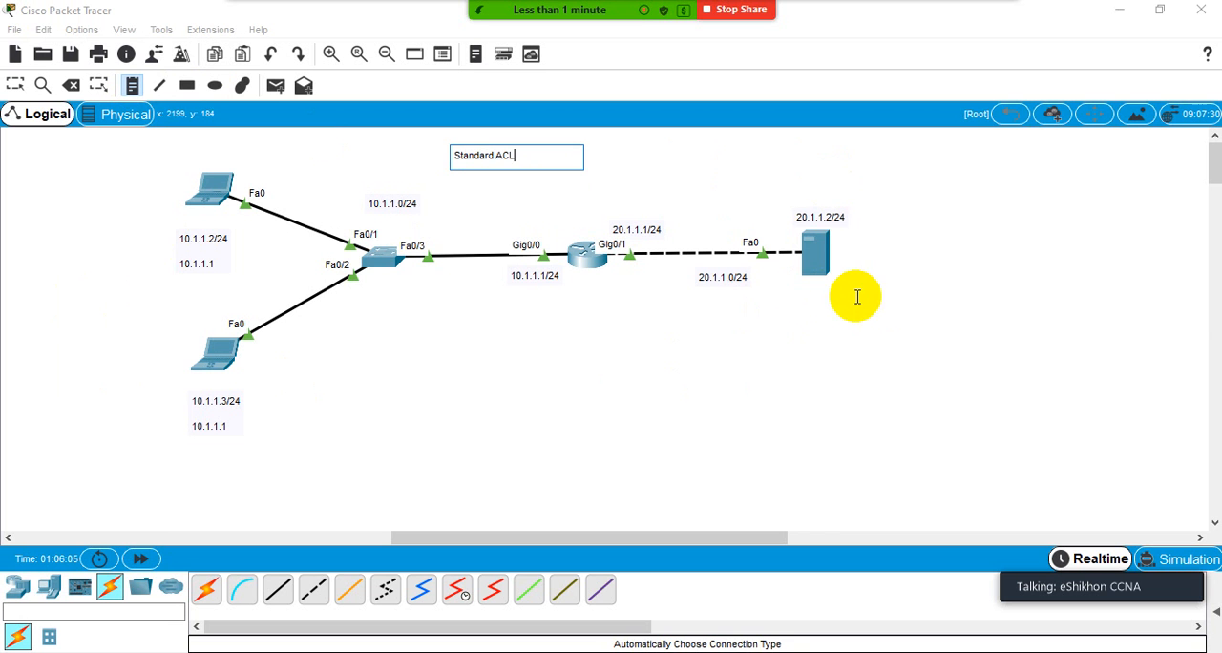
- Switch to the web browser, open the IT Bangladesh YouTube channel and show its playlists
left_click(856, 300)
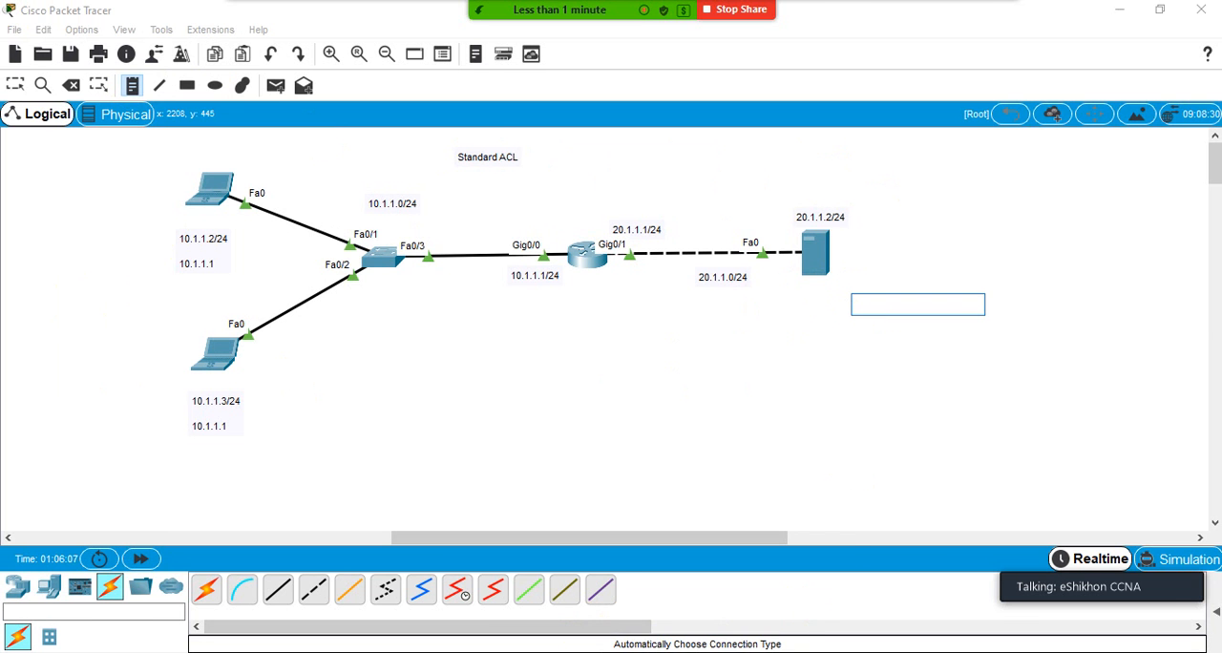
key("alt+Tab")
left_click(420, 49)
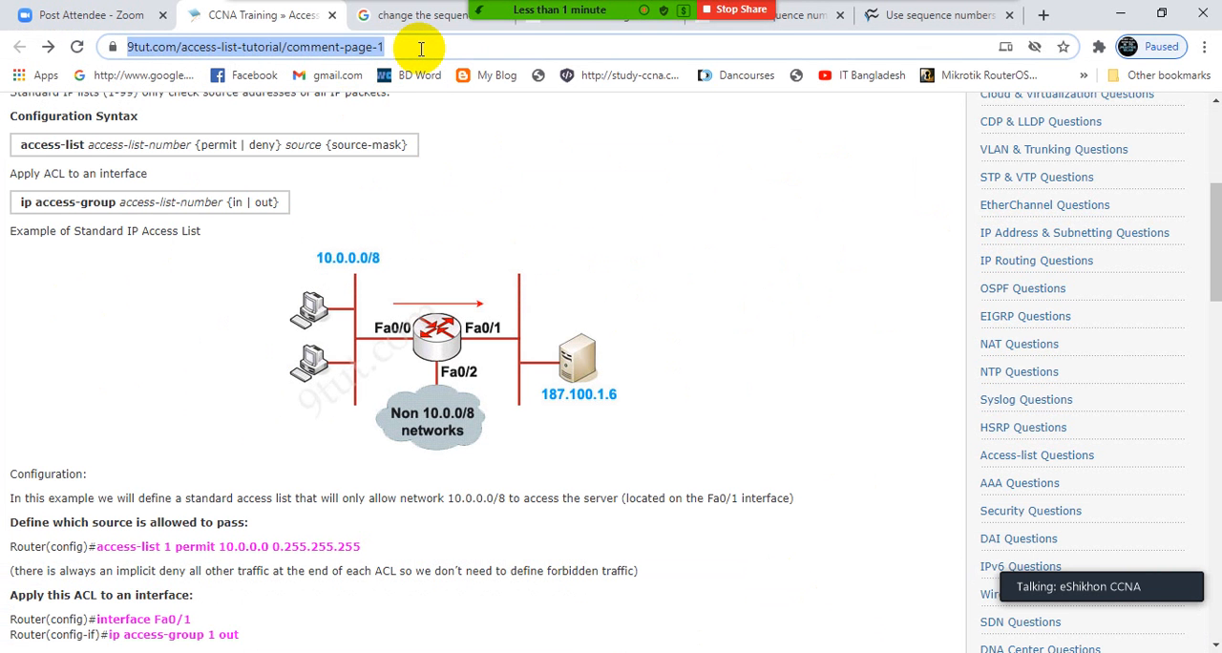
type("yo")
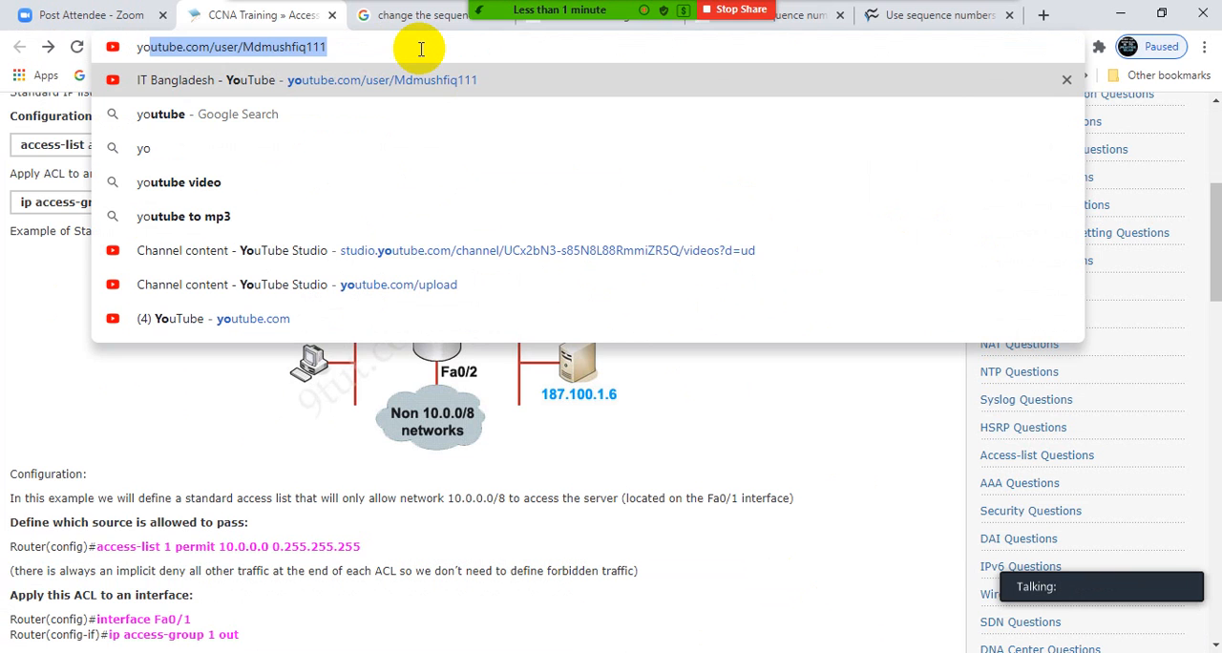
key("Return")
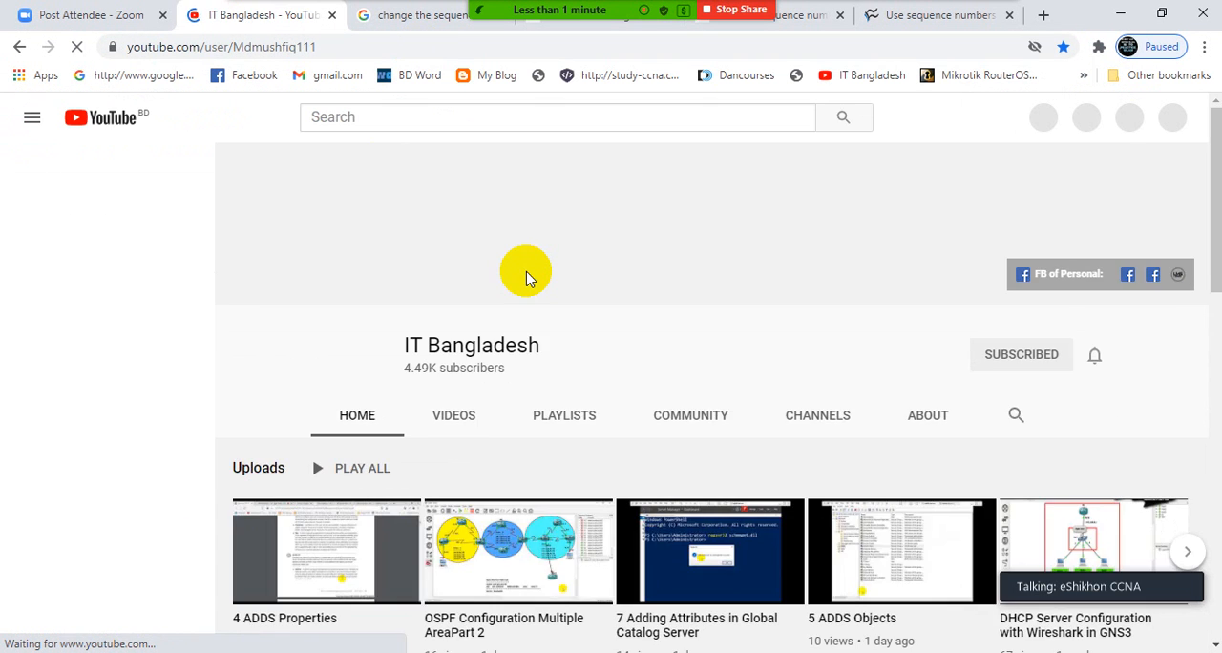
scroll(525, 277, "down", 2)
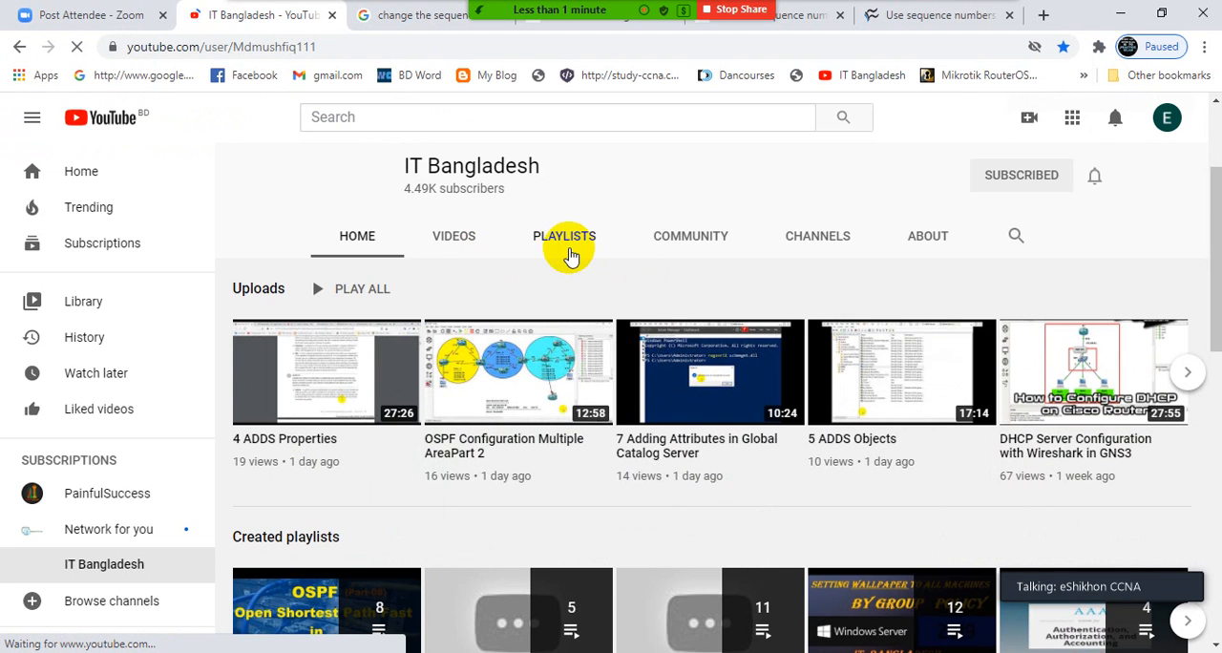
left_click(564, 237)
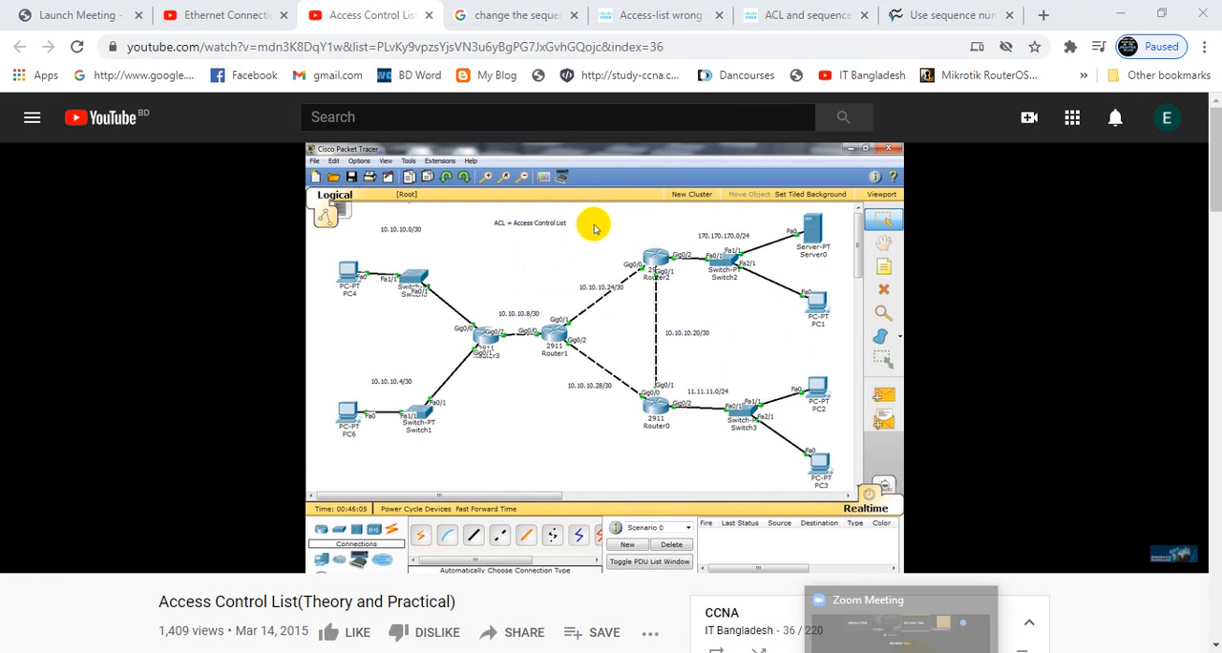
- Bring up the Zoom meeting window and start sharing the screen with the participants
left_click(886, 632)
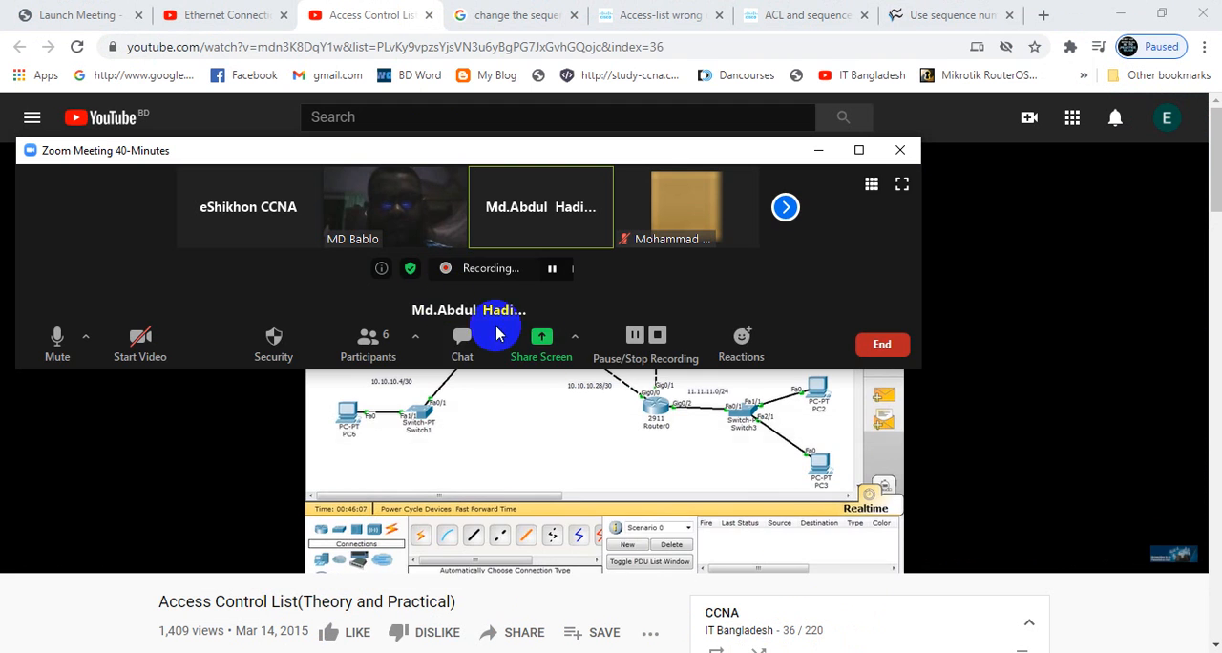
left_click(541, 335)
left_click(976, 582)
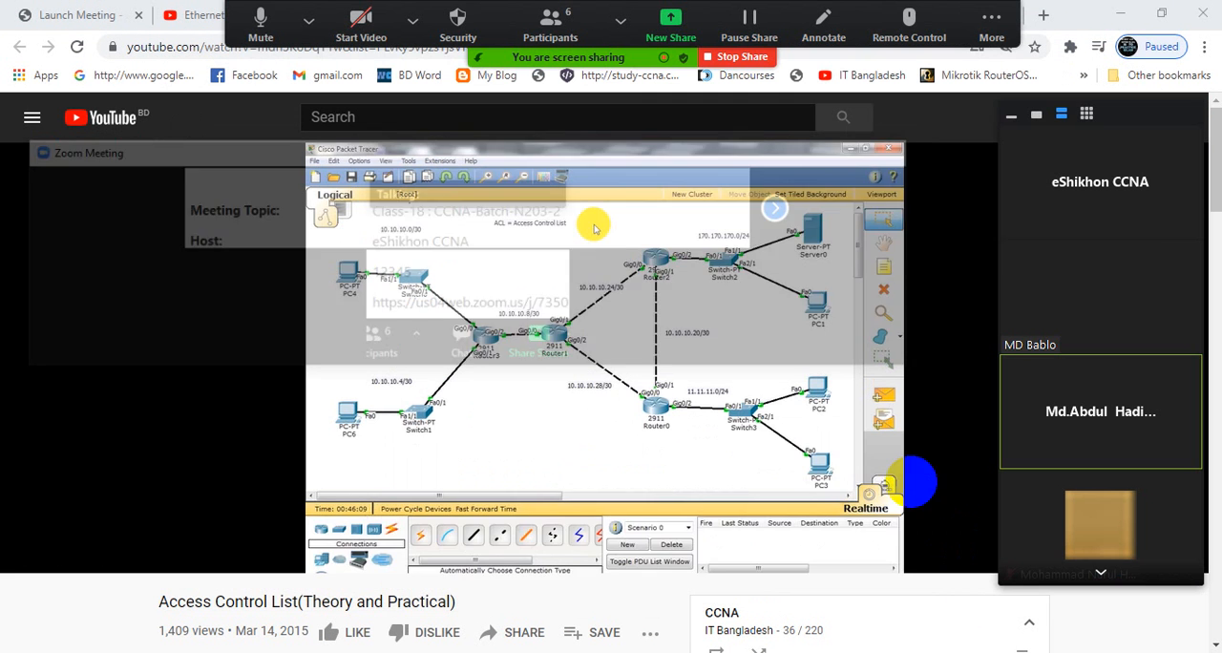
- Copy the Access Control List video's address and send it to Everyone in the meeting chat
left_click(169, 47)
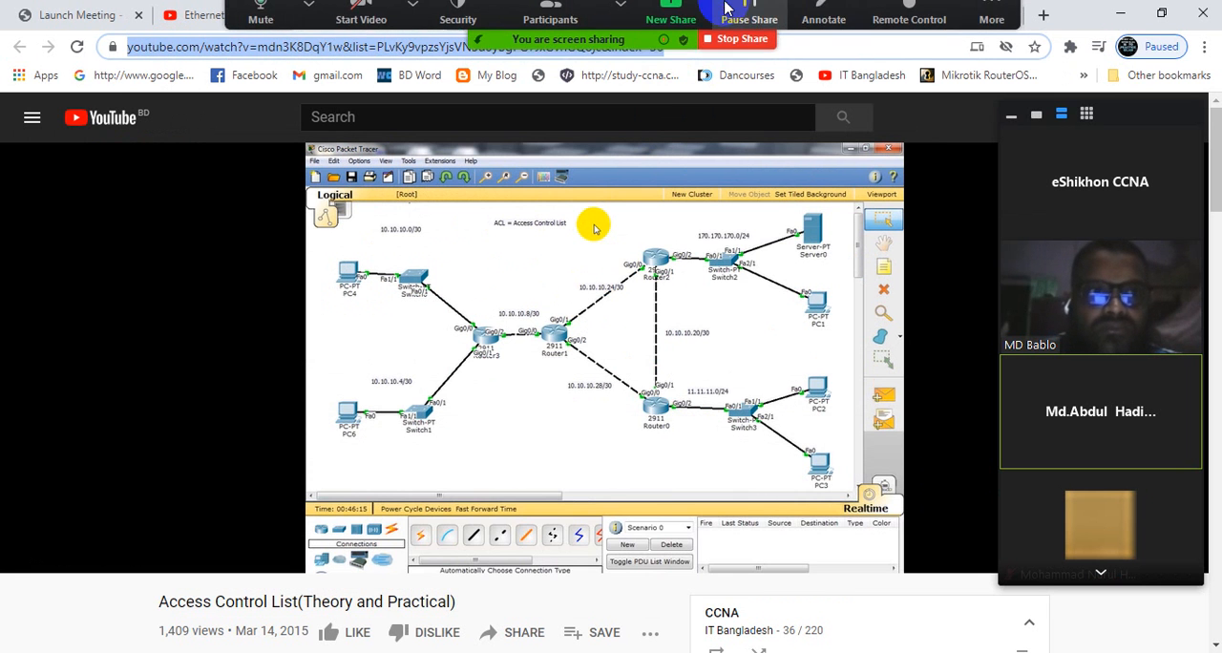
left_click(991, 15)
left_click(987, 60)
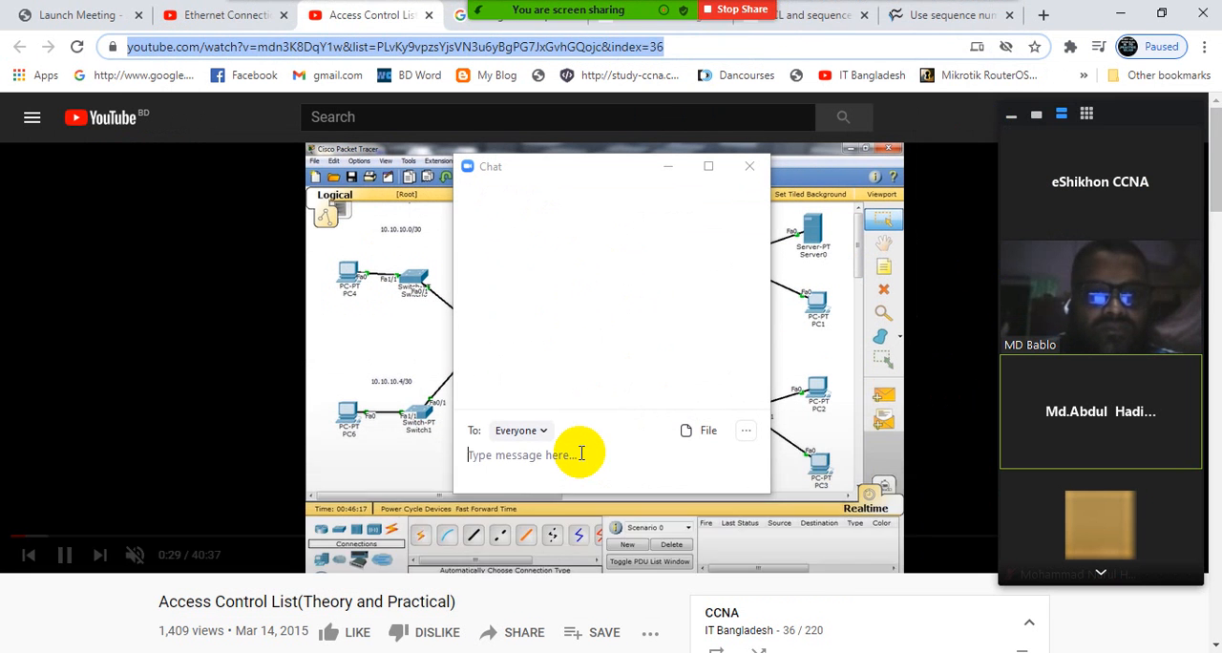
left_click(571, 456)
type("https://www.youtube.com/watch?v=mdn3K8DqY1w&list=PLvKy9vpzsYjsVN3u6yBgPG7JxGvhGQojc&index=36")
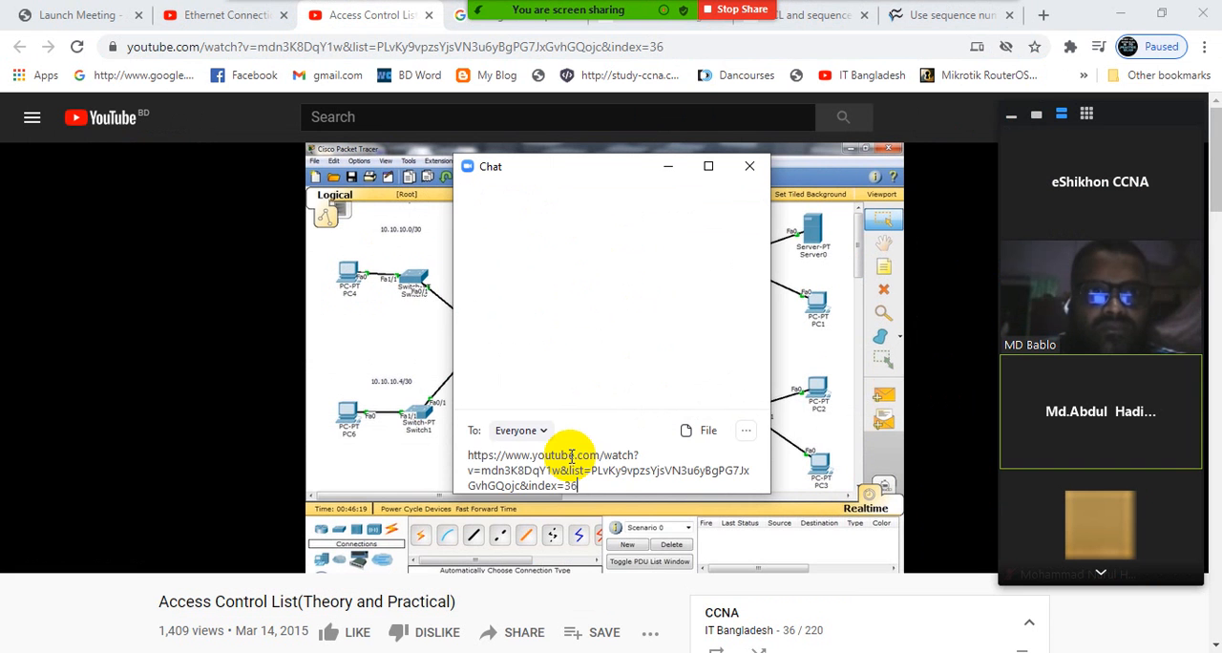
key("Return")
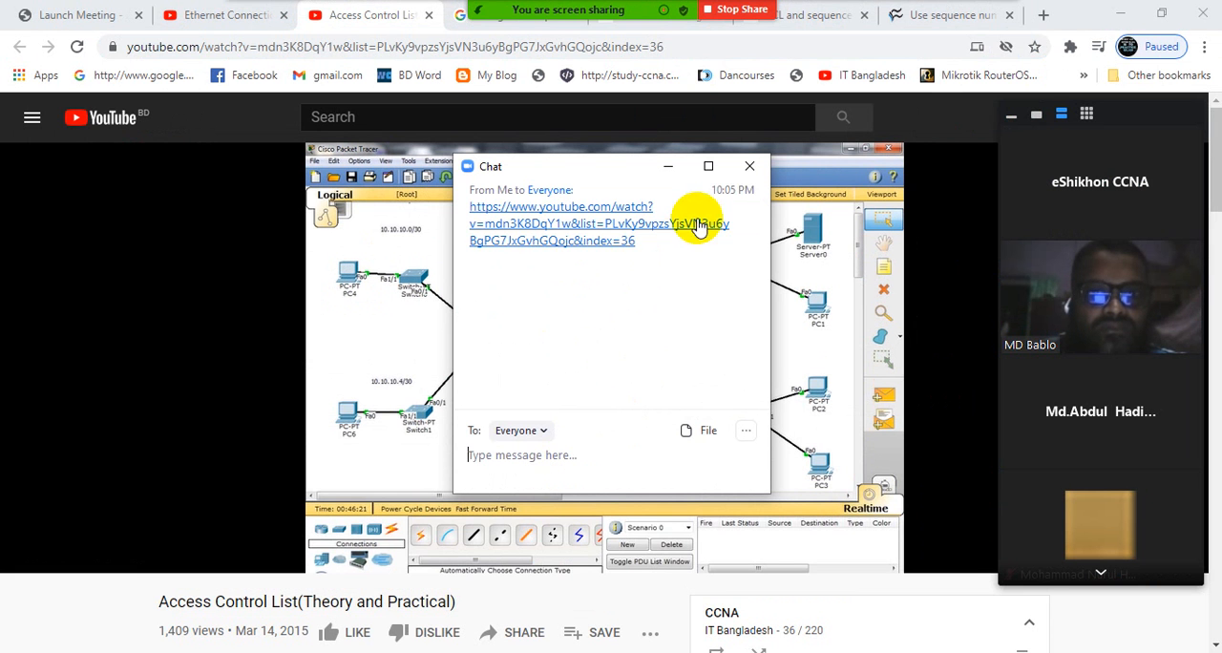
left_click(750, 169)
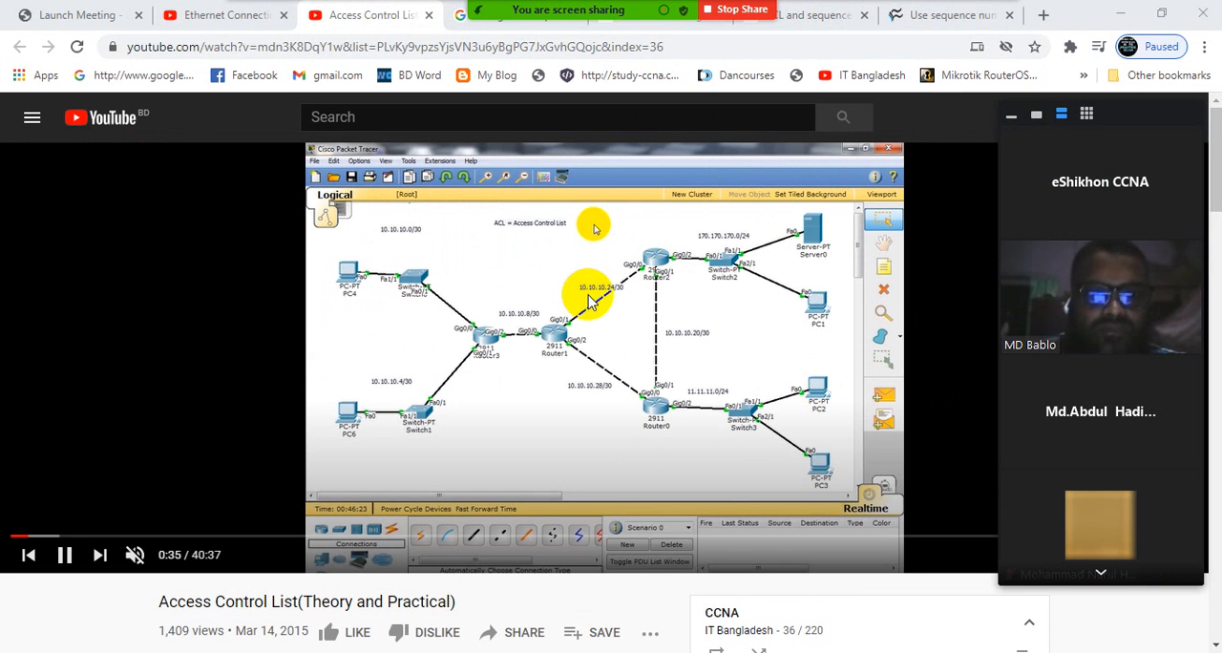
- Look over the Access Control List video page, including its comments and the CCNA playlist
scroll(616, 356, "down", 2)
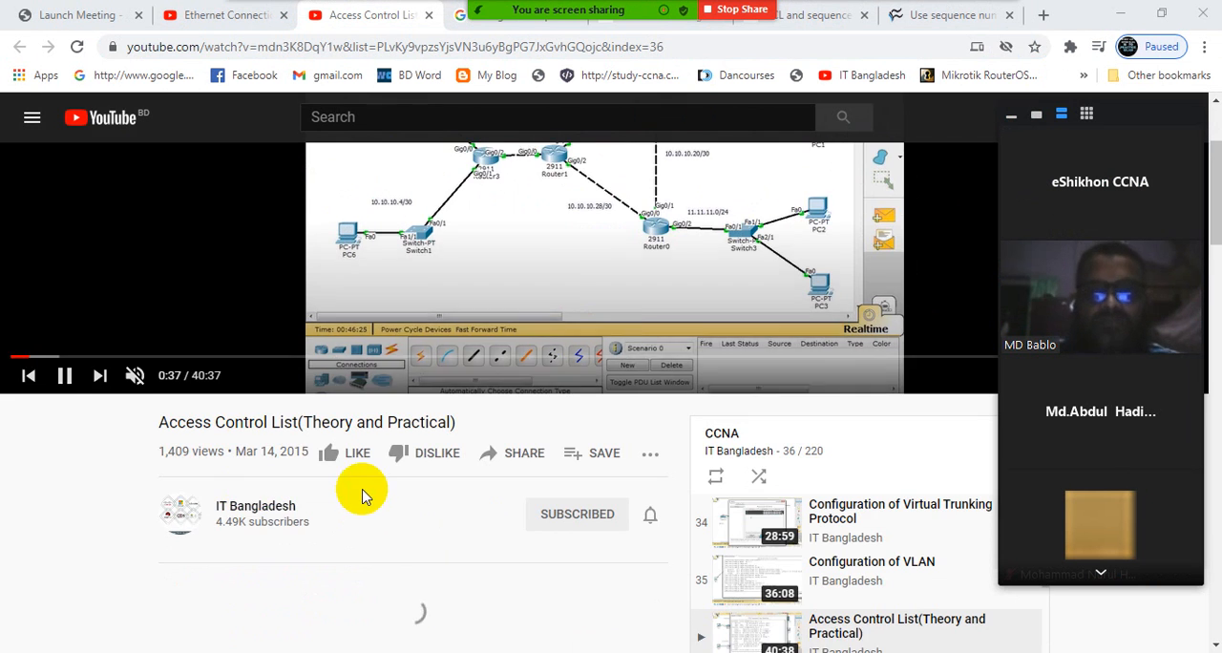
scroll(565, 440, "up", 2)
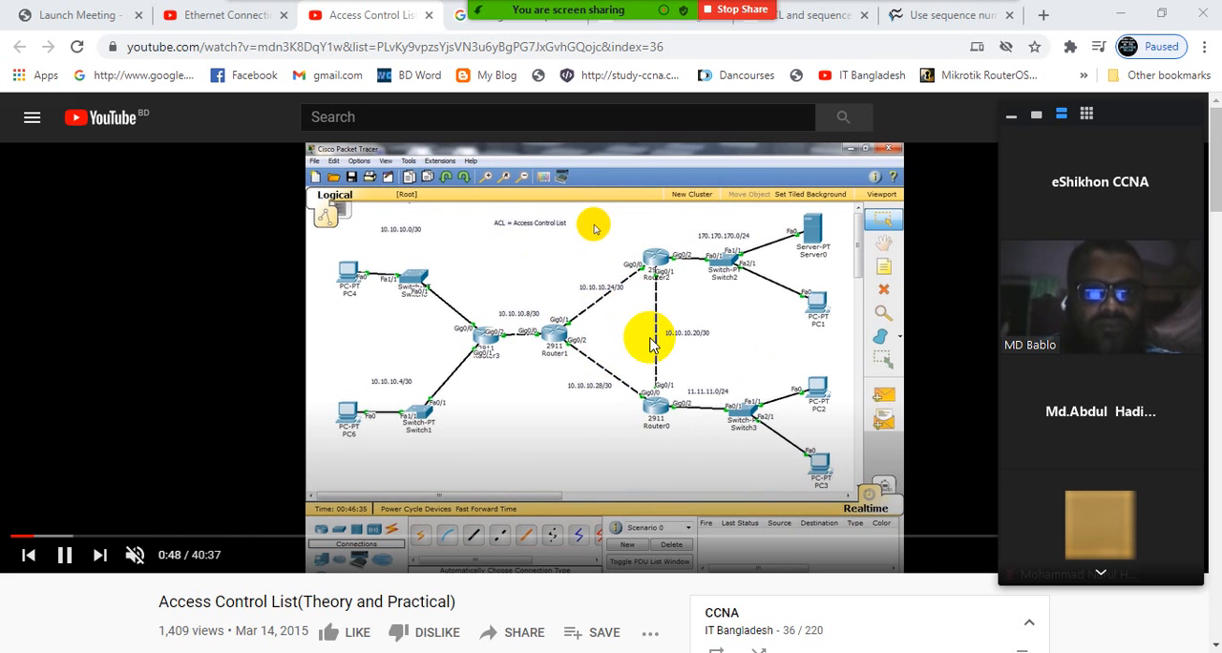
scroll(595, 363, "down", 3)
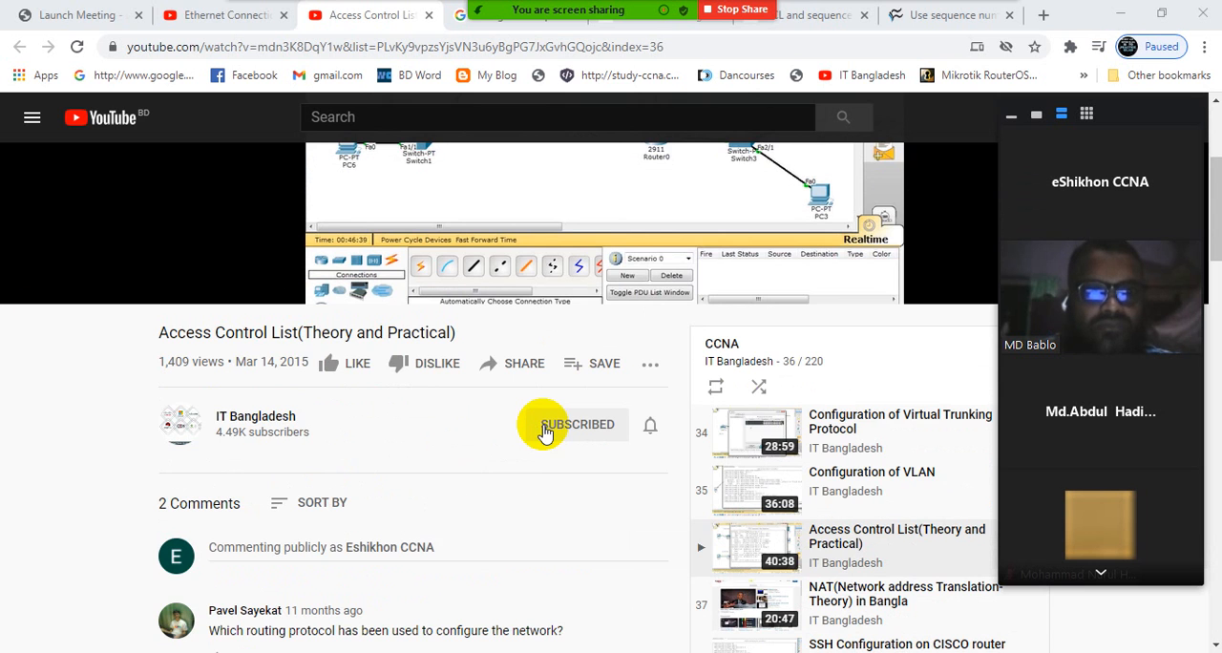
scroll(573, 382, "up", 3)
left_click(601, 306)
- Switch back to Cisco Packet Tracer and minimise the meeting's participant video panel
left_click(1119, 14)
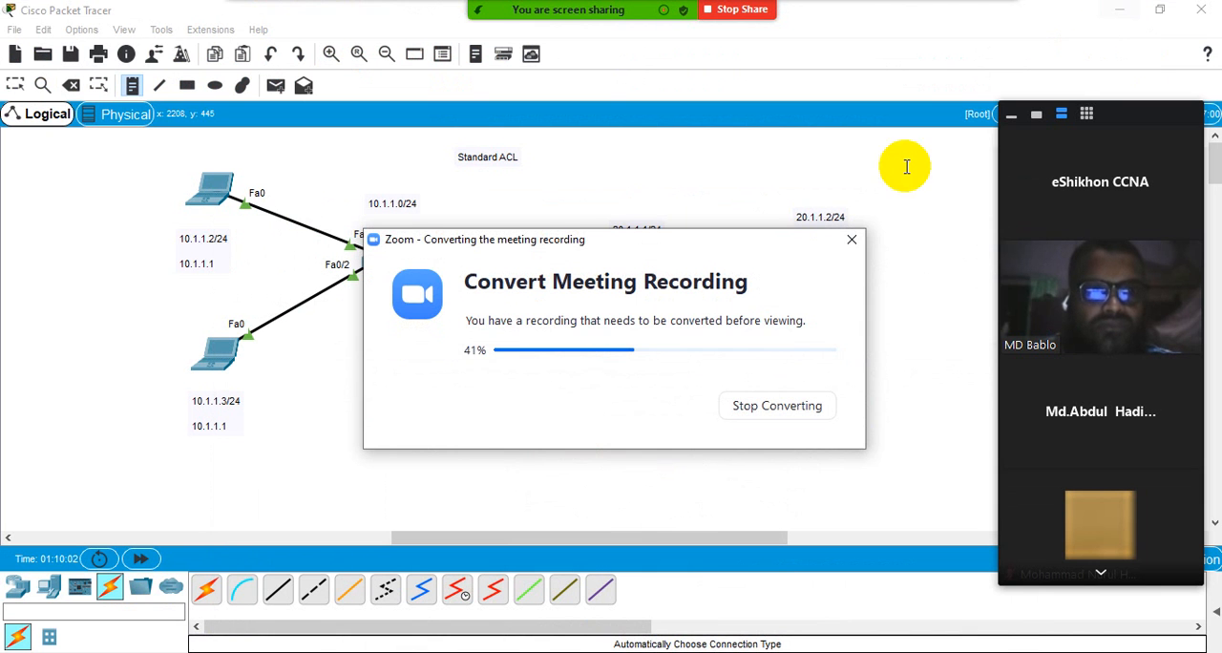
left_click(661, 193)
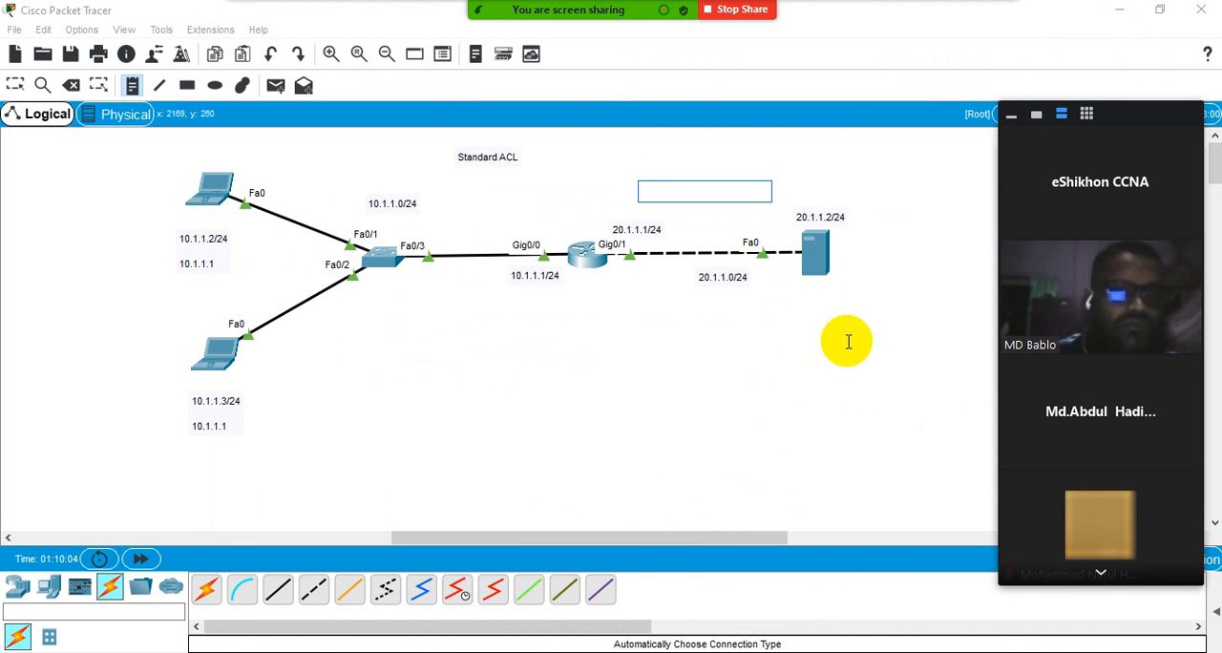
left_click(1011, 114)
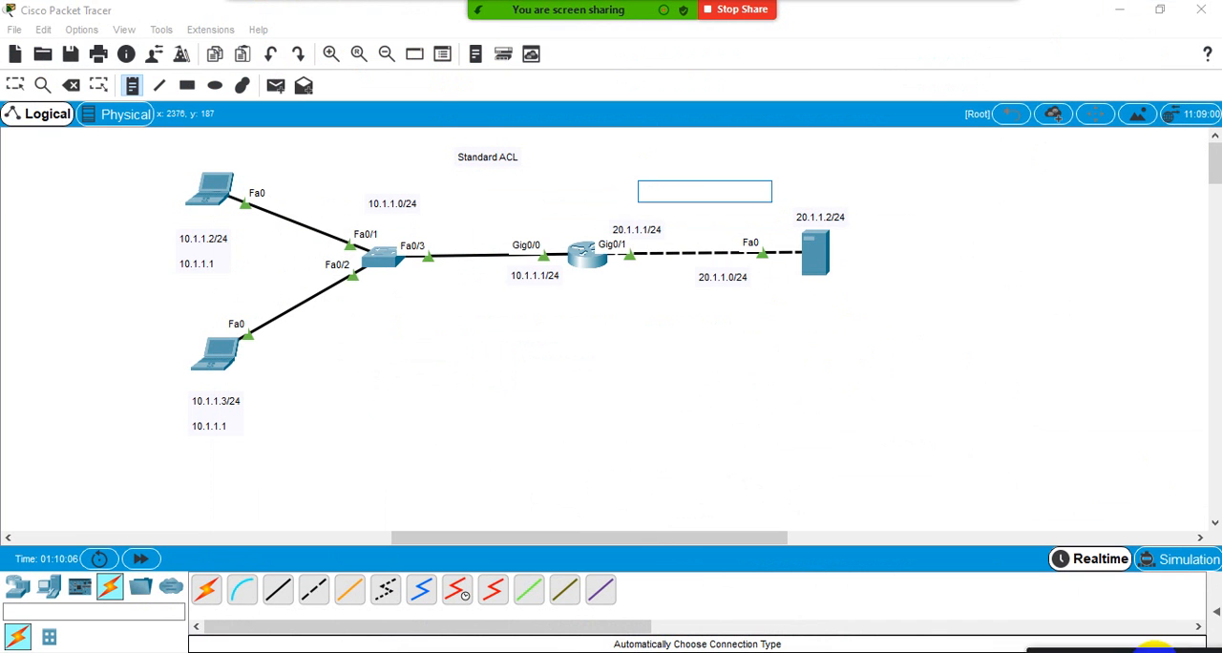
- Move the Standard ACL note slightly to the right and add Source as its second line
left_click(16, 85)
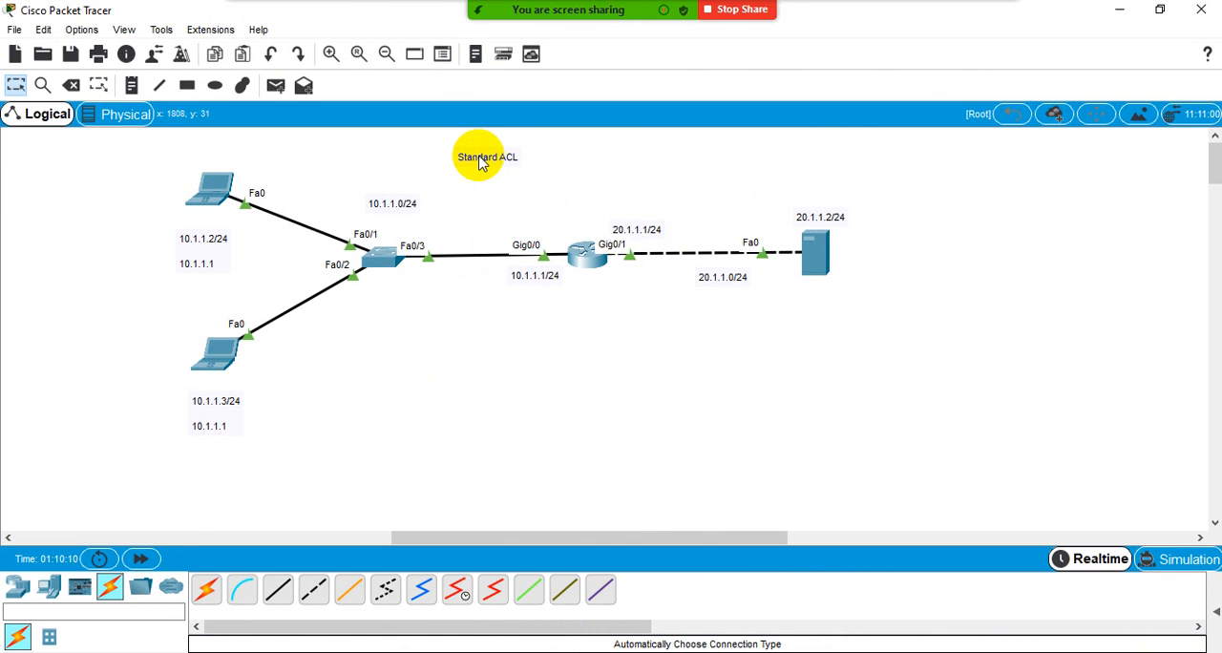
left_click_drag(478, 157, 498, 159)
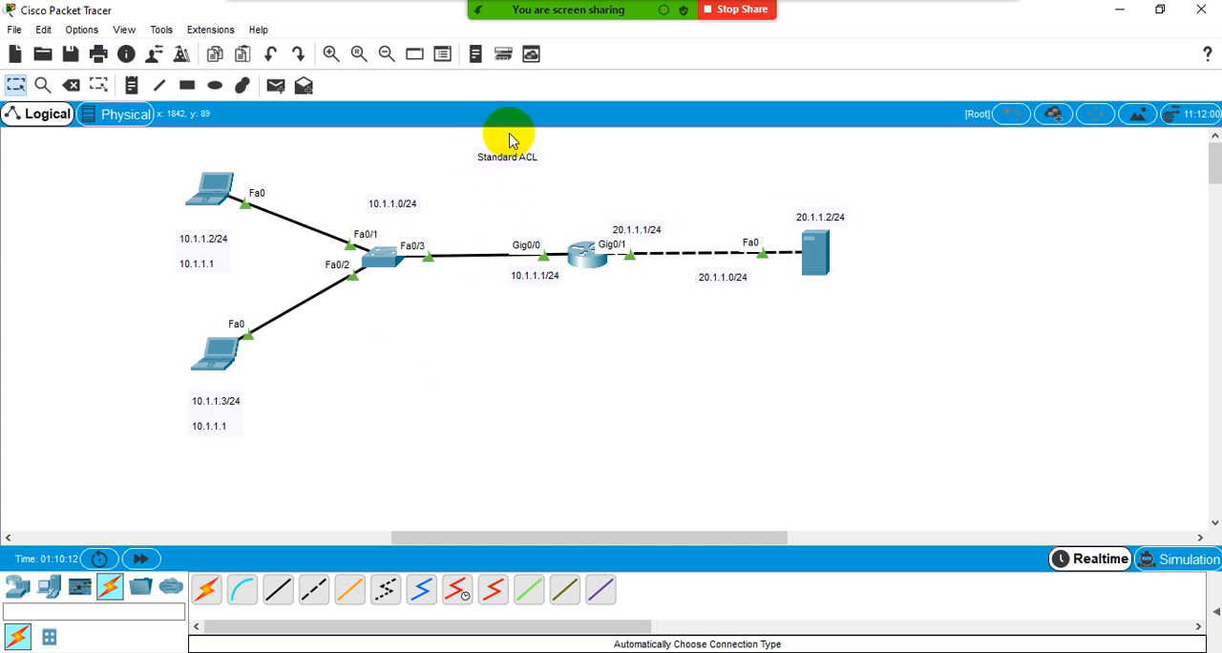
double_click(508, 156)
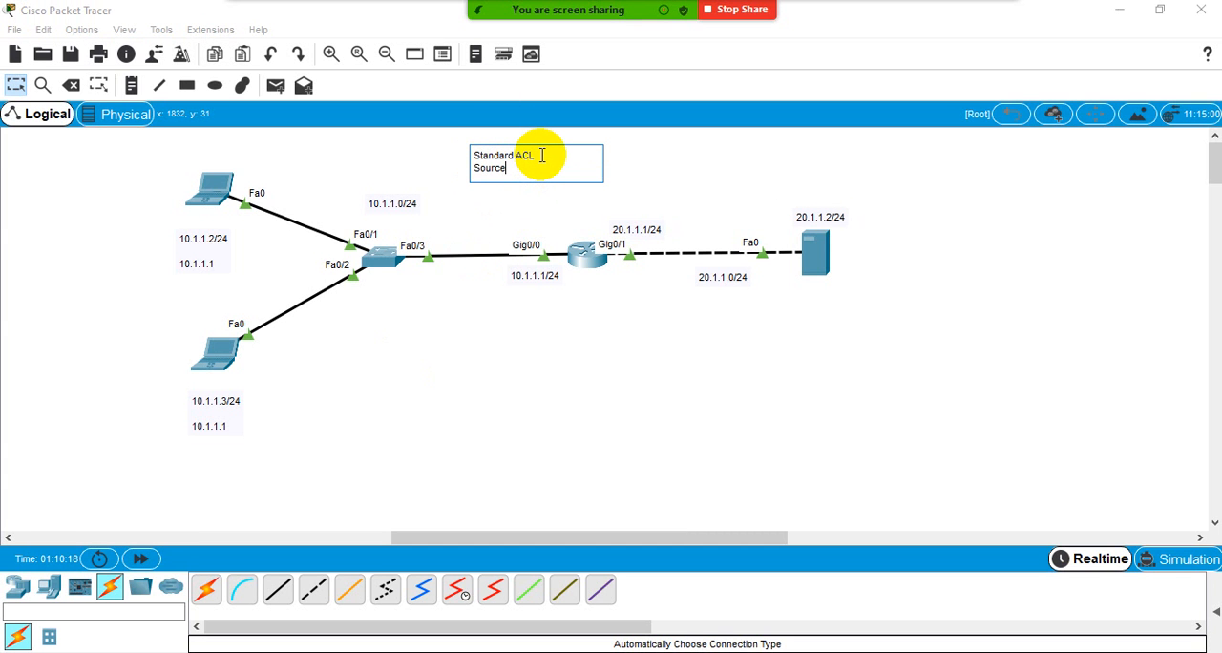
type("Source")
left_click(15, 85)
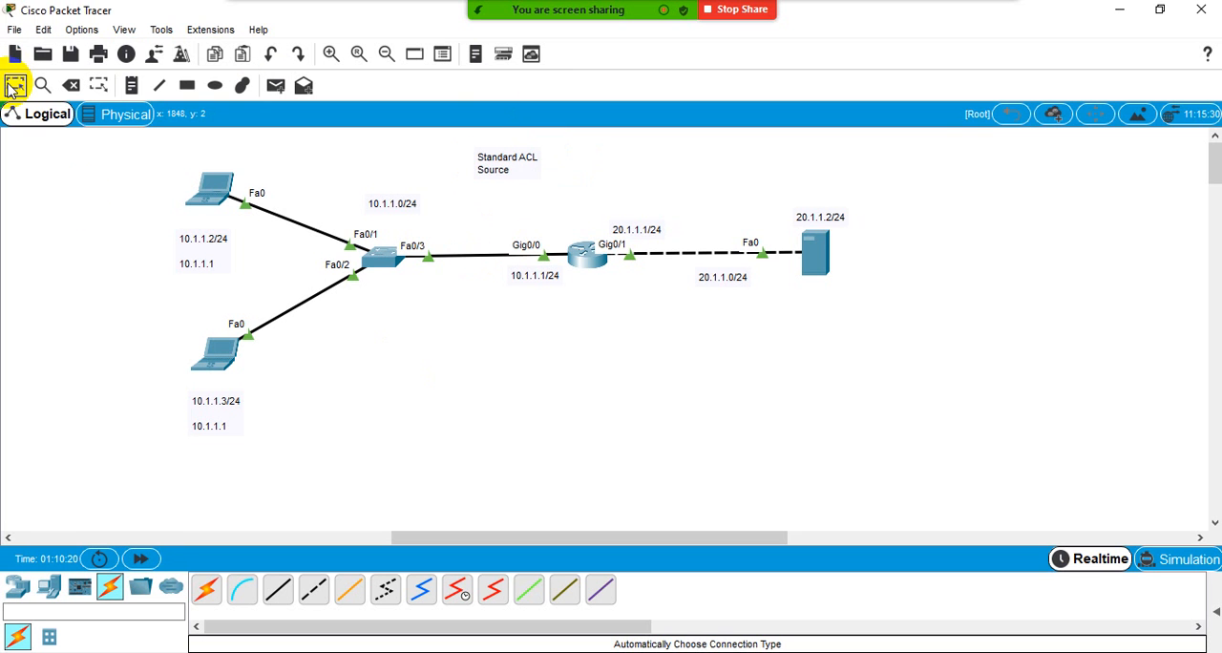
- Place a note in the empty area below the router listing "1. 10.1.1.2" and "2. 10.1.1.3"
left_click(131, 87)
left_click(408, 370)
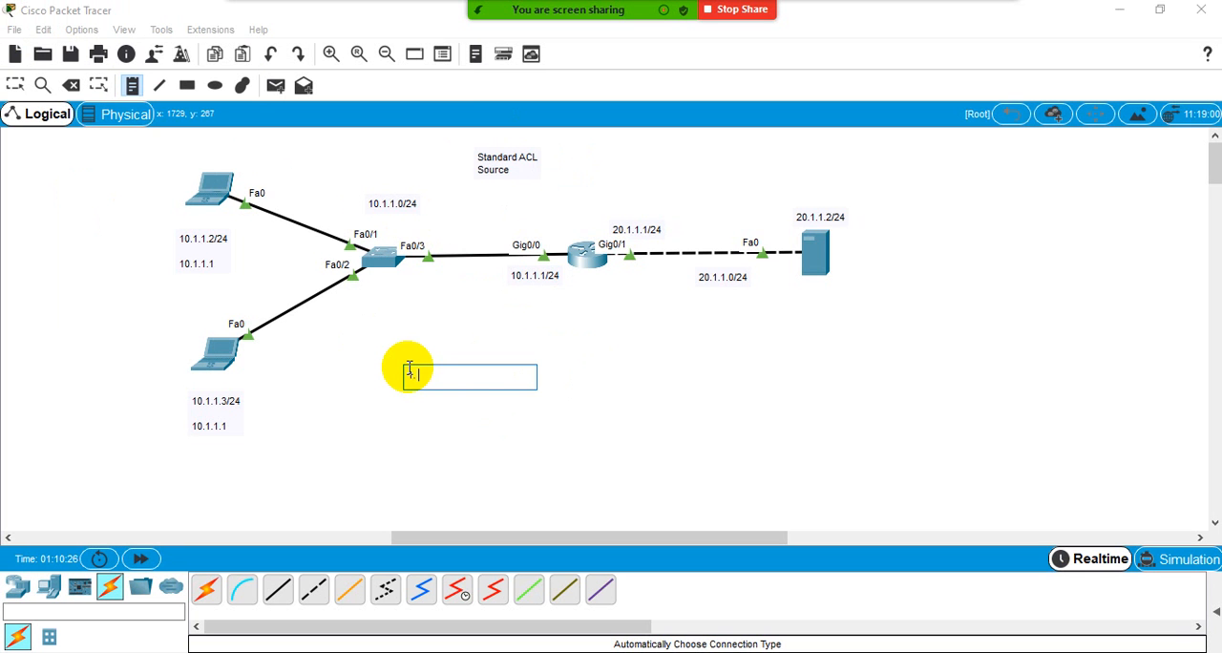
type("1. 10.1.1.2")
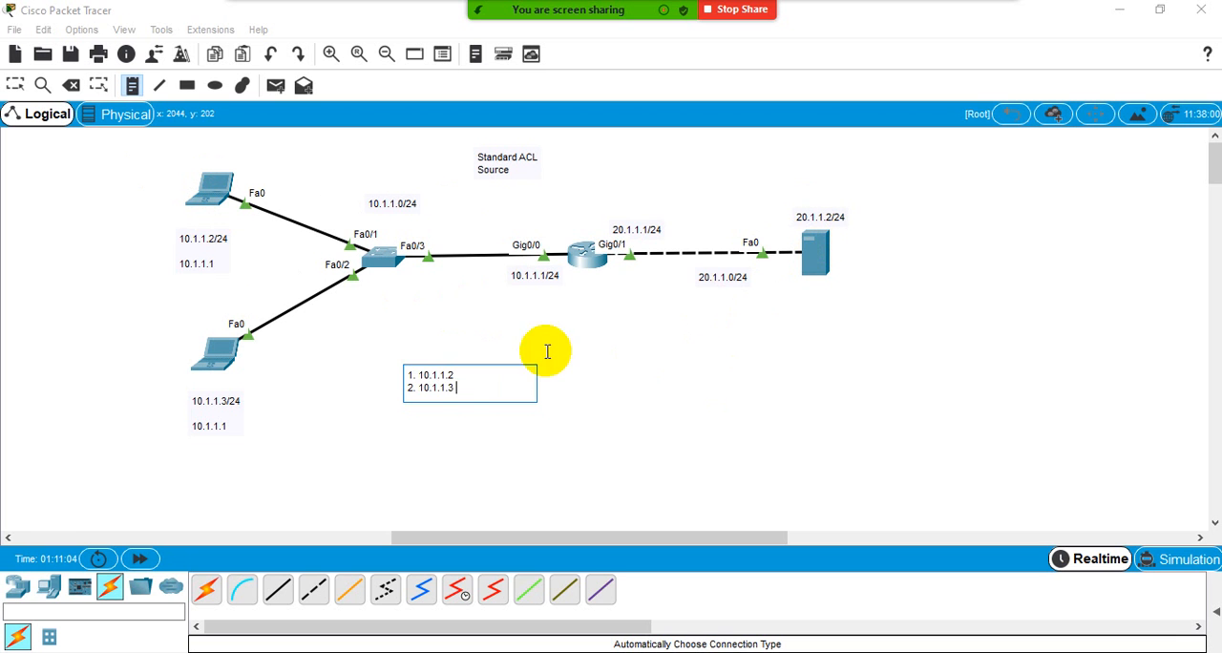
- Remove the 10.1.1.3 entry from the numbered note and move the note to the left of the two laptops
left_click_drag(476, 376, 354, 377)
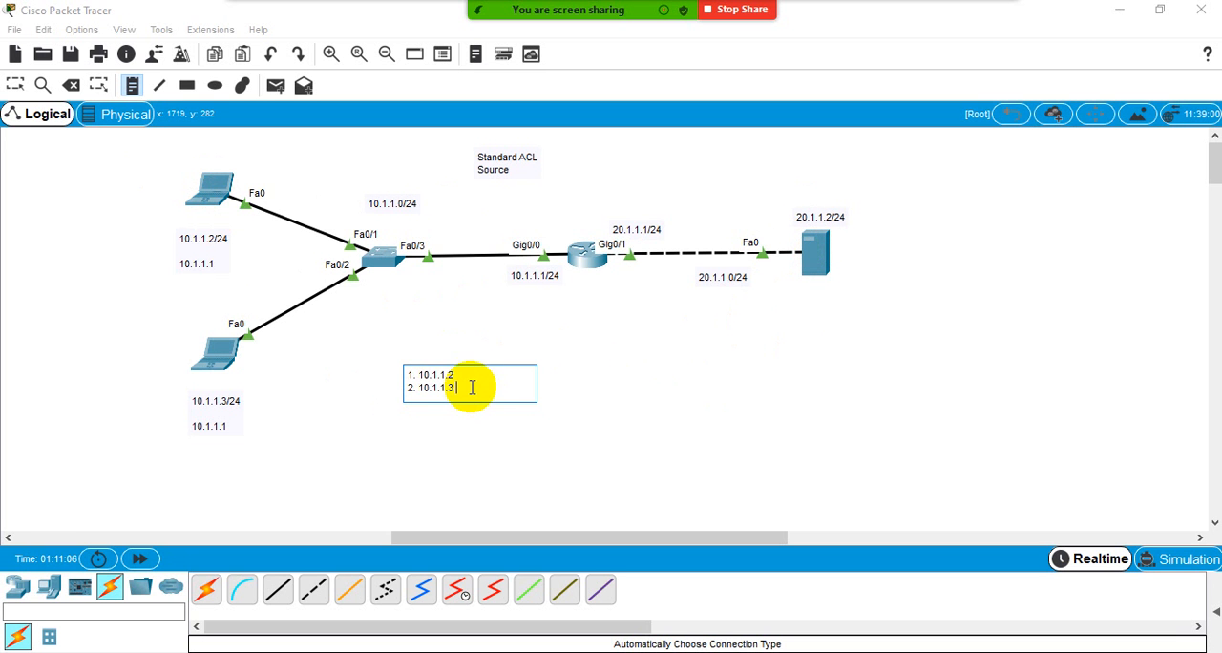
left_click_drag(472, 386, 354, 388)
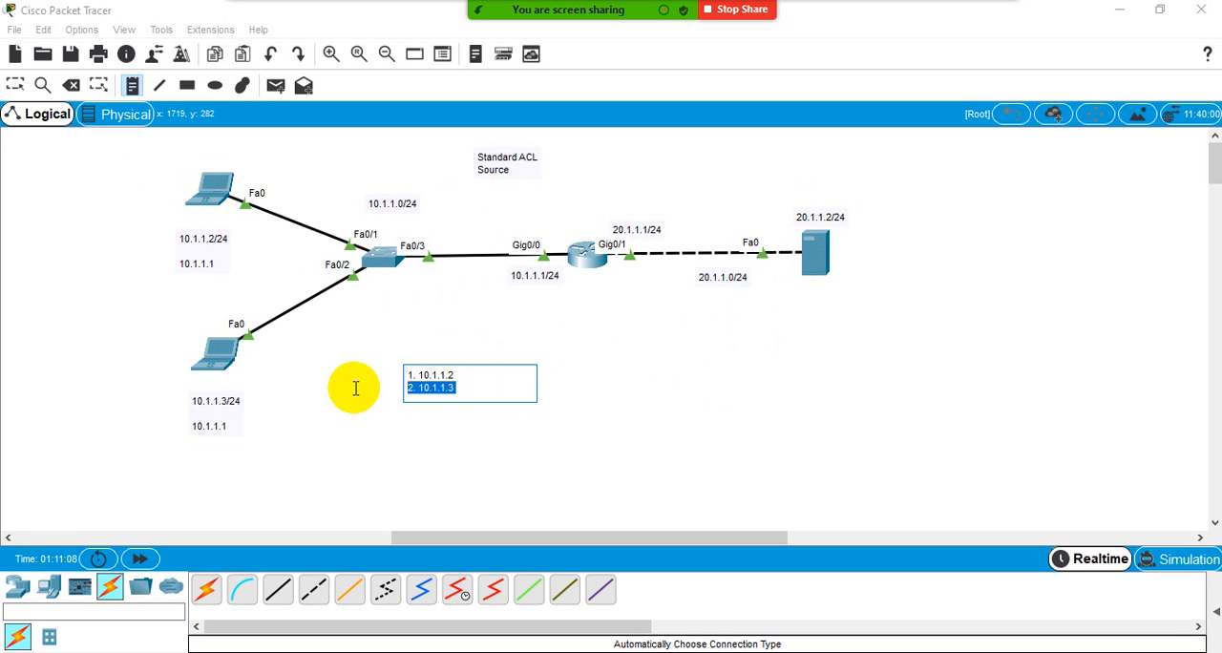
left_click(16, 85)
left_click_drag(435, 380, 60, 287)
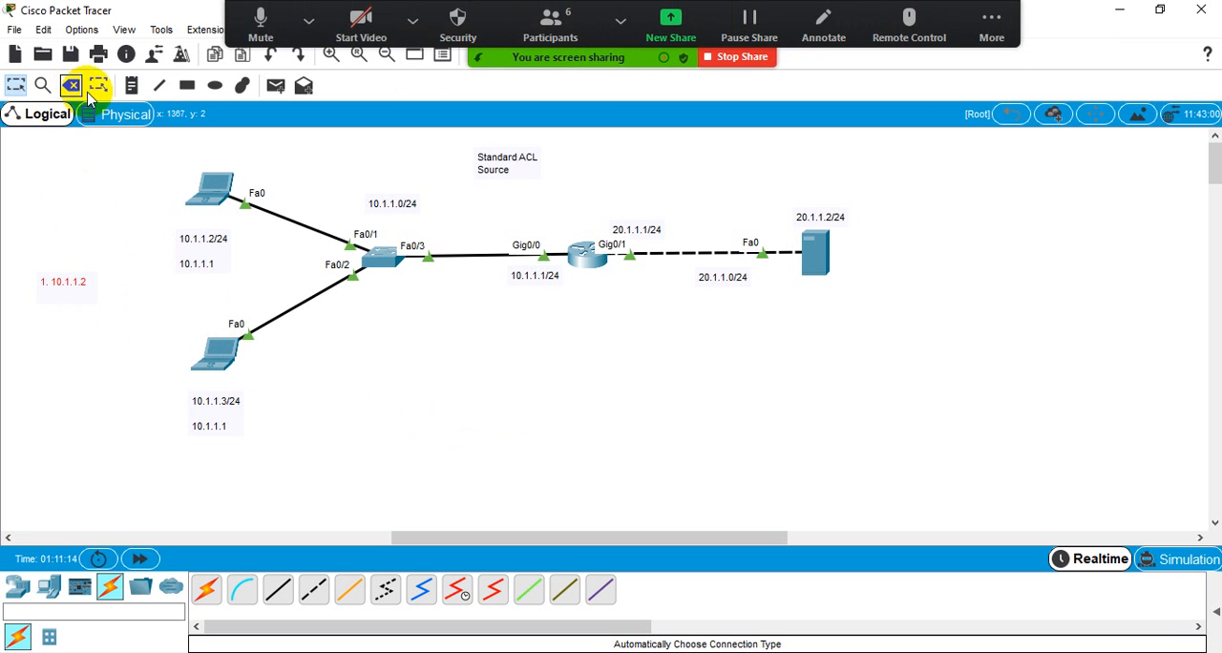
- Place a 2960 switch below the router and two laptops beneath the new switch
left_click(16, 587)
left_click(49, 636)
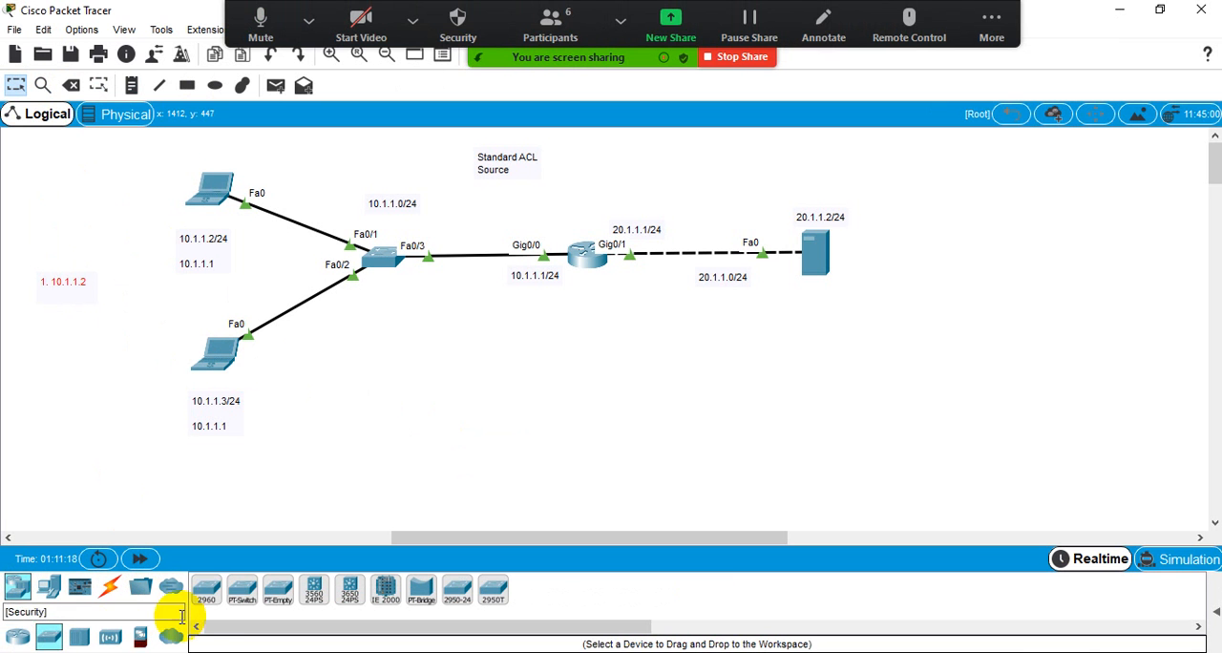
left_click(207, 588)
left_click(524, 382)
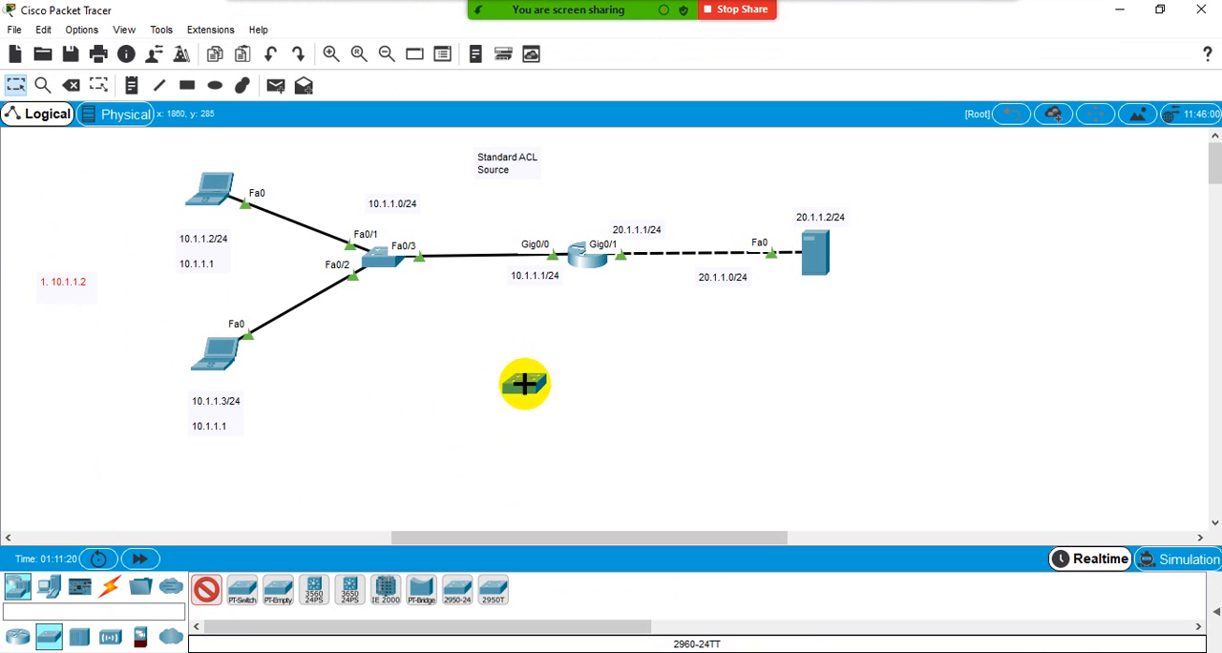
left_click(49, 588)
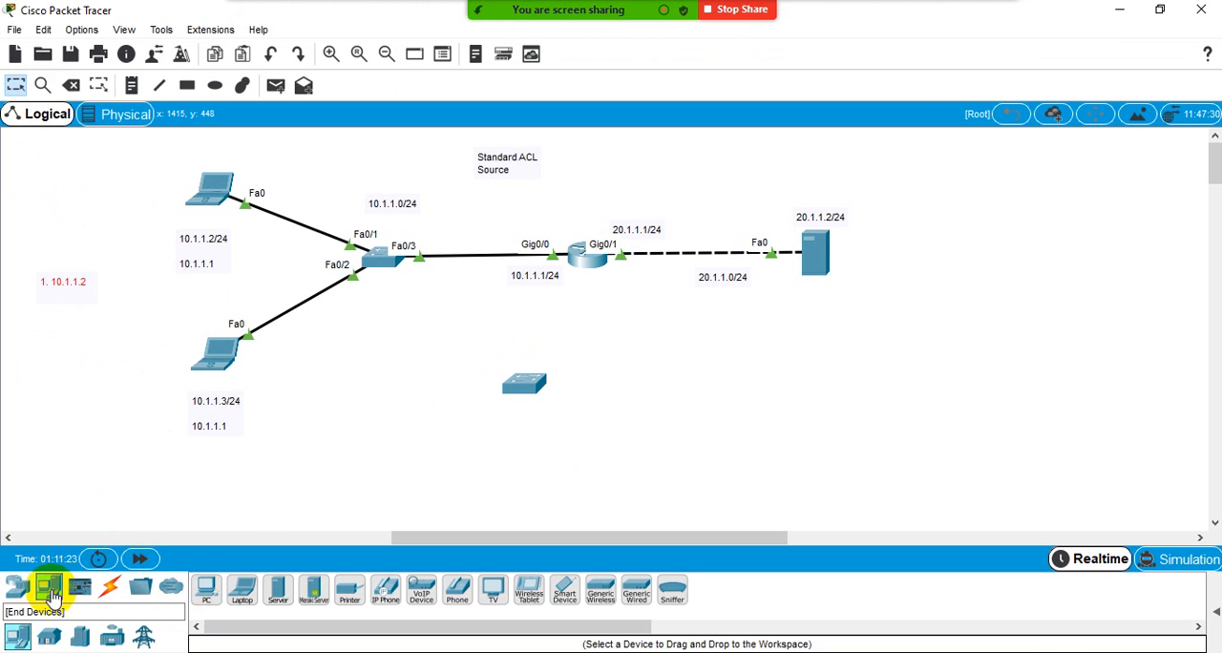
left_click(242, 588)
left_click(605, 477)
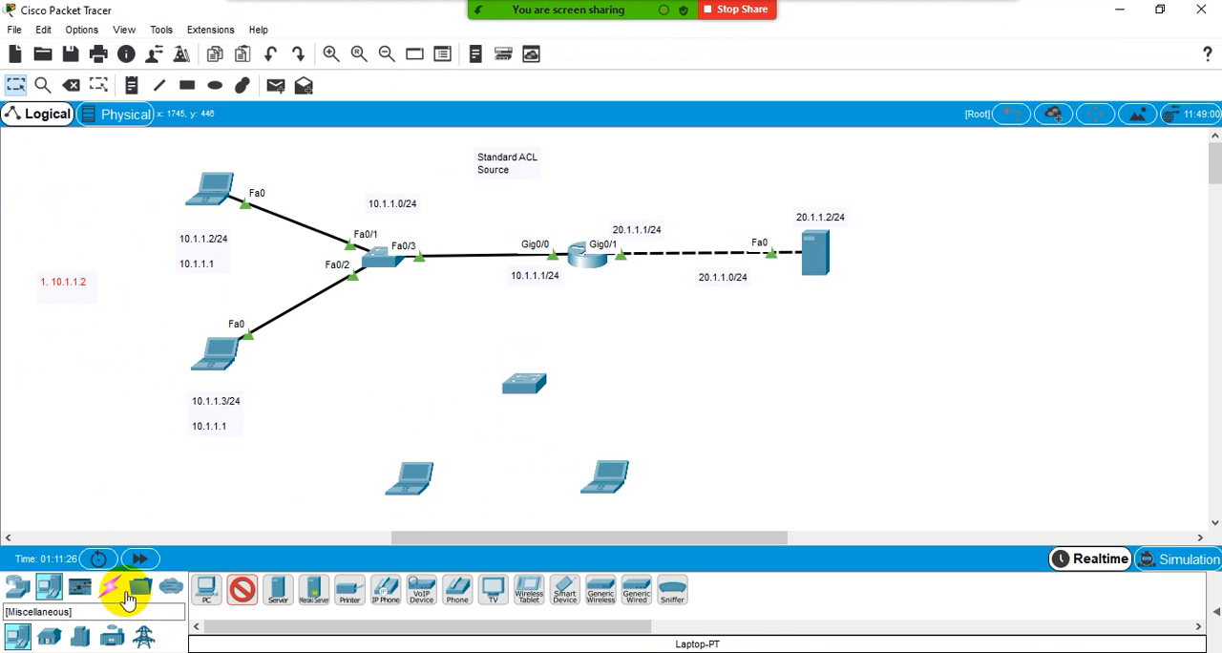
- Cable the new switch to the router and to both new laptops using automatic connection types
left_click(109, 588)
left_click(209, 589)
left_click(516, 384)
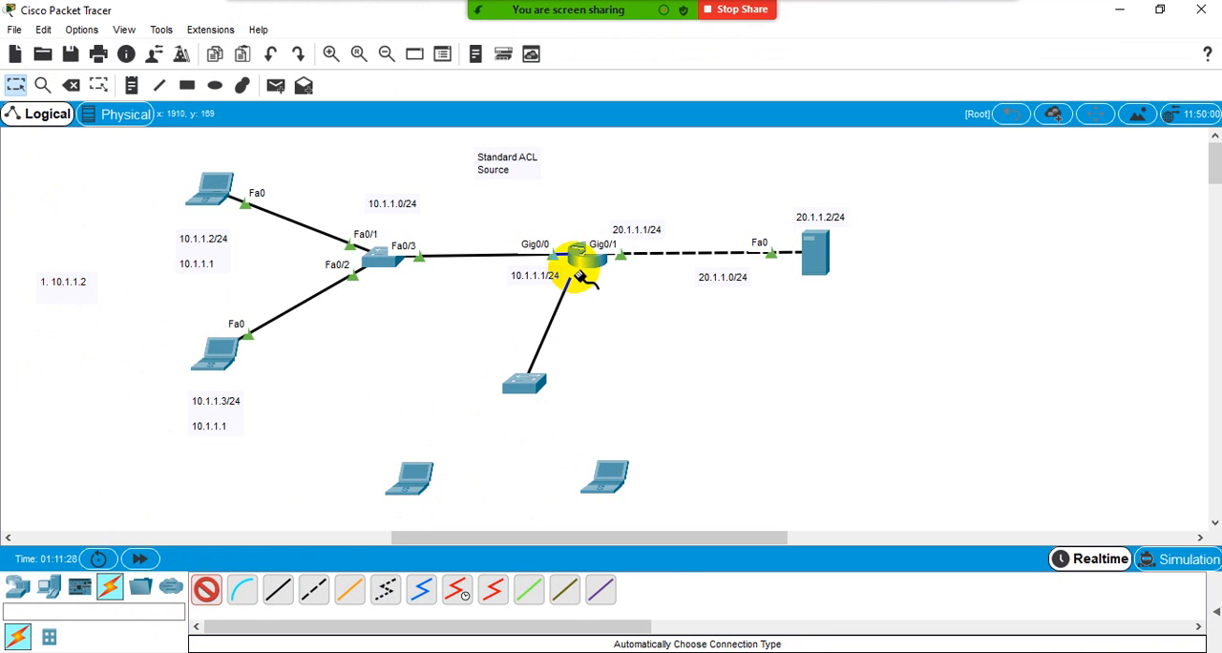
left_click(581, 260)
left_click(511, 401)
left_click(417, 478)
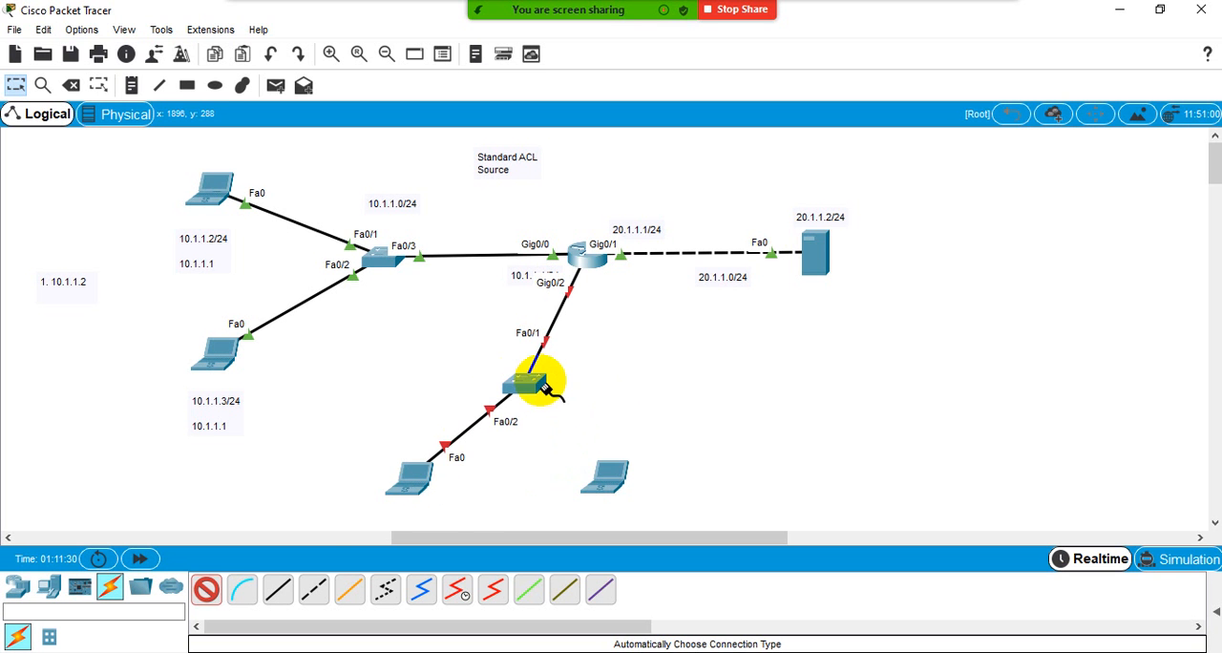
left_click(541, 382)
left_click(603, 465)
left_click(206, 589)
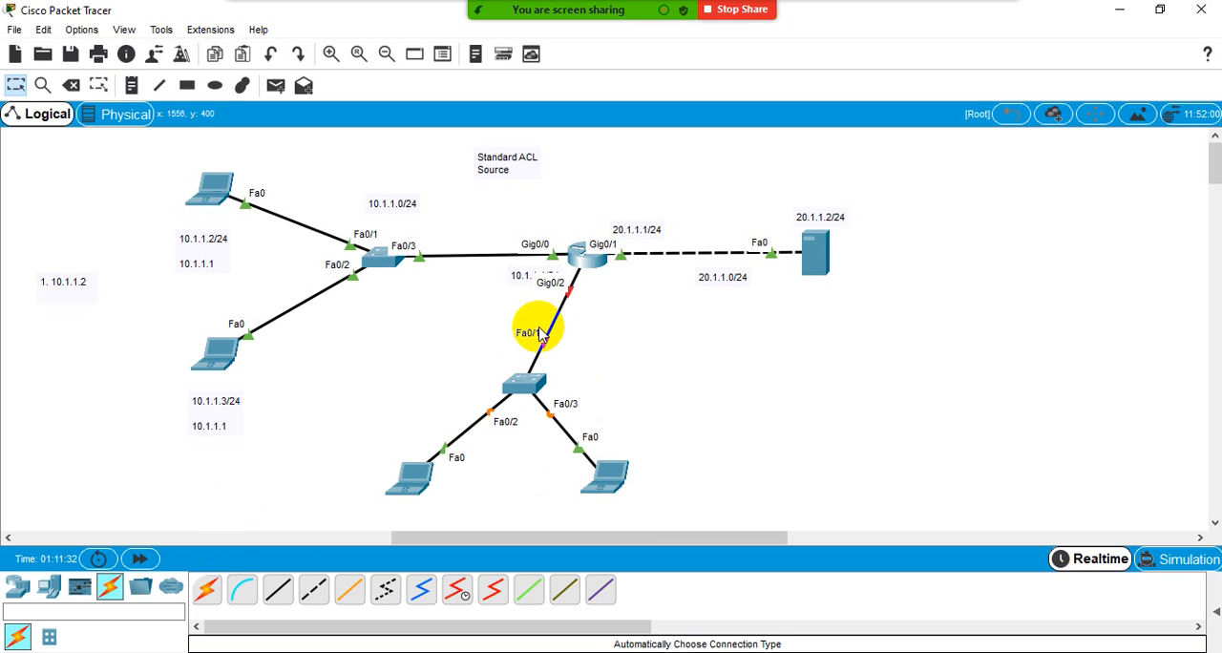
- Open the router's command line and enter global configuration mode through privileged mode
left_click(584, 258)
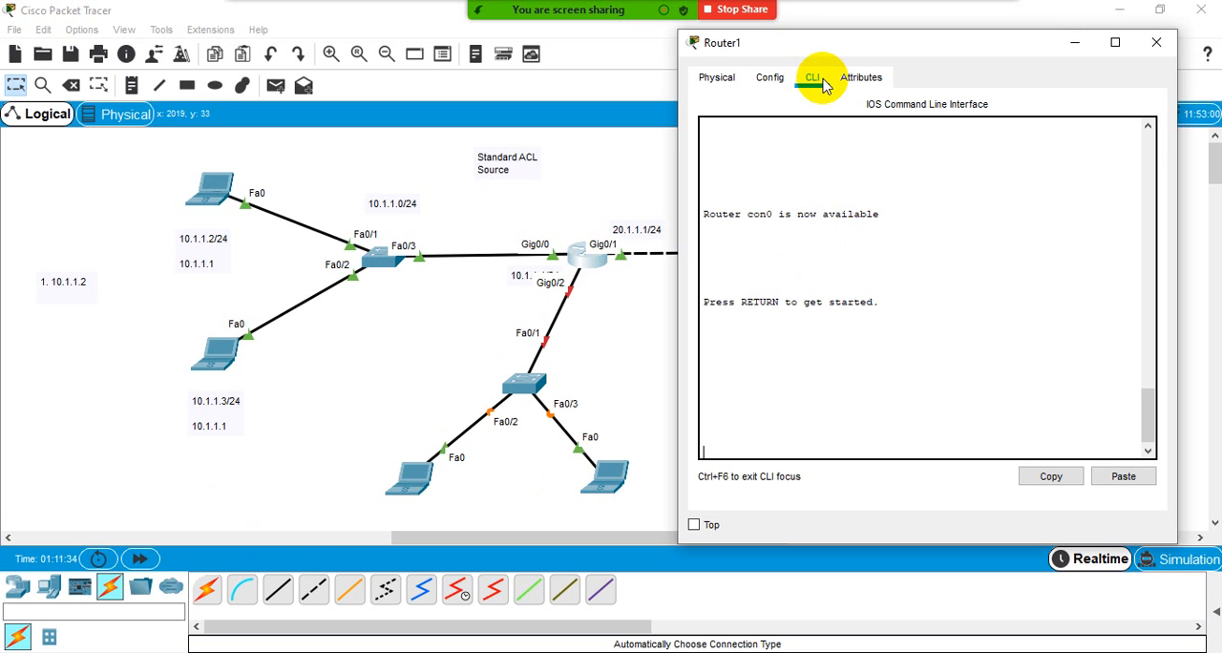
key("Return")
key("Return")
key("Return")
key("Return")
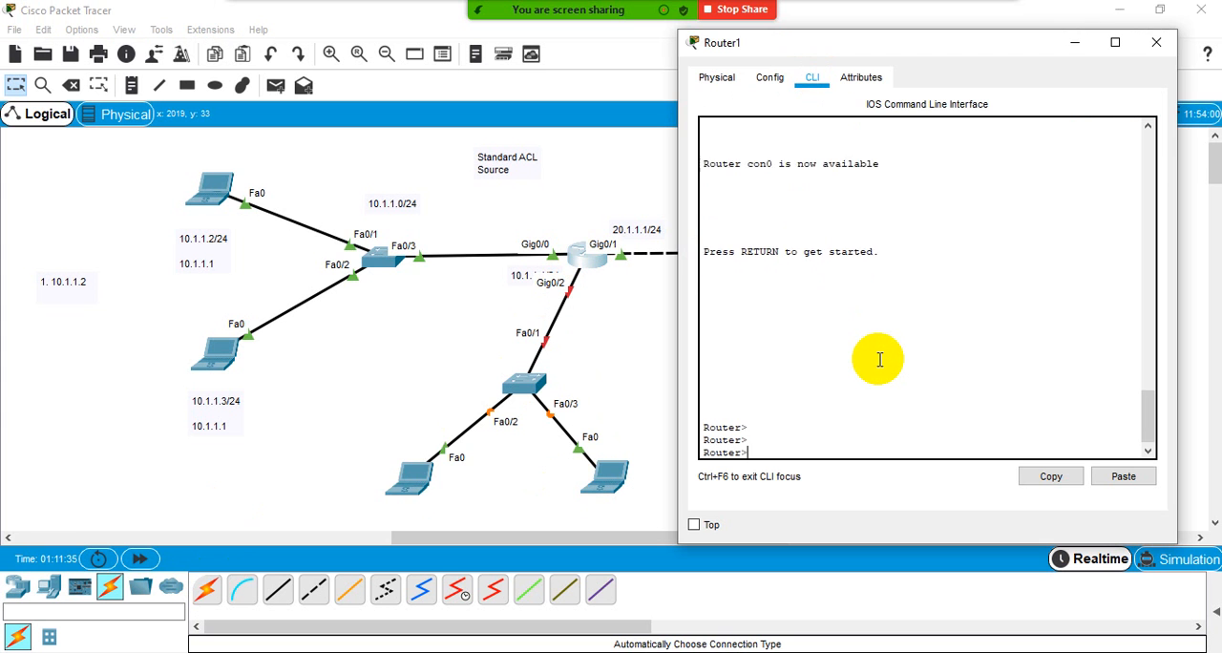
type("en")
key("Return")
key("Return")
key("Return")
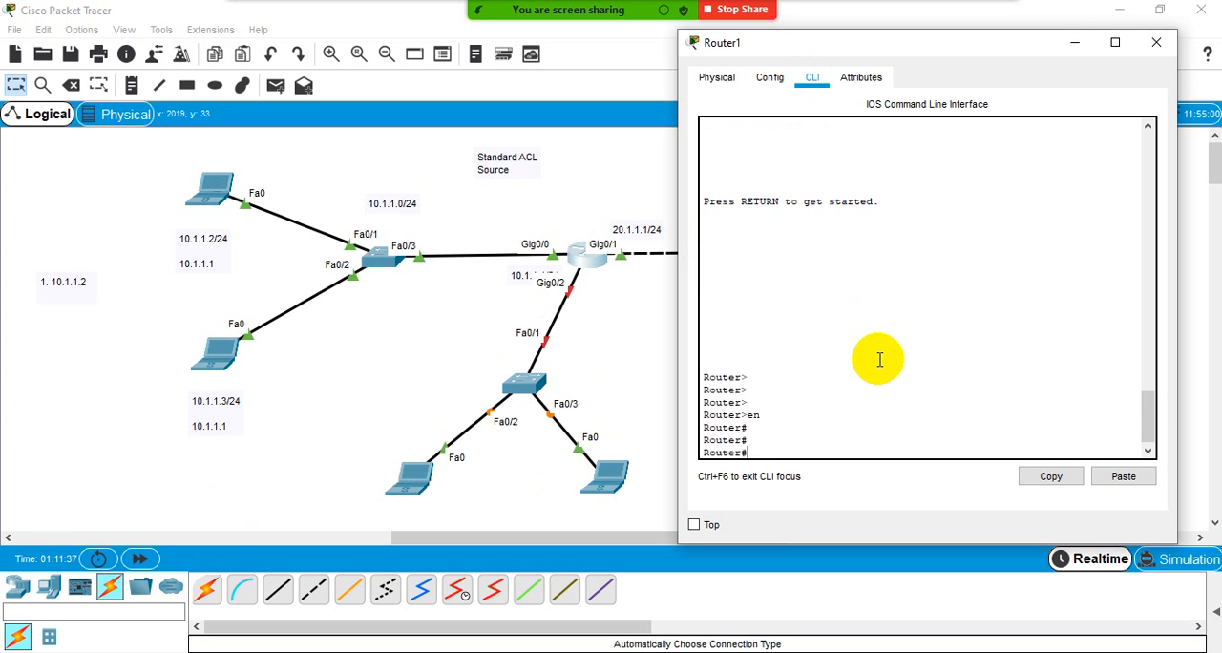
type("conf")
key("Return")
key("Return")
key("Return")
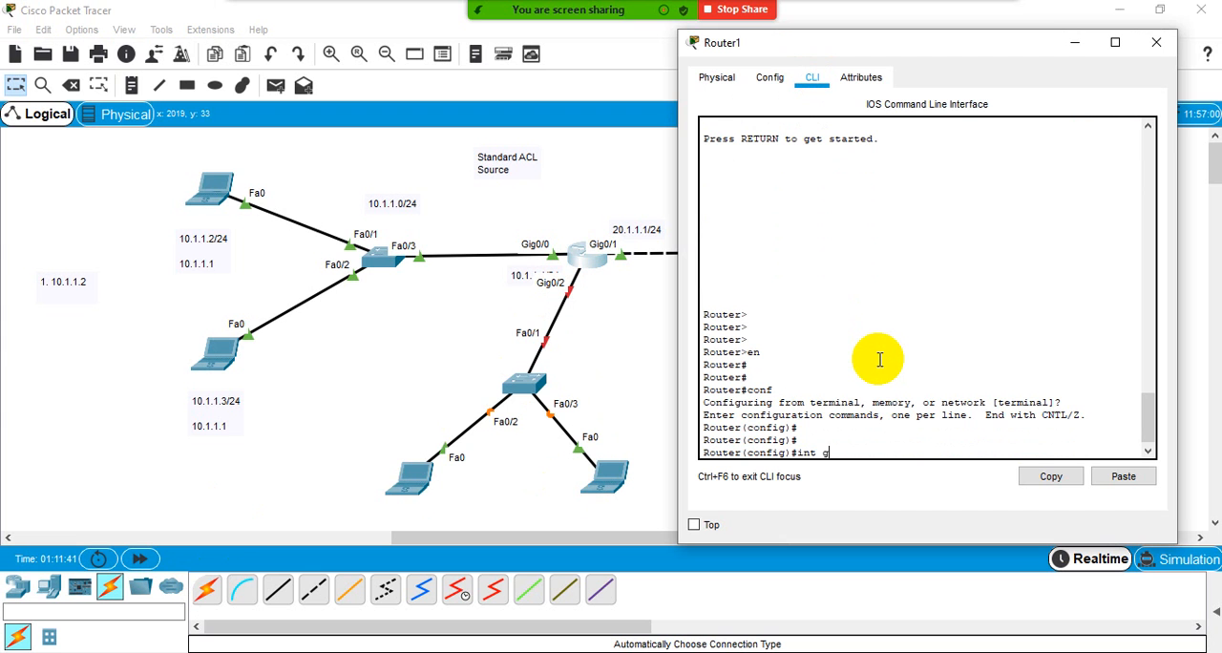
- Assign 30.1.1.1 with mask 255.255.255.0 to the router's g0/2 interface and enable the interface
type("int g0/2")
key("Return")
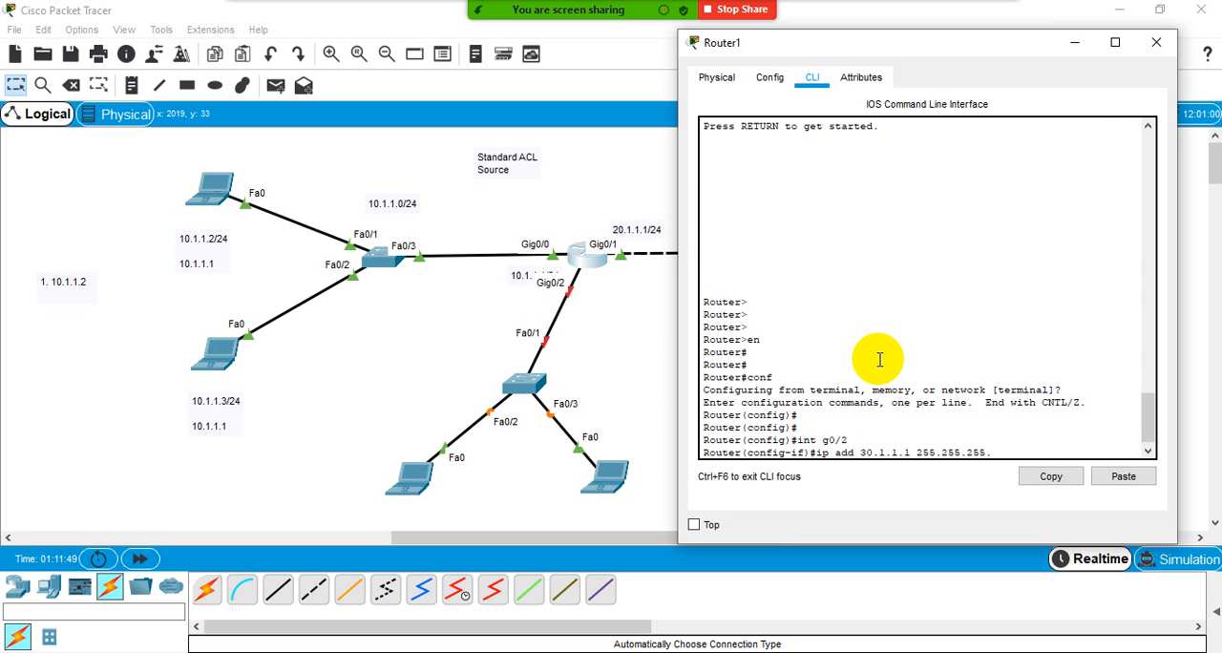
type("0")
key("Return")
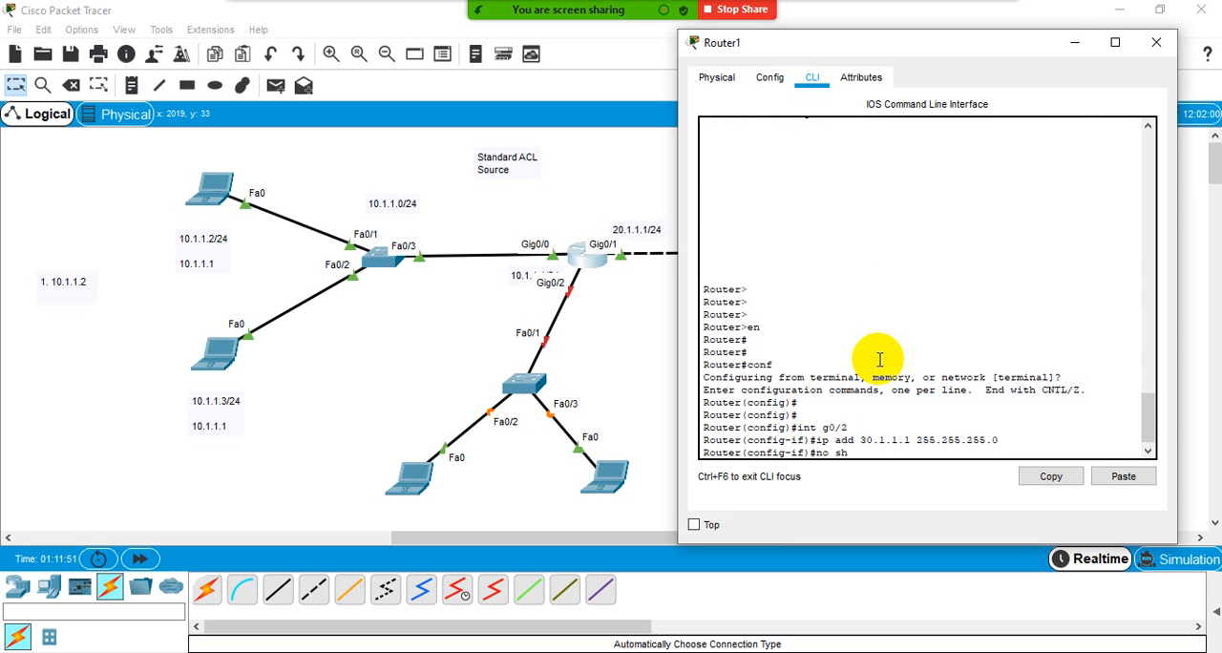
type("no sh")
key("Return")
key("Return")
key("Return")
key("Return")
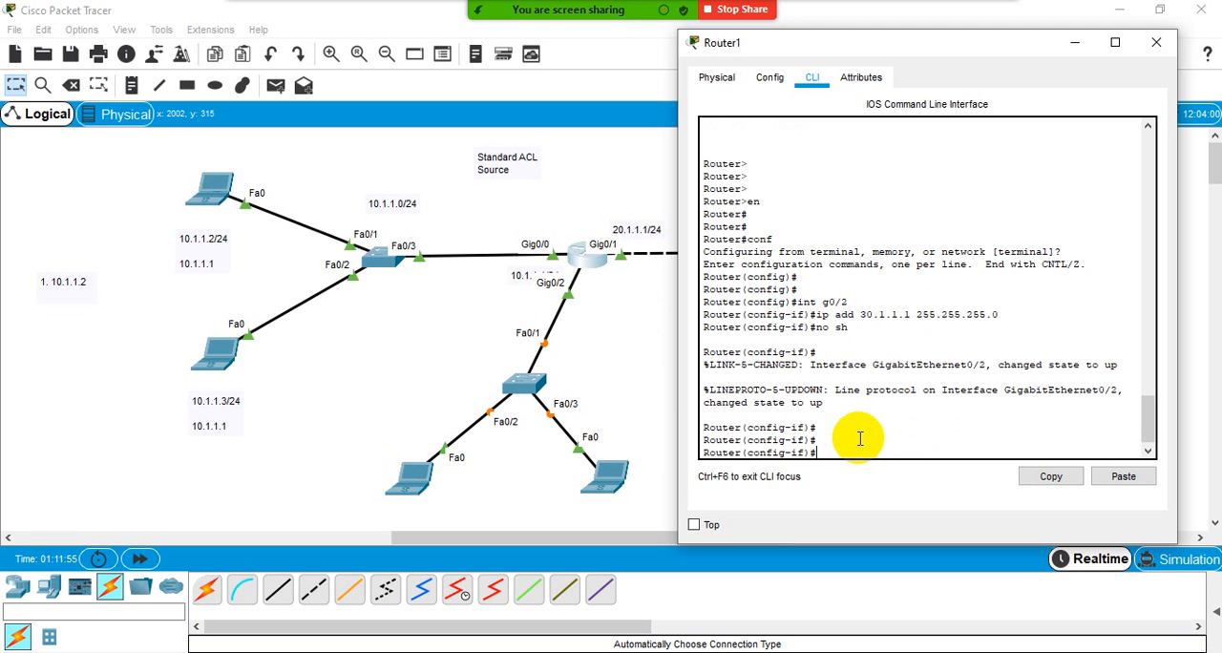
- Give the new laptop on switch port Fa0/2 static IP 30.1.1.2, mask 255.255.255.0 and default gateway 30.1.1.1
left_click(413, 477)
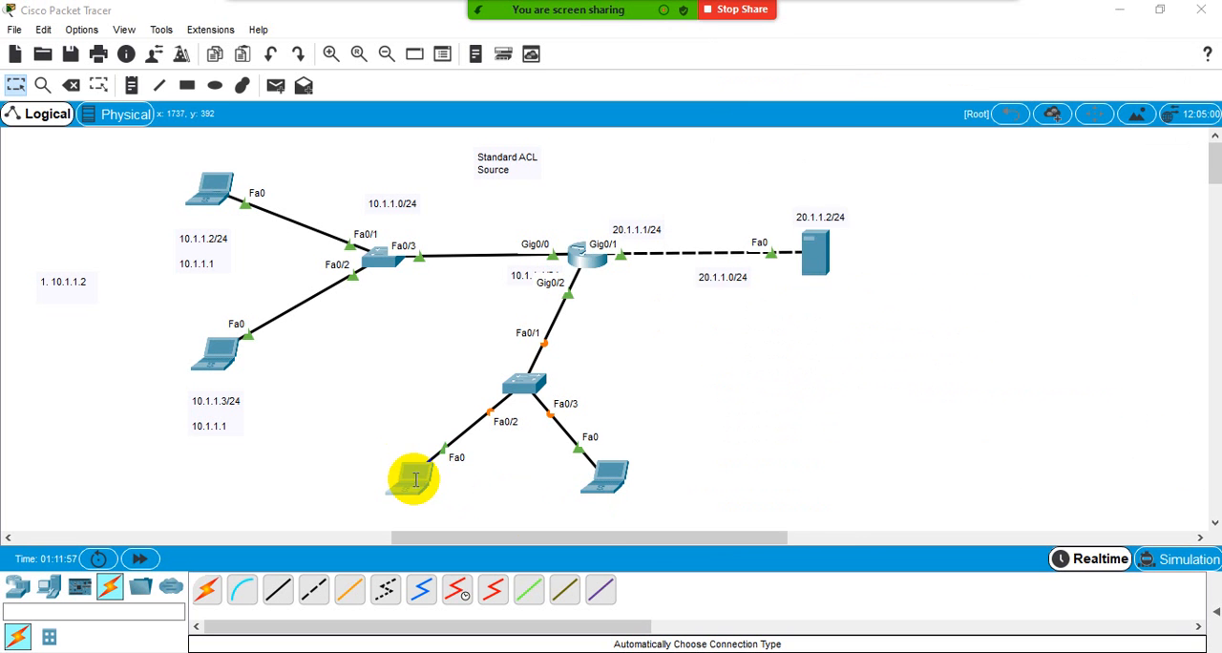
left_click(507, 134)
left_click(445, 186)
left_click(602, 242)
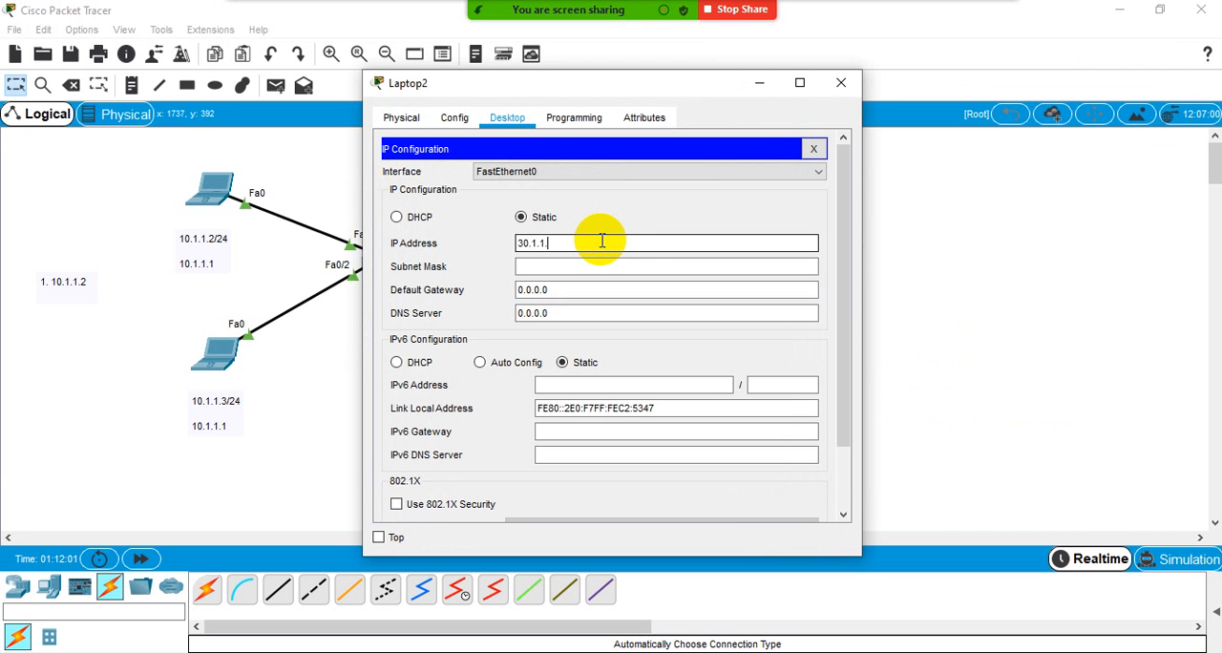
type("30.1.1.2")
key("Tab")
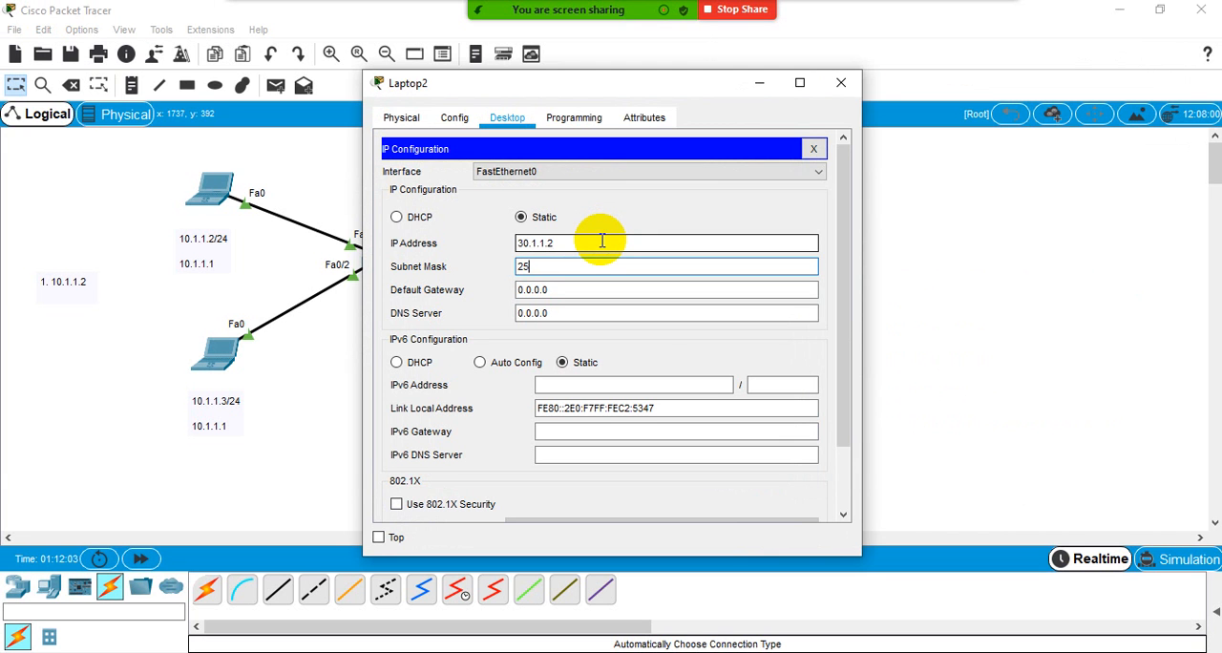
type("255.255.255.0")
key("Tab")
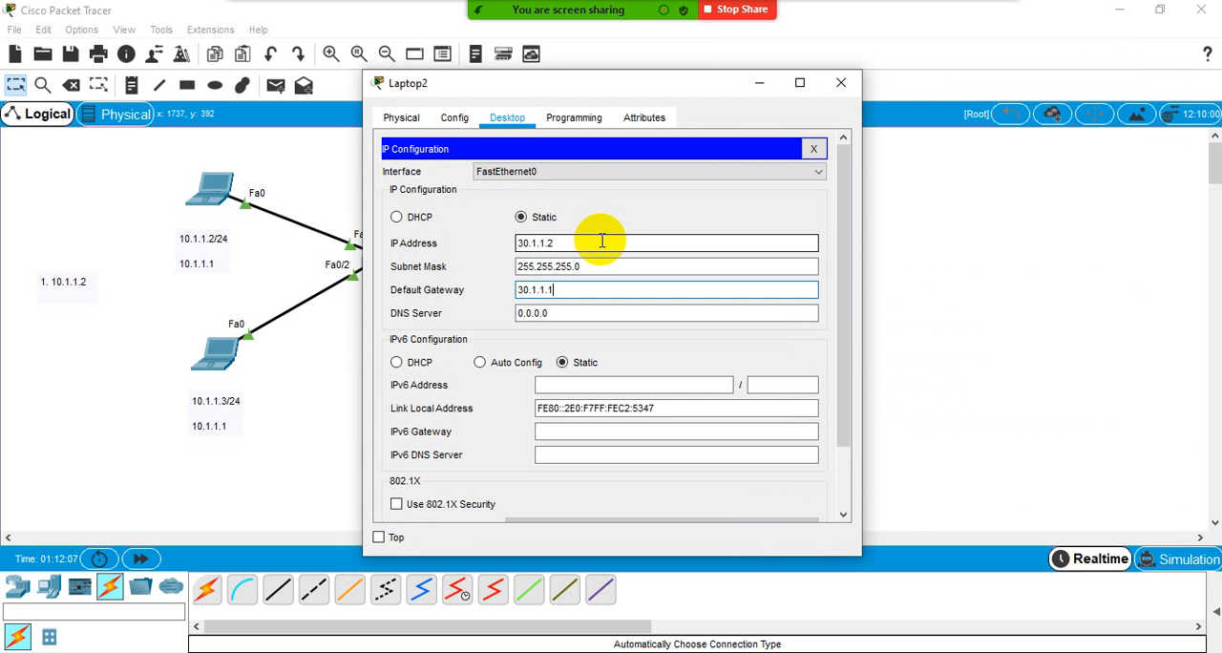
type("30.1.1.1")
left_click(840, 83)
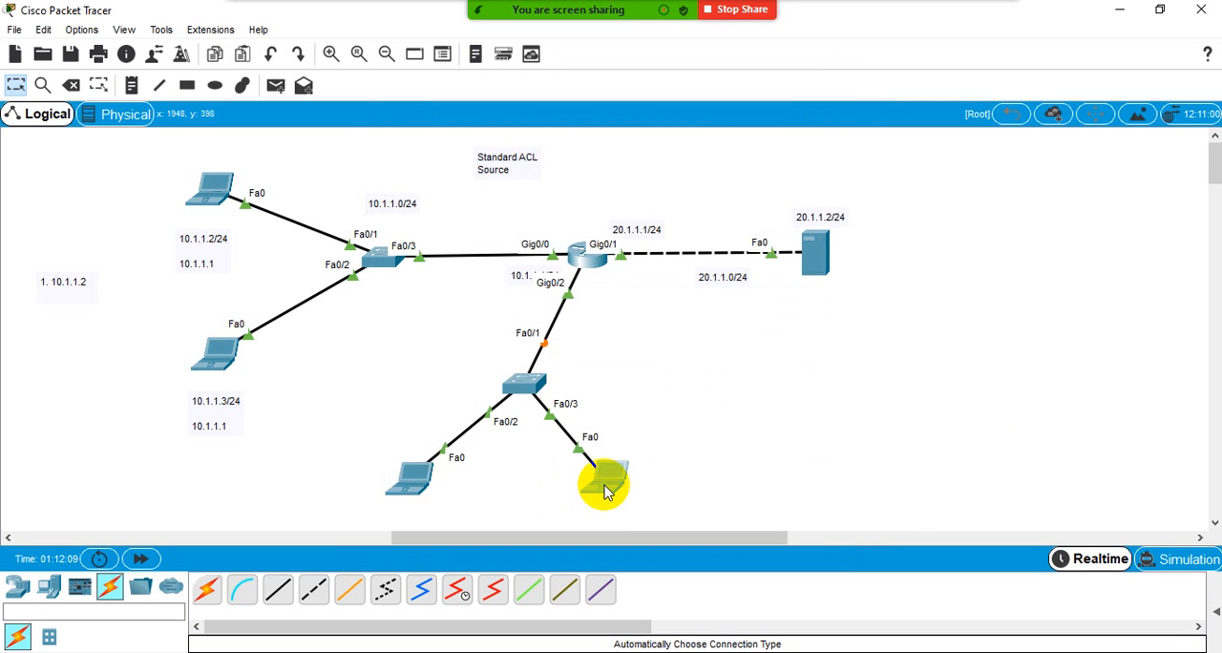
- Give the new laptop on switch port Fa0/3 static IP 30.1.1.3 and mask 255.255.255.0, and fill in its default gateway
left_click(607, 487)
left_click(507, 118)
left_click(464, 205)
left_click(580, 243)
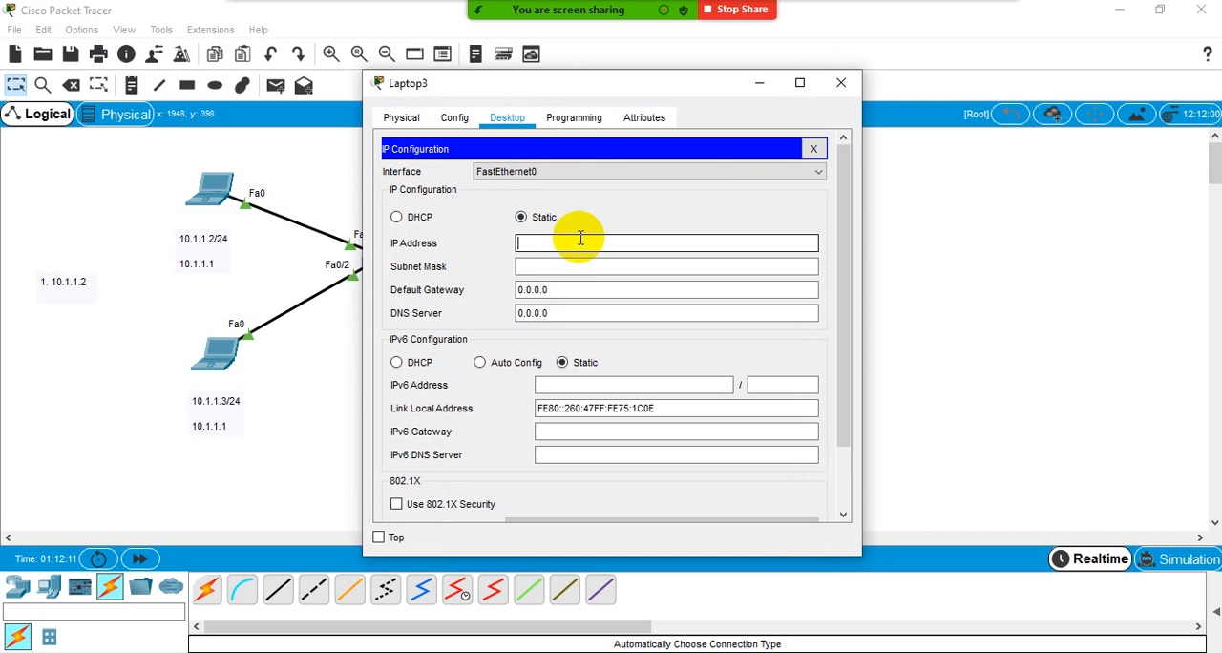
type("30.1.1.3")
key("Tab")
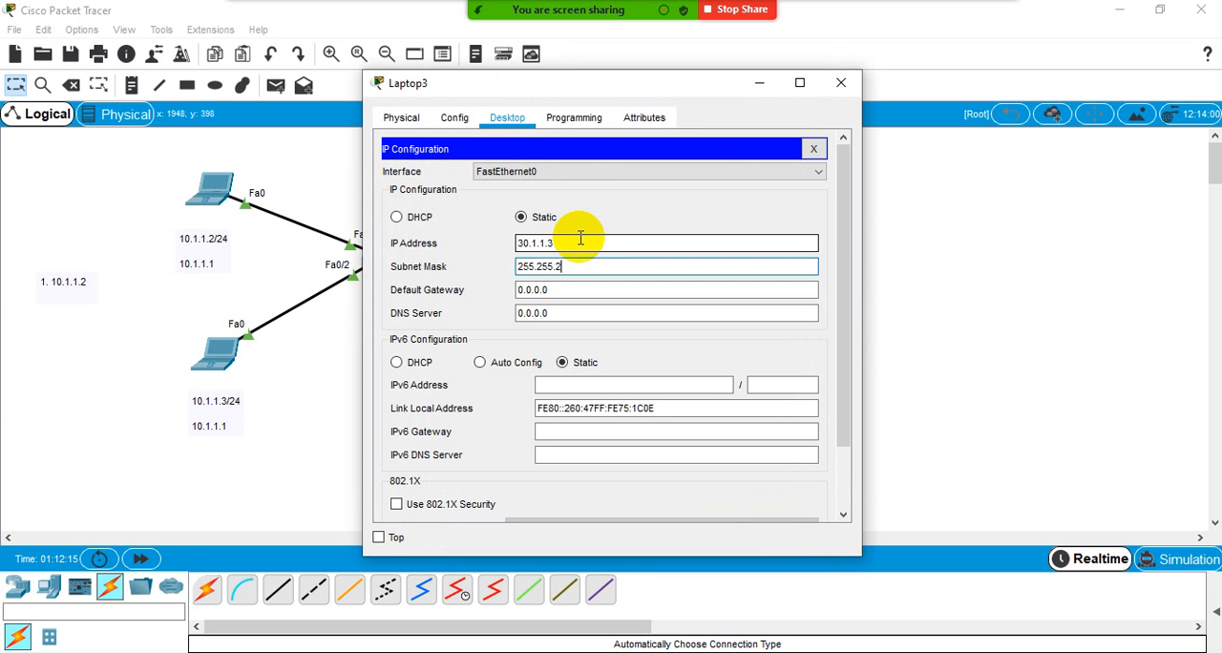
type("255.255.255.0")
key("Tab")
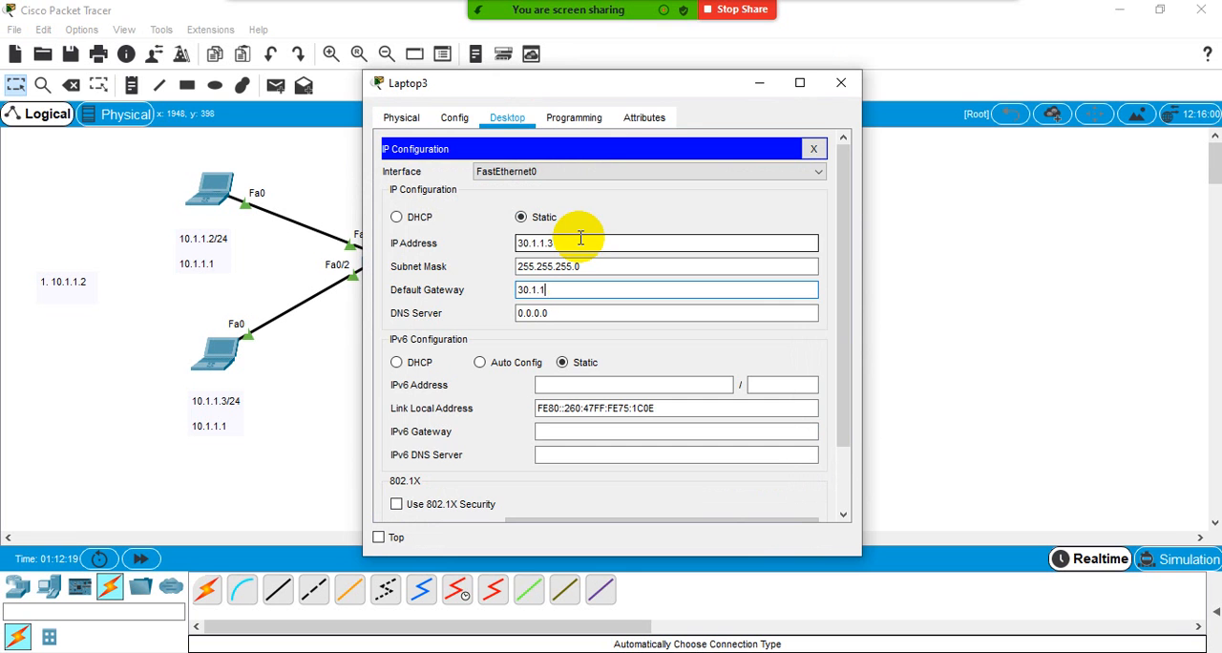
left_click(842, 83)
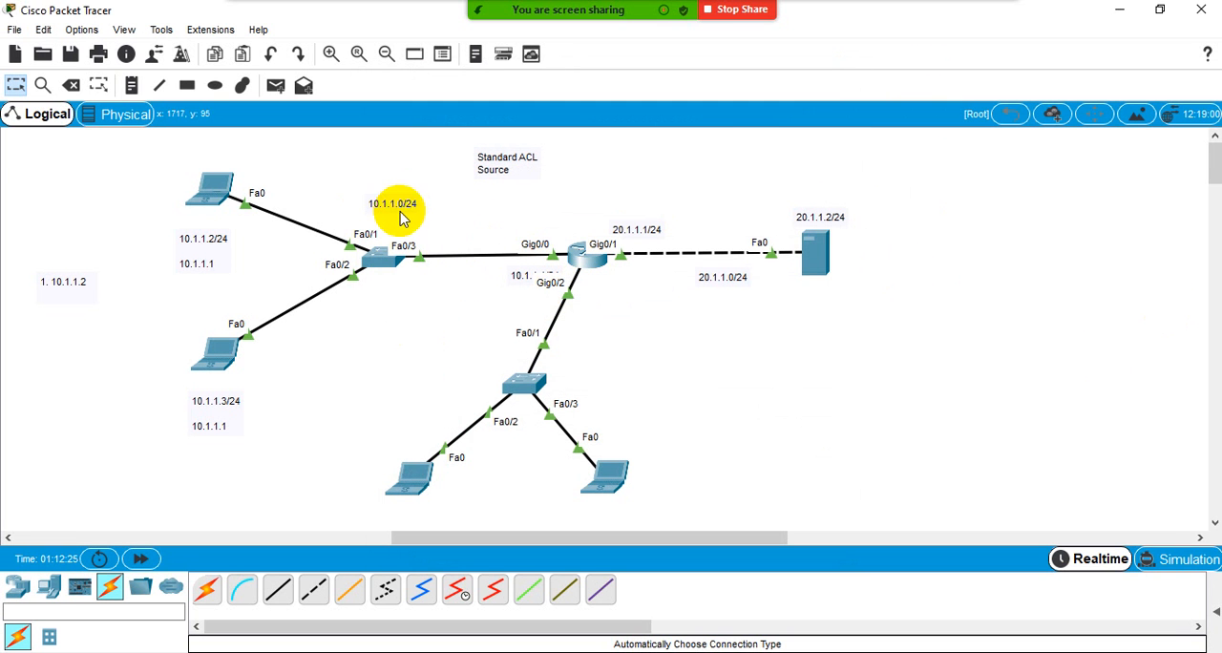
- Copy the 10.1.1.0/24 network label to beside the new switch and change the copy to 30.1.1.0/24
left_click_drag(392, 206, 598, 350)
left_click(608, 358)
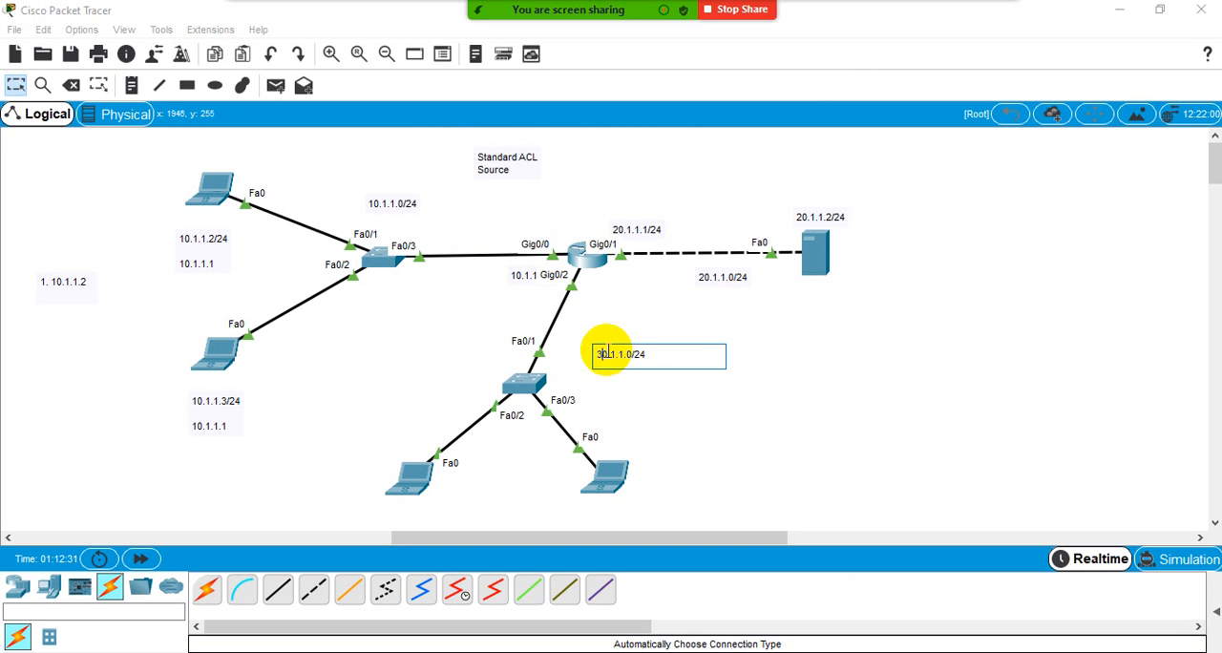
left_click(854, 385)
mouse_move(620, 354)
left_mouse_down()
mouse_move(653, 354)
mouse_move(611, 365)
left_mouse_up()
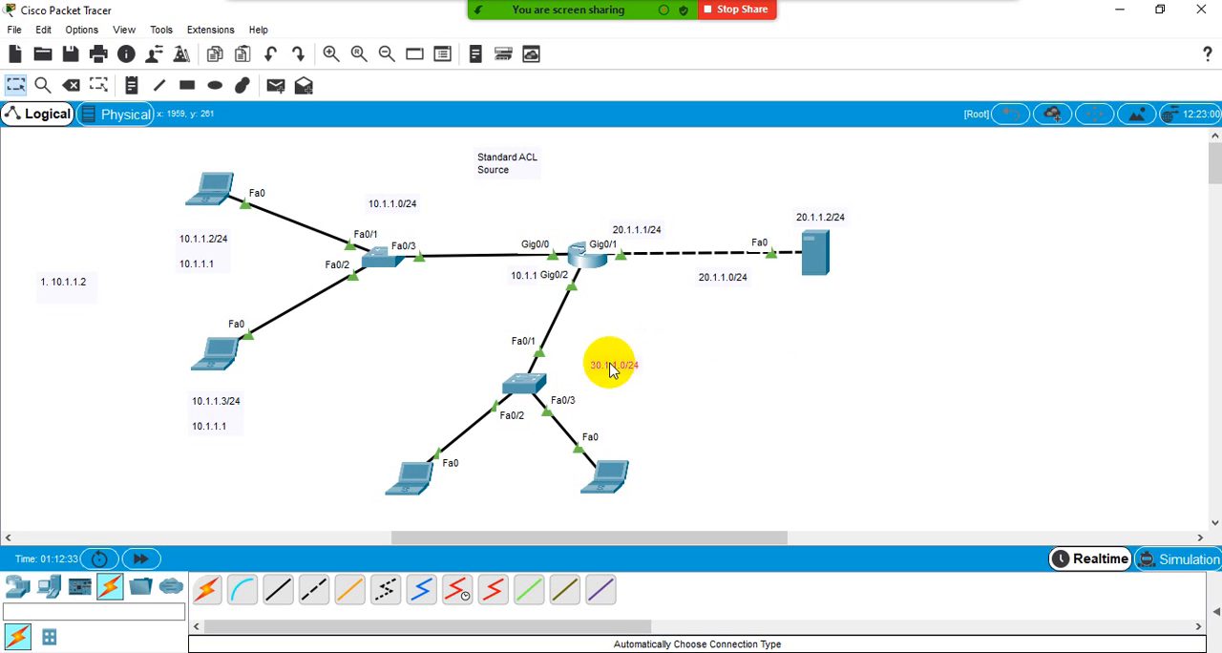
- Check the ping output in the command prompt of the 10.1.1.2 laptop
left_click_drag(118, 159, 325, 344)
left_click(141, 172)
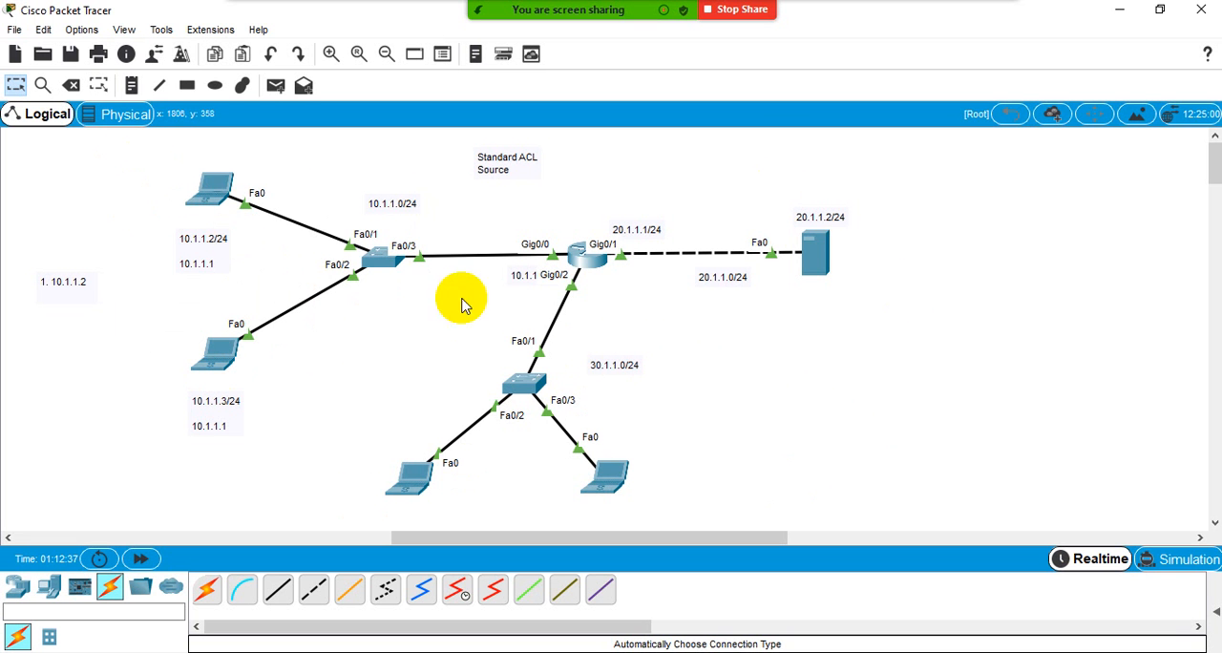
left_click(213, 189)
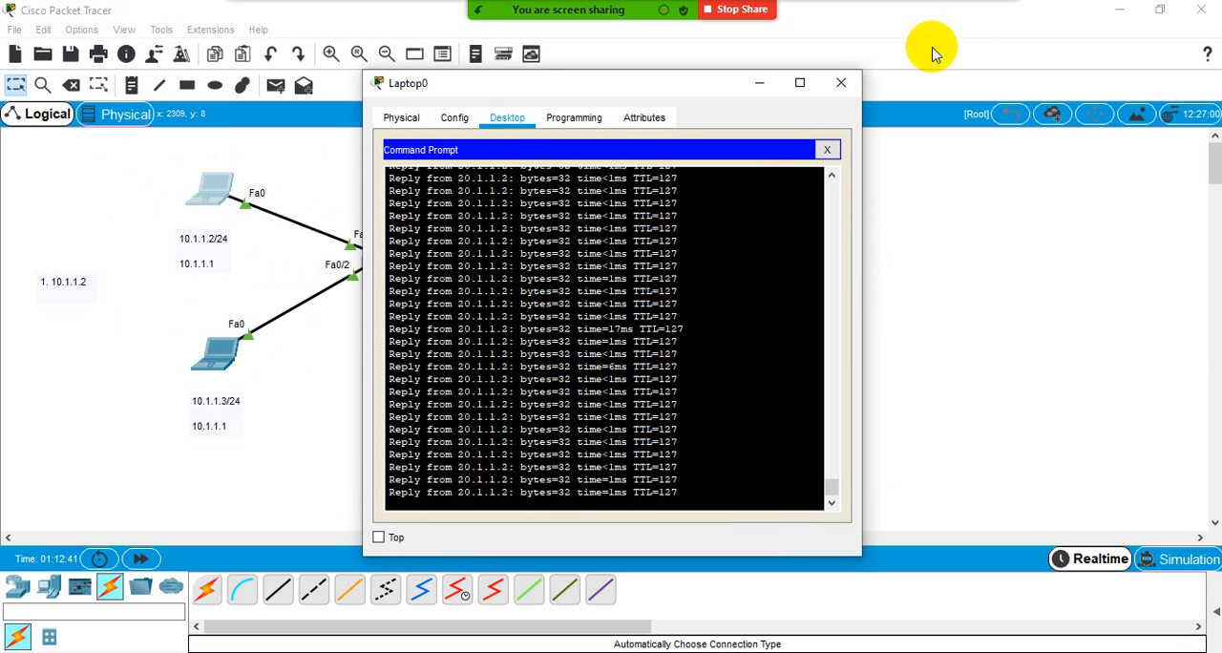
left_click(841, 82)
- Open the FTP service settings of the 20.1.1.2 server and maximize its window
left_click(819, 258)
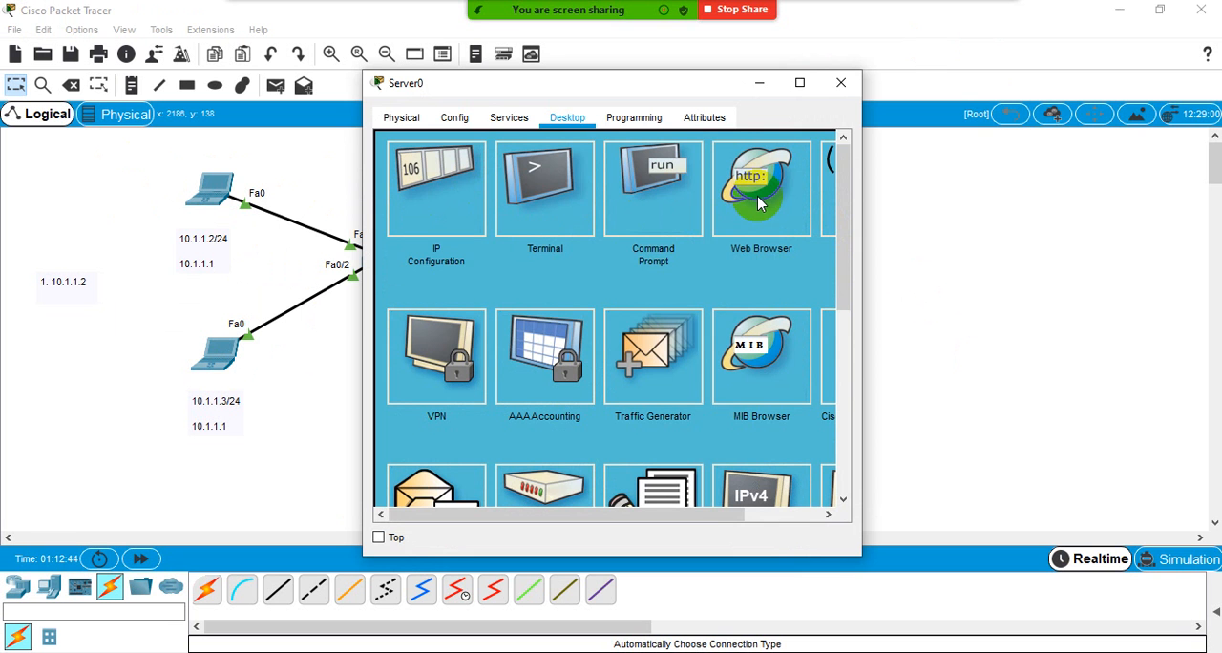
left_click(802, 178)
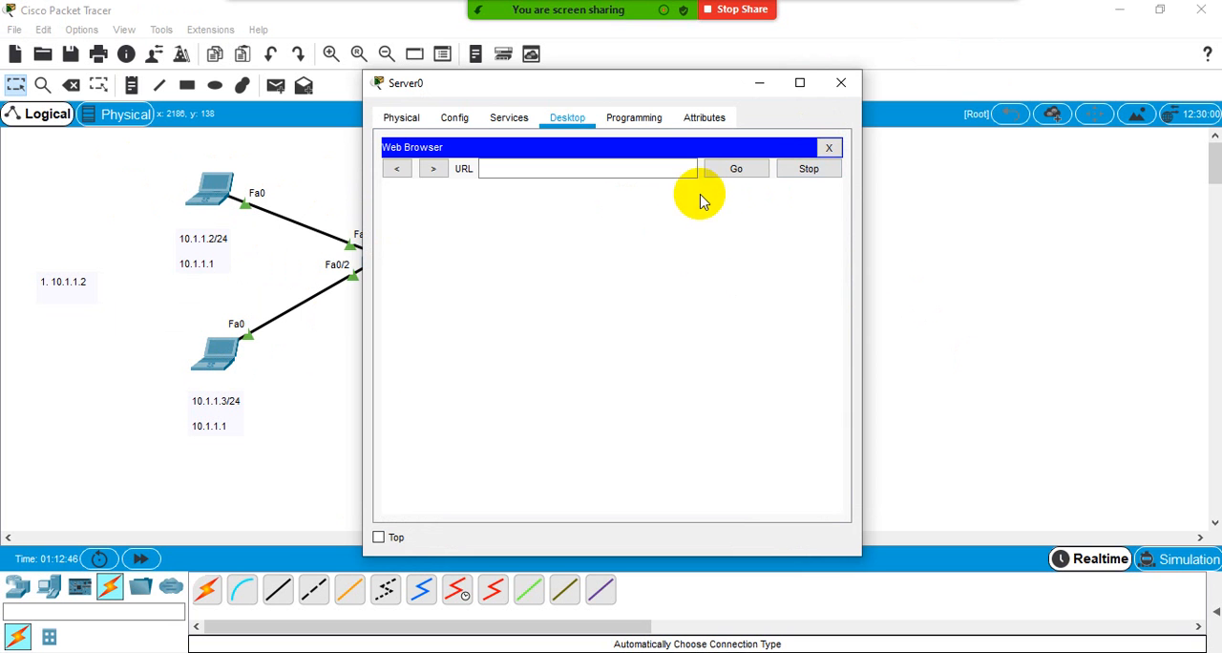
left_click(400, 119)
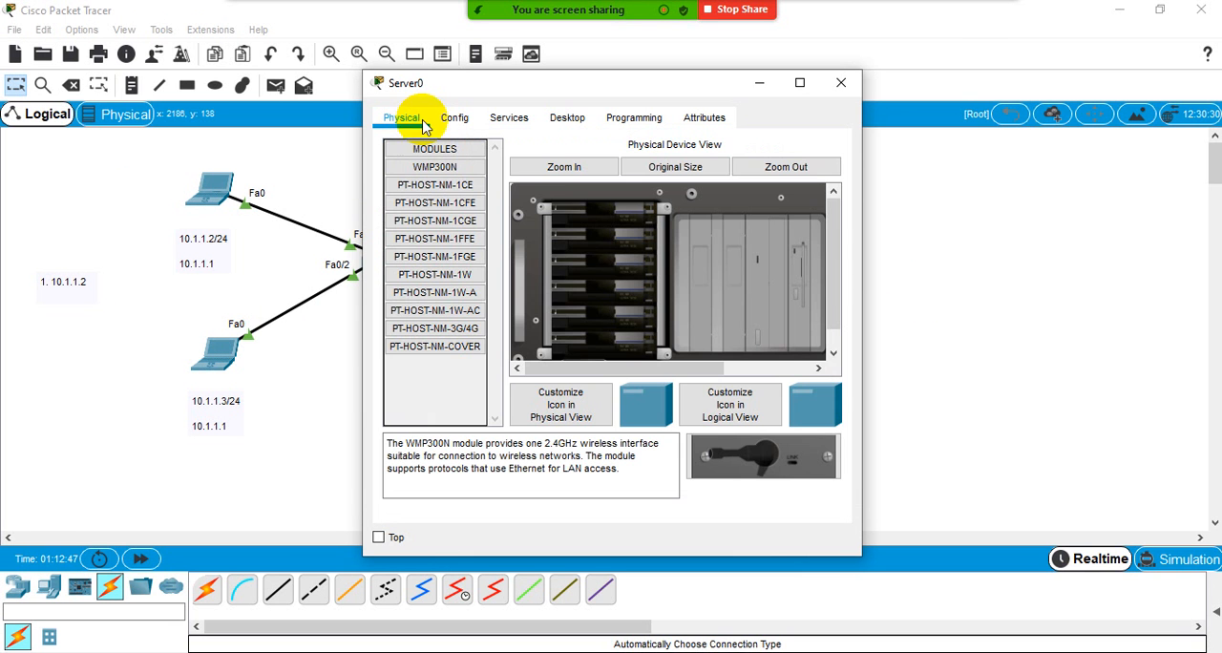
left_click(510, 120)
left_click(431, 321)
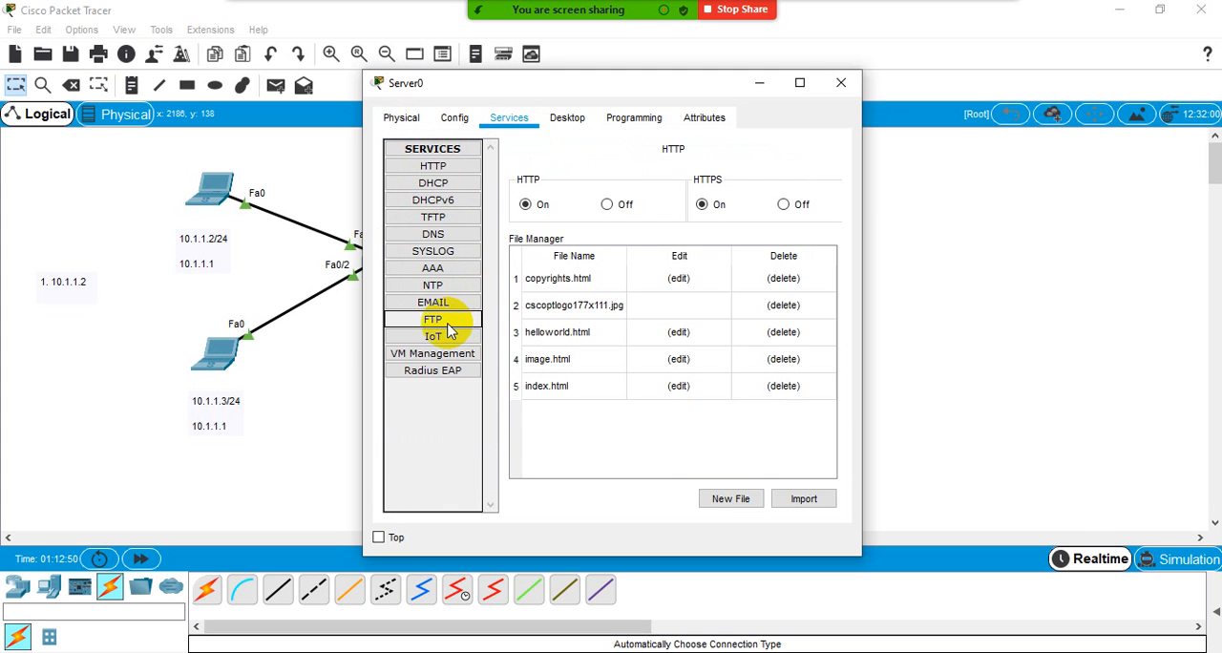
left_click(801, 84)
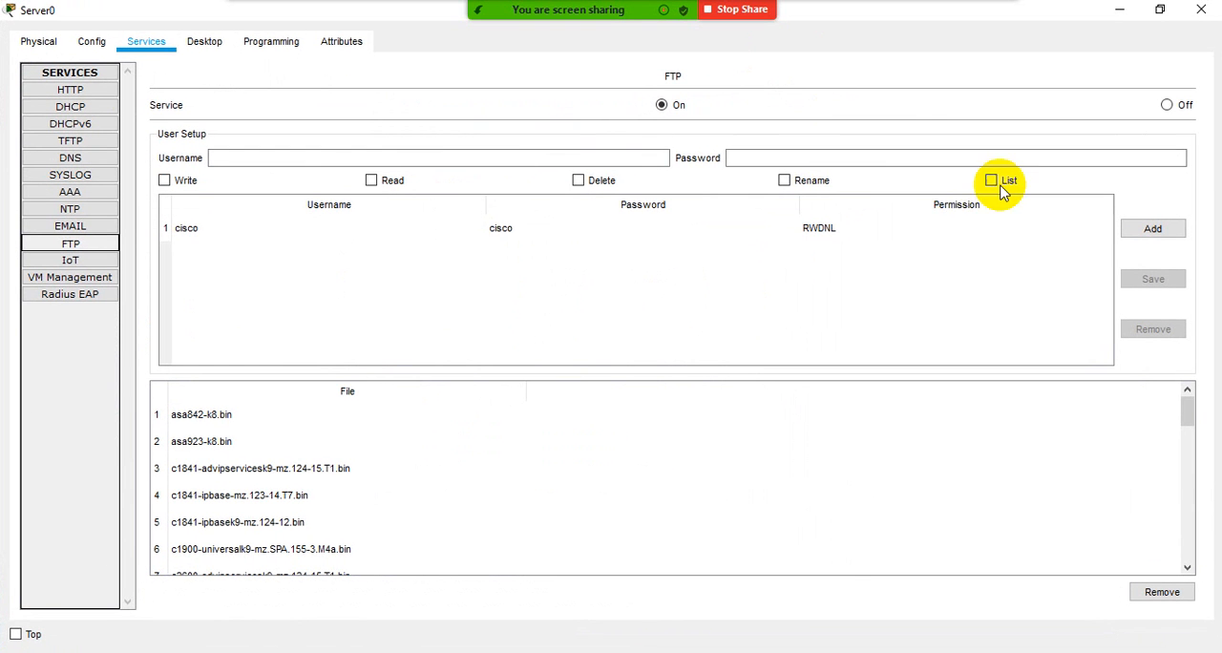
- Enter the username and password for a new FTP account and try to add it without any permissions
left_click(268, 160)
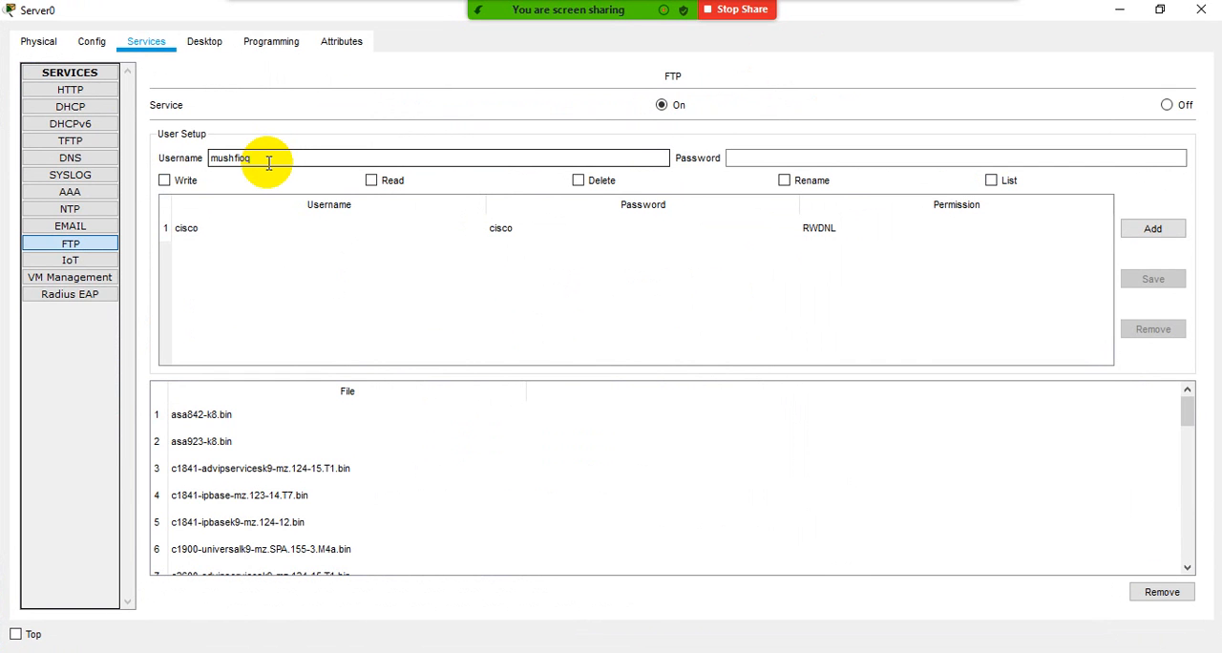
type("mushfiq")
left_click(731, 158)
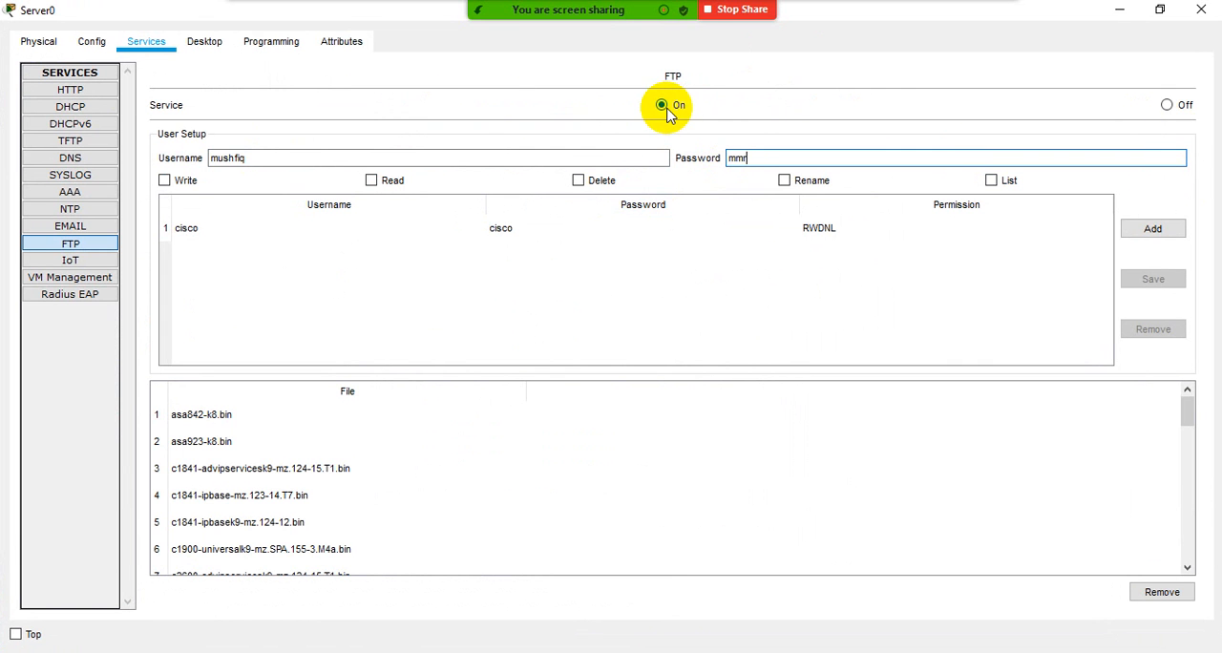
left_click(1153, 229)
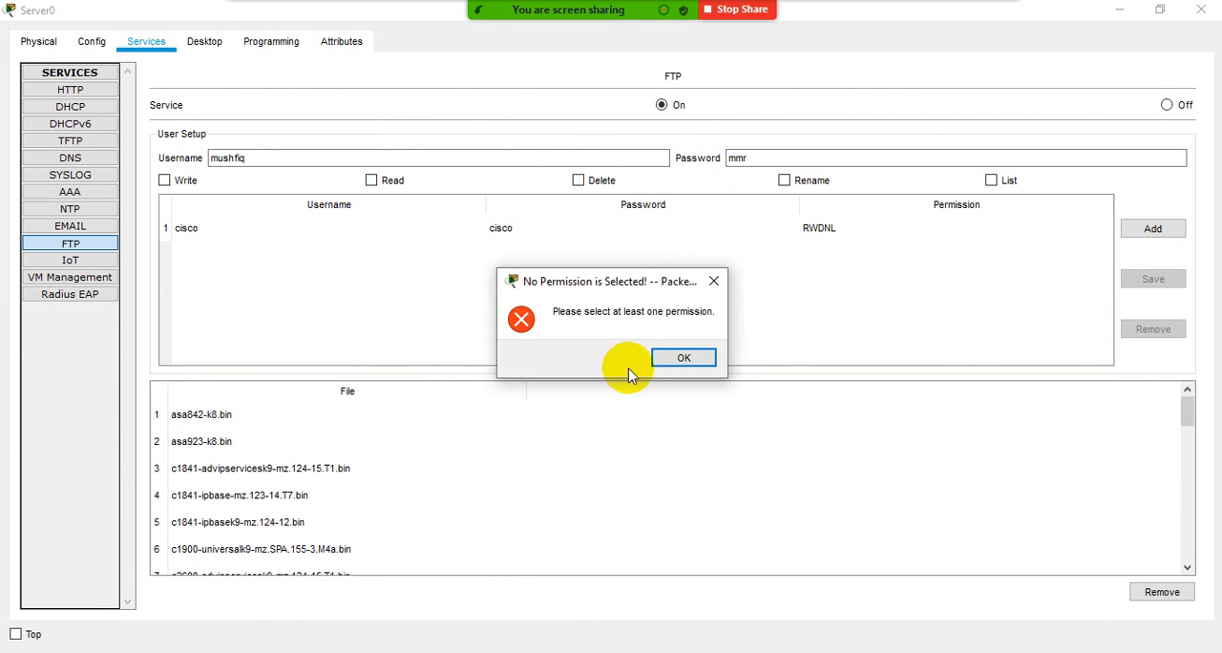
left_click(686, 361)
- Grant the new FTP account Write, Read, Delete, Rename and List permissions and add it to the user list
left_click(164, 180)
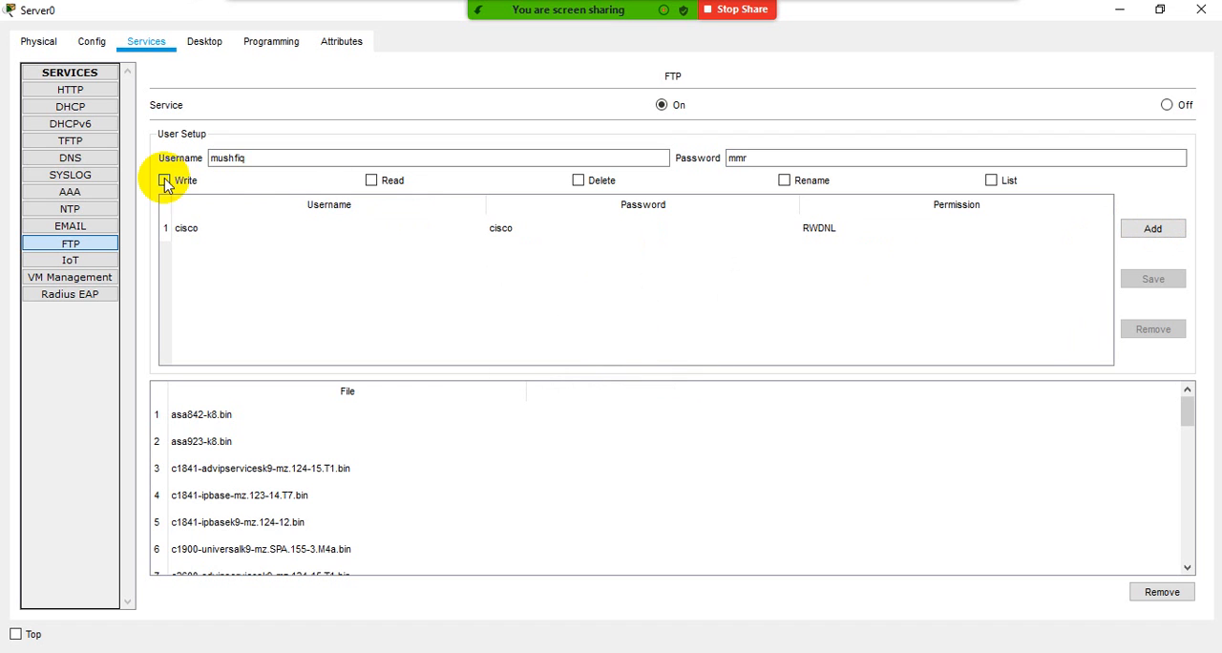
left_click(372, 181)
left_click(579, 181)
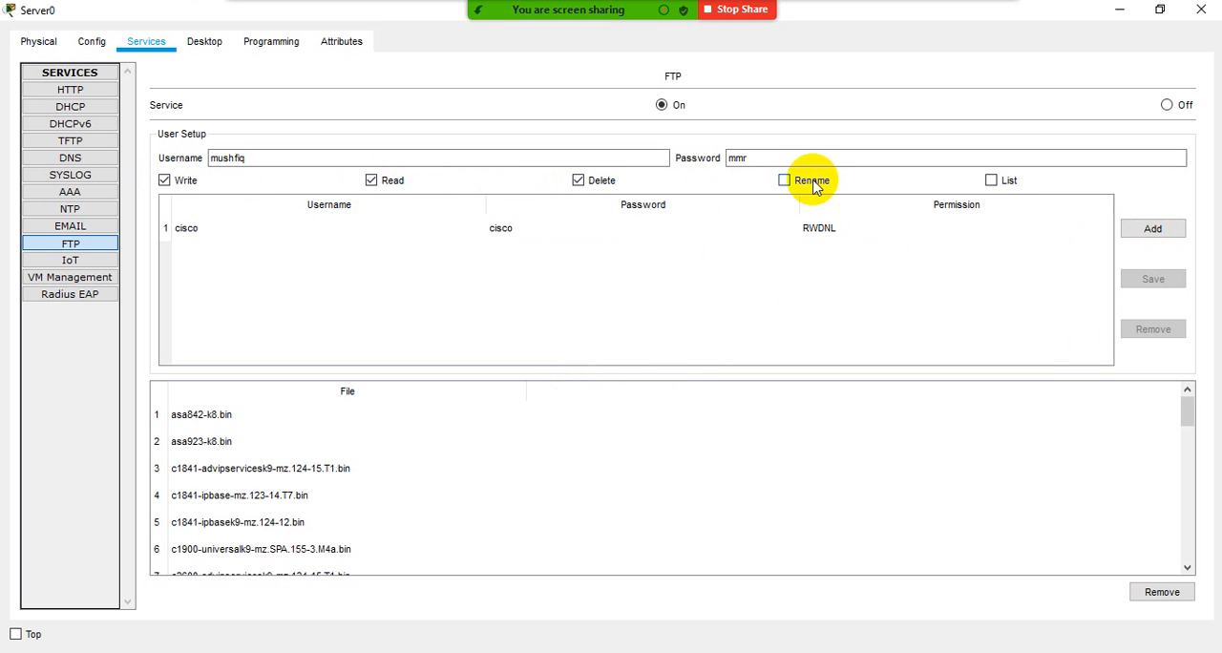
left_click(785, 181)
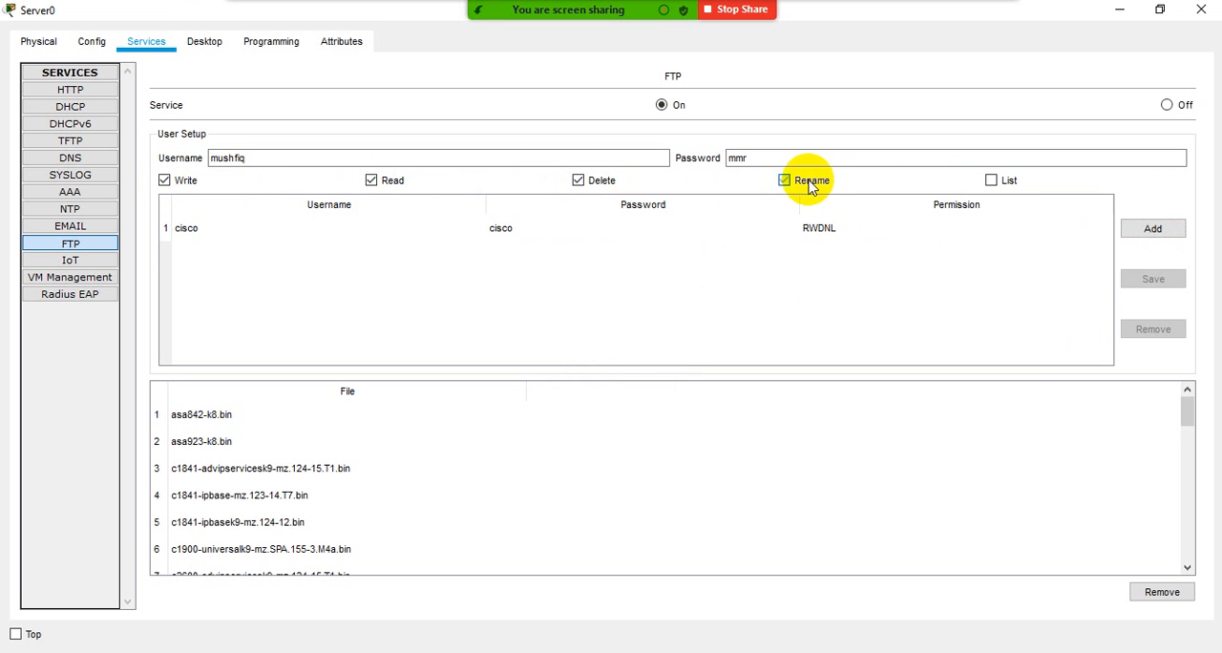
left_click(1154, 229)
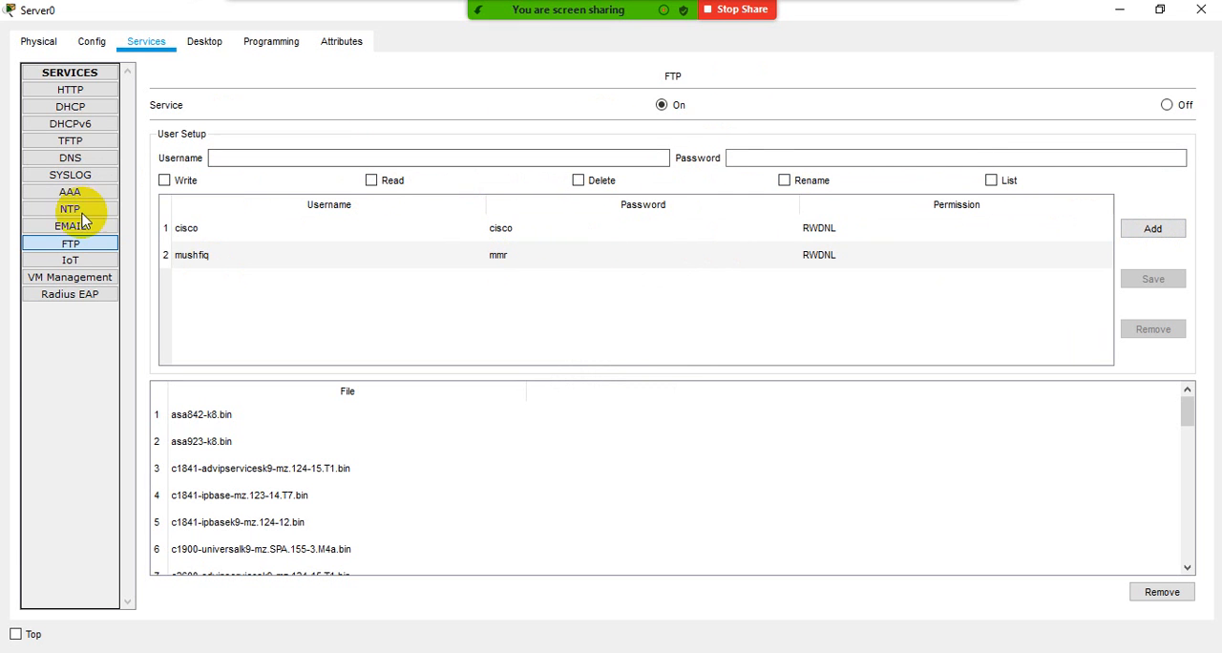
- Review the new FTP account's entry and the server's HTTP service settings
left_click(97, 244)
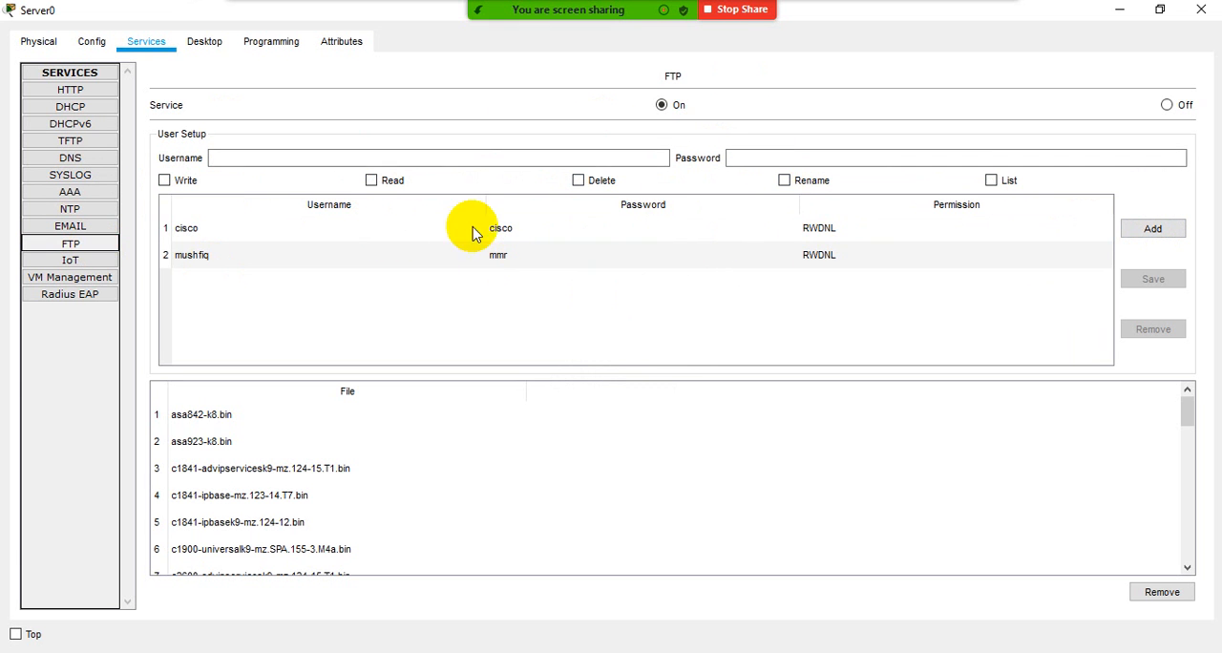
left_click(186, 259)
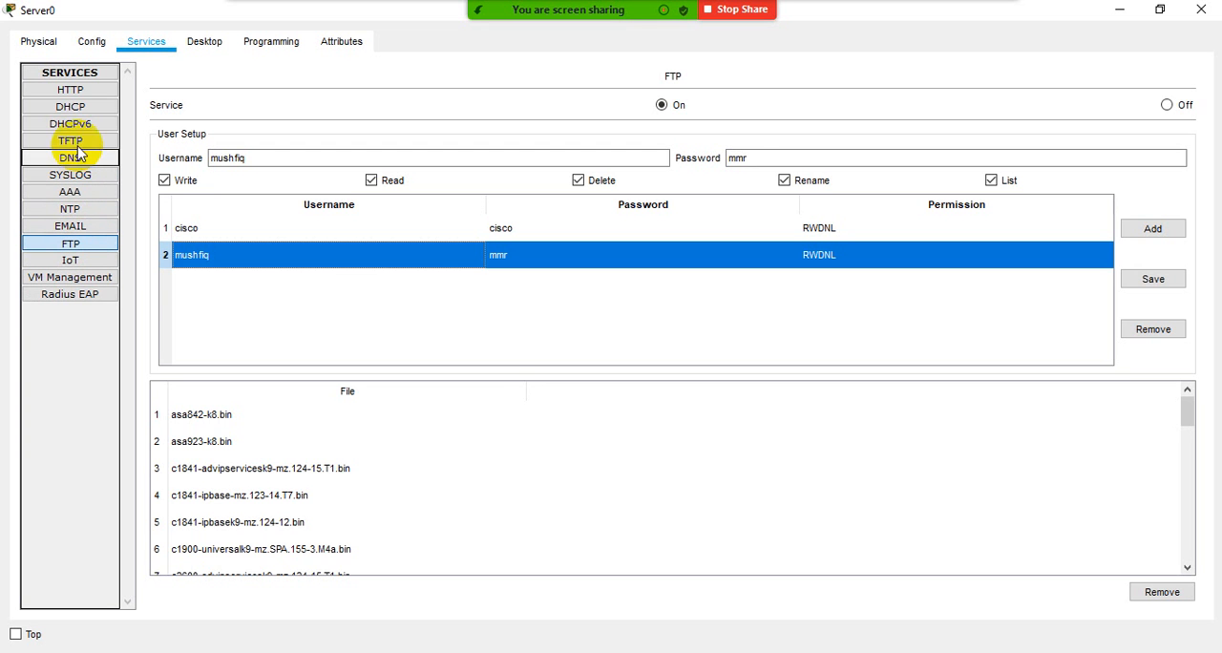
left_click(75, 95)
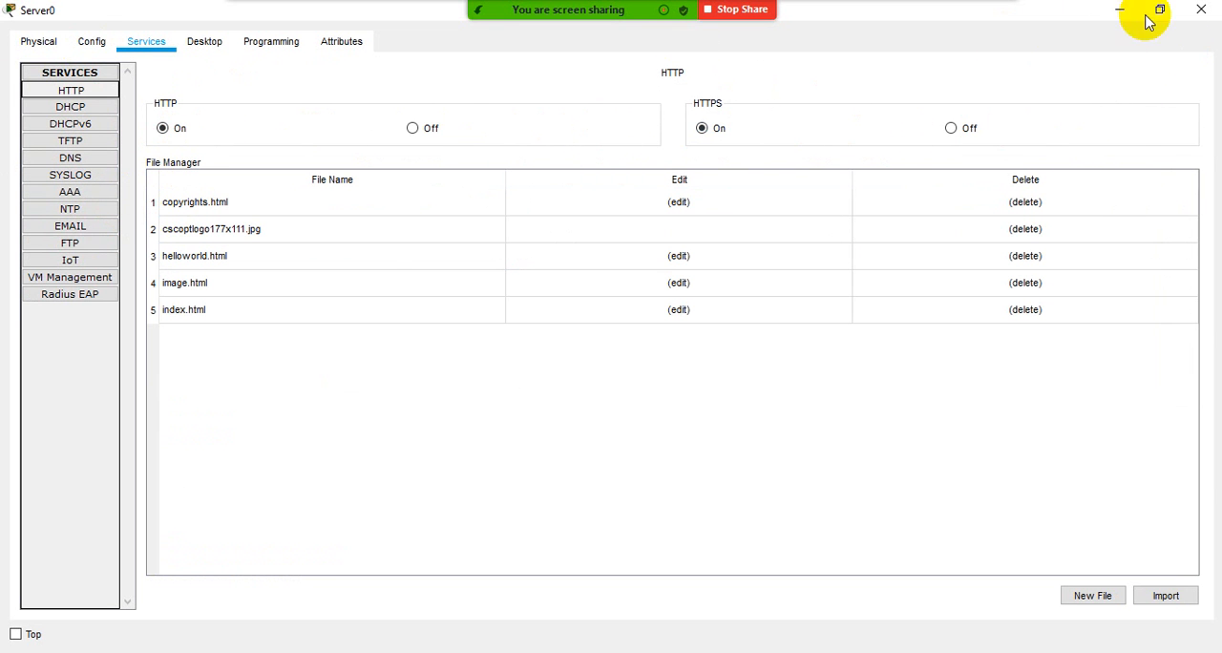
- Close the server's window and place a note reading "FTP Sever" and "Web Server" just below the 20.1.1.2 server
left_click(1194, 13)
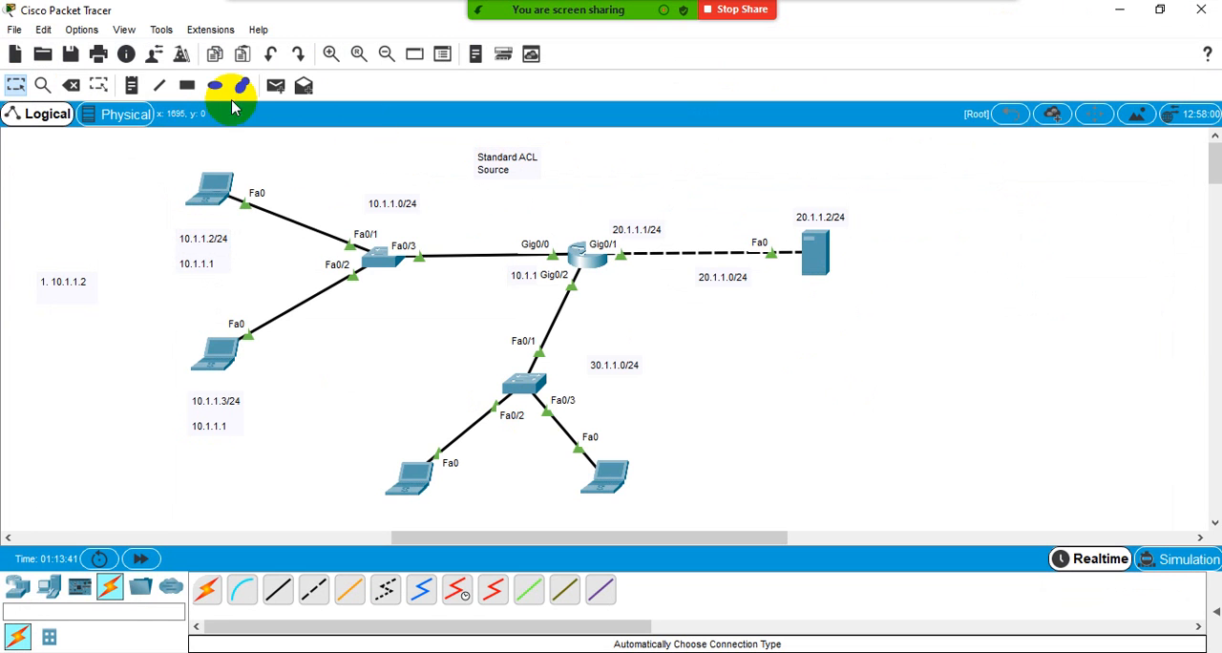
left_click(132, 85)
left_click(801, 300)
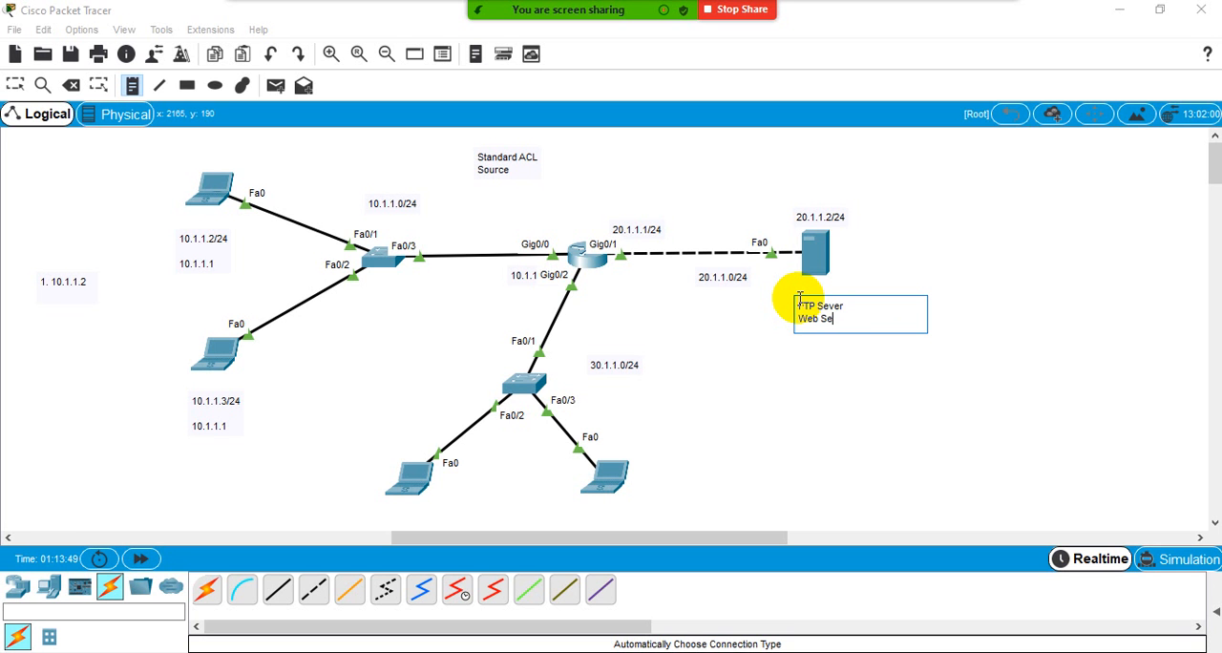
left_click(999, 251)
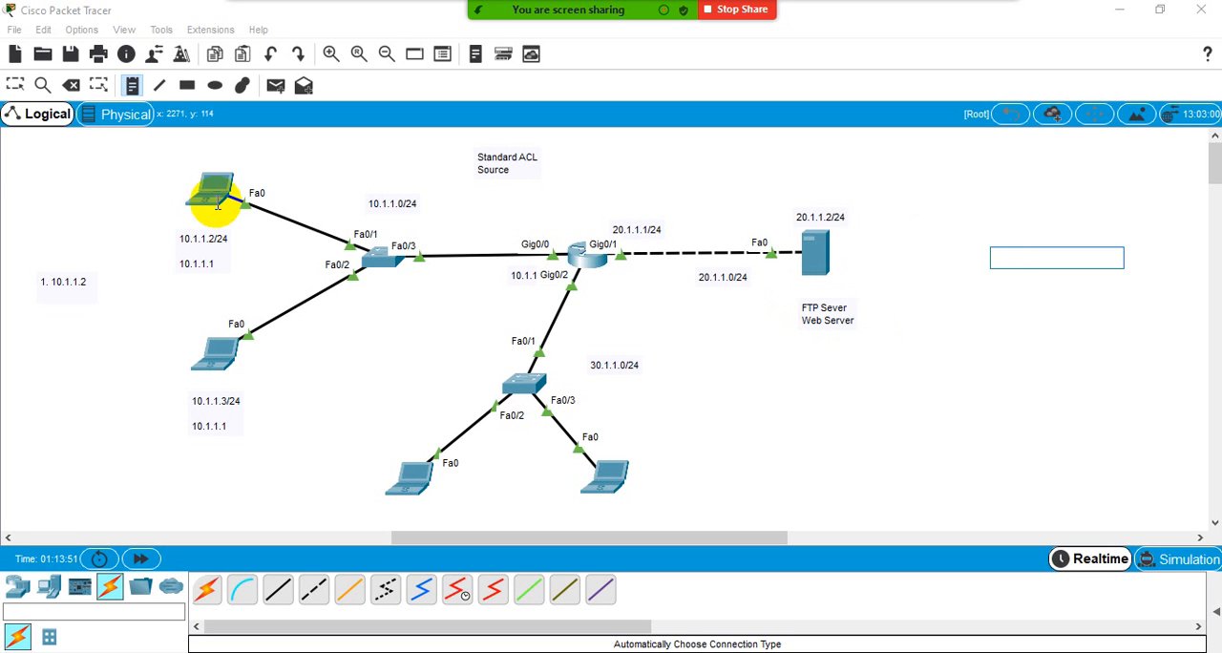
left_click(15, 85)
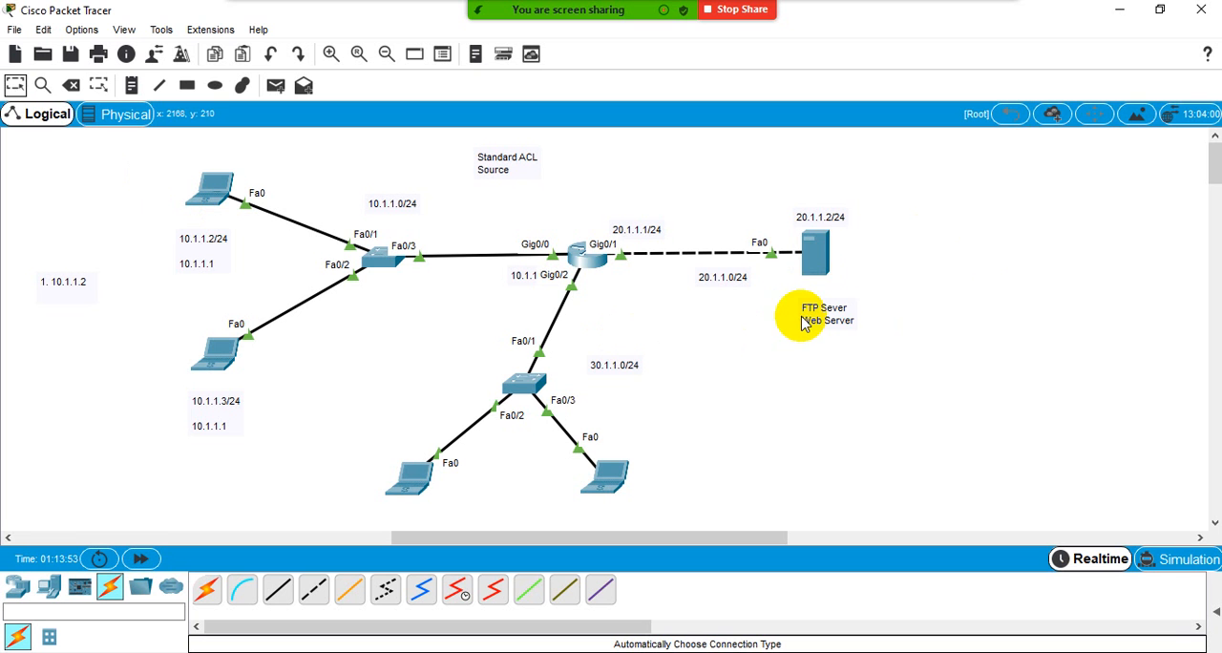
left_click_drag(798, 319, 801, 307)
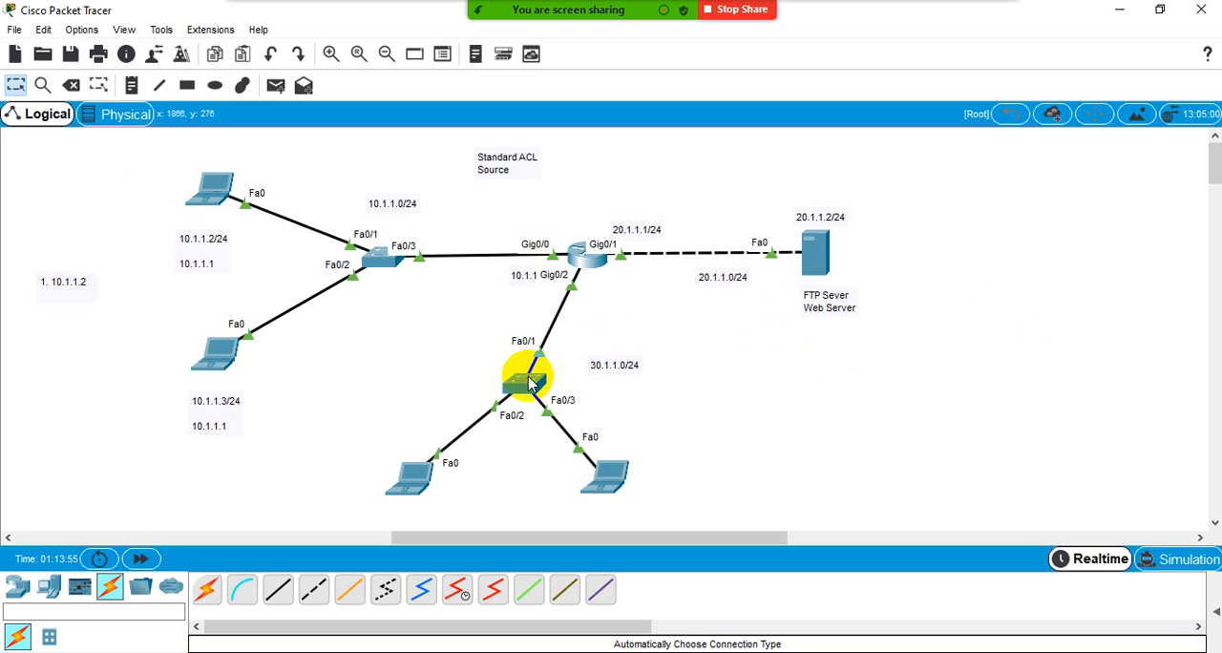
- Add a two-line note "1. 10.1.1.2 x" and "2. 30.1.1.0/24 x" and position it in the empty area beyond the server
left_click(131, 86)
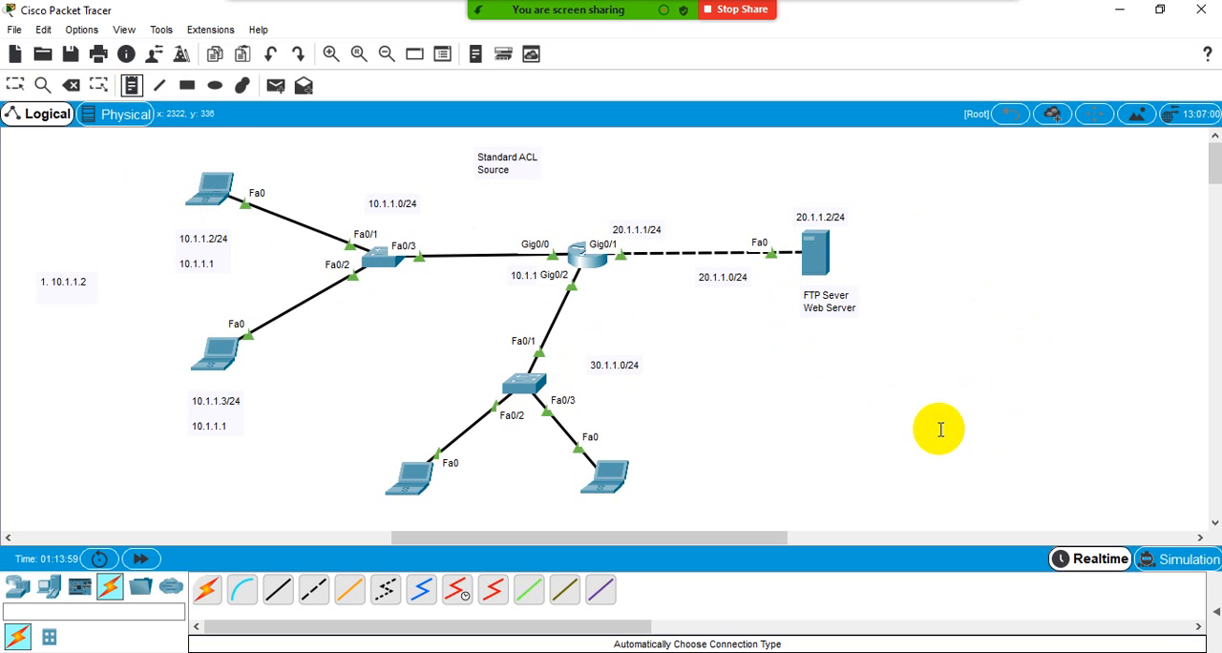
left_click(791, 388)
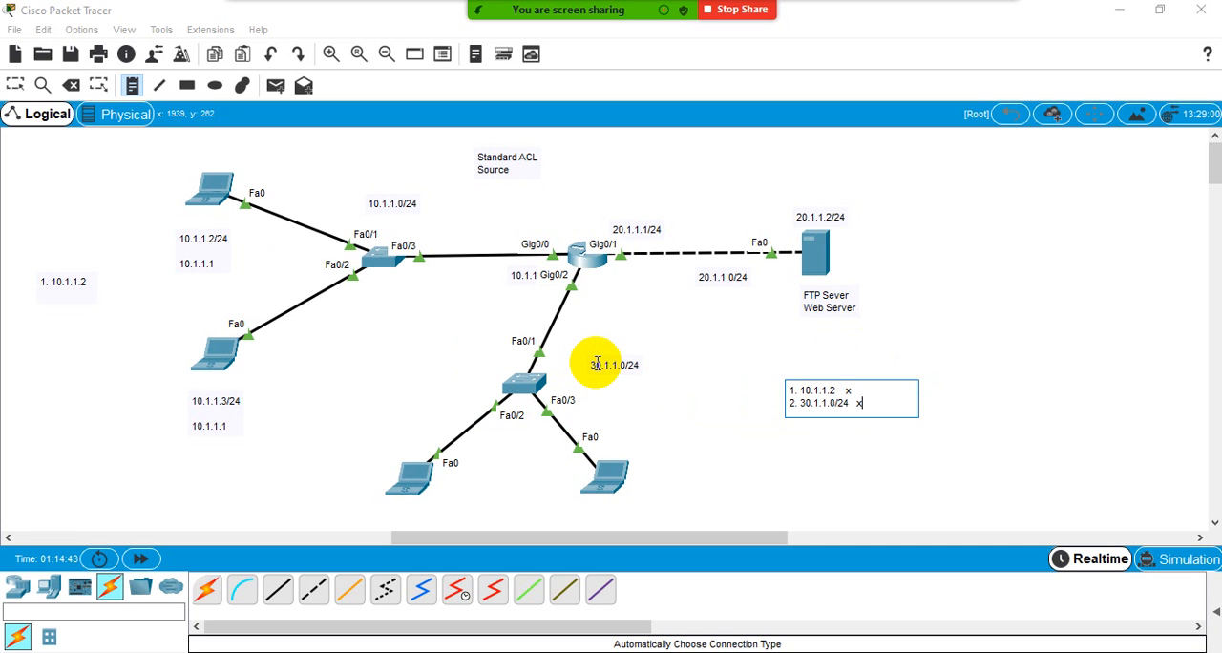
left_click(16, 85)
left_click(837, 398)
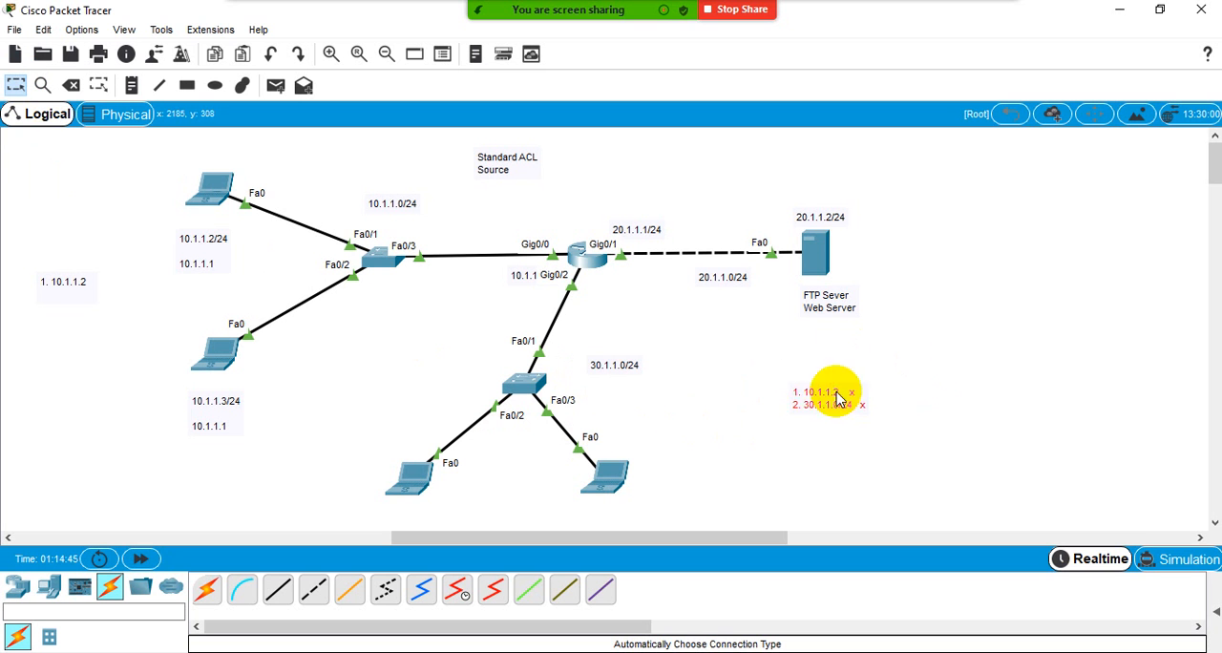
left_click_drag(836, 398, 1016, 227)
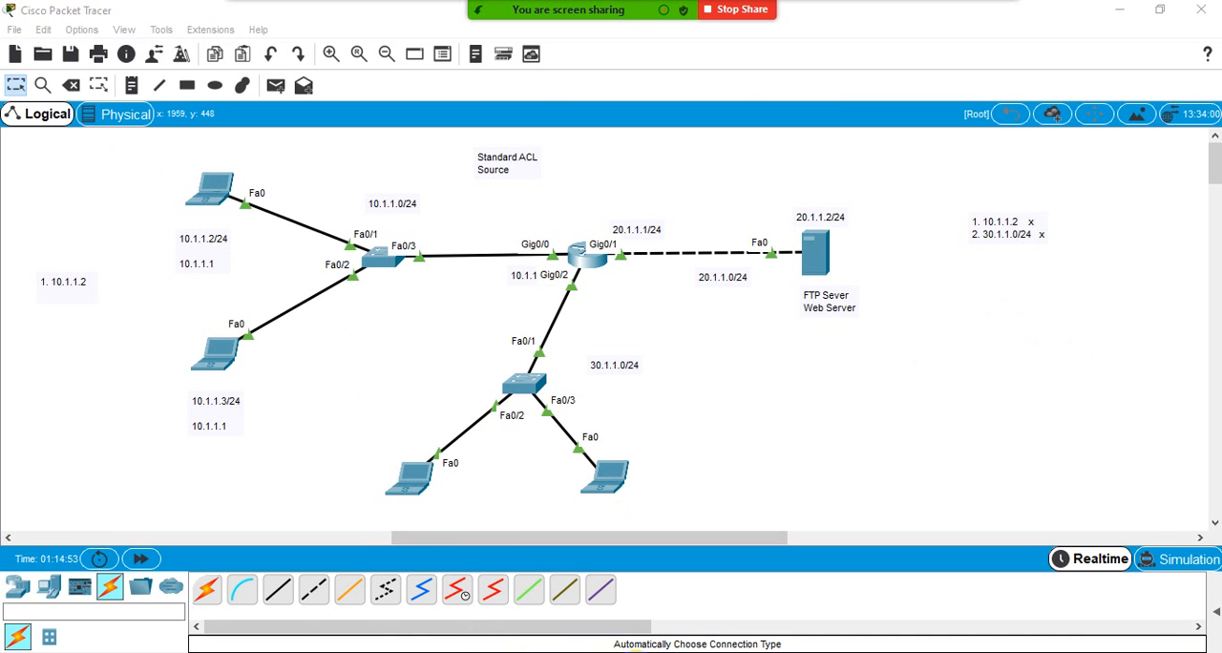
- Switch to Chrome, show the Google search results page and move the screen-sharing bar clear of the browser tabs
key("alt+Tab")
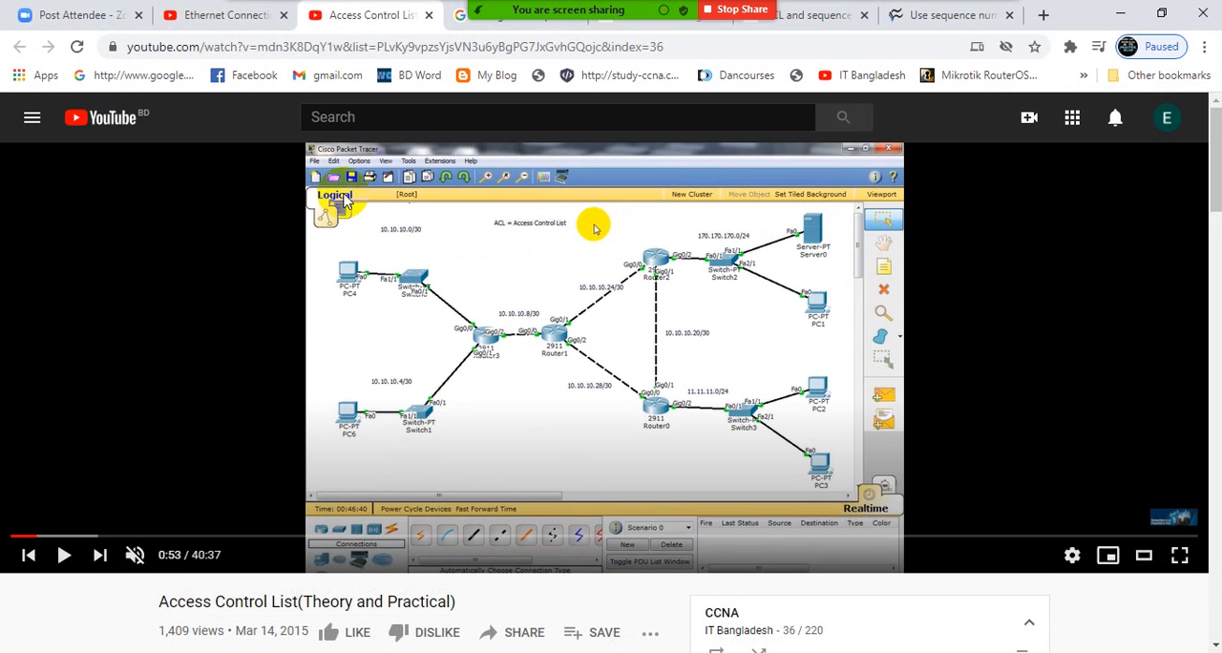
left_click(485, 29)
mouse_move(625, 24)
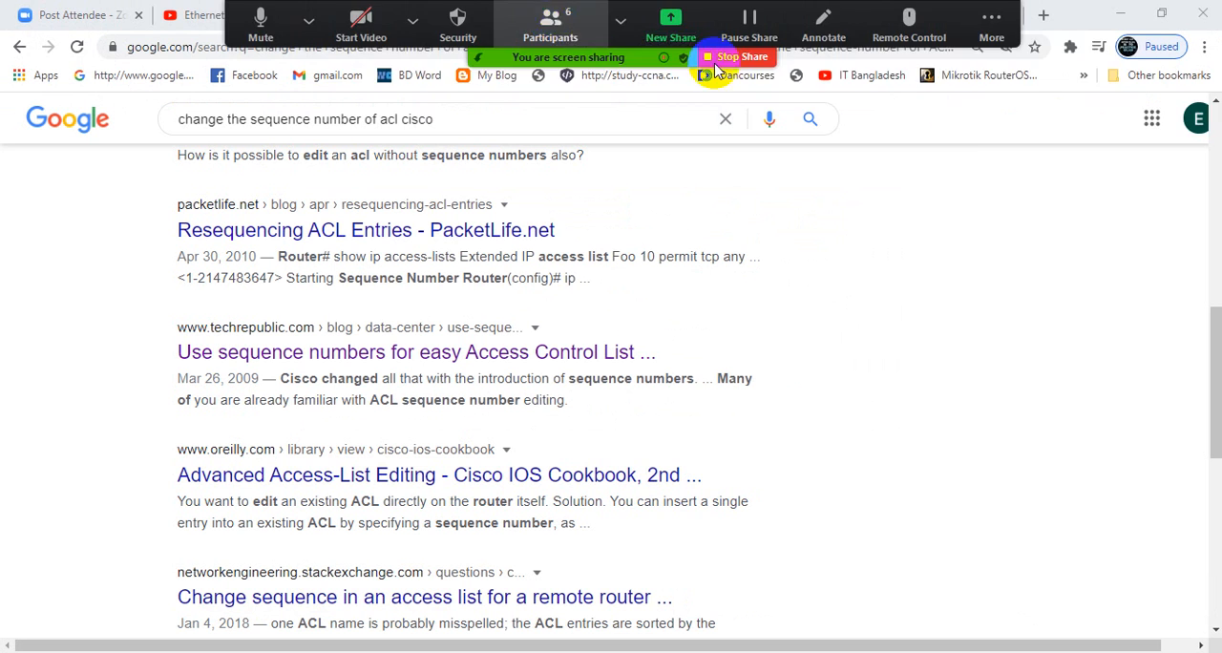
left_click_drag(751, 23, 948, 105)
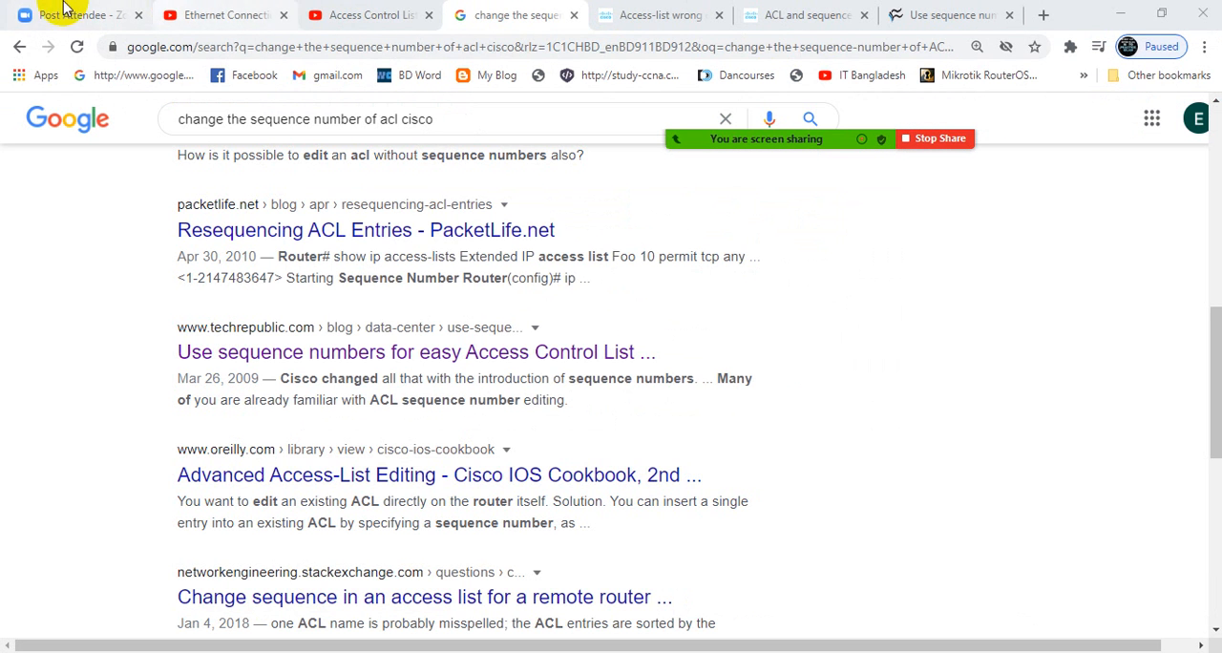
- Search Google for "ACL 9tut" and open 9tut's Access List Tutorial
left_click(413, 50)
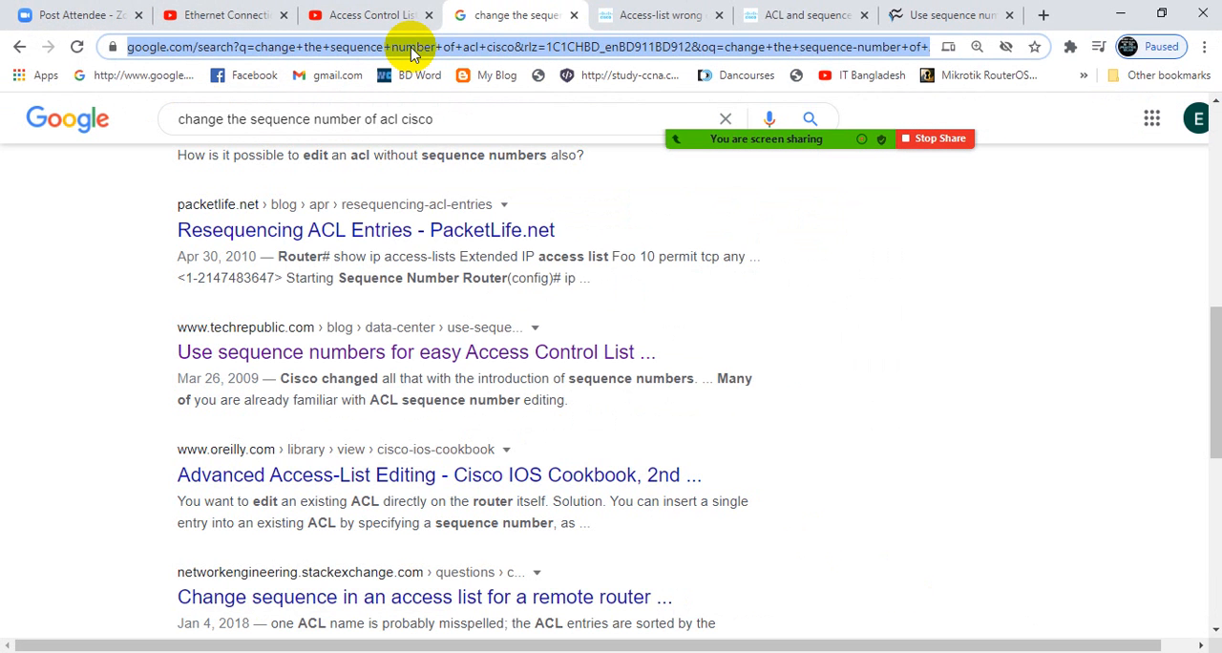
type("ACL 9")
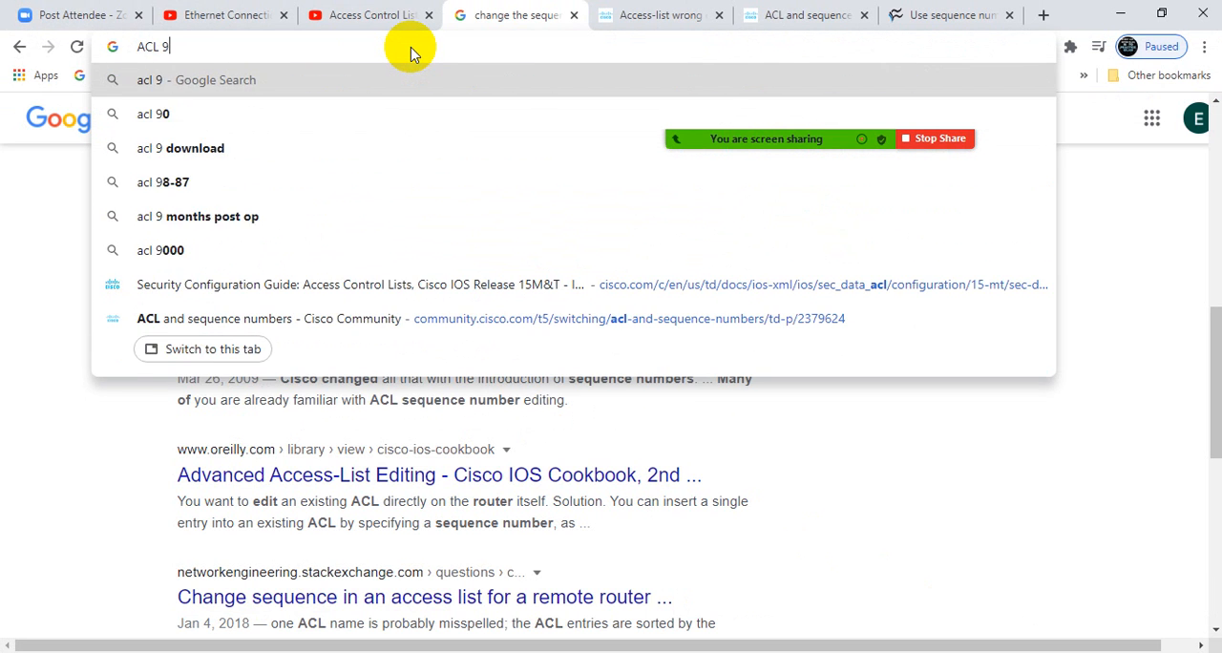
type("tut")
key("Return")
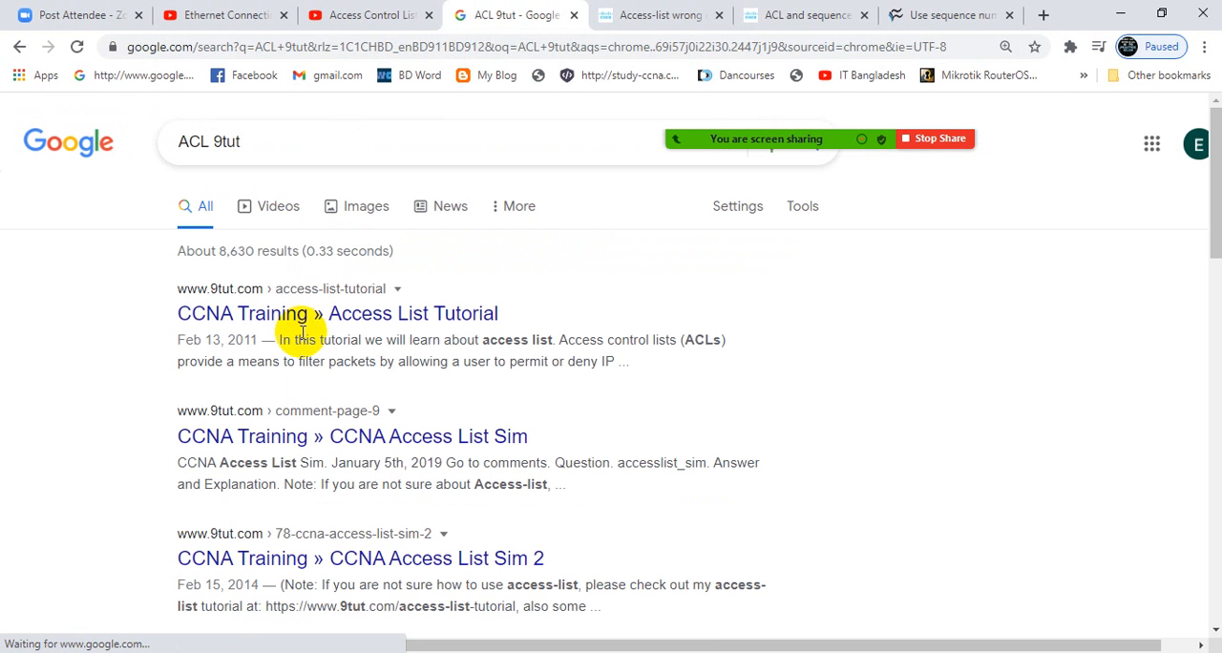
left_click(301, 325)
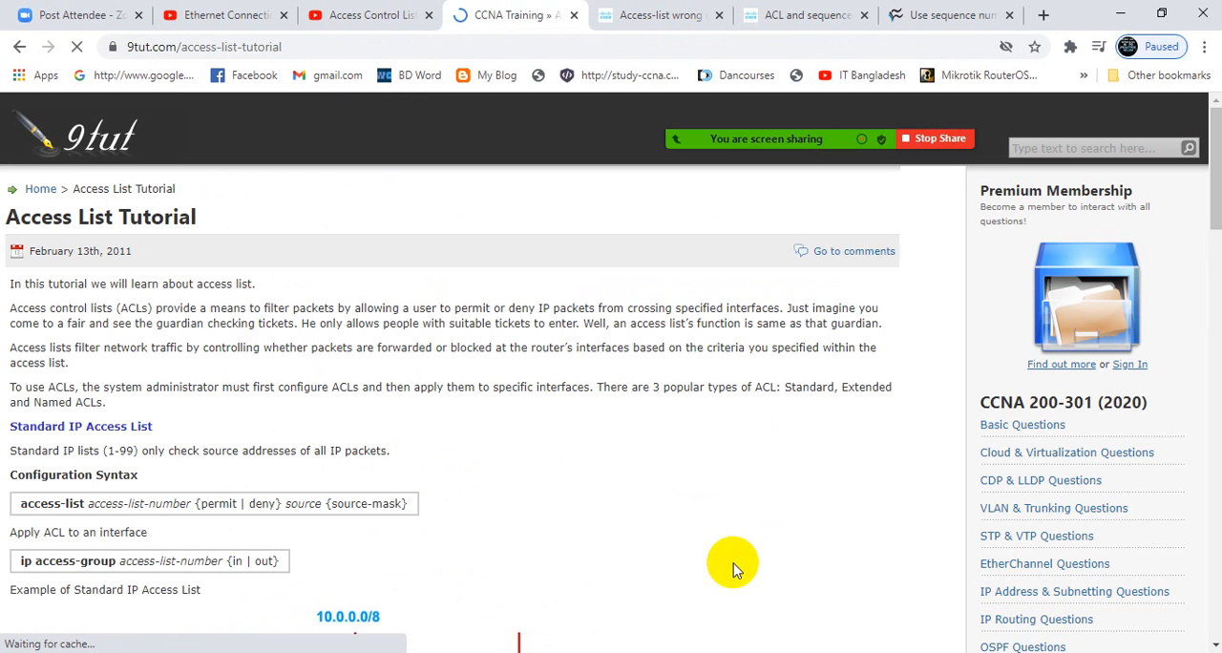
- Examine the tutorial's standard IP access list example and return to the Packet Tracer topology
scroll(270, 435, "down", 4)
scroll(270, 440, "down", 1)
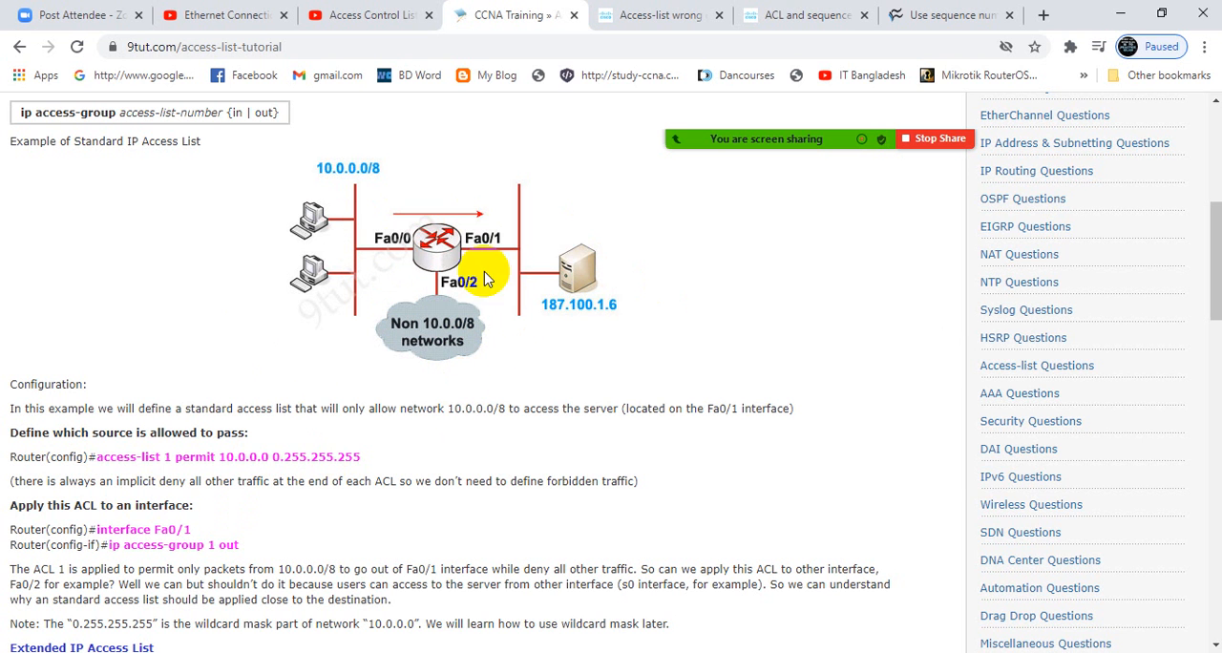
left_click(1121, 14)
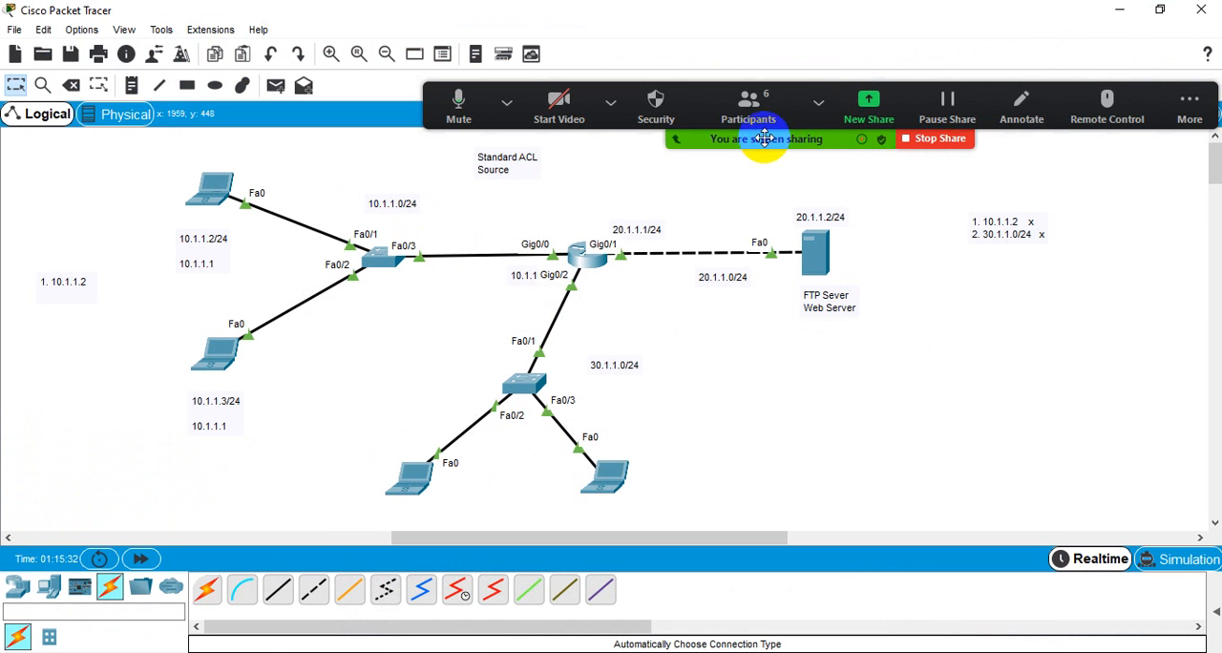
left_click_drag(764, 139, 451, 62)
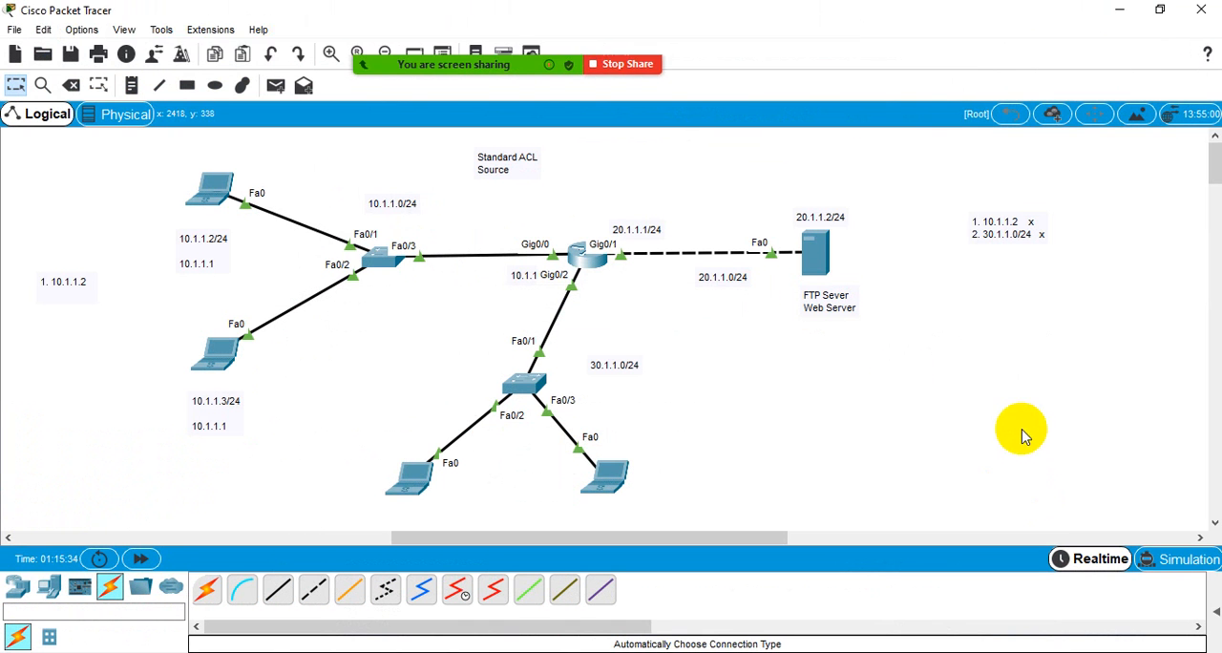
left_click_drag(951, 193, 1073, 280)
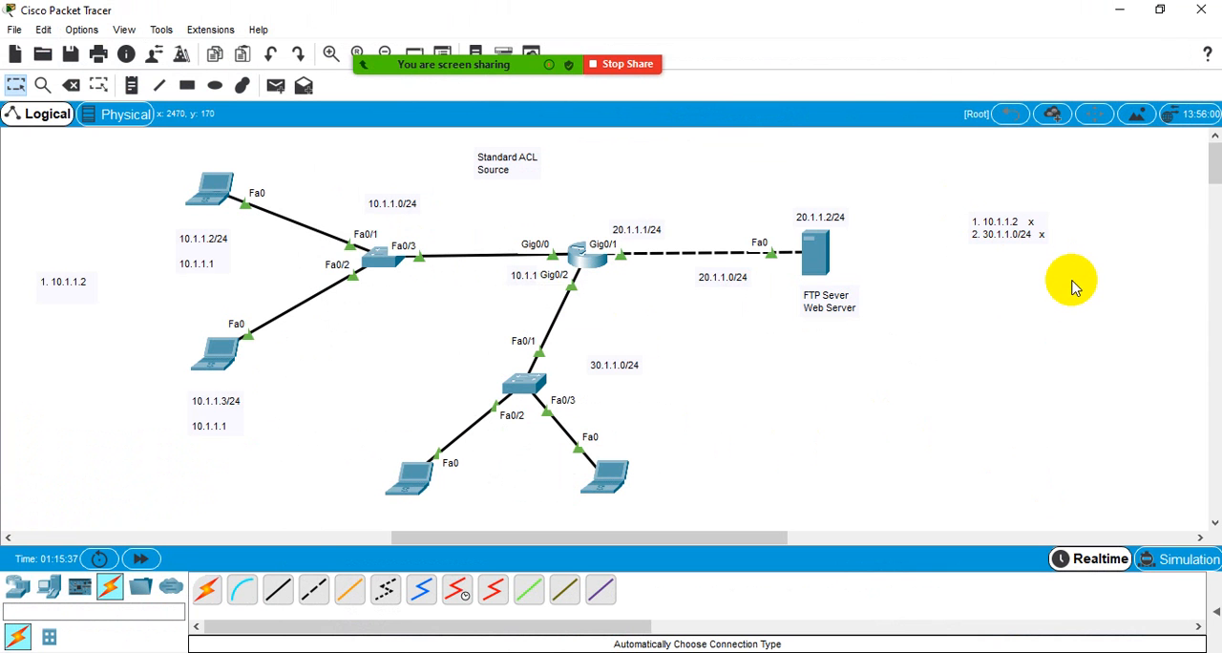
- Open the central router's command line and exit interface configuration mode to global configuration mode
left_click(584, 247)
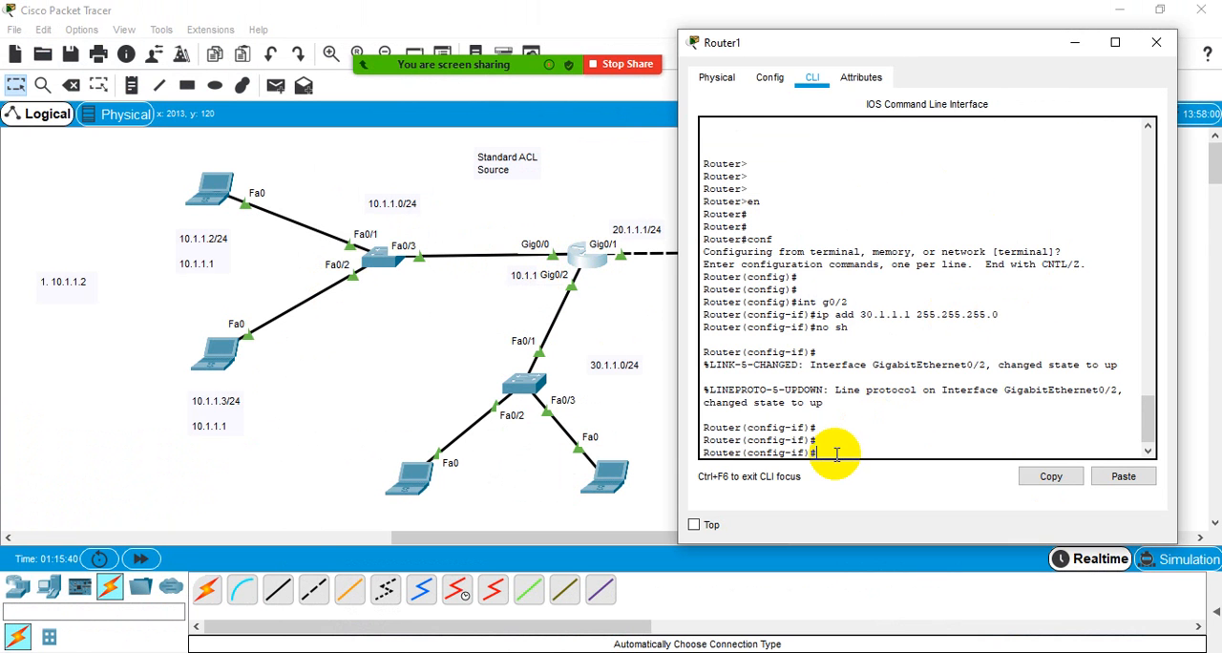
type("exit")
key("Return")
key("Return")
key("Return")
key("Return")
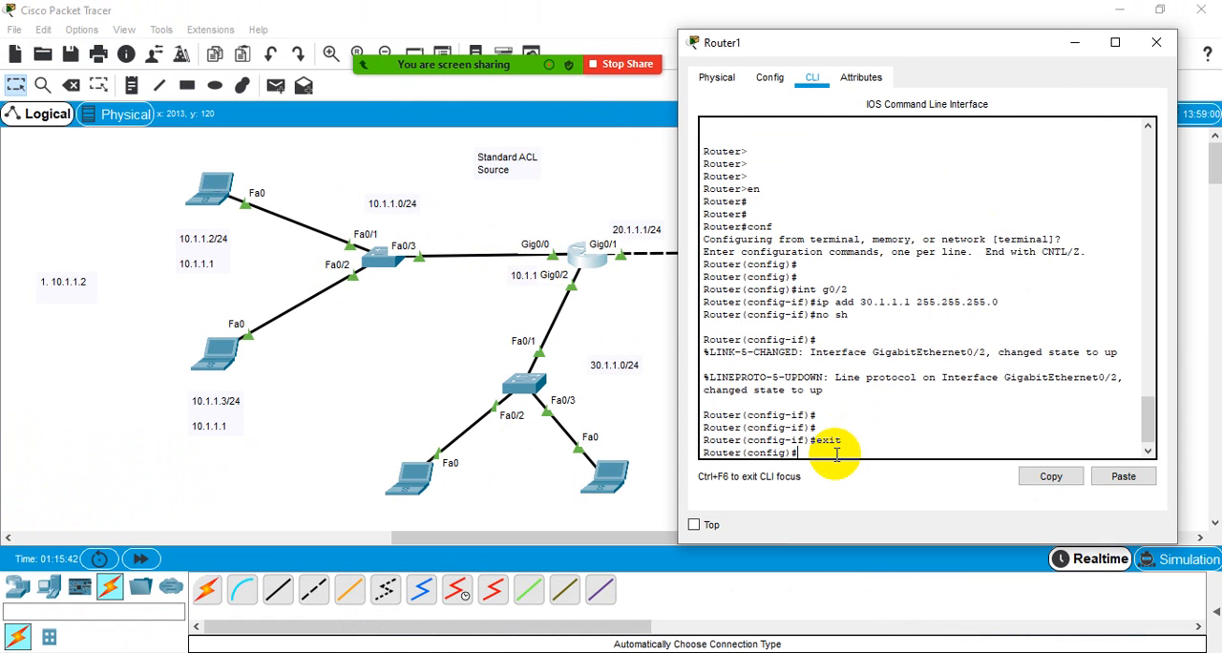
key("Return")
key("Return")
key("Return")
key("Return")
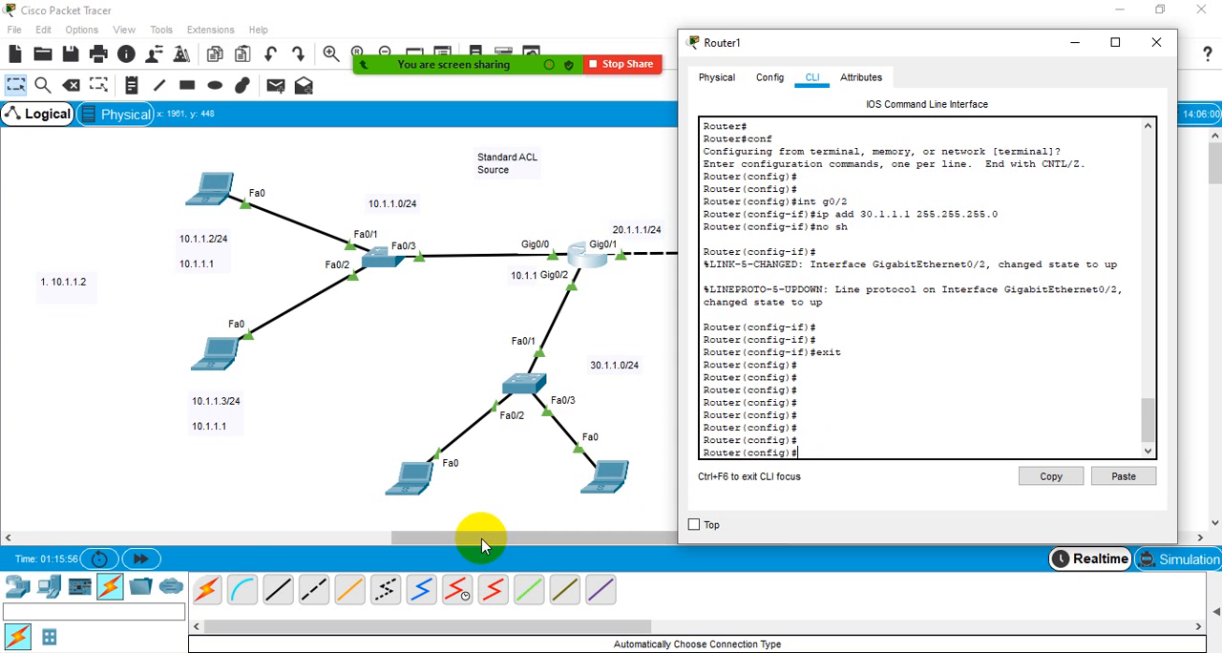
- Review the ACL rule and type notes beside the other topology, and reopen the central router's command line in a shorter window
left_click_drag(478, 539, 95, 535)
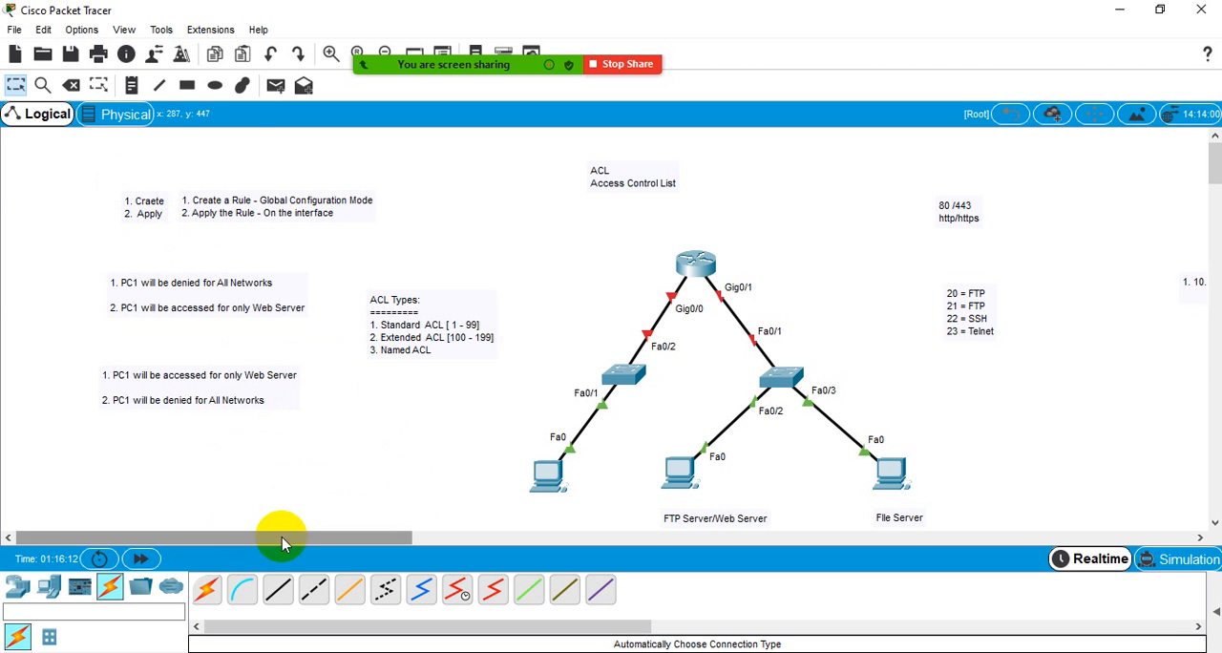
left_click_drag(282, 537, 628, 533)
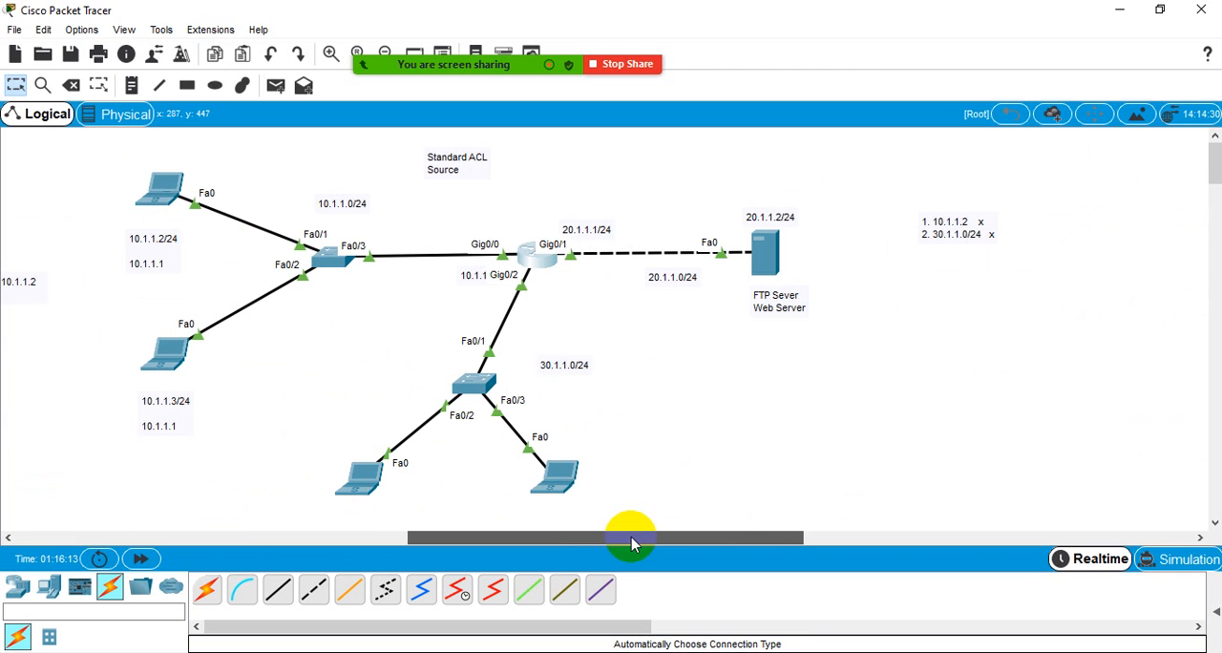
left_click(539, 259)
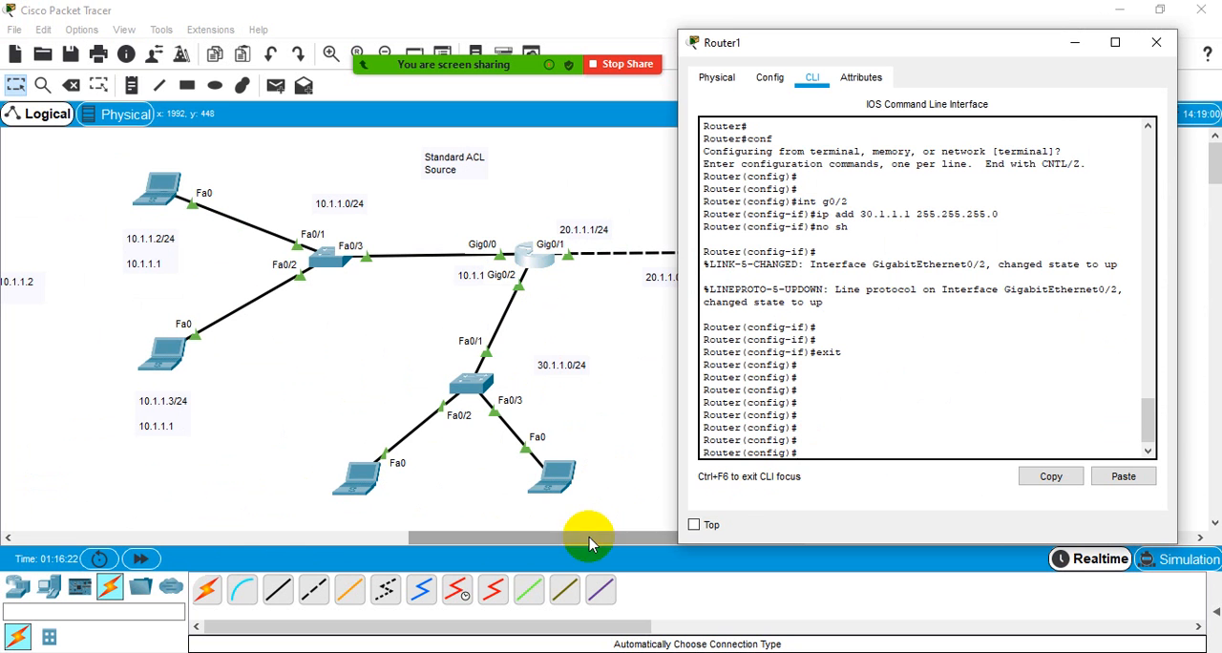
left_click_drag(895, 30, 894, 307)
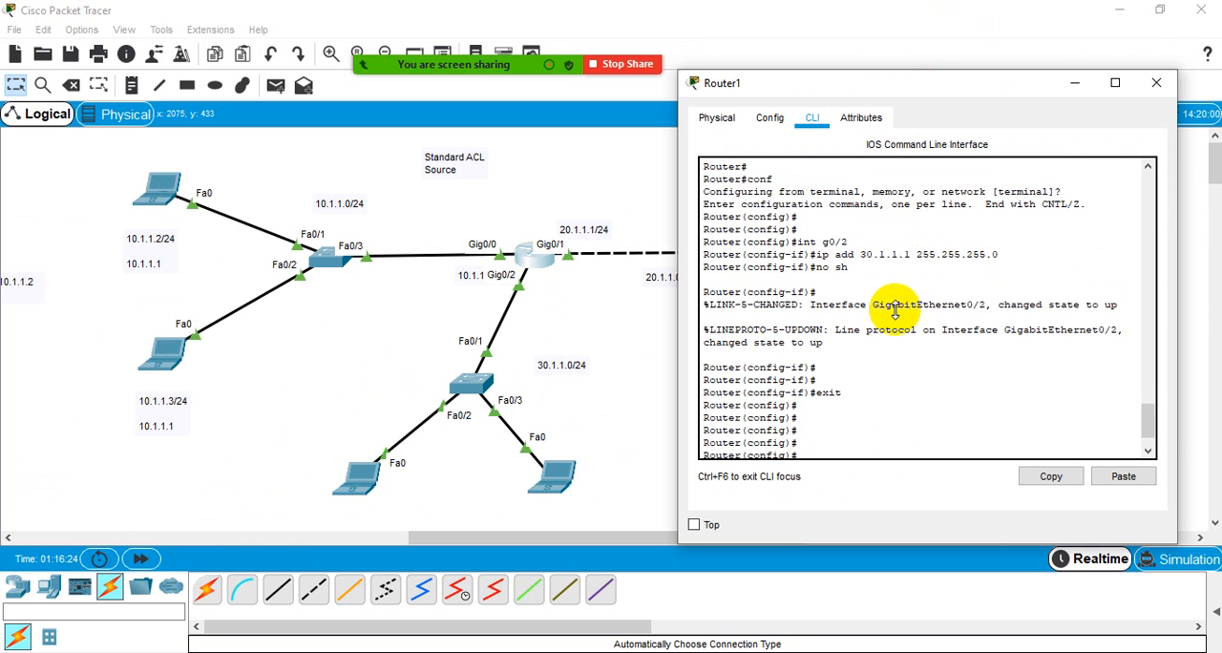
left_click_drag(889, 82, 903, 276)
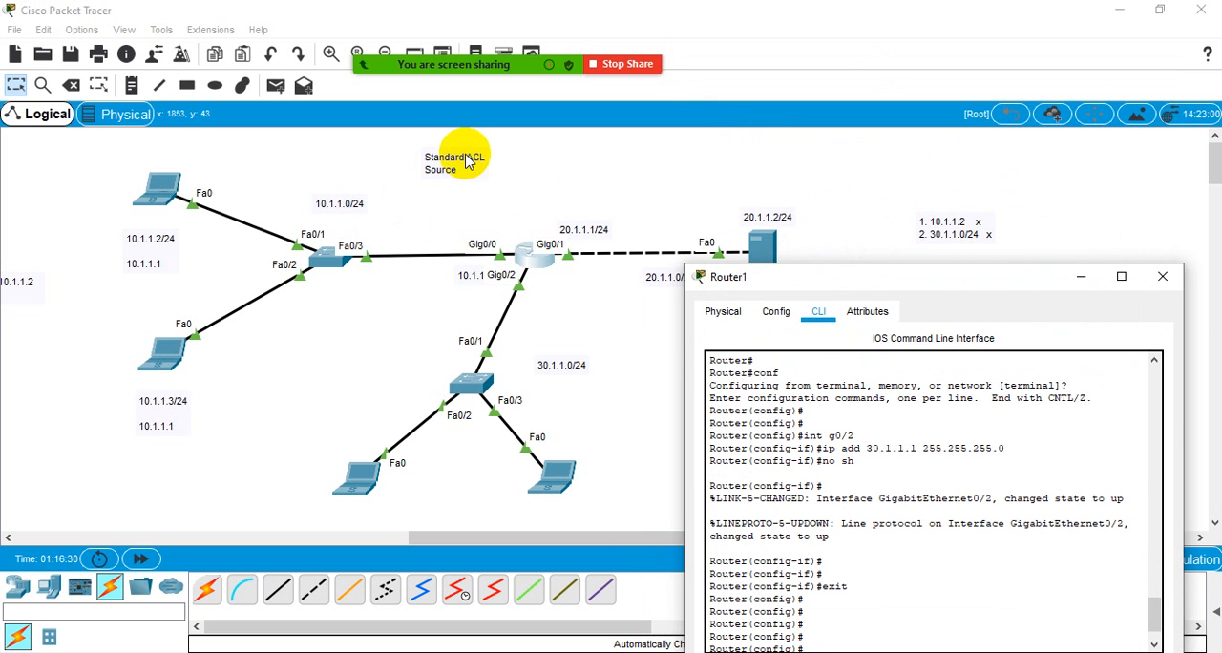
left_click_drag(935, 277, 931, 40)
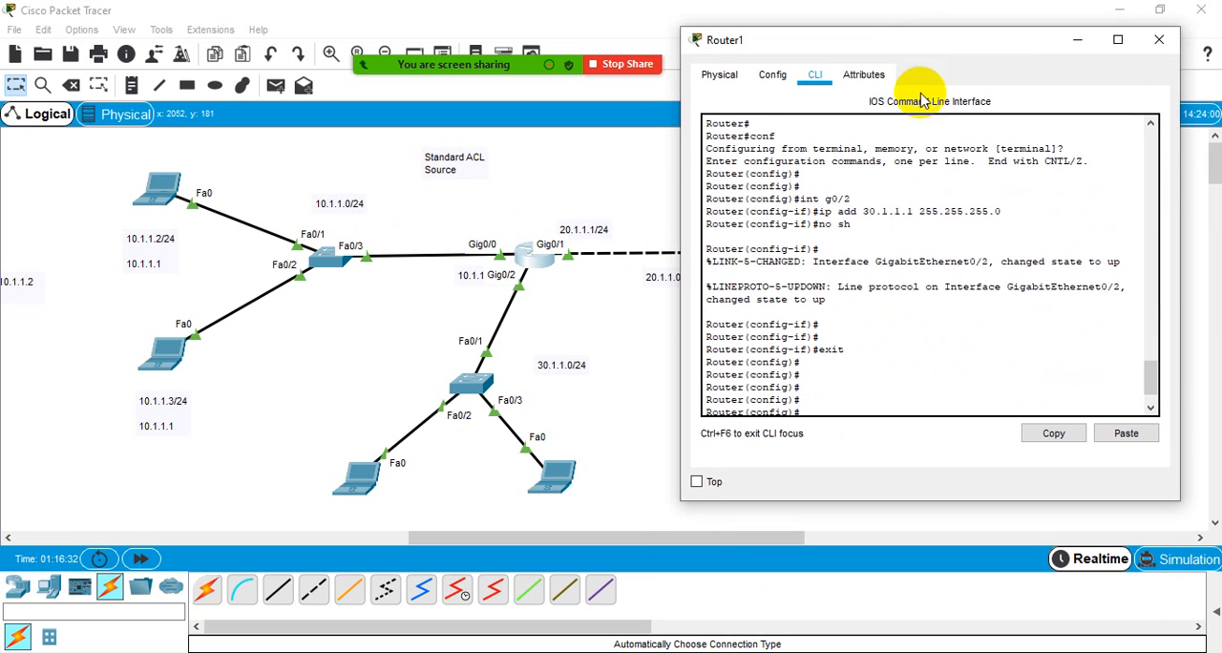
- Query the router's help with "access-list ?" and examine the number ranges for standard and extended access lists
left_click(836, 409)
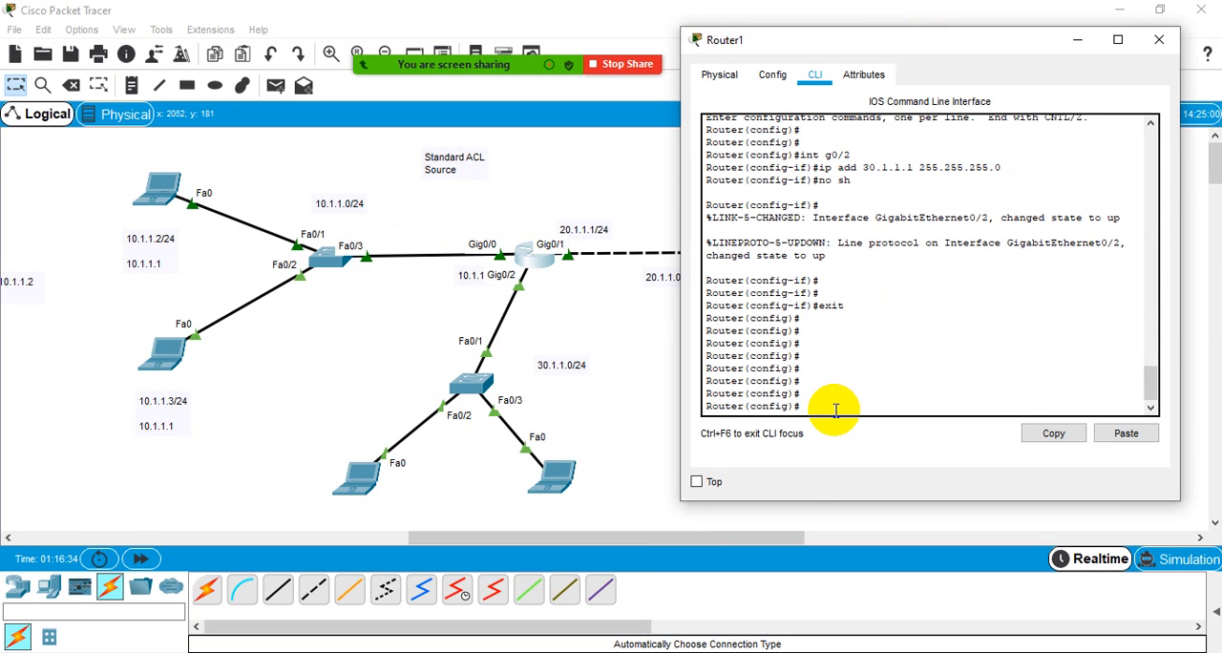
type("acc")
key("Tab")
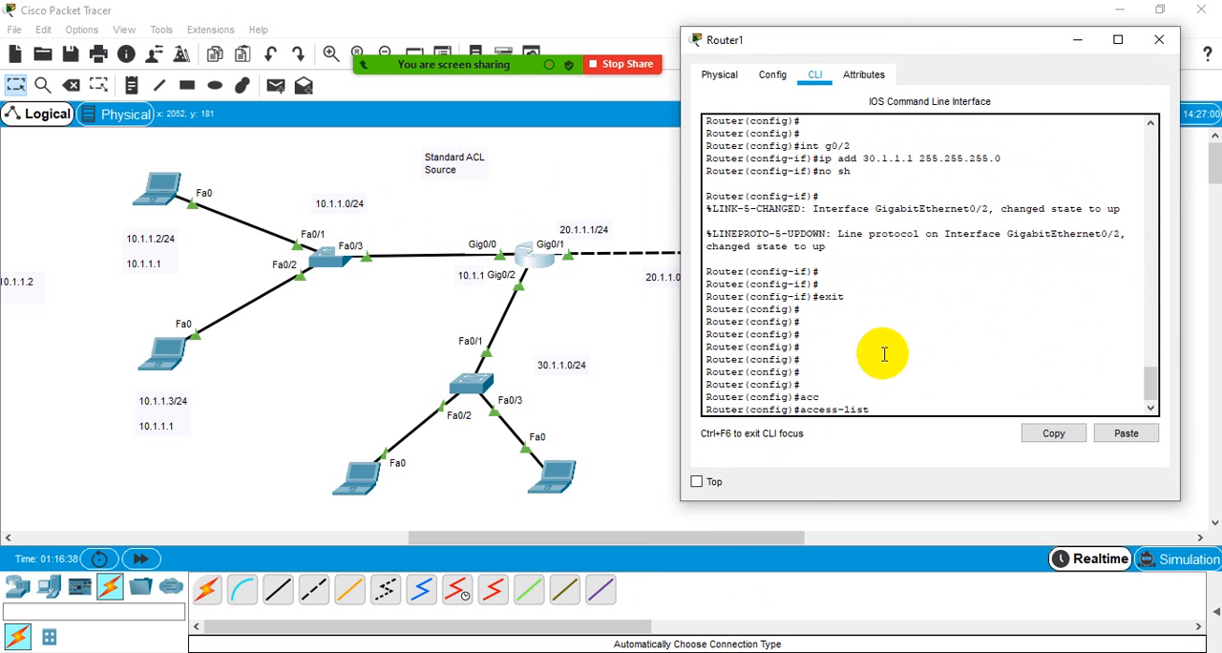
type("?")
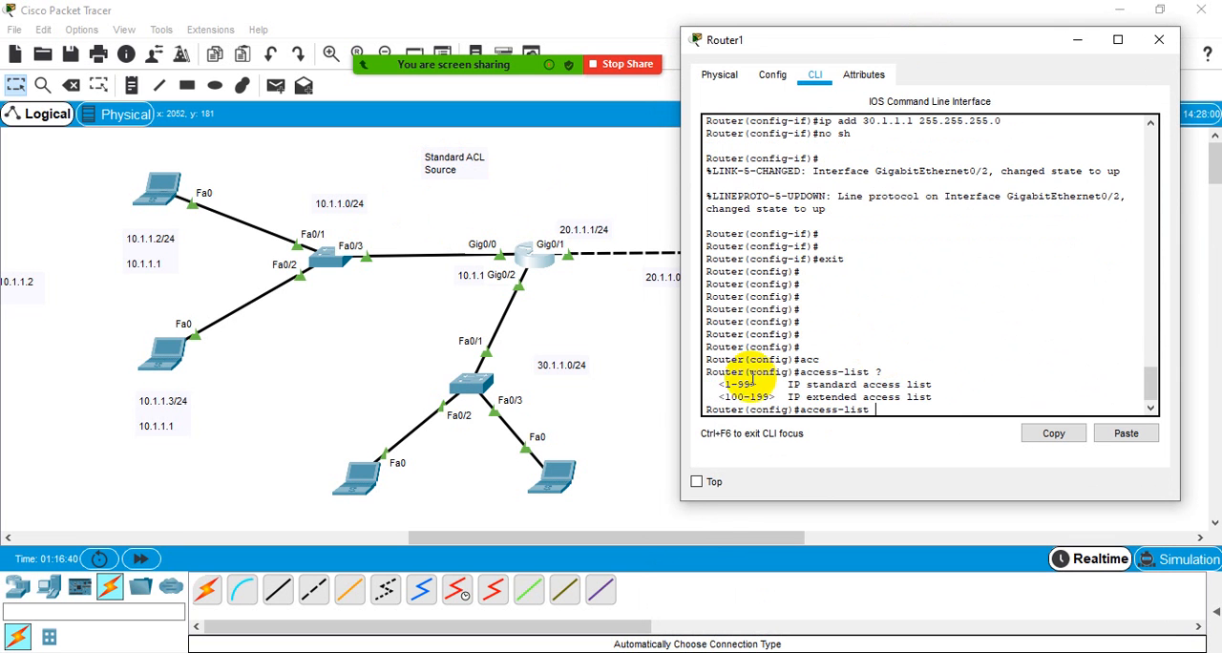
left_click_drag(793, 386, 960, 385)
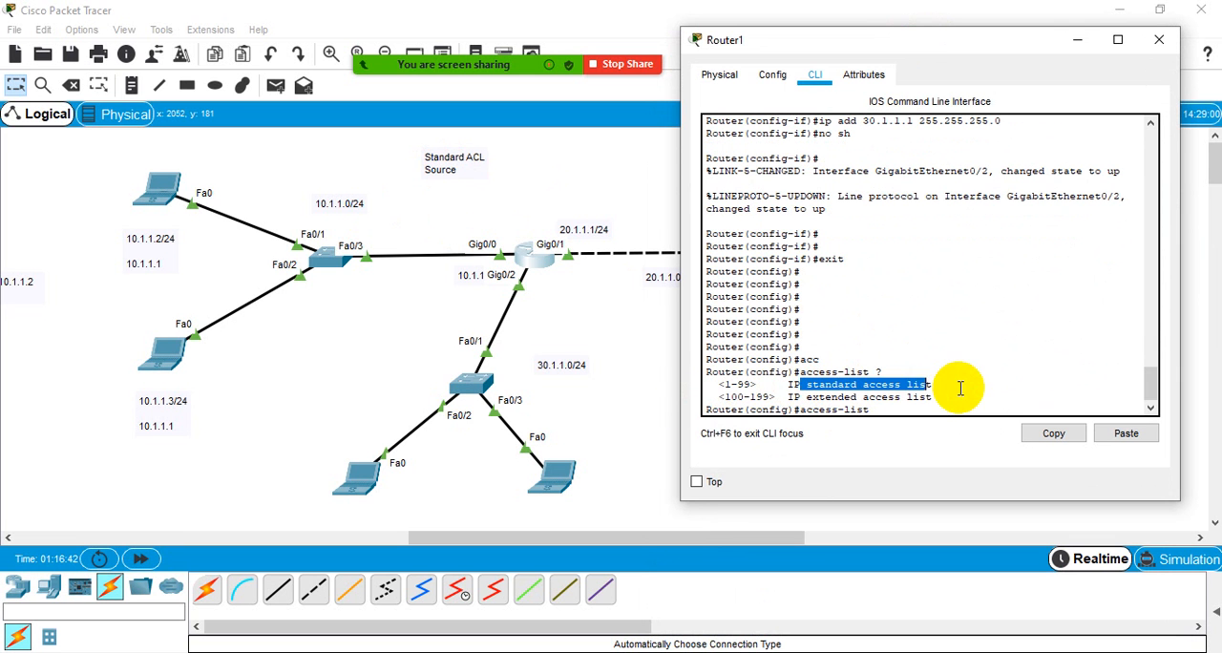
left_click(812, 368)
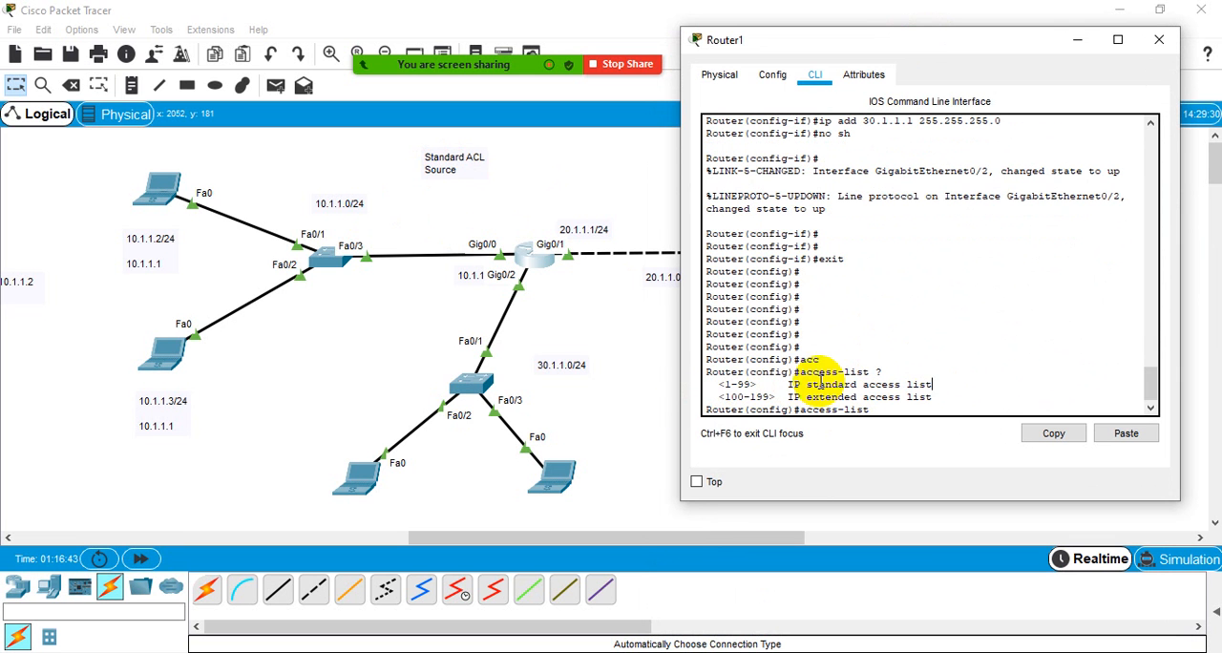
left_click_drag(802, 397, 937, 393)
left_click(937, 393)
left_click_drag(720, 398, 777, 399)
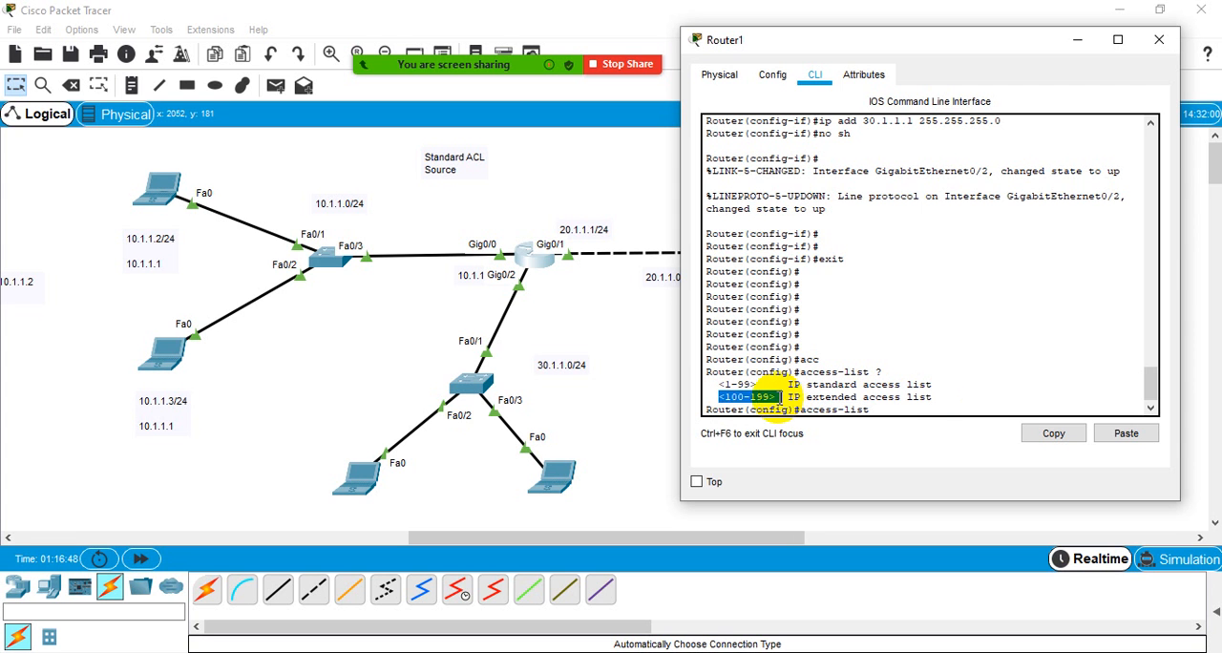
- Start an entry for standard access list 10 and query the available actions with "access-list 10 ?"
left_click(894, 412)
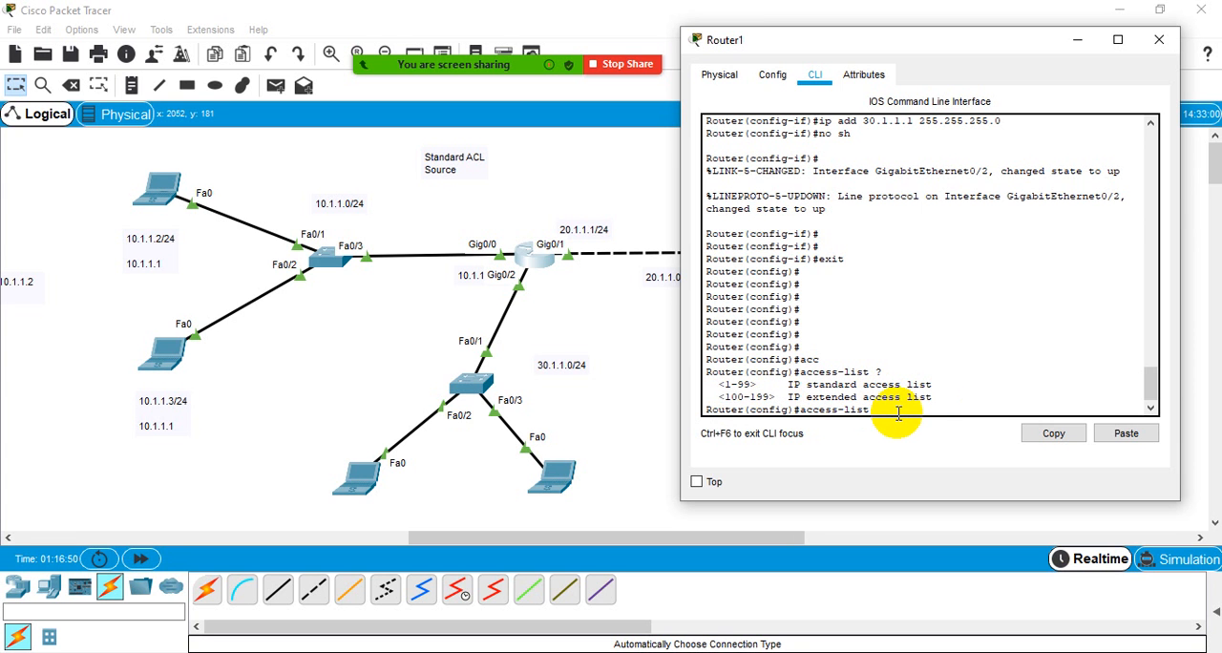
type("4")
type("0")
key("Return")
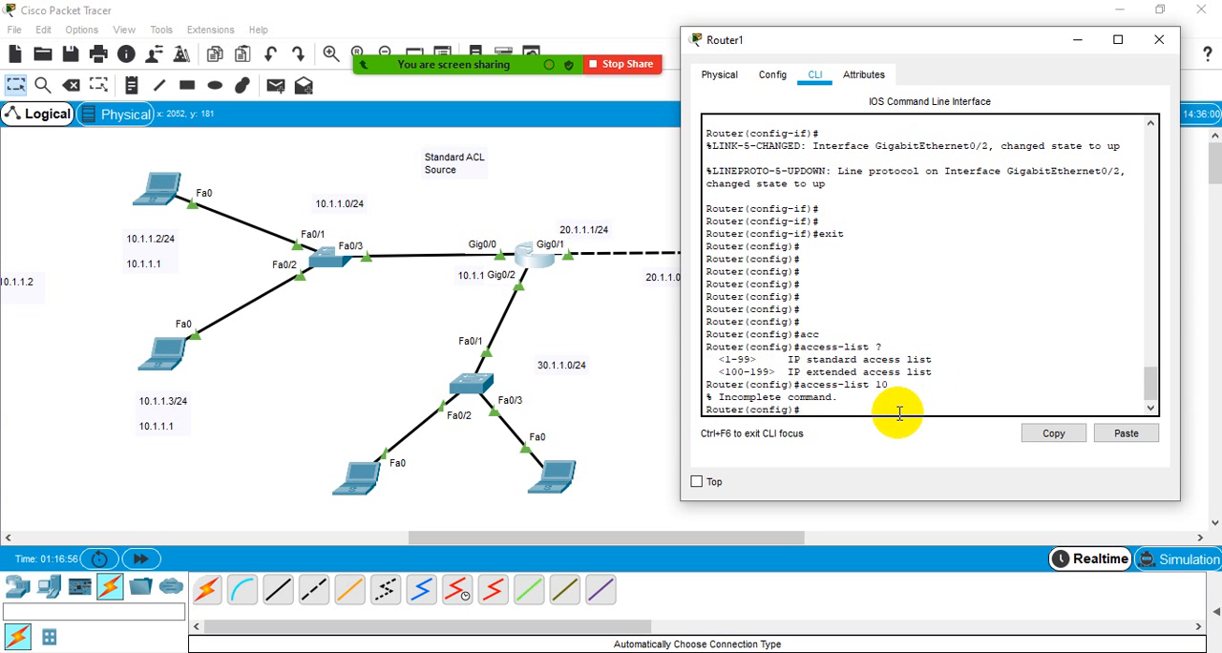
key("Up")
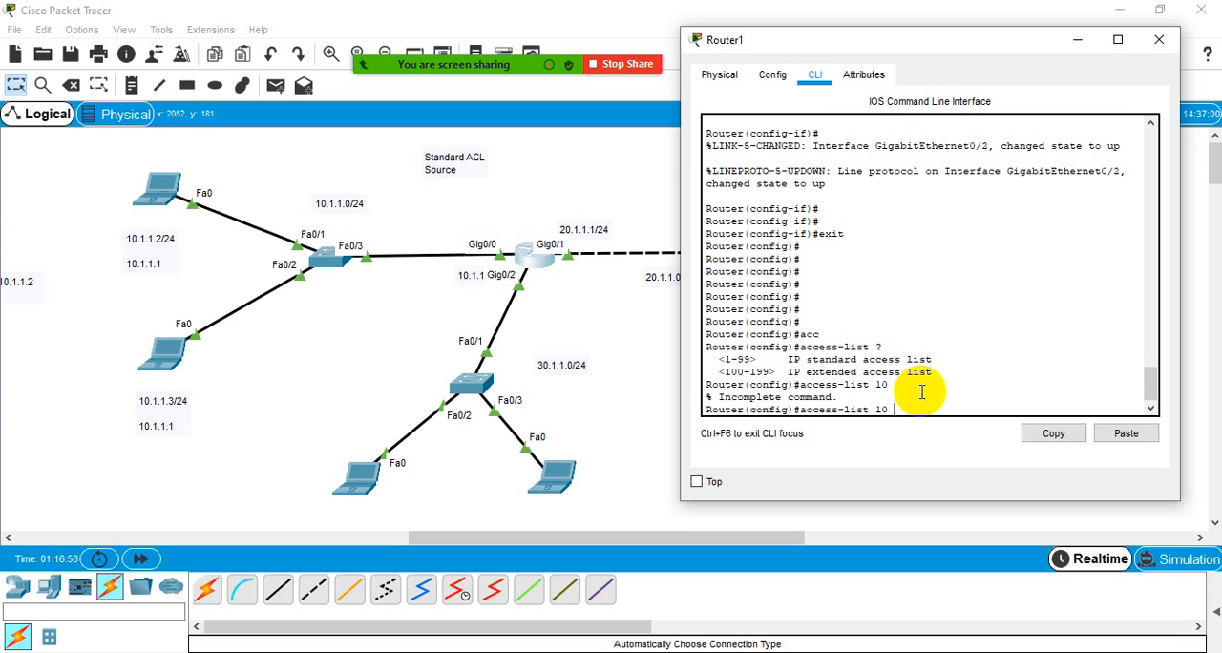
type("?")
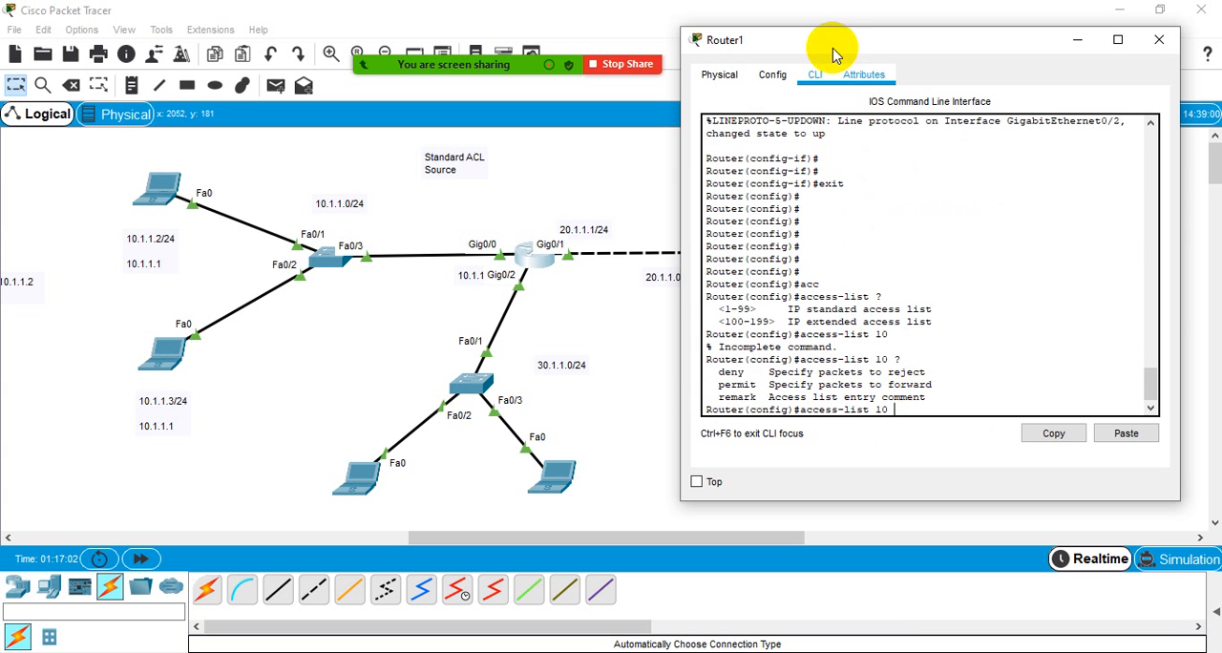
- Move the router window clear of the ACL rule notes and query the source options with "access-list 10 deny ?"
left_click_drag(831, 40, 820, 254)
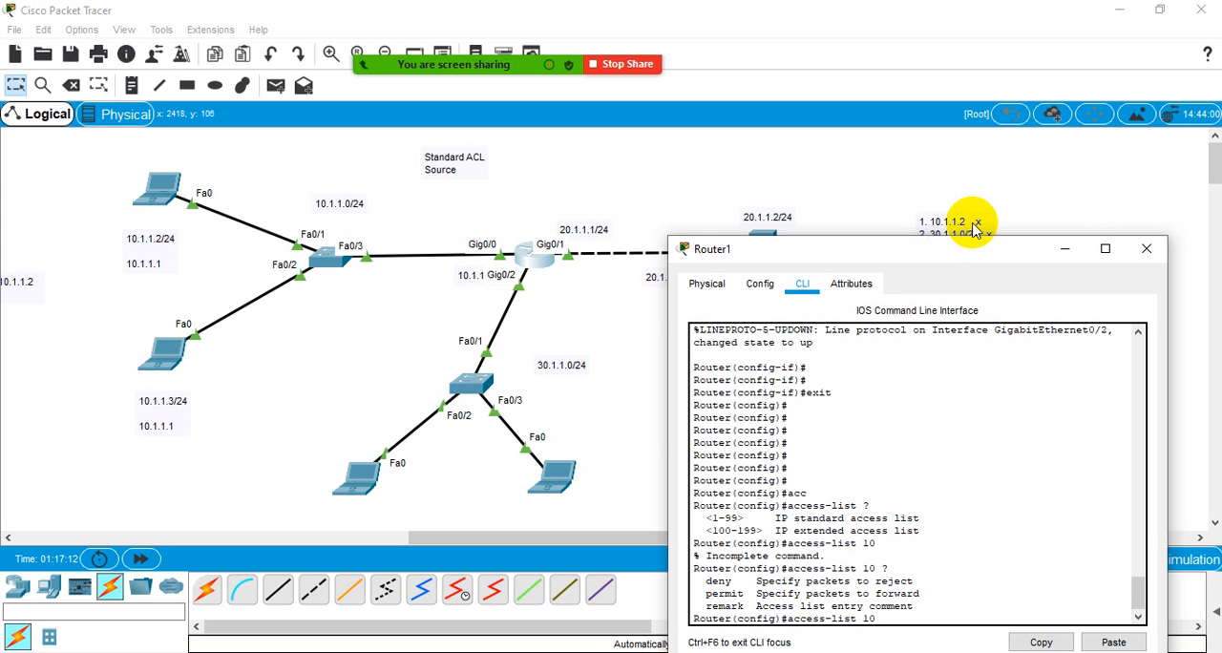
left_click_drag(904, 247, 551, 96)
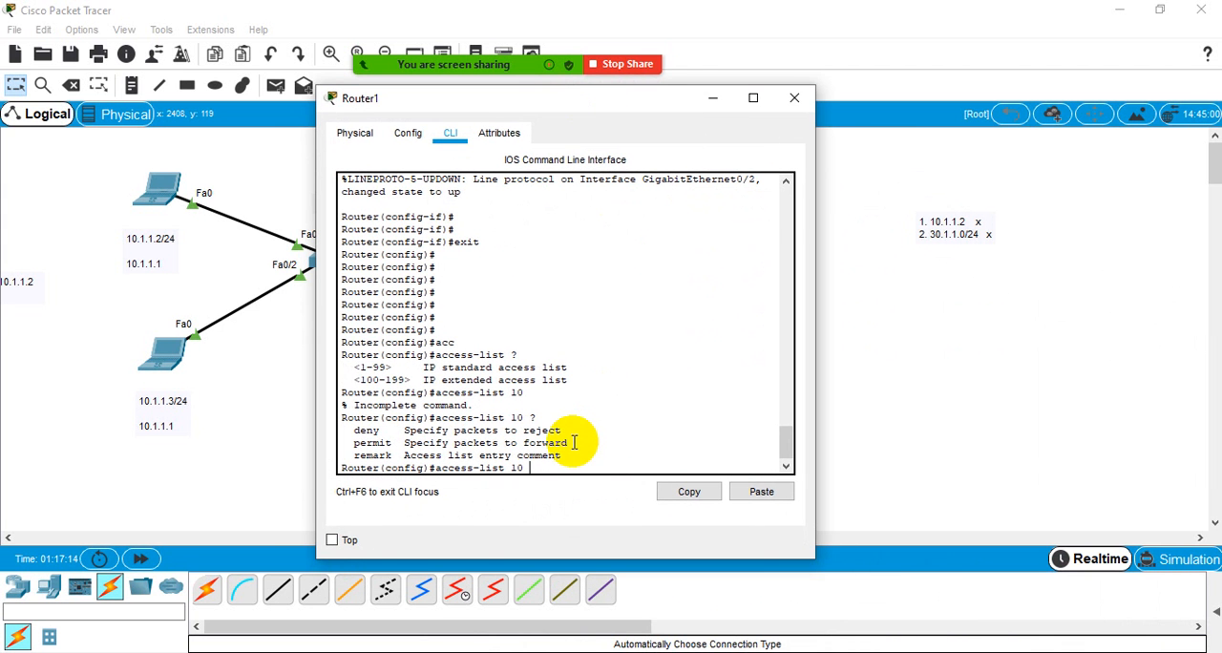
type("deny ?")
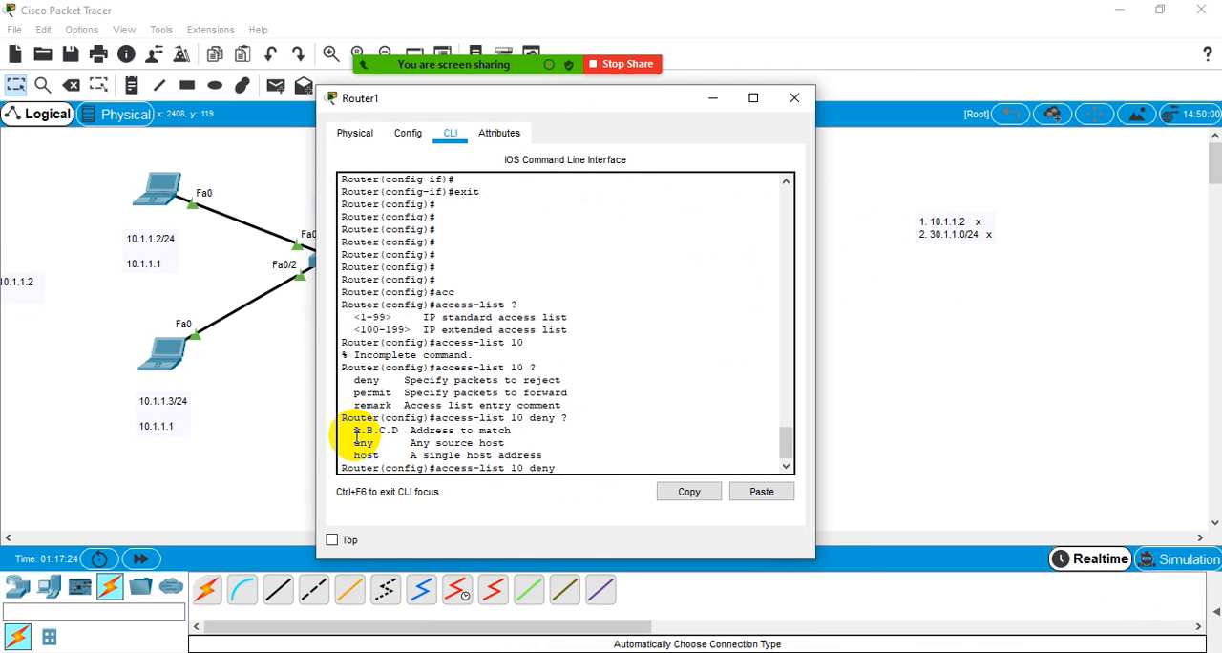
- Examine the address, any and host source options listed in the help for the deny entry
left_click_drag(411, 430, 516, 430)
left_click(514, 432)
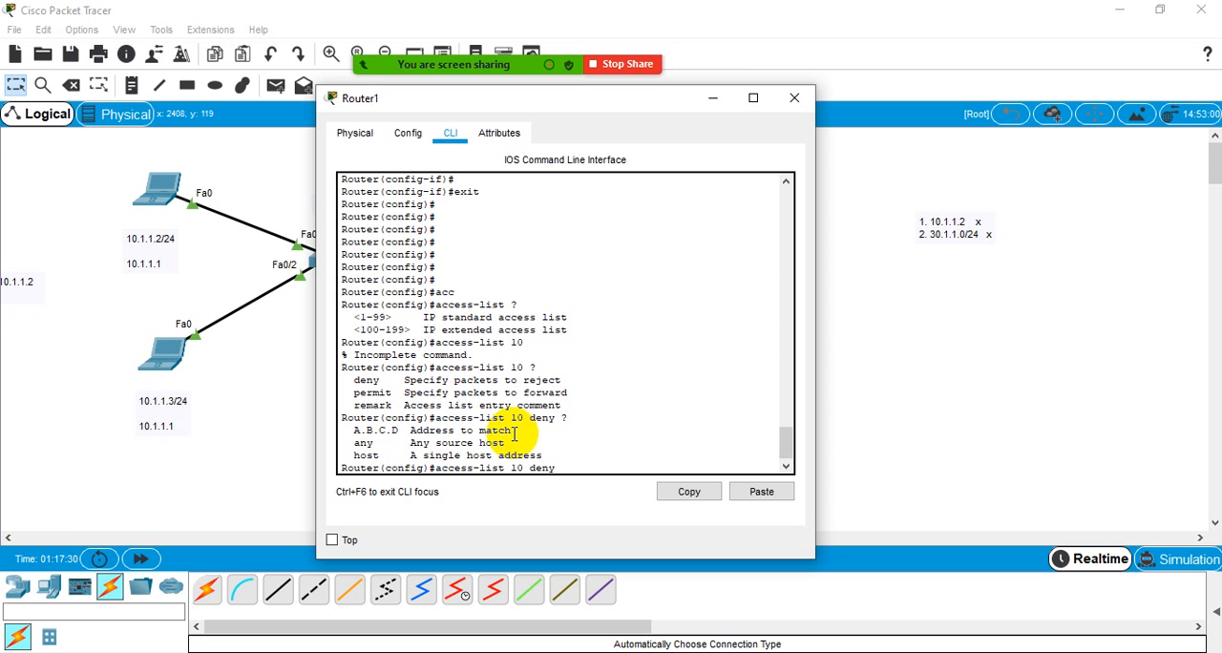
left_click_drag(513, 433, 412, 434)
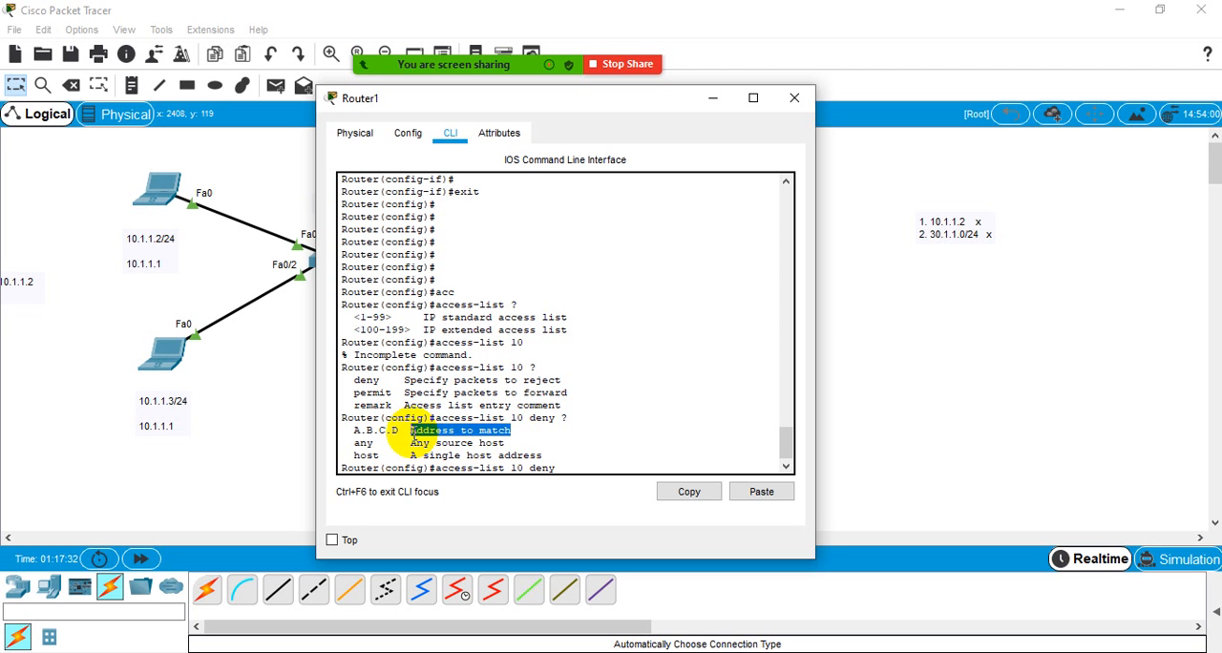
left_click(414, 433)
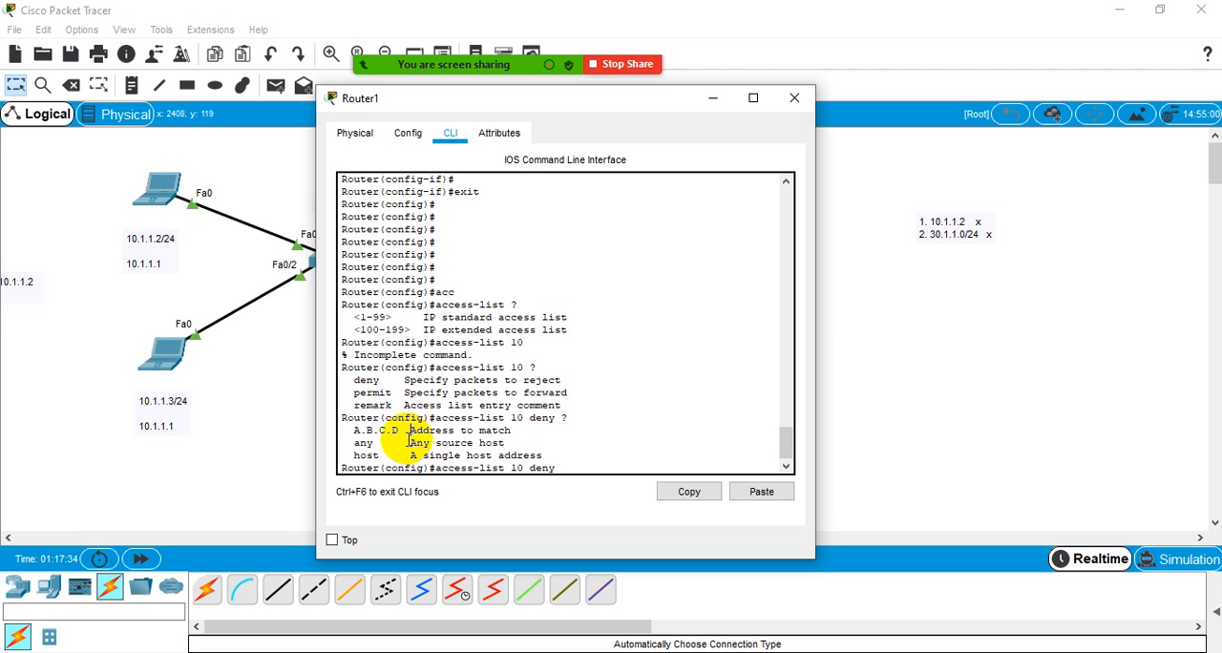
left_click_drag(411, 443, 354, 444)
left_click(375, 447)
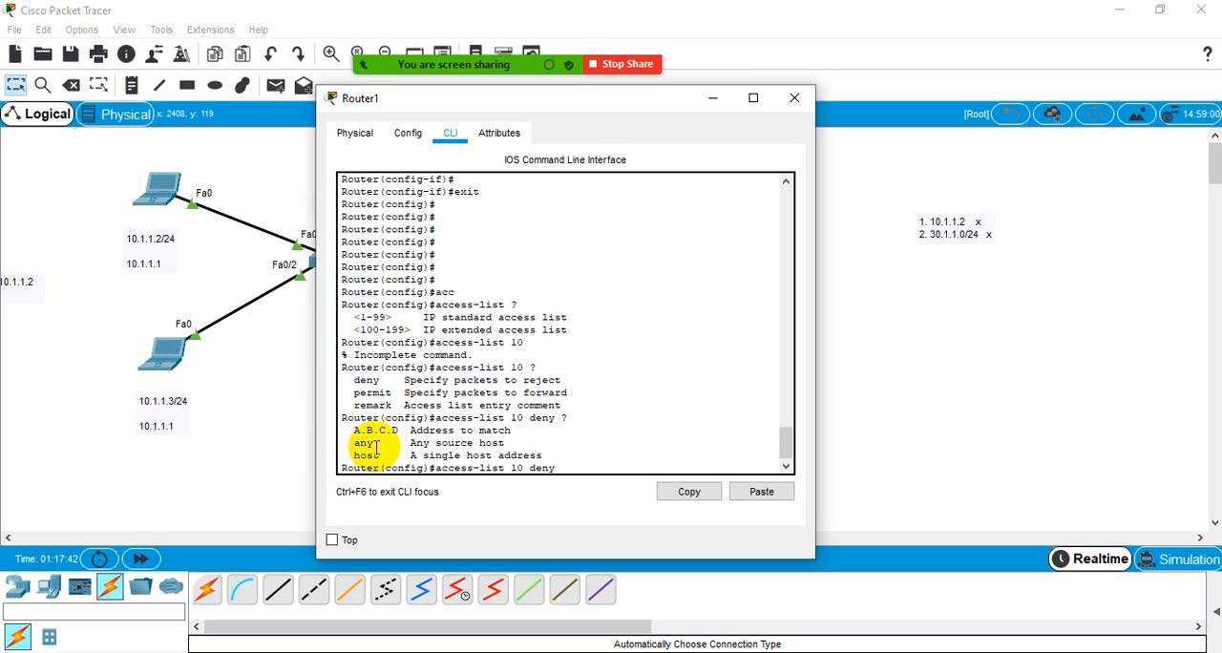
left_click_drag(375, 446, 354, 446)
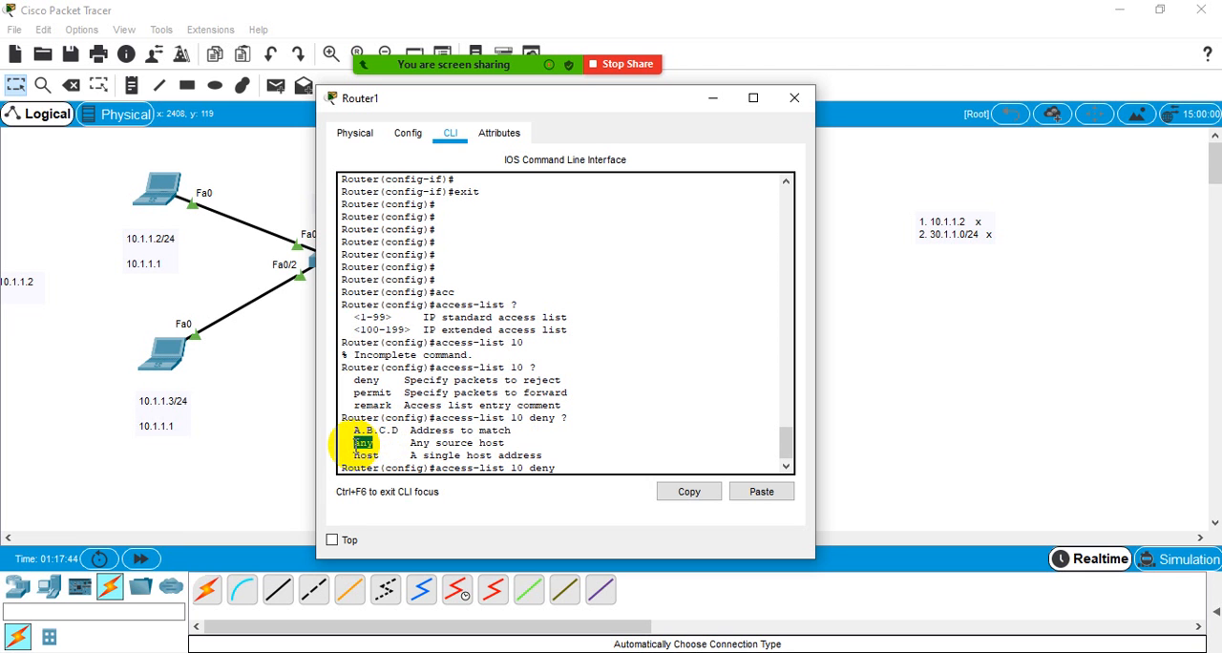
left_click(391, 455)
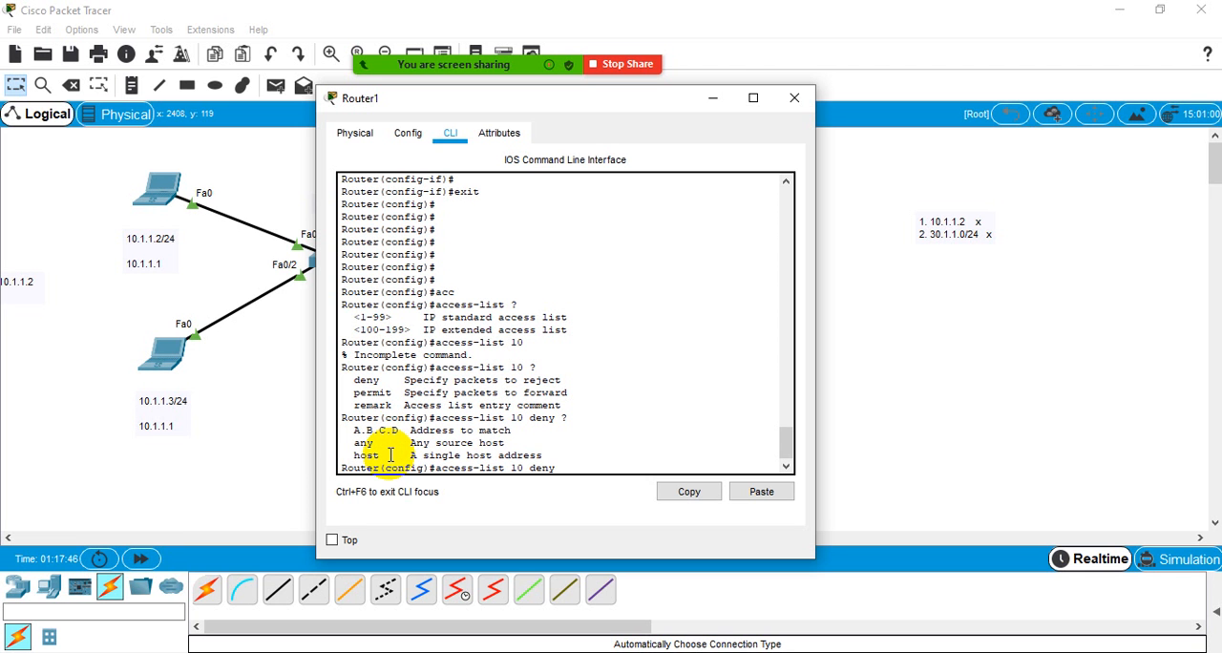
left_click_drag(405, 431, 512, 431)
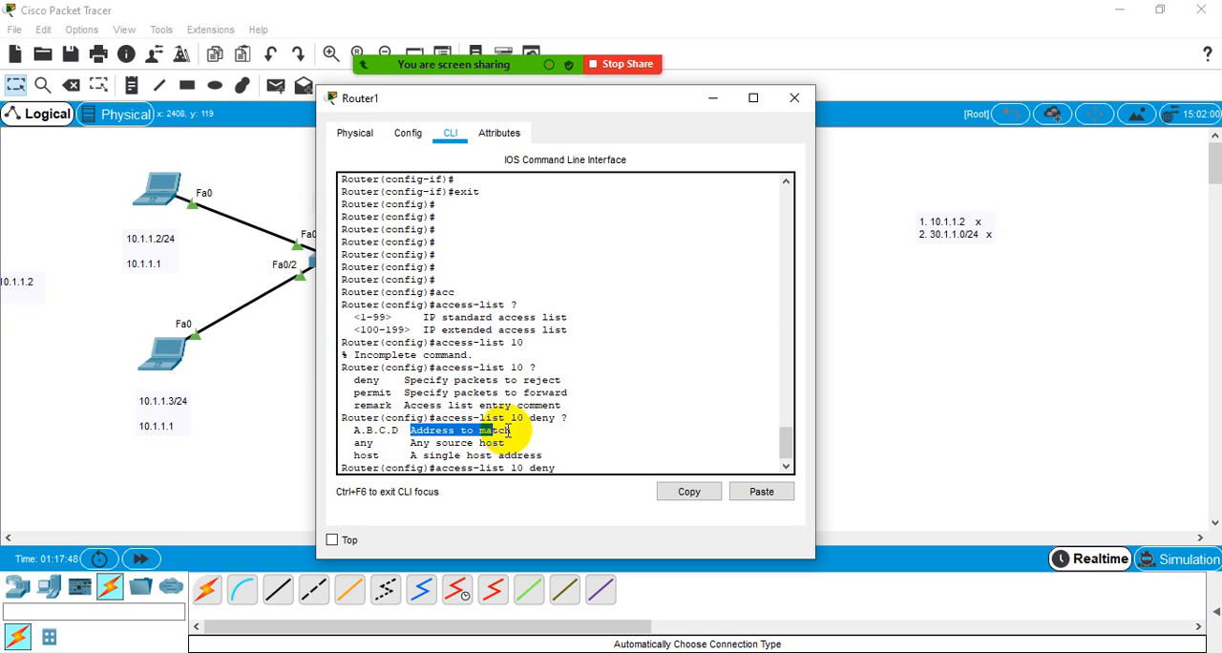
left_click(513, 432)
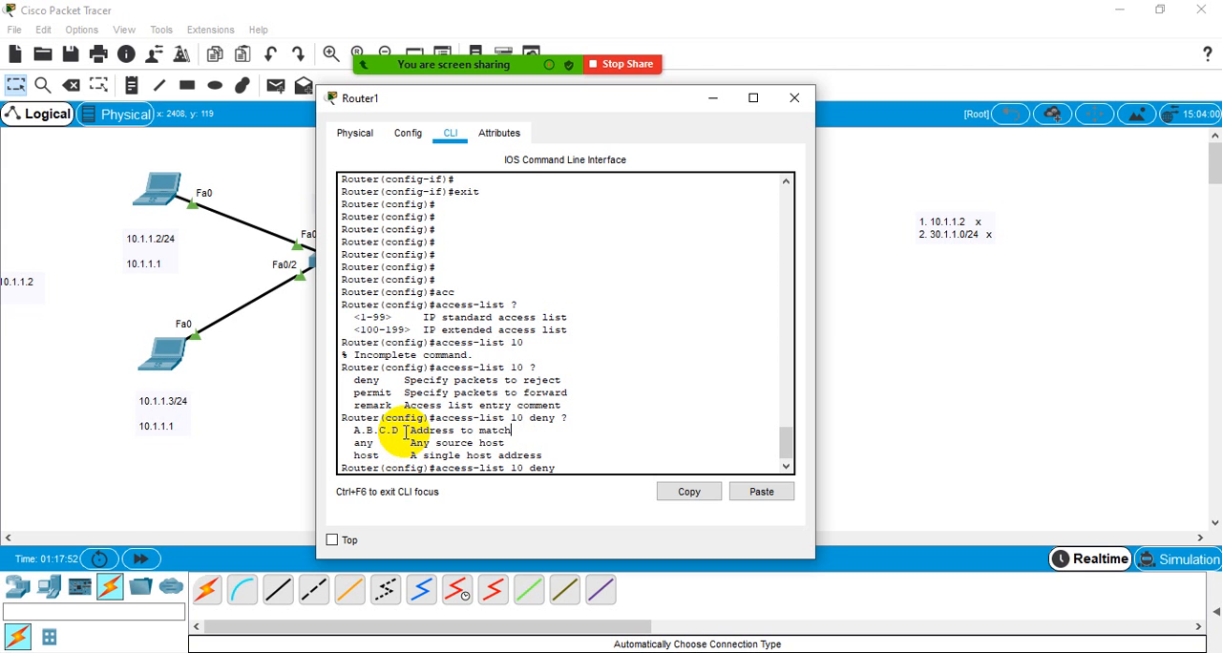
left_click_drag(399, 431, 353, 443)
left_click(373, 449)
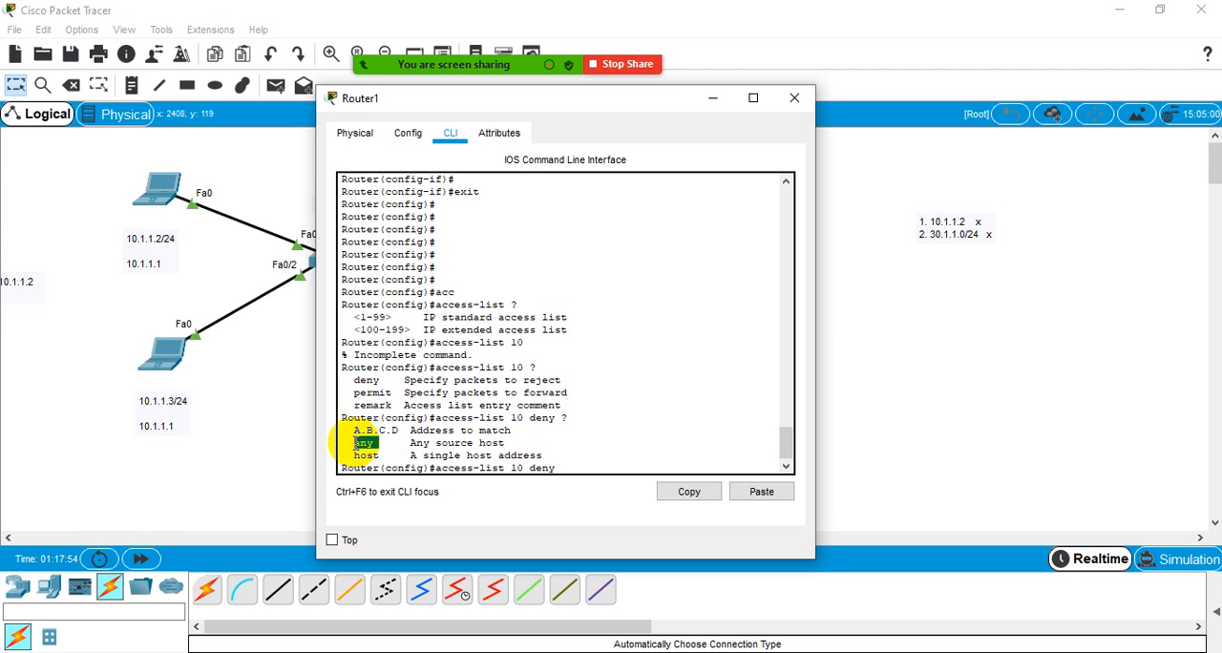
left_click(382, 442)
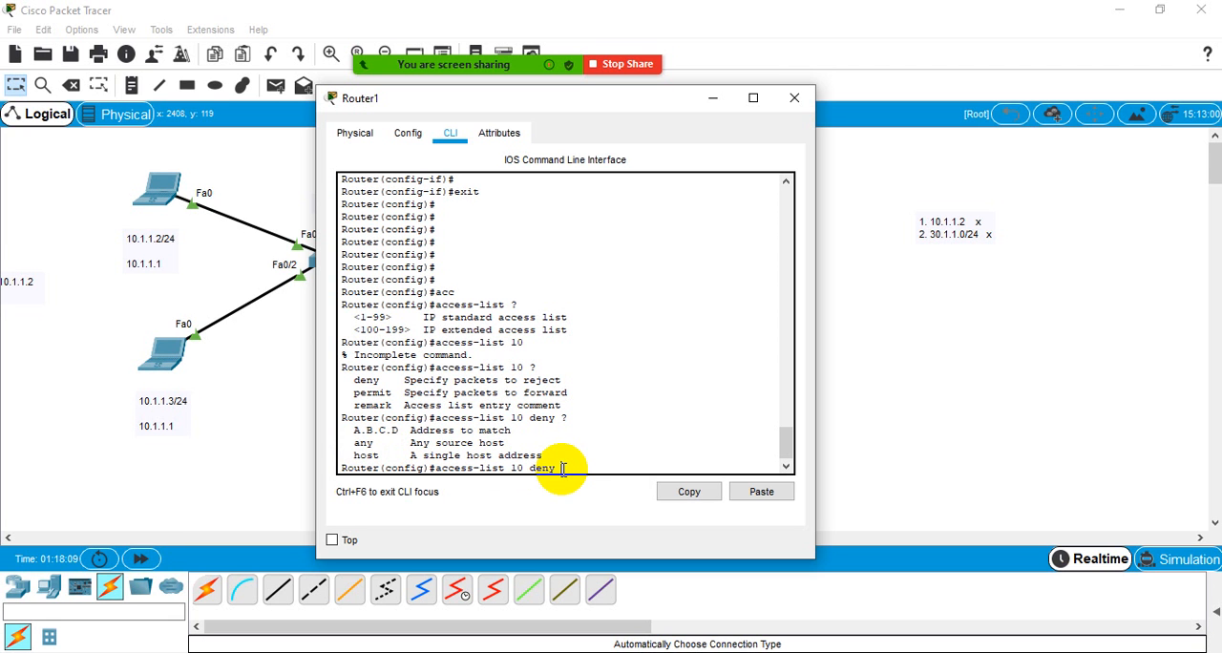
type("any")
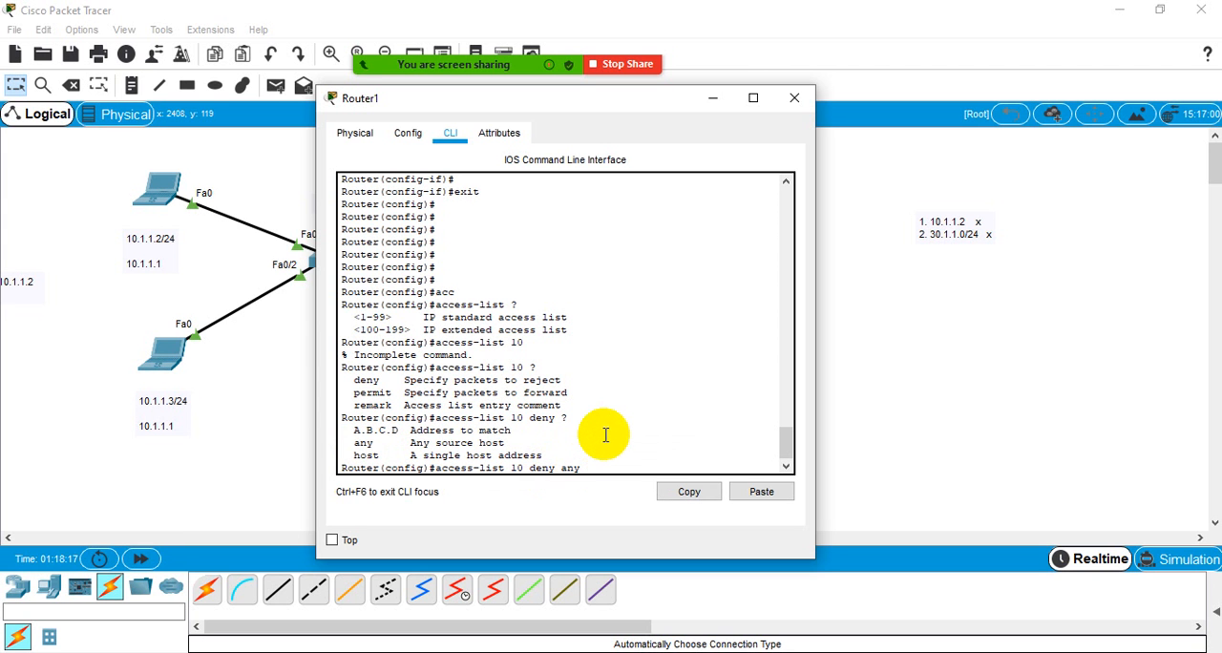
key("BackSpace")
key("BackSpace")
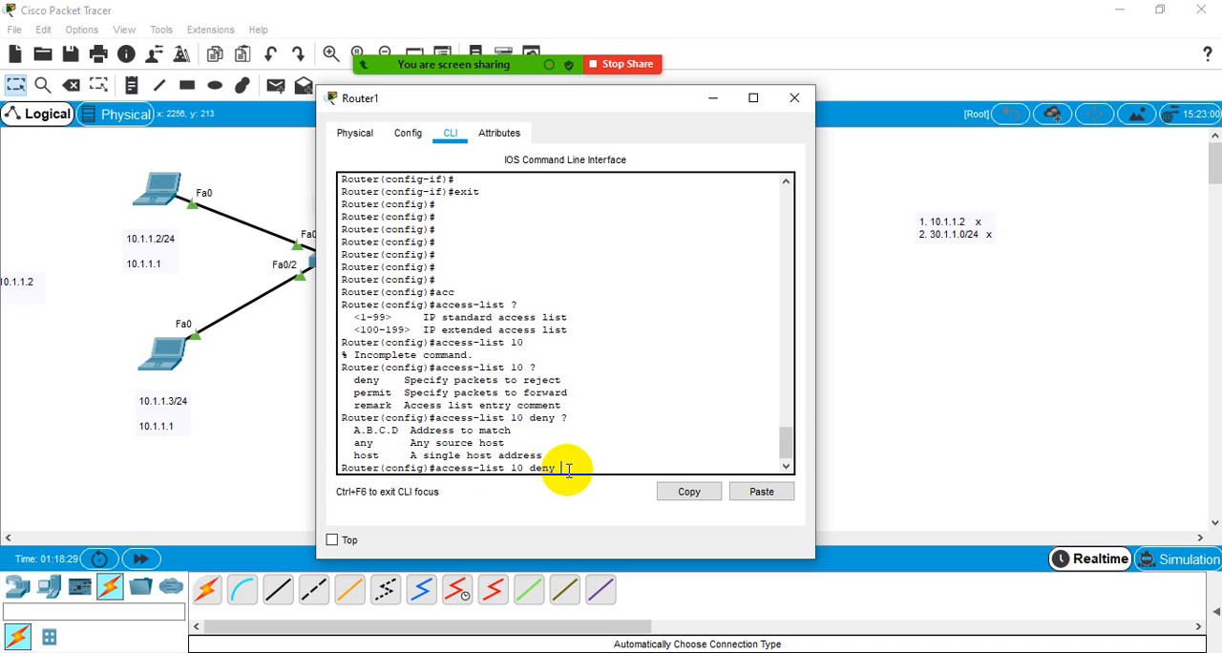
- Add the entry "access-list 10 deny host 10.1.1.2", checking the help for the host address and any further parameters
type("ost ?")
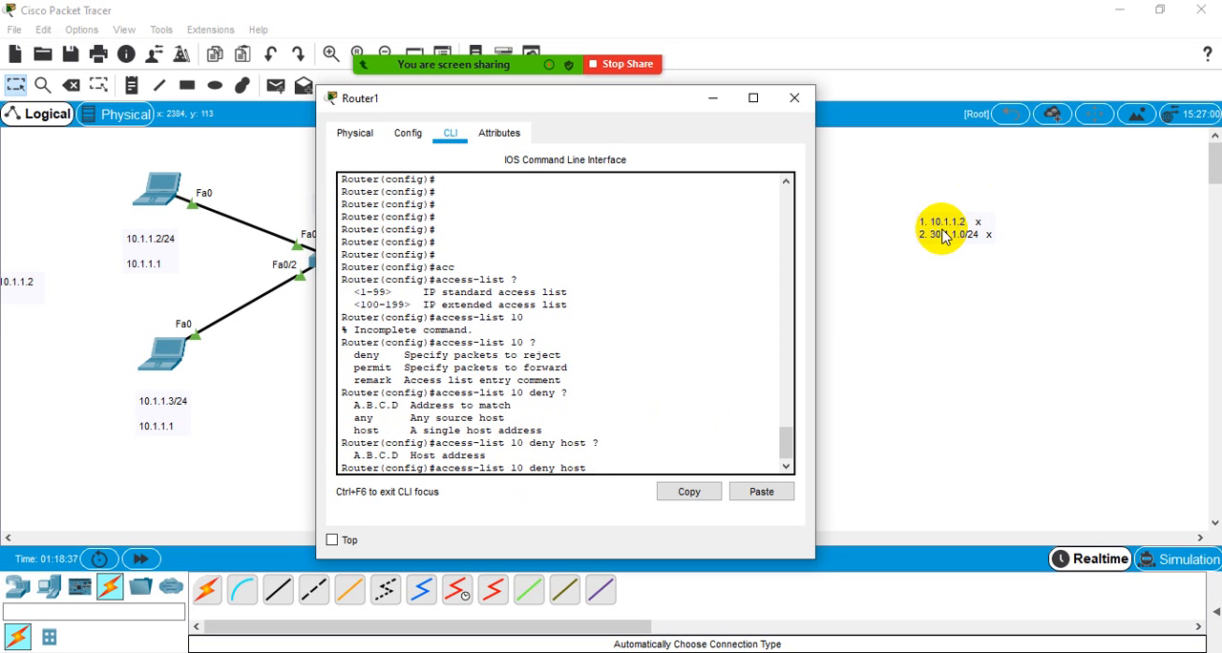
type("10")
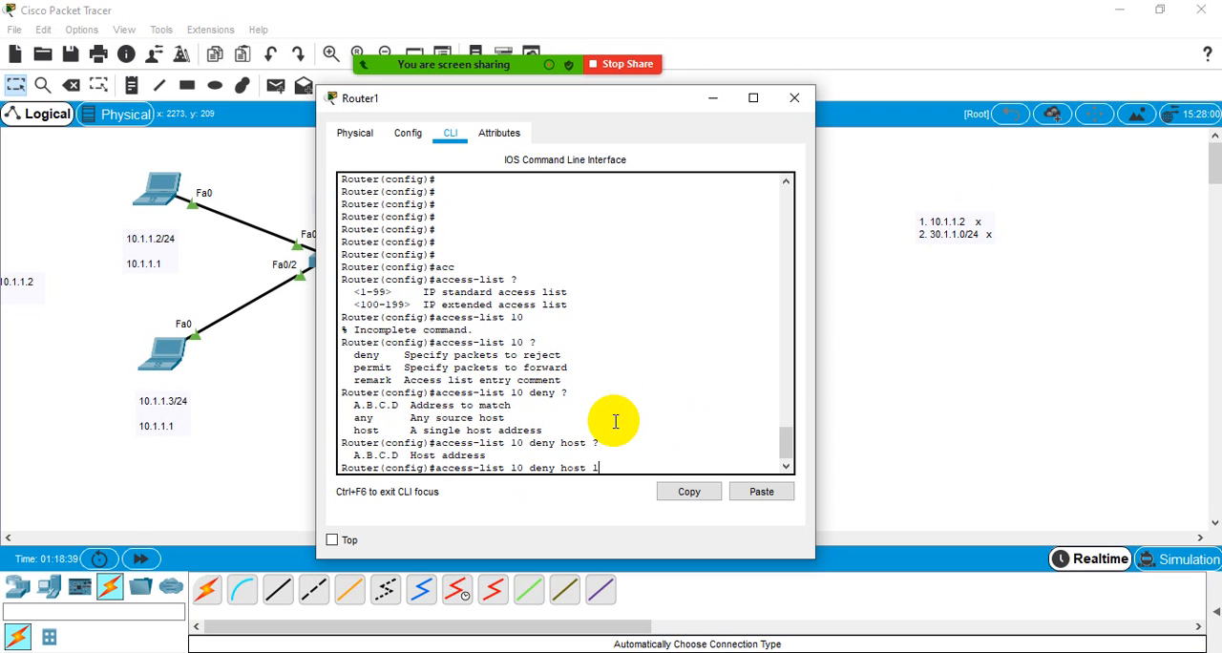
type(".1.1.2 ?")
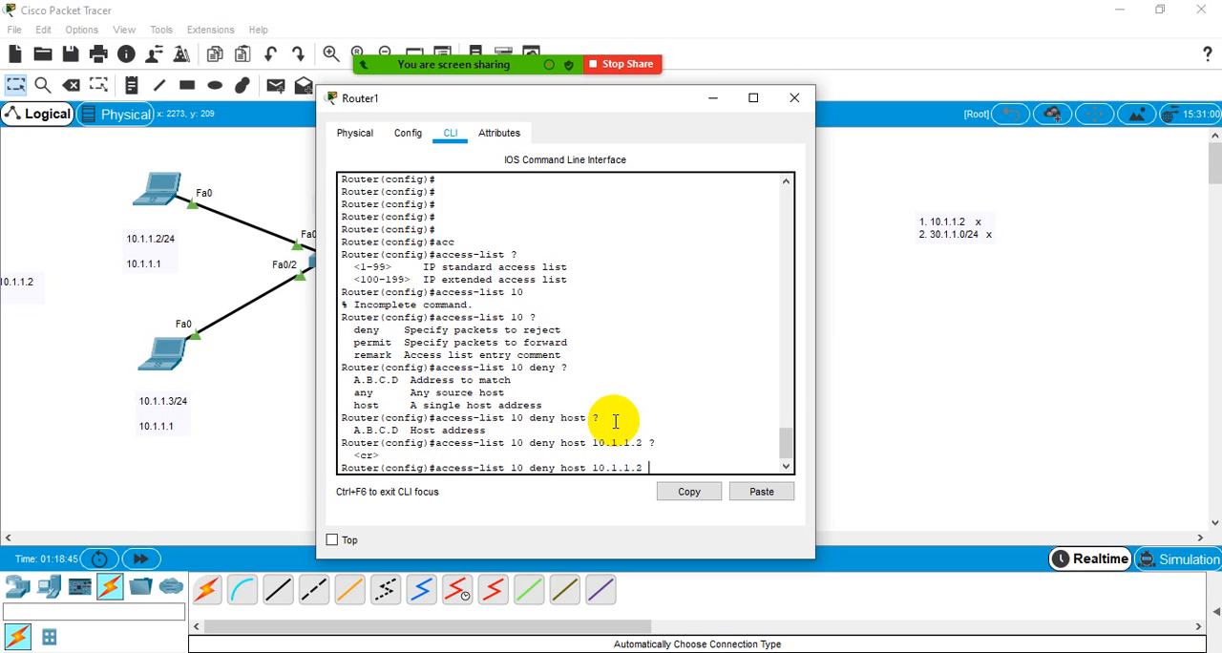
key("Return")
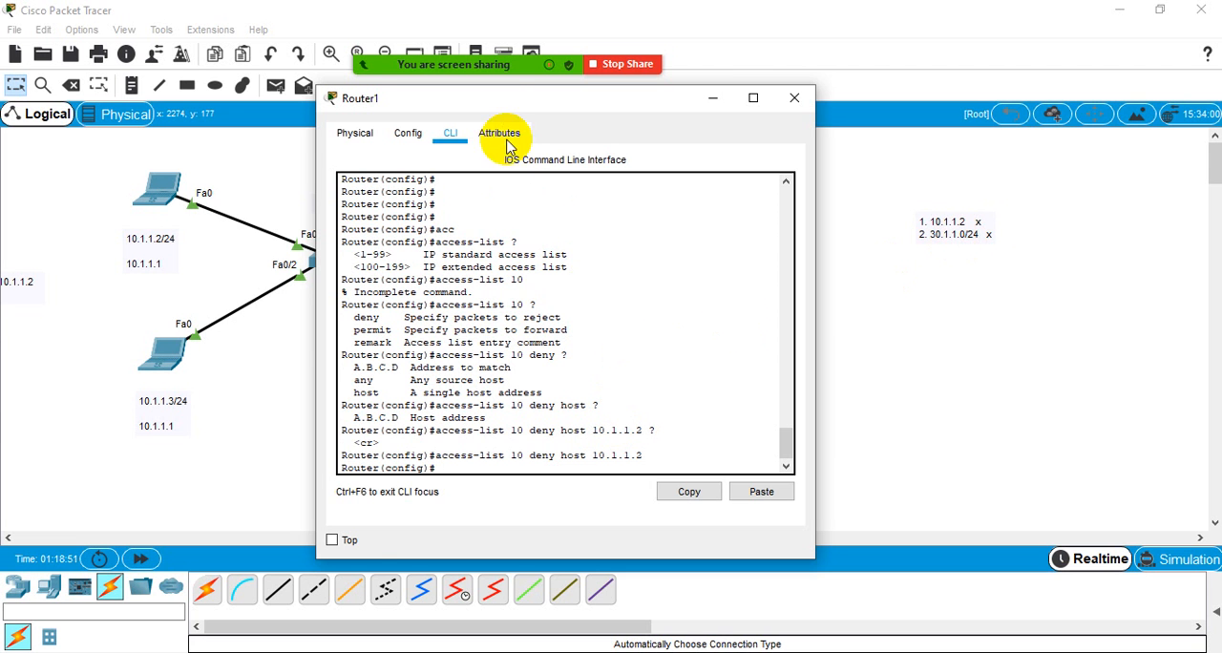
- Move the router window off the topology, start a second deny entry for access list 10 and query its source options
left_click_drag(625, 101, 982, 90)
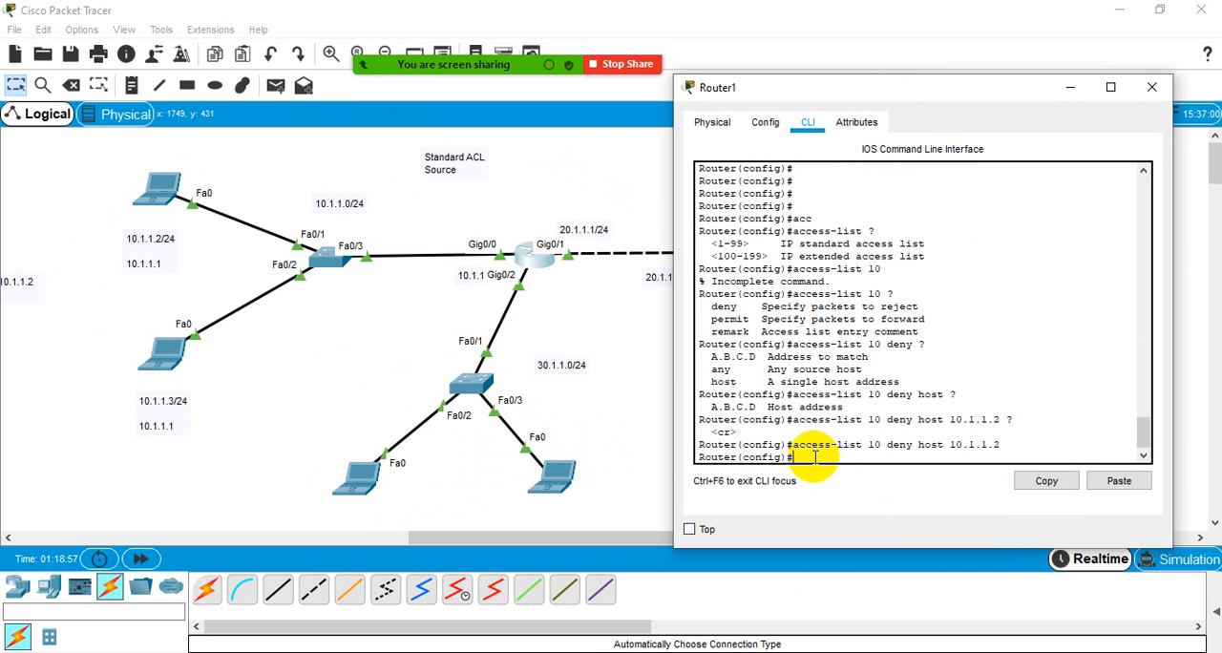
type("acc")
key("Tab")
type("1")
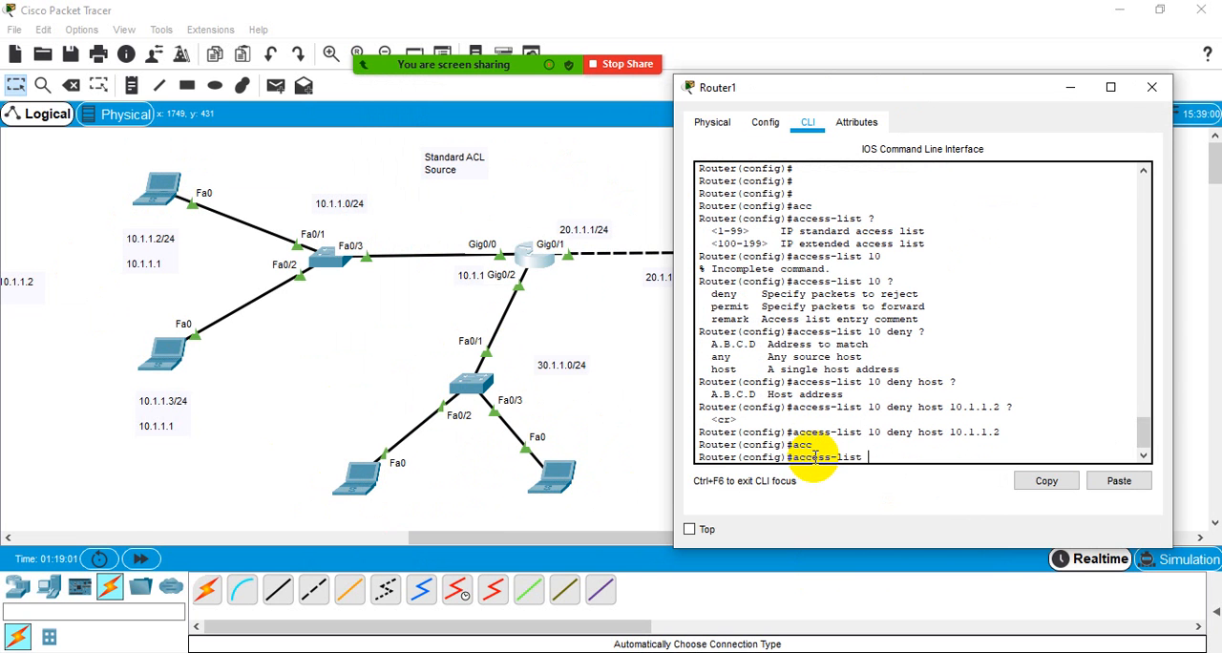
type("0 den")
key("Tab")
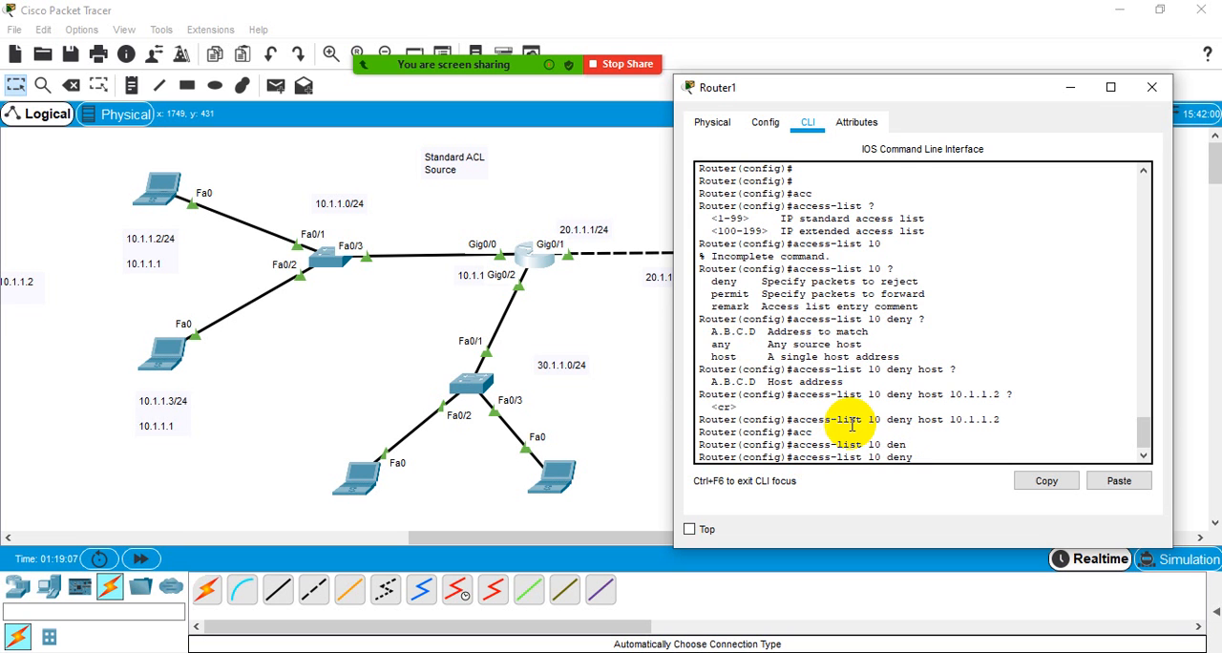
type("?")
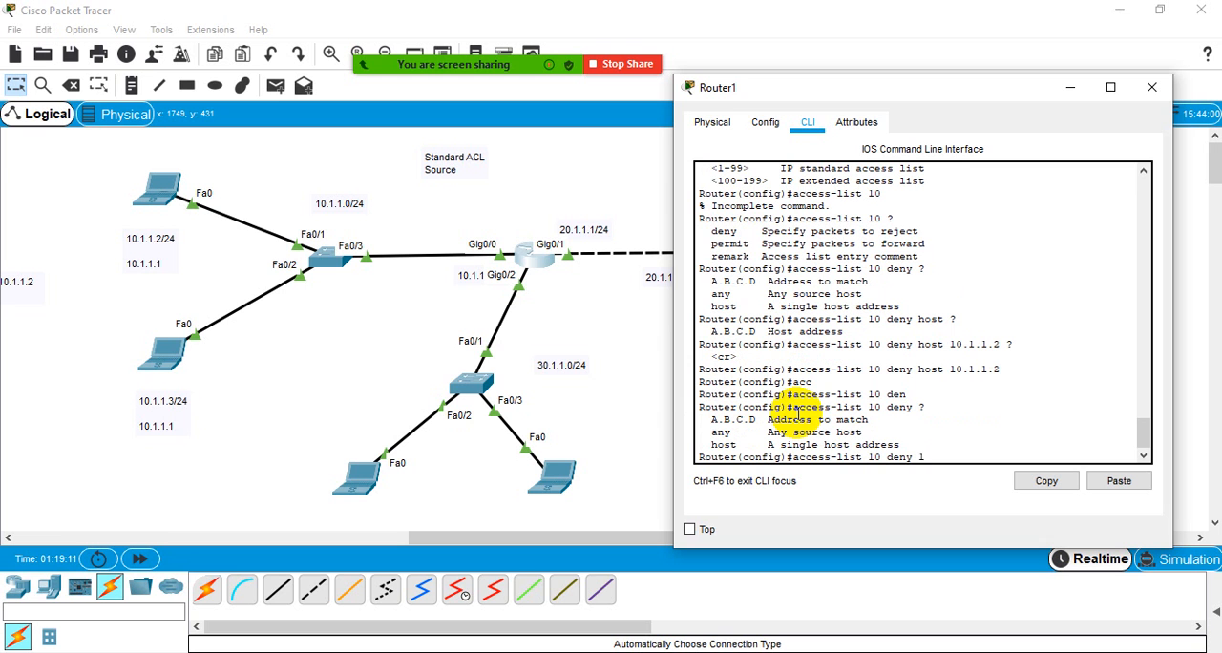
type("30.1.1.0 ?")
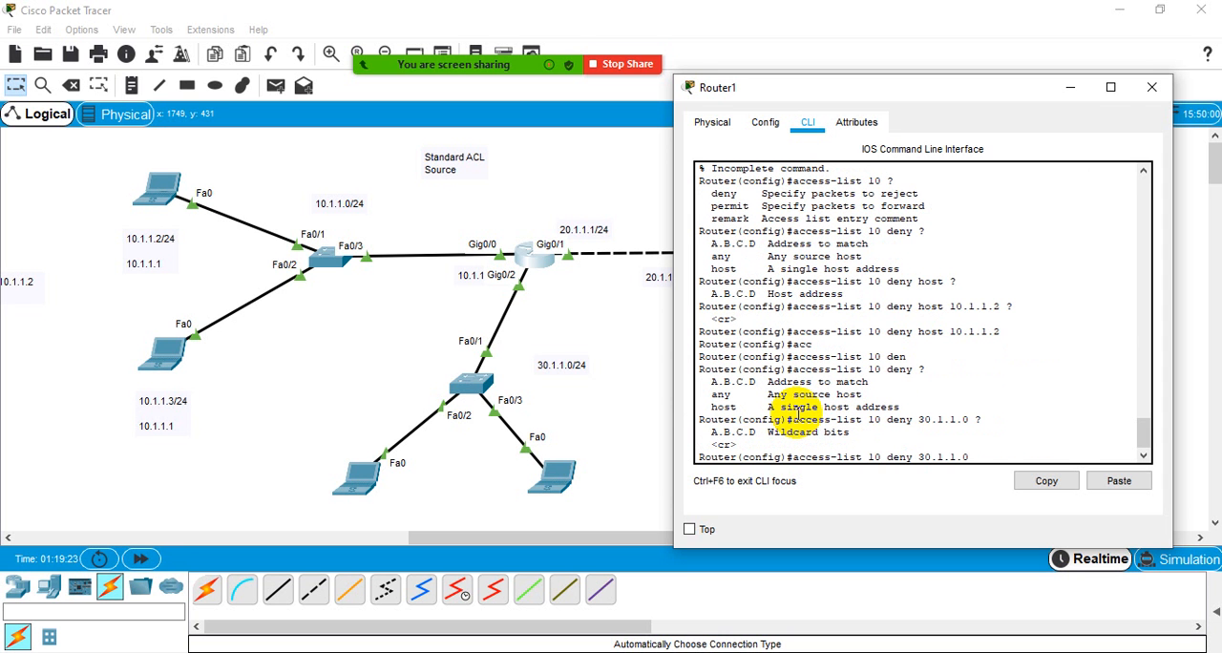
- Complete the entry to deny network 30.1.1.0 with wildcard mask 0.0.0.255, querying the help for the parameter after the address
type("255")
key("BackSpace")
key("BackSpace")
type("0.0.255")
key("Return")
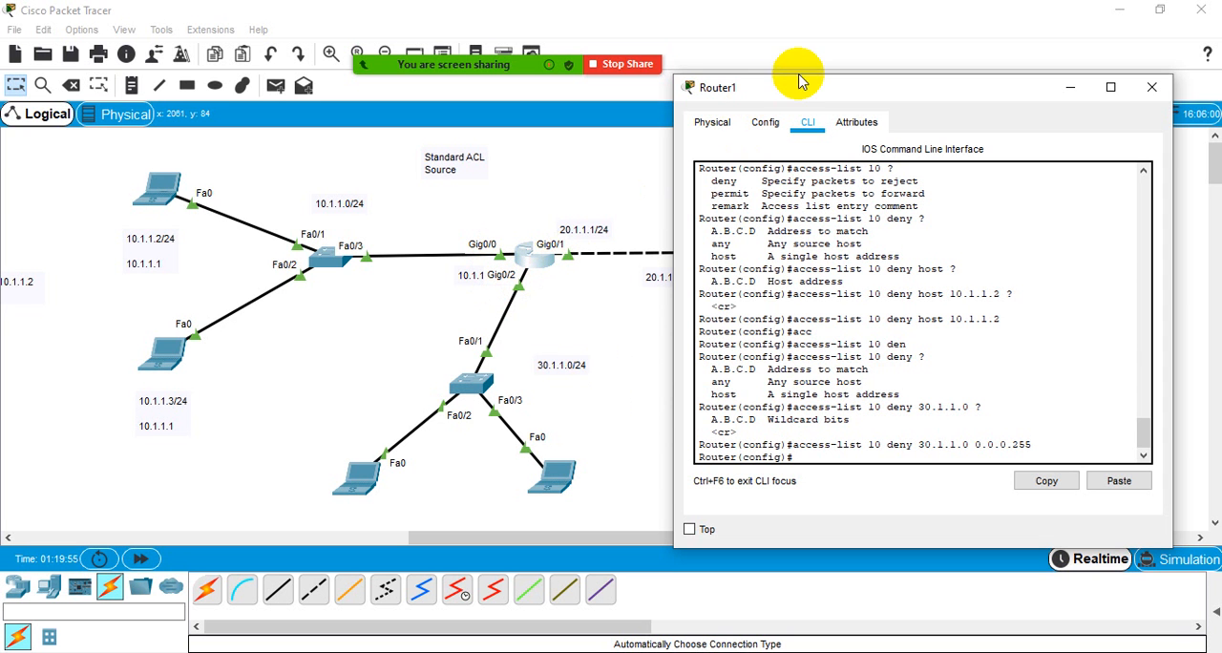
- Review the access list 10 deny entry for network 30.1.1.0 against the router and its links in the topology
left_click_drag(746, 96, 751, 30)
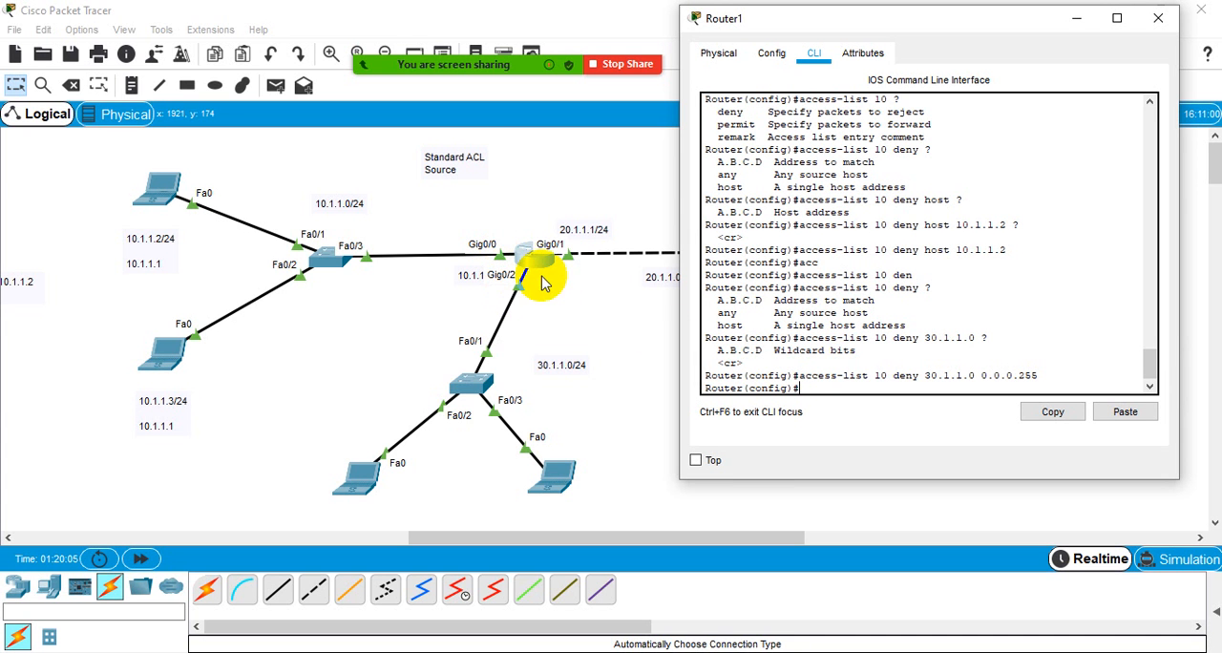
left_click_drag(812, 376, 900, 375)
left_click(894, 376)
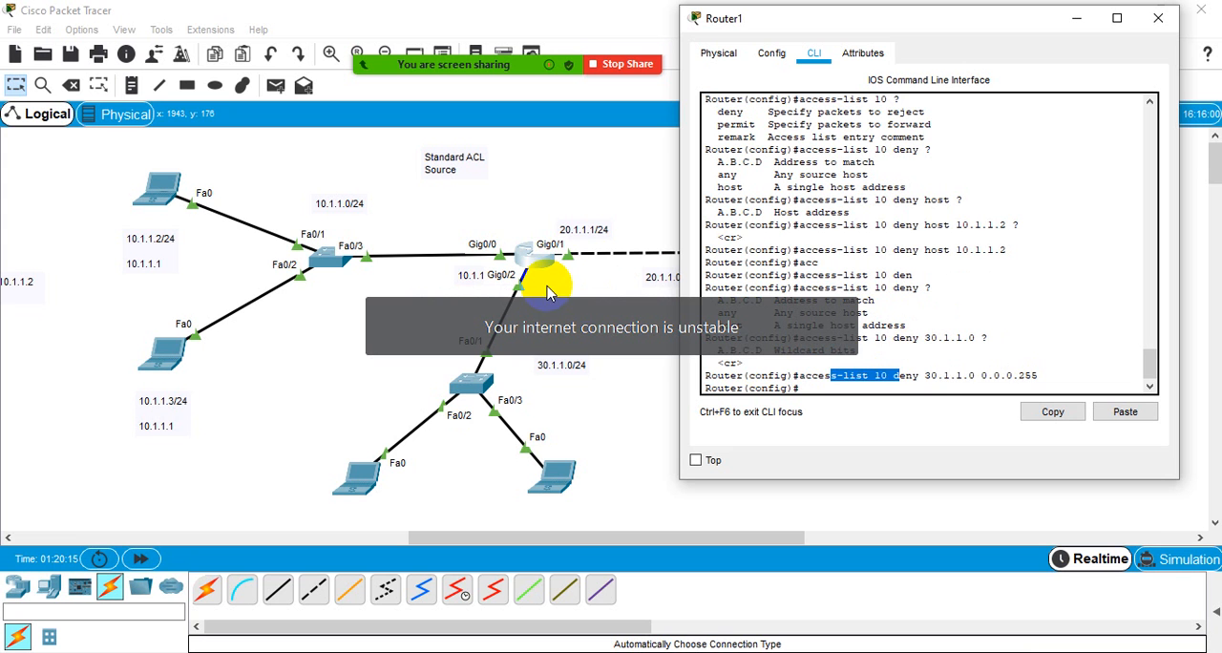
left_click(947, 378)
left_click_drag(1039, 379, 793, 381)
left_click(793, 379)
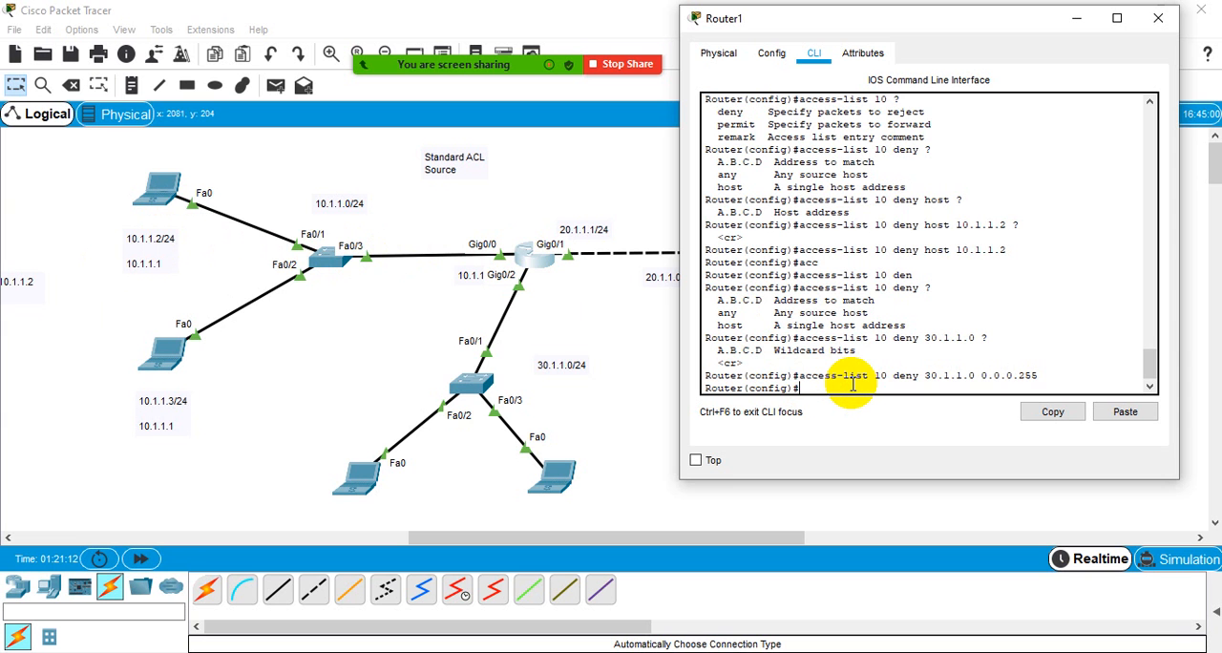
- Try to display the running configuration with "sh run" from global configuration mode
type("sh run")
key("Return")
- Display the running configuration from global configuration mode using the "do" prefix and page through to the access list 10 entries
key("Return")
key("Return")
key("Return")
type("do sh ru")
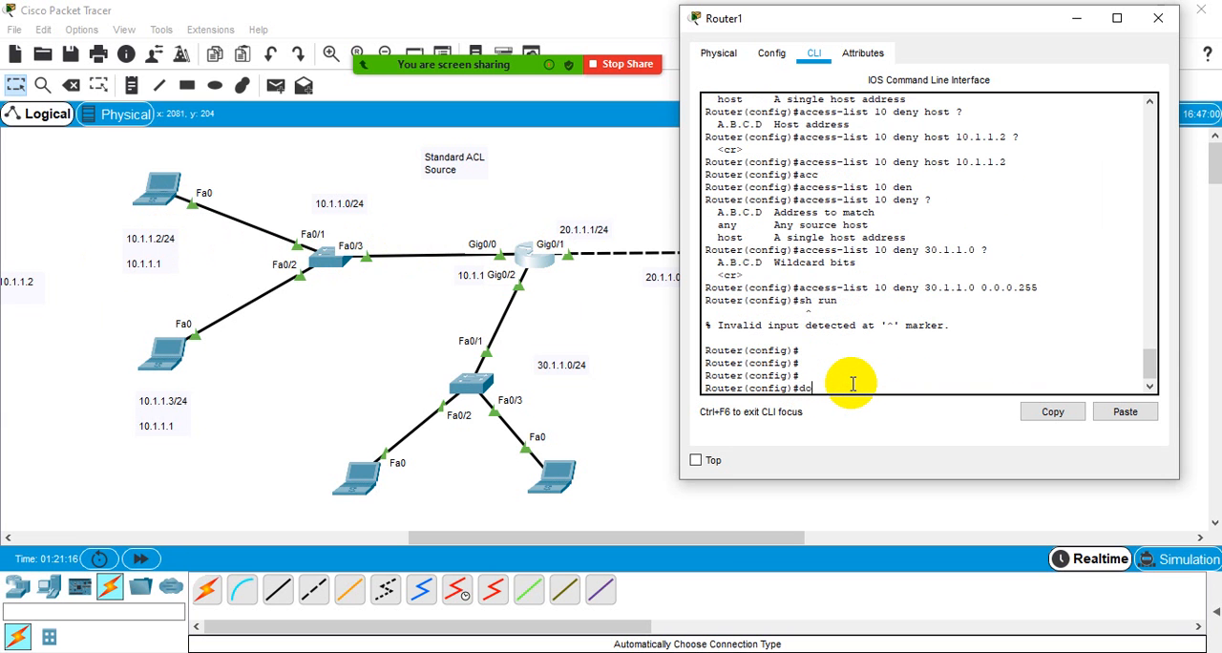
key("Return")
key("Return")
key("Return")
key("Return")
key("Return")
key("Return")
key("Return")
key("Return")
key("Return")
key("Return")
key("Return")
key("Return")
key("Return")
key("Return")
key("Return")
key("Return")
key("Return")
key("Return")
key("Return")
key("Return")
key("Return")
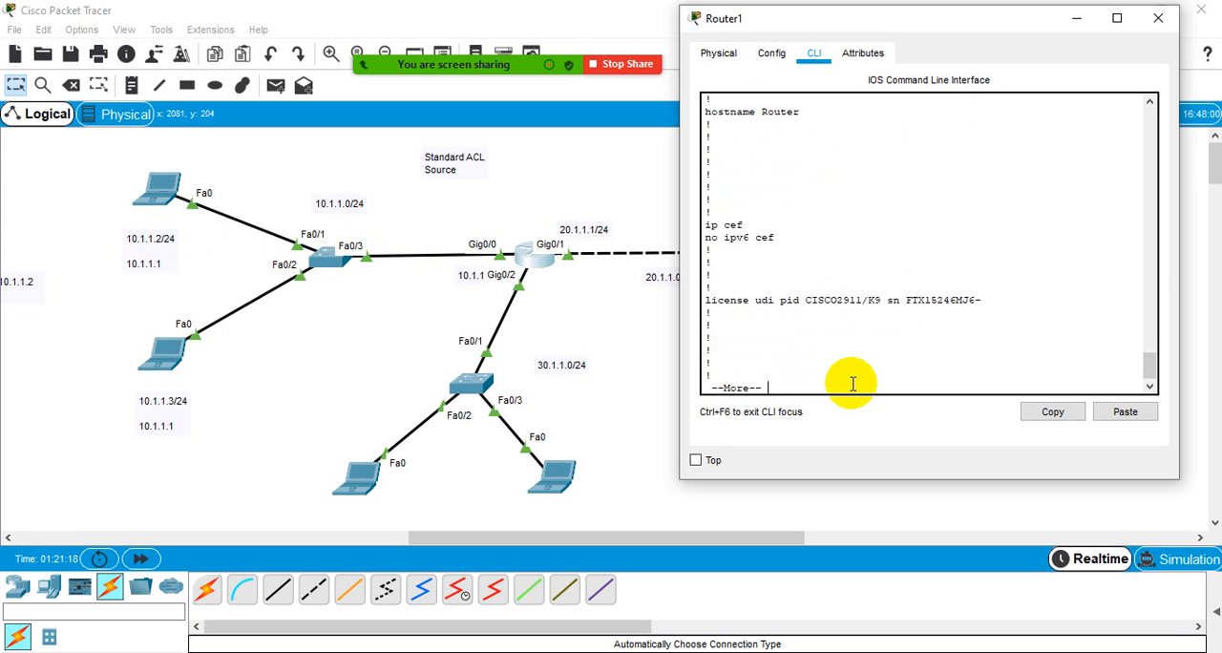
key("Return")
key("Return")
key("Return")
key("Return")
key("Return")
key("Return")
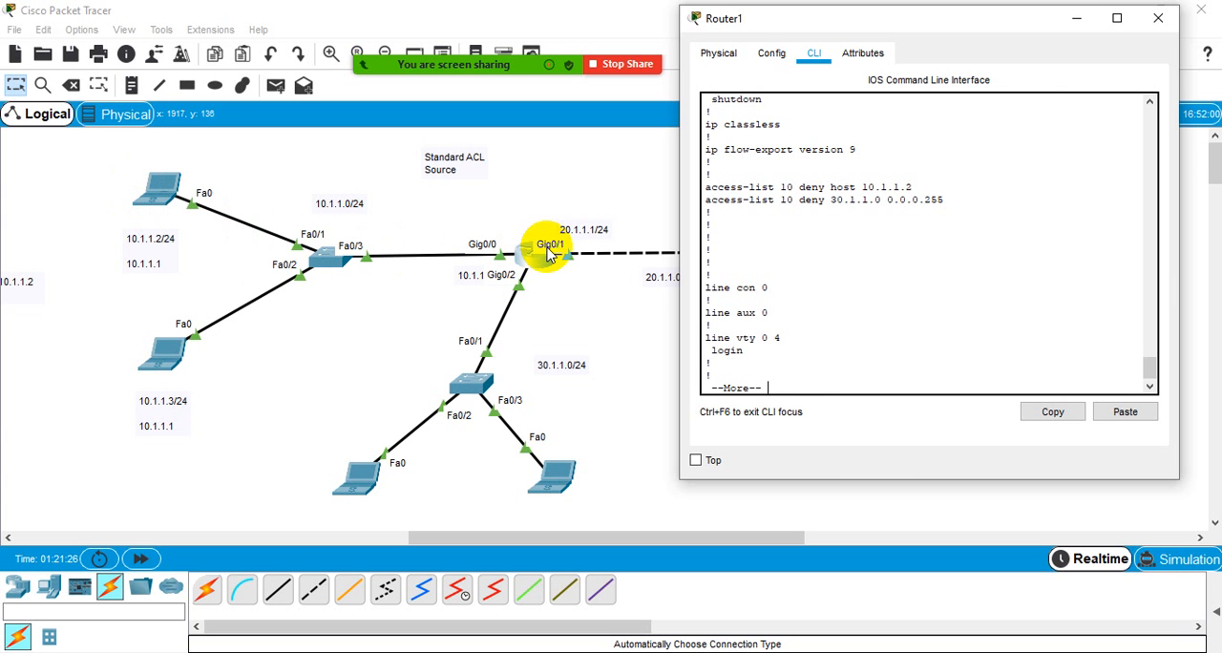
- Move the router window clear of the server in the topology and quit the paged running configuration listing
left_click_drag(858, 30, 1021, 49)
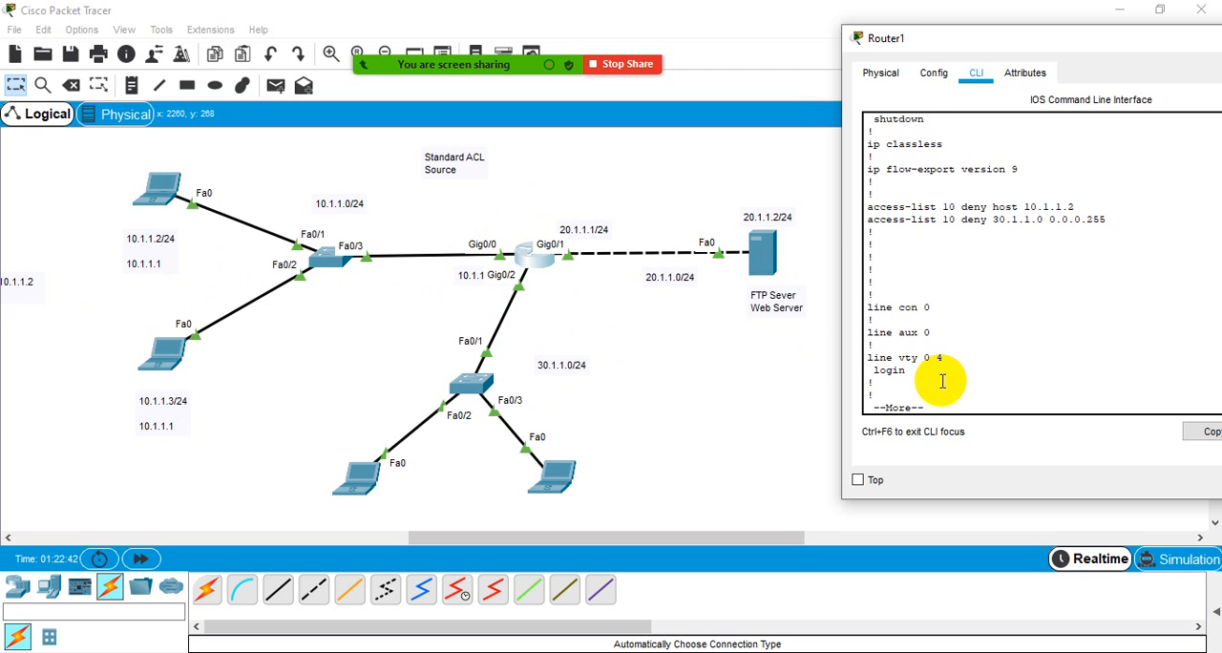
key("q")
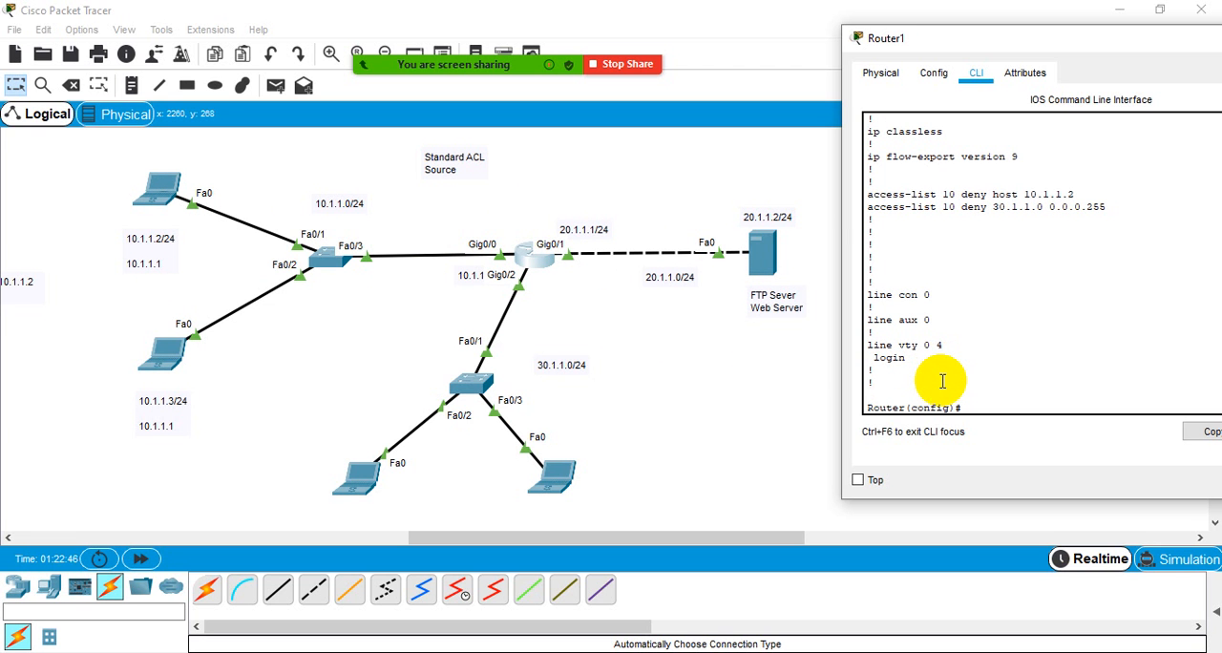
- Add the line "Apply -- Close the Destination" to the Standard ACL note in the topology, leaving a blank line above it
left_click(436, 169)
left_click(472, 168)
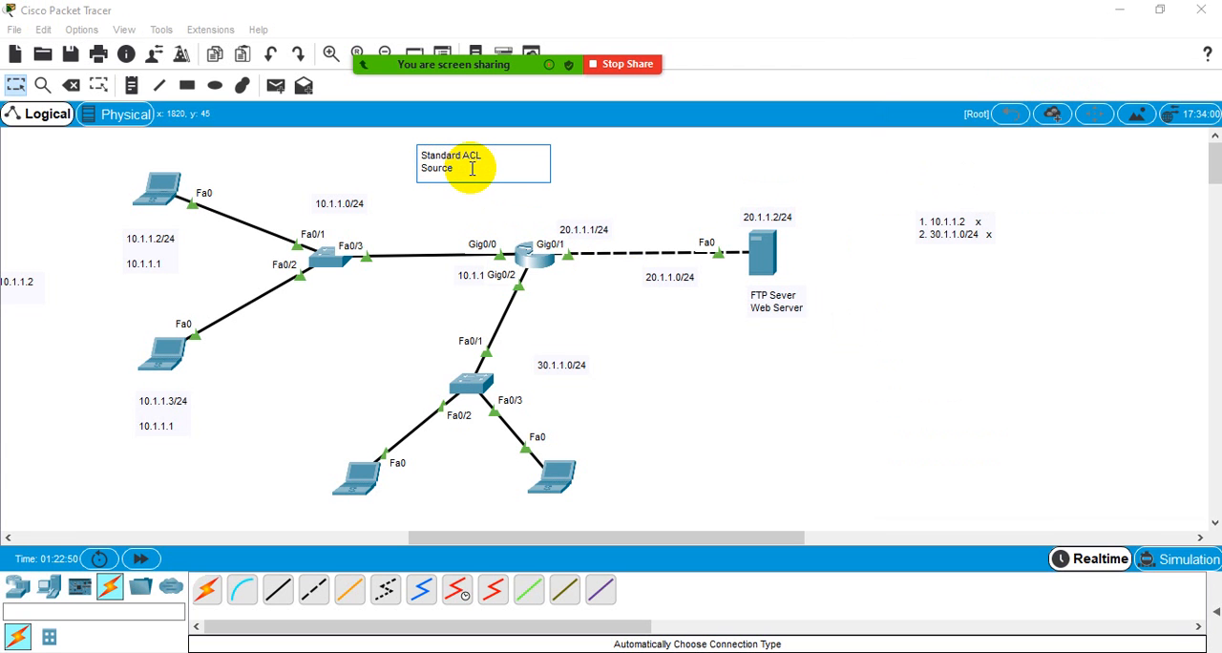
key("Return")
key("Return")
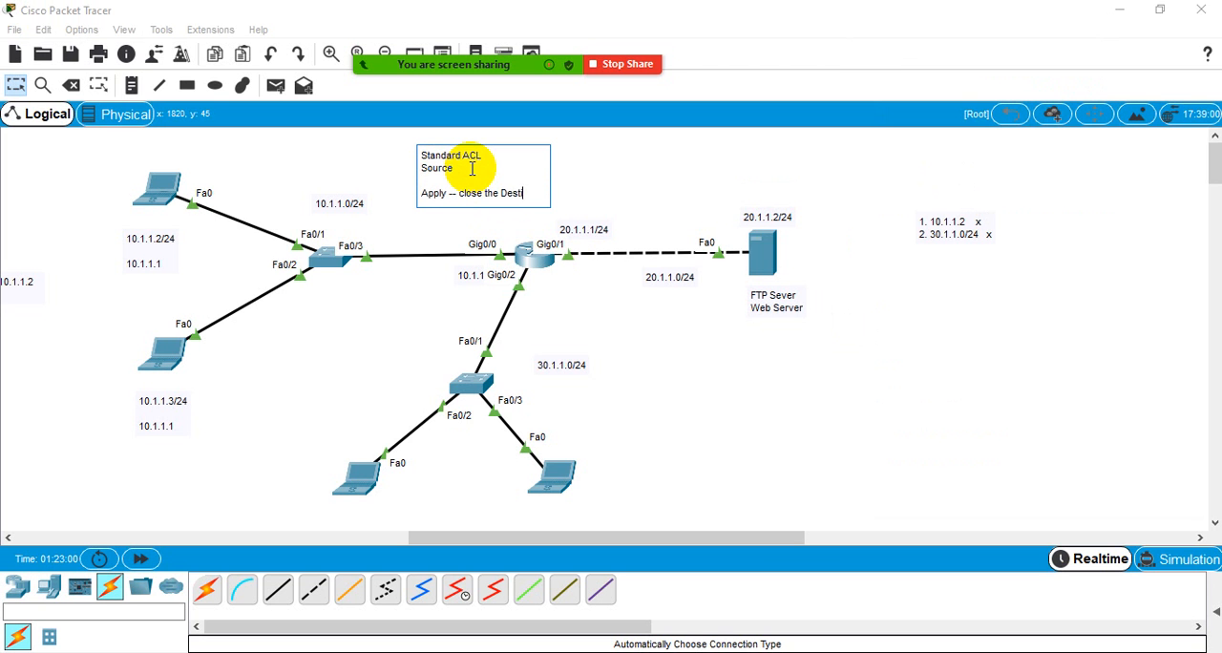
type("nation")
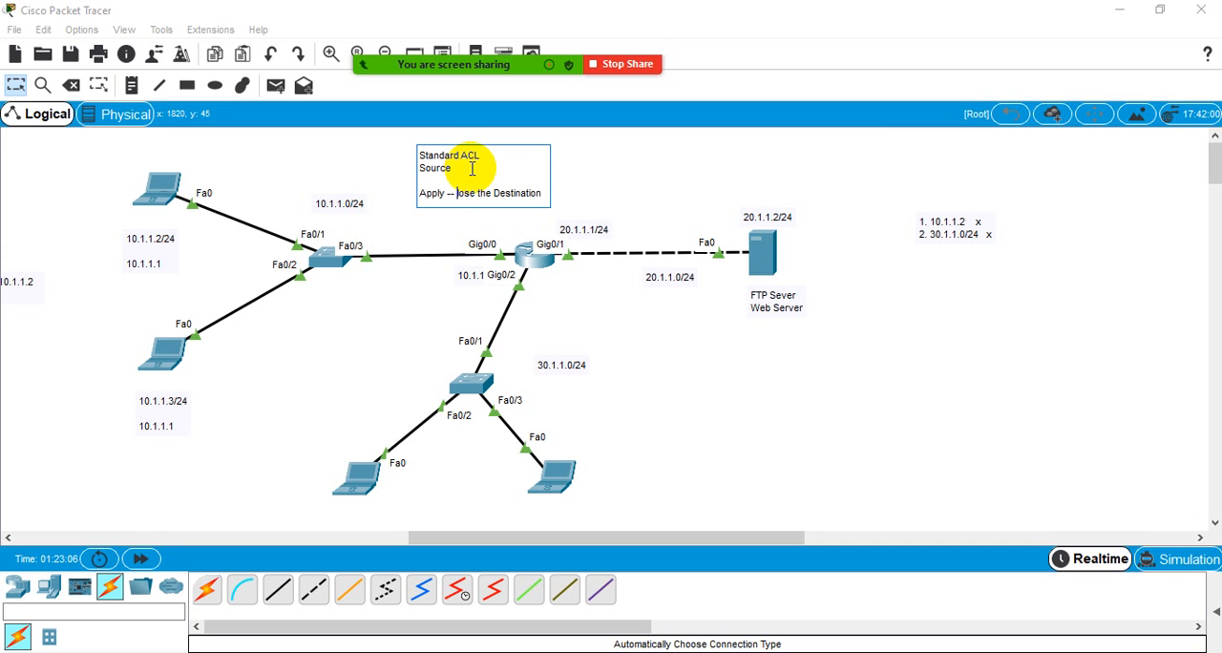
type("Cl")
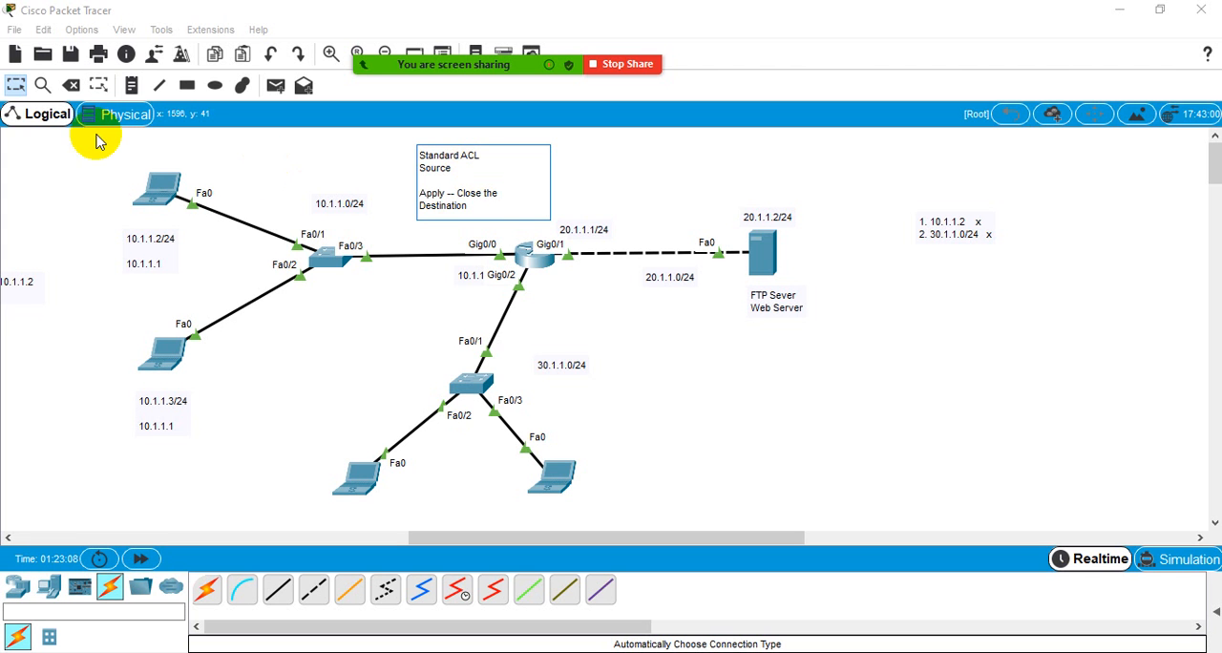
left_click(16, 85)
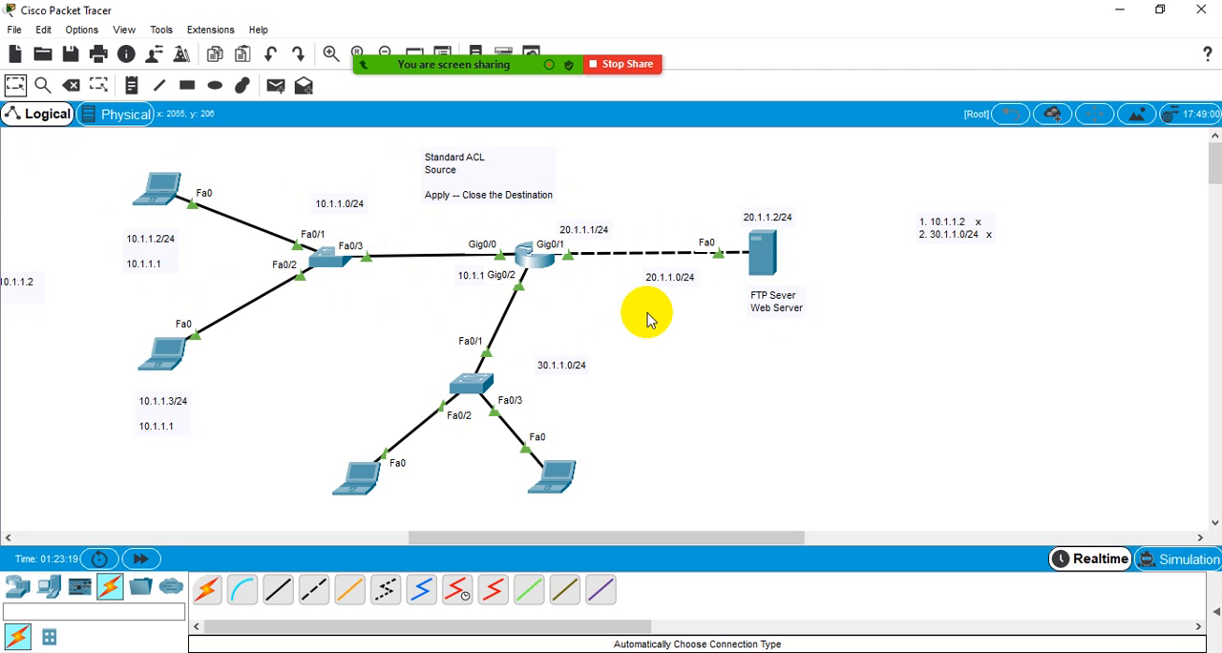
- Reopen the router's command line and enter interface configuration mode for g0/1
left_click(538, 267)
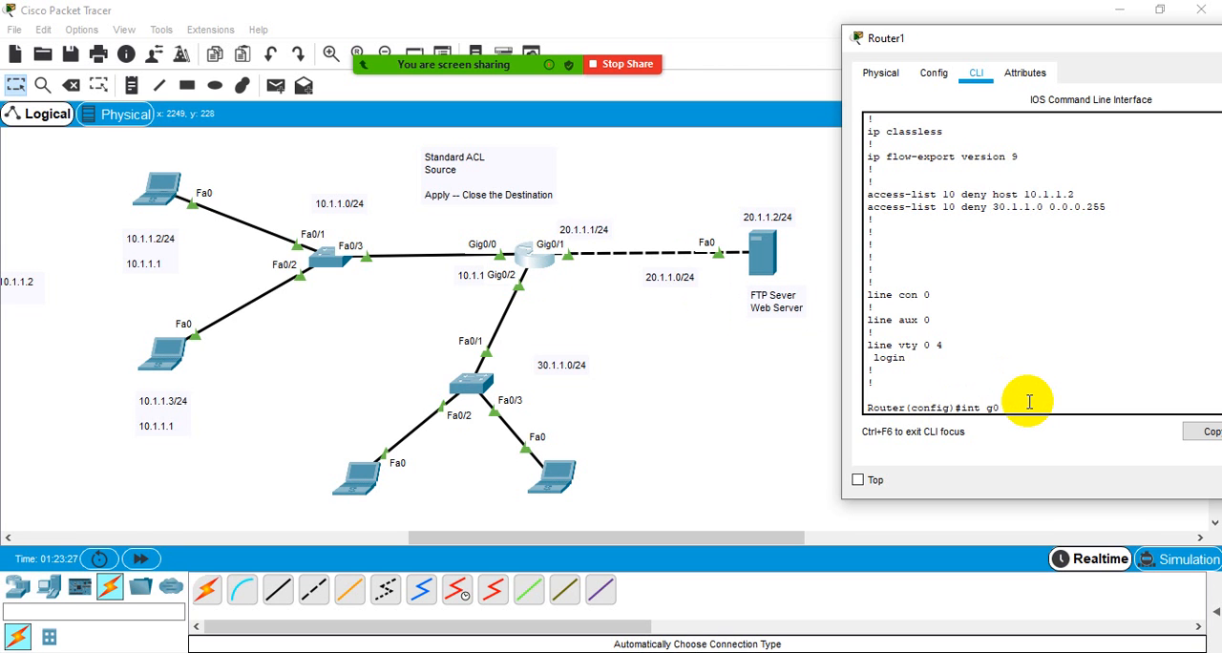
type("1")
key("Return")
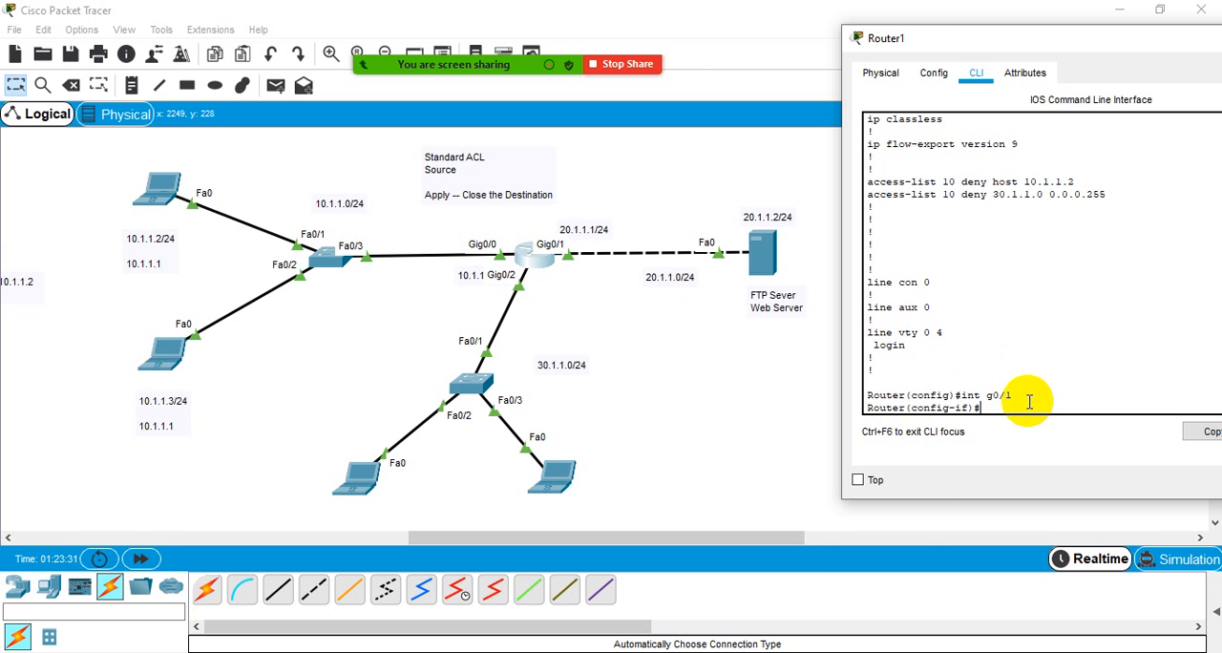
- Switch to Chrome, look through the Standard IP Access List section of the 9tut tutorial, and select the page address for copying
left_click(649, 652)
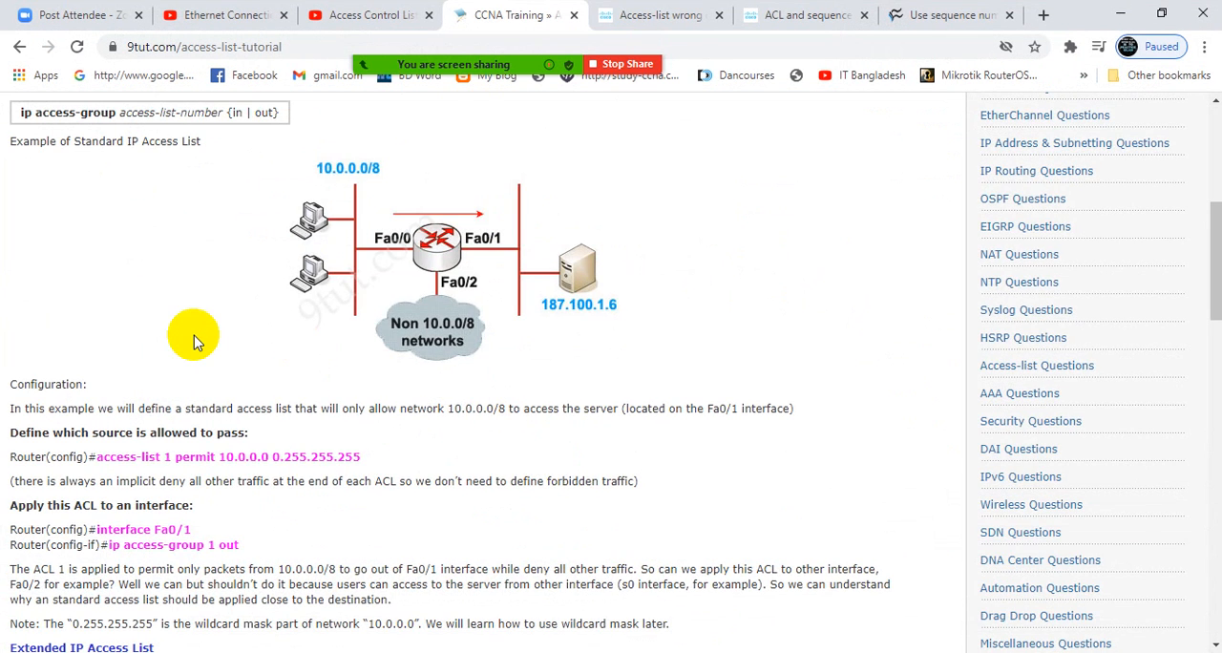
scroll(193, 342, "up", 5)
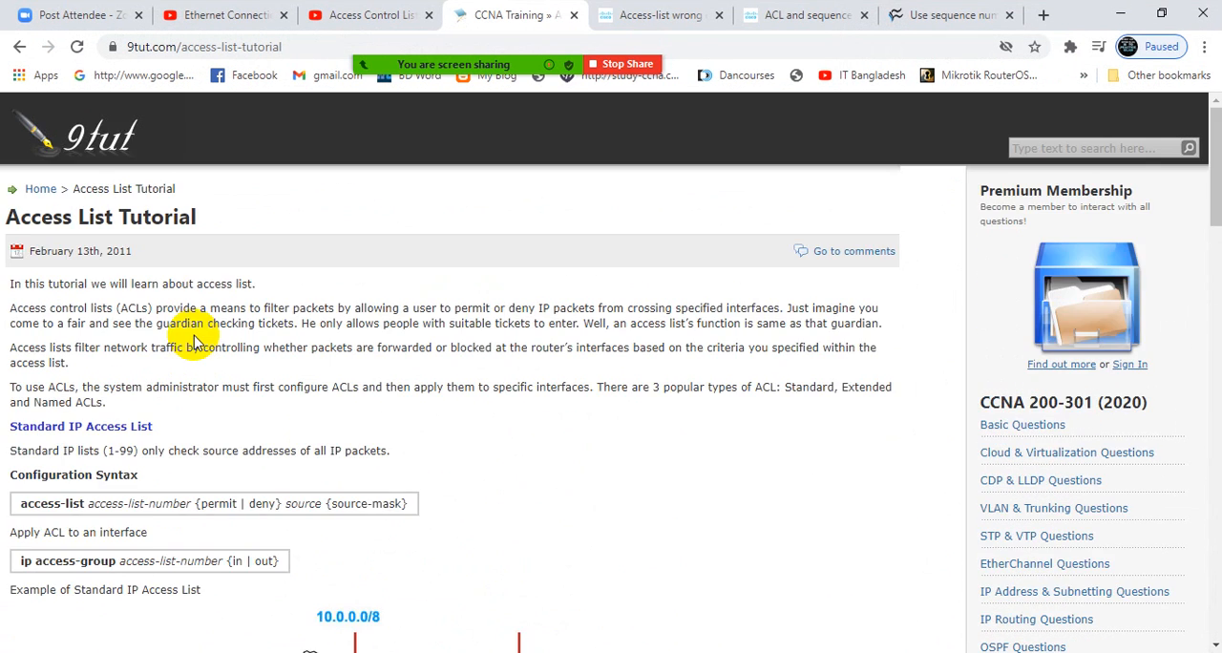
scroll(194, 342, "down", 3)
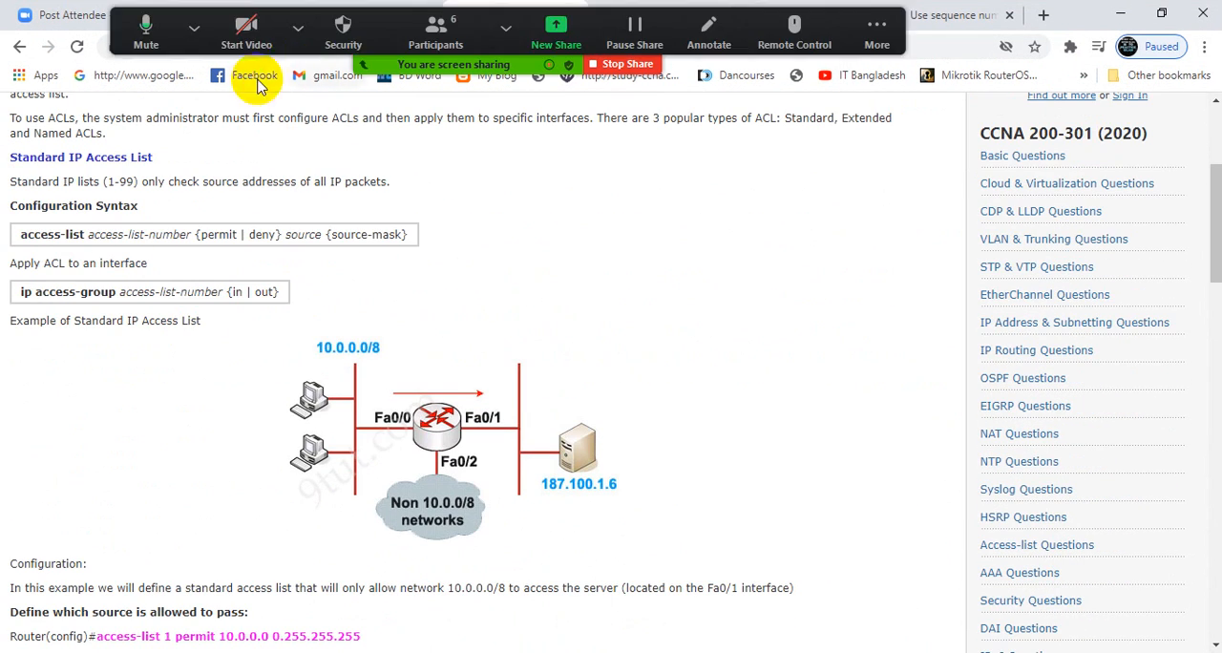
left_click(302, 49)
key("ctrl+c")
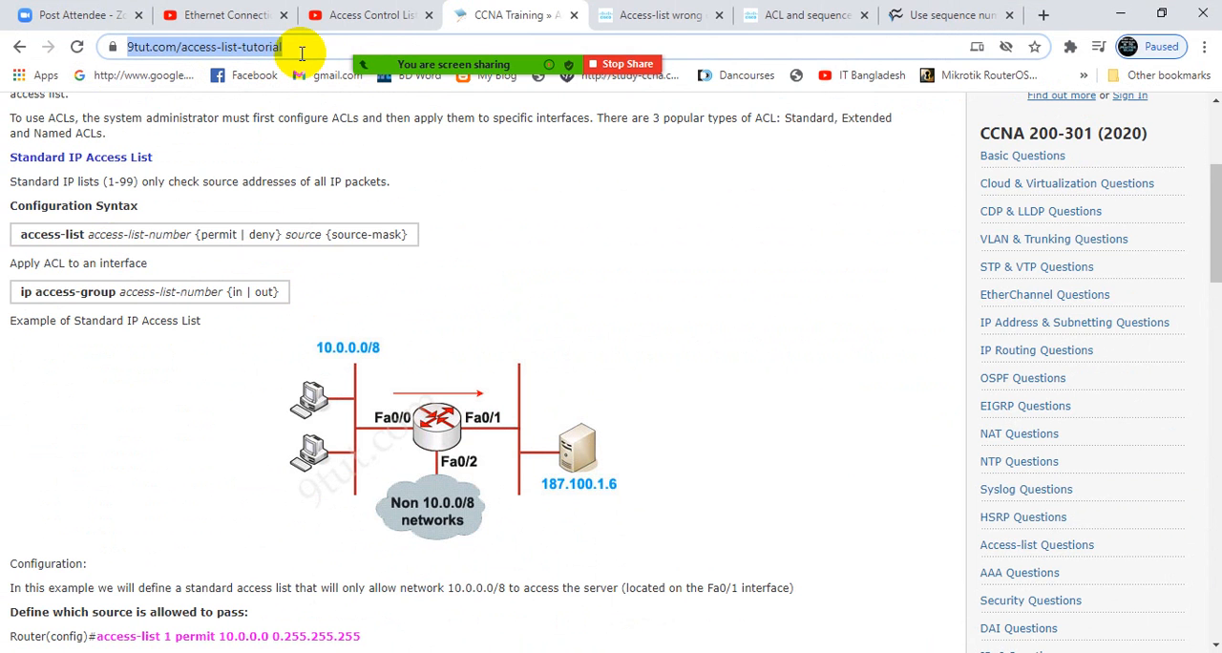
left_click(873, 33)
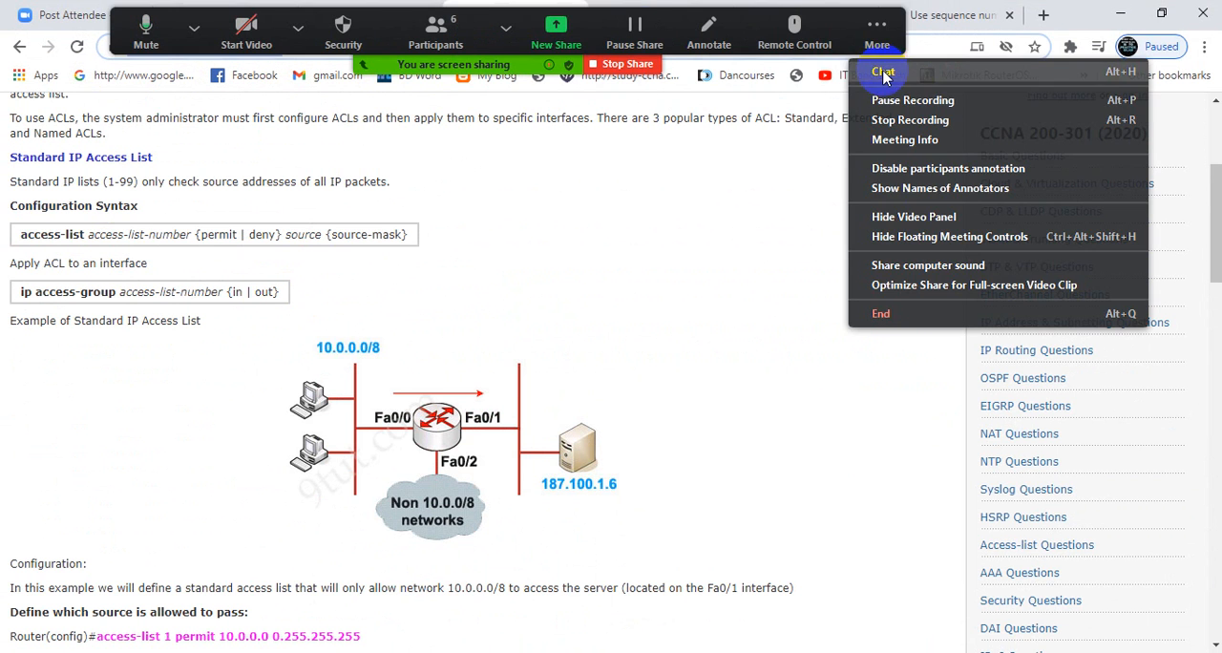
left_click(881, 73)
left_click(511, 455)
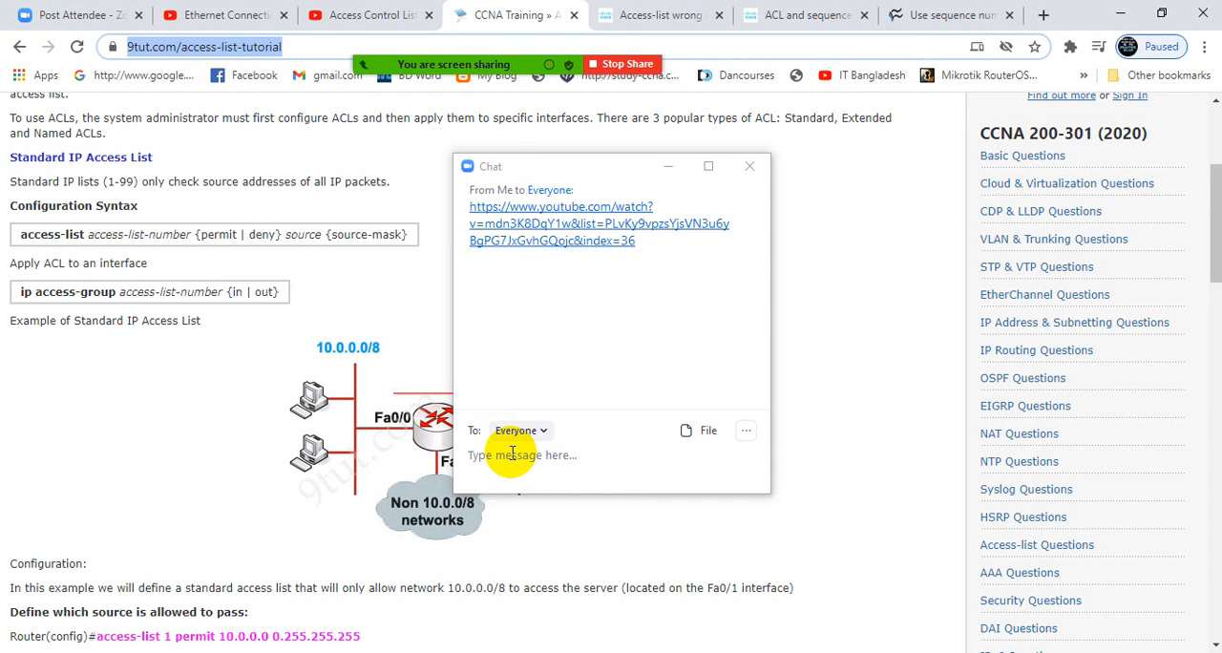
key("ctrl+v")
left_click(512, 459)
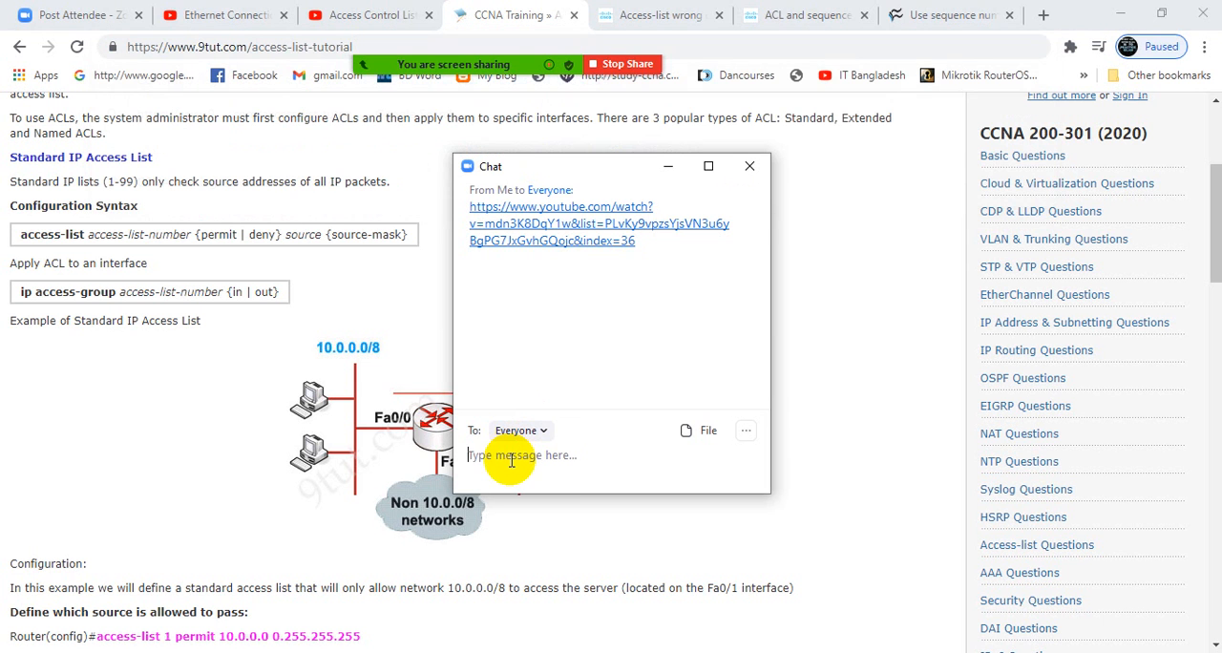
key("ctrl+v")
key("Return")
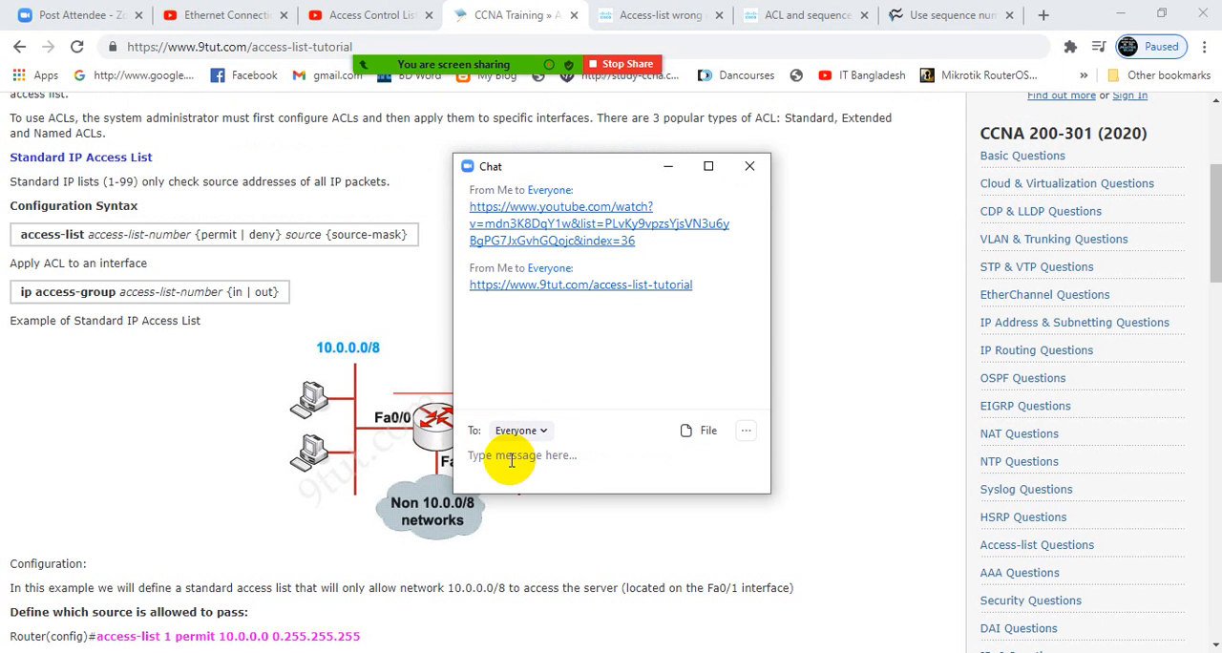
left_click(749, 166)
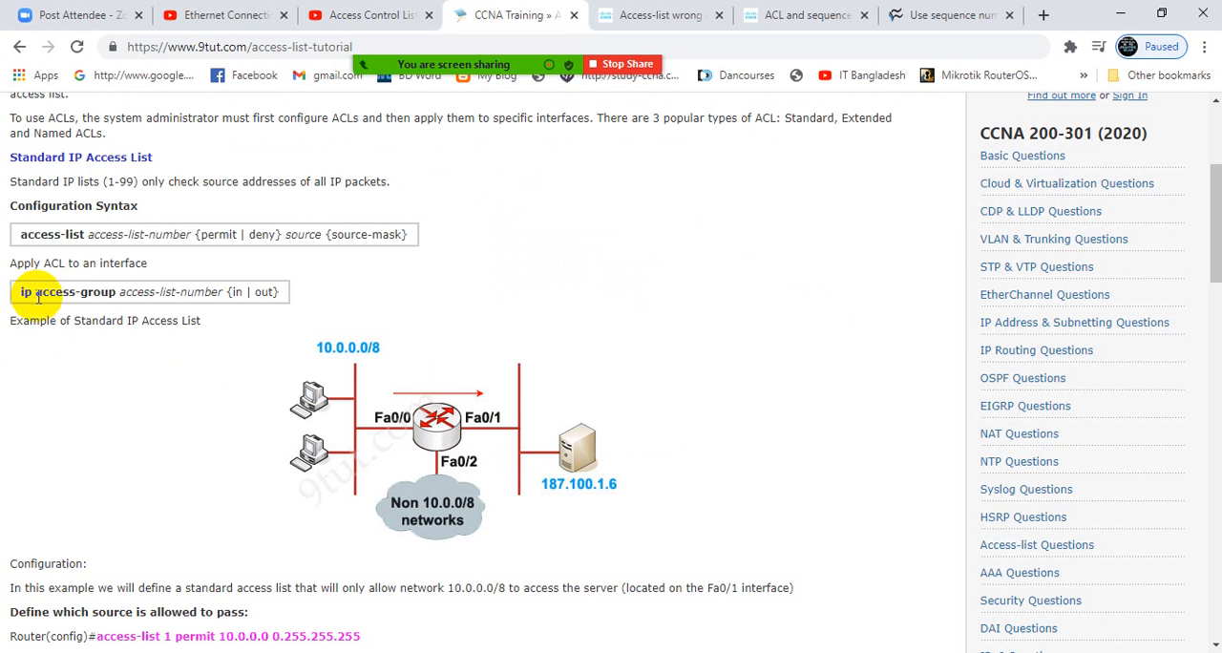
- Check the tutorial's ip access-group syntax and, back in Packet Tracer, start that command on g0/1, querying the help for its first parameter
left_click_drag(34, 294, 277, 293)
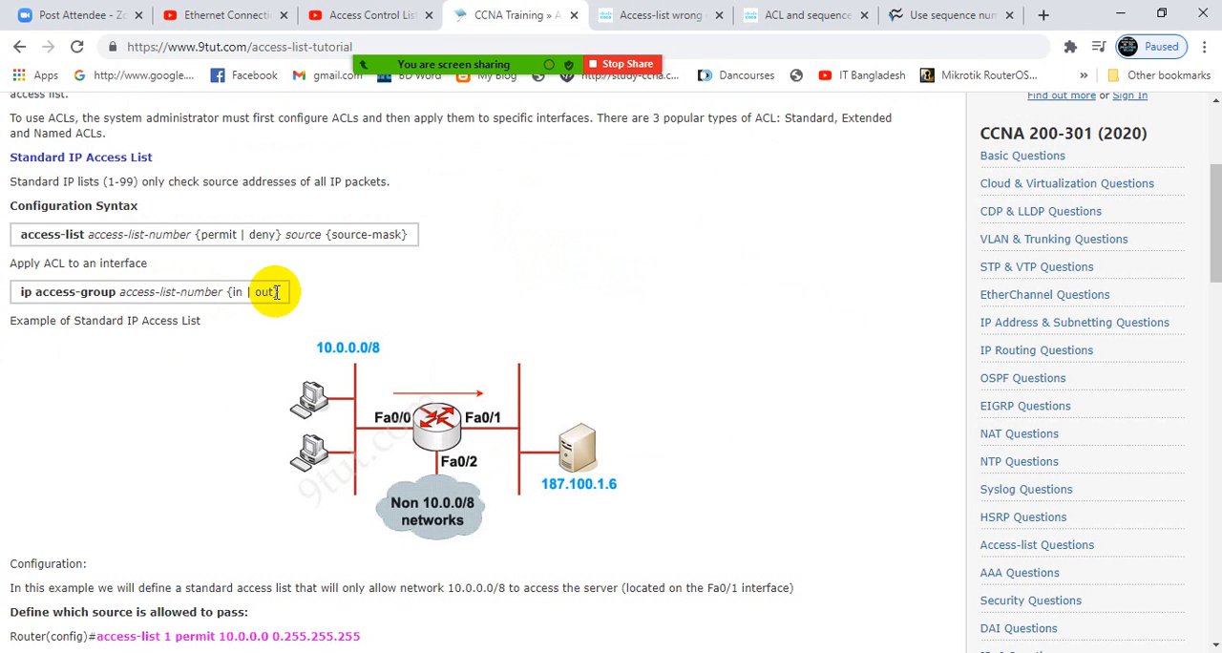
left_click(1121, 13)
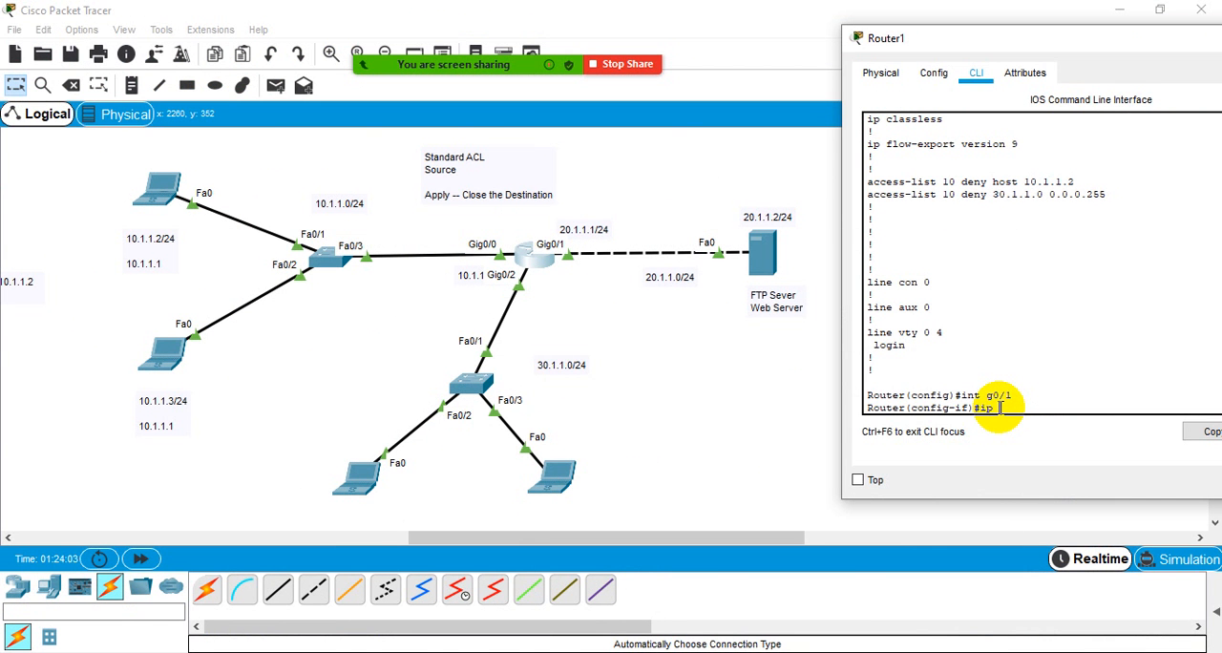
key("Tab")
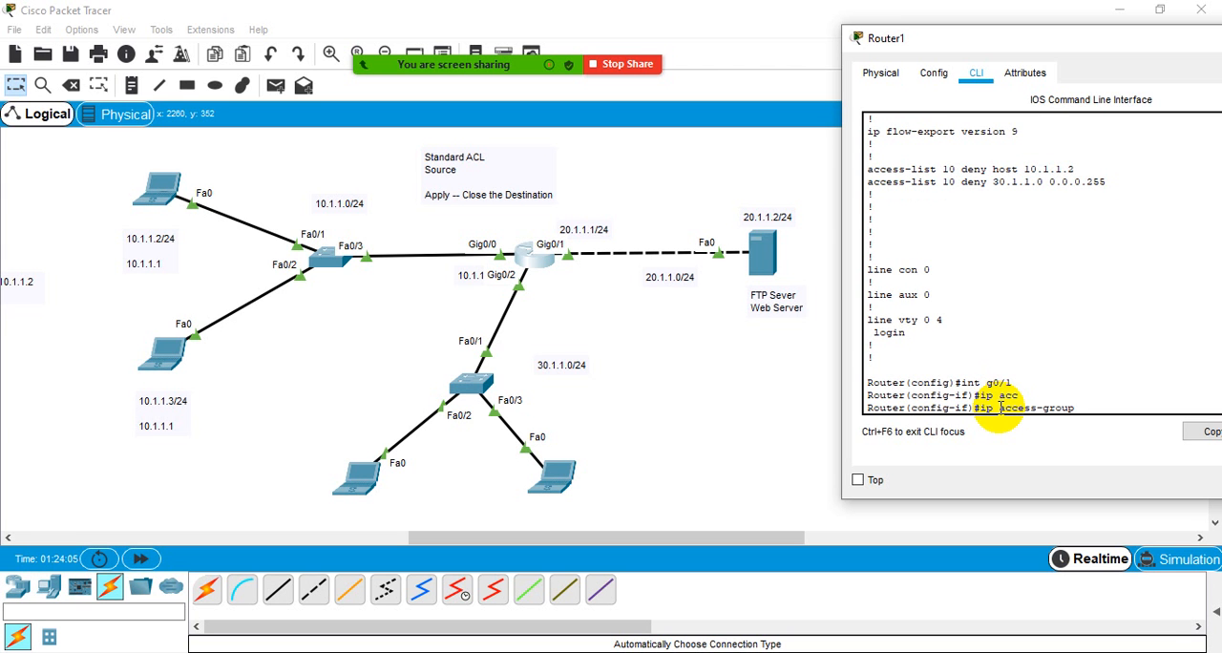
type("?")
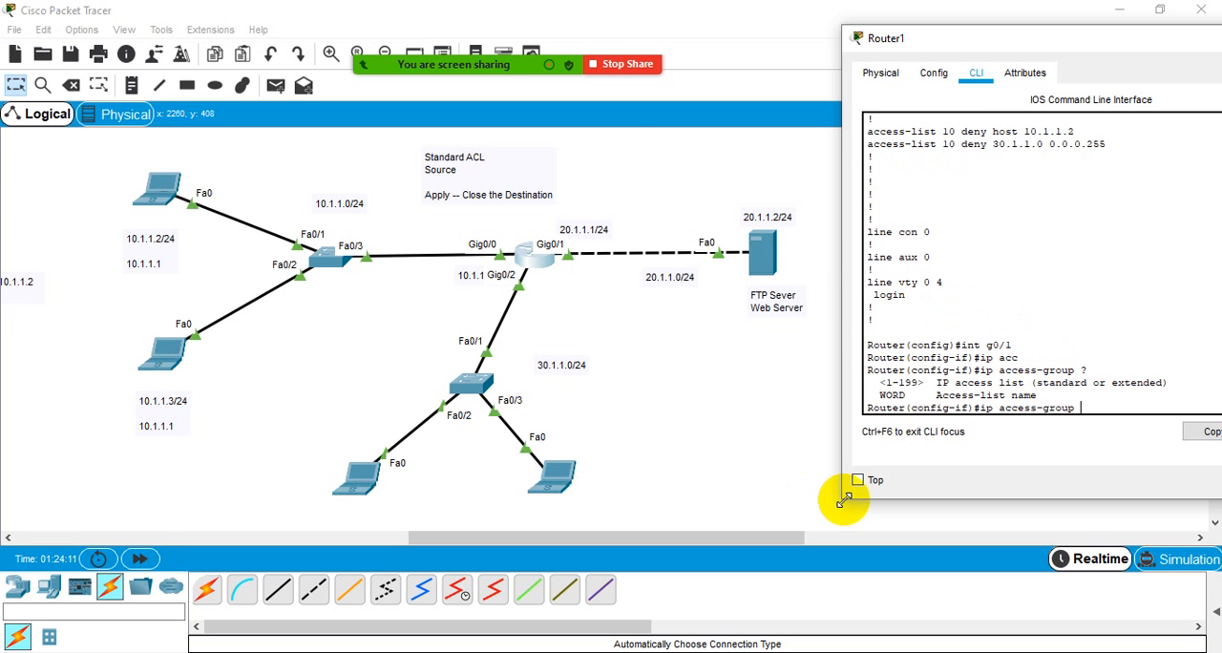
- Add access list number 10 to the ip access-group command, comparing it with the deny entries, and query the help for the direction options
left_click_drag(844, 497, 559, 540)
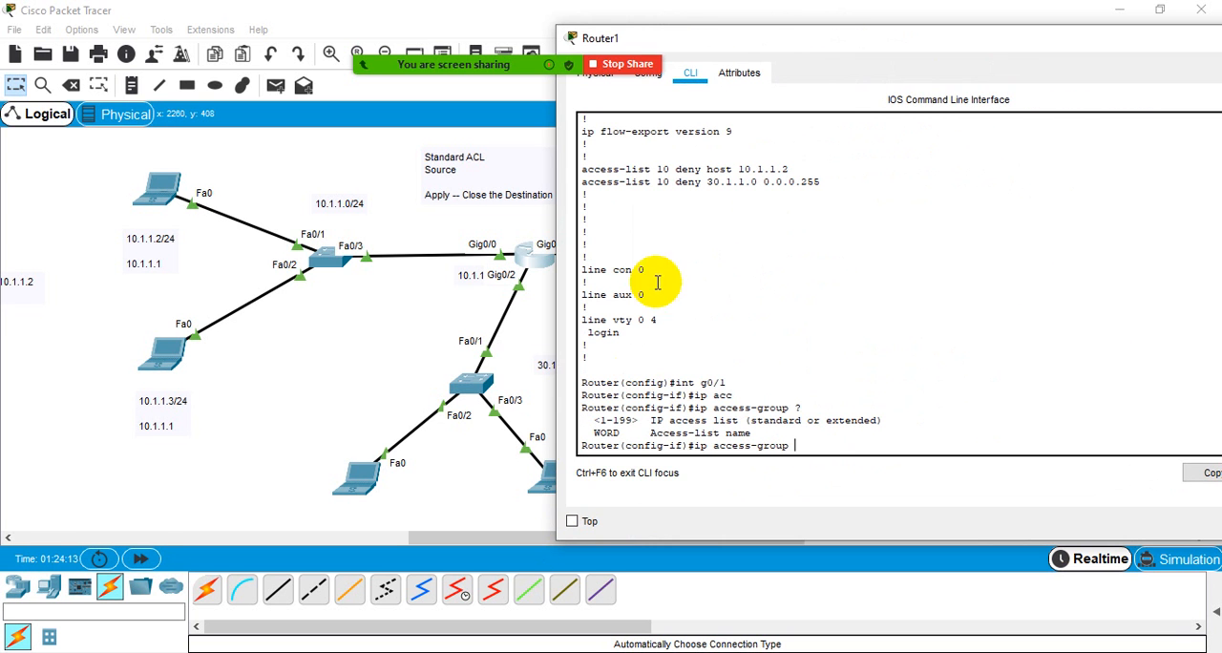
double_click(664, 170)
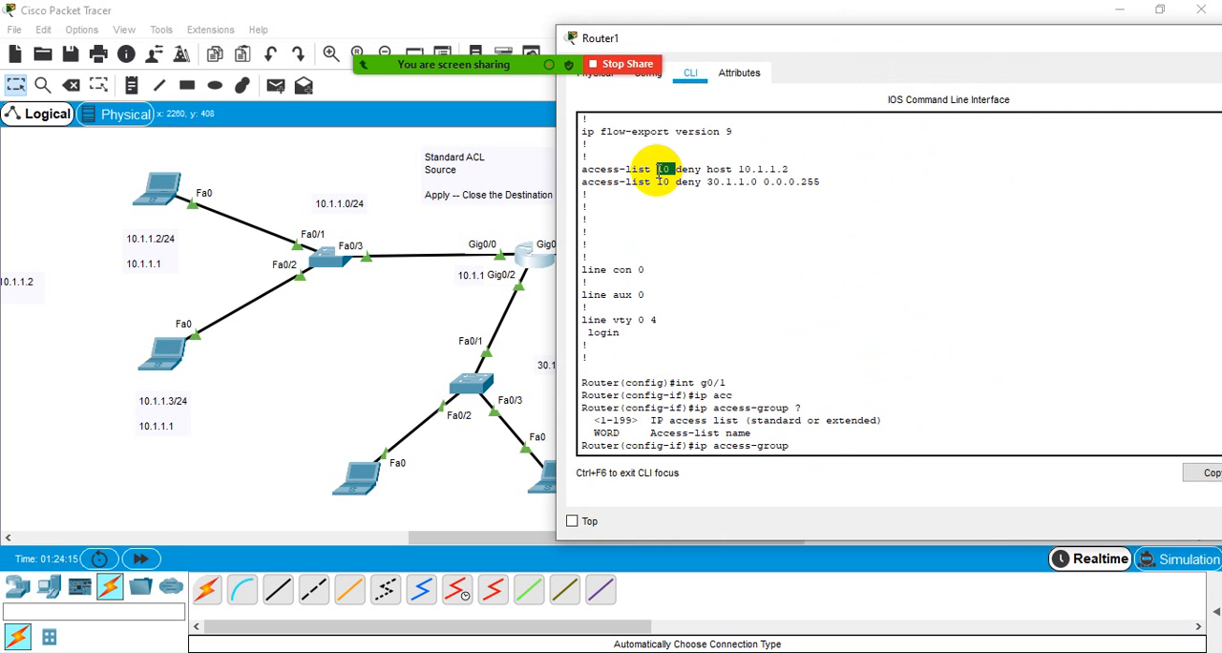
left_click(664, 170)
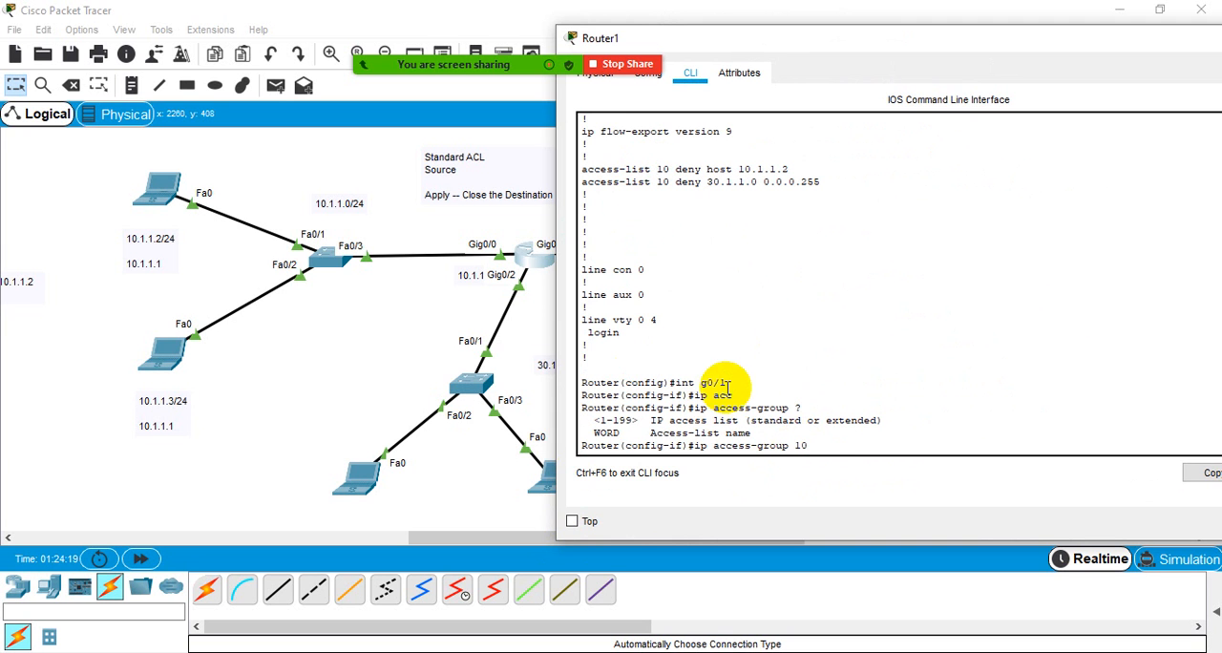
triple_click(770, 381)
double_click(800, 446)
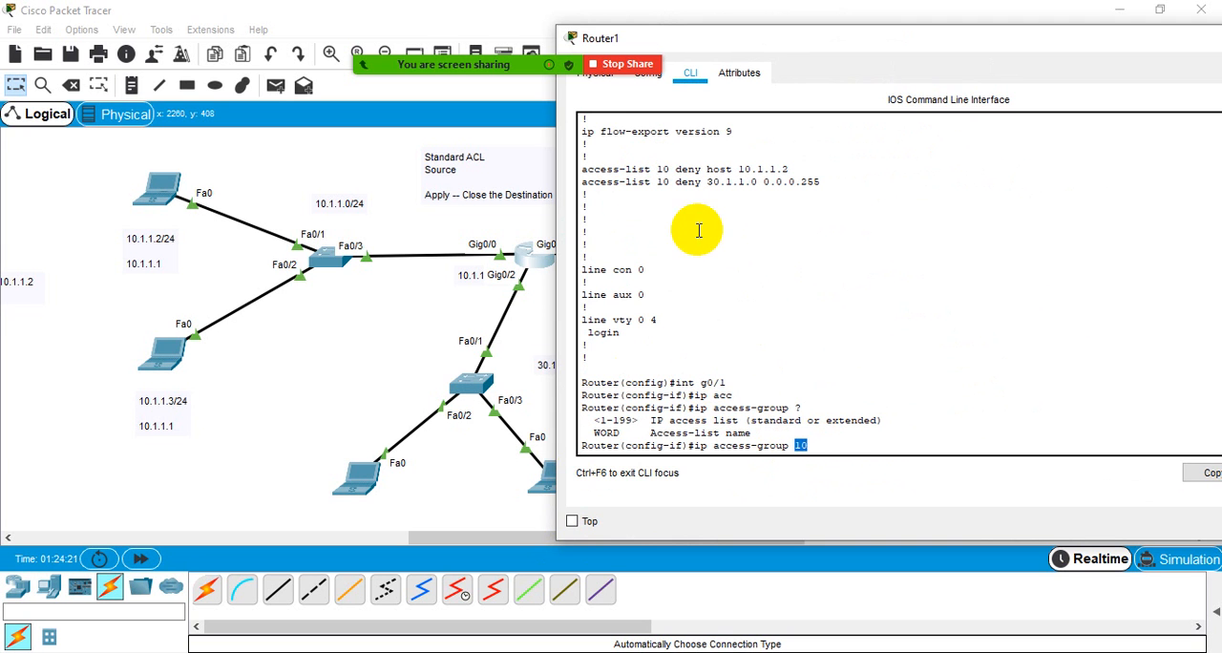
left_click_drag(619, 170, 819, 186)
left_click(811, 186)
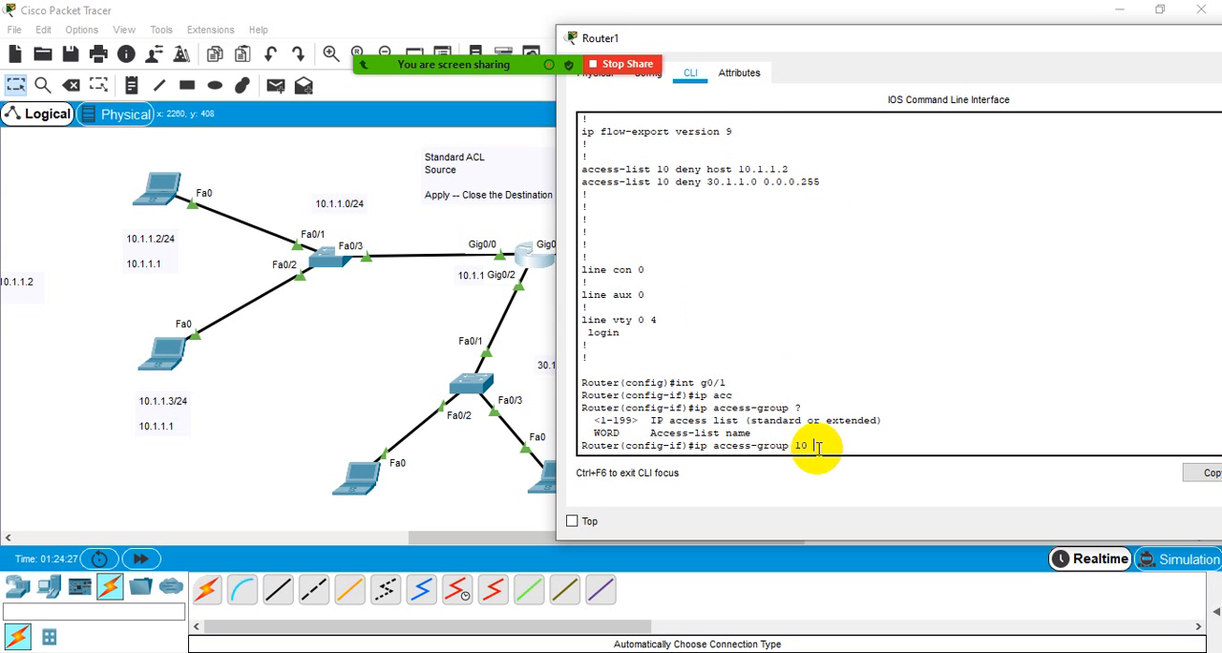
type("?")
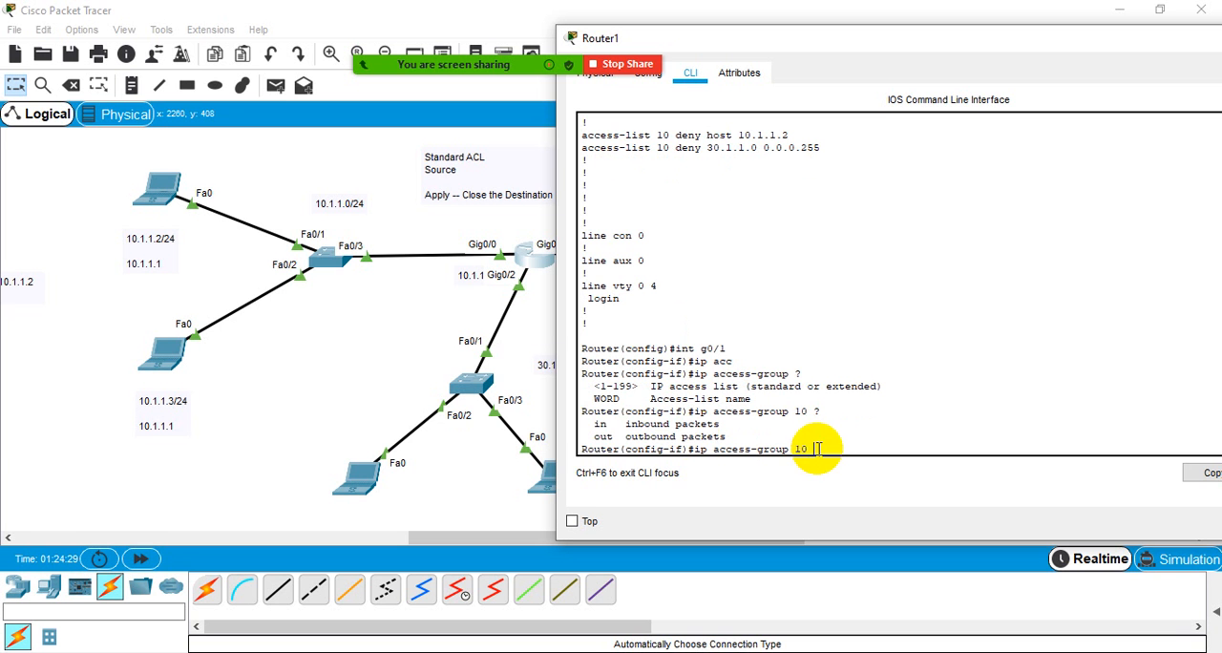
double_click(603, 437)
- Apply access list 10 to interface g0/1 in the out direction after checking the traffic path to the server in the topology
left_click_drag(756, 48, 936, 50)
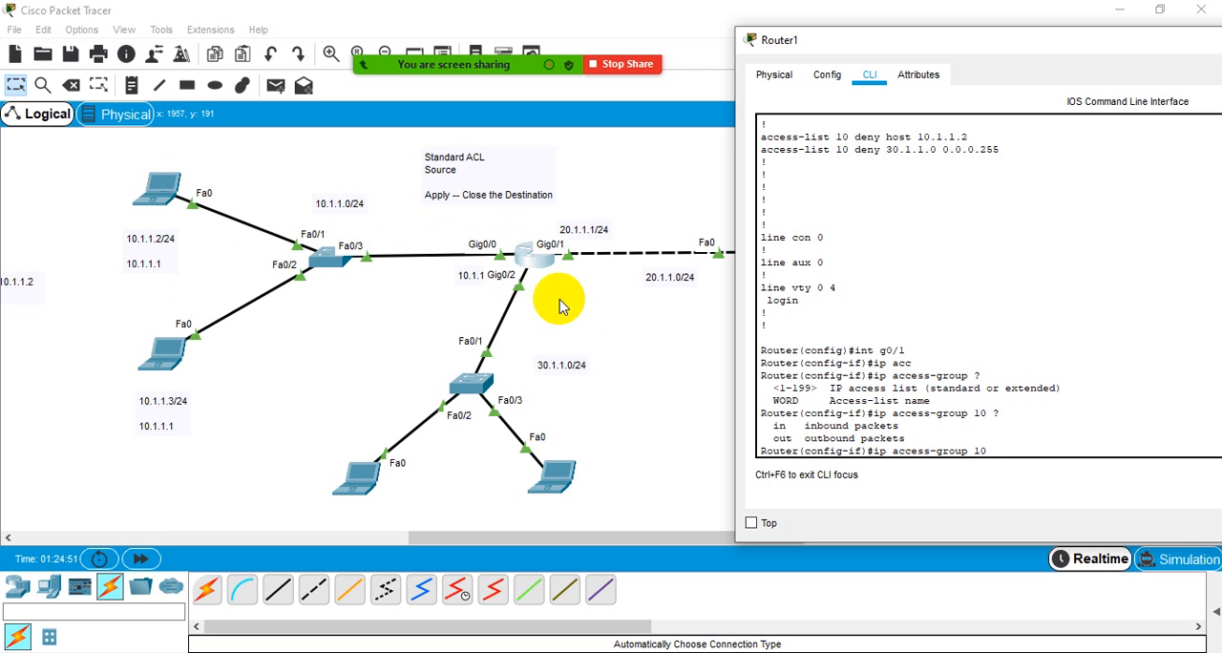
left_click(623, 202)
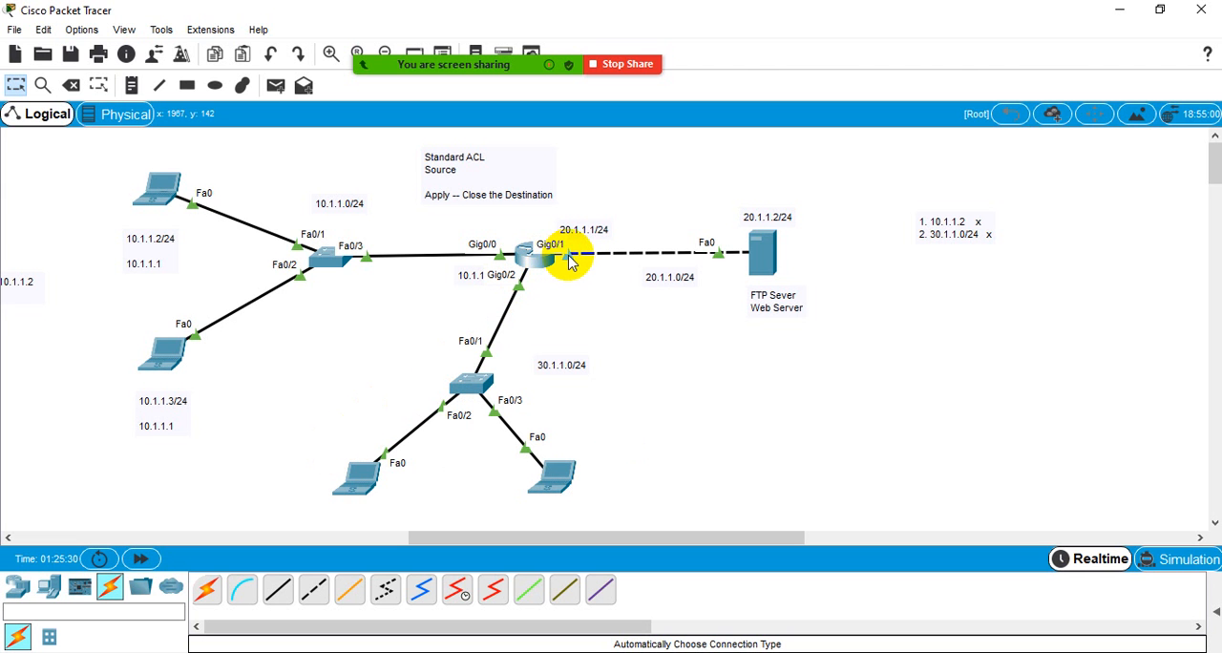
left_click(535, 256)
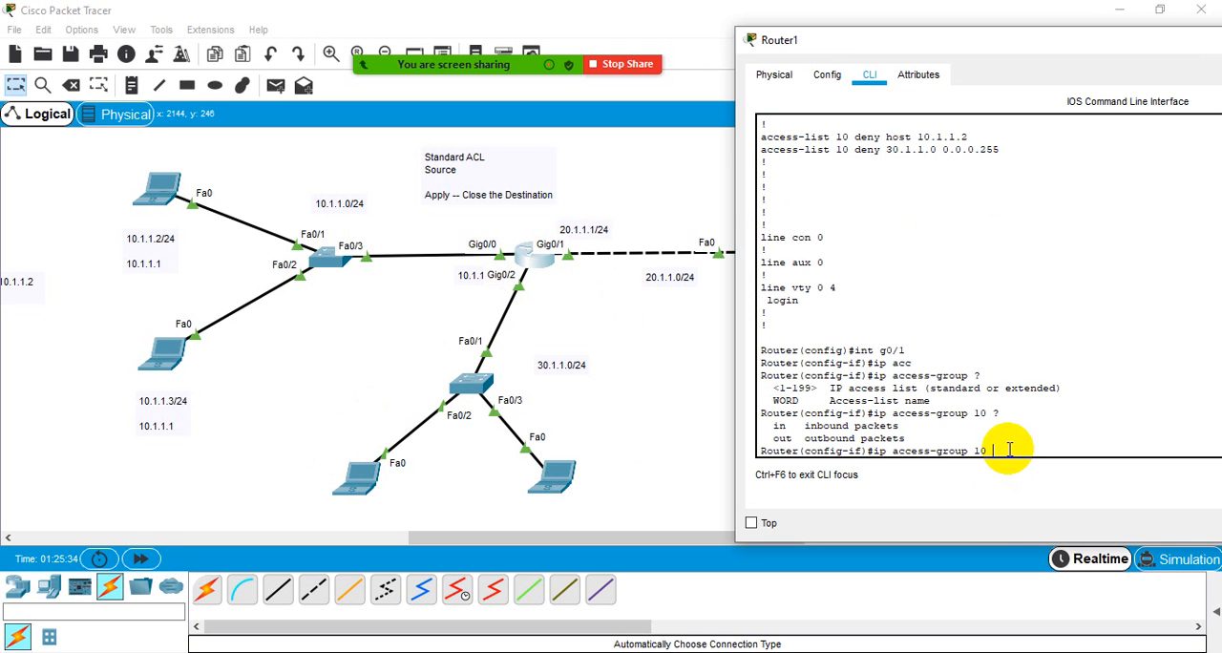
type("out")
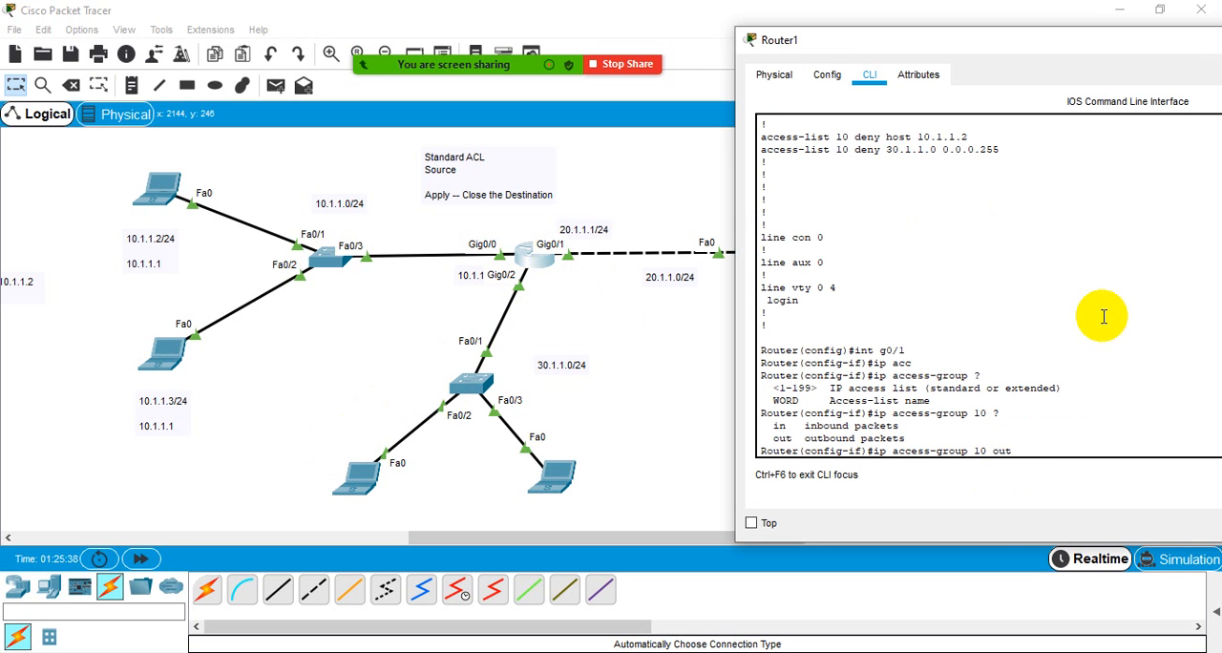
key("Return")
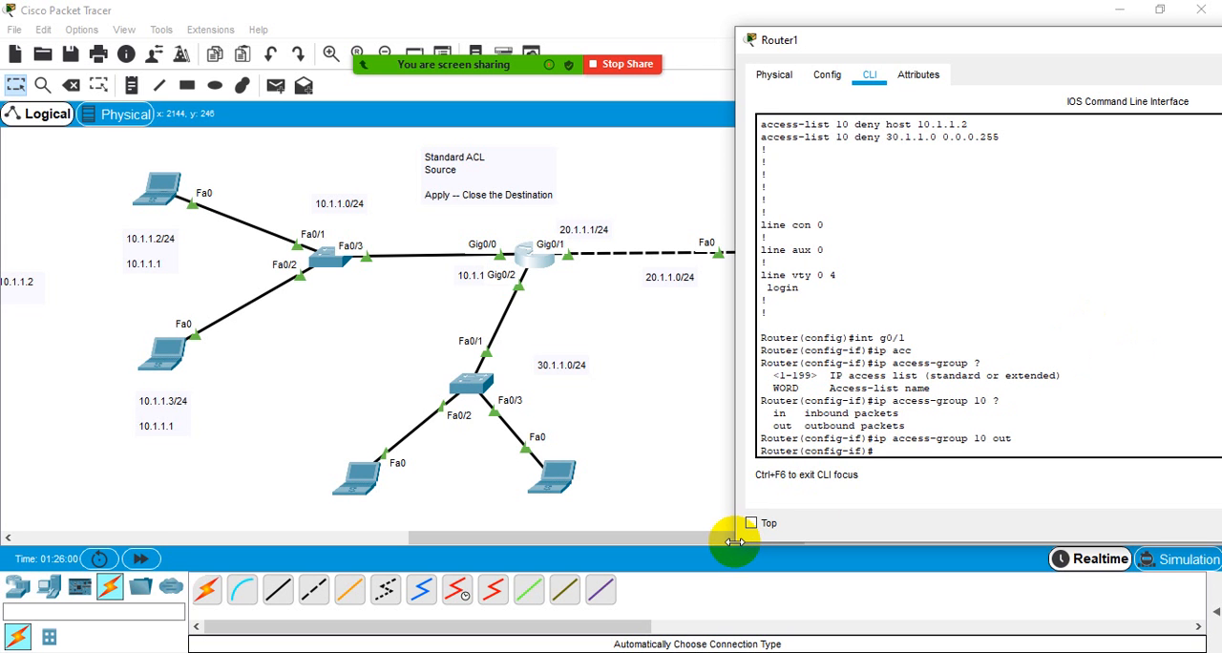
left_click_drag(734, 531, 741, 476)
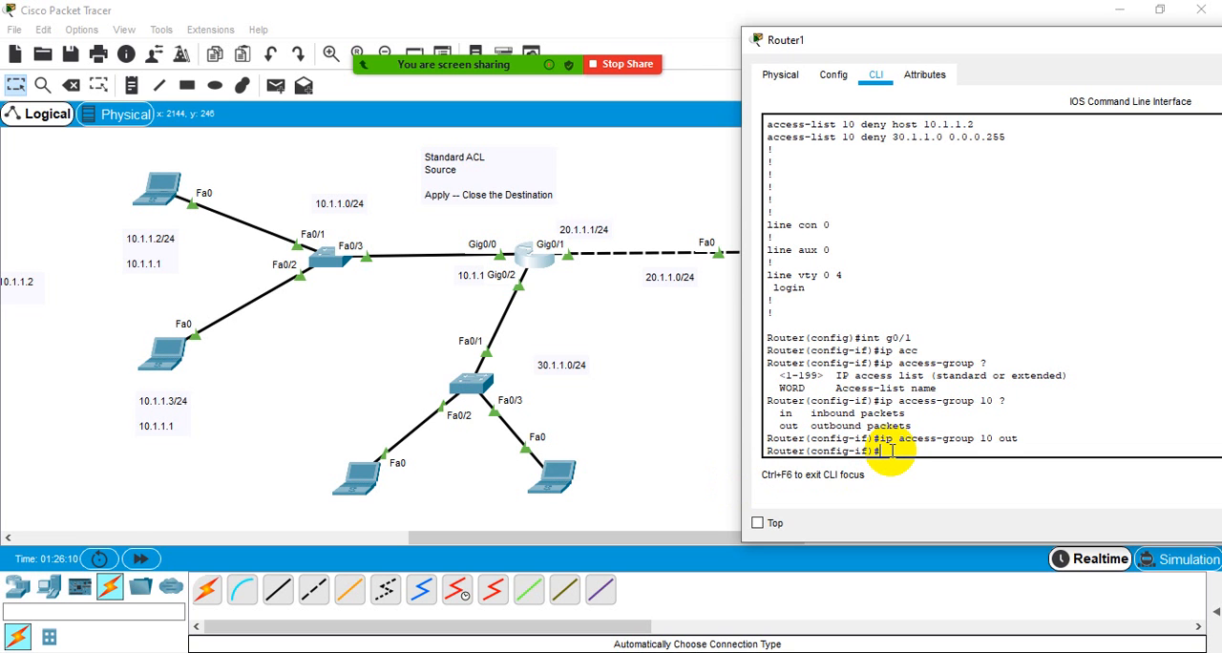
left_click_drag(980, 438, 993, 438)
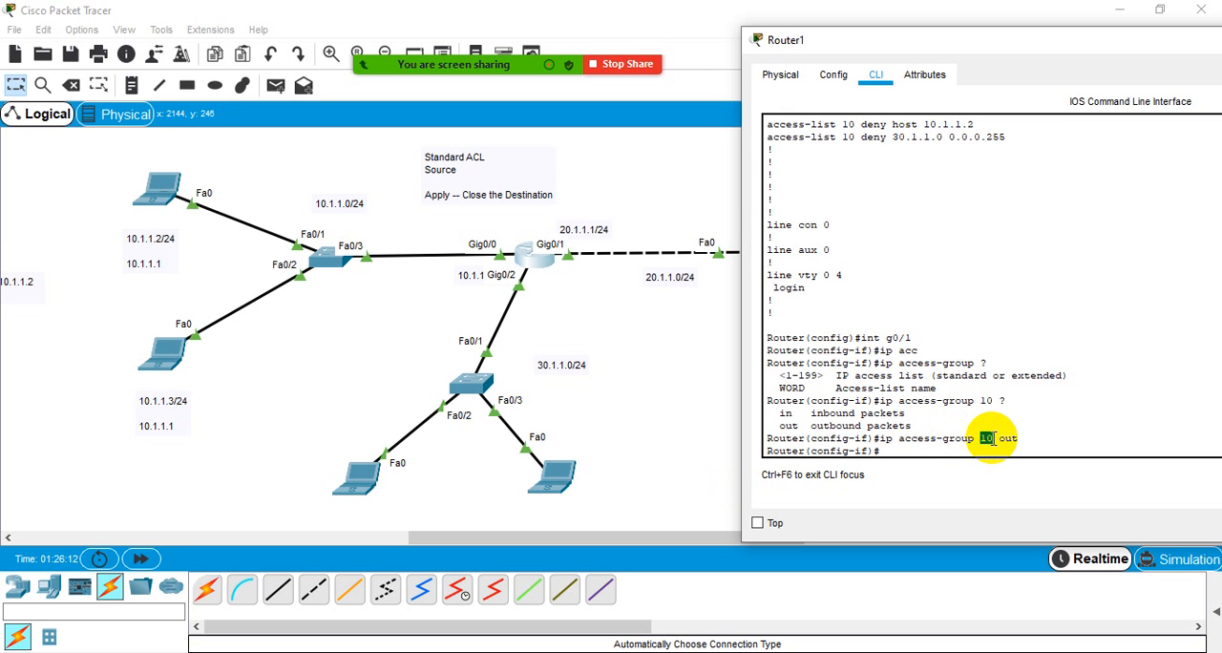
- Compare the number in the applied ip access-group command with the two access-list 10 deny entries and the g0/1 interface line
left_click(993, 438)
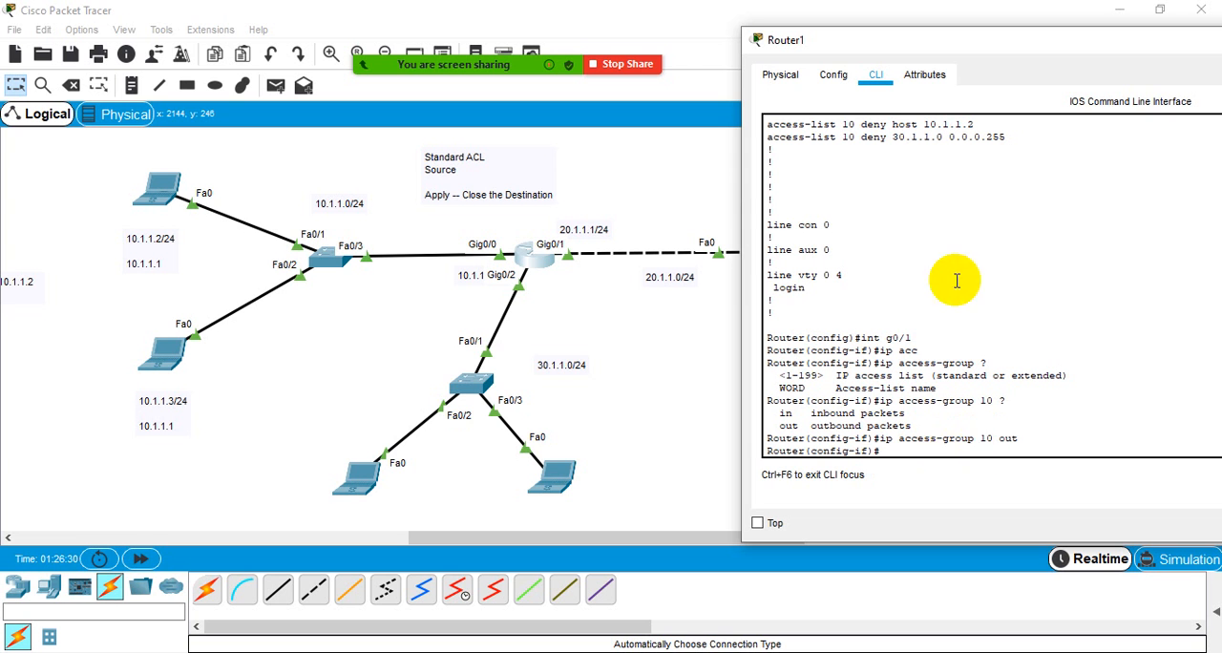
double_click(848, 124)
double_click(849, 136)
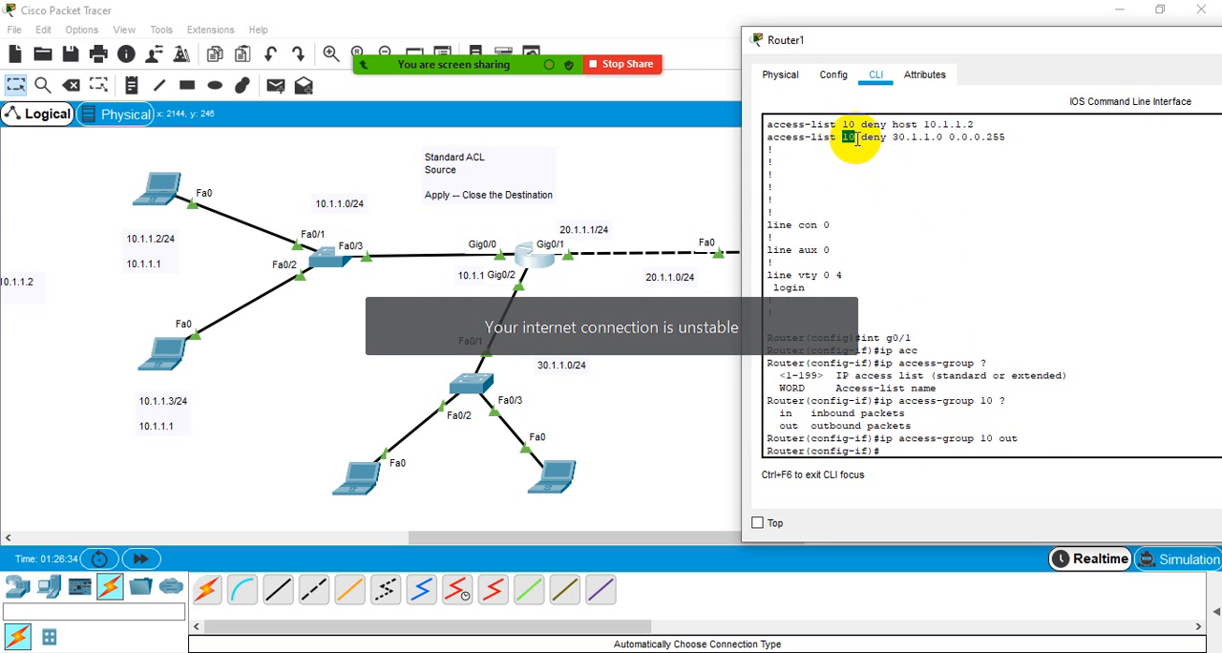
left_click(984, 445)
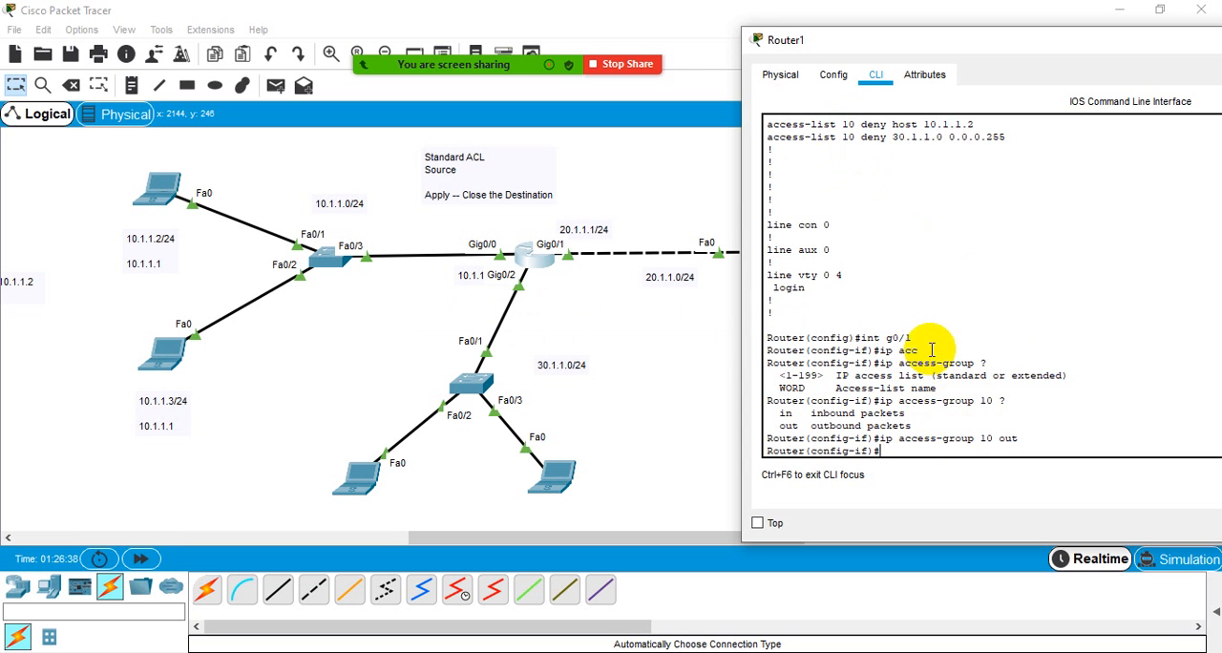
left_click_drag(912, 337, 765, 337)
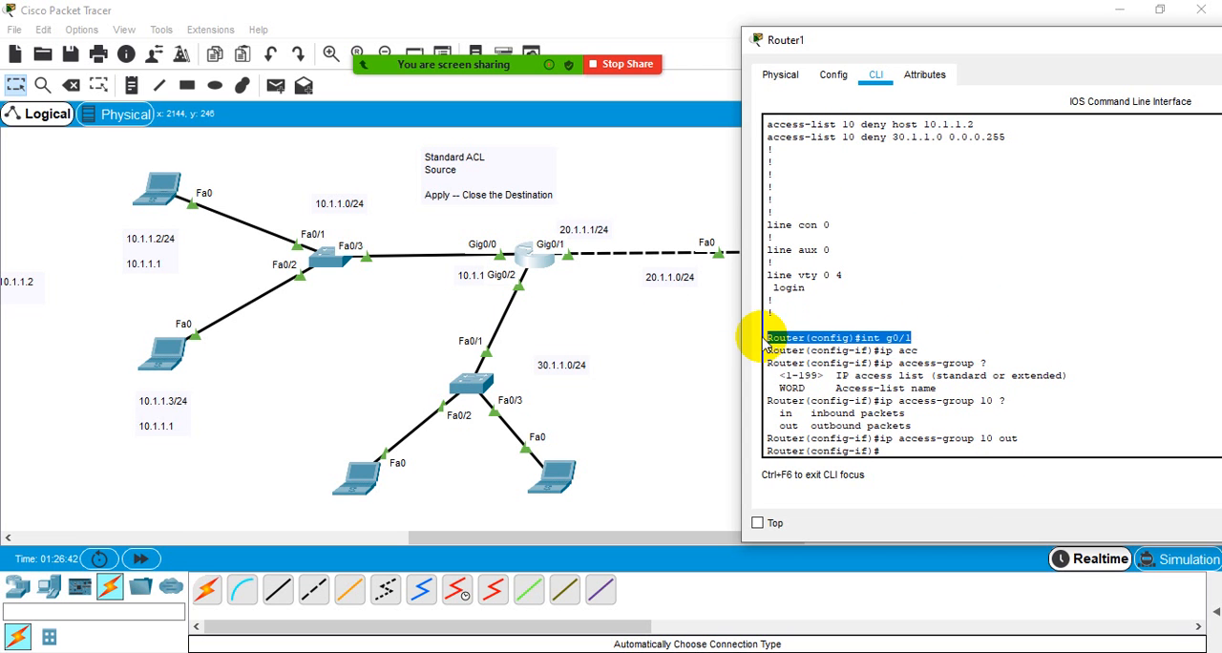
left_click(912, 338)
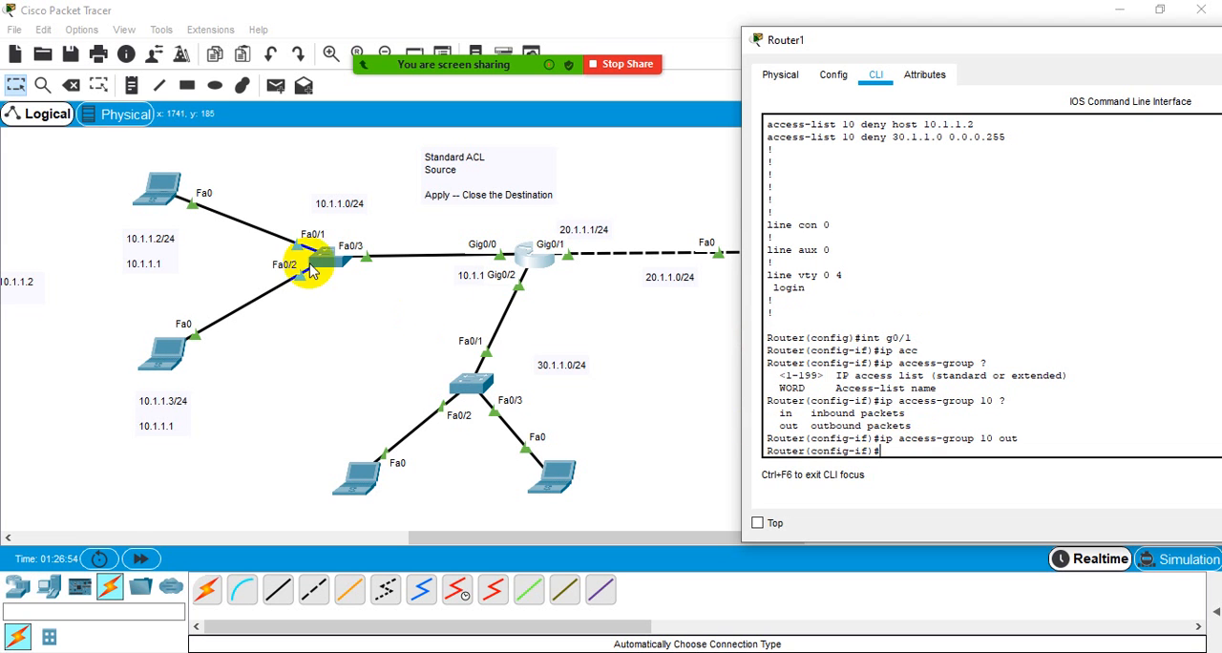
- Ping the server at 20.1.1.2 from the command prompt of the 10.1.1.3 laptop, keeping the topology in view
left_click(164, 368)
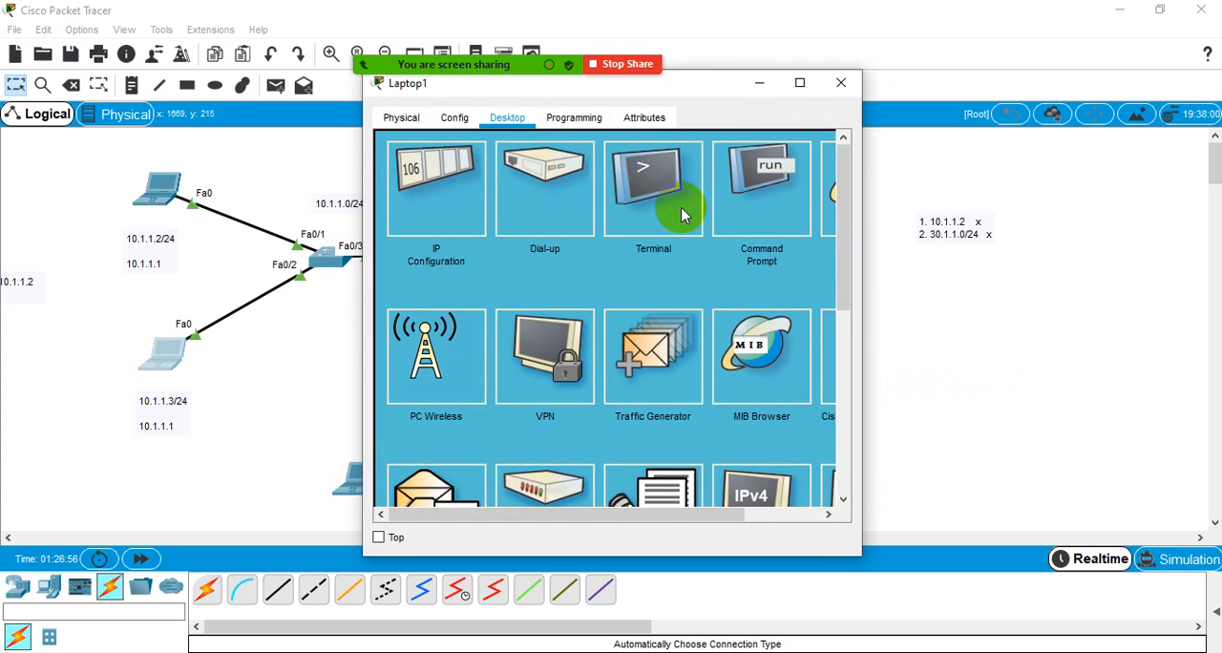
left_click(764, 171)
left_click_drag(612, 96, 1046, 114)
left_click(951, 260)
type("ping")
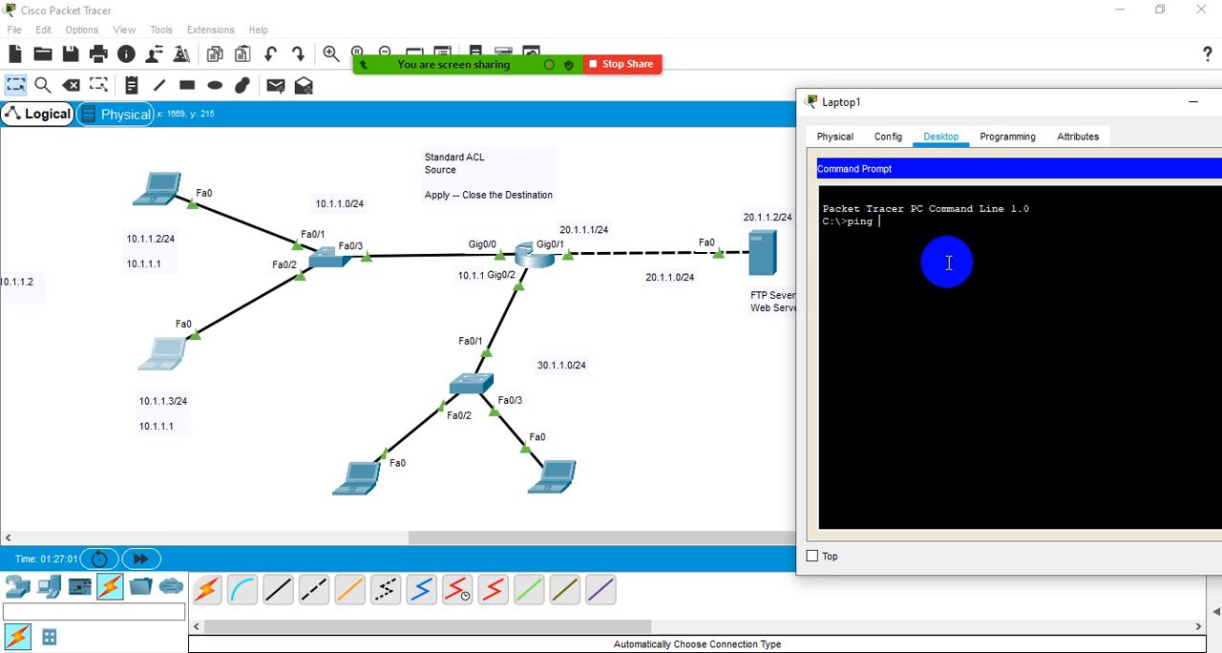
type(" 20.1.1.2")
key("Return")
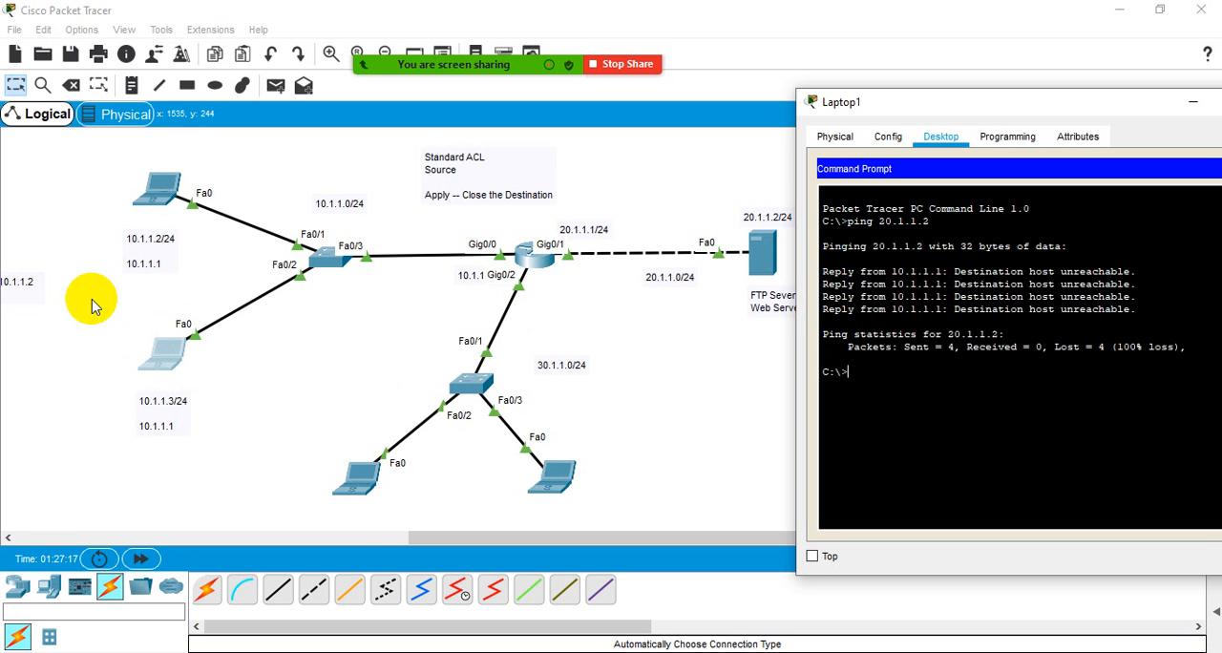
- Check the running ping output in the command prompt of the 10.1.1.2 laptop and close its window
left_click(156, 187)
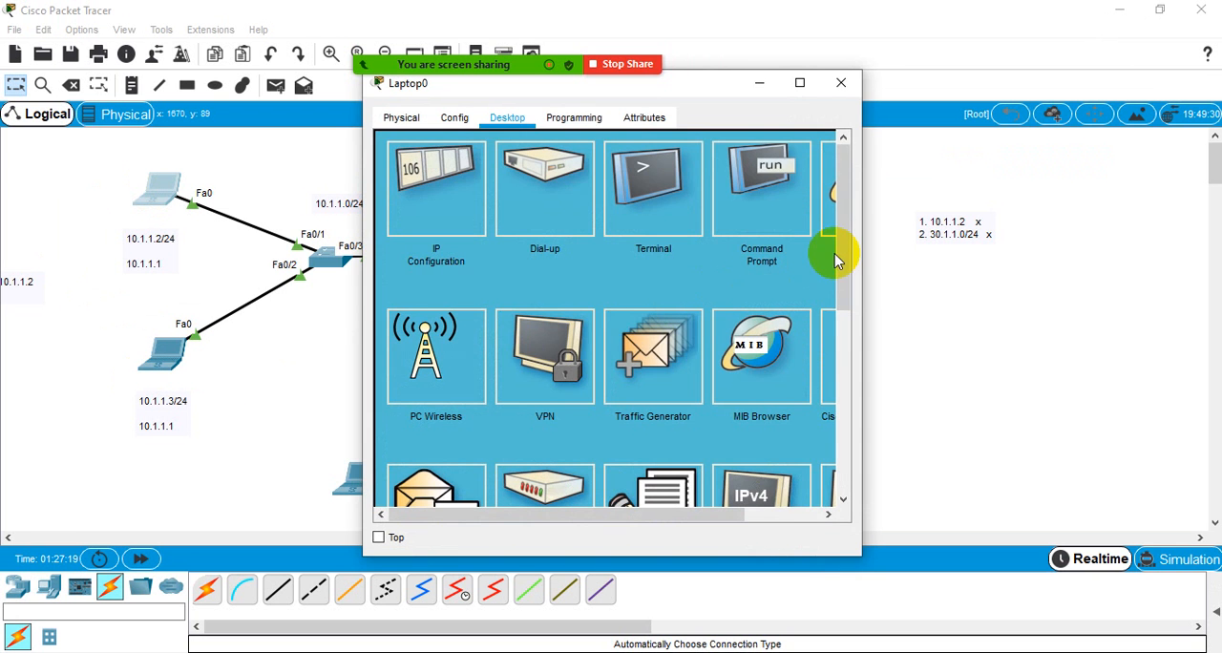
left_click(754, 177)
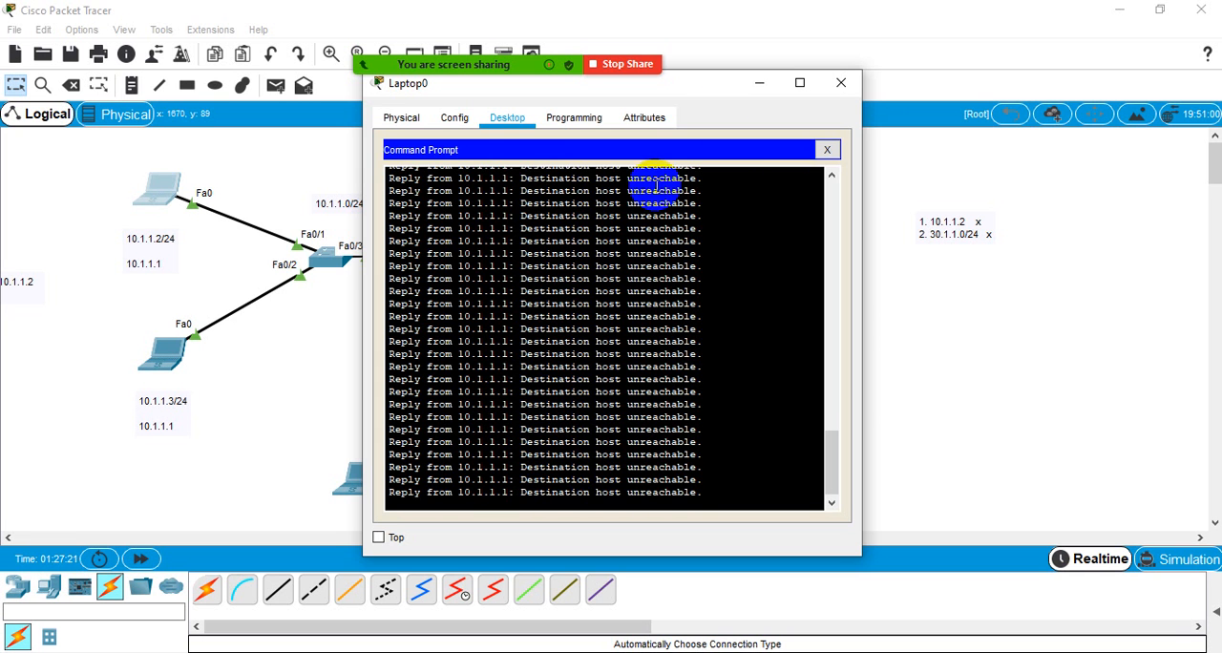
left_click(840, 84)
- Ping 20.1.1.2 from the command prompt of Laptop2 in the 30.1.1.0/24 network and close its window
left_click(361, 488)
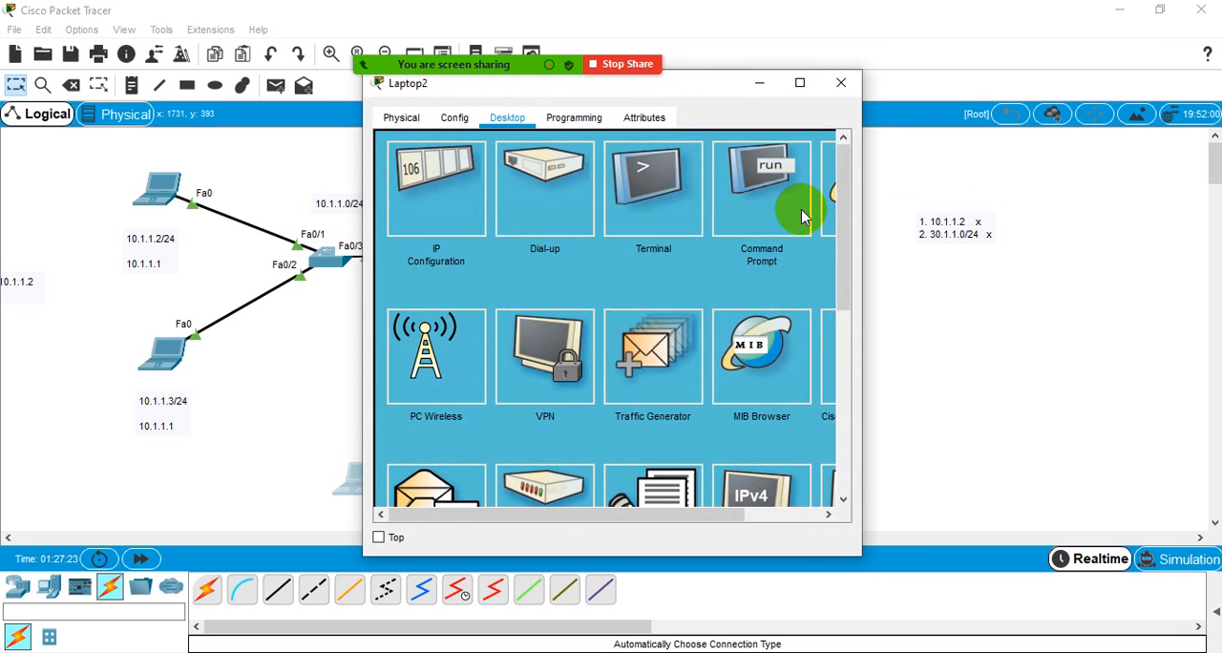
left_click(794, 204)
type("pi")
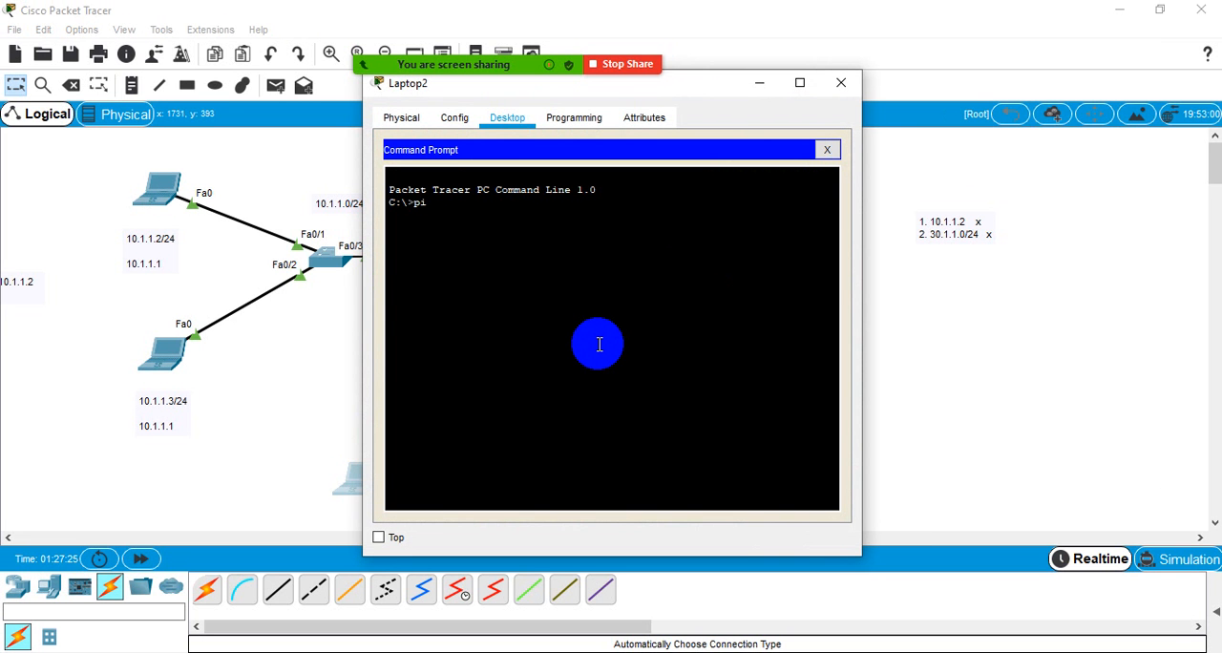
type("ng 20.1.1.2")
key("Return")
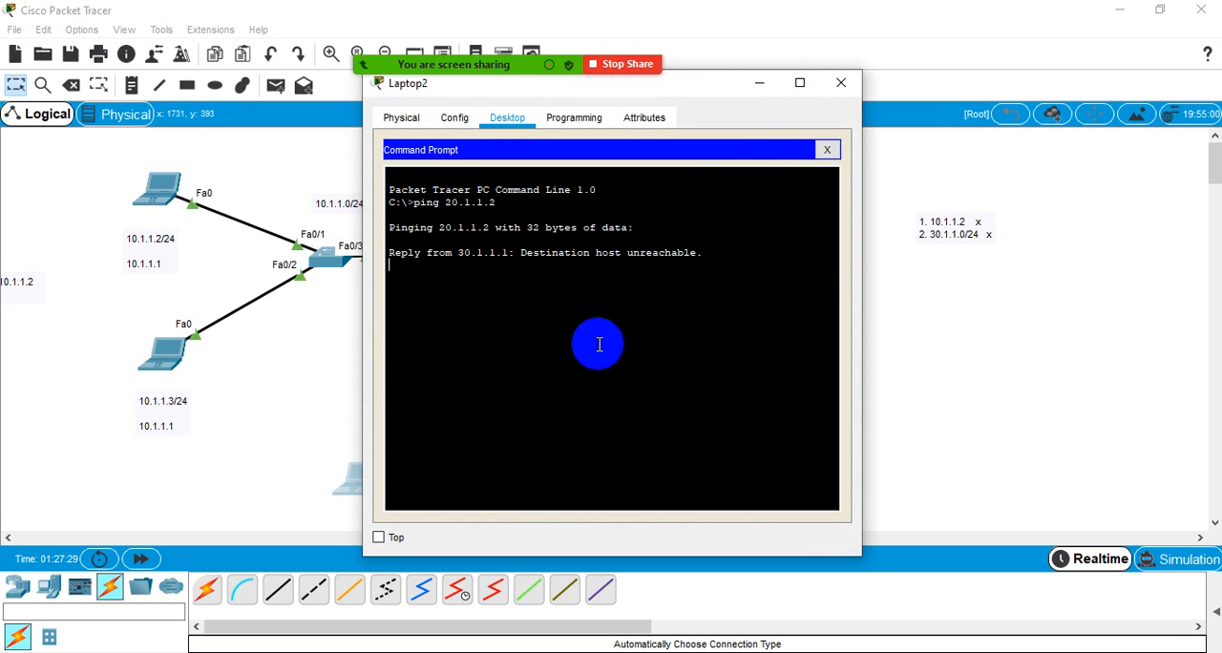
left_click(839, 84)
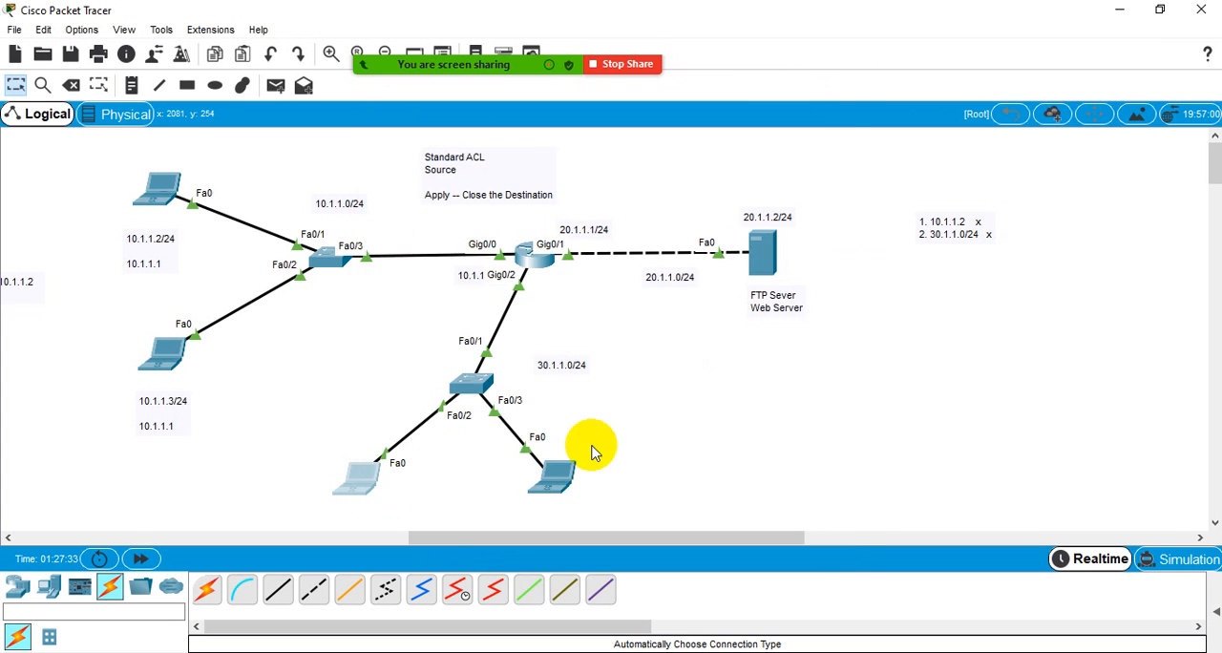
- Ping 20.1.1.2 from the command prompt of Laptop3 in the 30.1.1.0/24 network and close its window
left_click(560, 472)
left_click(750, 196)
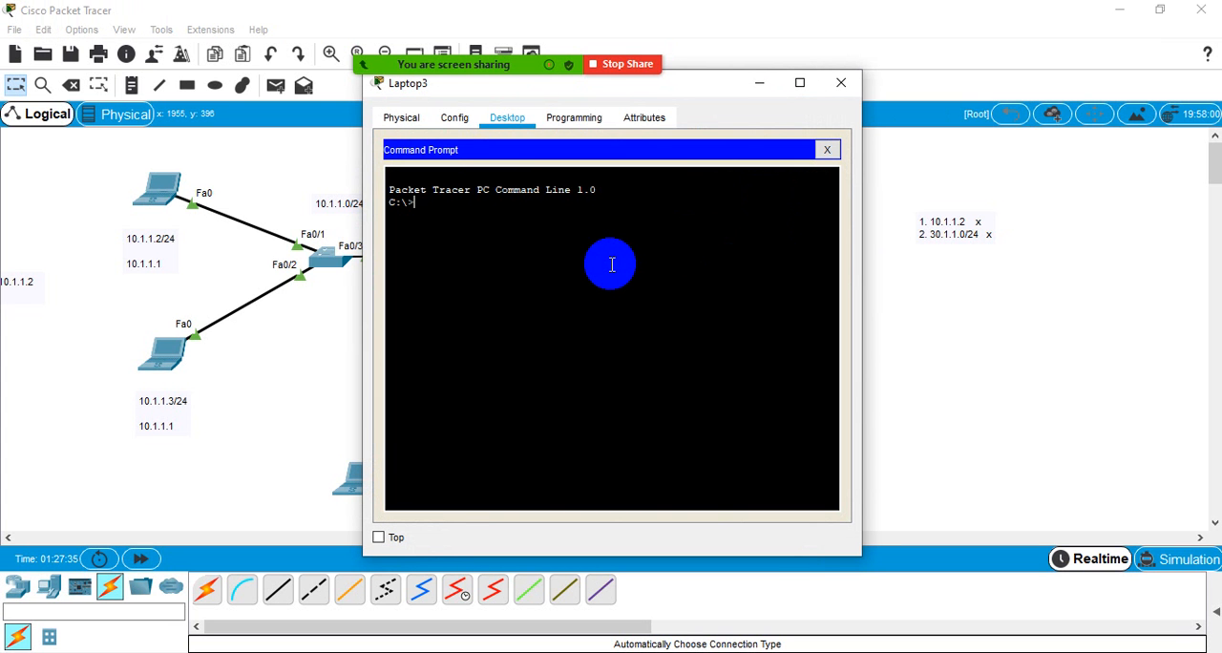
type("ping 20.1.1.2")
key("Return")
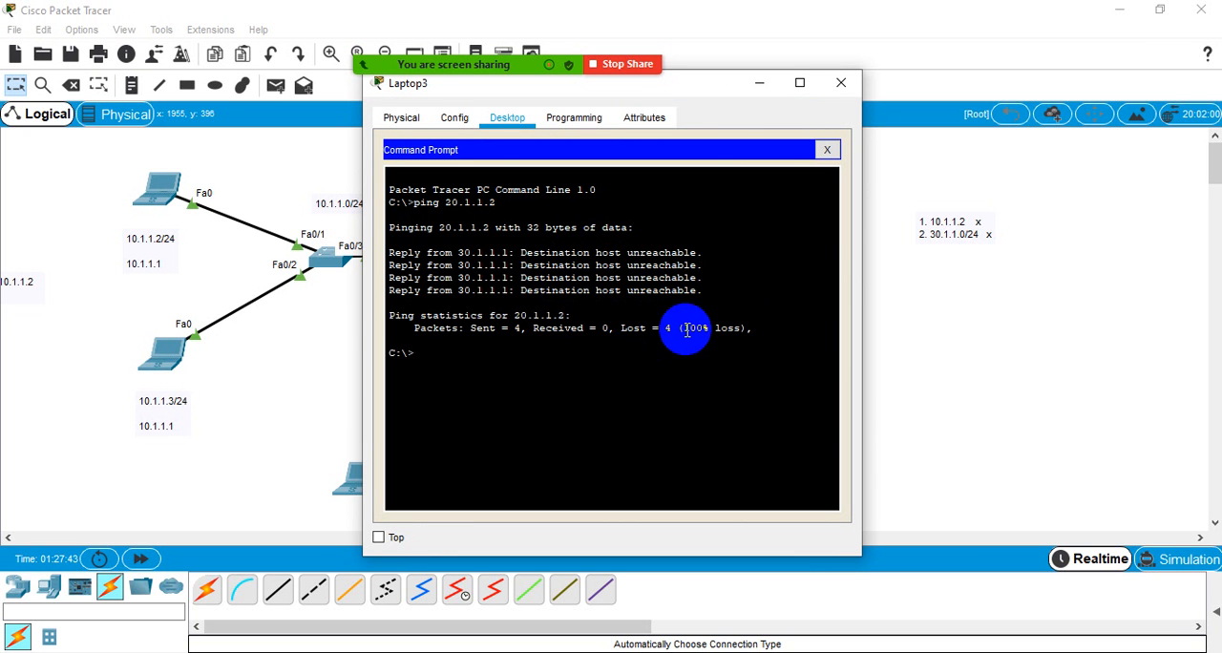
left_click(843, 82)
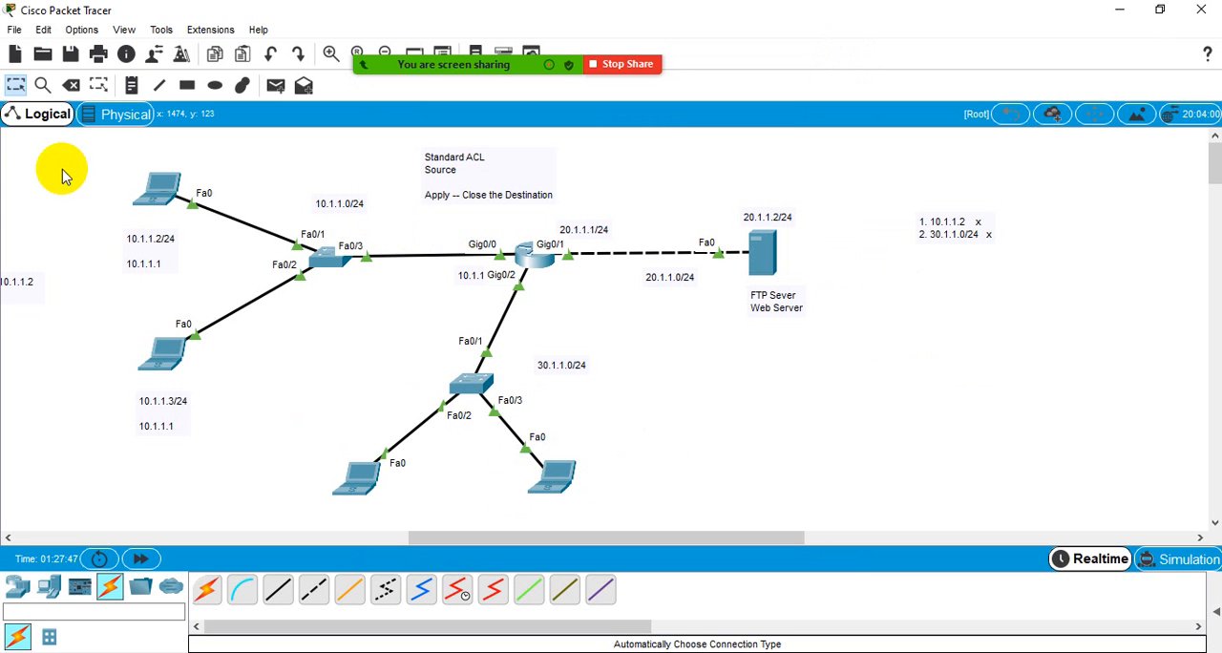
- Review the reply lines and packet-loss statistics of the 10.1.1.3 laptop's ping to the server
left_click(158, 355)
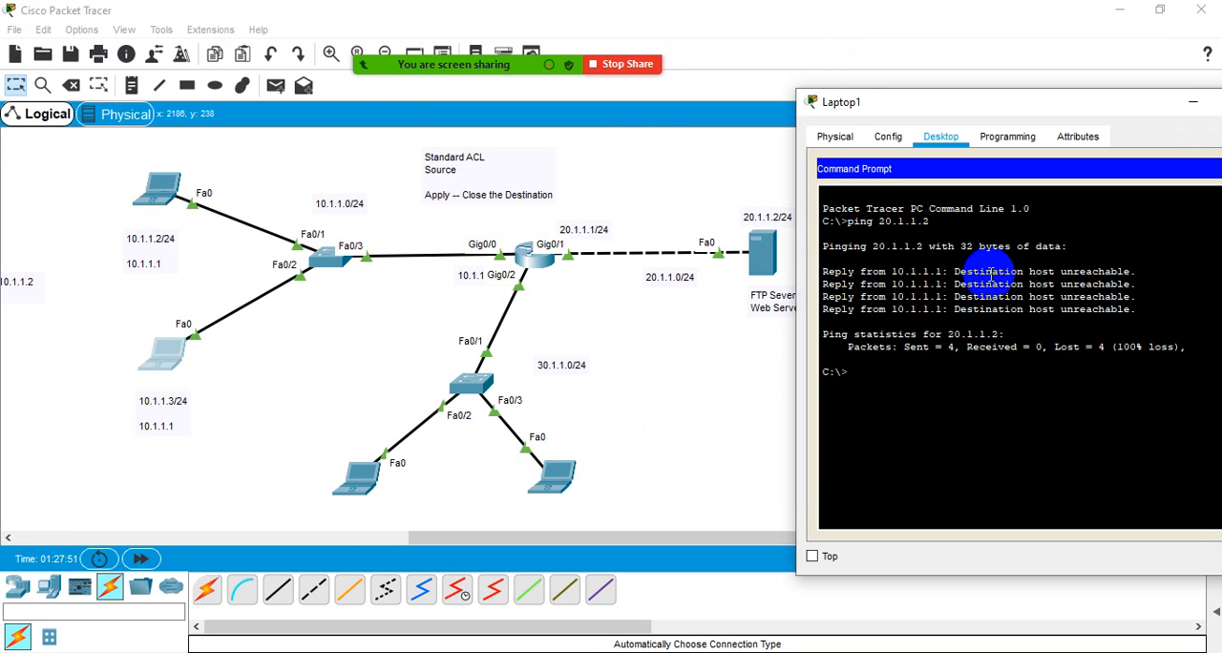
left_click_drag(993, 273, 1115, 273)
left_click_drag(1086, 346, 1187, 347)
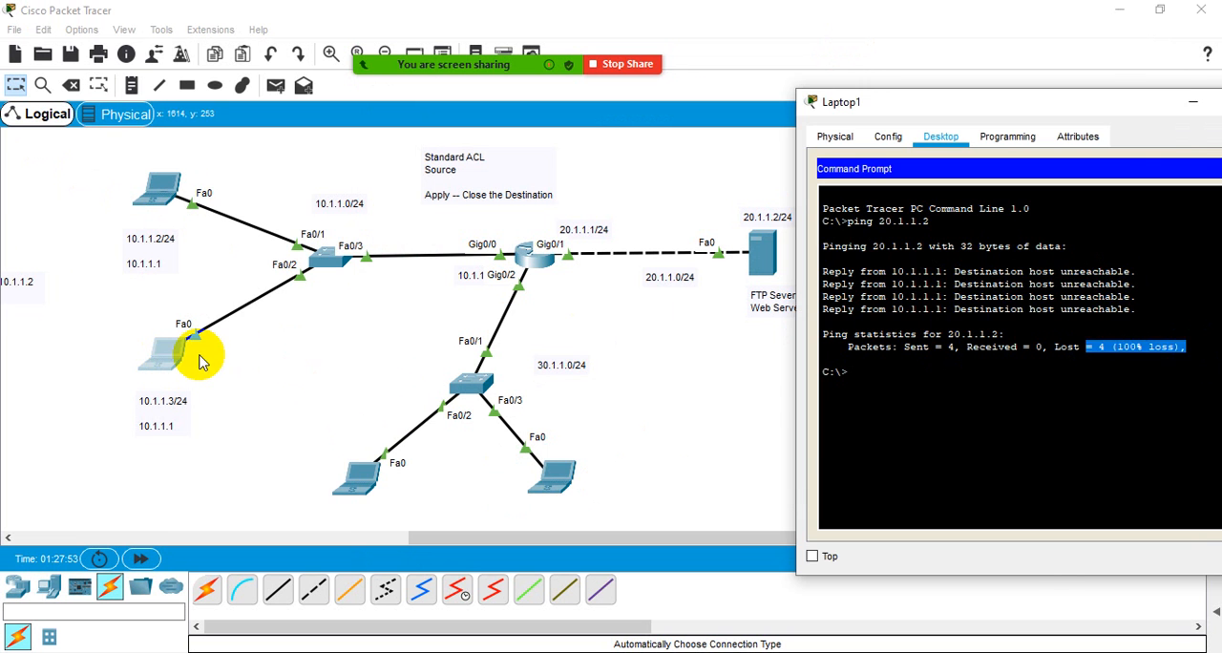
left_click(138, 325)
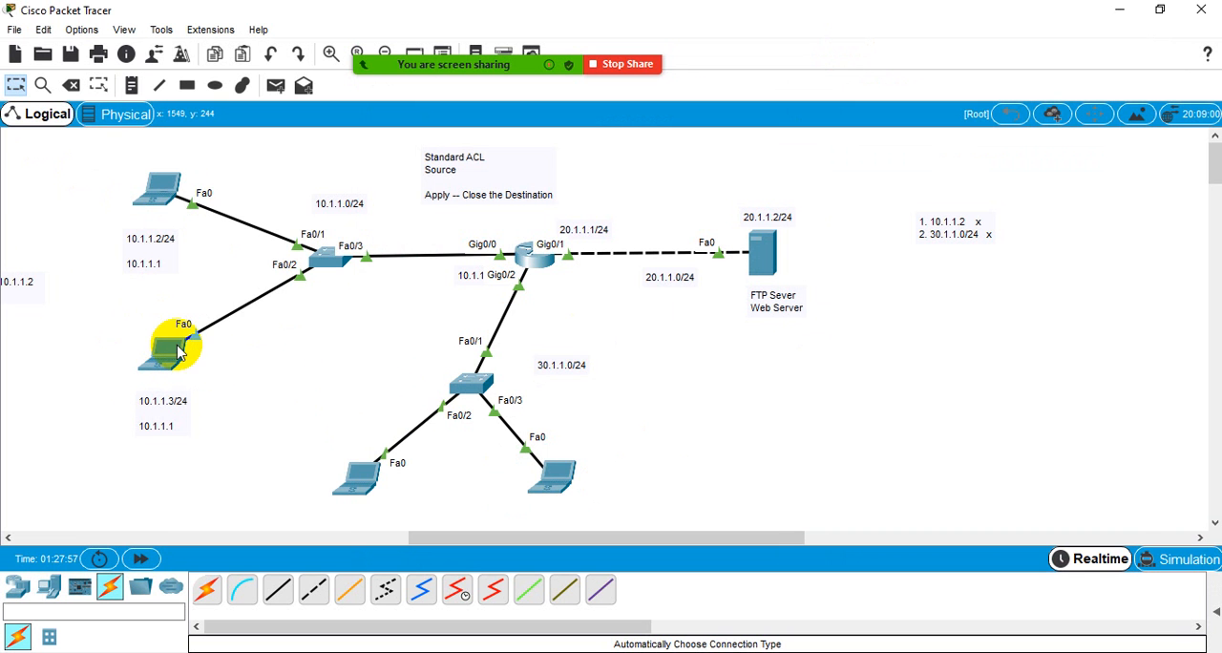
- Add a two-line note reading "SIP = 10.1.1.3" and "DIP" beside the 10.1.1.3 laptop and move it below the server
left_click(132, 86)
left_click(221, 370)
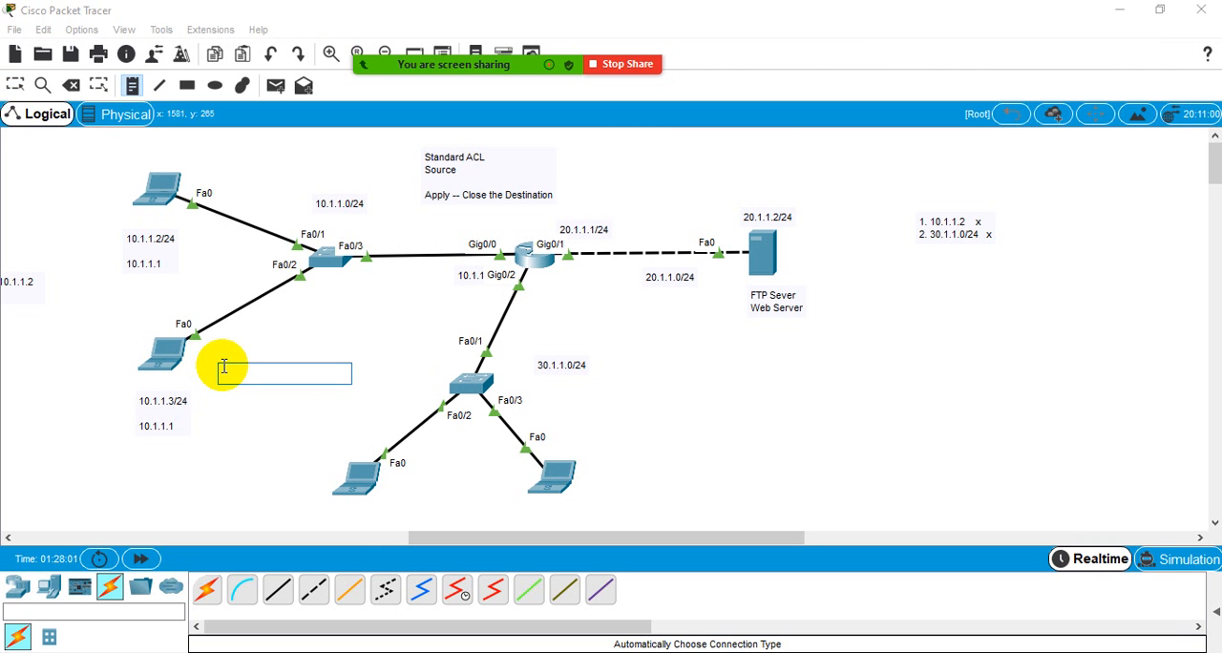
type("SIP =")
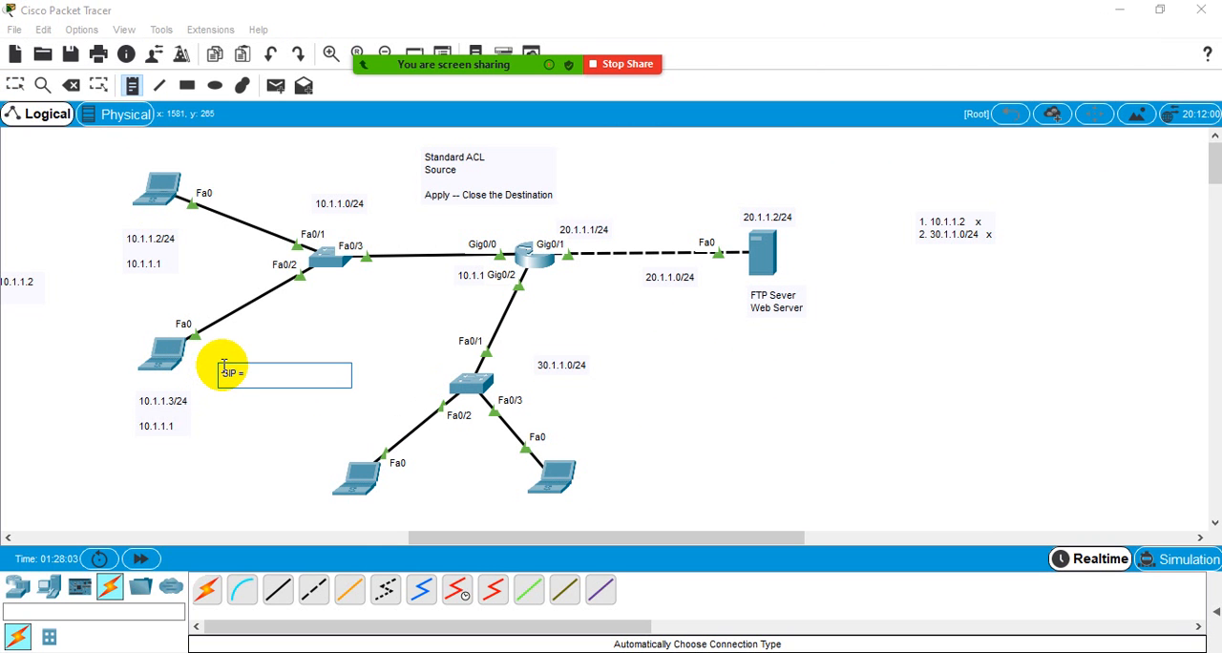
type(" 10.1.1.3")
key("Return")
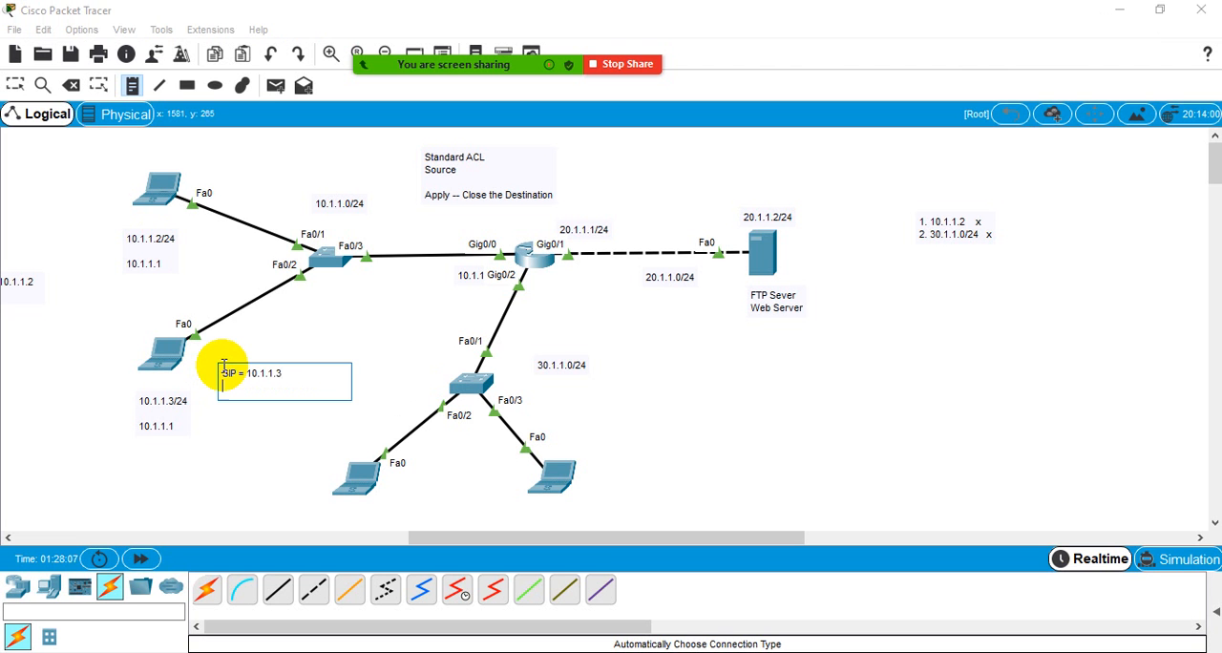
type("DIP")
left_click(14, 85)
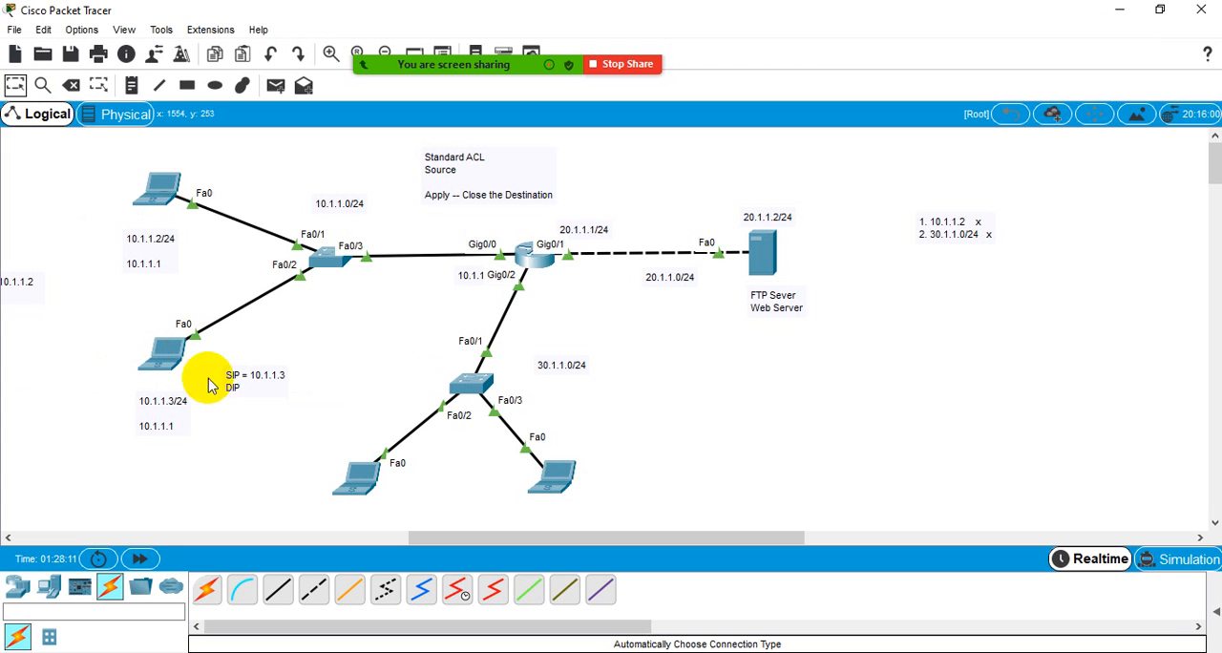
left_click_drag(210, 384, 790, 392)
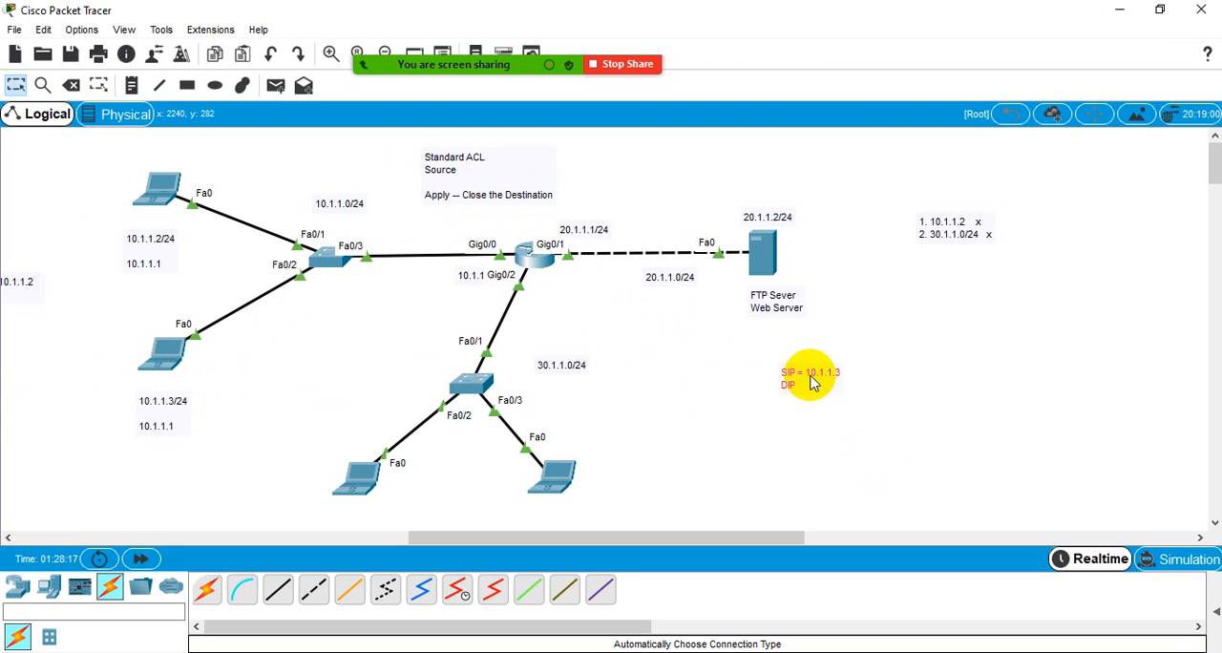
- Examine the two access-list 10 deny entries in Router1's running configuration and return to the topology
left_click(541, 270)
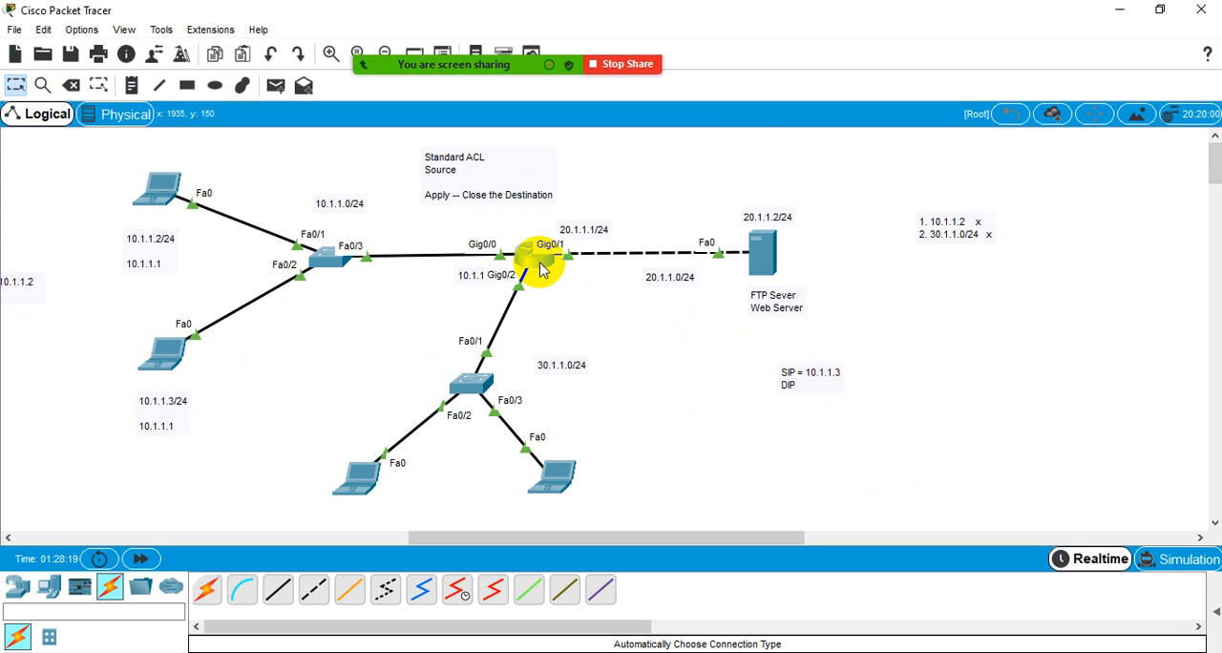
scroll(1067, 316, "up", 3)
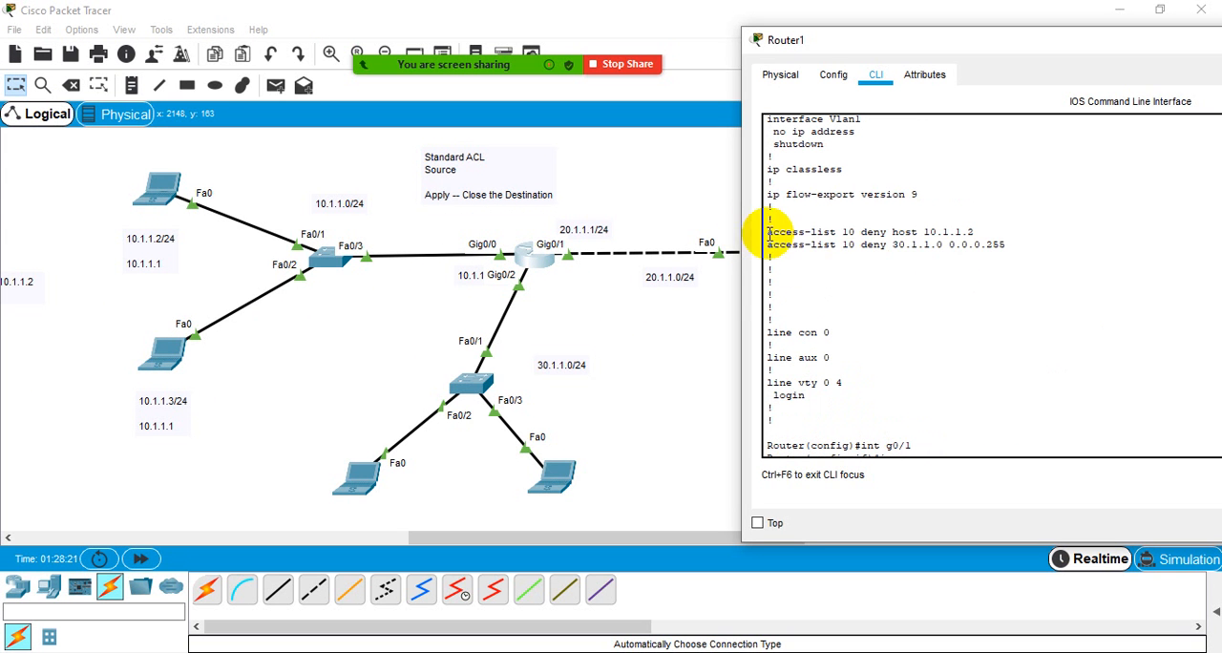
left_click_drag(770, 232, 742, 232)
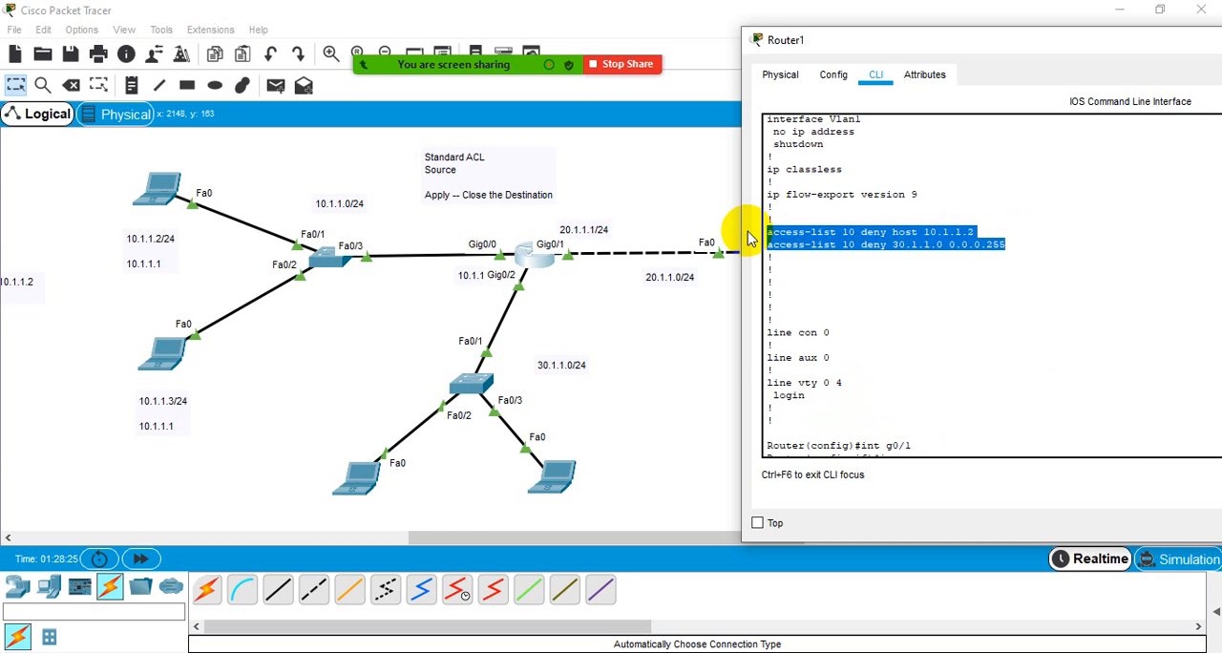
left_click(666, 222)
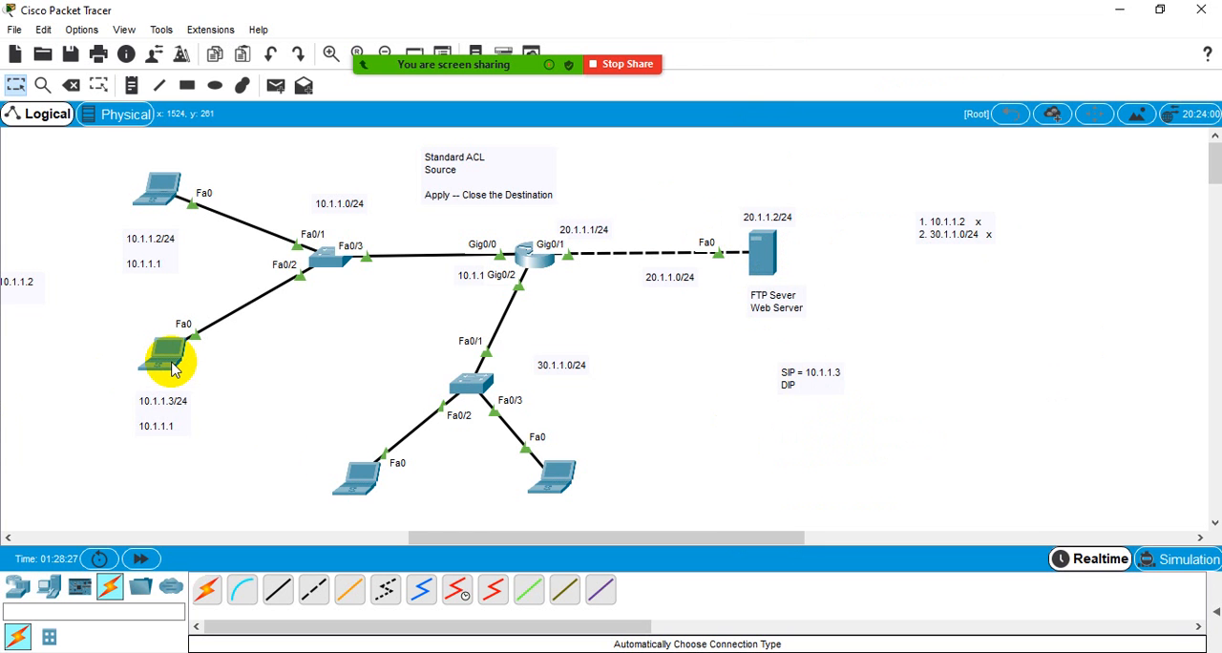
- Check the 10.1.1.3 laptop's address details and its earlier ping output again
mouse_move(175, 371)
left_click(161, 368)
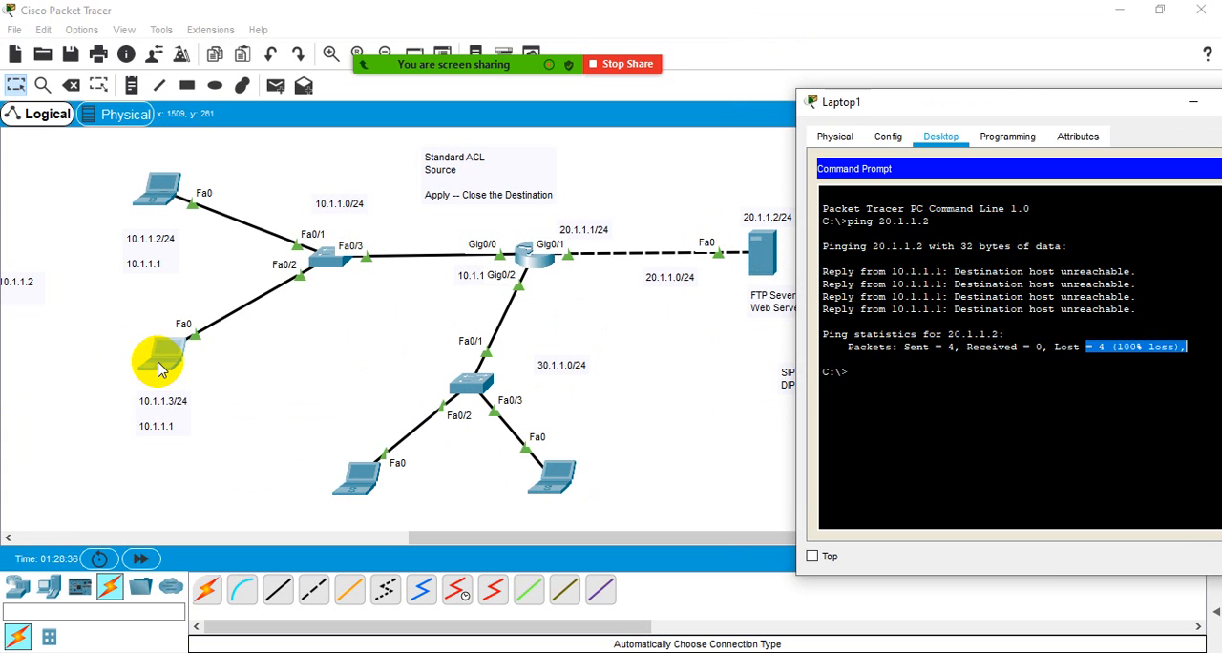
left_click(92, 337)
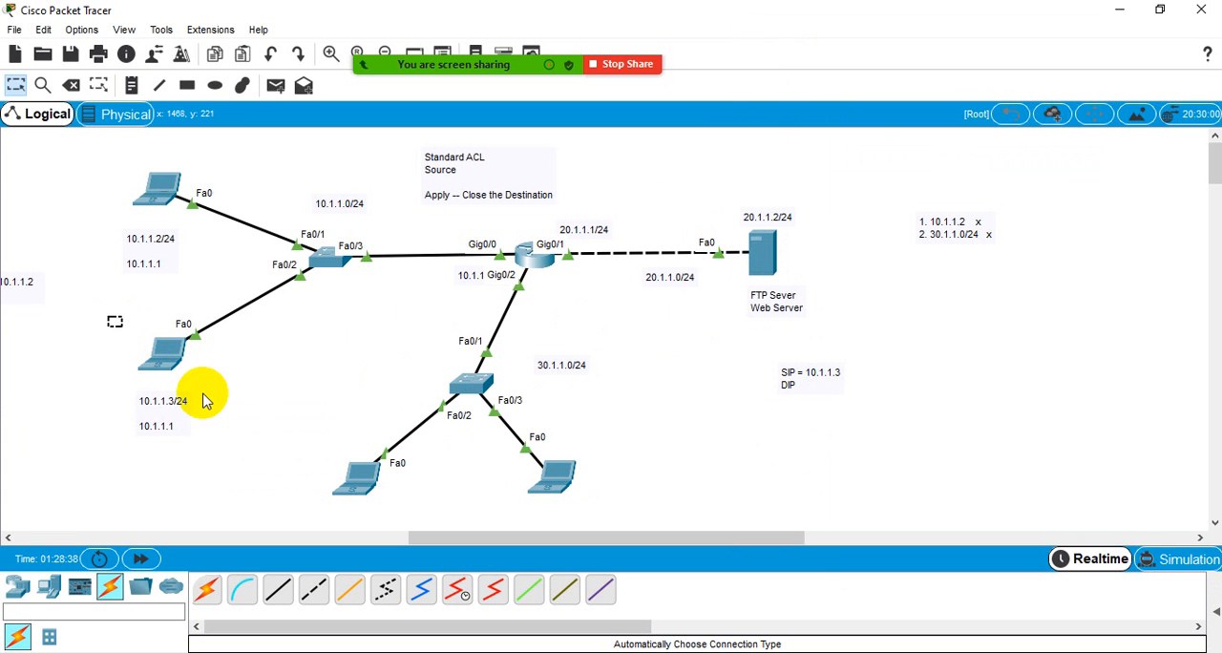
left_click(162, 363)
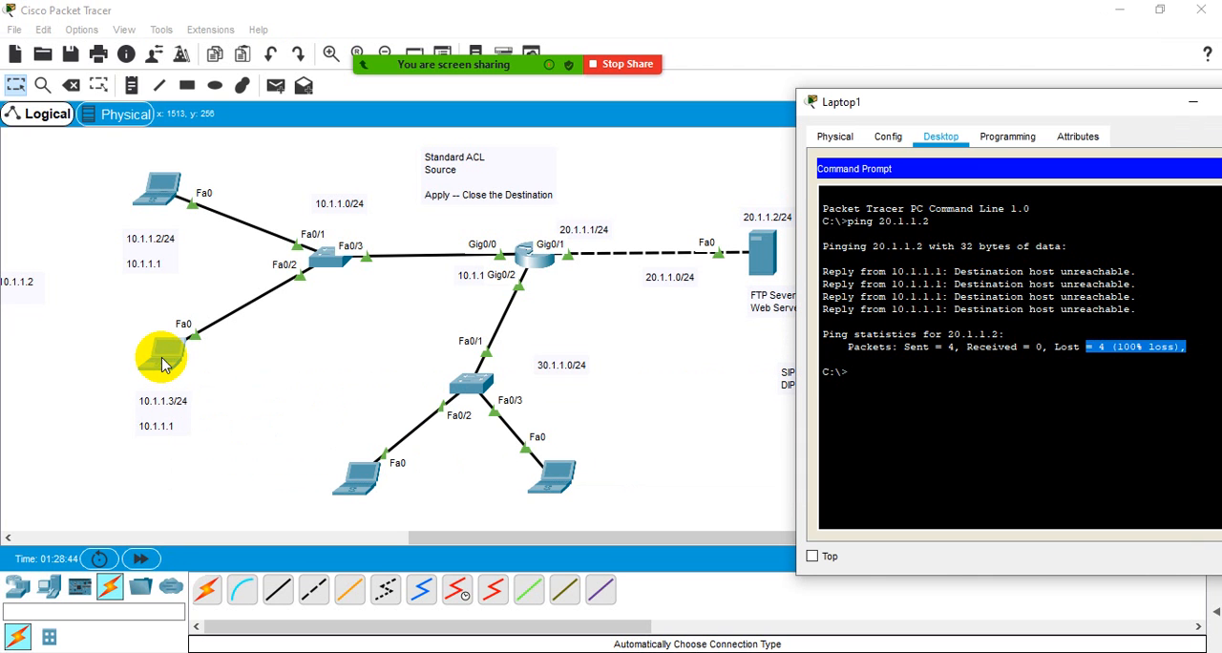
left_click(100, 352)
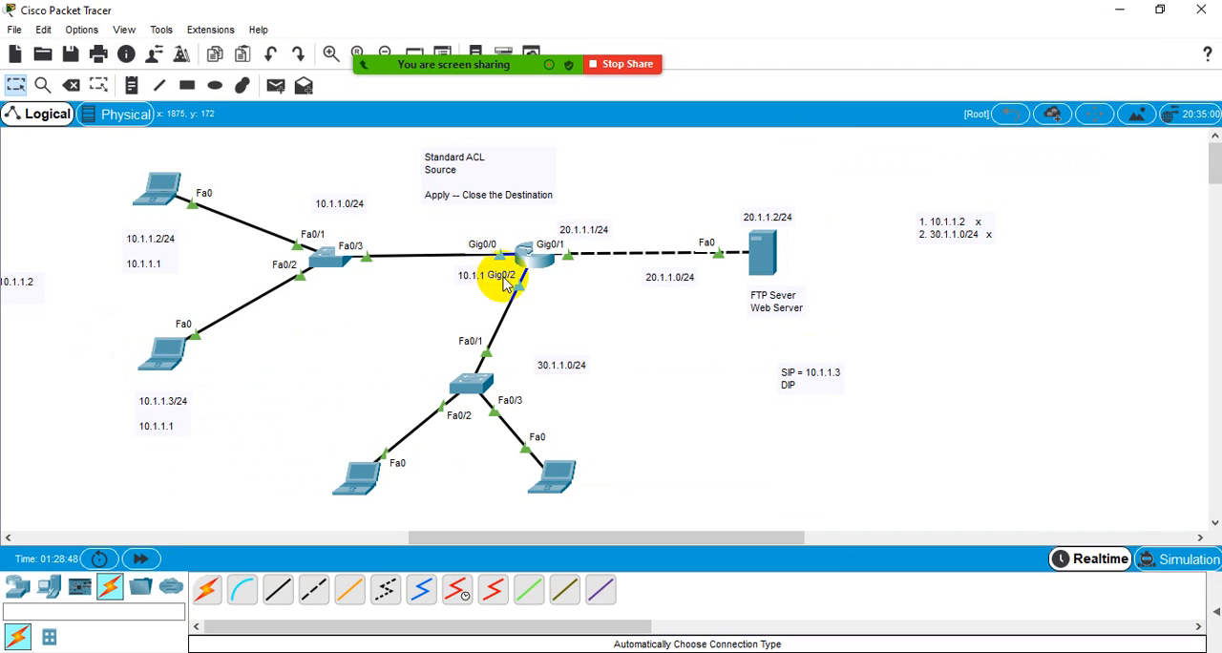
- Open Router1's command line and leave interface configuration mode for the privileged EXEC prompt
left_click(536, 260)
left_click(821, 285)
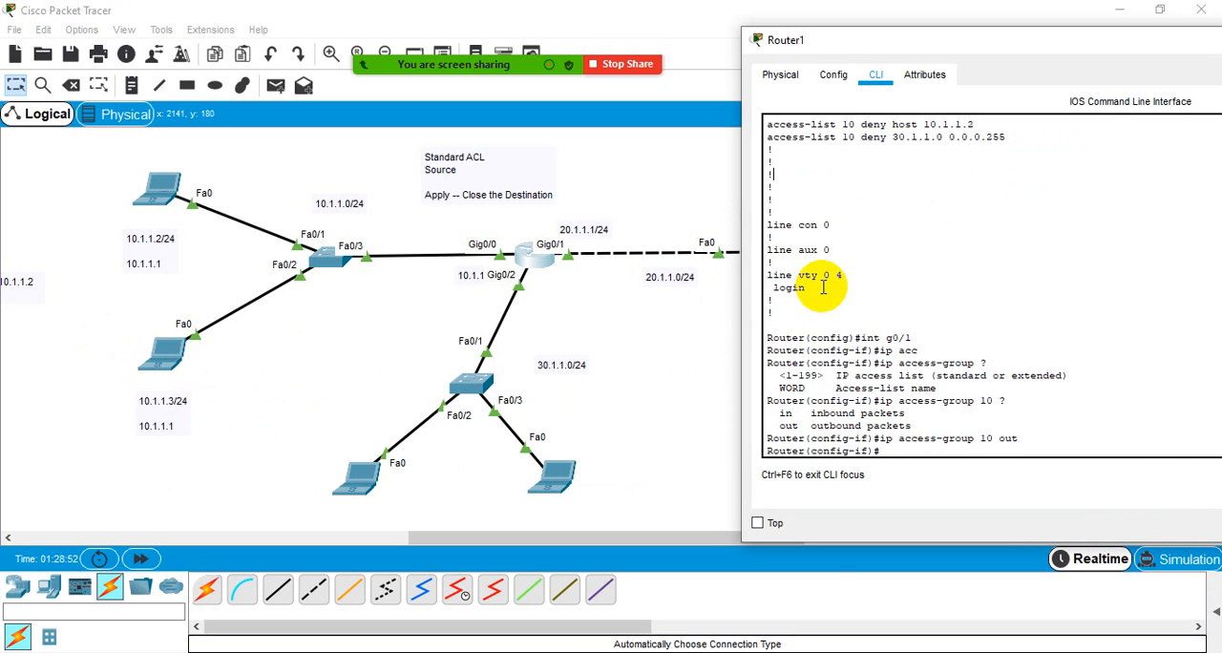
scroll(823, 288, "up", 3)
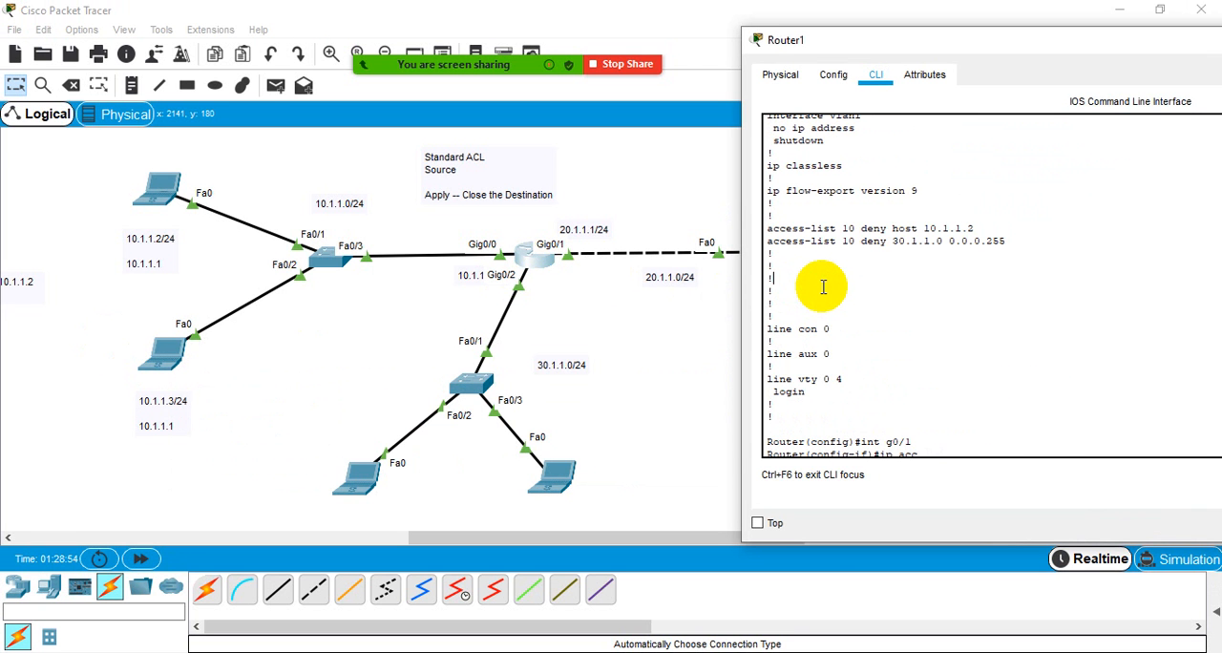
left_click(823, 287)
scroll(823, 288, "down", 3)
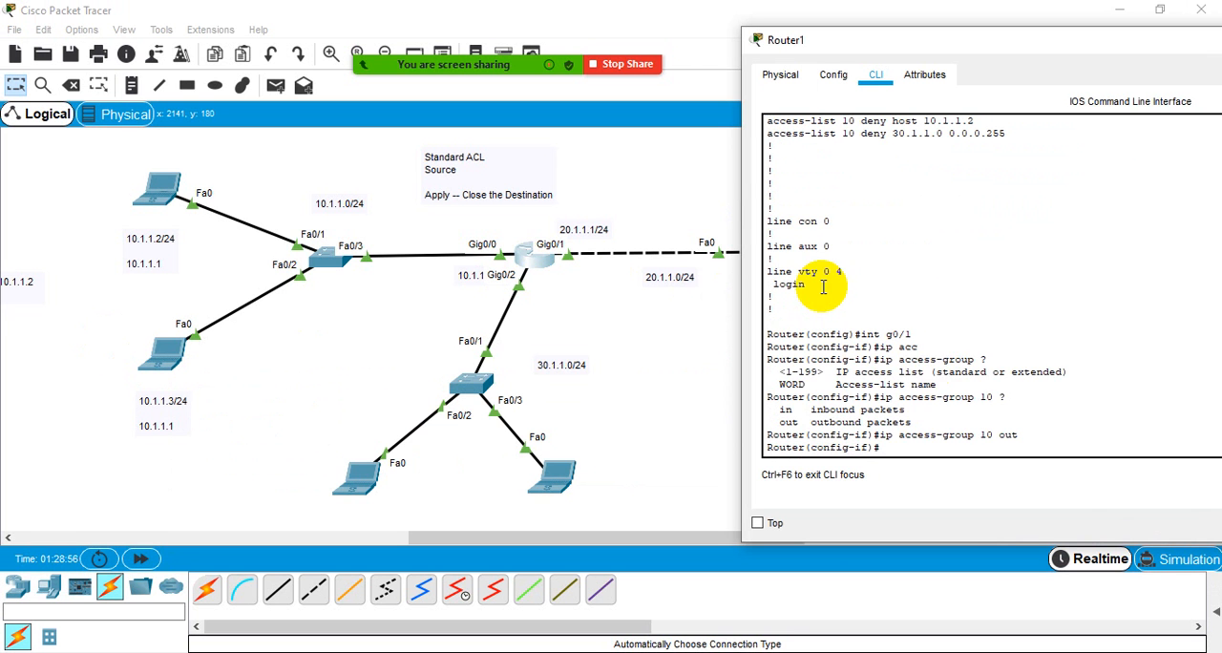
left_click(912, 451)
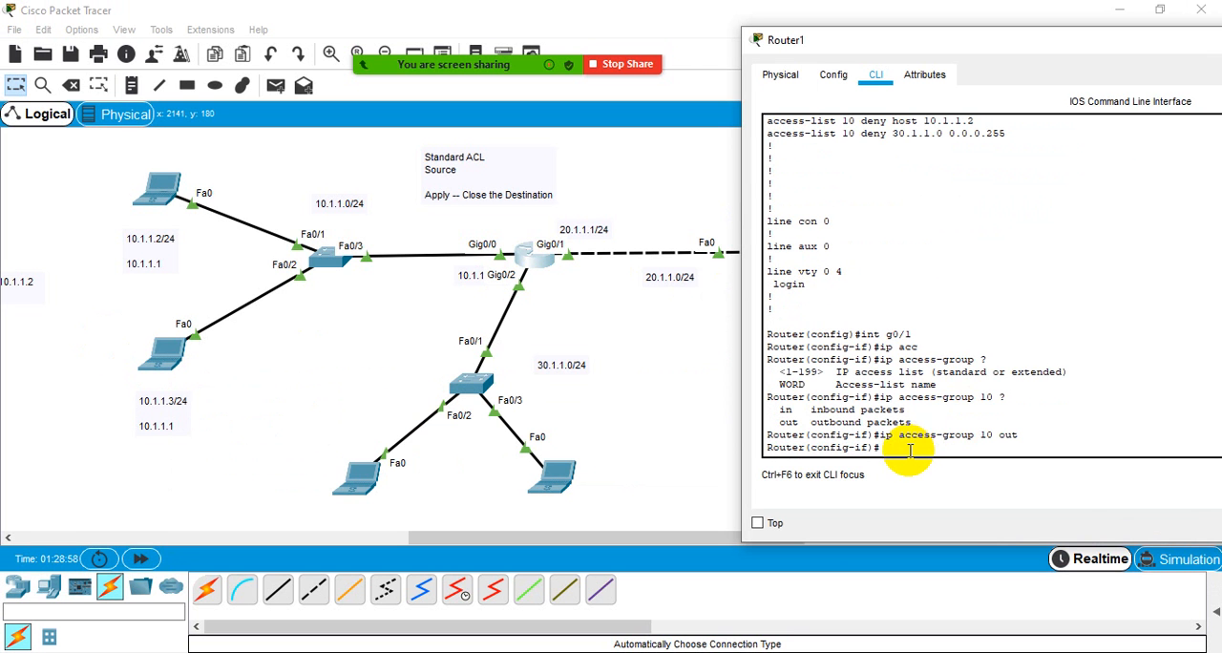
key("ctrl+z")
key("Return")
key("Return")
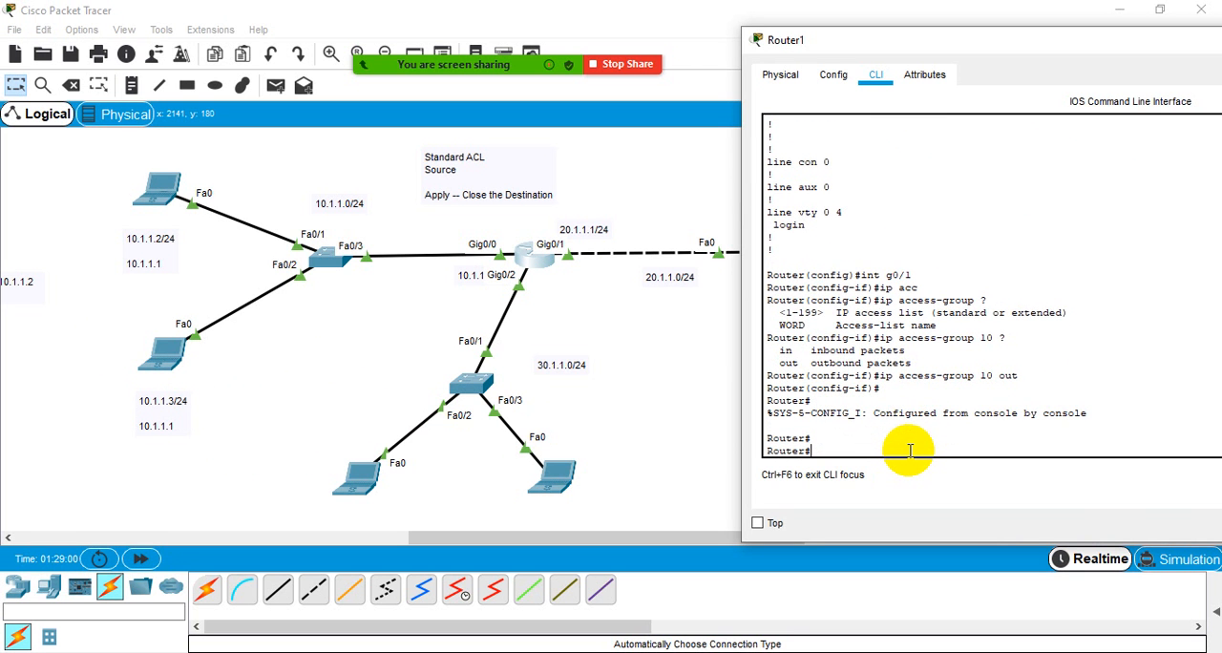
- Examine the access-list 10 deny entries for host 10.1.1.2 and network 30.1.1.0 in Router1's earlier configuration output
scroll(897, 420, "up", 4)
scroll(896, 421, "up", 3)
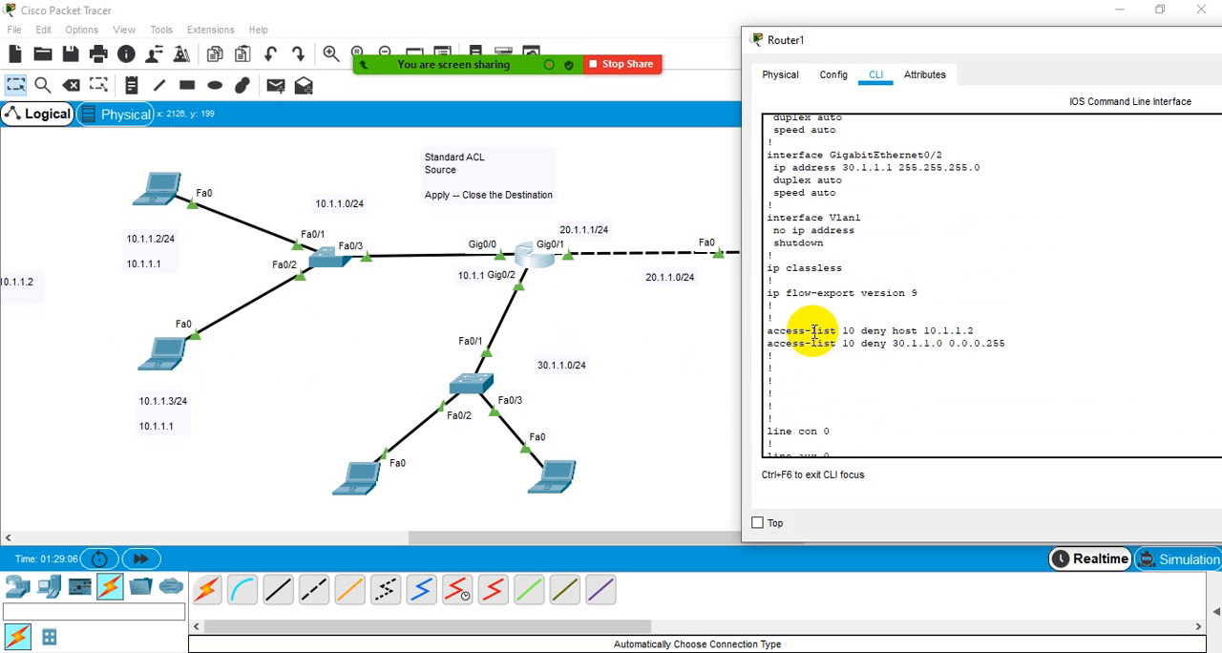
left_click_drag(784, 330, 1003, 329)
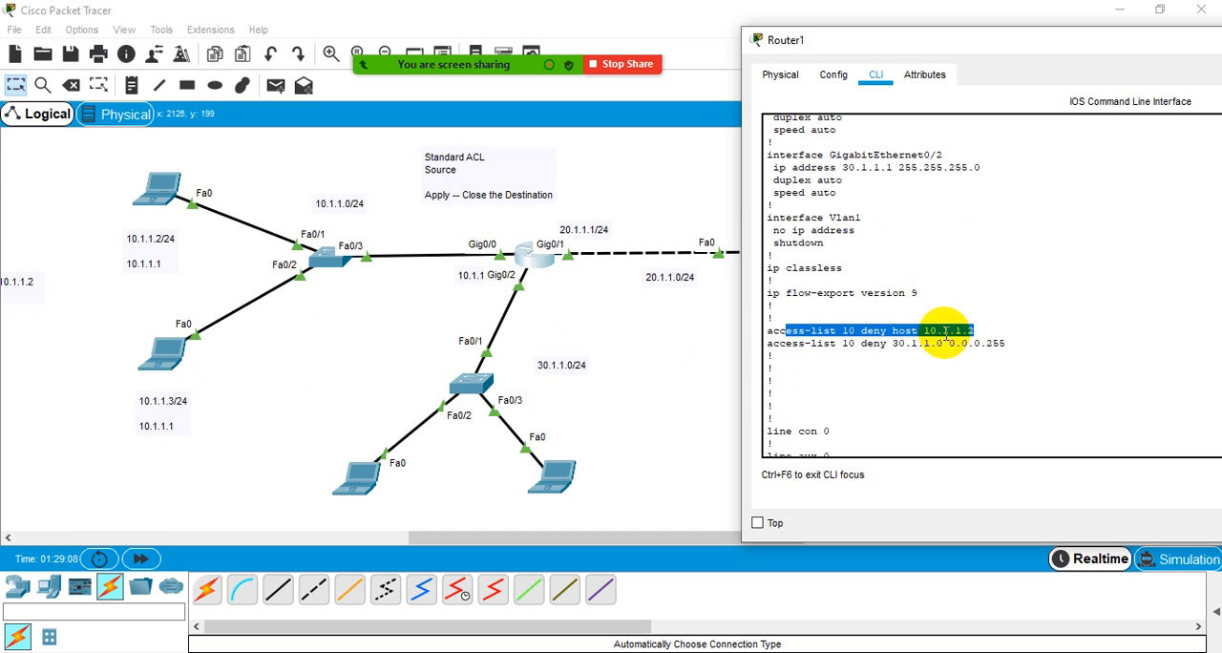
left_click(991, 329)
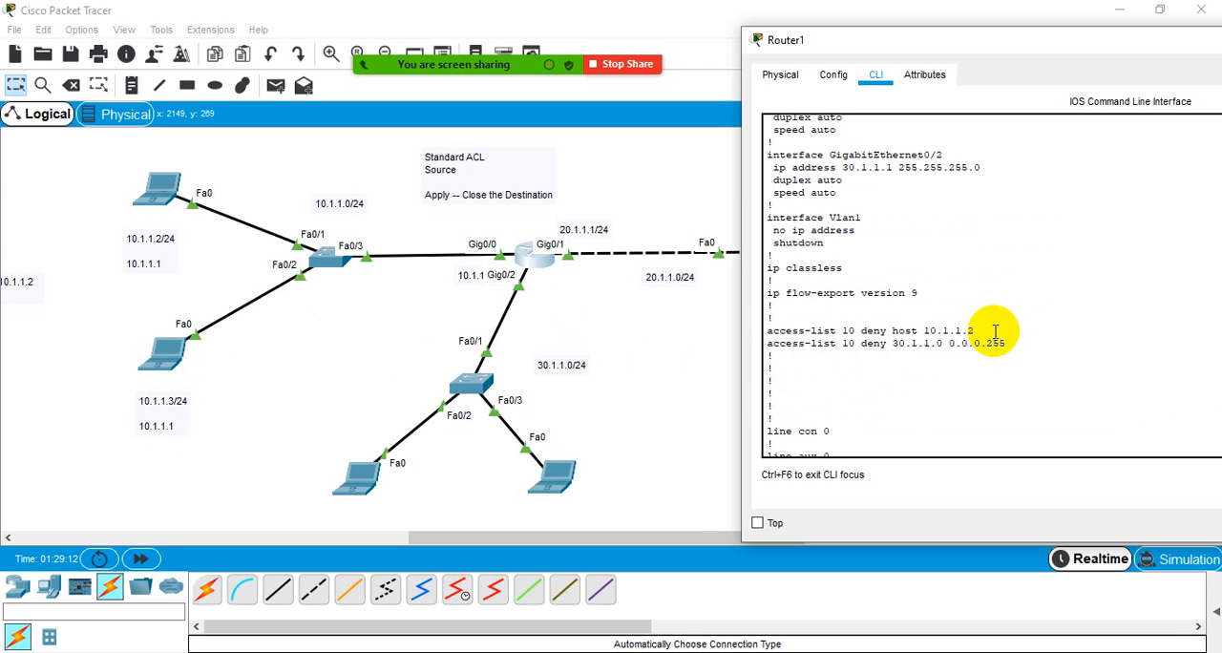
left_click_drag(974, 331, 1022, 345)
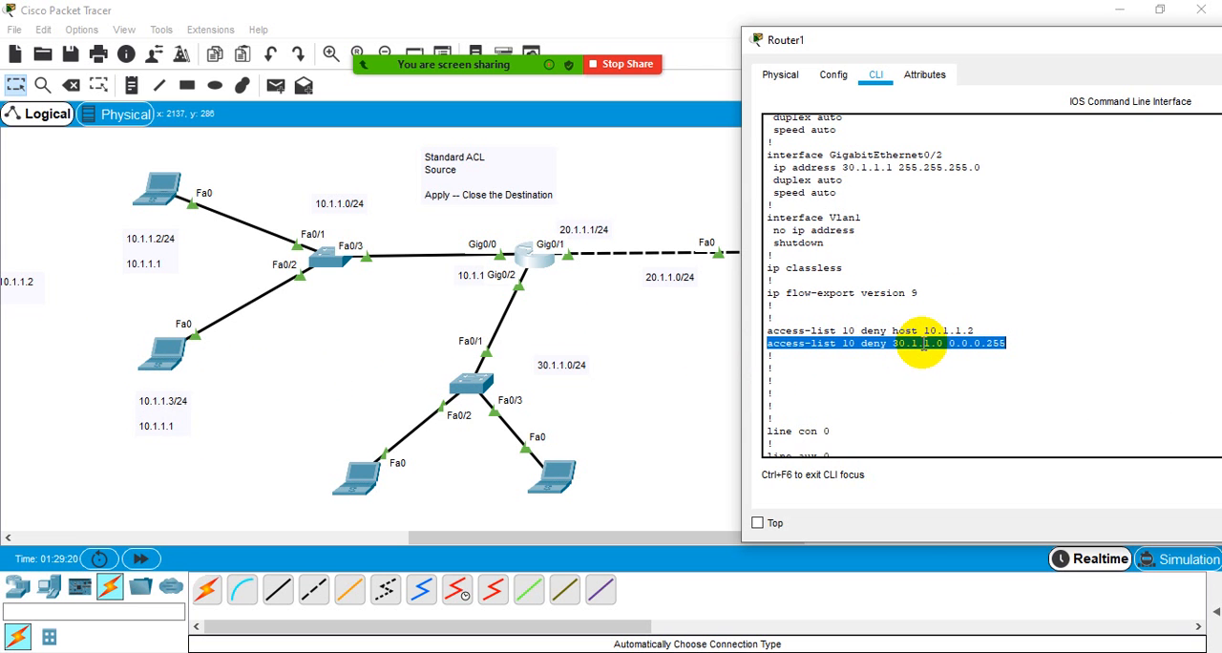
left_click(1015, 343)
left_click_drag(1015, 343, 766, 330)
left_click(1017, 344)
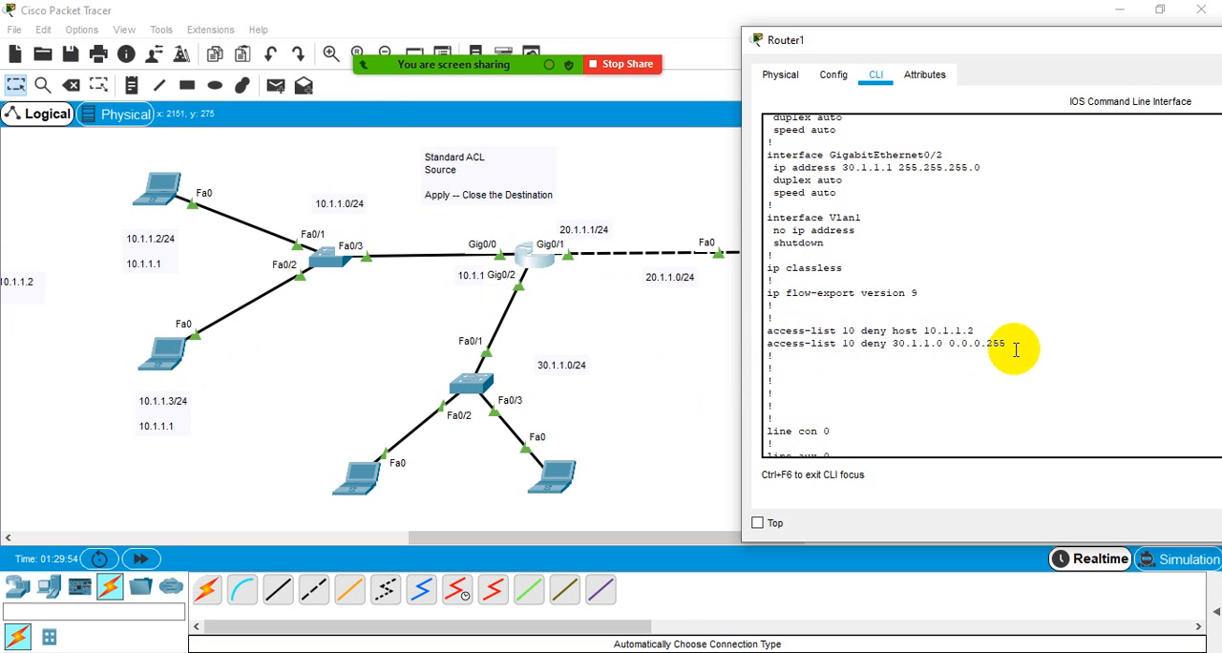
- Examine the two access-list 10 deny entries in Router1's earlier configuration output and return to the current prompt
mouse_move(1008, 345)
left_mouse_down()
mouse_move(795, 342)
mouse_move(772, 322)
mouse_move(1018, 349)
mouse_move(770, 327)
mouse_move(1009, 346)
mouse_move(770, 330)
mouse_move(1018, 364)
left_mouse_up()
left_click(770, 328)
left_click(1011, 346)
left_click(770, 330)
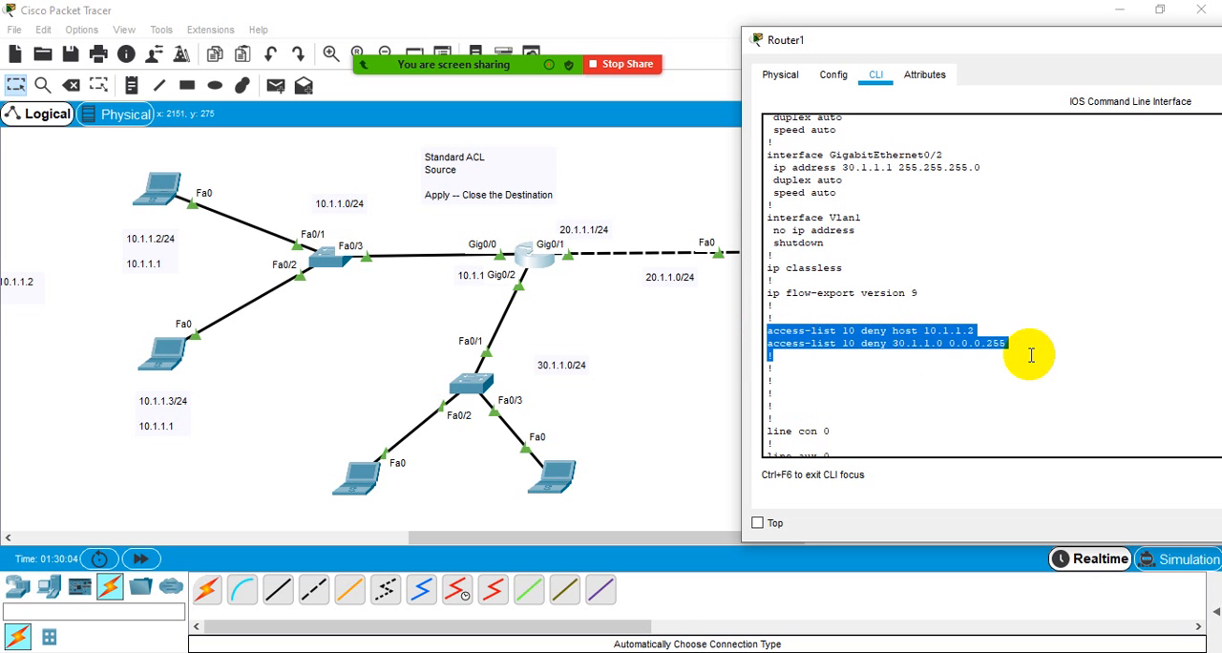
left_click(1015, 364)
scroll(924, 389, "down", 7)
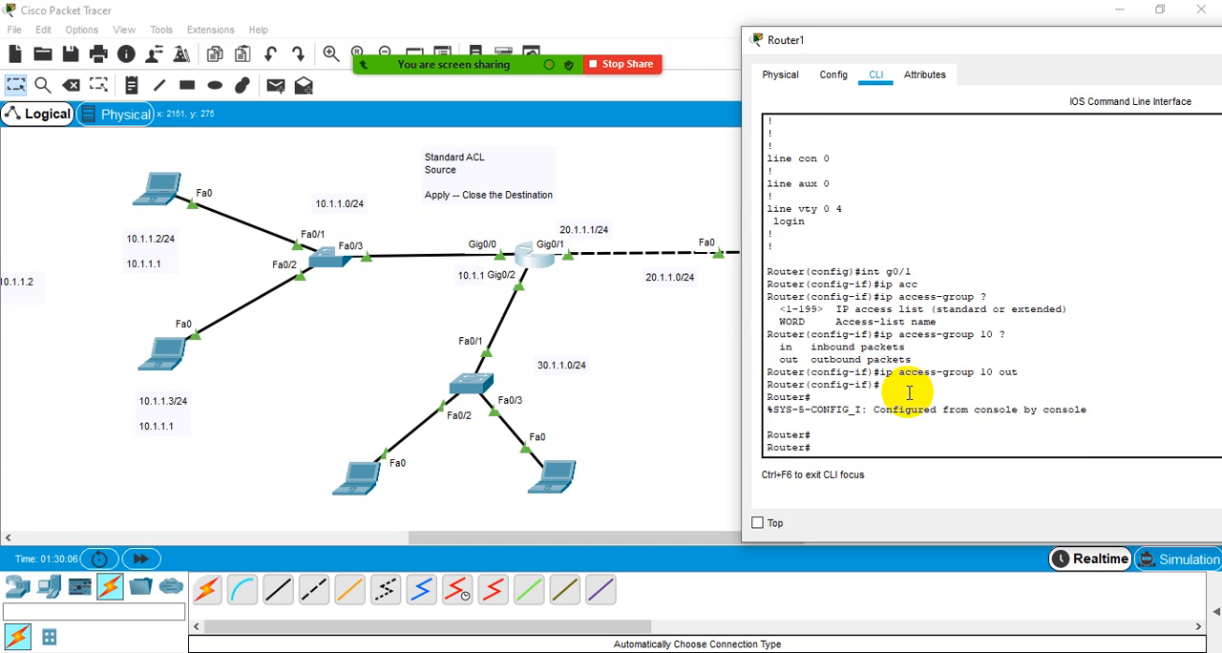
scroll(909, 393, "up", 7)
scroll(910, 393, "down", 7)
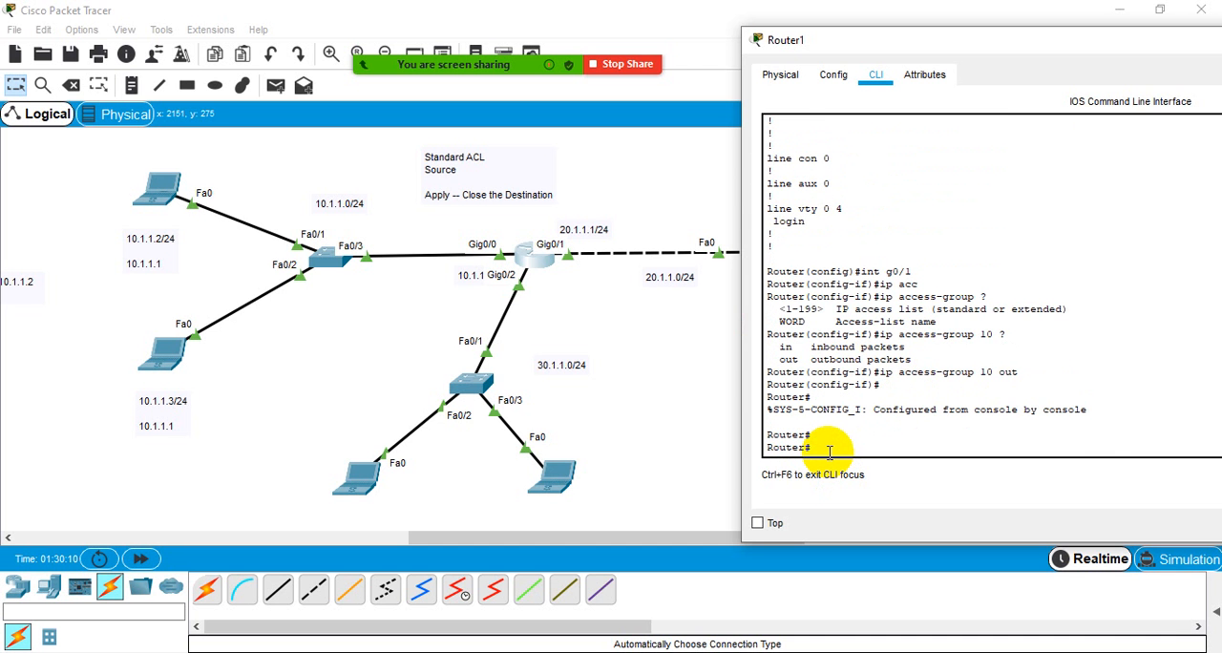
- Display Router1's running configuration with sh run, examine the access-list 10 entries, and quit the listing
type("sh run")
key("Return")
key("Return")
key("Return")
key("Return")
key("Return")
key("Return")
key("Return")
key("Return")
key("Return")
key("Return")
key("Return")
key("Return")
key("Return")
key("Return")
key("Return")
key("Return")
key("Return")
key("Return")
key("Return")
key("Return")
key("Return")
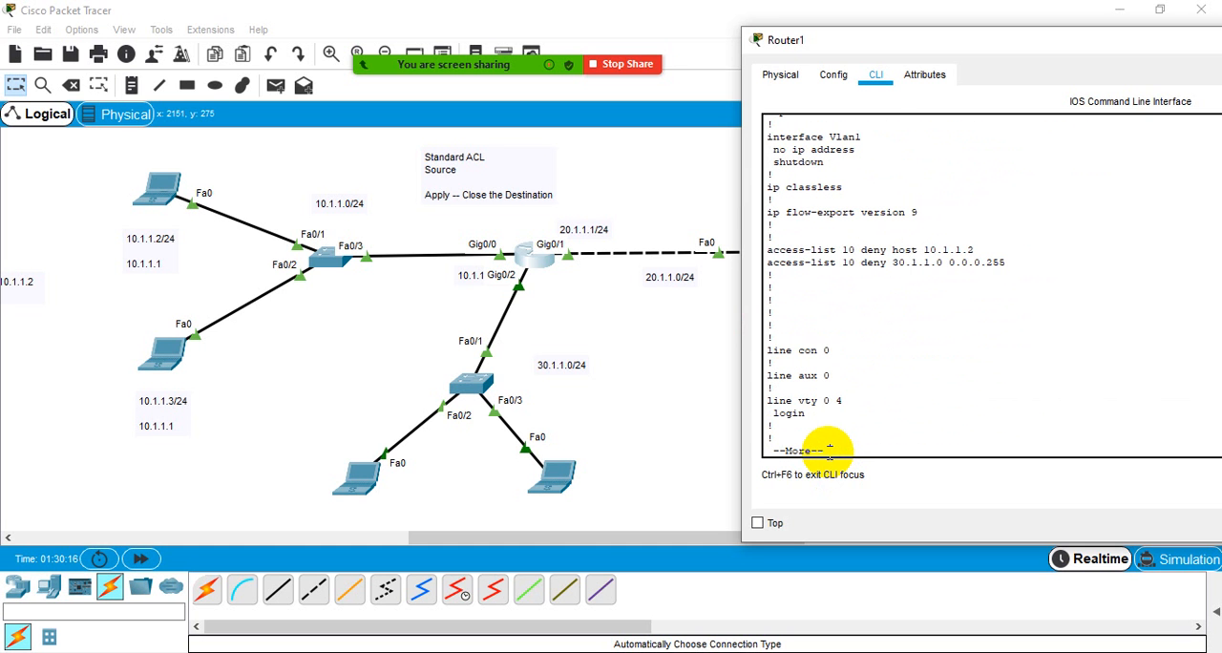
left_click_drag(763, 248, 992, 266)
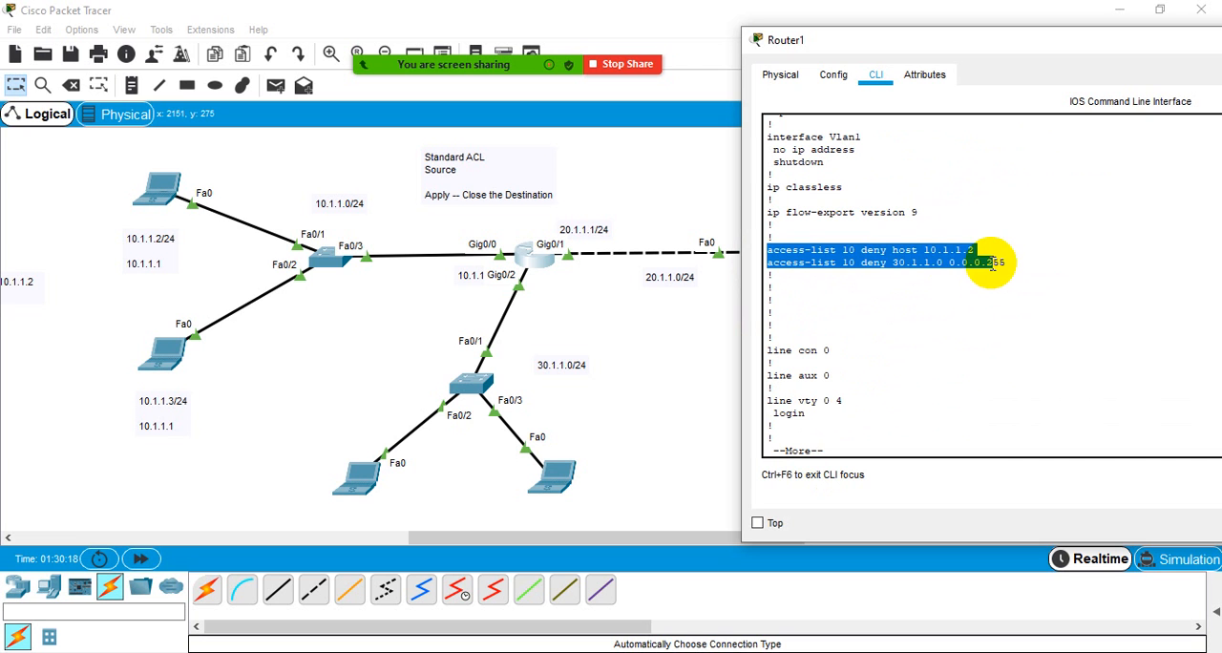
left_click(982, 272)
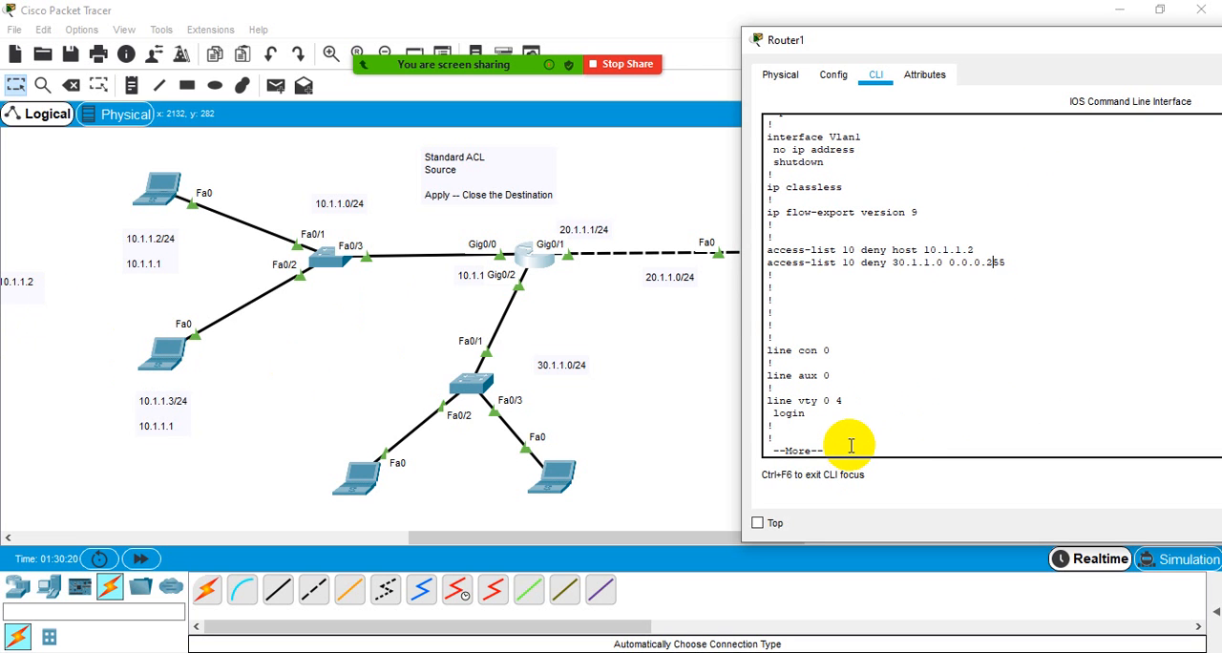
key("q")
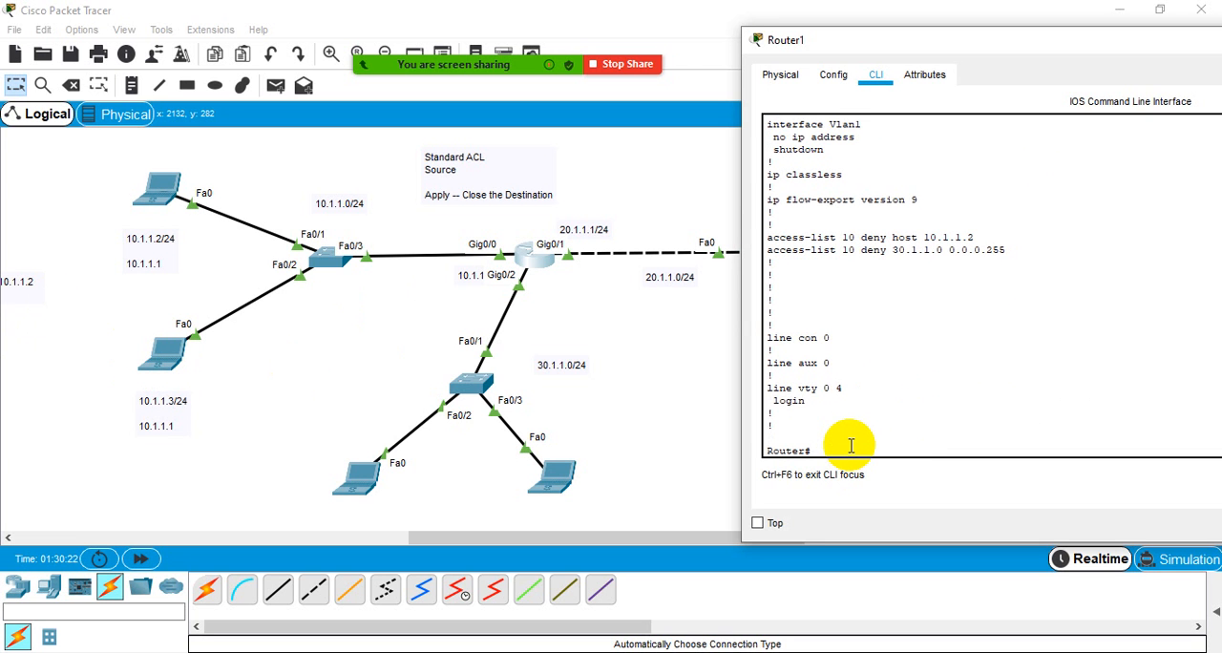
- Enter global configuration mode on Router1 from the terminal
type("conf")
key("Return")
key("Return")
key("Return")
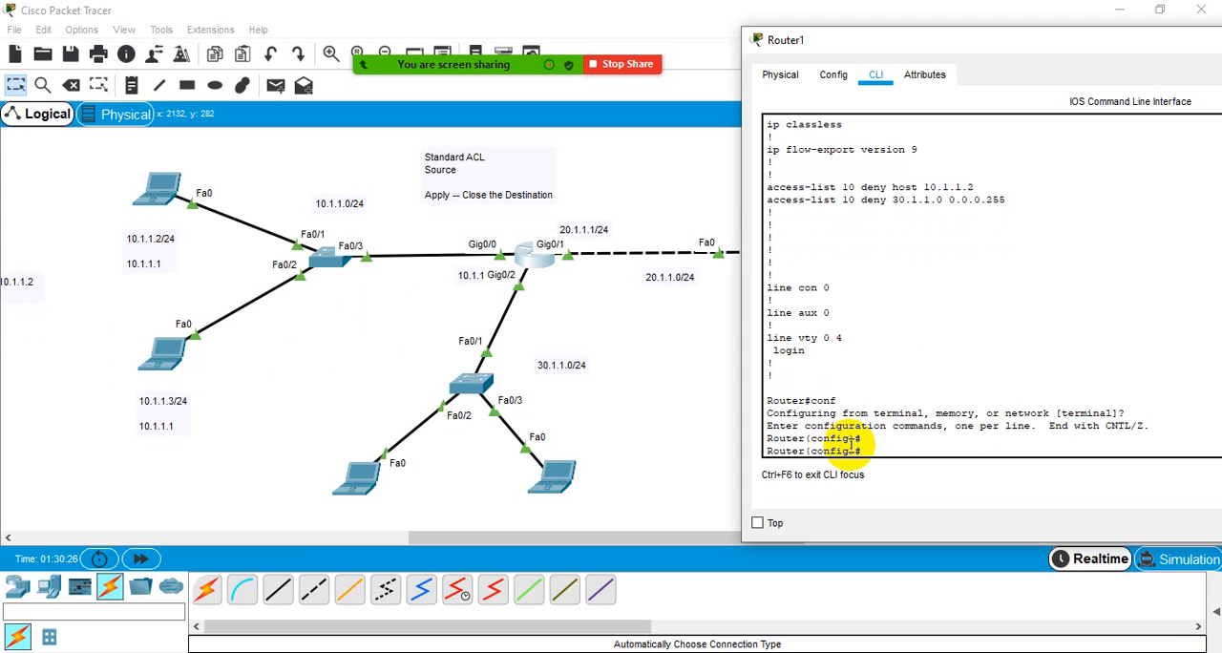
- Add the entry access-list 10 permit any on Router1, checking the available options with the inline help
type("acc")
key("Tab")
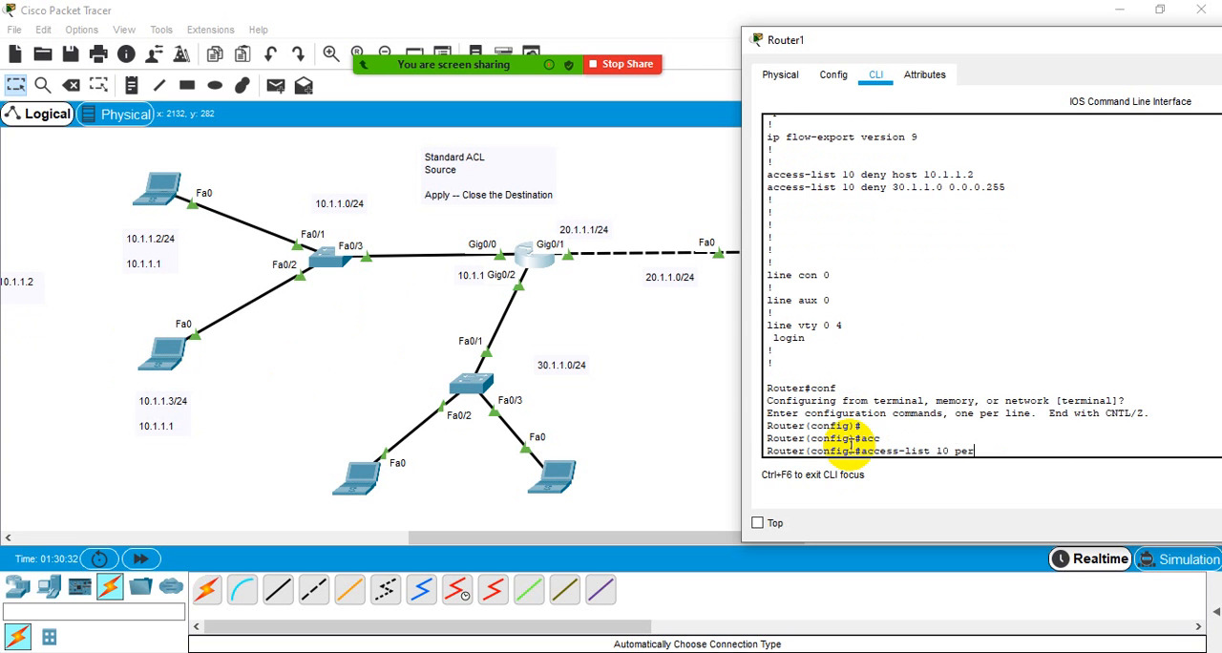
type("10 per")
key("Tab")
type("?")
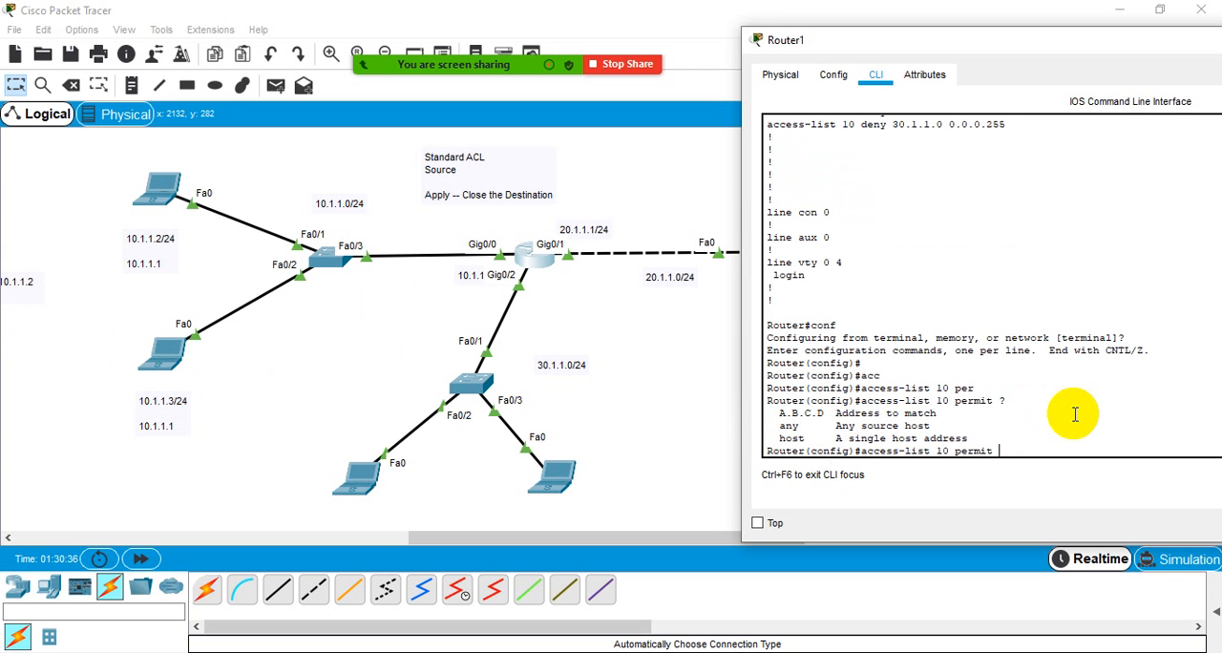
type("an")
key("Tab")
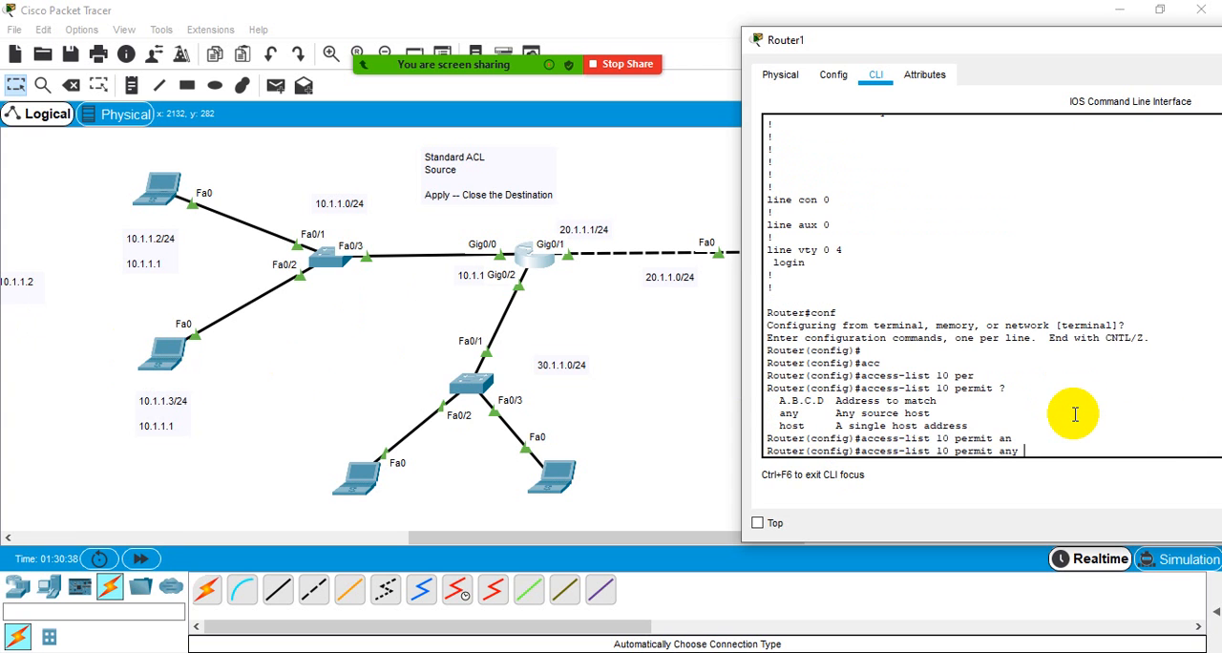
type("?")
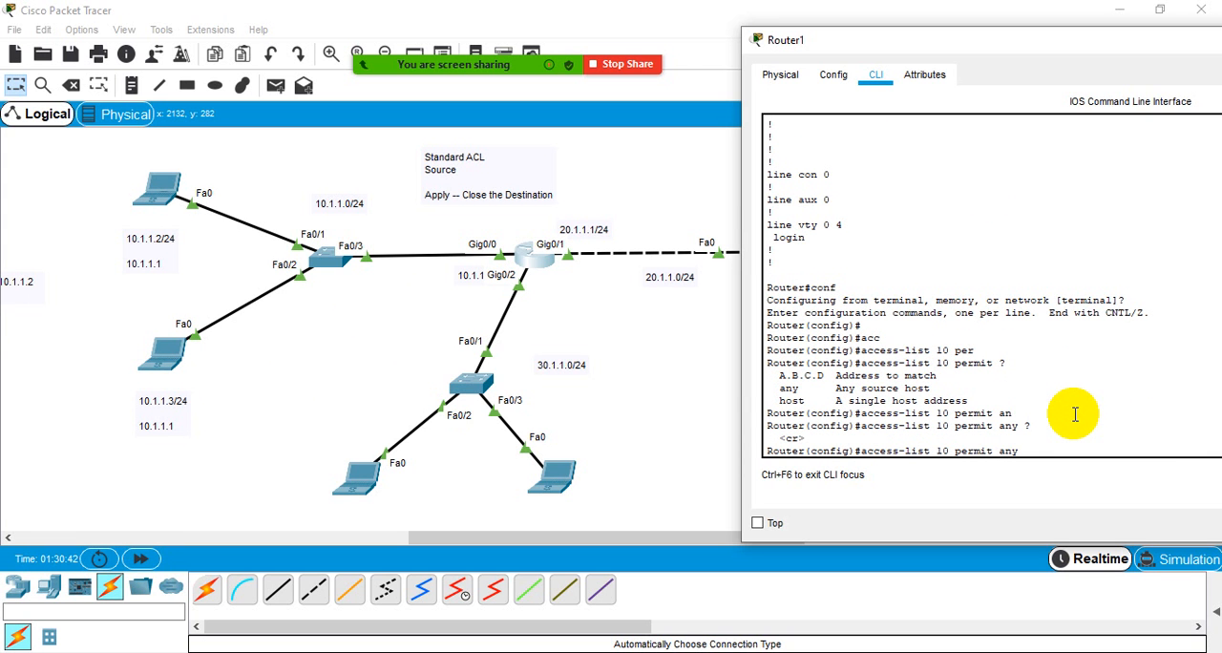
key("Return")
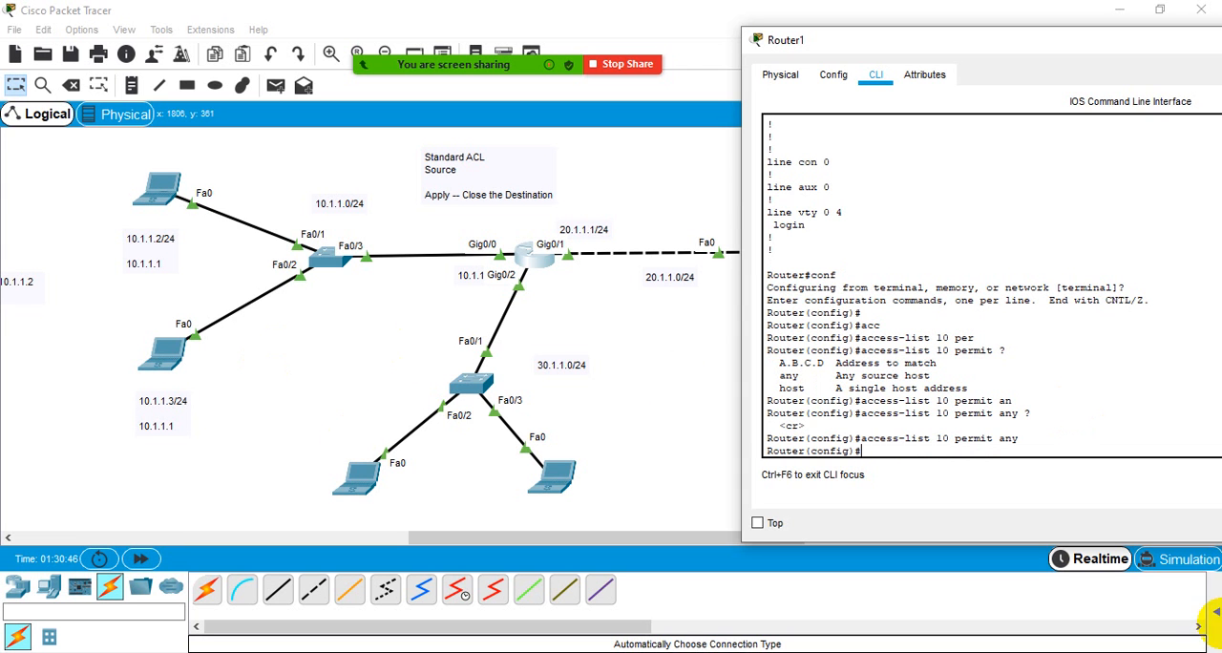
- Compare the access-list 10 deny entries for host 10.1.1.2 and network 30.1.1.0 with the new permit any command
scroll(832, 258, "up", 6)
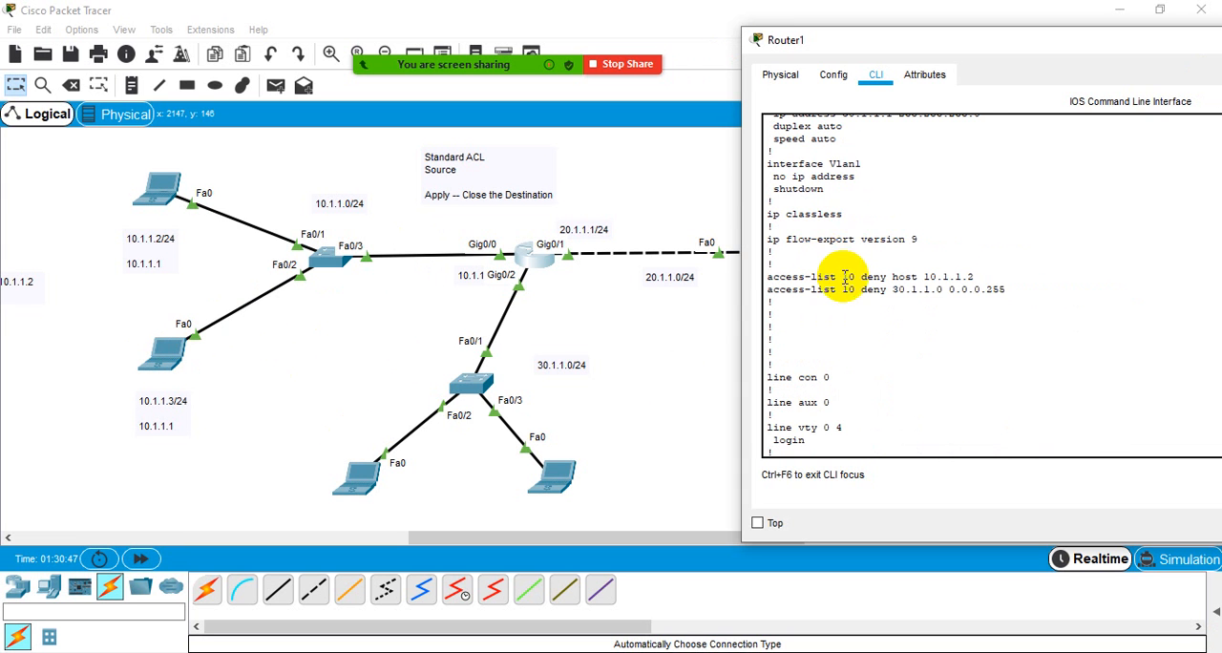
left_click(1003, 277)
left_click_drag(1002, 277, 750, 274)
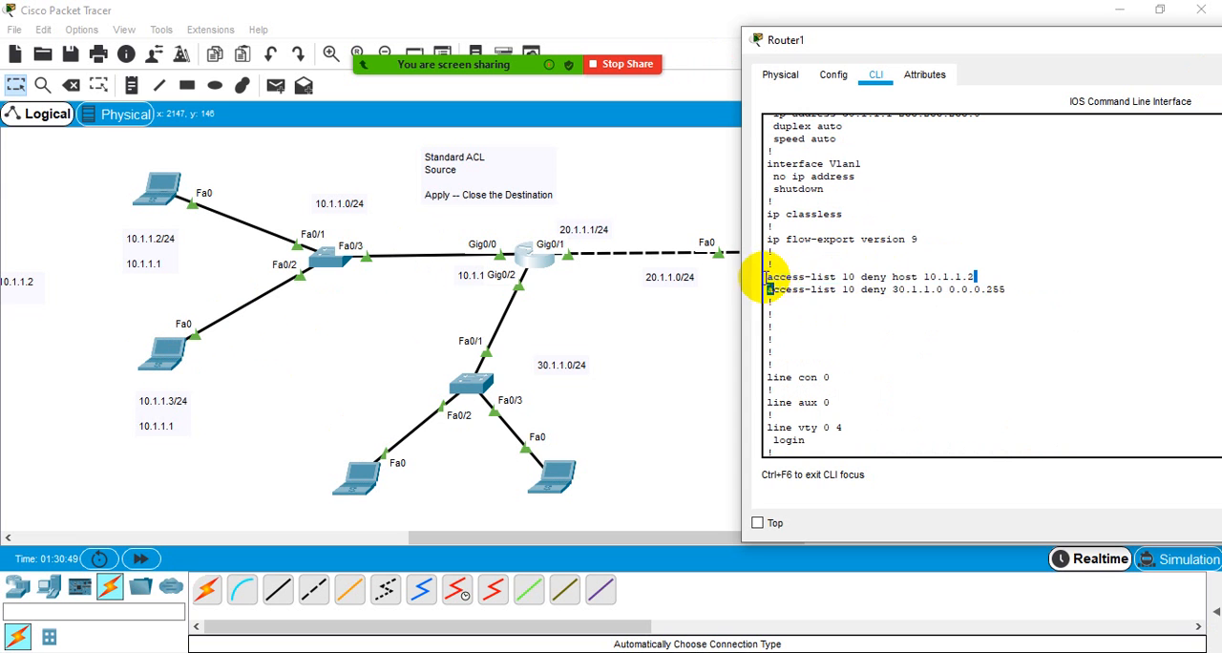
left_click_drag(1006, 289, 894, 293)
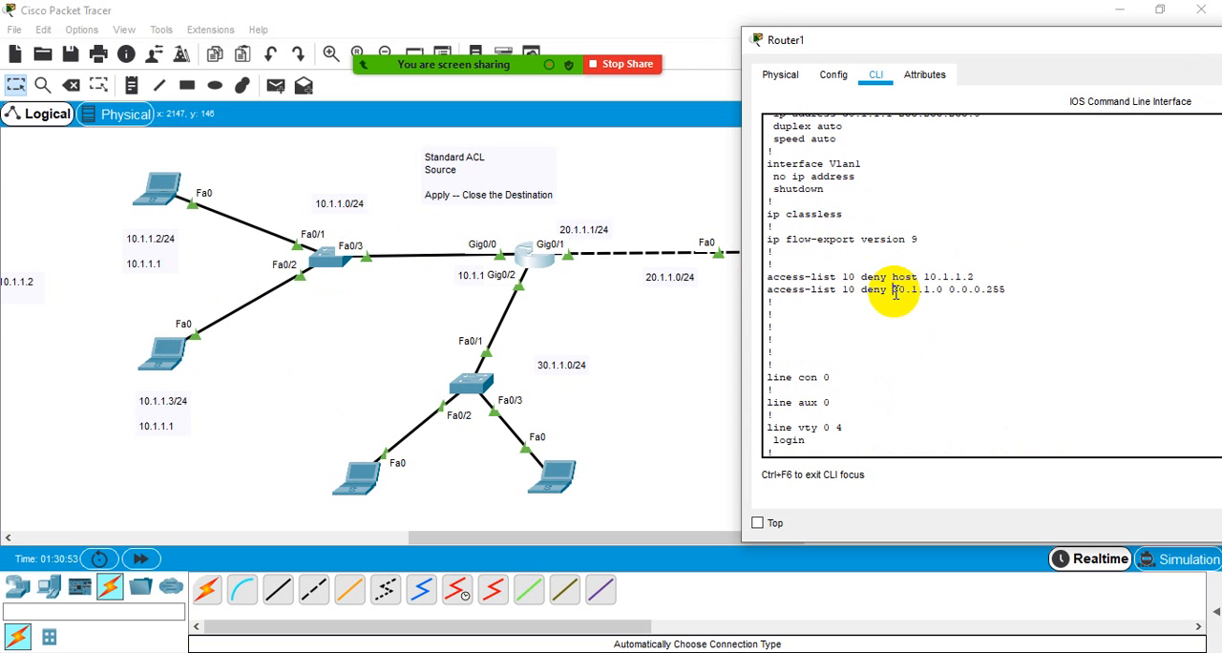
scroll(895, 293, "down", 6)
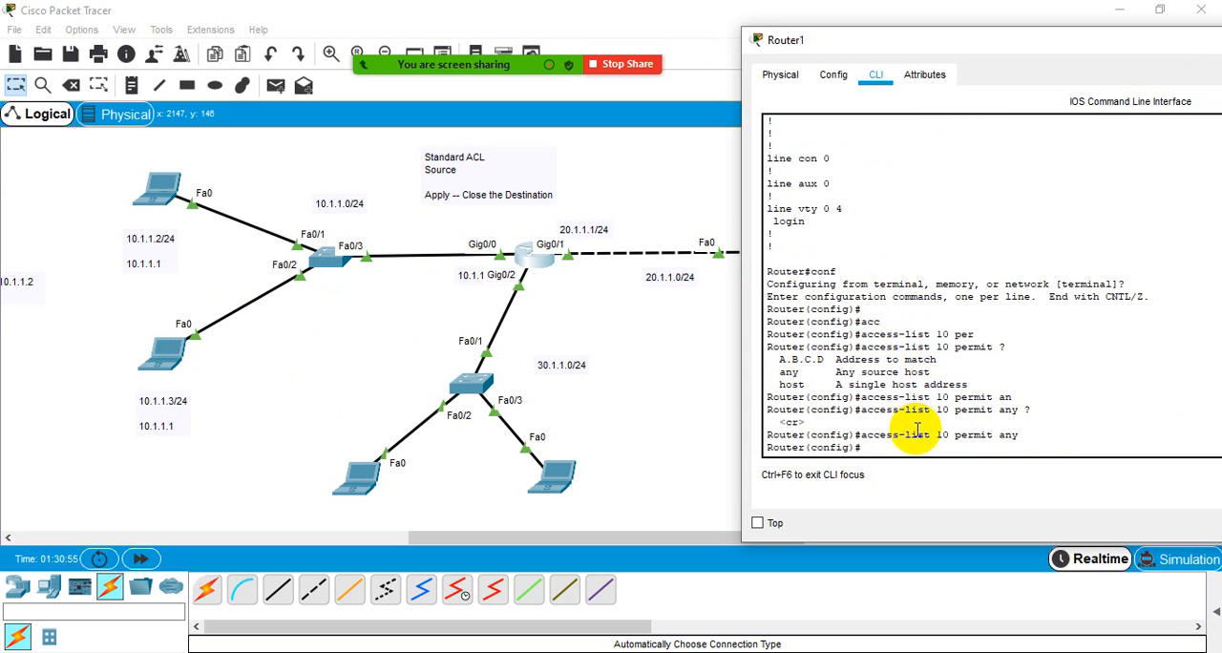
left_click_drag(1000, 434, 1020, 435)
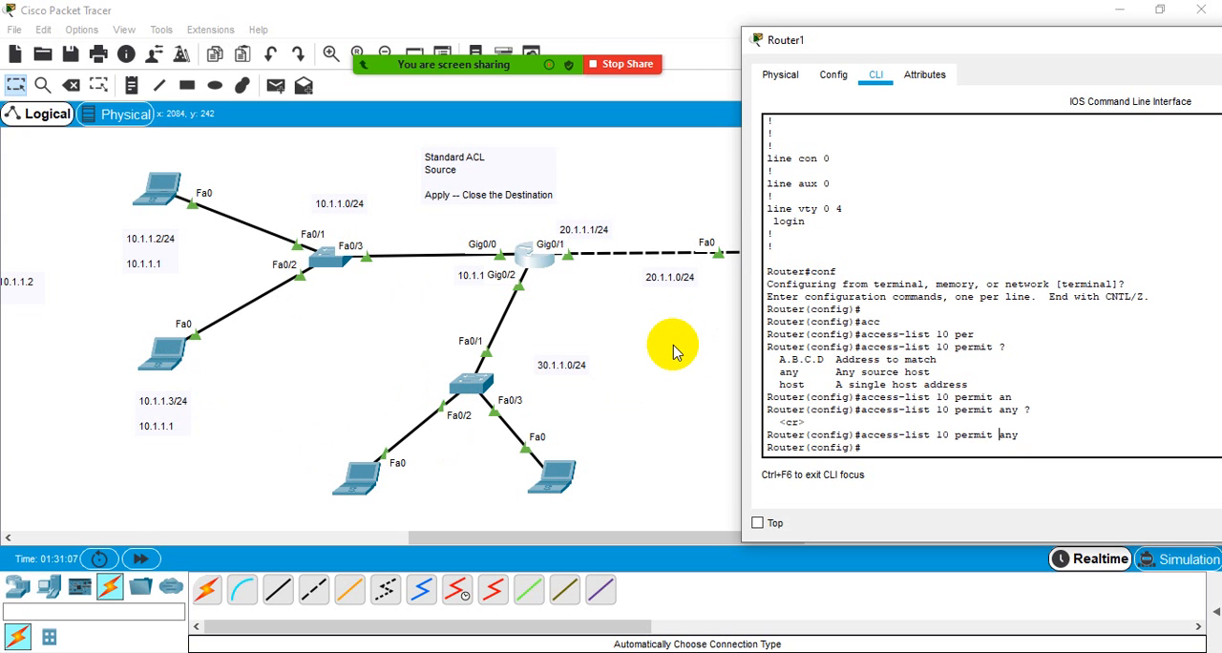
- Ping the server at 20.1.1.2 again from the 10.1.1.3 laptop
left_click(164, 355)
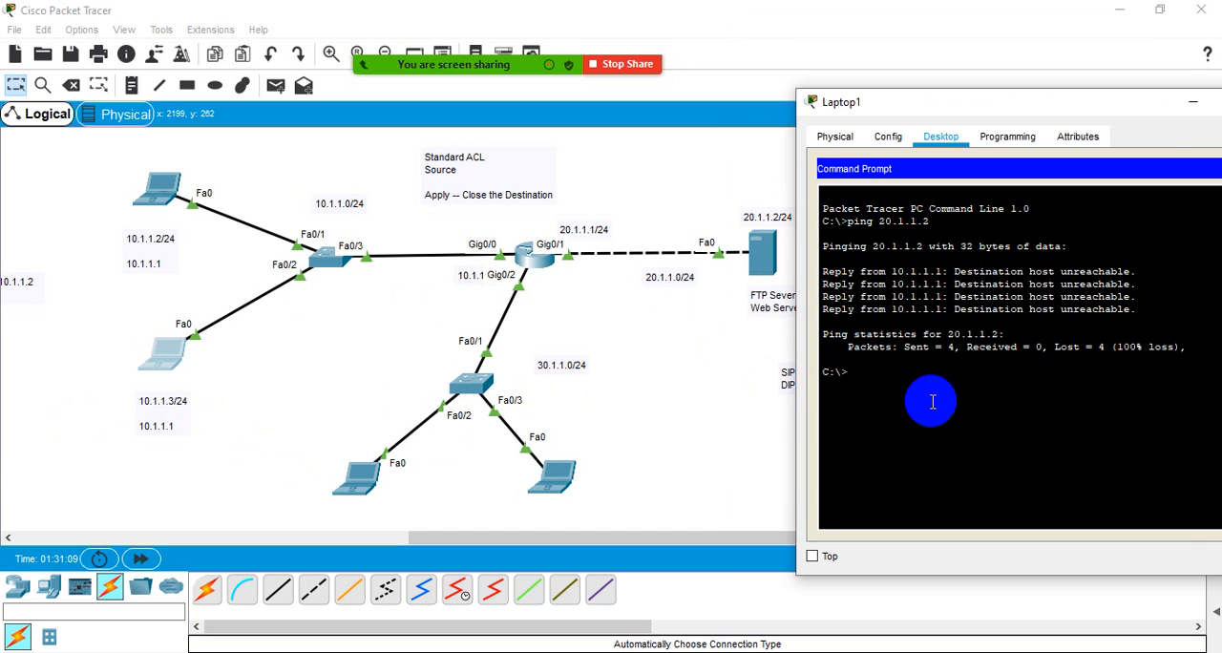
key("Up")
key("Return")
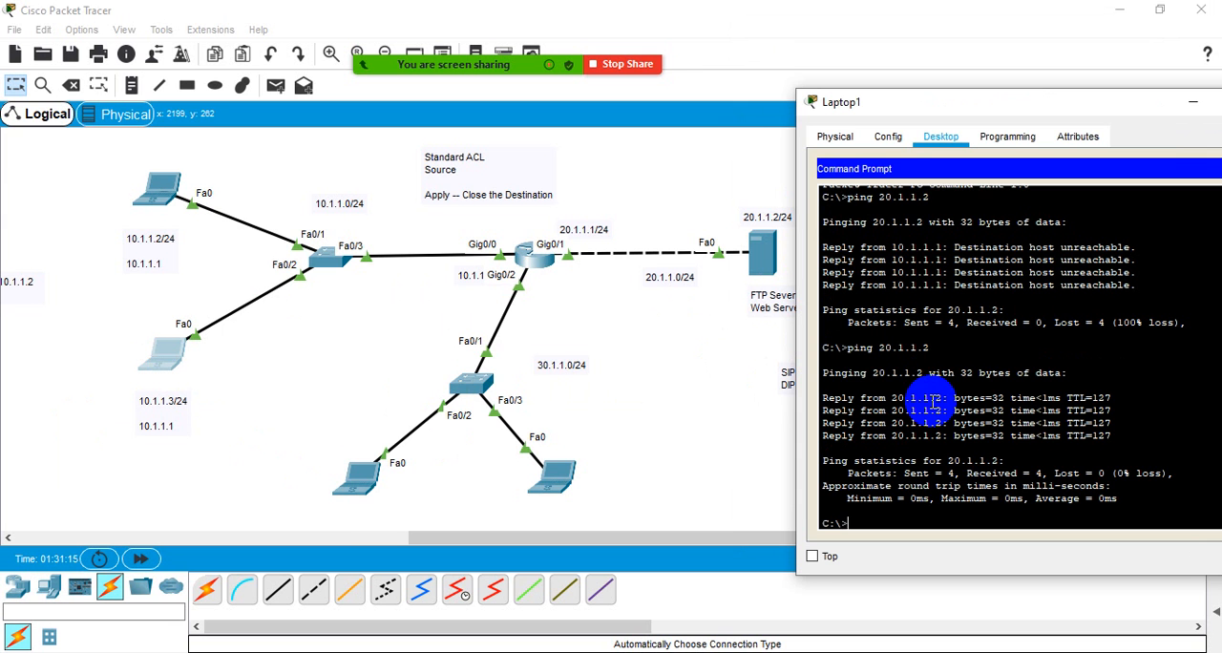
- Check the ping output in the 10.1.1.2 laptop's command prompt and close the laptop's window
left_click(158, 187)
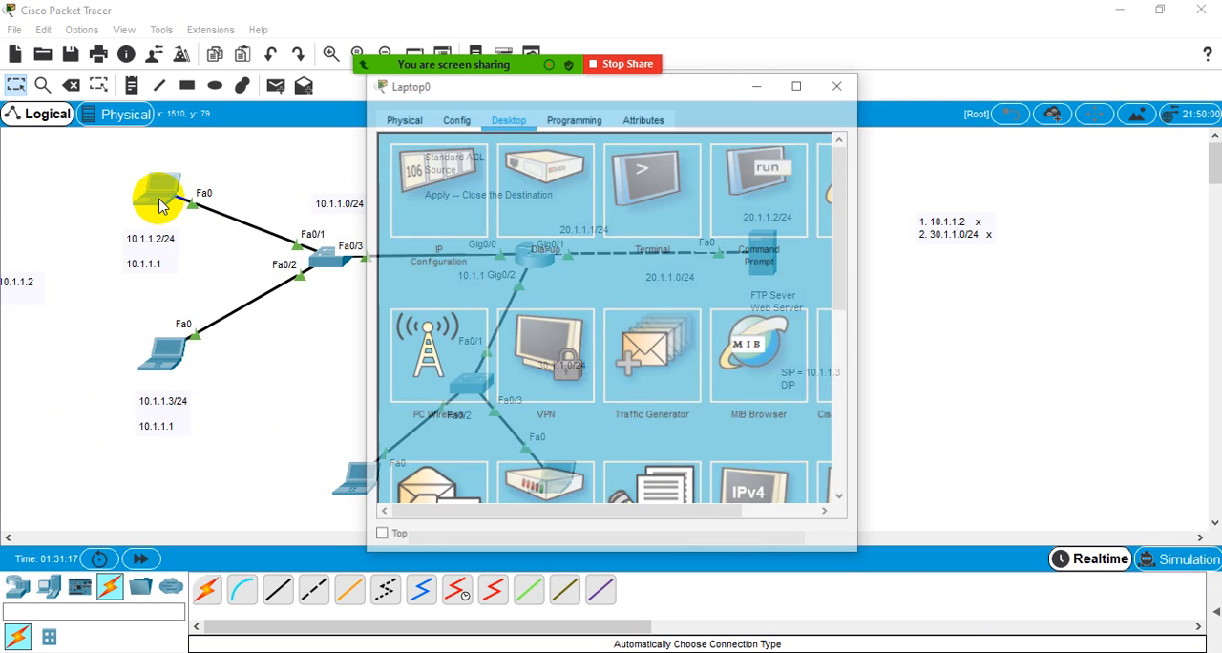
left_click(783, 198)
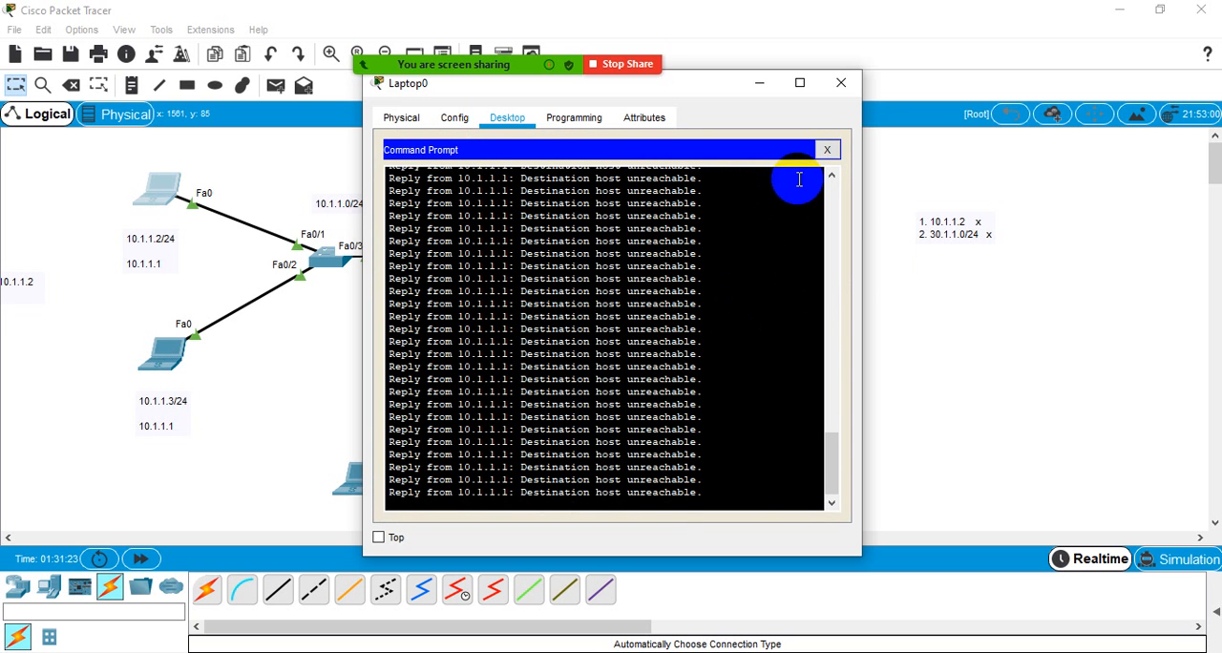
left_click(827, 150)
left_click(840, 85)
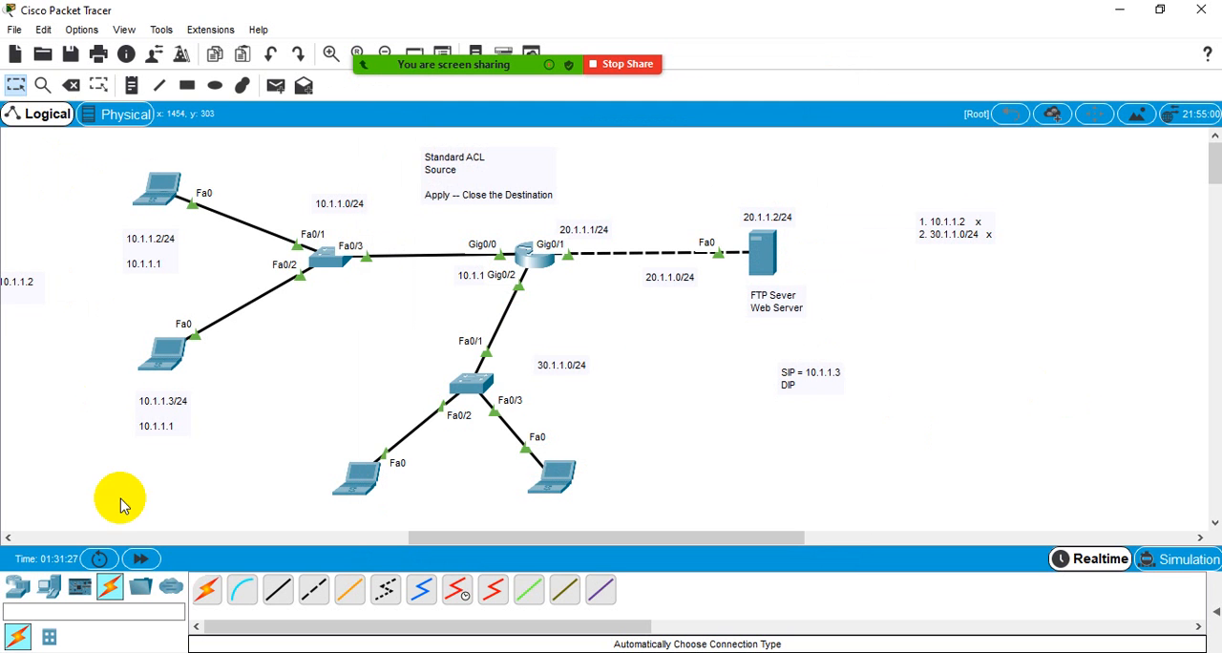
- Place a third laptop below the 10.1.1.0/24 switch and cable it to that switch with an automatically chosen connection
left_click(53, 588)
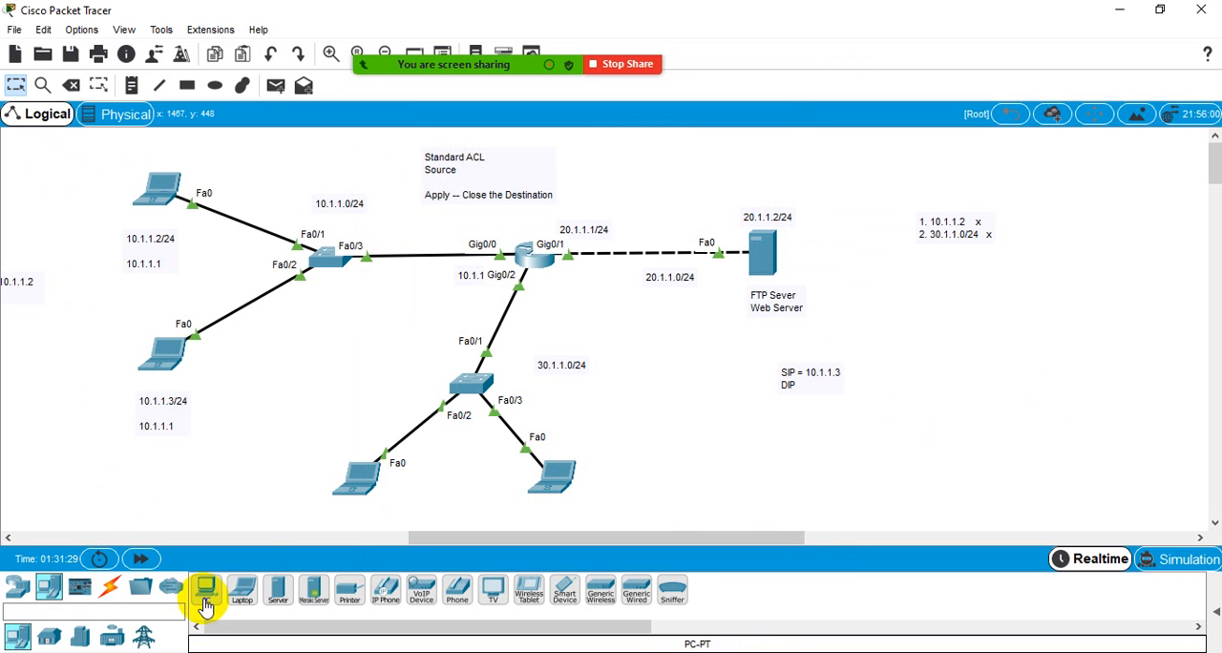
left_click(240, 590)
left_click(310, 380)
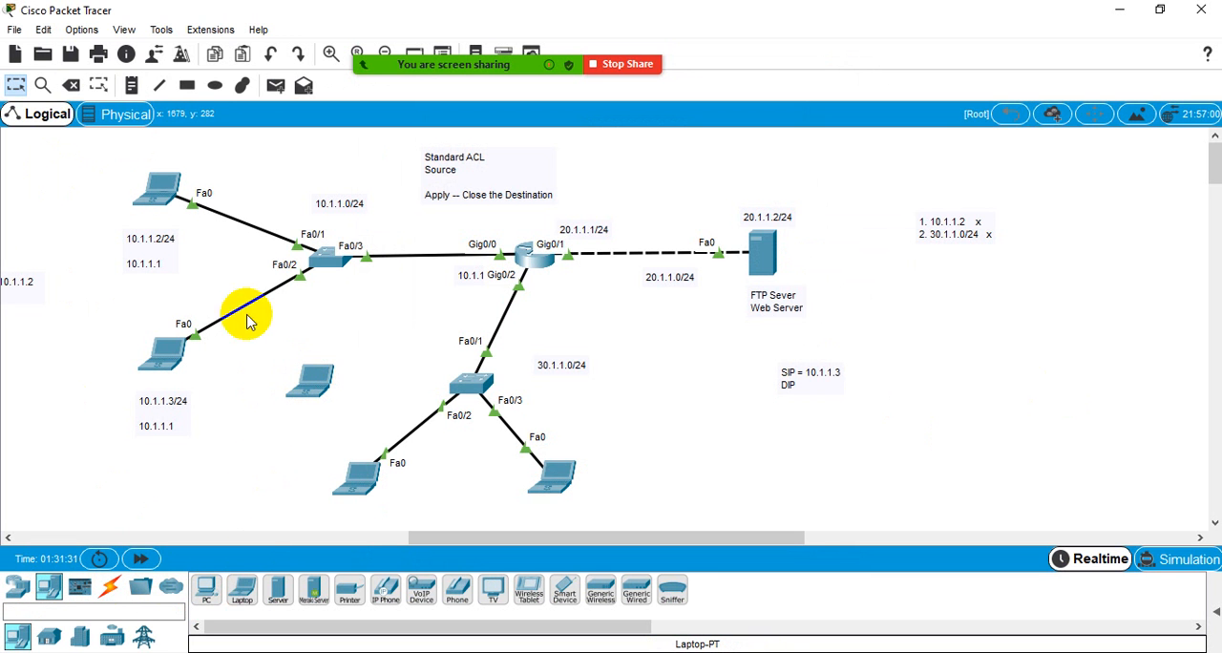
left_click(110, 588)
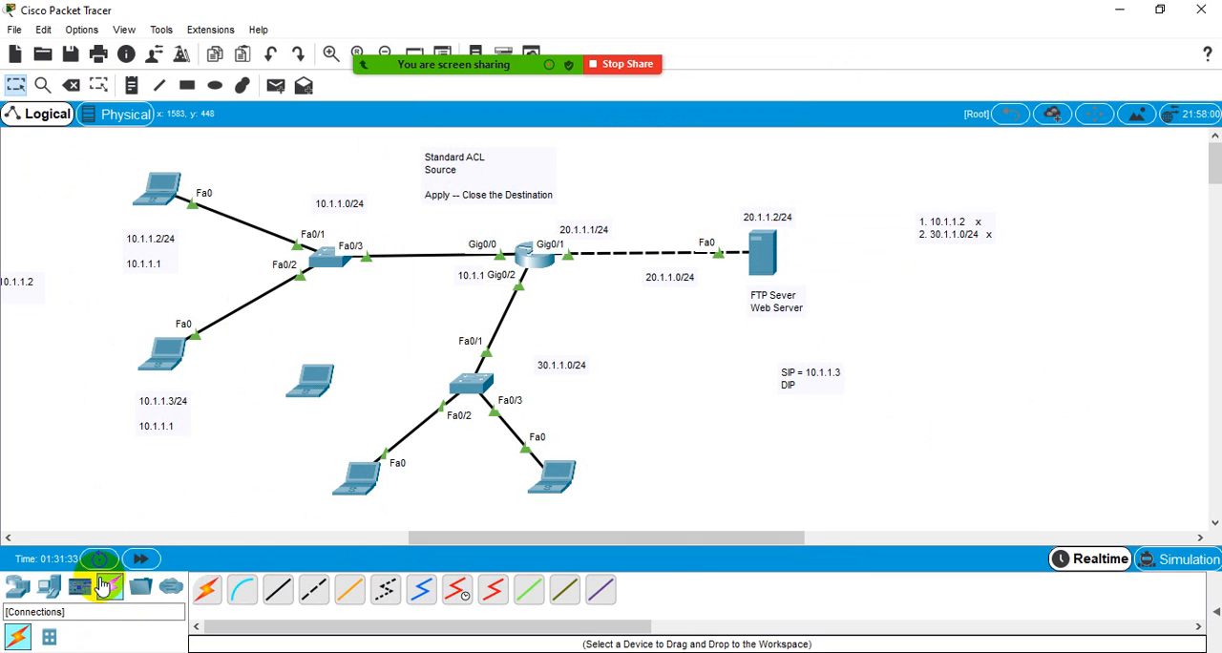
left_click(205, 589)
left_click(307, 377)
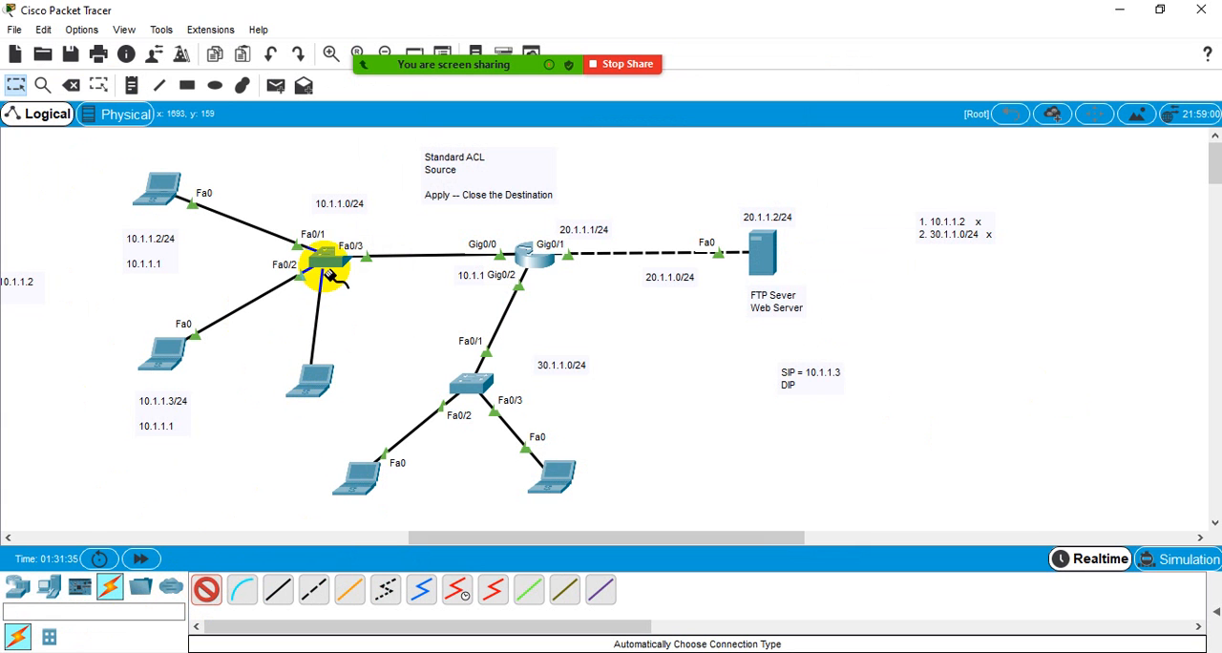
left_click(330, 255)
left_click(14, 90)
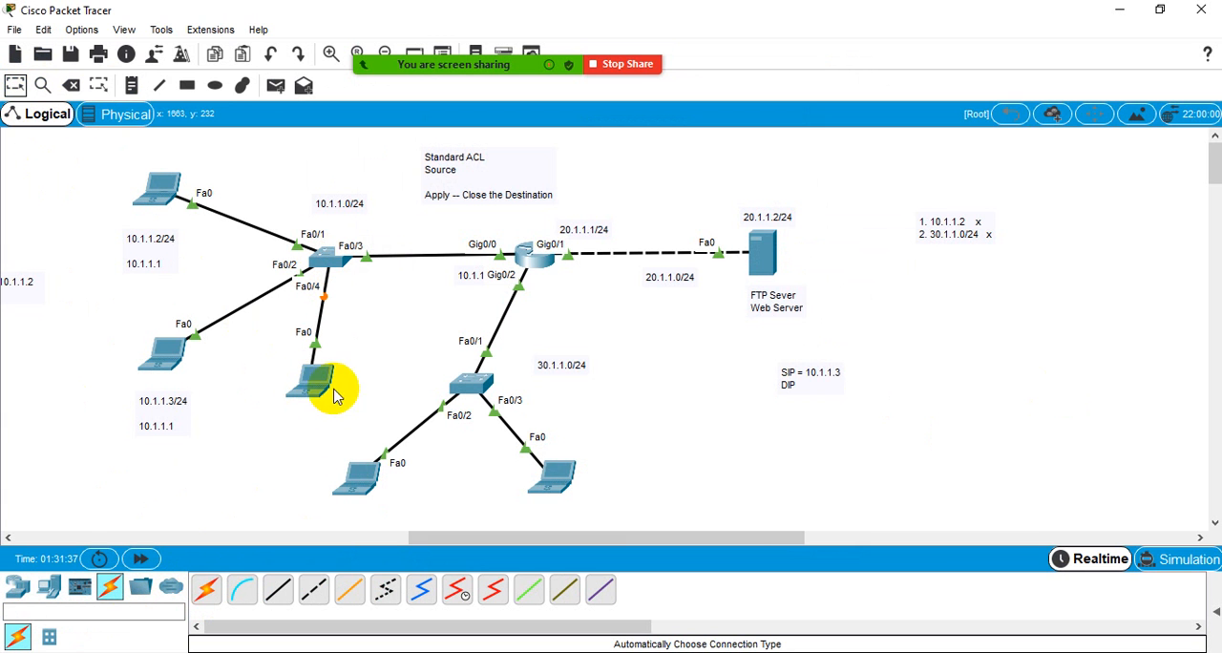
left_click_drag(309, 374, 267, 407)
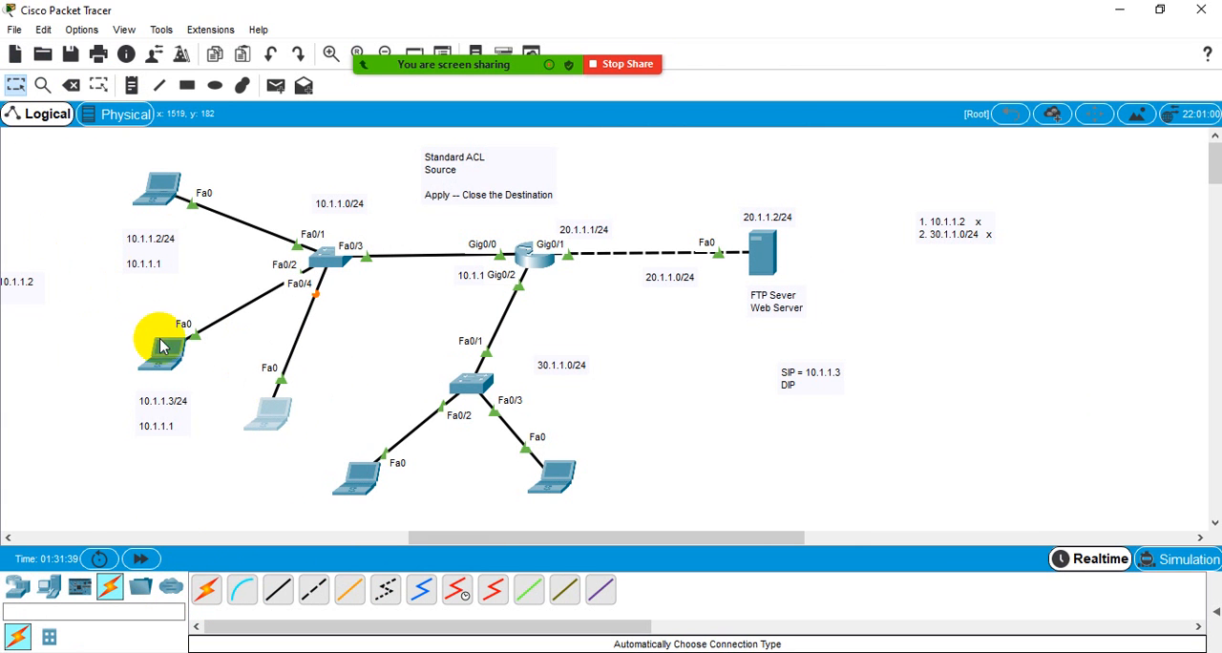
- Give the new laptop the static IP address 10.1.1.4, subnet mask 255.255.255.0 and default gateway 10.1.1.1
left_click(277, 425)
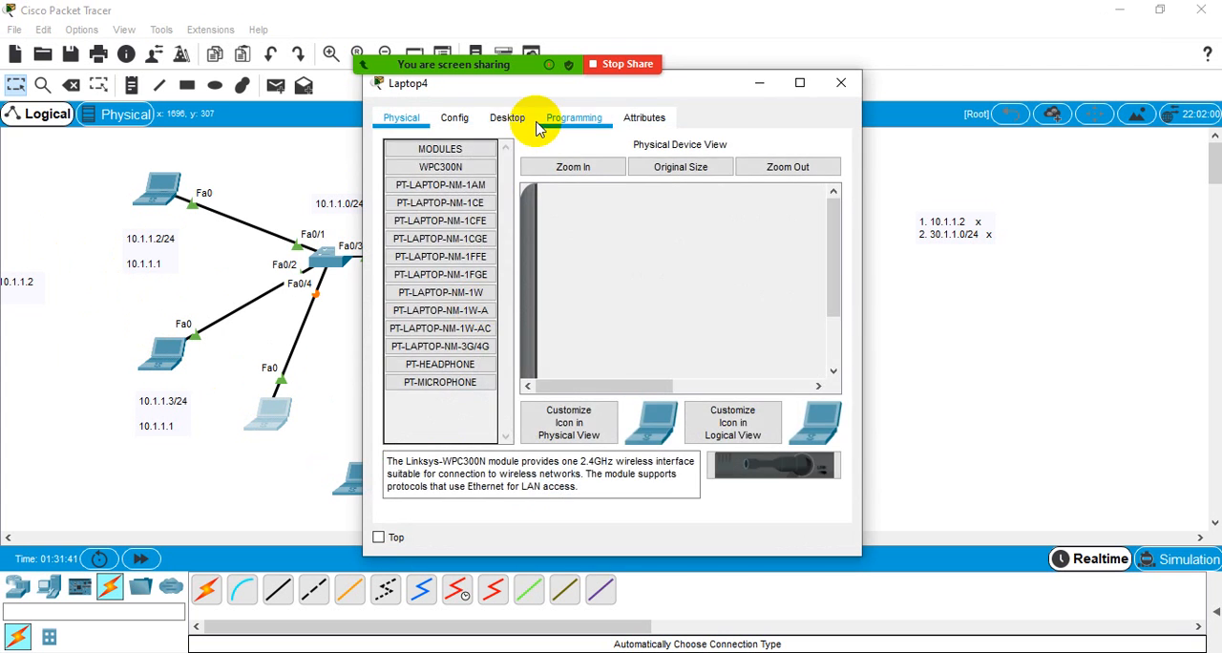
left_click(515, 119)
left_click(447, 219)
left_click(551, 246)
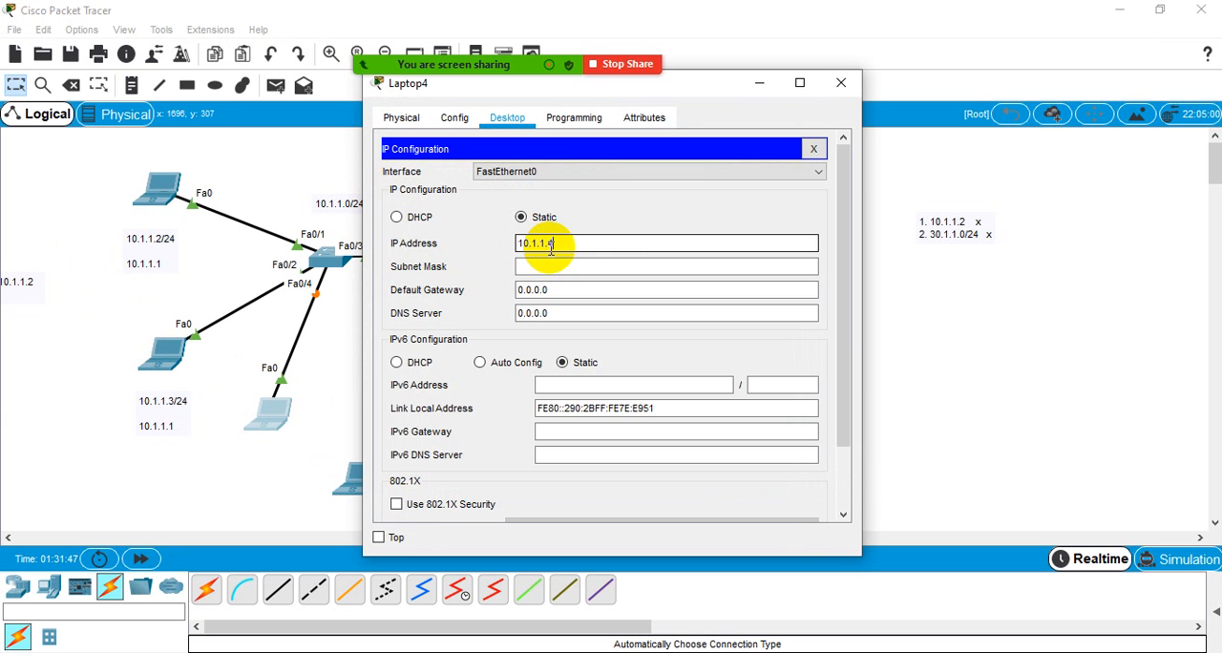
key("Tab")
type("255")
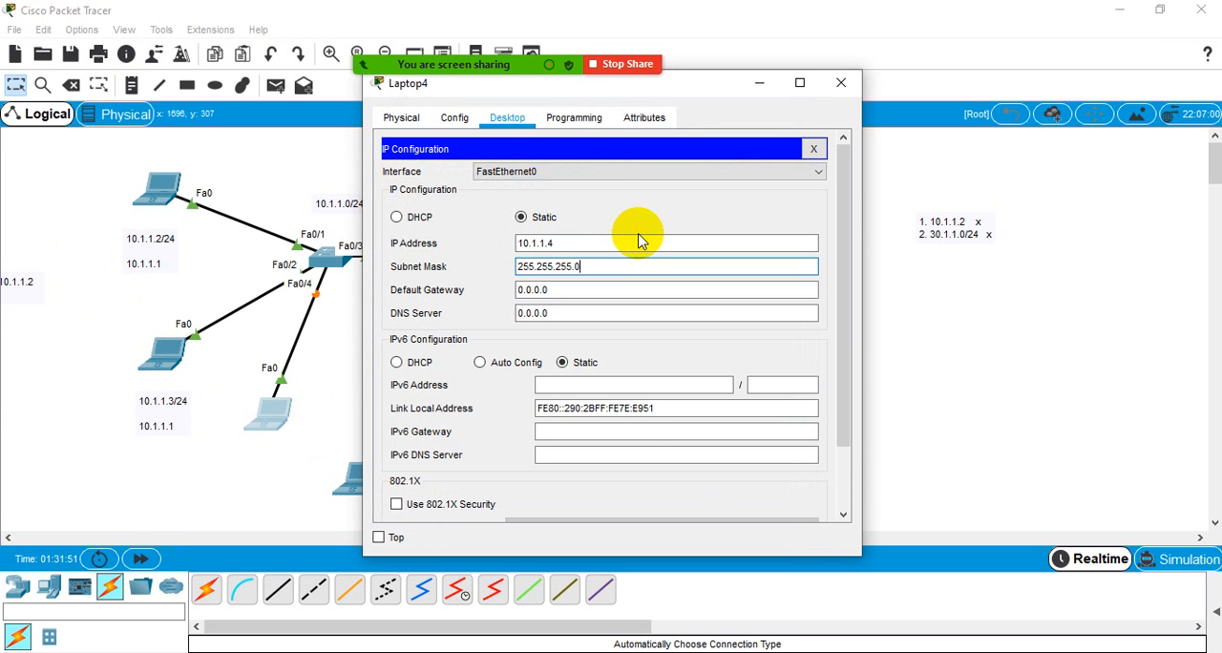
key("Tab")
type("1")
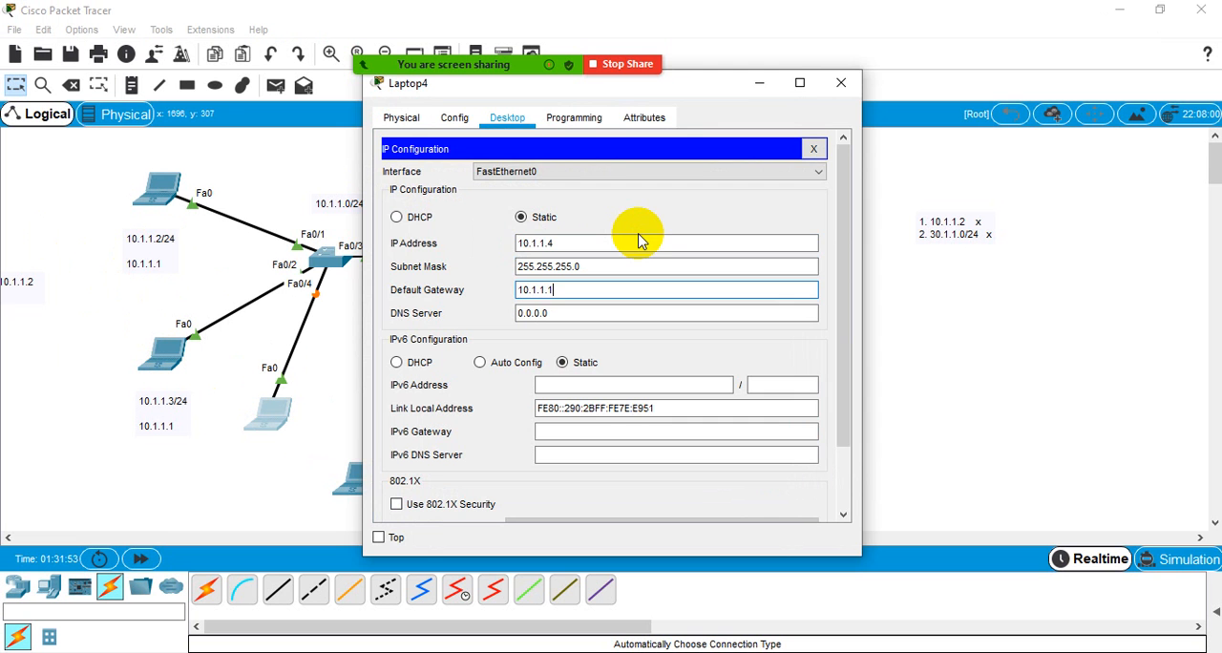
left_click(840, 85)
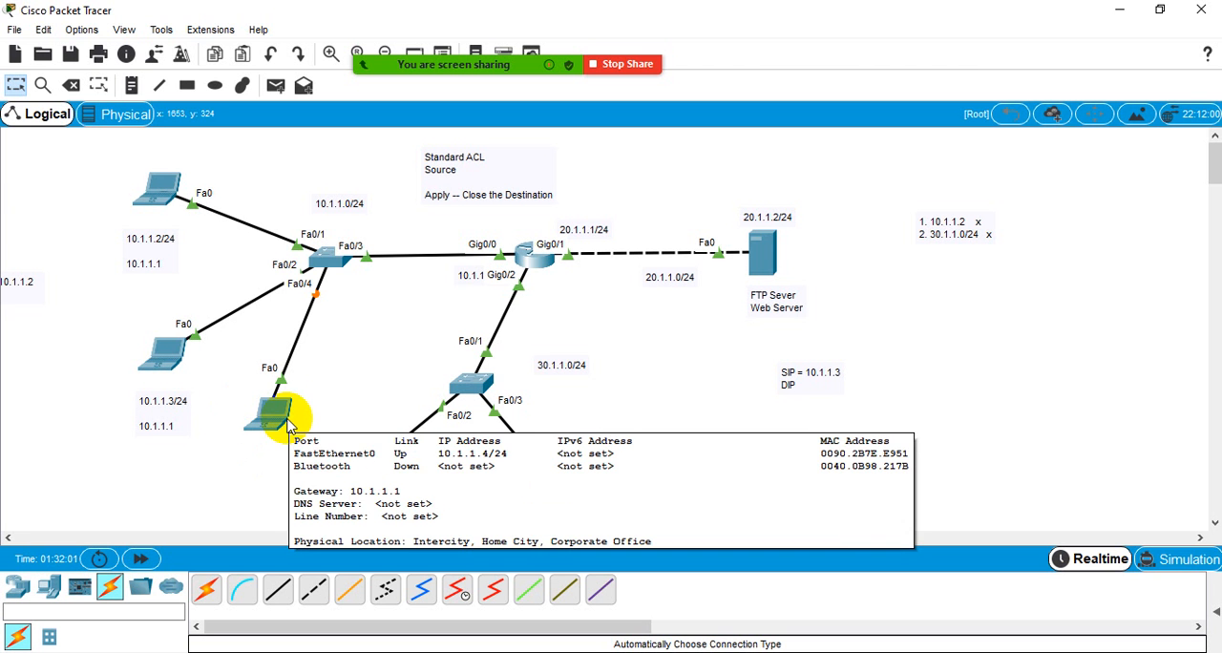
- Ping the server at 20.1.1.2 from the new 10.1.1.4 laptop and close the laptop's window
left_click(531, 270)
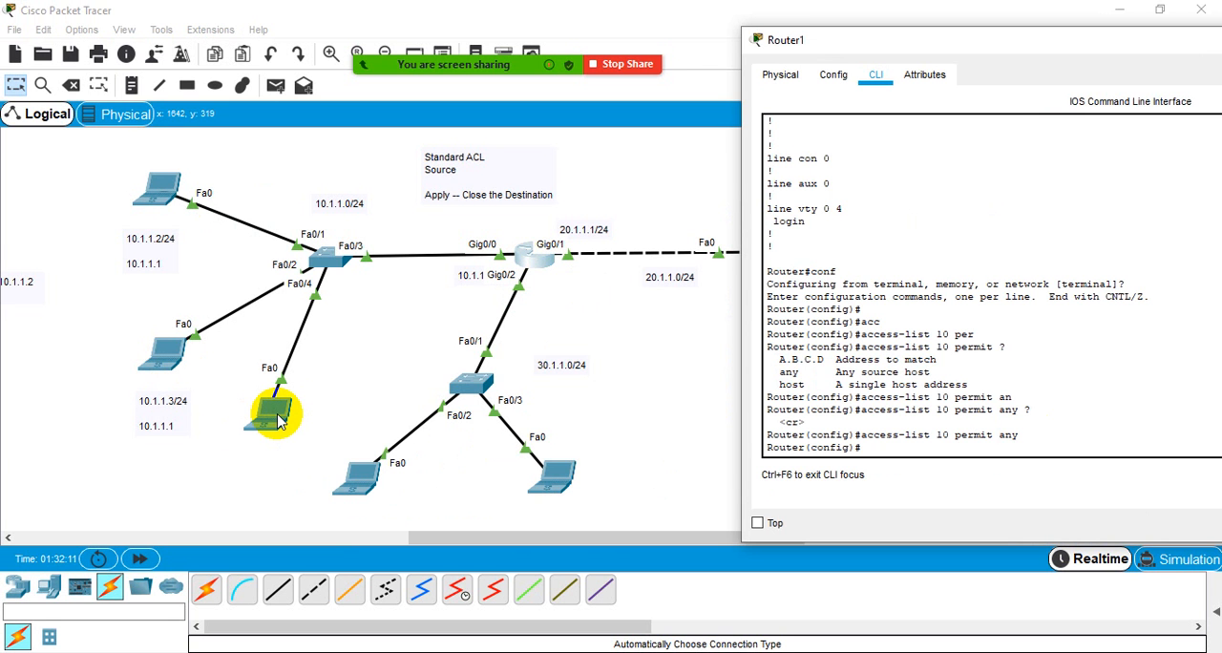
left_click(335, 398)
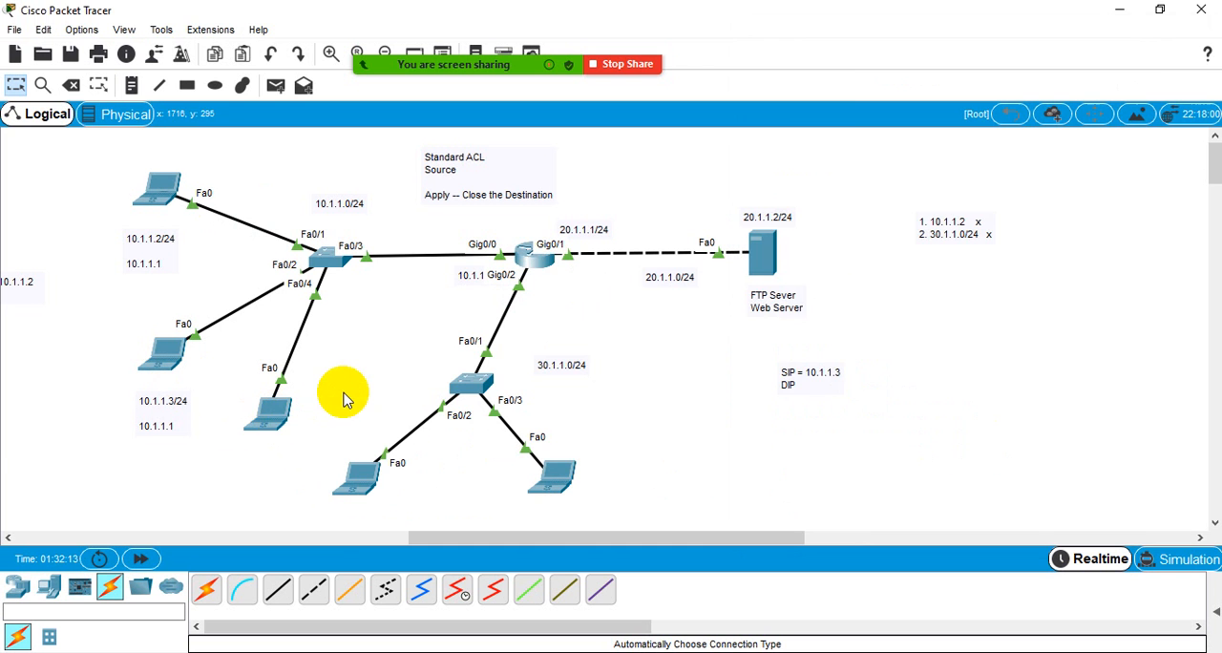
left_click(270, 428)
left_click(750, 242)
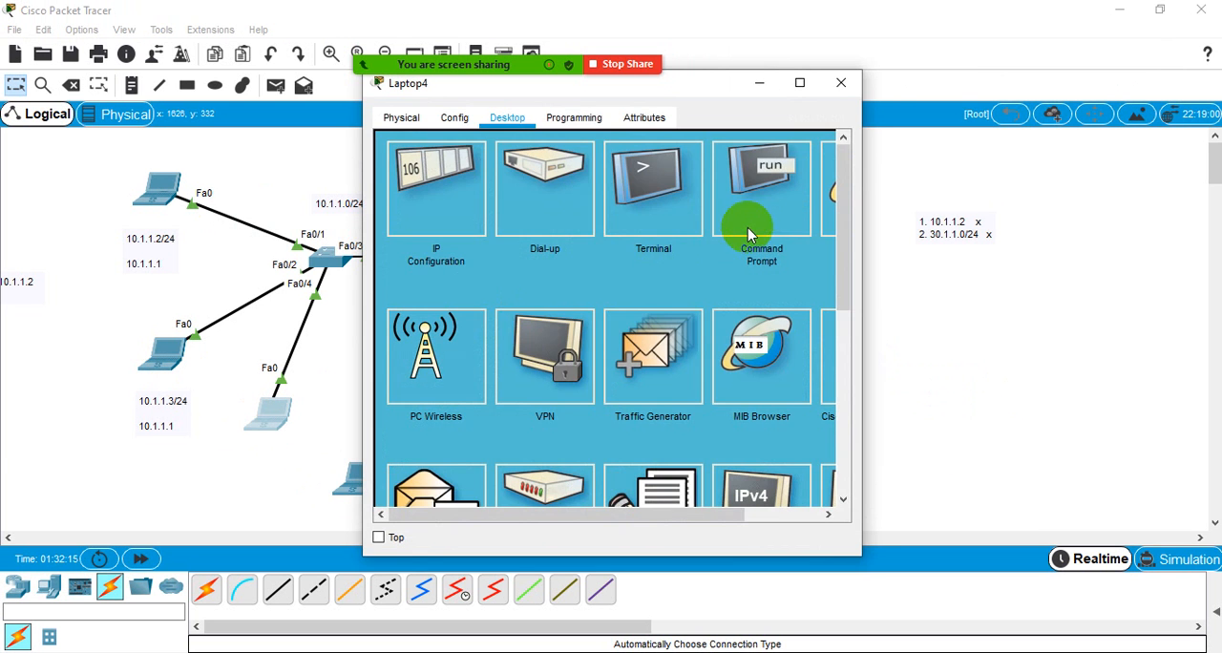
left_click_drag(560, 90, 920, 95)
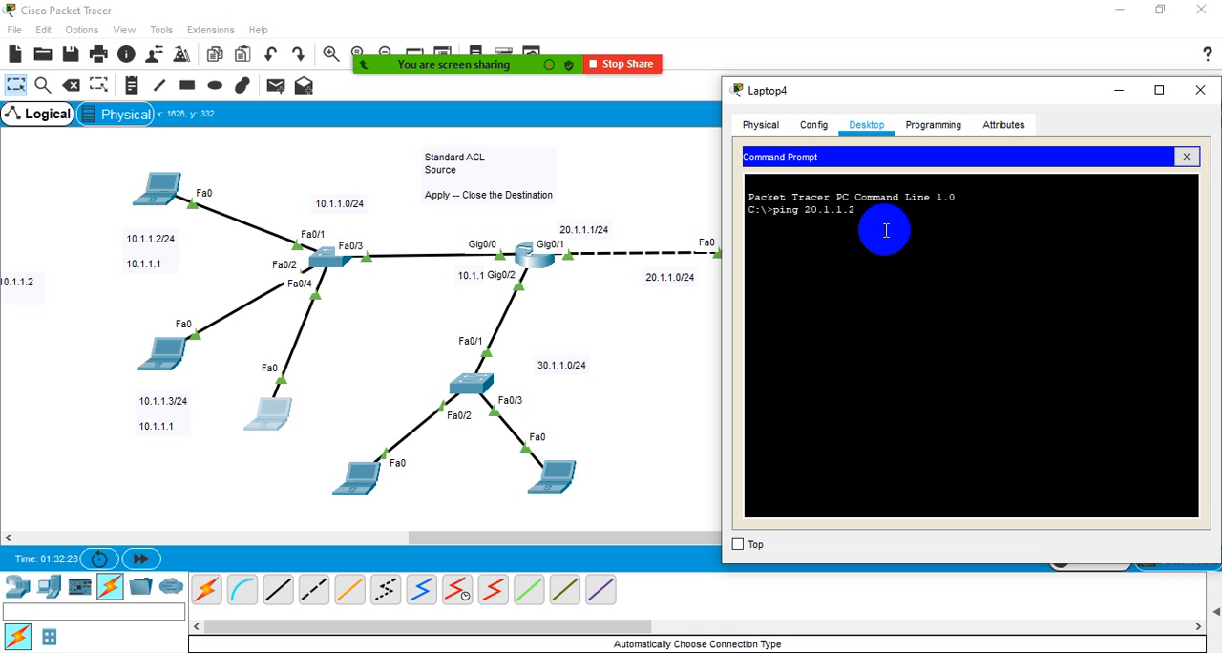
key("Return")
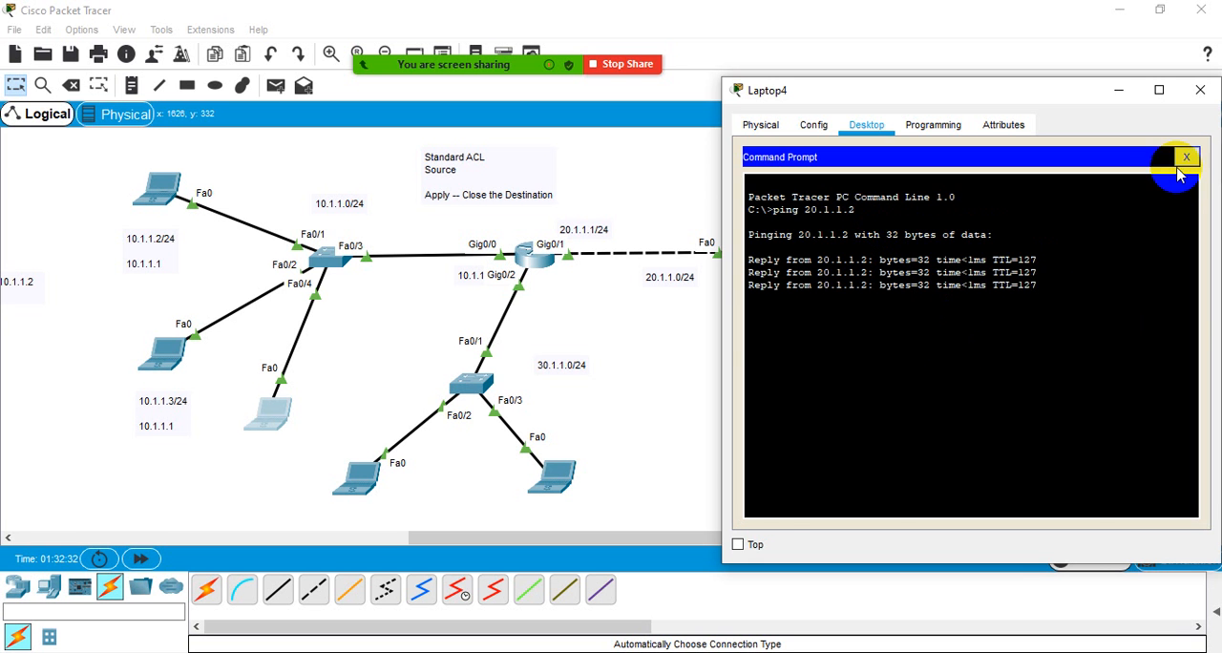
left_click(1186, 156)
left_click(1200, 90)
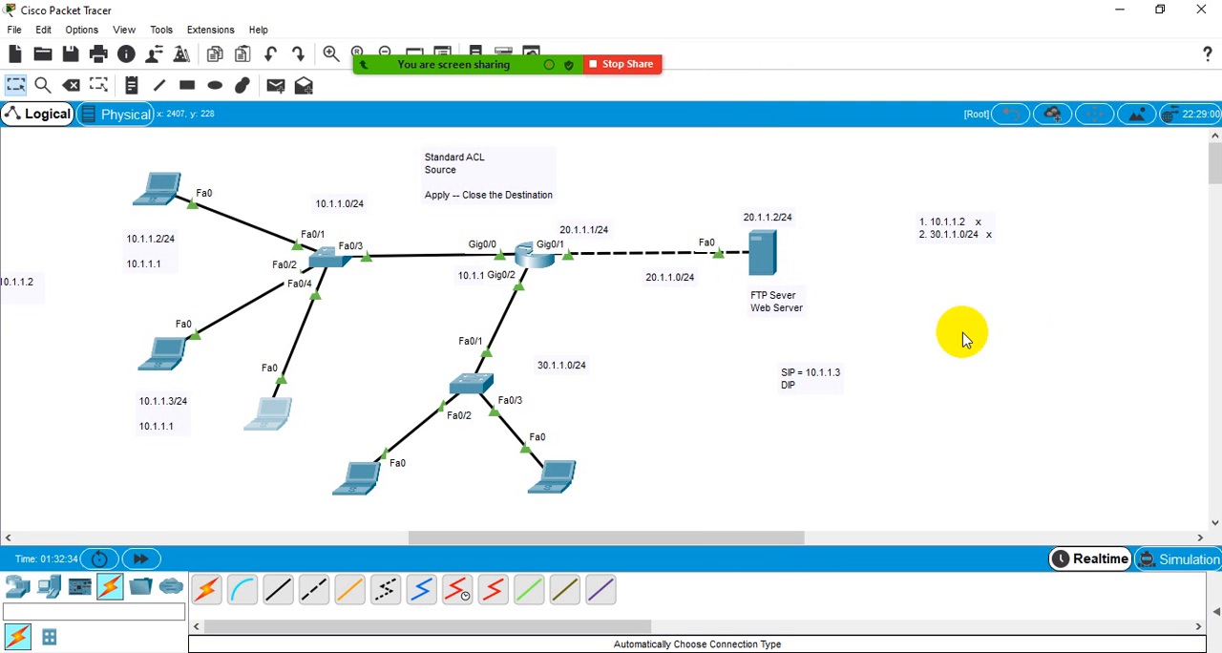
- Check the ping output in the 10.1.1.2 laptop's command prompt and close its window
left_click(160, 187)
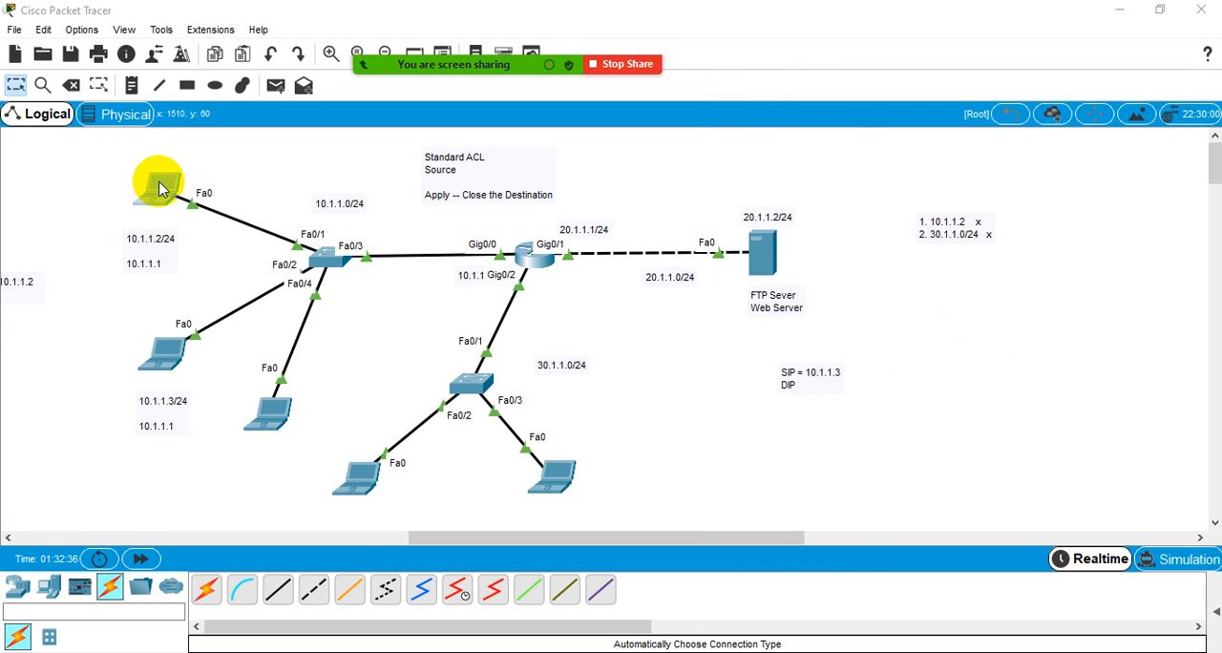
left_click(764, 185)
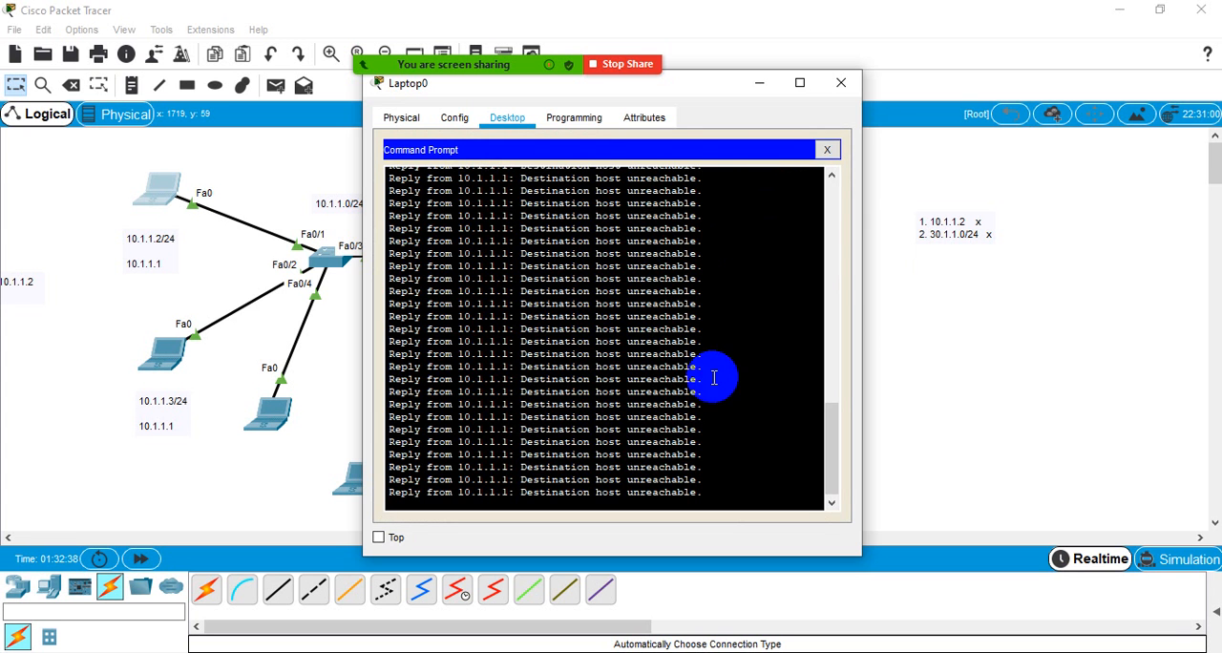
left_click(841, 83)
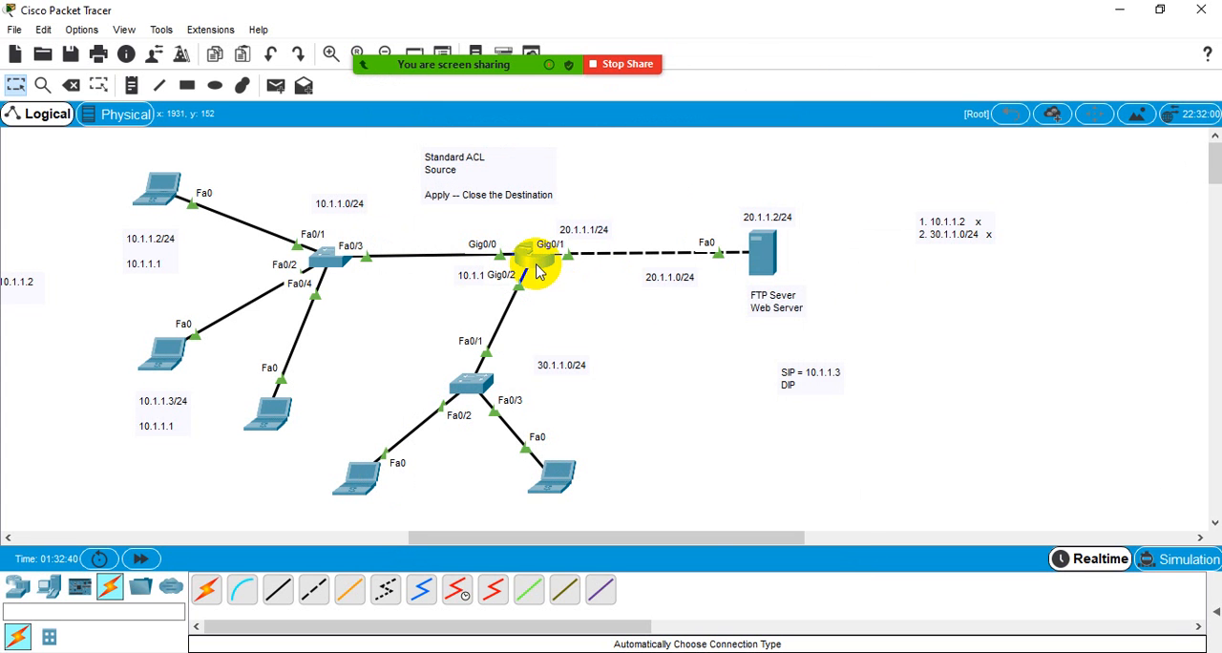
- Review the access-list 10 deny entries in Router1's earlier running-configuration output
left_click(536, 254)
scroll(913, 314, "up", 6)
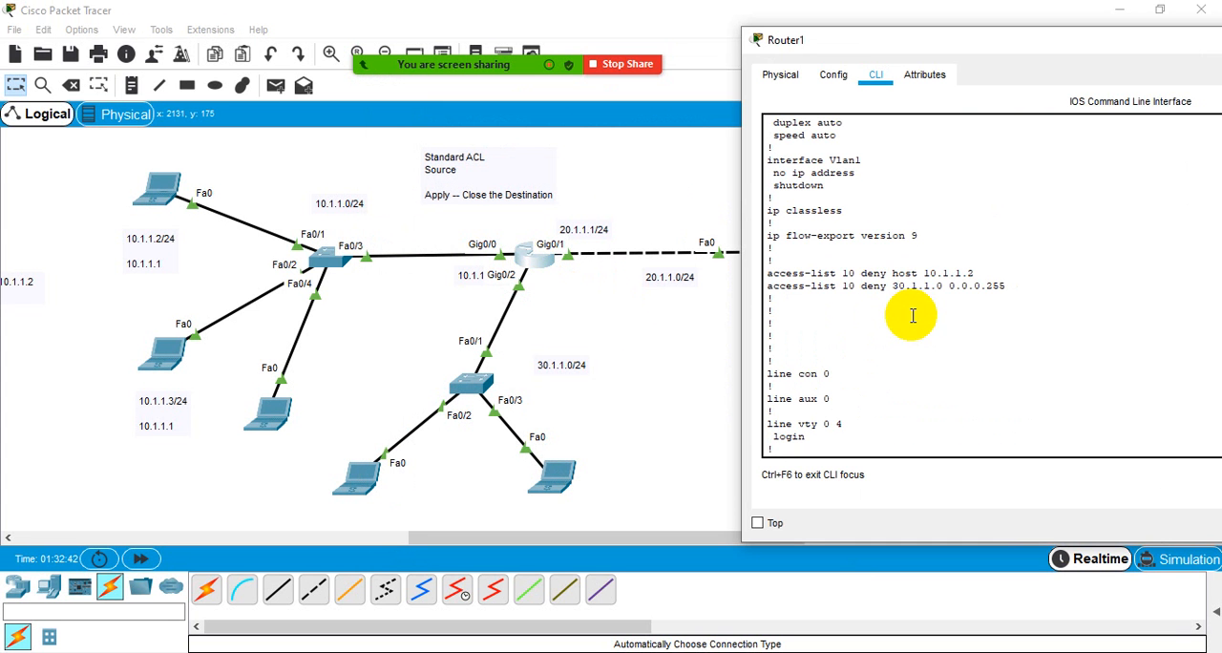
left_click_drag(772, 274, 974, 275)
left_click(854, 275)
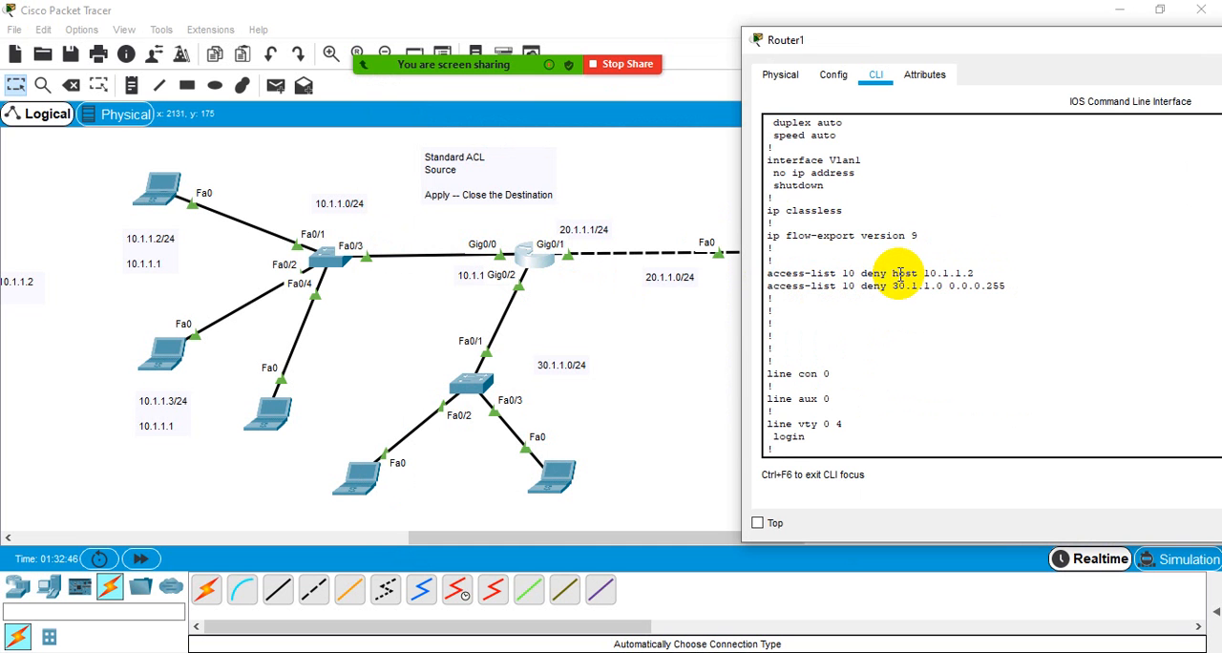
left_click_drag(899, 274, 860, 274)
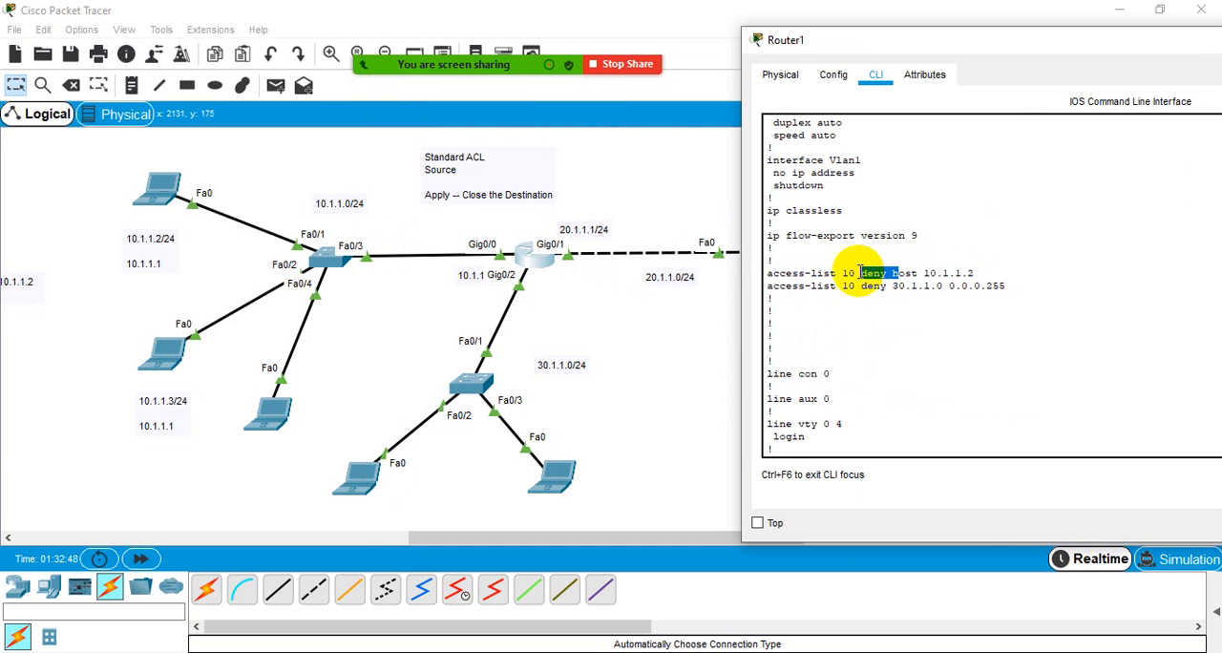
scroll(813, 321, "down", 6)
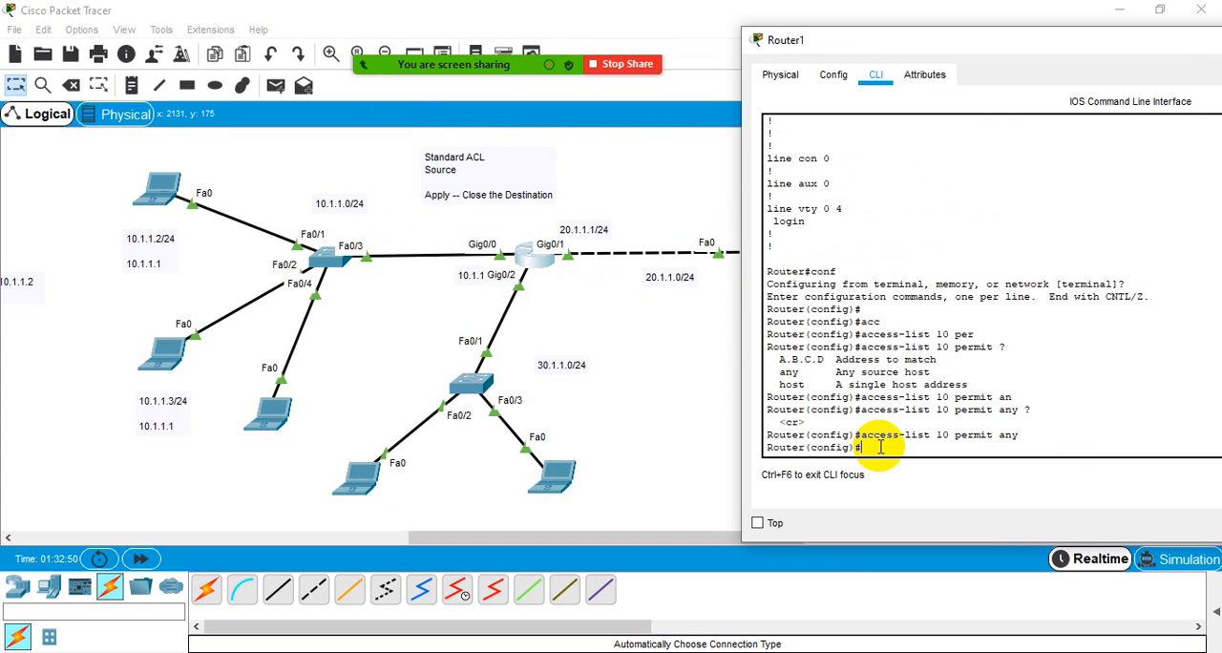
- Leave Router1's configuration mode and display the running configuration with sh run, paging through to the access-list 10 entries
key("ctrl+z")
key("Return")
key("Return")
key("Return")
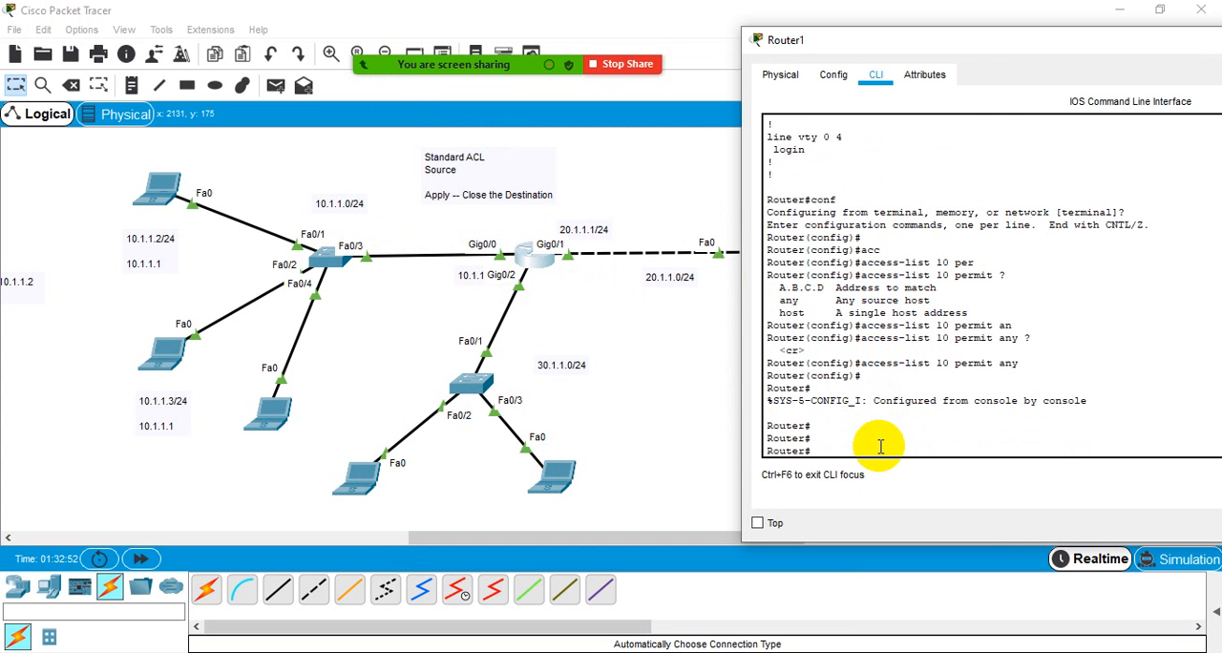
key("Return")
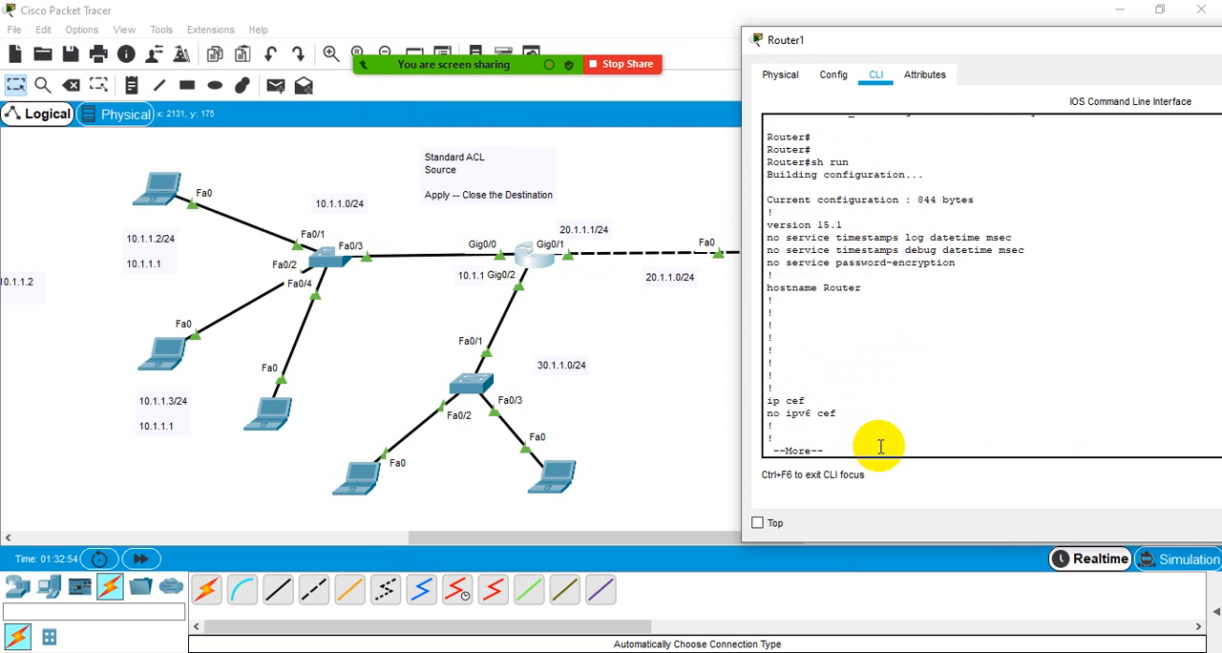
key("Return")
key("Return")
key("Return")
key("Return")
key("Return")
key("Return")
key("Return")
key("Return")
key("Return")
key("Return")
key("Return")
key("Return")
key("Return")
key("Return")
key("Return")
key("Return")
key("Return")
key("Return")
key("Return")
key("Return")
key("Return")
key("Return")
key("Return")
key("Return")
key("Return")
key("Return")
key("Return")
key("Return")
key("Return")
key("Return")
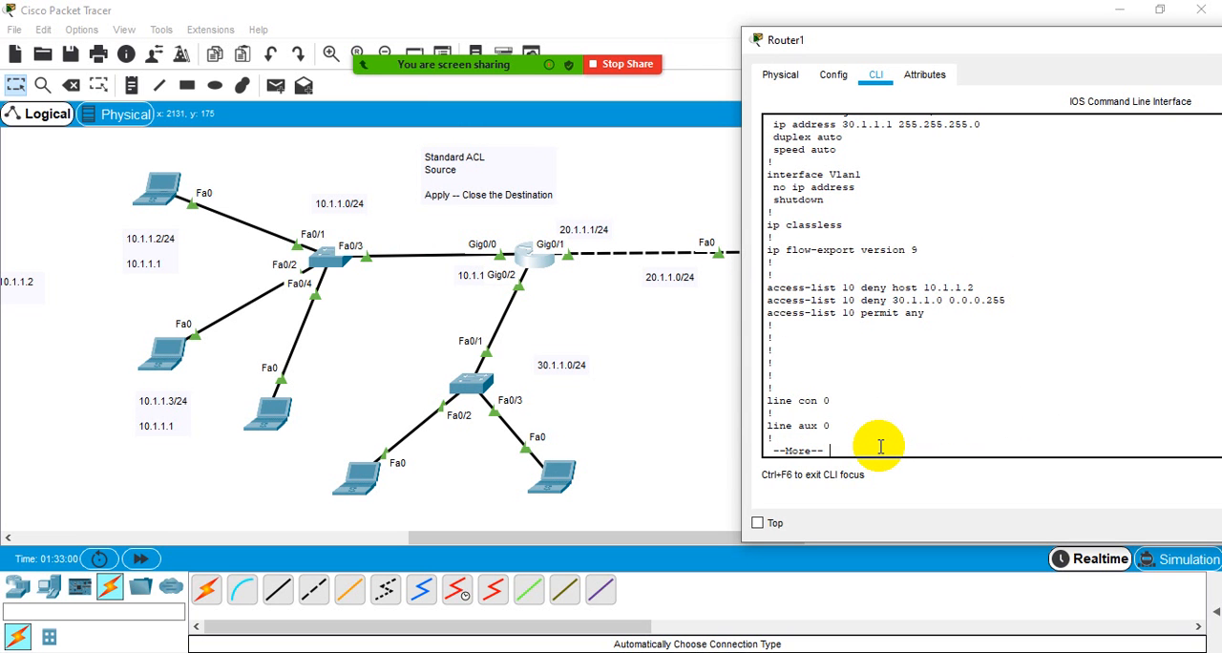
key("Return")
key("Return")
key("Return")
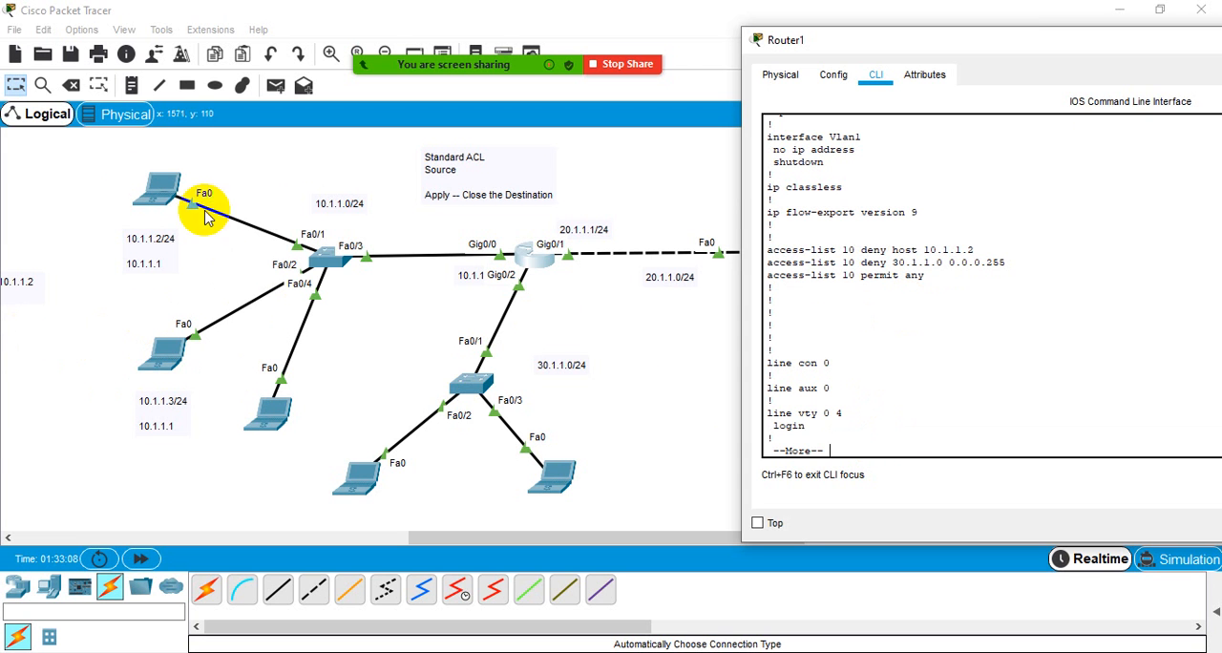
left_click_drag(103, 166, 294, 437)
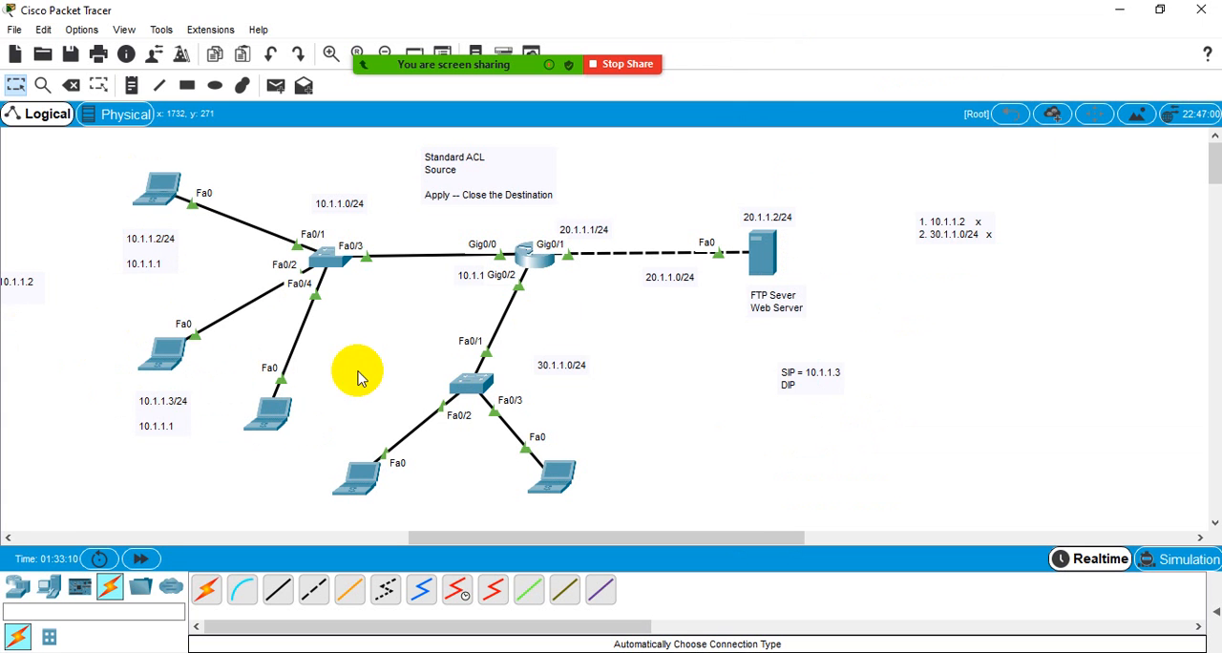
left_click_drag(113, 165, 307, 456)
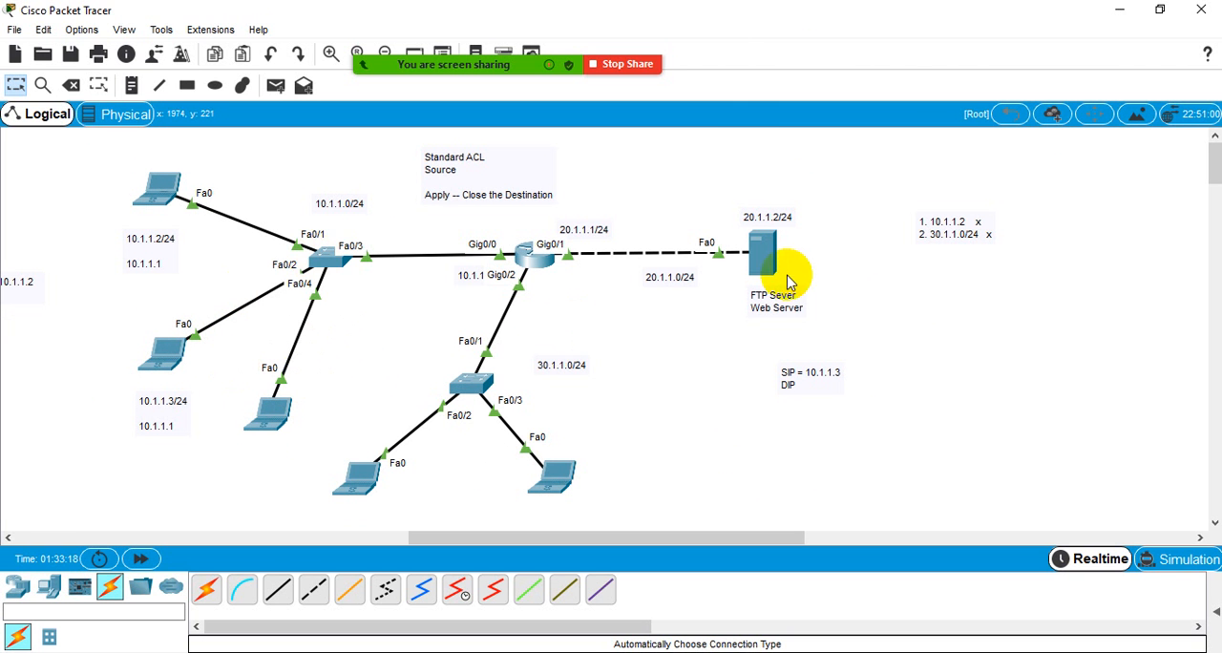
left_click(333, 267)
left_click(840, 82)
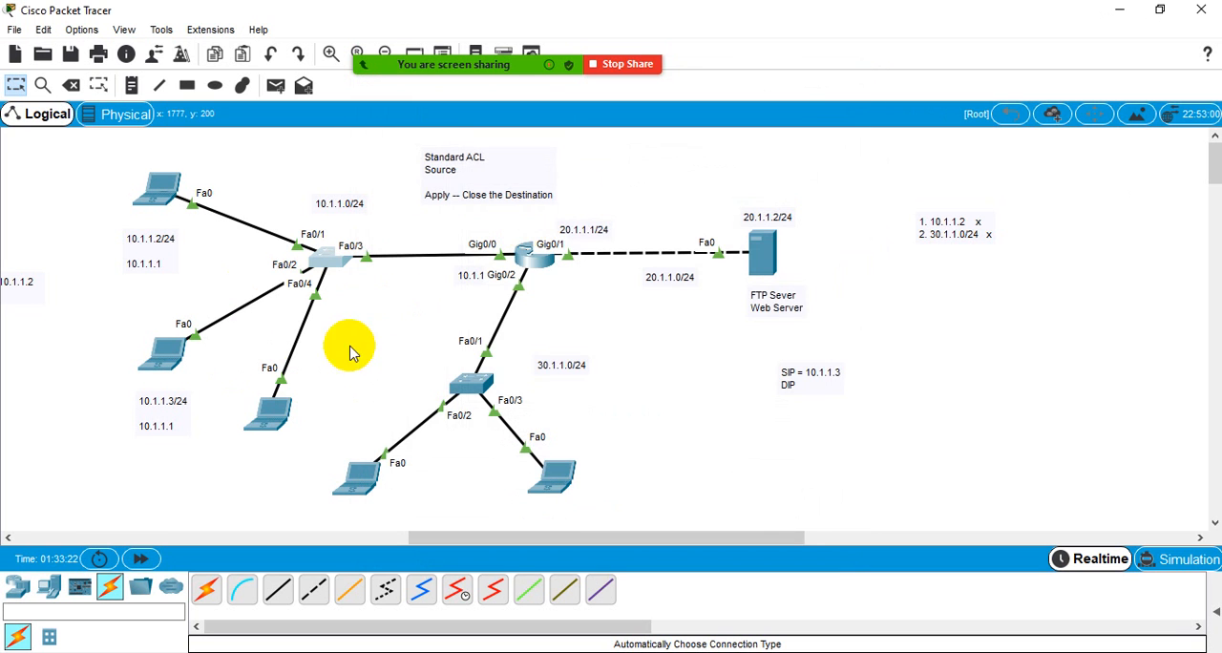
- Check the ping output in the 10.1.1.4 laptop's command prompt, close its window and view the laptop's address summary
left_click(272, 419)
left_click(754, 177)
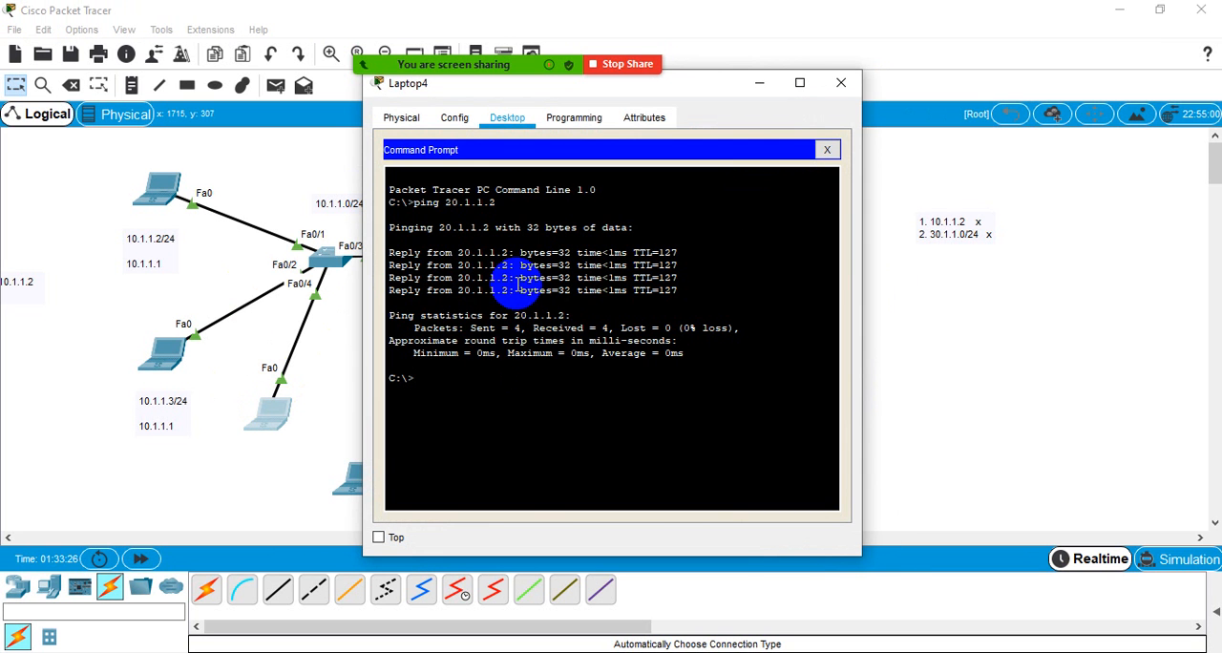
left_click(842, 82)
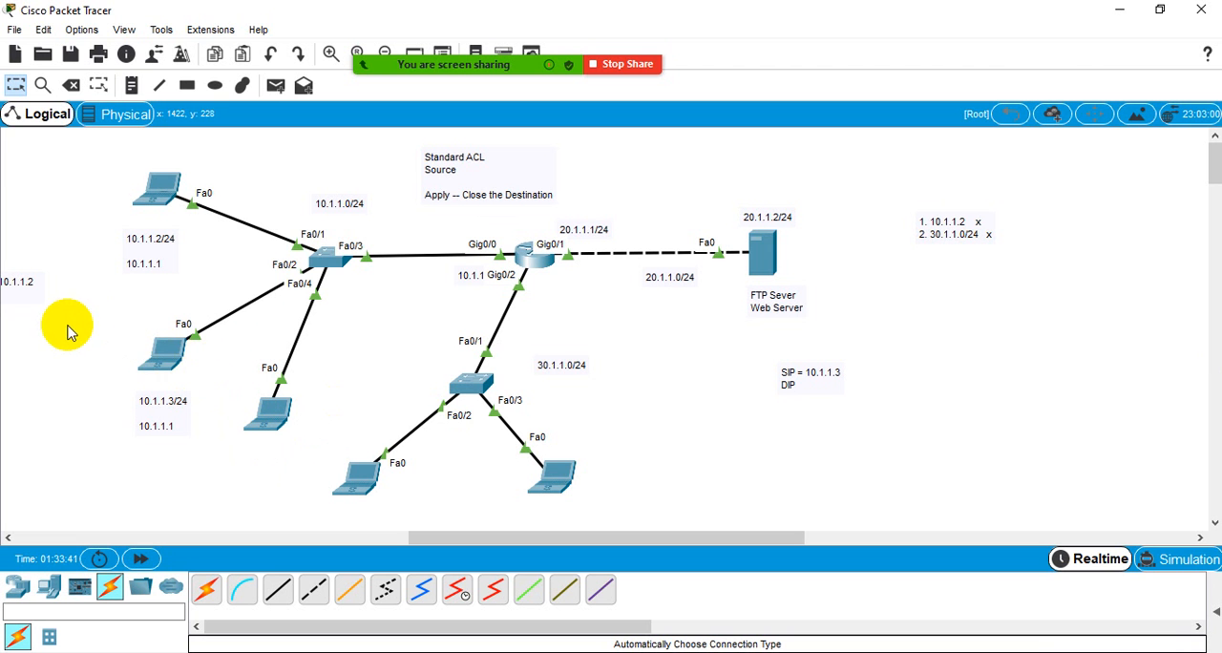
left_click_drag(67, 325, 300, 408)
mouse_move(273, 409)
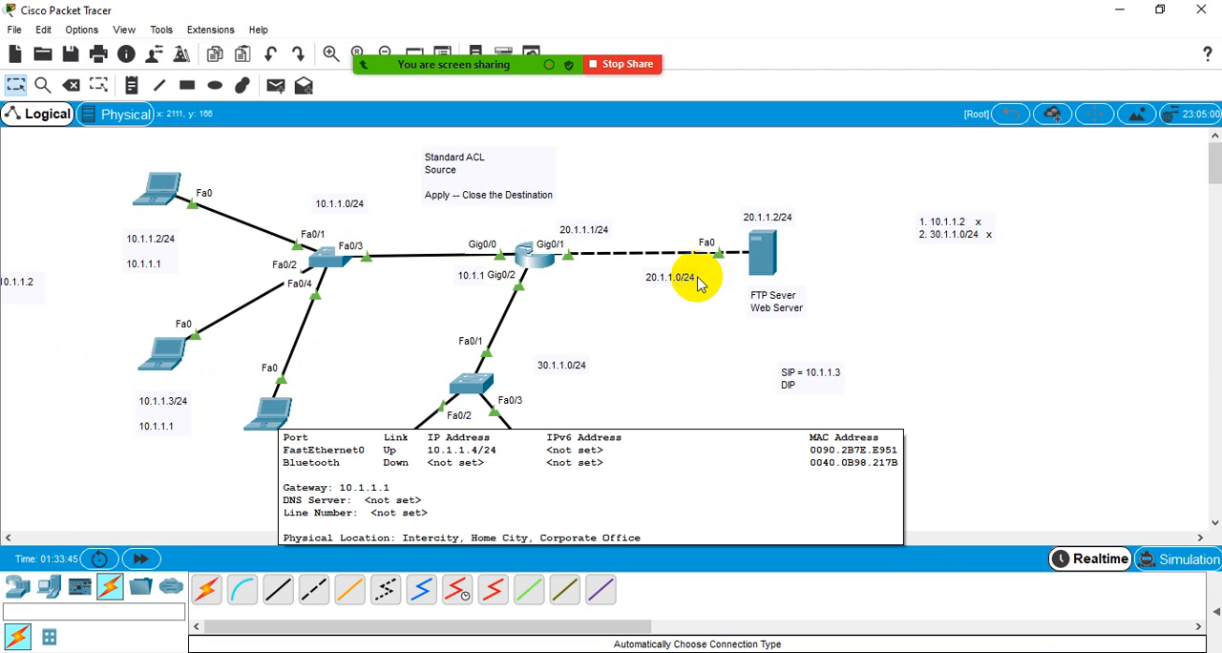
- Enter Router1's configuration mode and add the entry access-list 10 deny 10.1.1.4 0.0.0.255
left_click(535, 254)
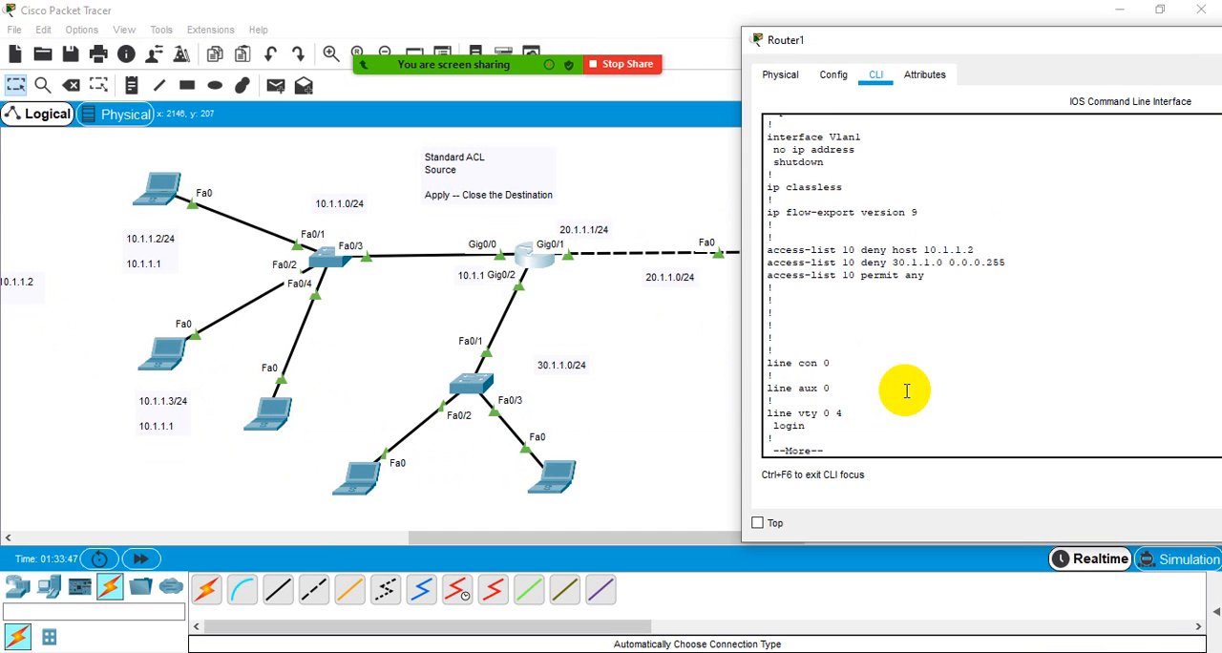
key("Return")
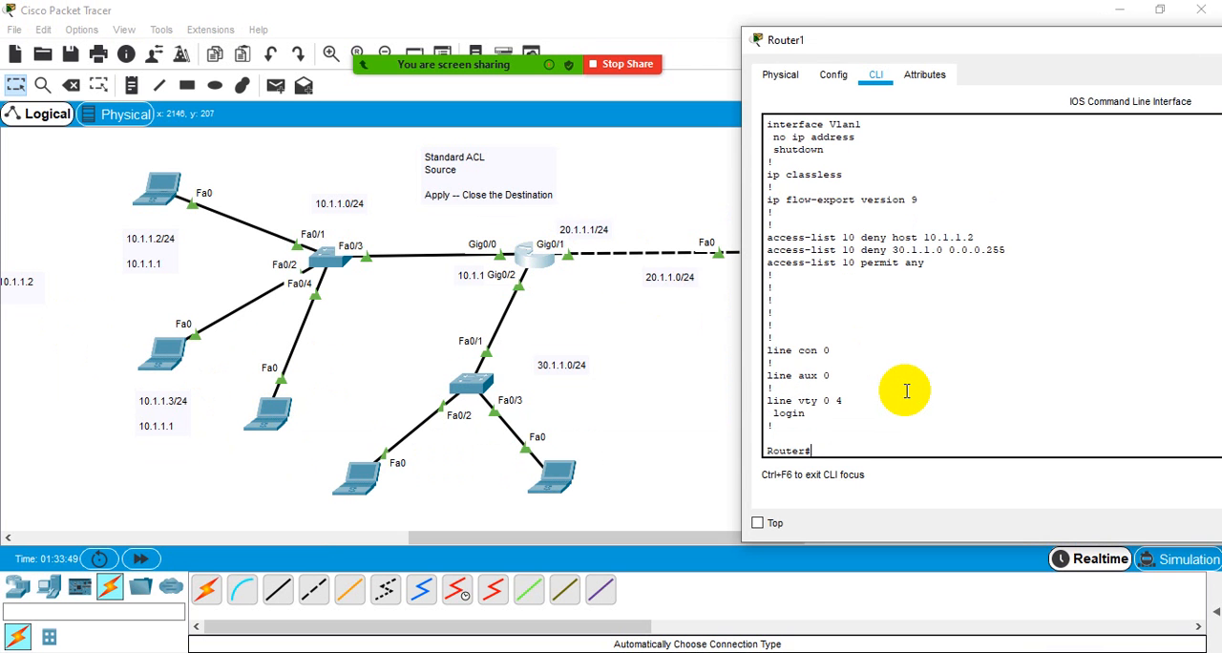
type("conf")
key("Return")
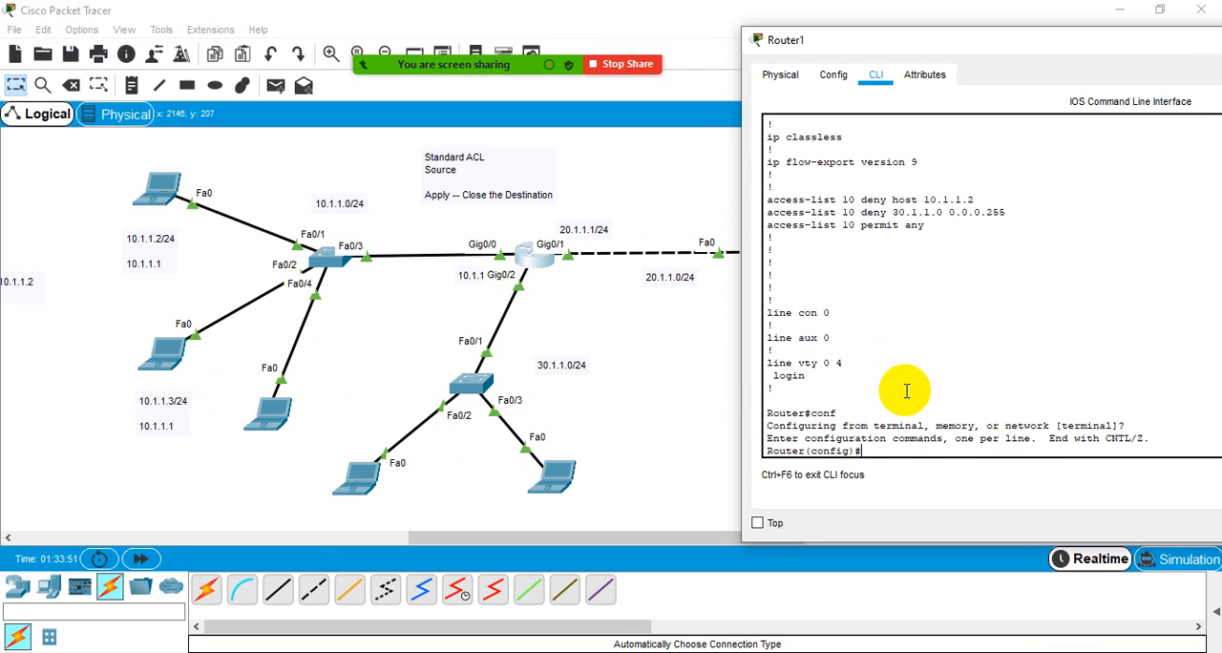
type("acc")
key("Tab")
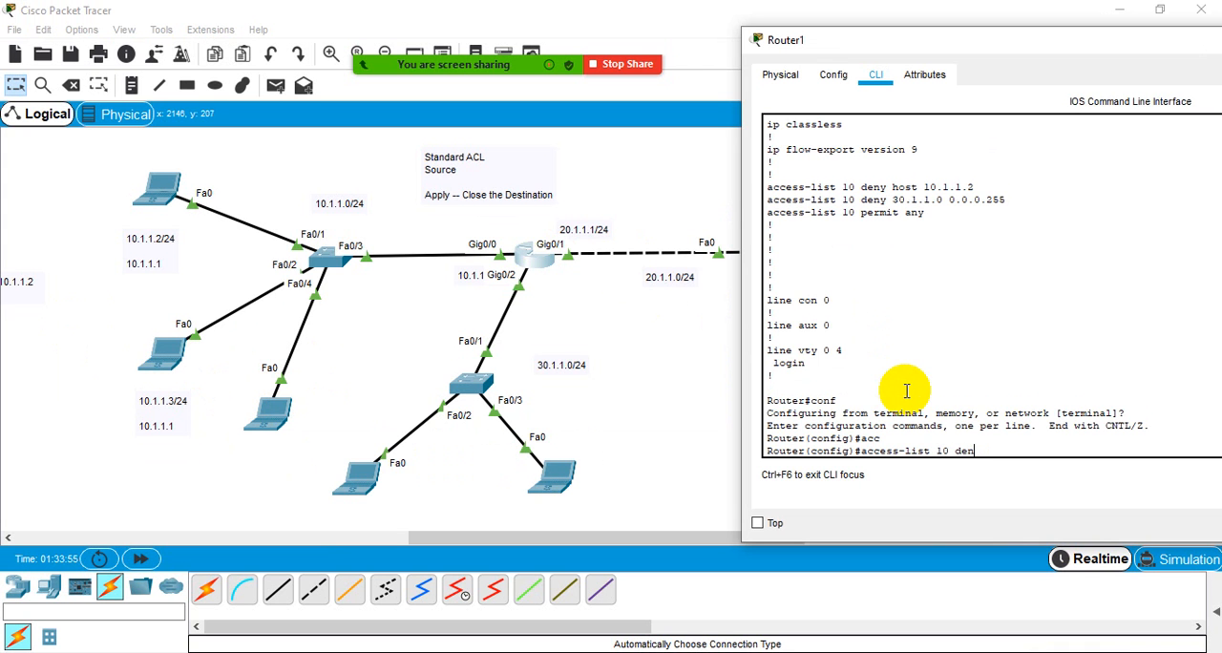
type("10 den")
key("Tab")
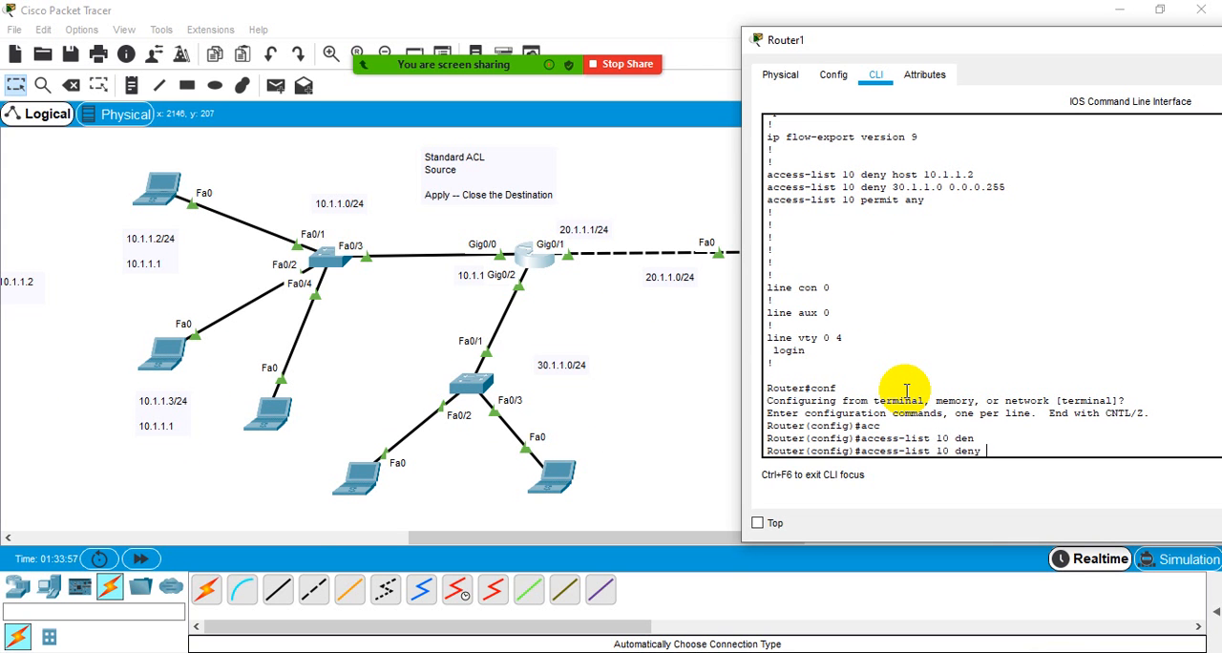
type("10.1.1.")
type("4 ?")
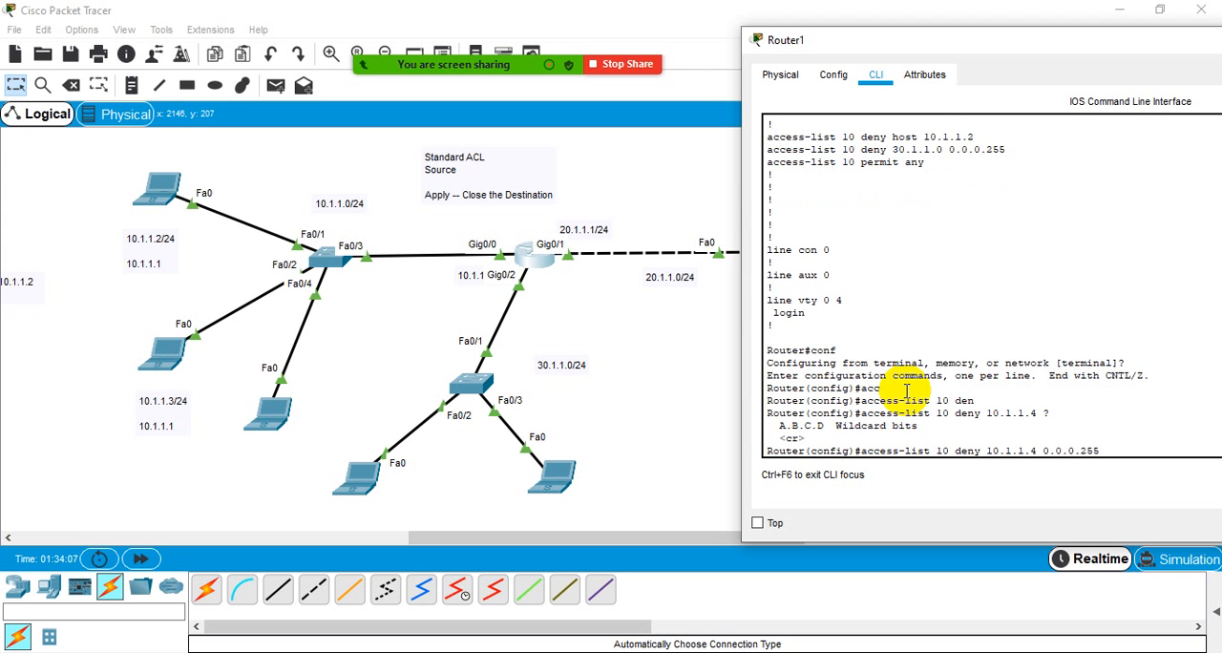
key("Return")
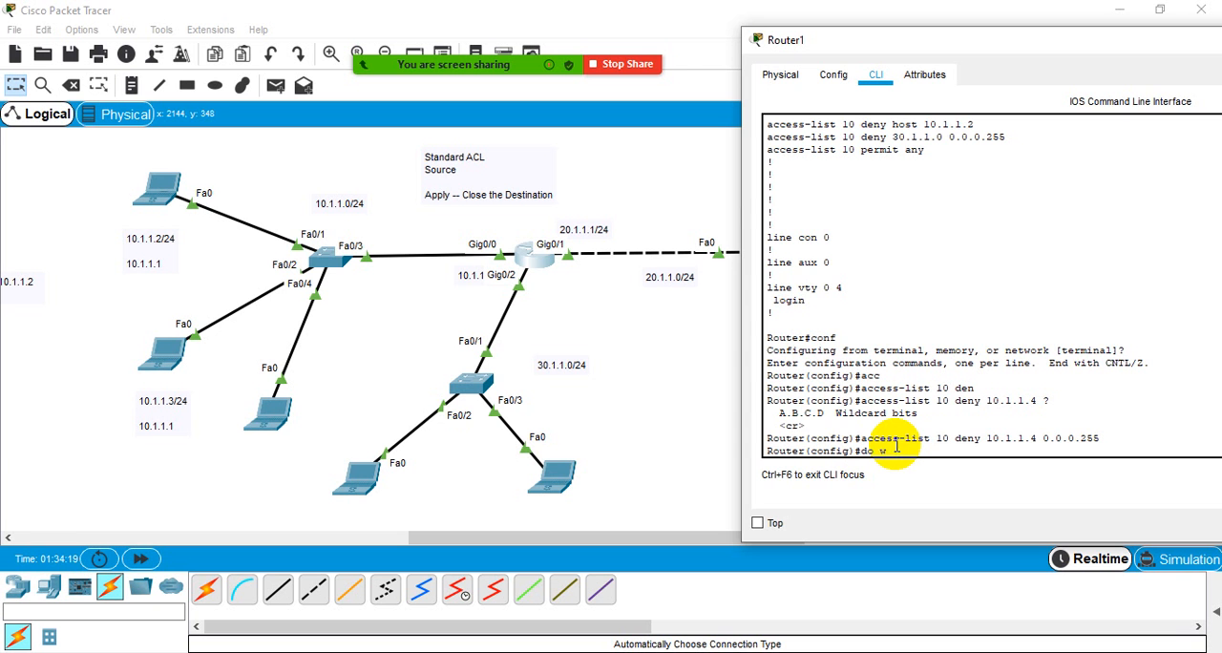
- Save Router1's configuration with do wr
type("r")
key("Return")
key("Return")
key("Return")
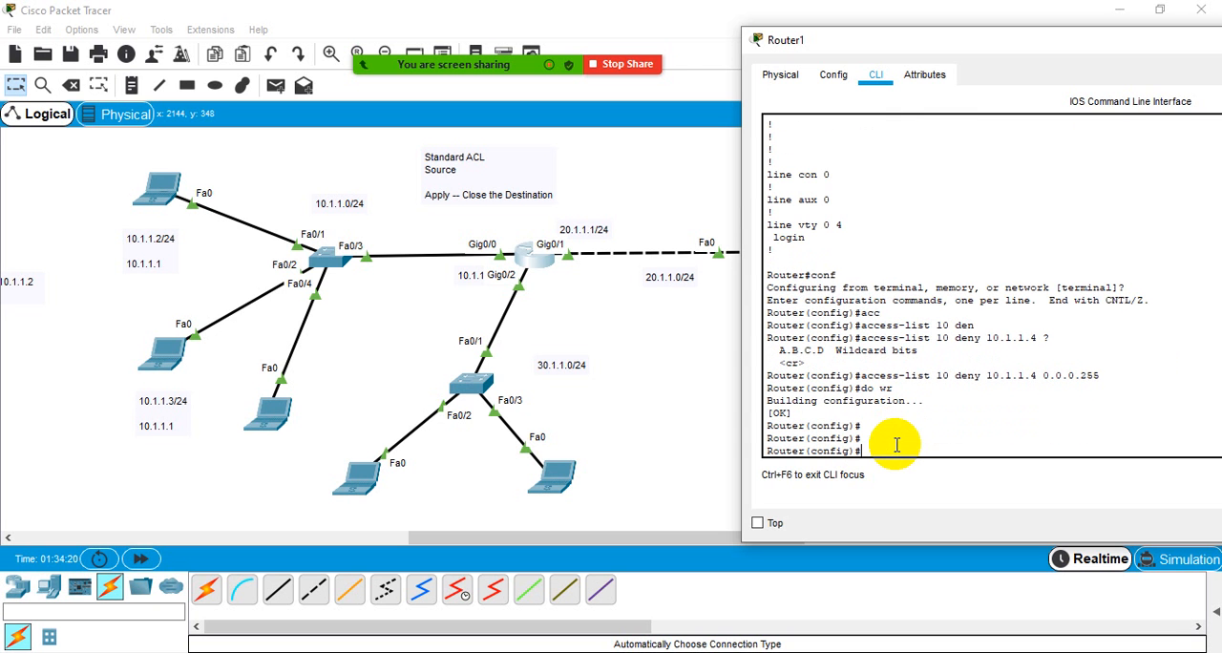
- Ping the server at 20.1.1.2 again from the 10.1.1.4 laptop
left_click(248, 416)
left_click(755, 191)
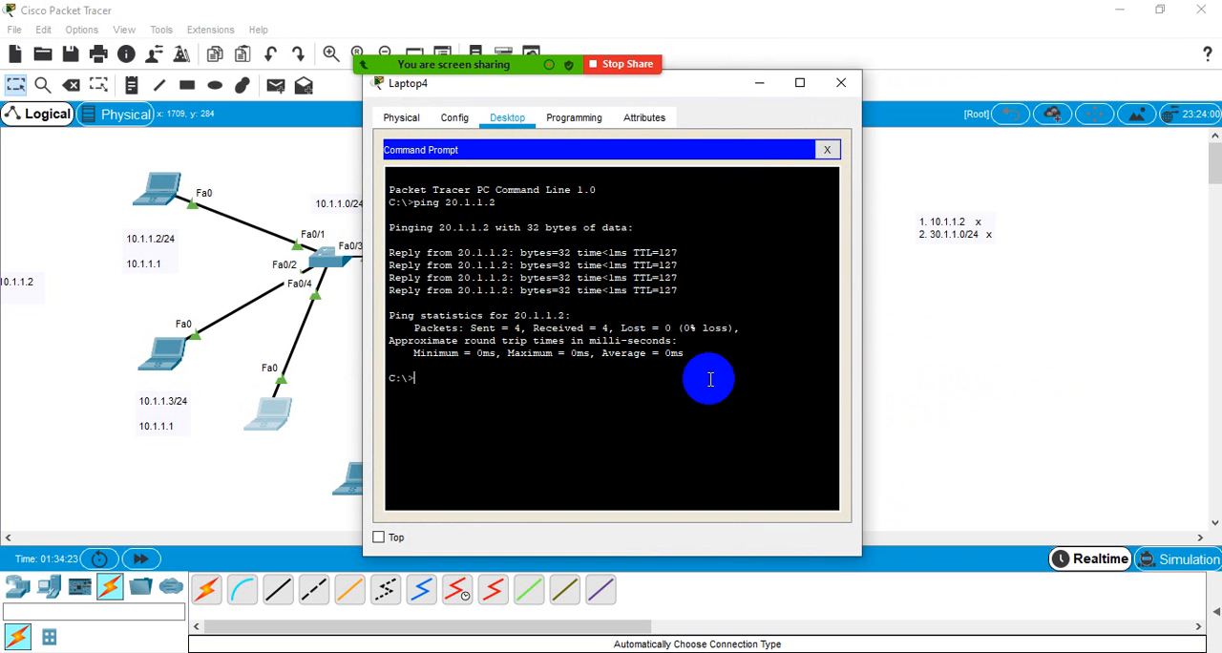
key("Return")
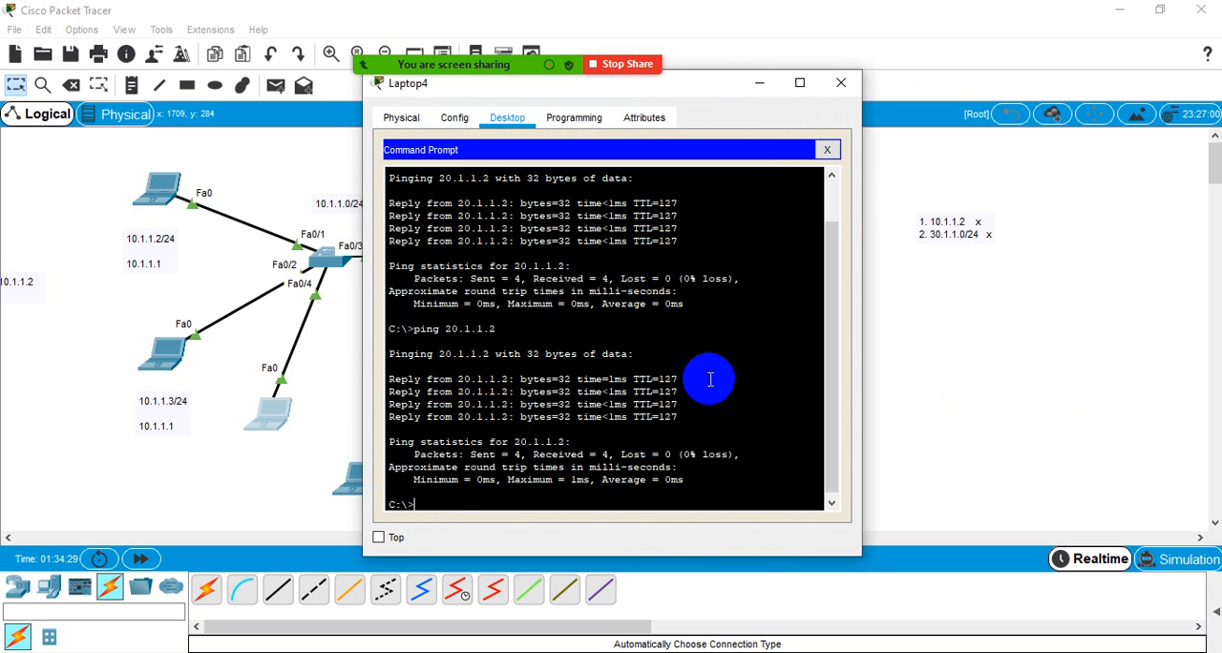
- Check the static IP configuration of the 10.1.1.4 laptop and close its window
left_click(827, 150)
left_click(430, 221)
left_click(537, 242)
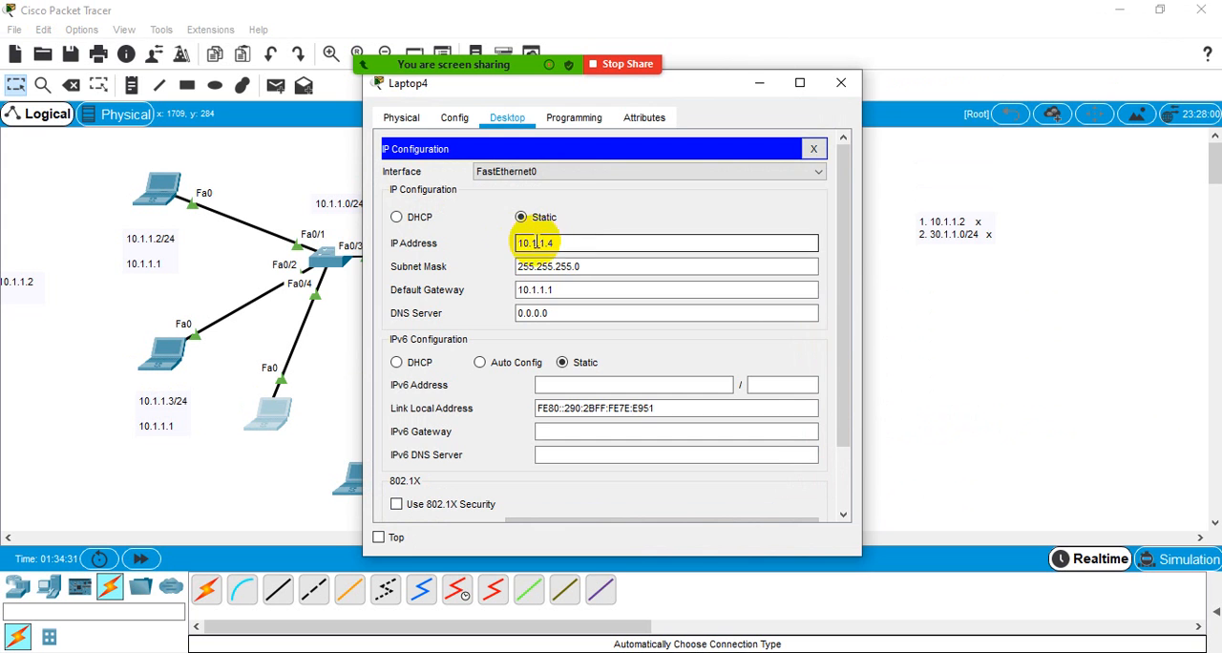
left_click(300, 191)
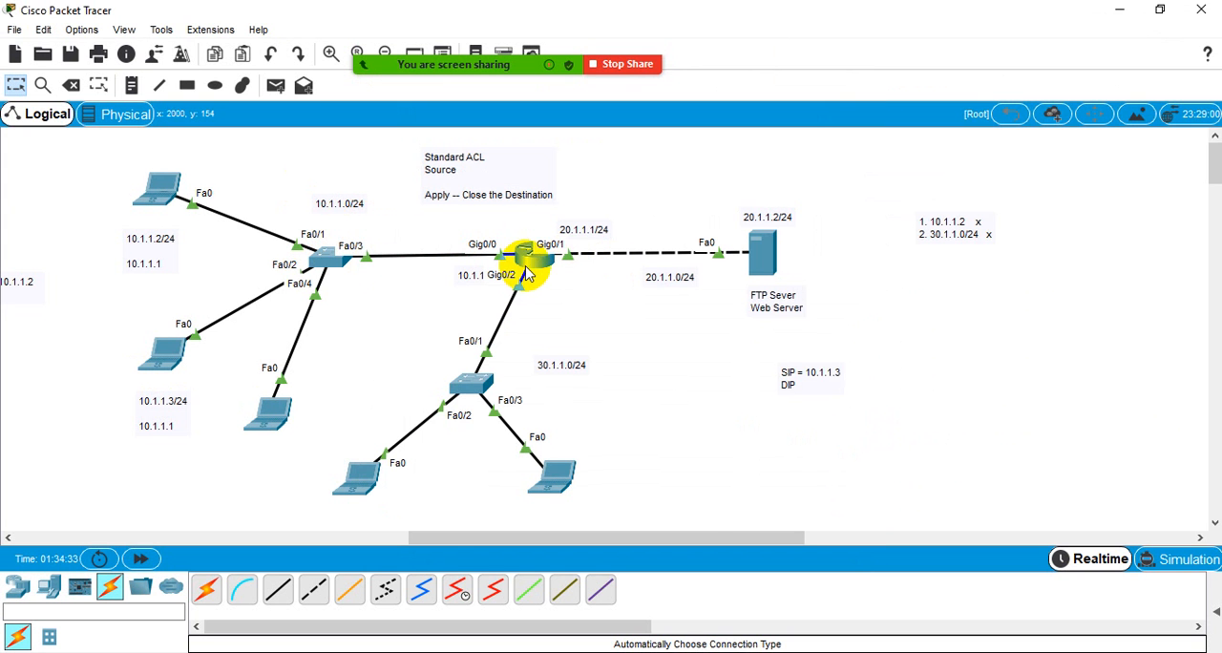
- Open Router1's command line and review the access-list 10 deny entry entered for 10.1.1.4
left_click(526, 268)
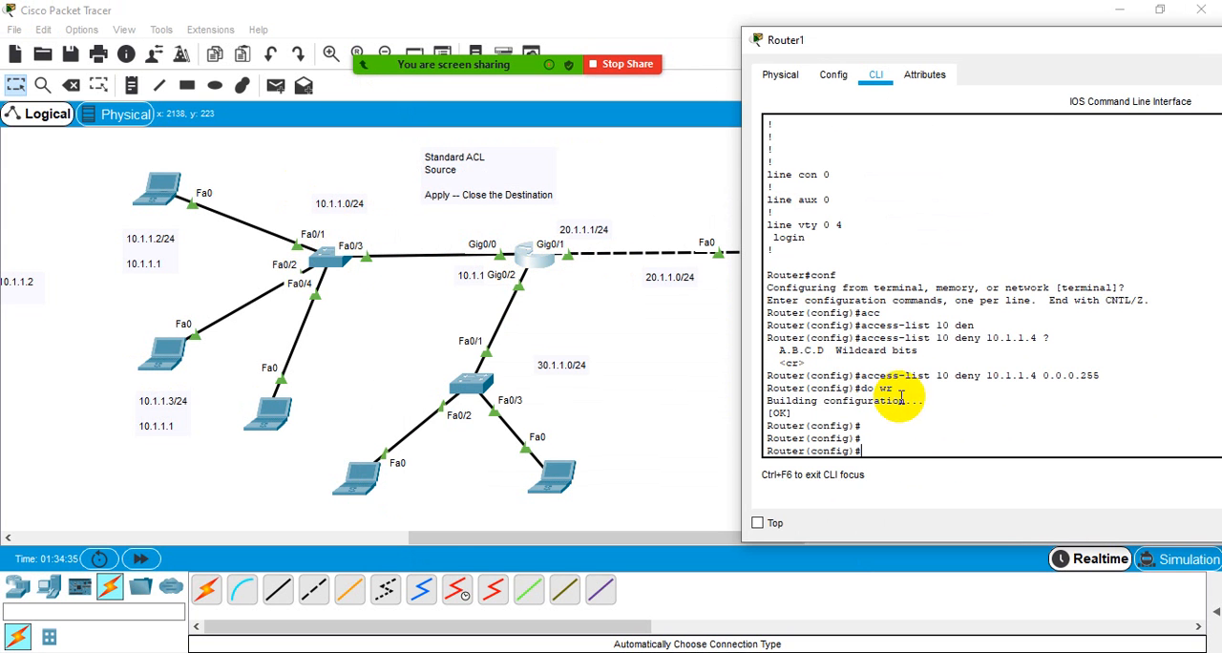
left_click_drag(986, 376, 1031, 377)
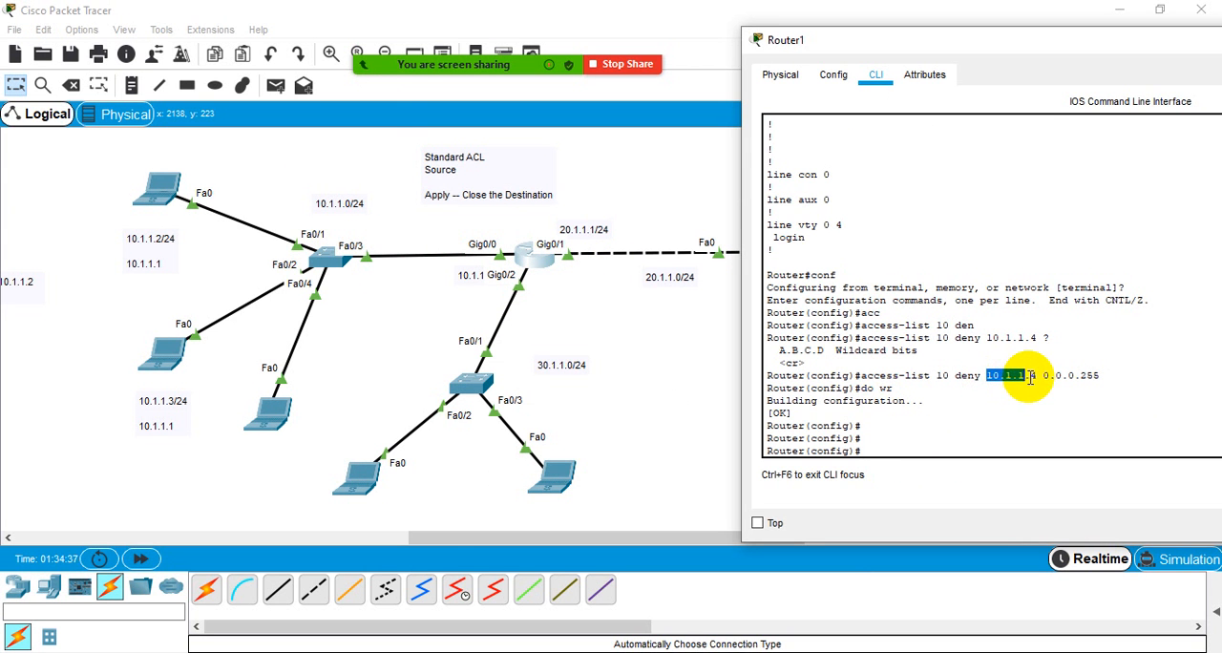
left_click(1031, 376)
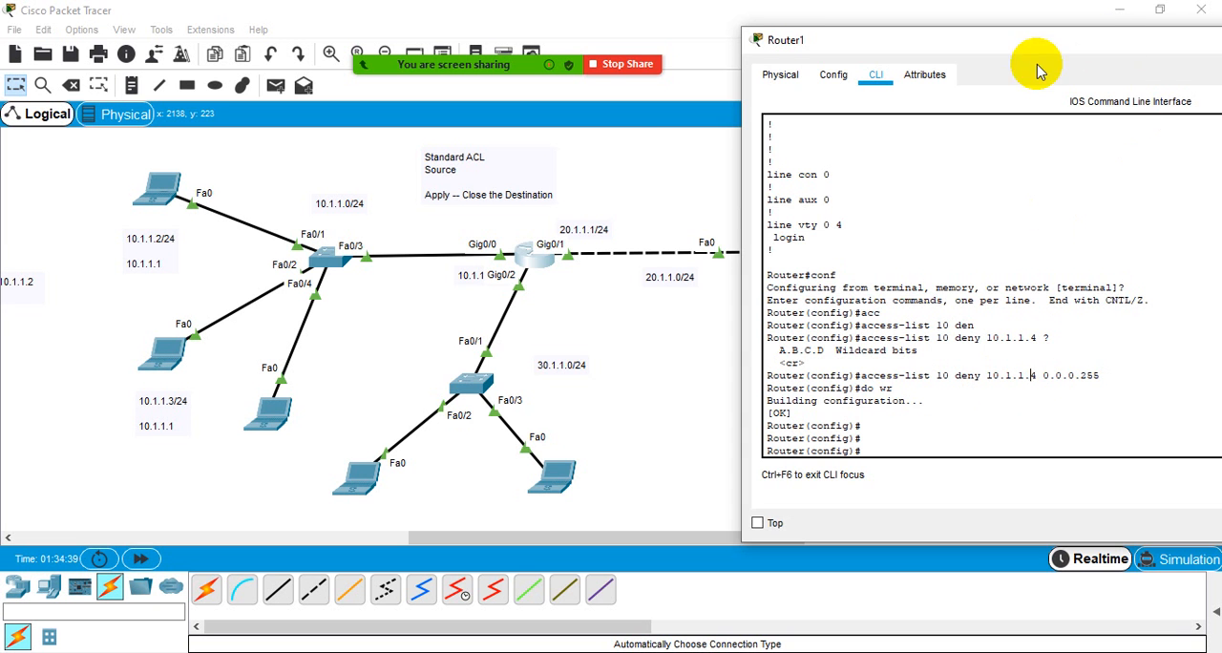
left_click_drag(1039, 66, 1059, 28)
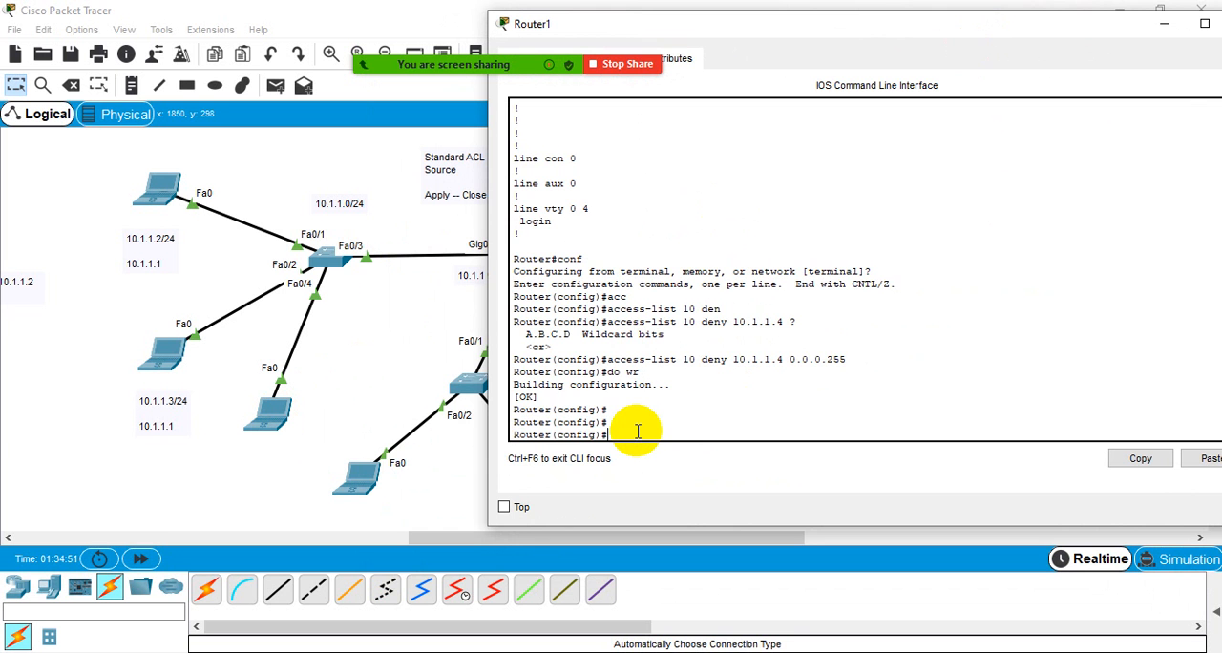
- Leave configuration mode and display Router1's running configuration with sh run, down to the access-list 10 permit any entry
key("ctrl+z")
key("Return")
key("Return")
key("Return")
key("Return")
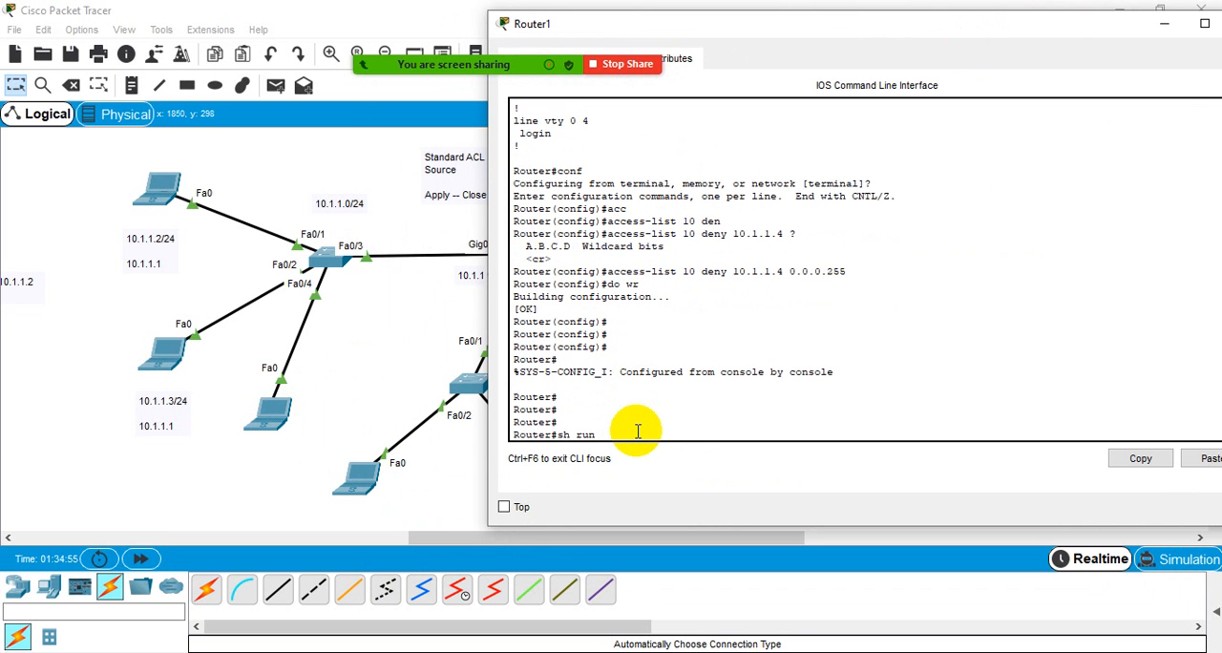
type("sh run")
key("Return")
key("Return")
key("Return")
key("Return")
key("Return")
key("Return")
key("Return")
key("Return")
key("Return")
key("Return")
key("Return")
key("Return")
key("Return")
key("Return")
key("Return")
key("Return")
key("Return")
key("Return")
key("Return")
key("Return")
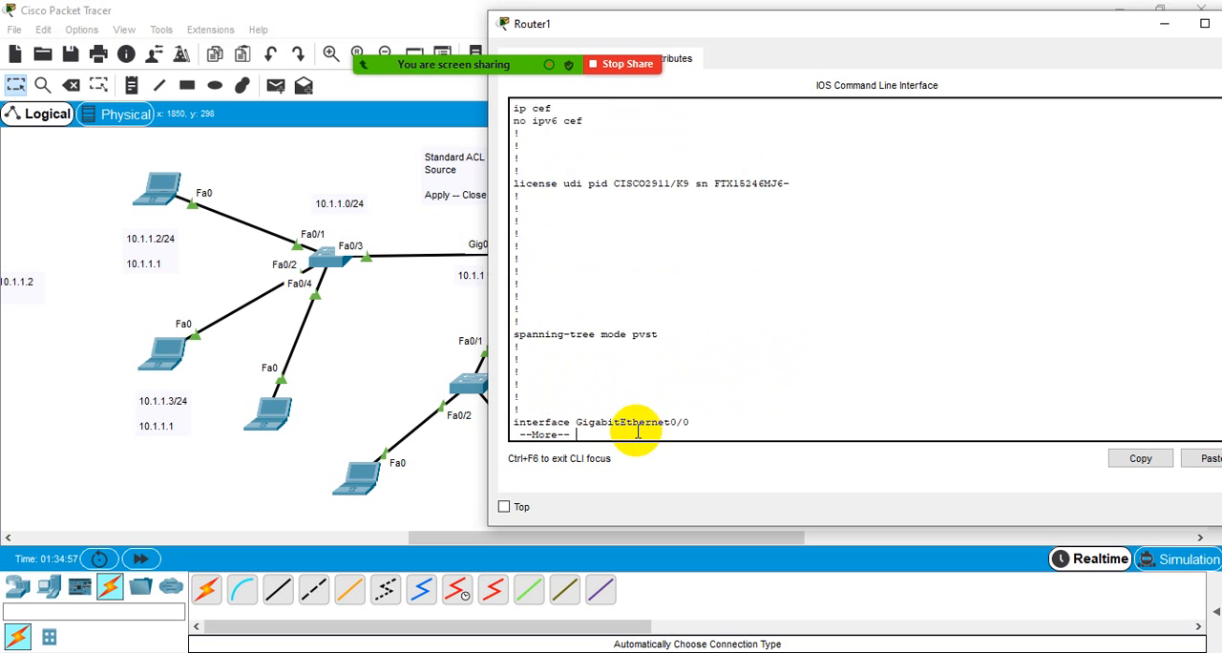
key("Return")
key("Return")
key("Return")
key("Return")
key("Return")
key("Return")
key("Return")
key("Return")
key("Return")
key("Return")
key("Return")
key("Return")
key("Return")
key("Return")
key("Return")
key("Return")
key("Return")
key("Return")
key("Return")
key("Return")
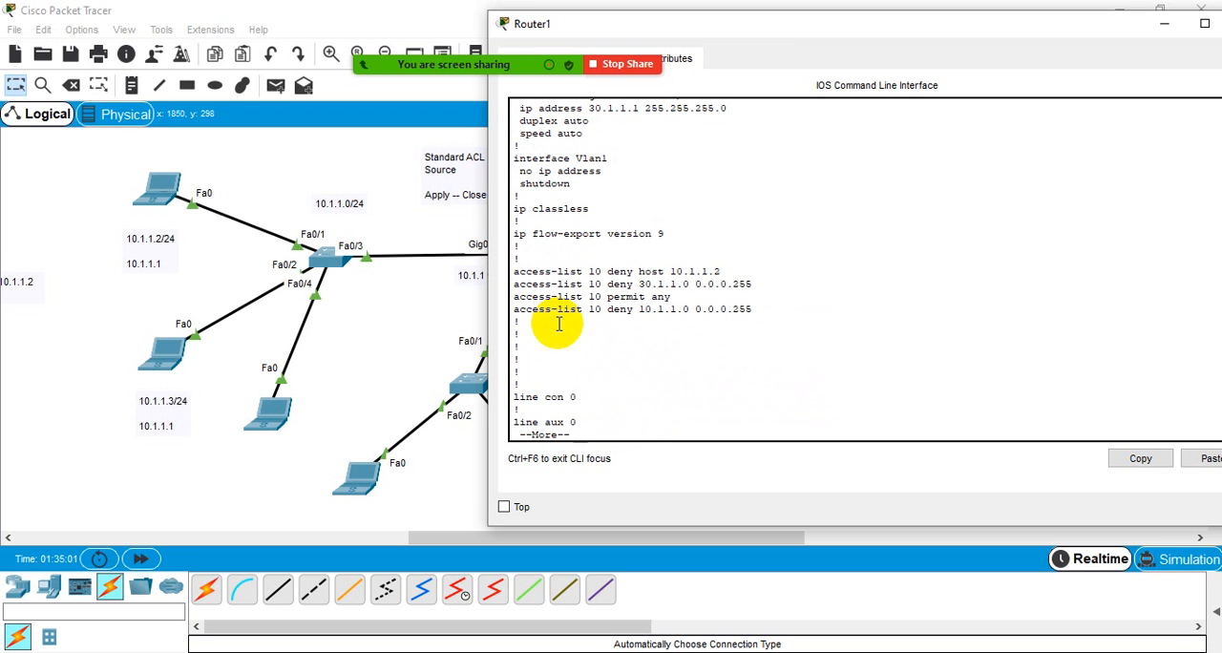
left_click_drag(513, 296, 673, 297)
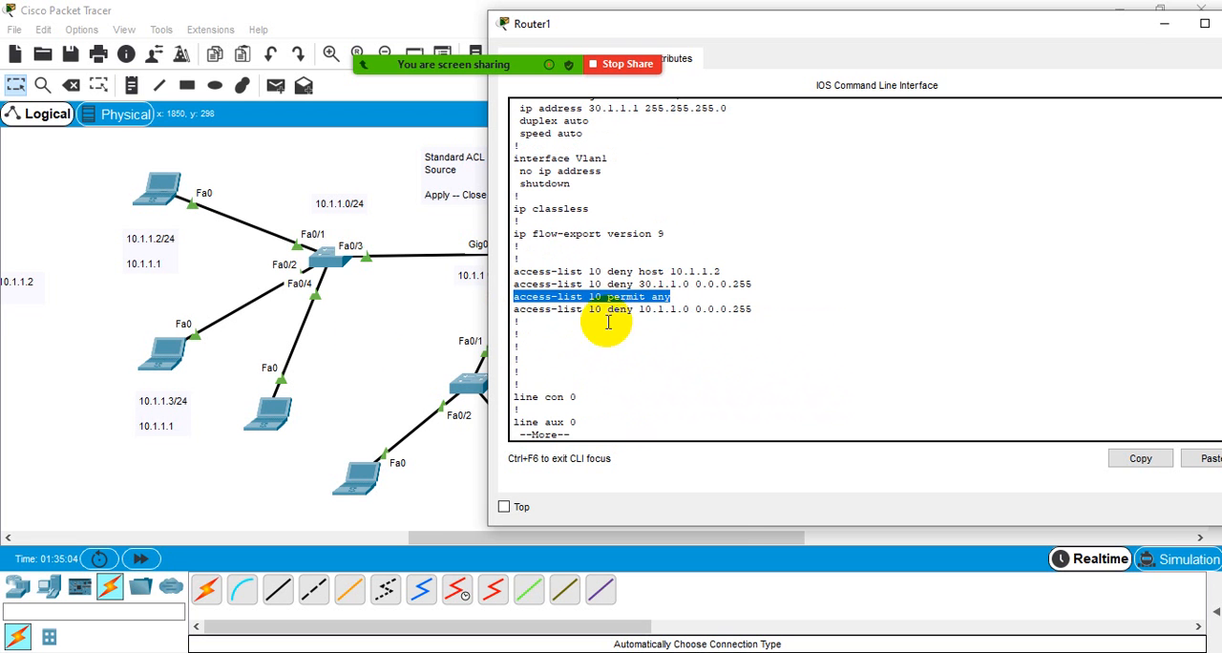
- Add the note SIP = 10.1.1.4 to the topology and place it just below Router1's Gig0/1 label
left_click(169, 469)
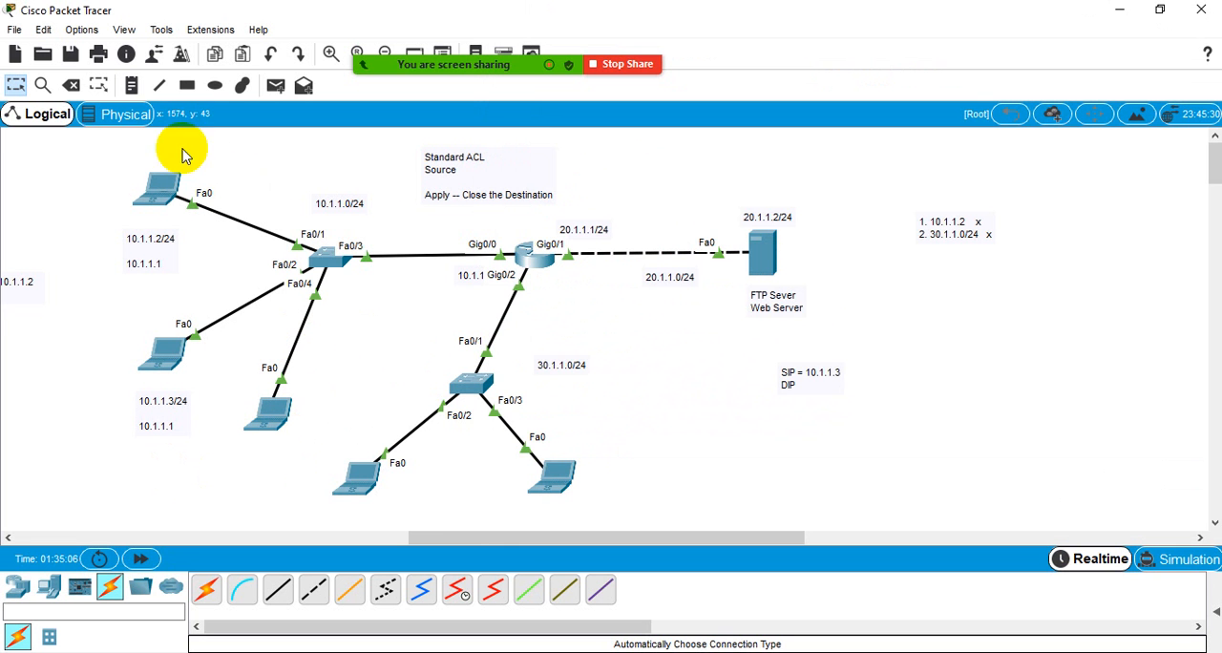
left_click(132, 85)
left_click(306, 412)
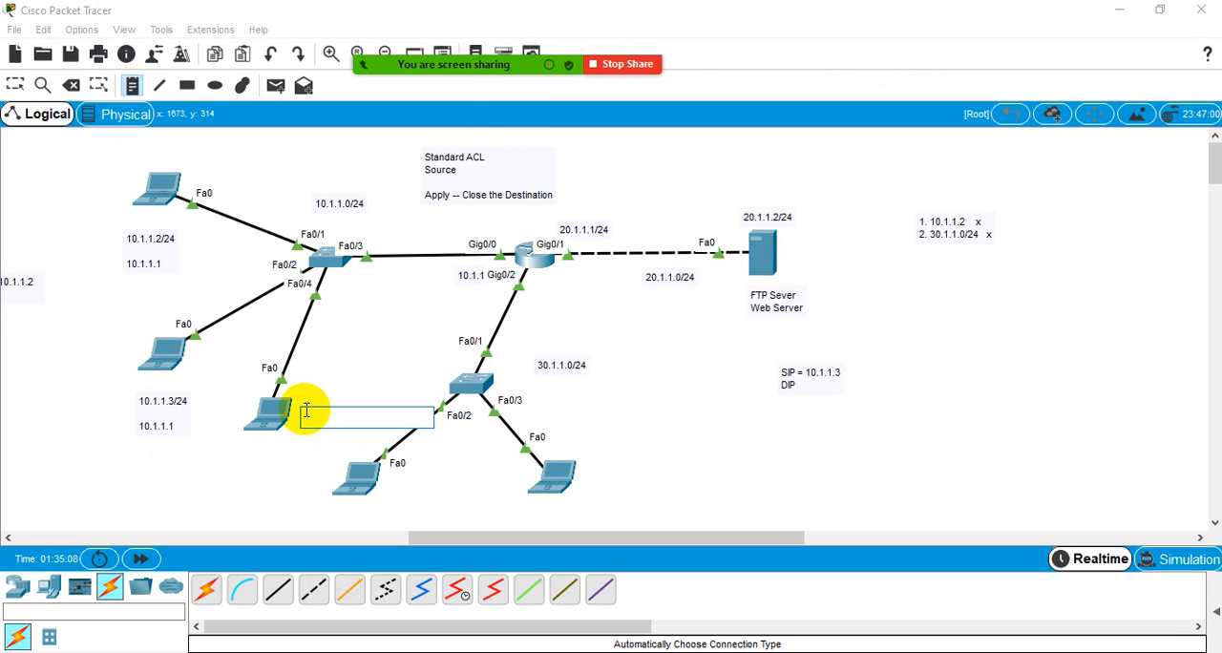
type("SIP = ")
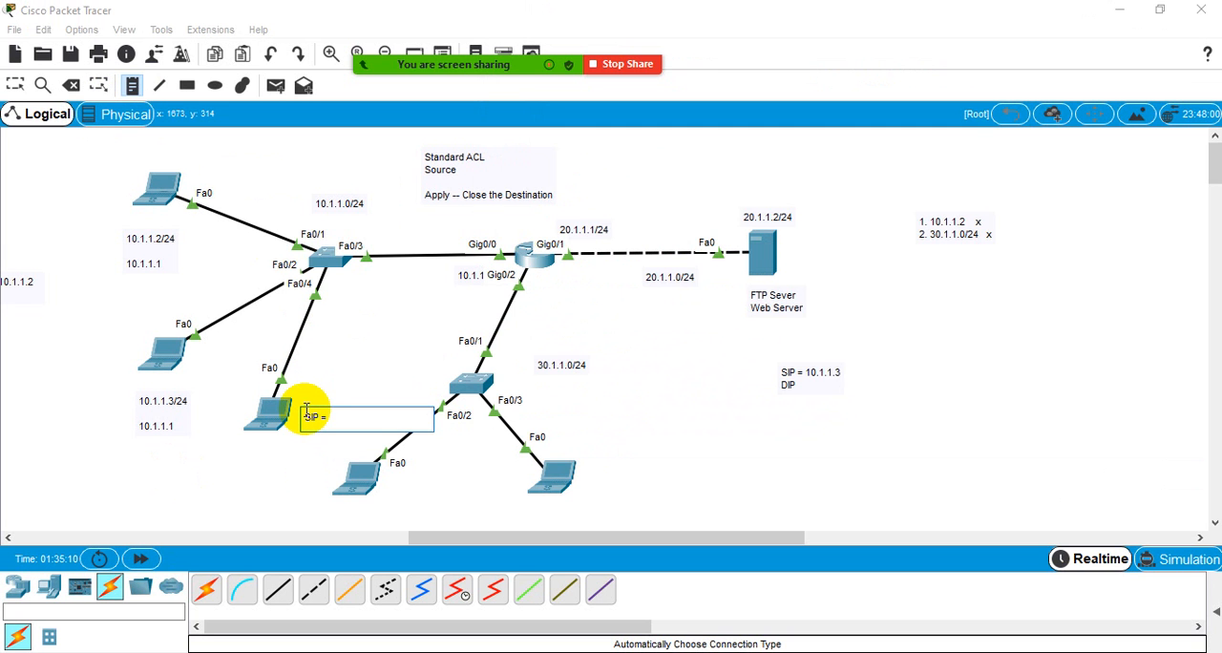
type("10.1.1.4")
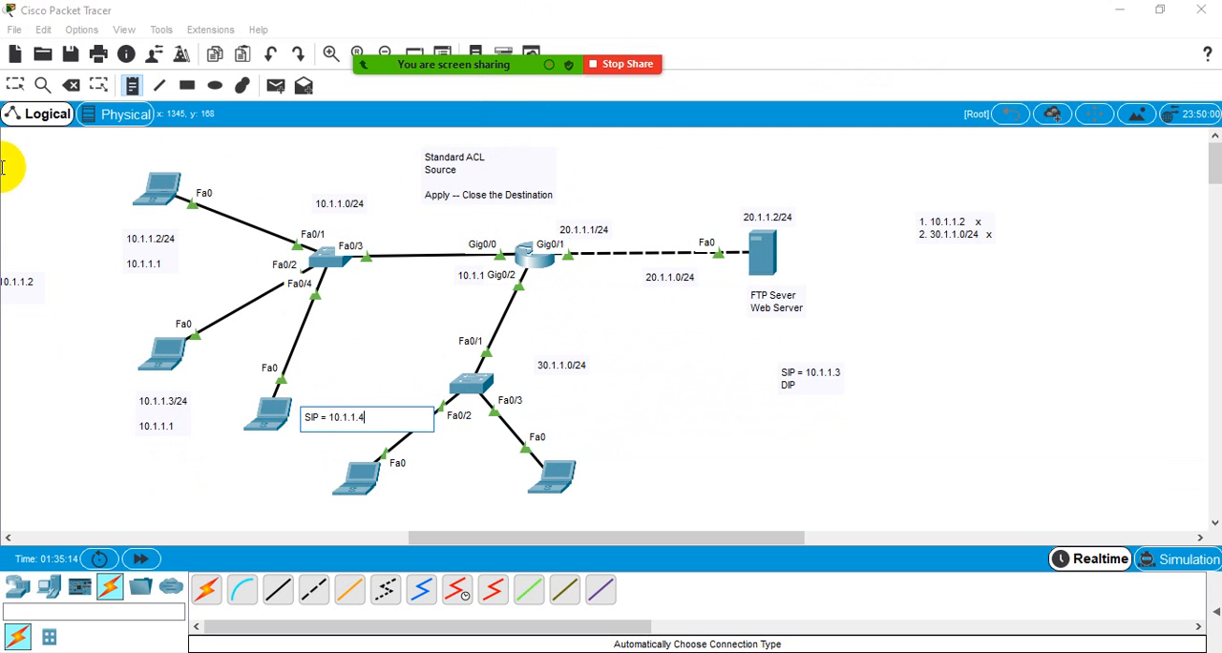
left_click(15, 85)
left_click_drag(325, 426, 567, 285)
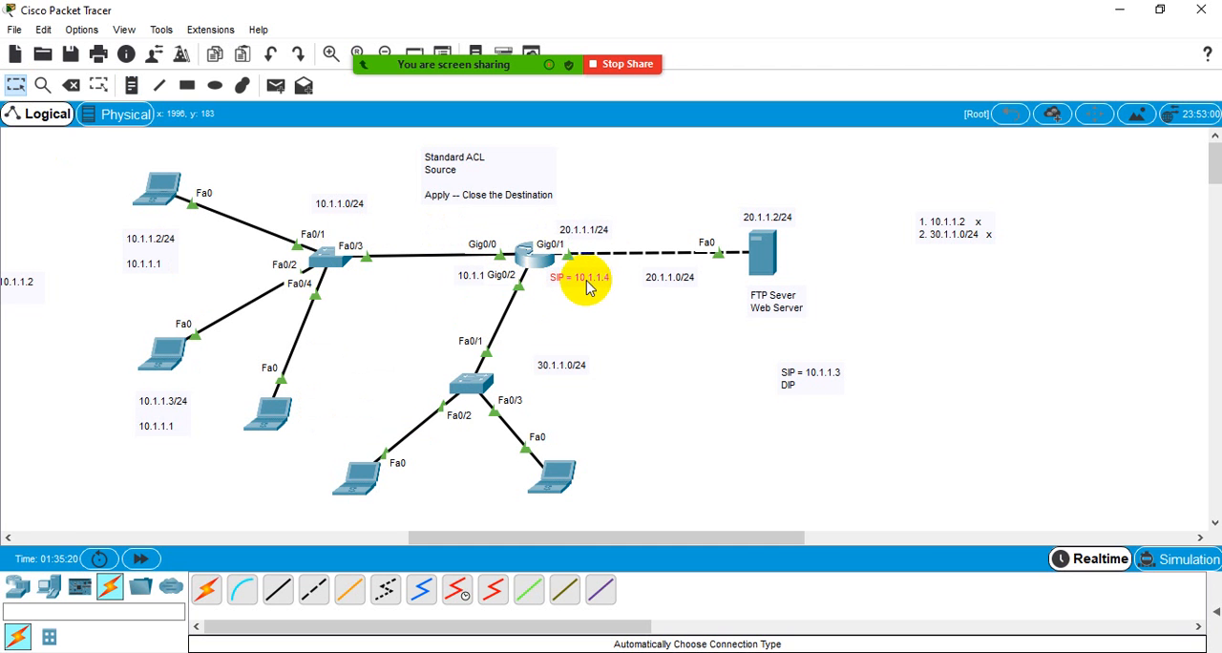
- Reopen Router1's command line beside the topology and examine the first three access-list 10 entries in order
left_click(527, 253)
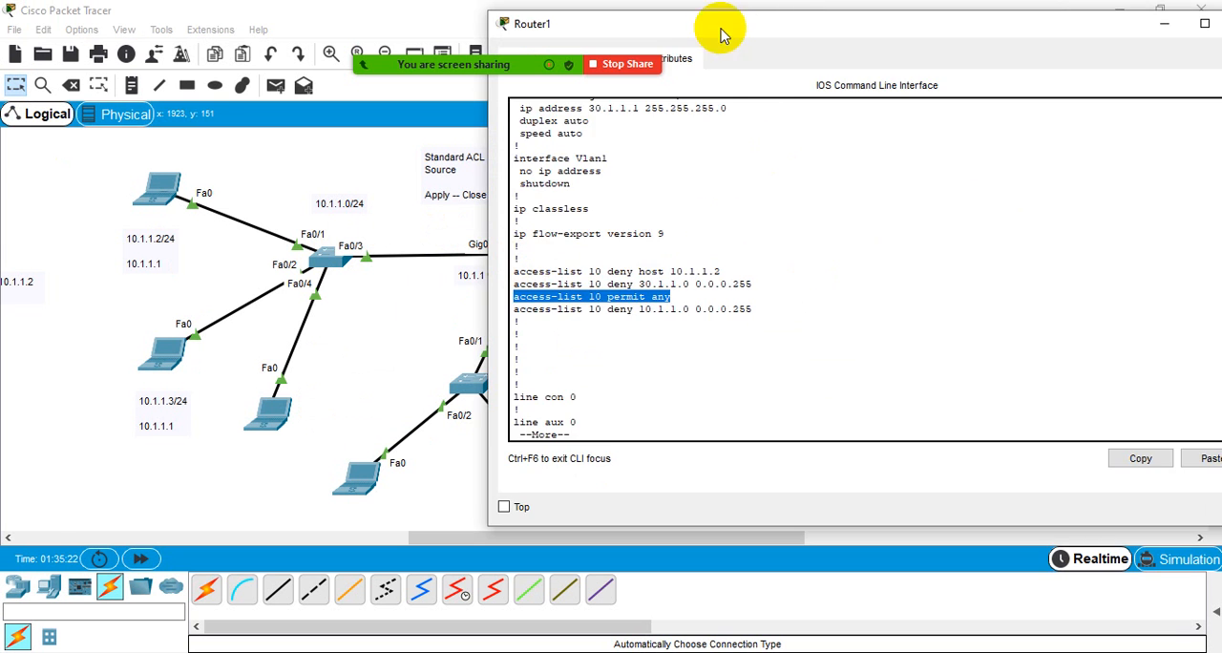
left_click_drag(720, 28, 958, 59)
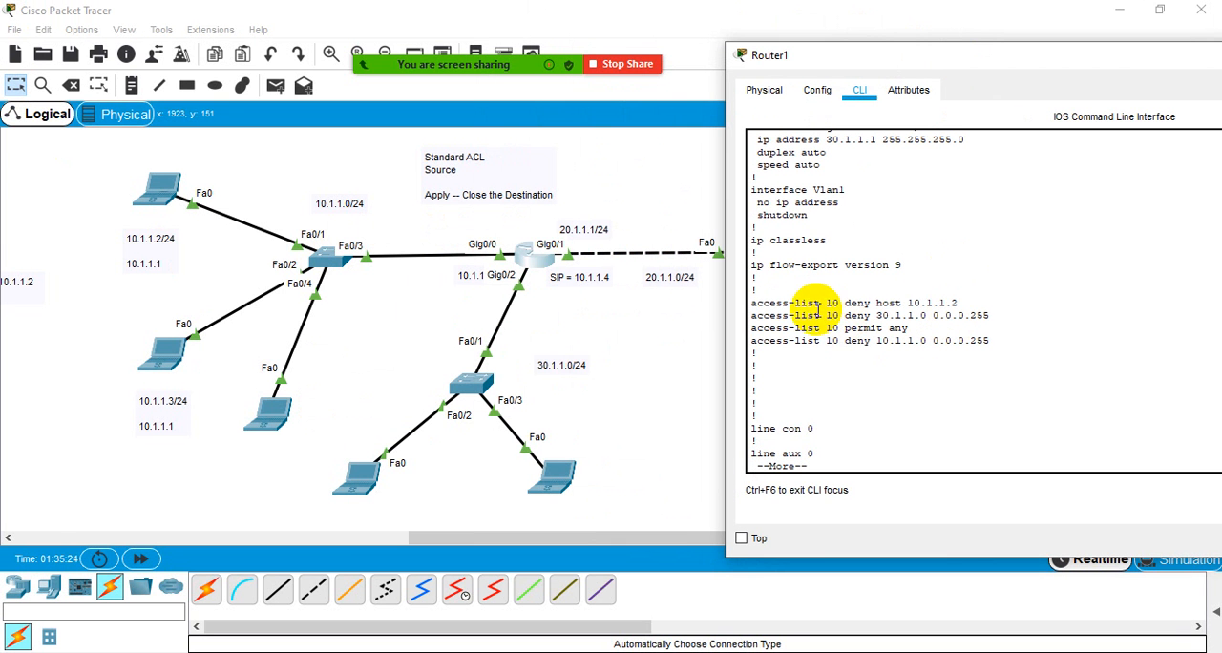
left_click_drag(807, 303, 962, 302)
left_click(964, 300)
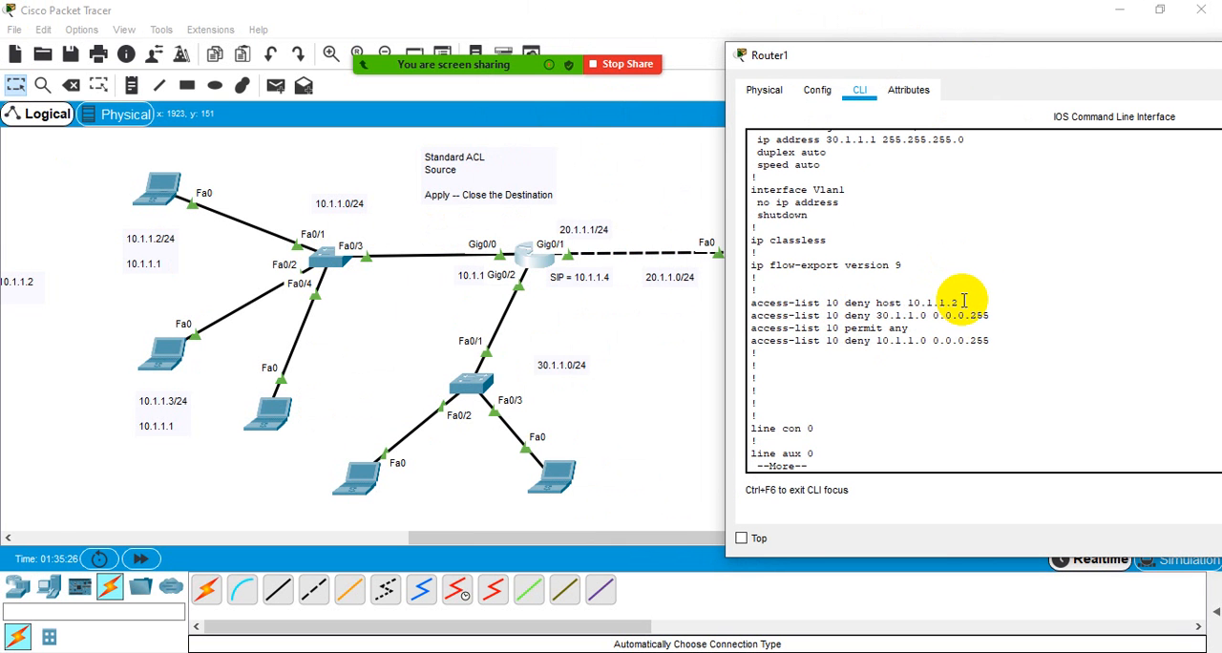
left_click_drag(995, 315, 844, 335)
left_click(861, 330)
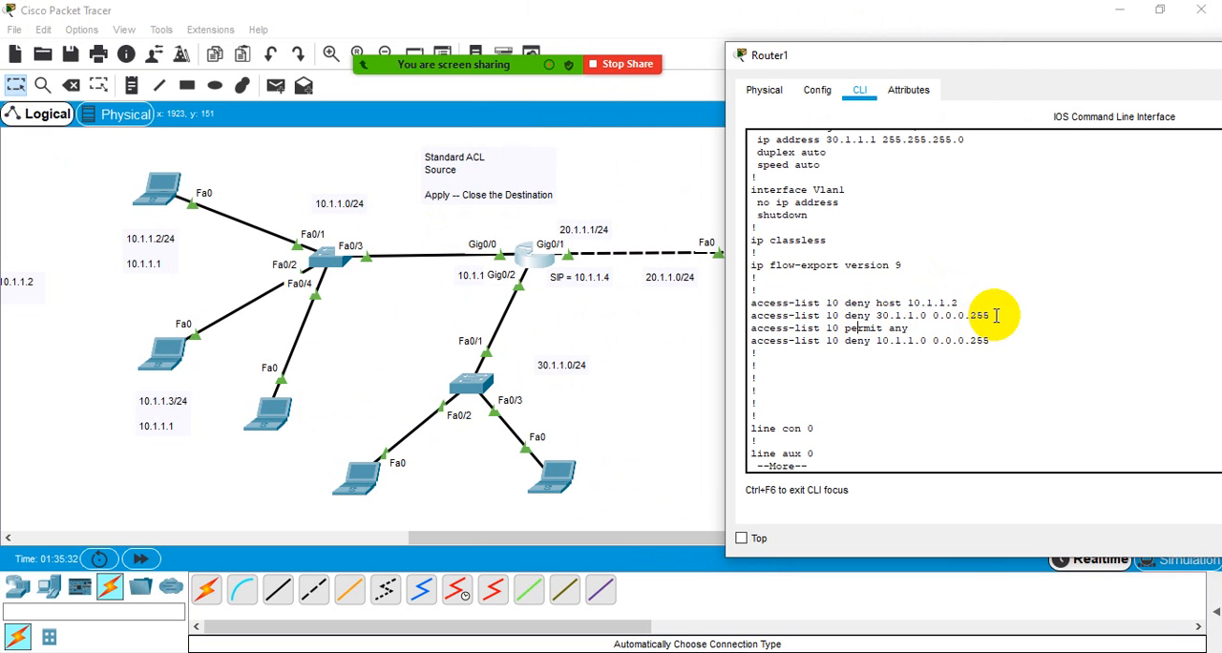
left_click_drag(997, 316, 740, 306)
left_click(916, 333)
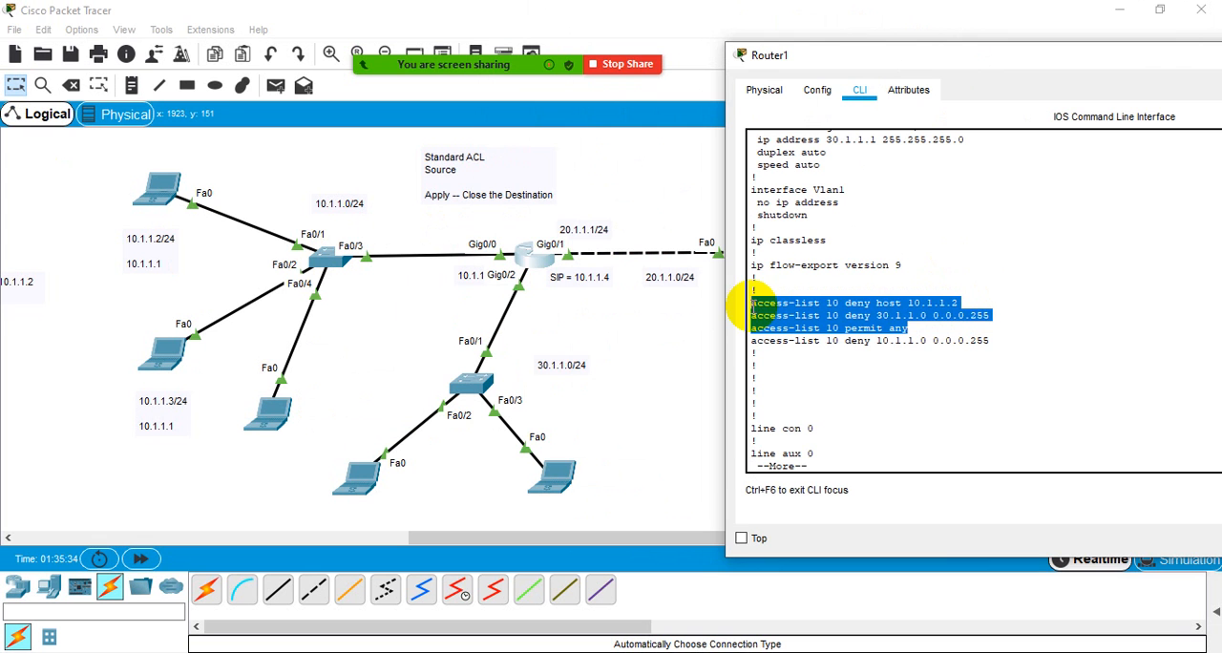
left_click(914, 324)
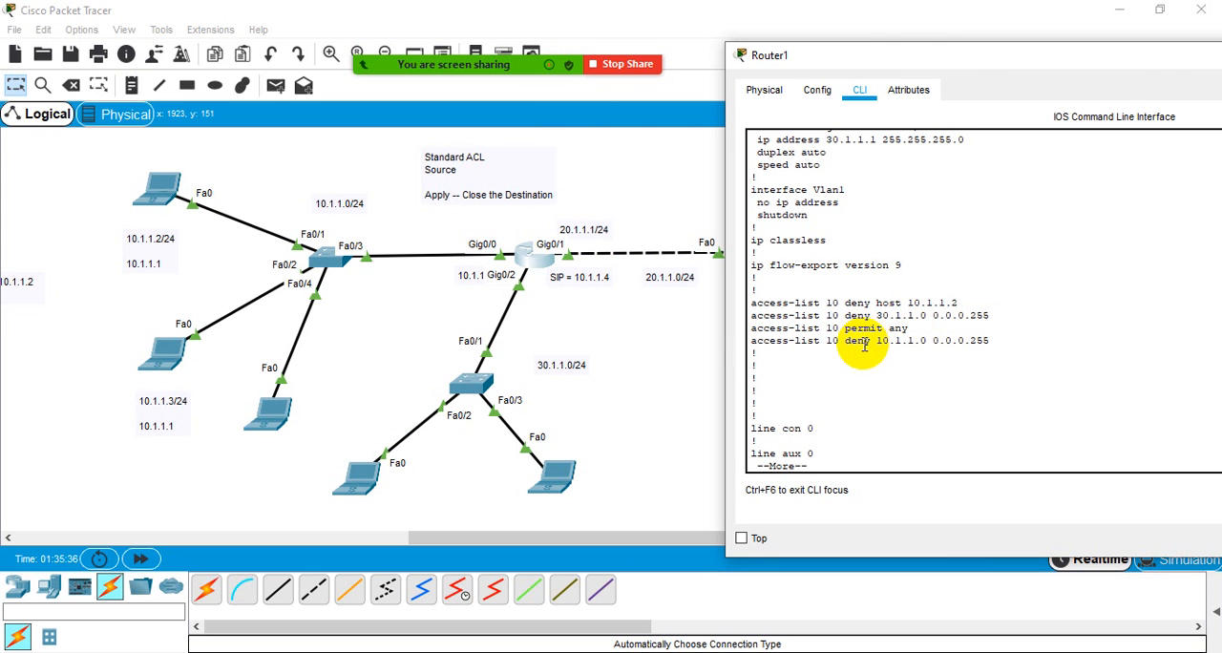
- Compare the permit any entry of access-list 10 with the deny 10.1.1.0 0.0.0.255 entry that follows it
left_click_drag(754, 348, 993, 340)
left_click(993, 340)
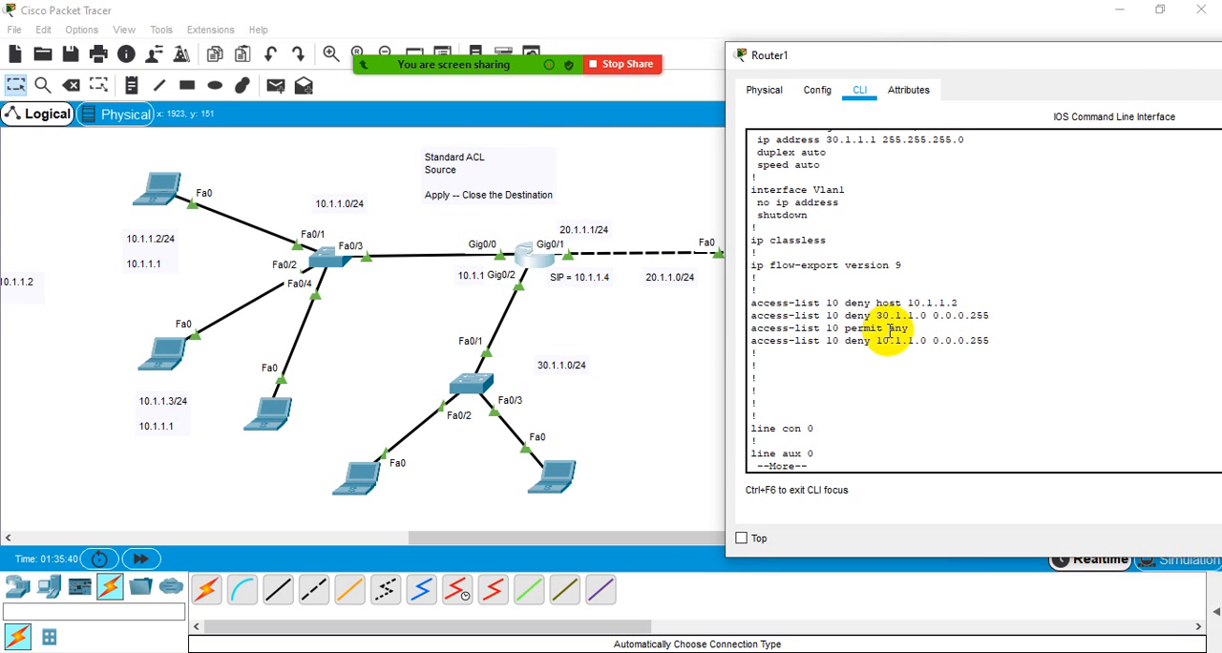
left_click_drag(918, 329, 846, 329)
left_click(1039, 316)
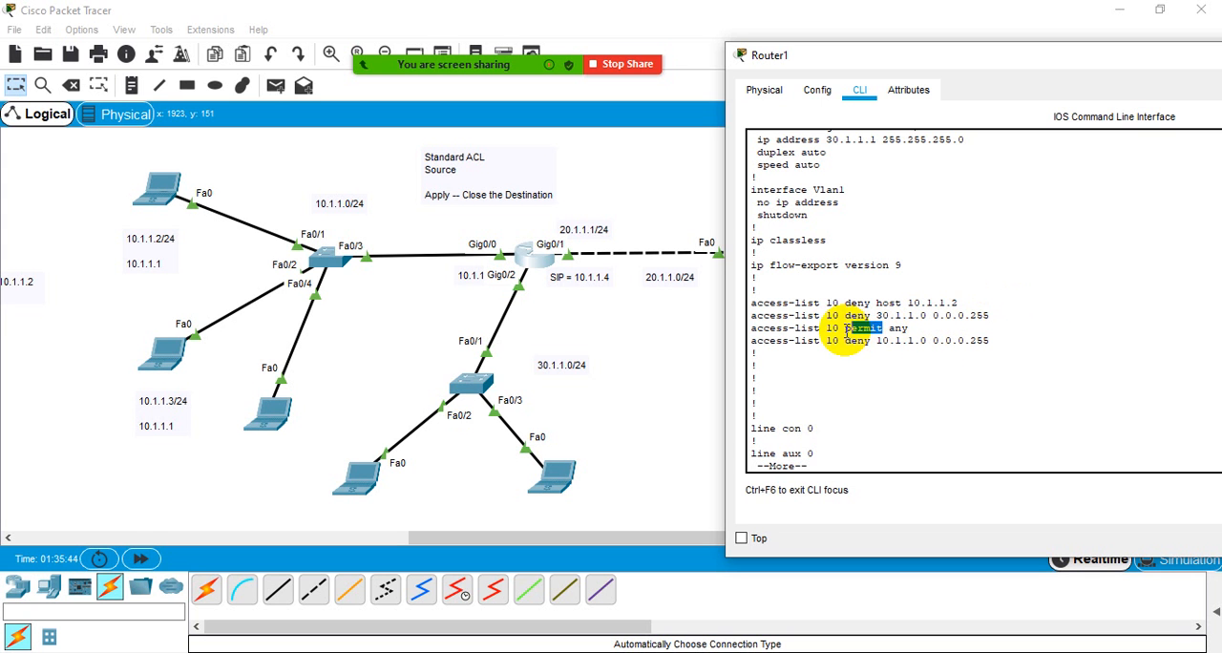
left_click_drag(994, 340, 751, 340)
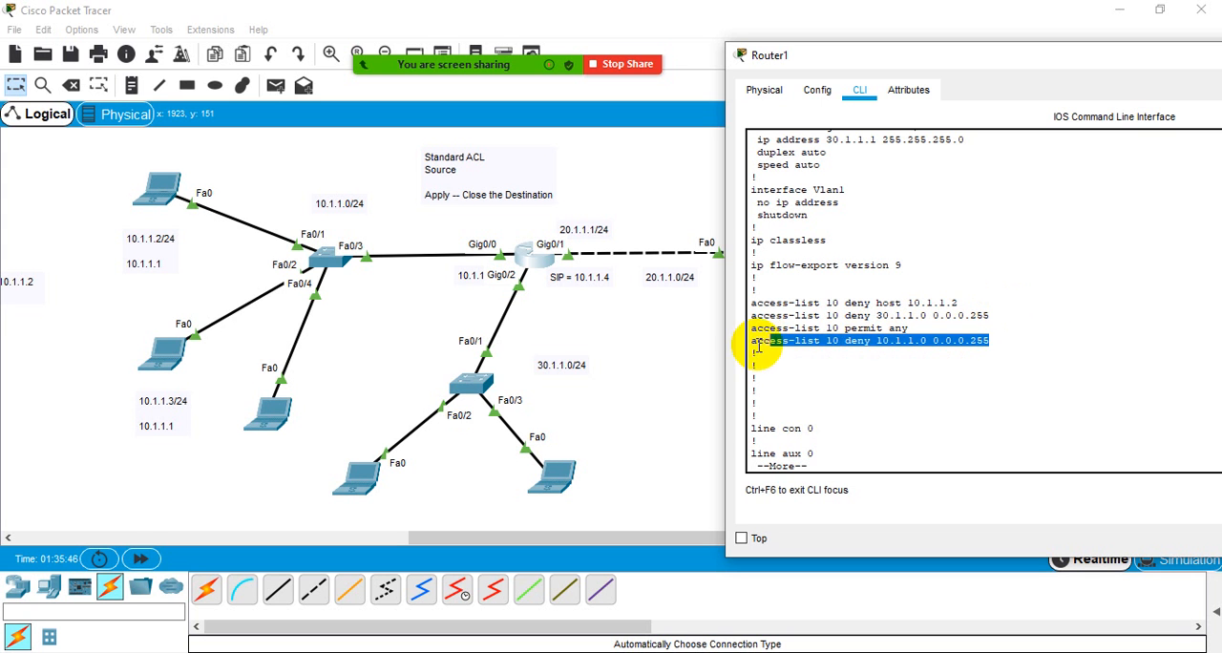
left_click(919, 330)
left_click_drag(891, 330, 760, 334)
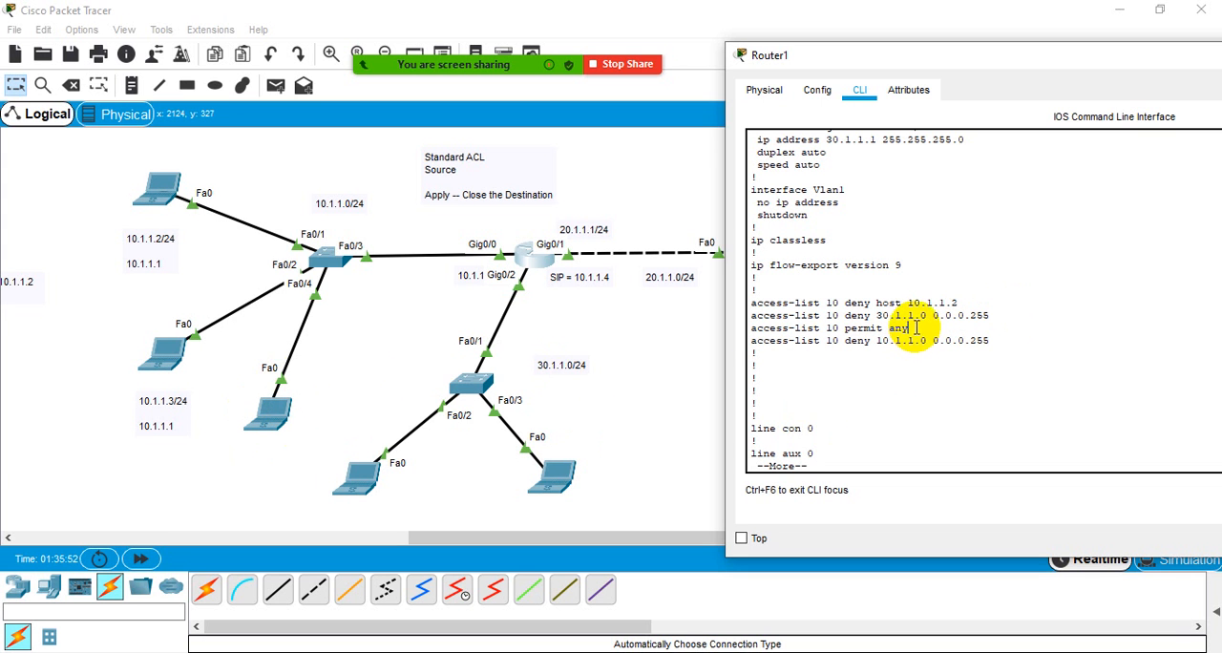
left_click_drag(908, 330, 751, 328)
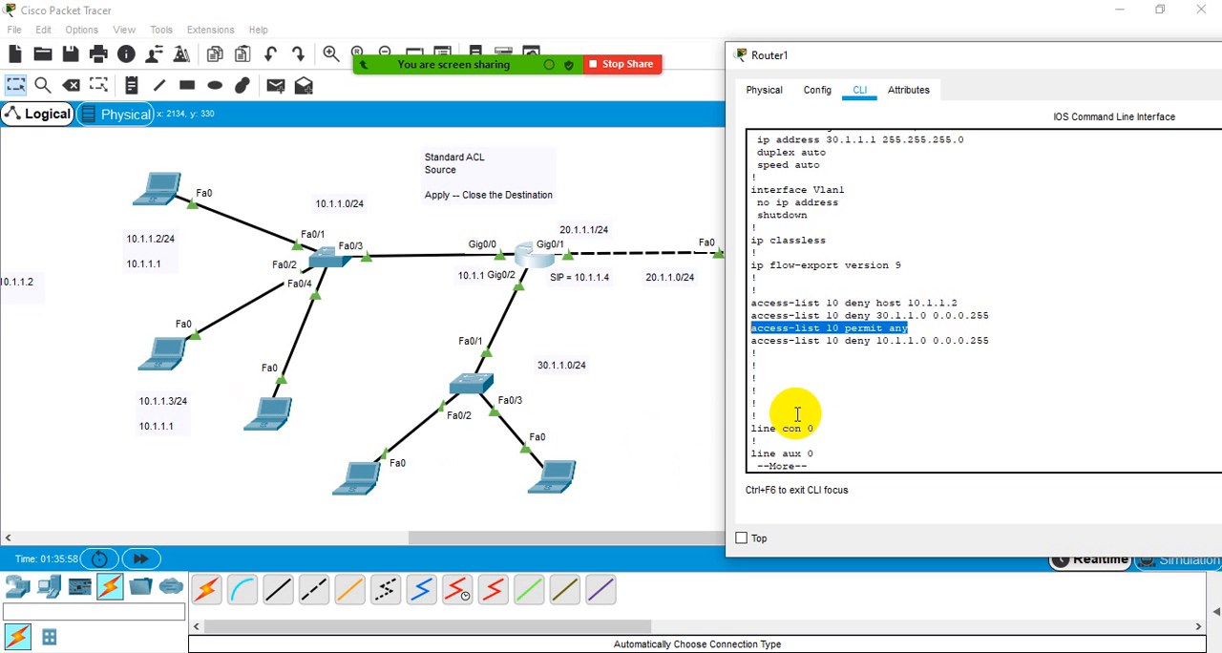
left_click_drag(910, 333, 880, 336)
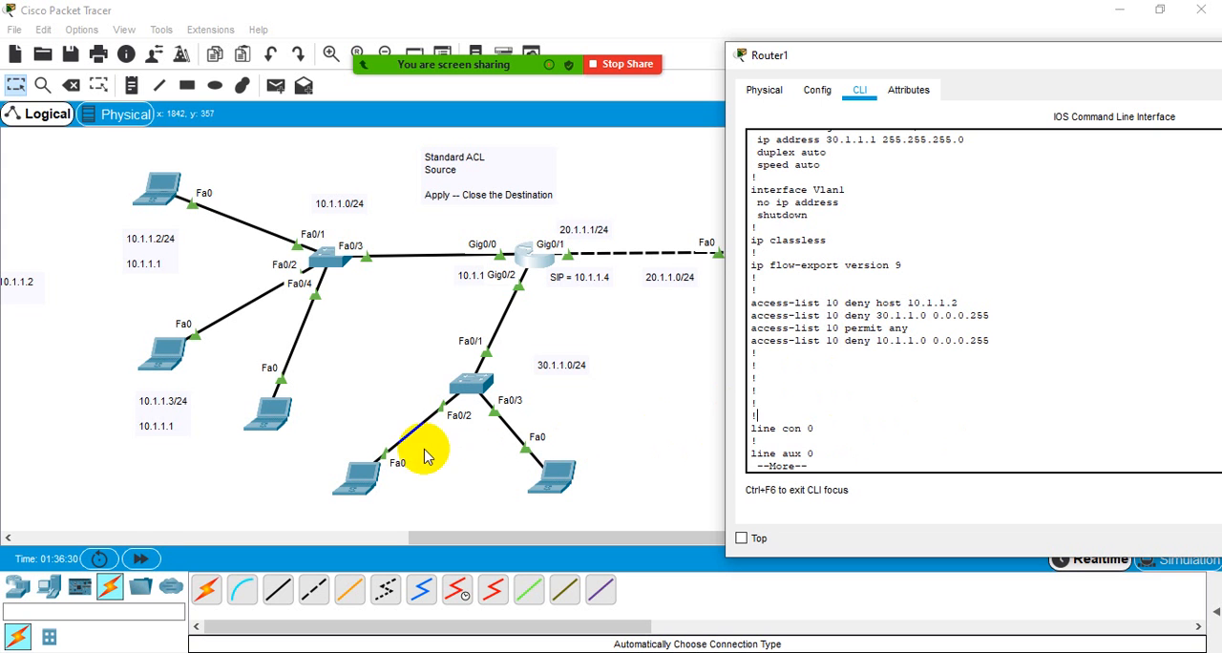
- Review the access-list 10 deny entries for network 30.1.1.0 and host 10.1.1.2, dismissing the meeting time-limit notice
left_click_drag(876, 315, 927, 315)
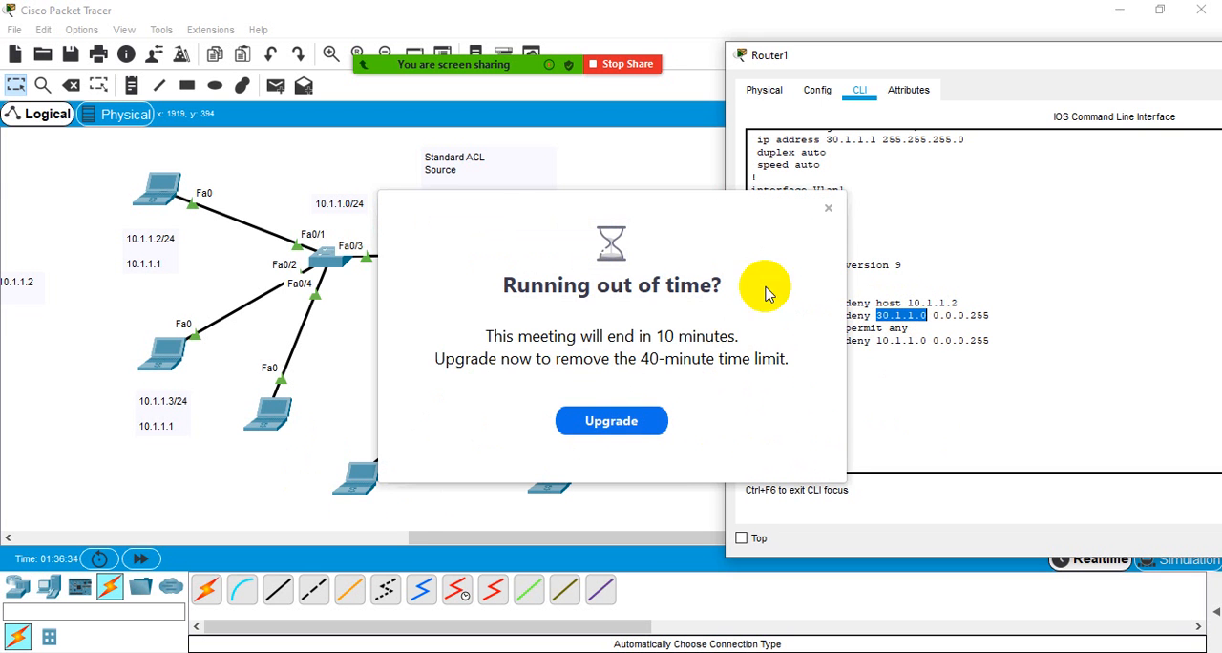
left_click(829, 209)
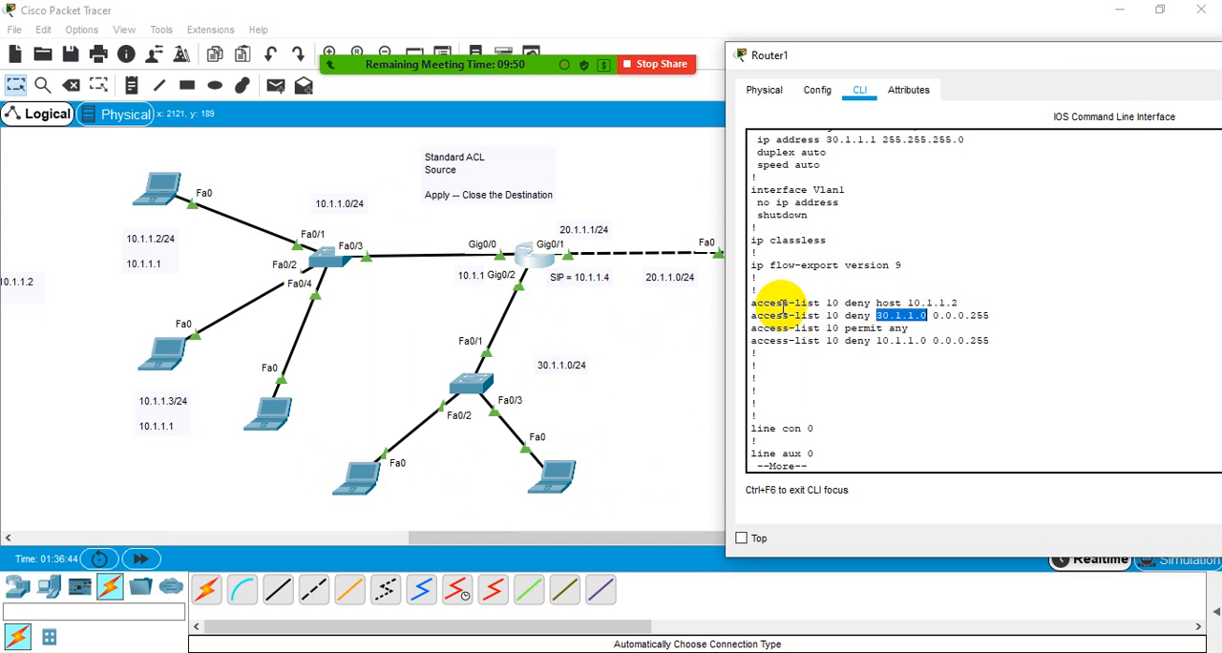
left_click_drag(915, 306, 854, 313)
left_click(853, 314)
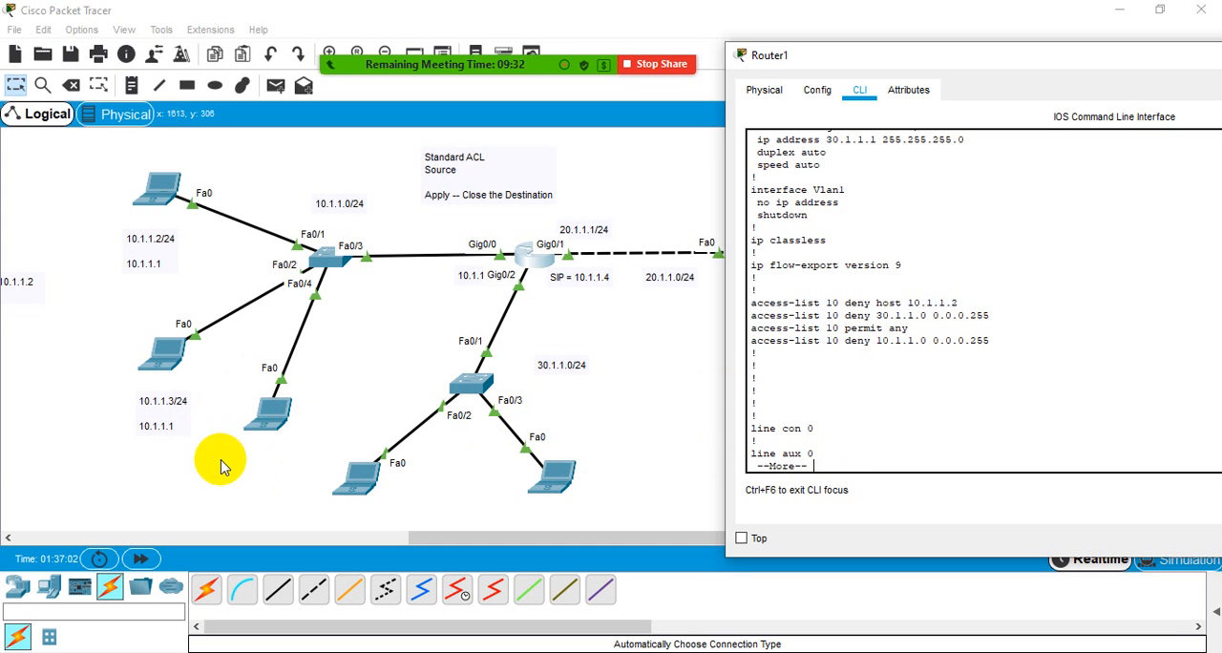
- Examine again how the order of permit any and deny 10.1.1.0 0.0.0.255 affects the processing of access-list 10
left_click_drag(752, 341, 1030, 343)
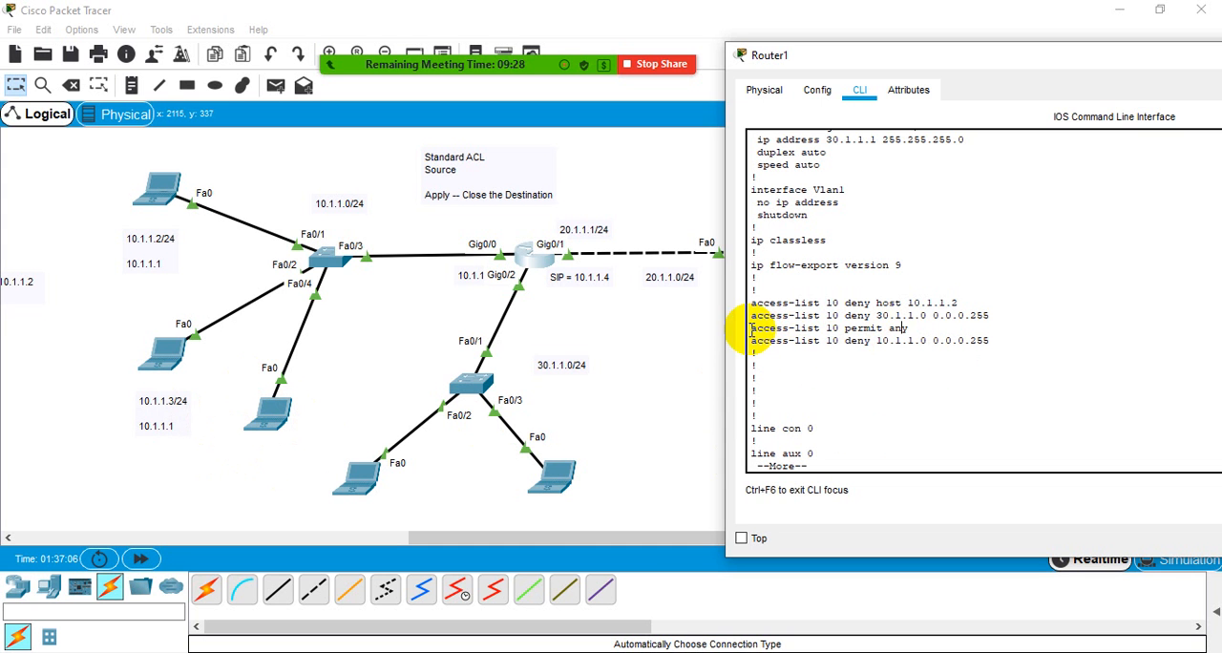
left_click_drag(737, 330, 914, 333)
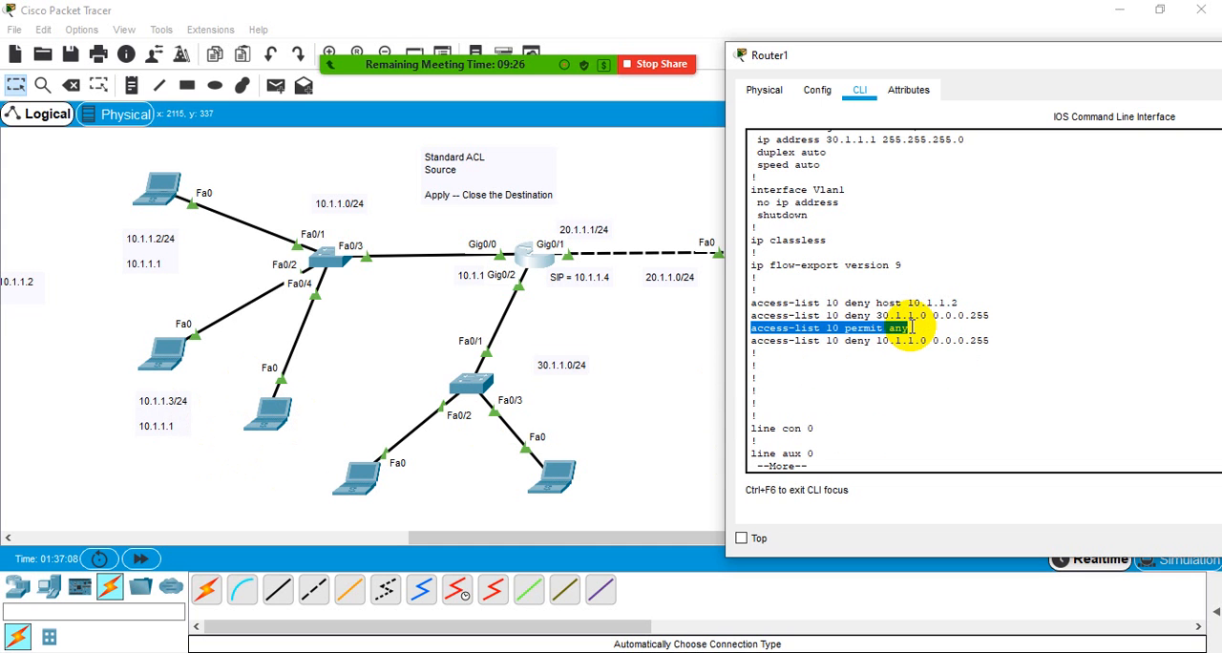
left_click(912, 326)
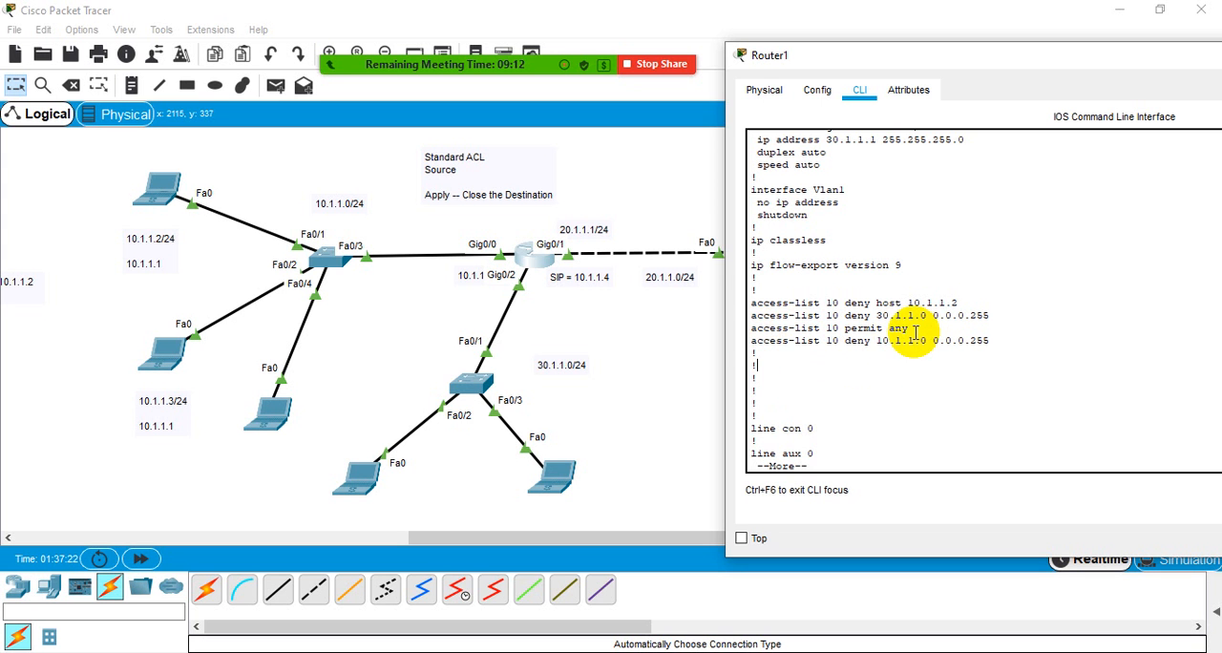
left_click_drag(912, 330, 749, 330)
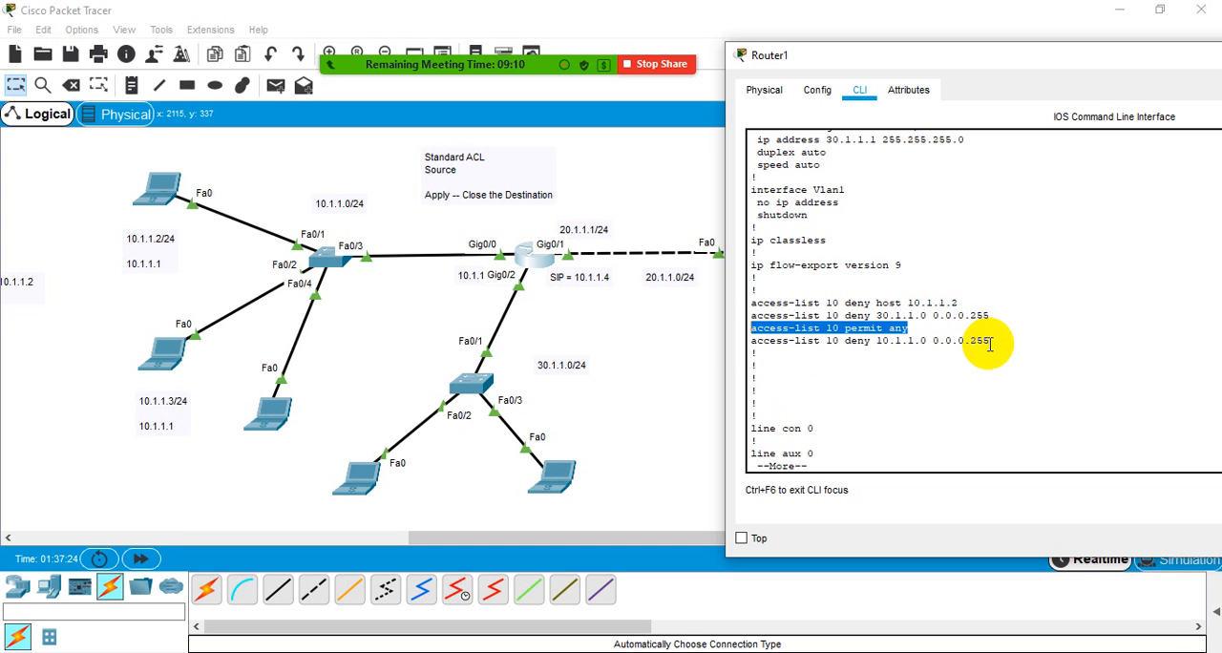
left_click_drag(990, 344, 731, 341)
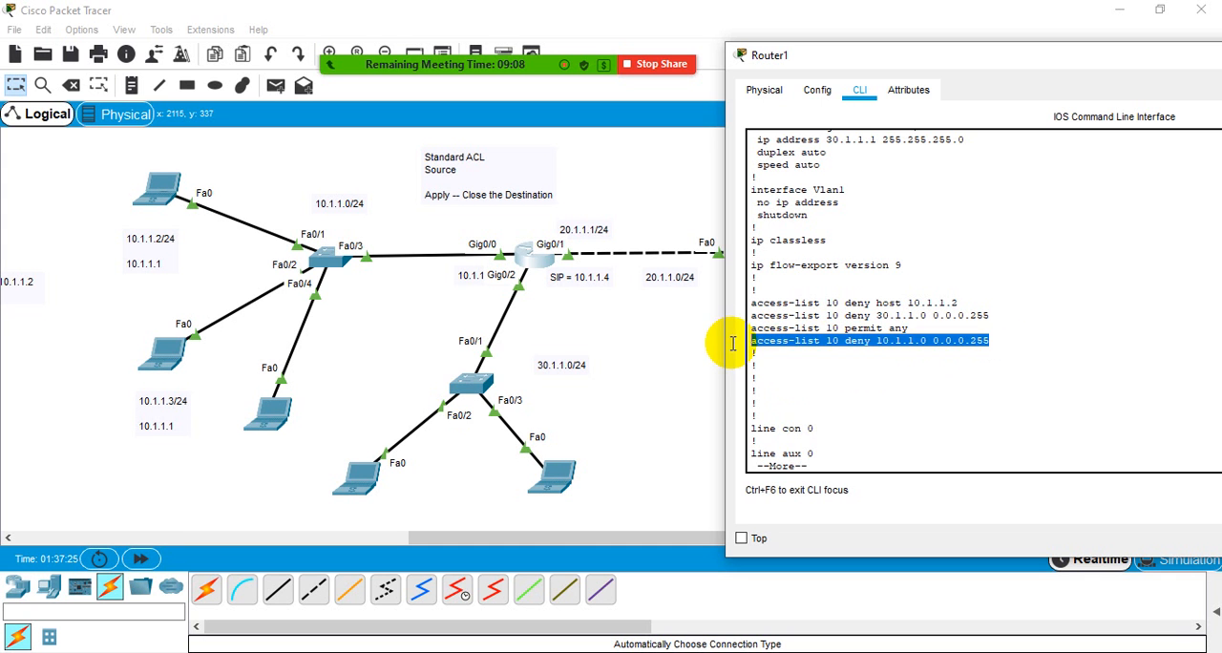
left_click(802, 382)
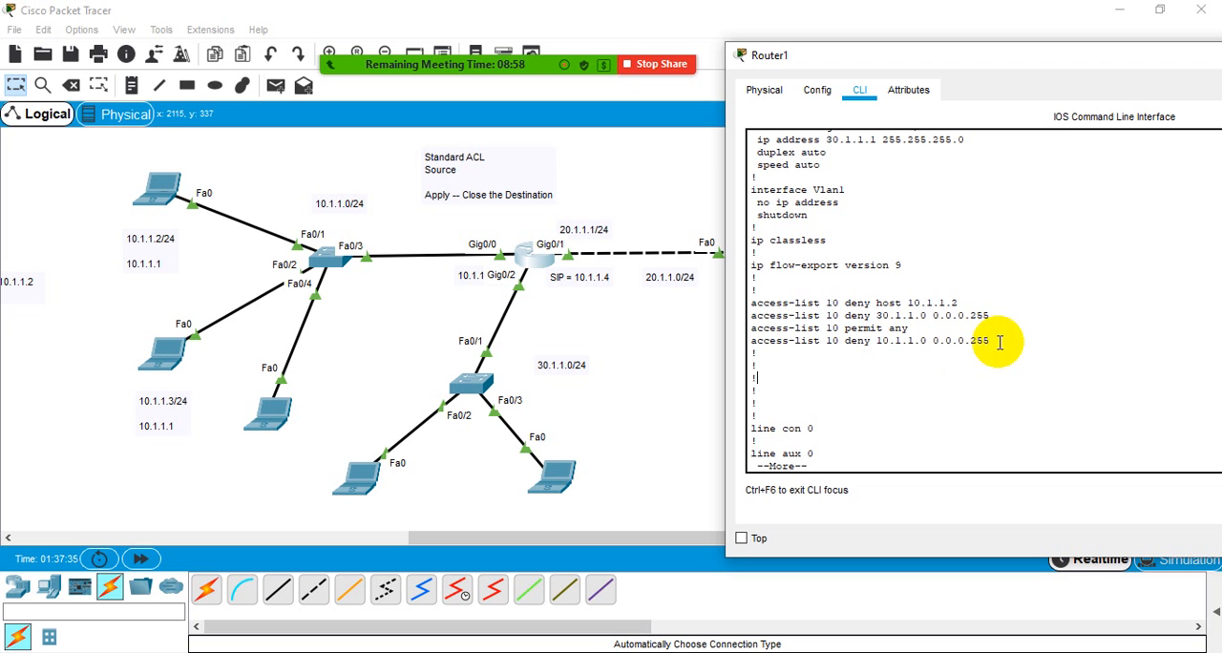
- Copy the four access-list 10 entries from Router1's configuration listing into a blank Notepad document and minimize it
left_click_drag(998, 341, 752, 303)
right_click(754, 308)
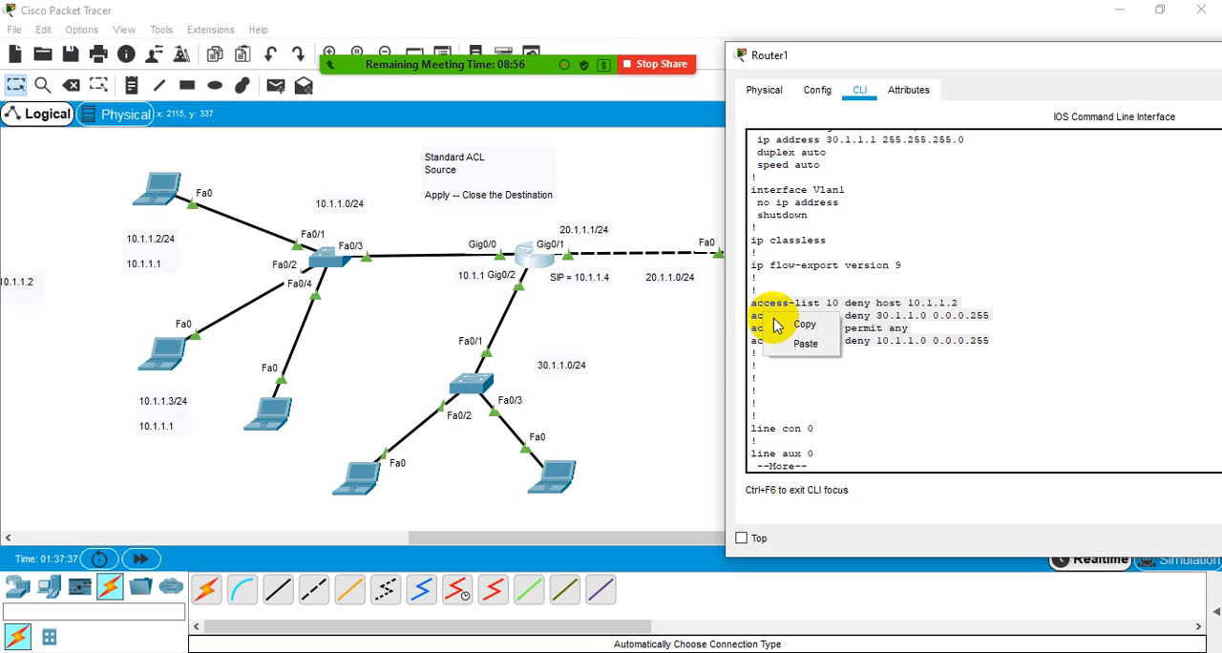
left_click(777, 325)
left_click(766, 652)
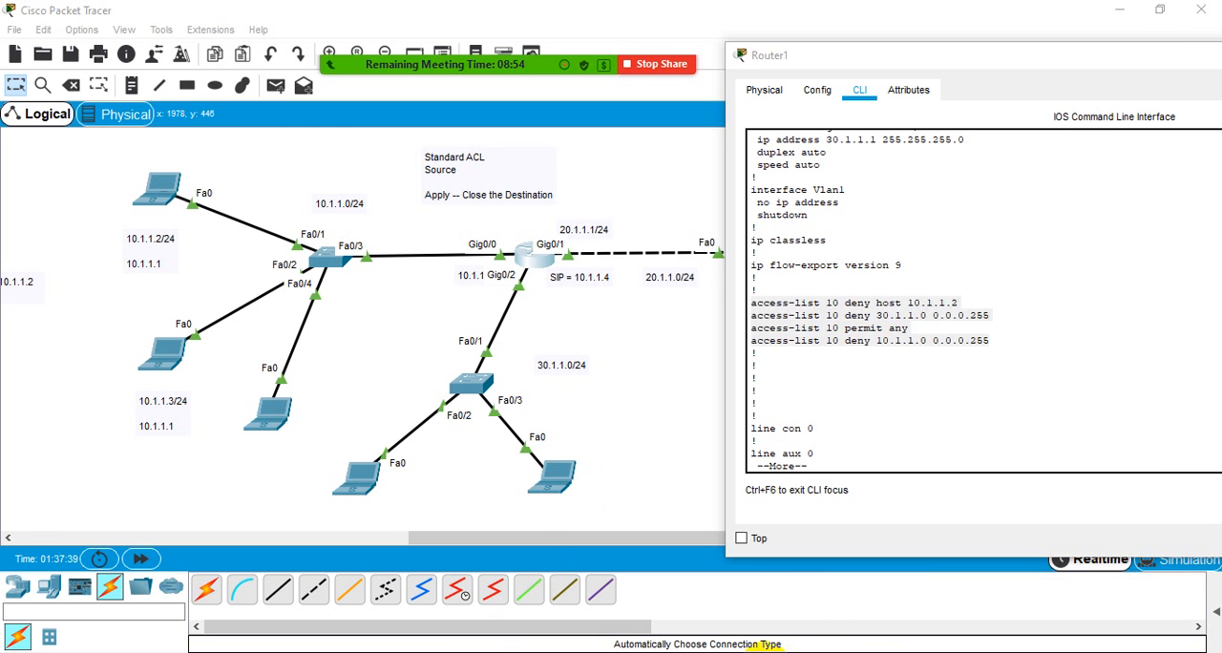
right_click(394, 289)
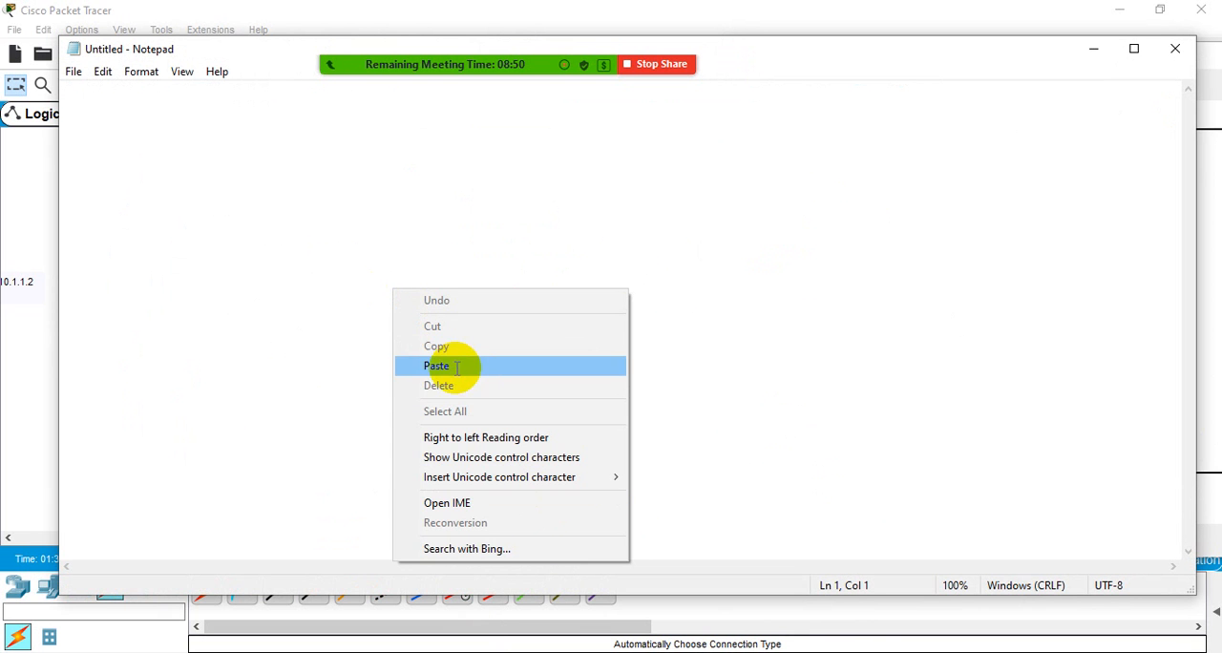
left_click(454, 366)
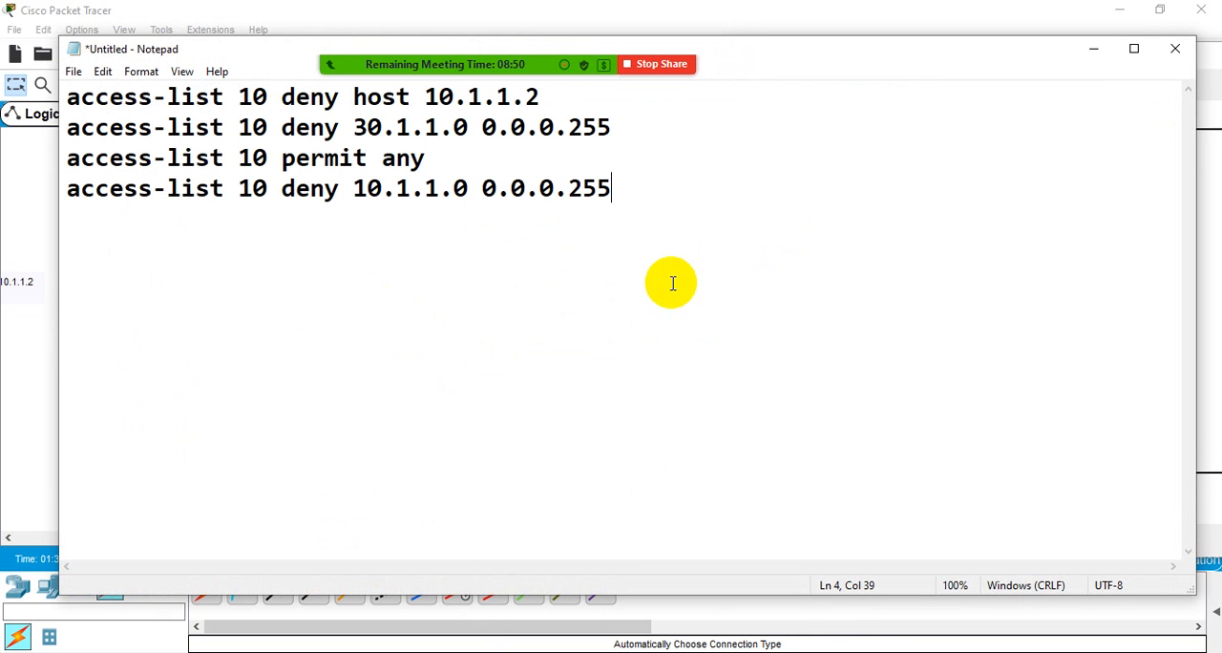
left_click(1095, 56)
- Quit the paused configuration listing on Router1 and run show access-lists
left_click(822, 336)
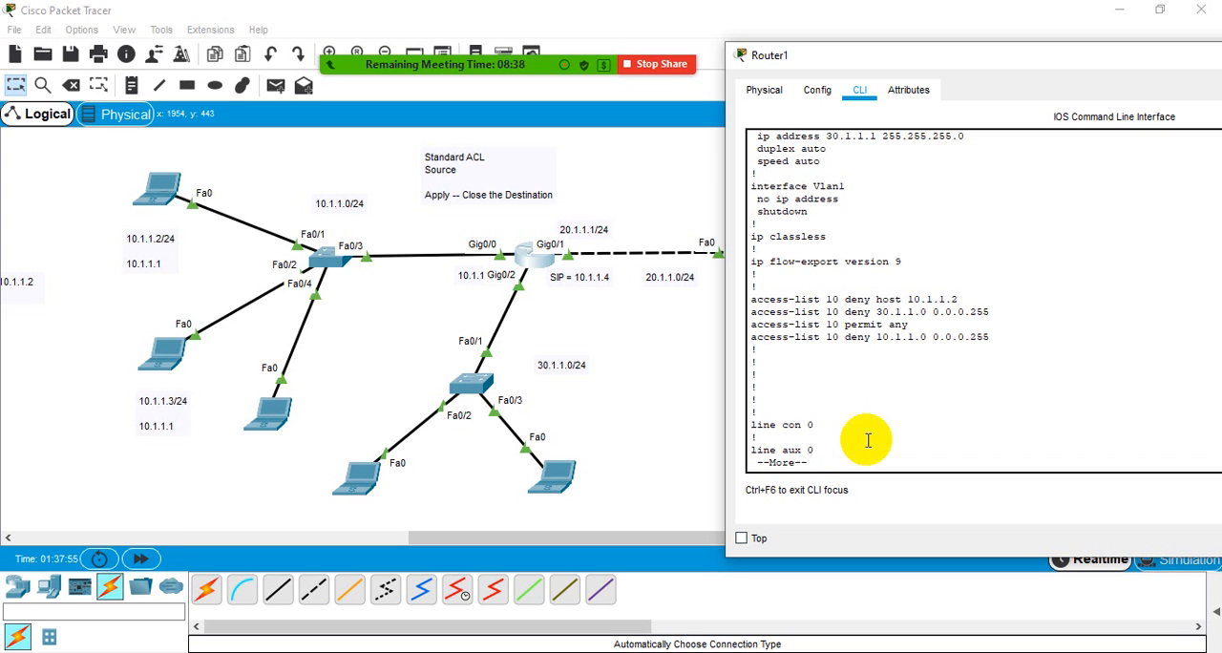
key("q")
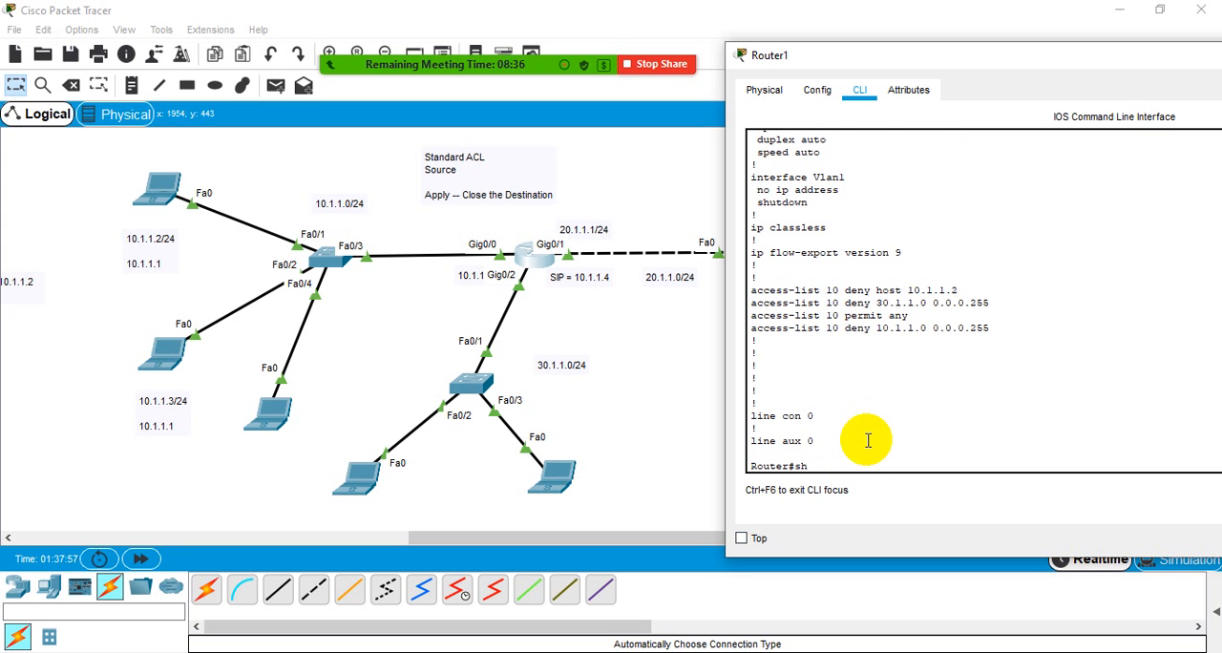
type("sh")
key("Tab")
type("acc")
key("Tab")
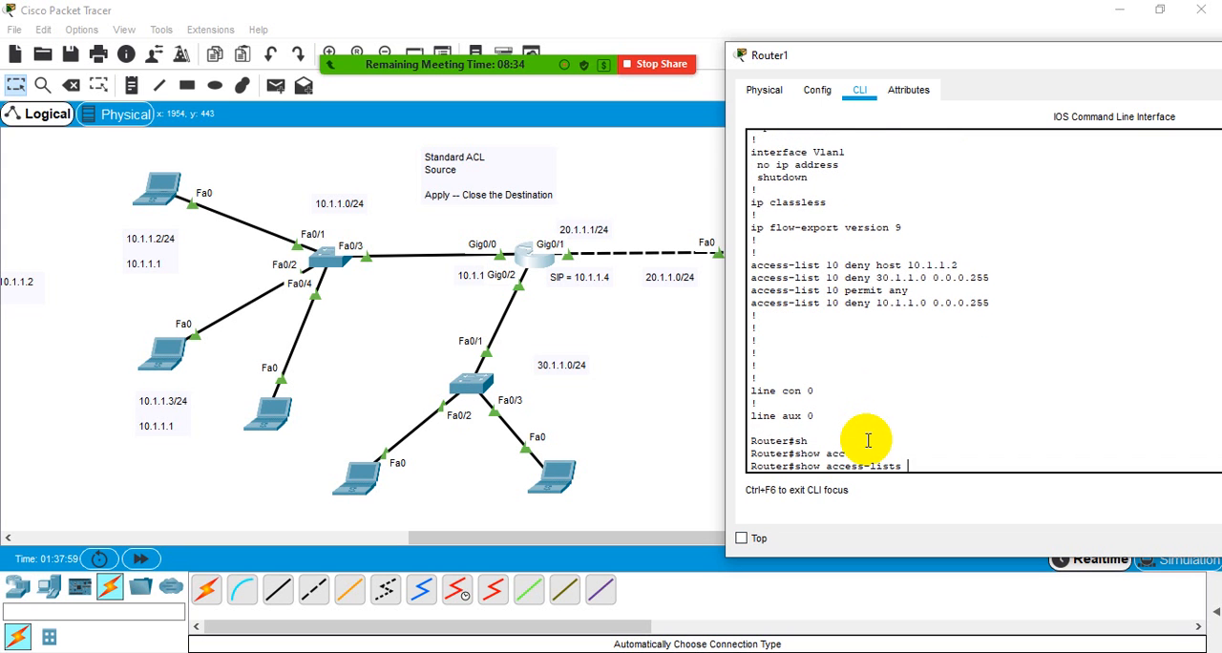
key("Return")
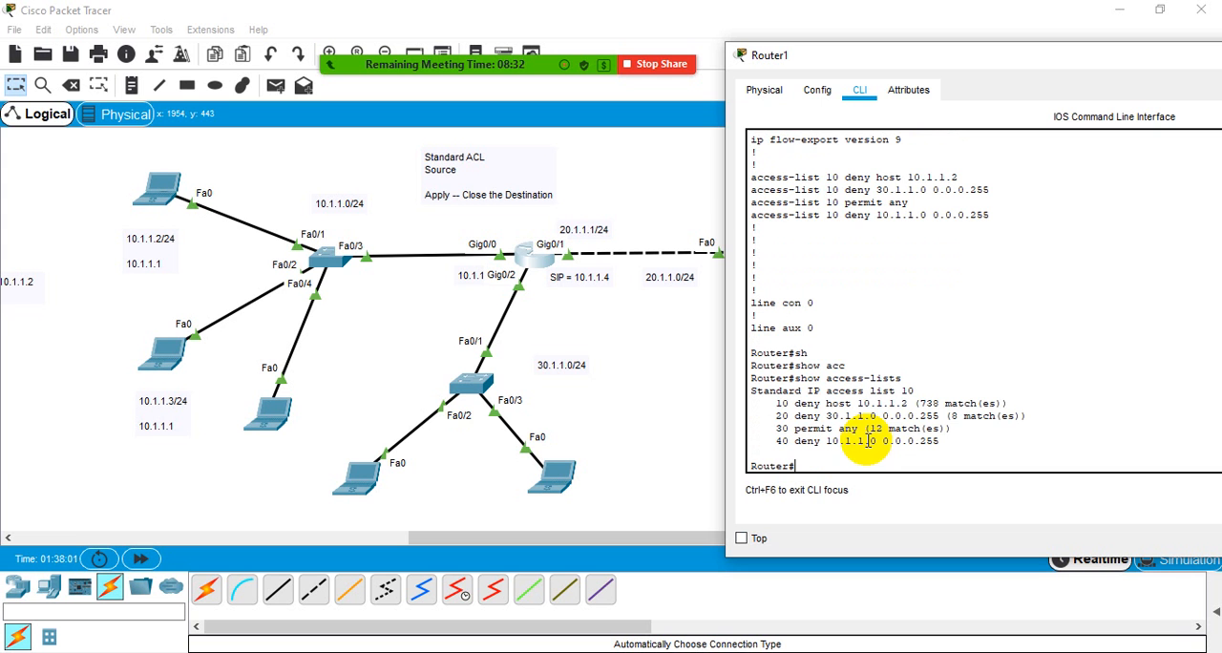
- Compare the show access-lists output for standard list 10 with the access-list 10 lines in the running configuration
left_click_drag(904, 378, 792, 378)
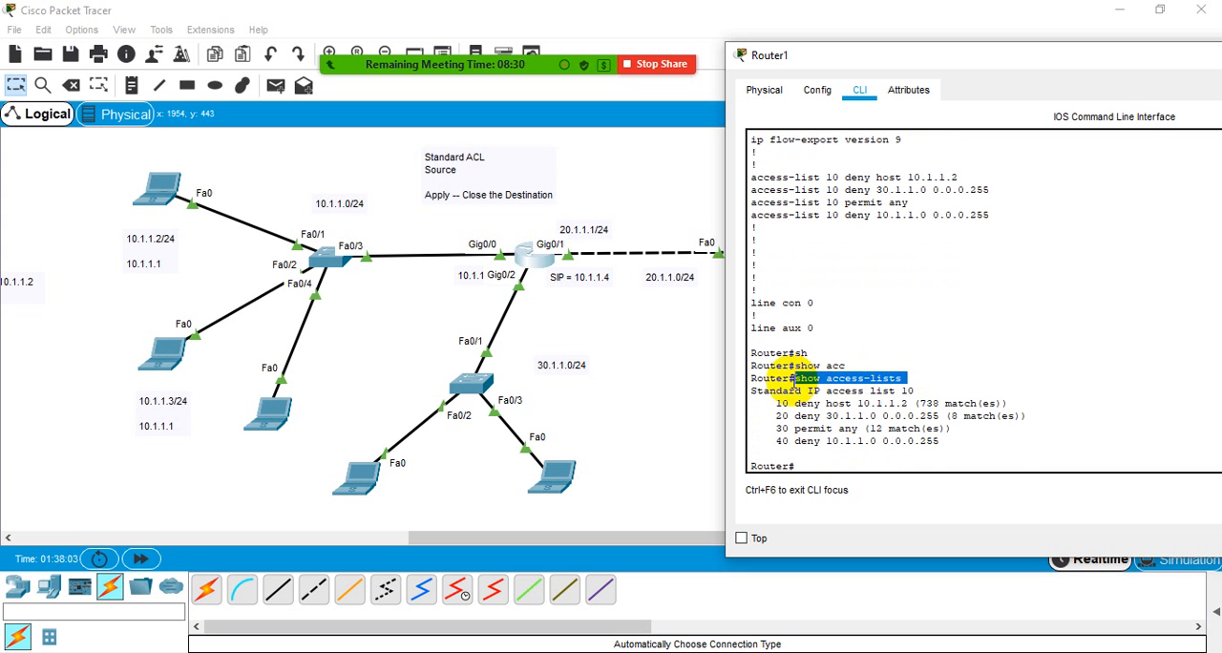
left_click(793, 378)
scroll(810, 230, "up", 1)
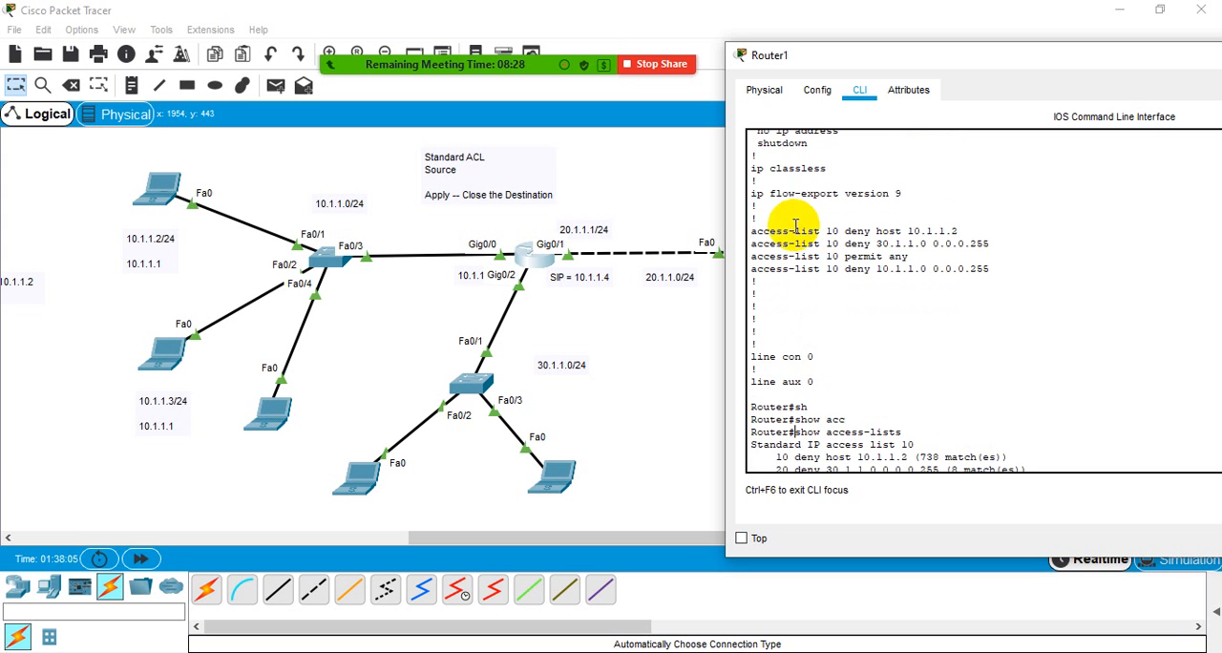
left_click_drag(751, 231, 1003, 272)
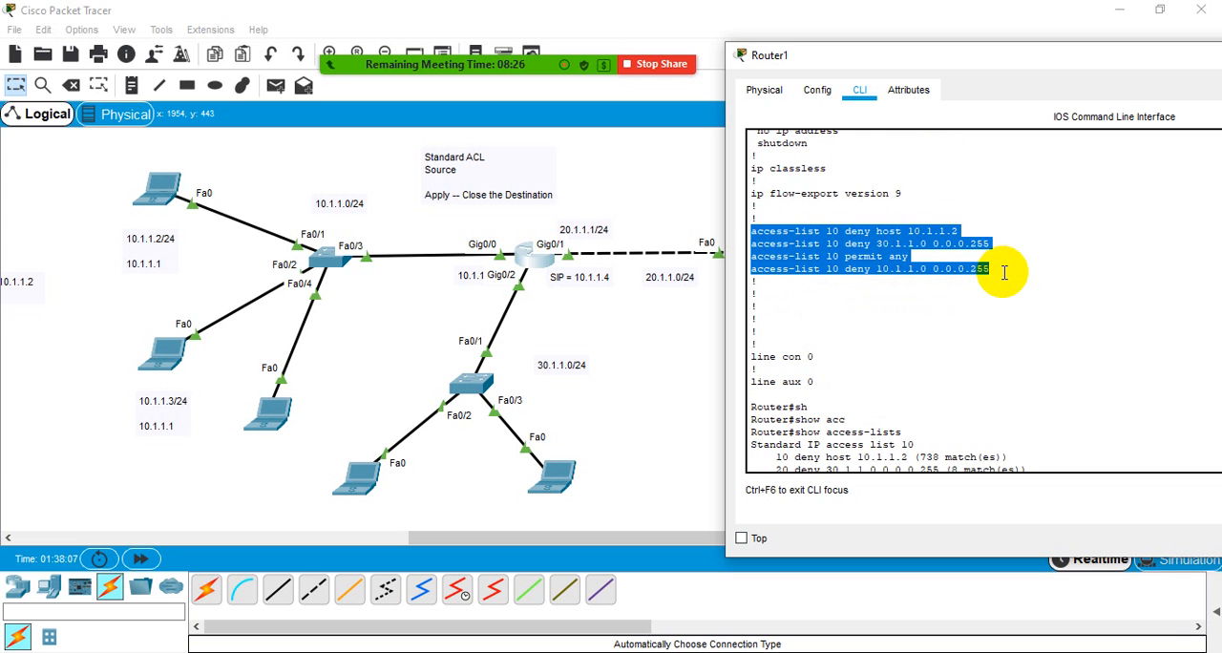
left_click(1004, 272)
scroll(1004, 272, "down", 1)
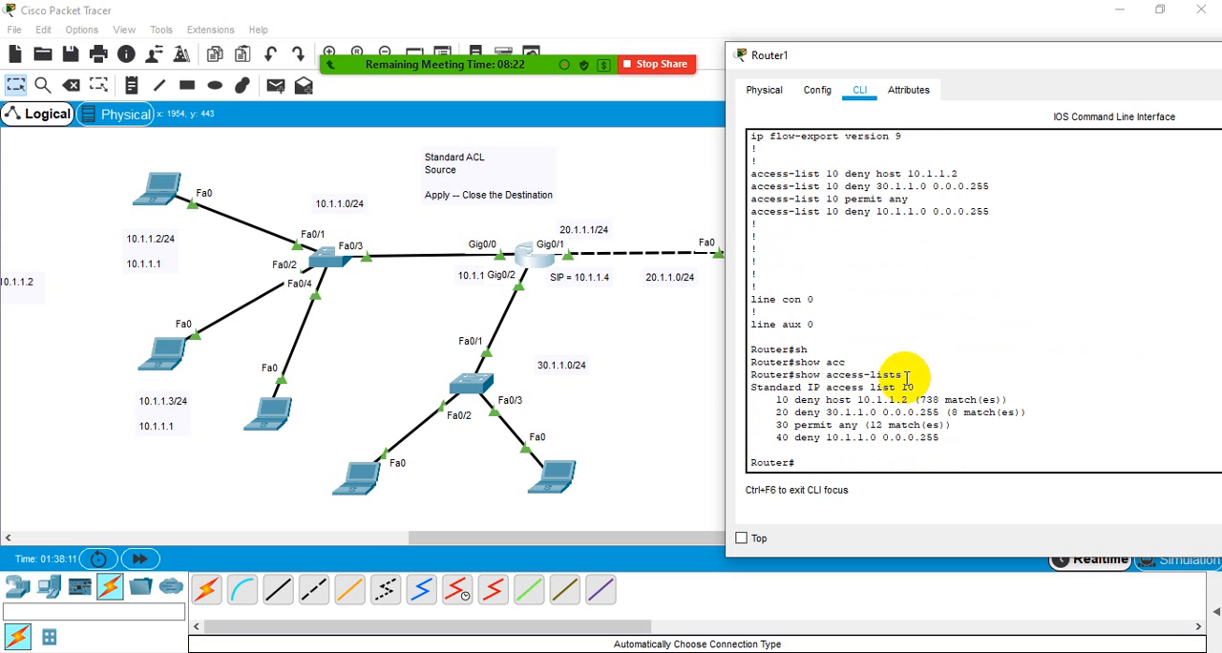
left_click_drag(905, 375, 751, 376)
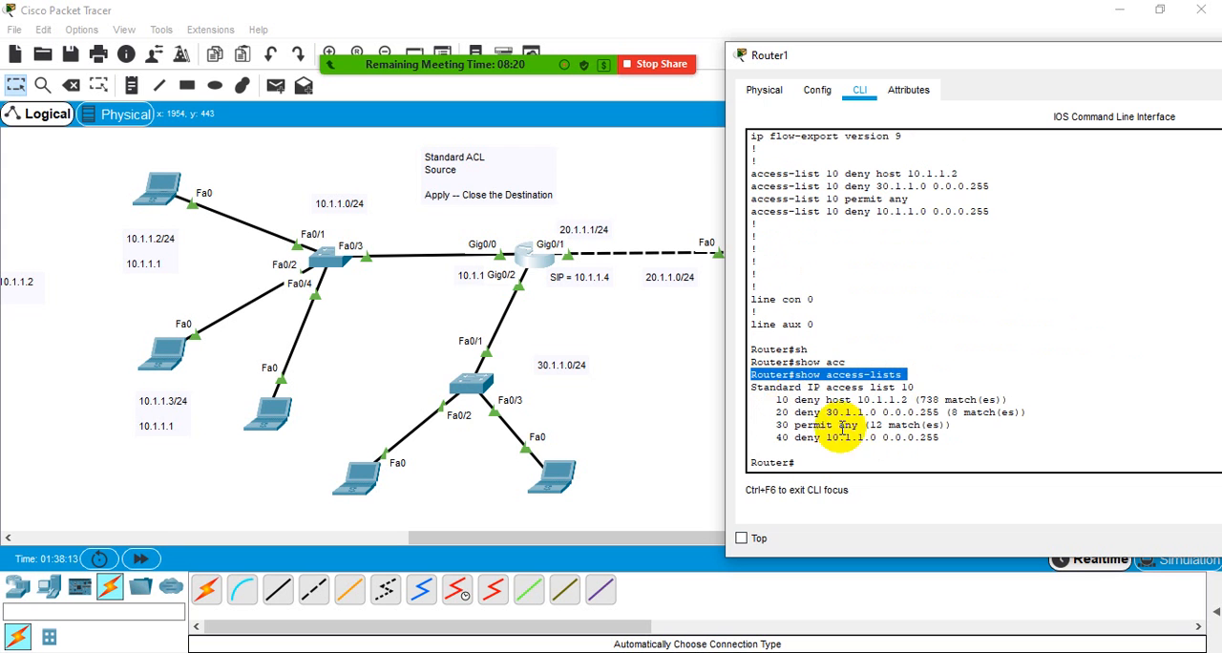
left_click(960, 443)
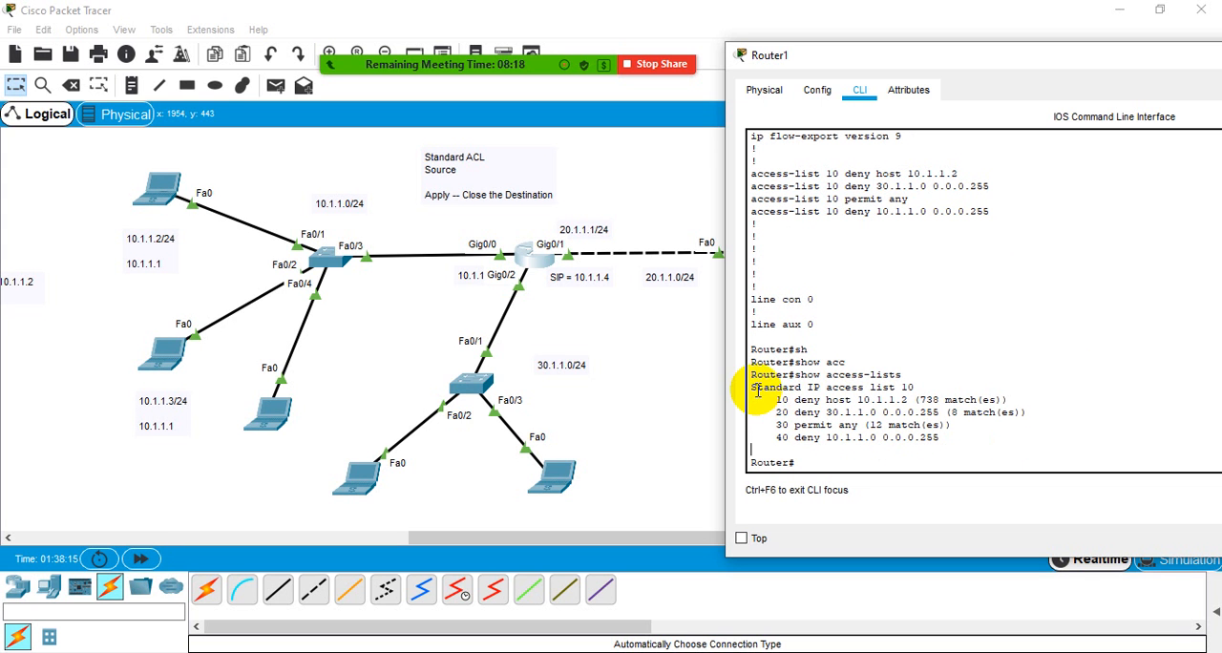
left_click_drag(756, 388, 927, 384)
left_click(927, 386)
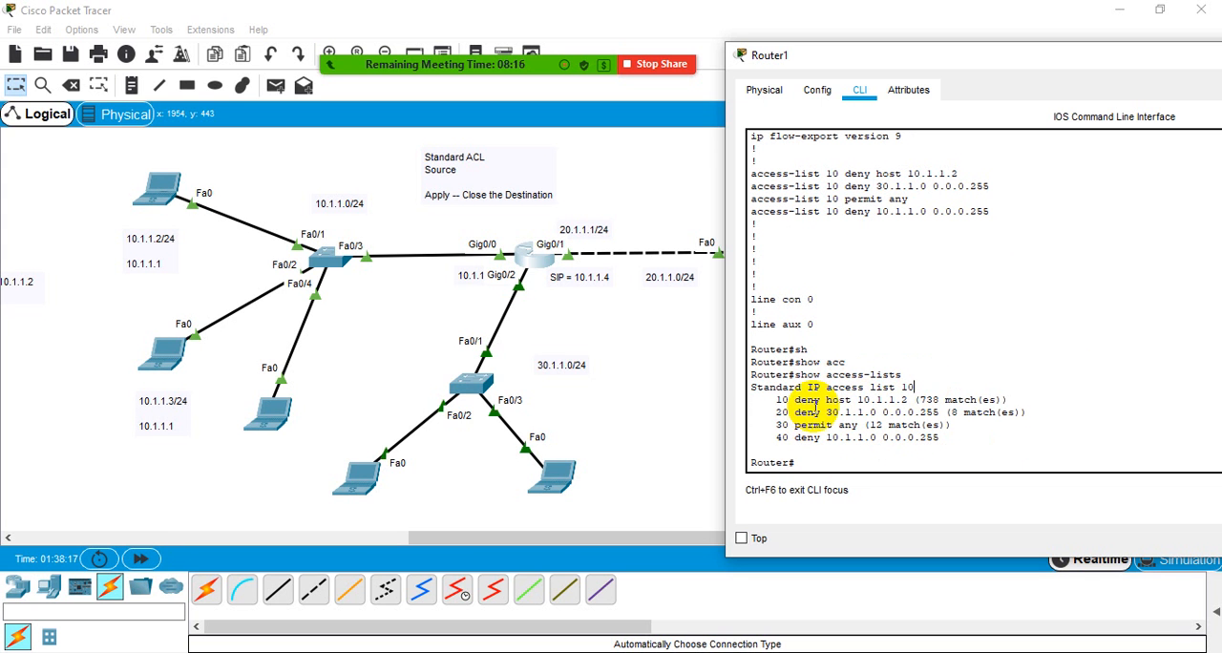
- Examine the sequence numbers 10 to 40 in list 10, comparing 30 permit any with 40 deny 10.1.1.0 0.0.0.255
left_click_drag(791, 399, 775, 400)
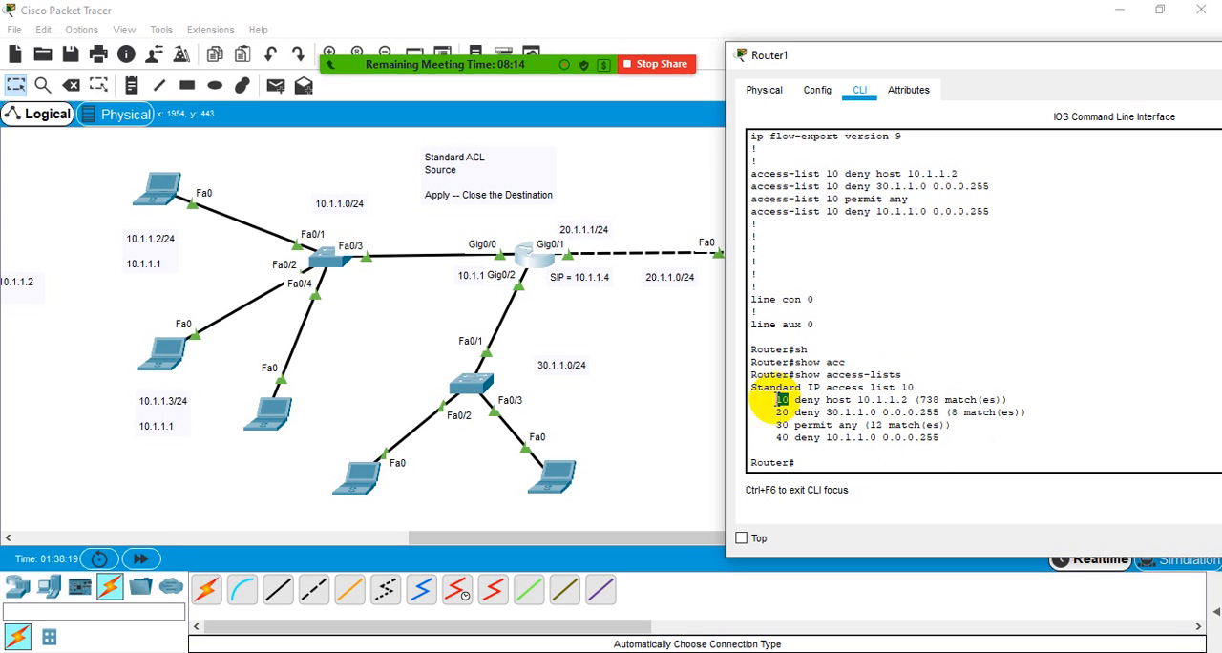
double_click(783, 413)
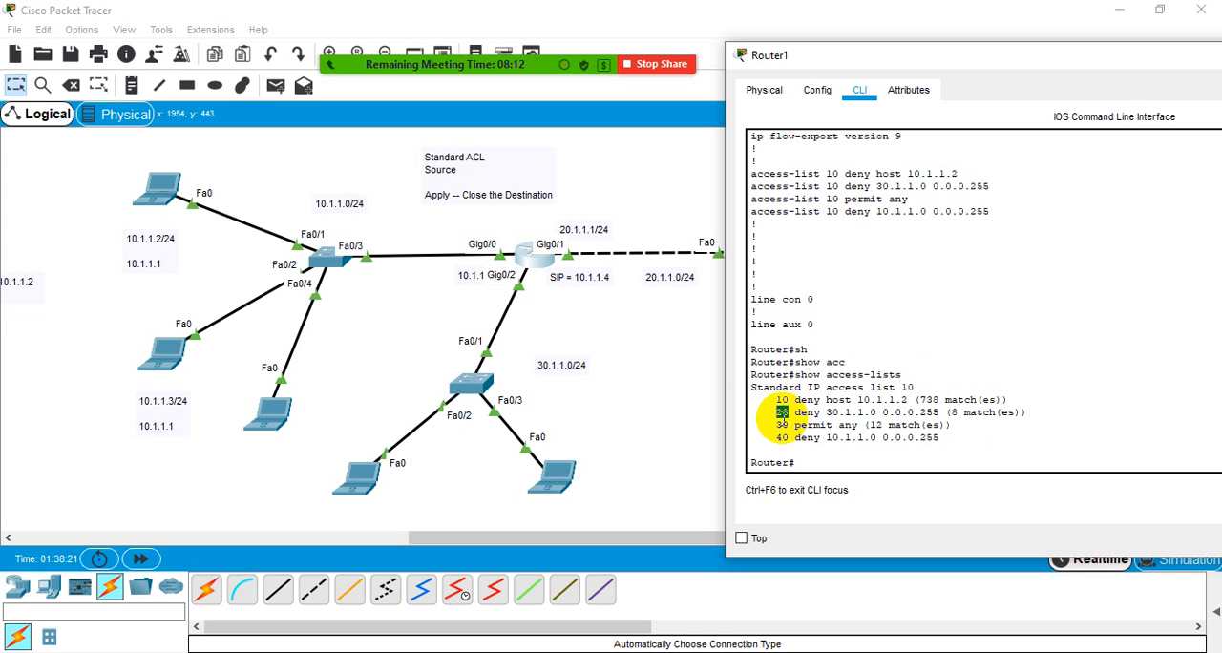
double_click(782, 425)
left_click(783, 437)
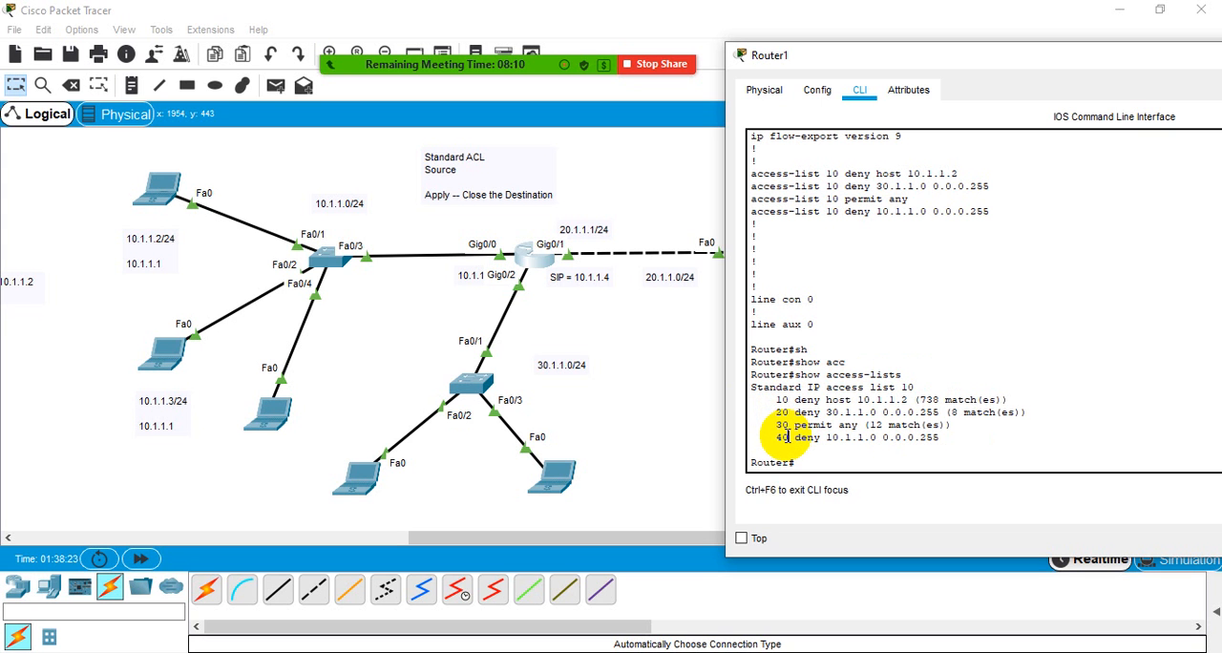
left_click_drag(788, 437, 941, 438)
left_click(837, 440)
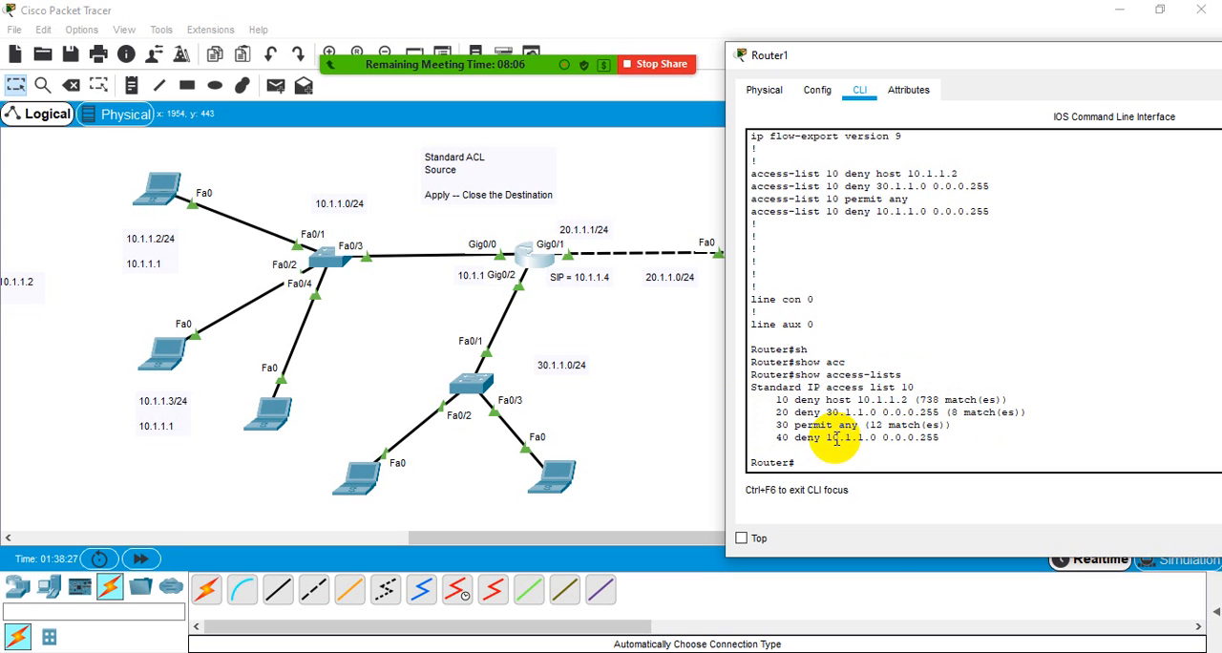
double_click(783, 426)
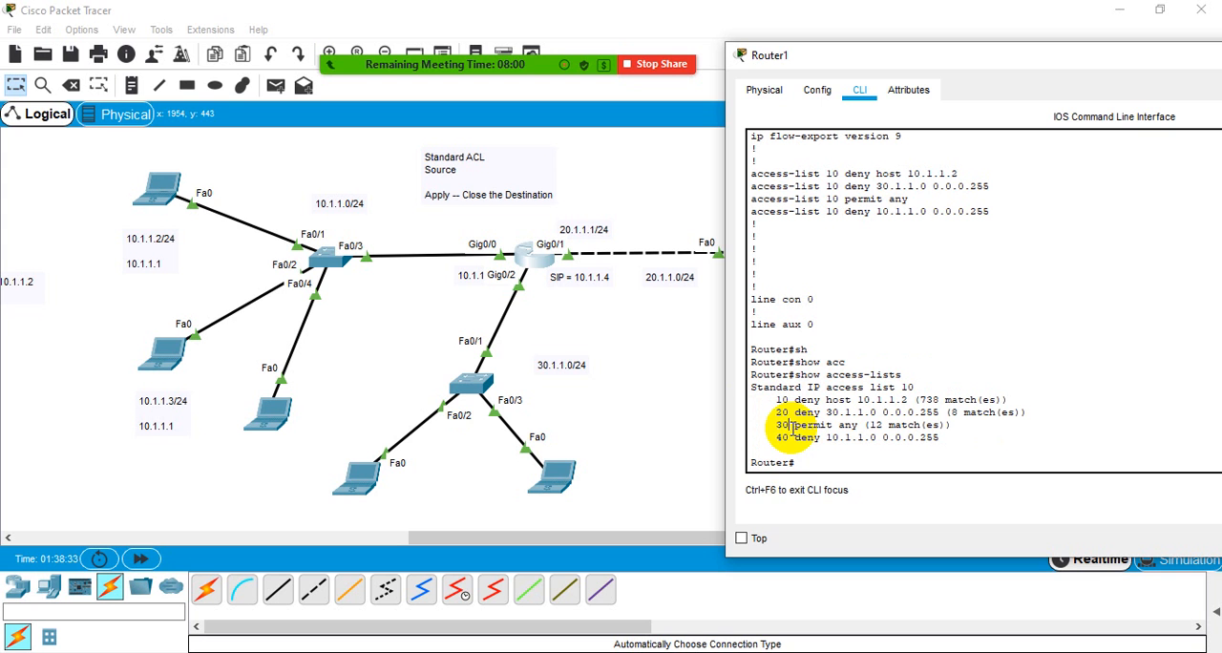
left_click_drag(795, 438, 966, 437)
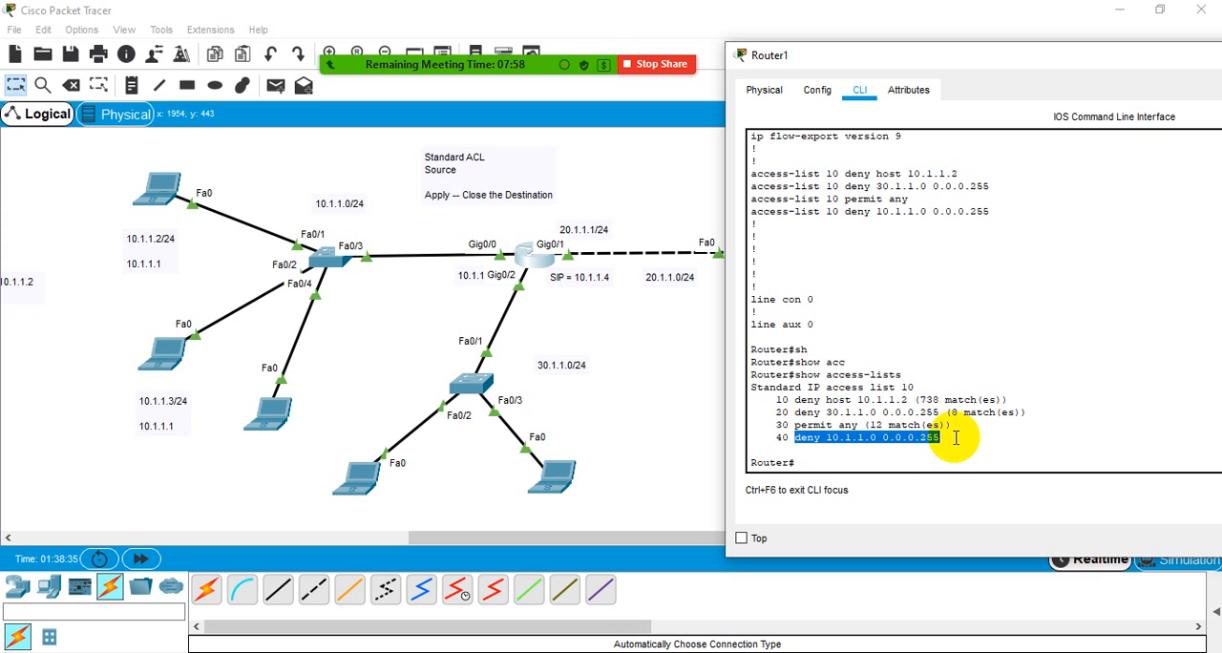
left_click(799, 439)
left_click_drag(799, 439, 940, 440)
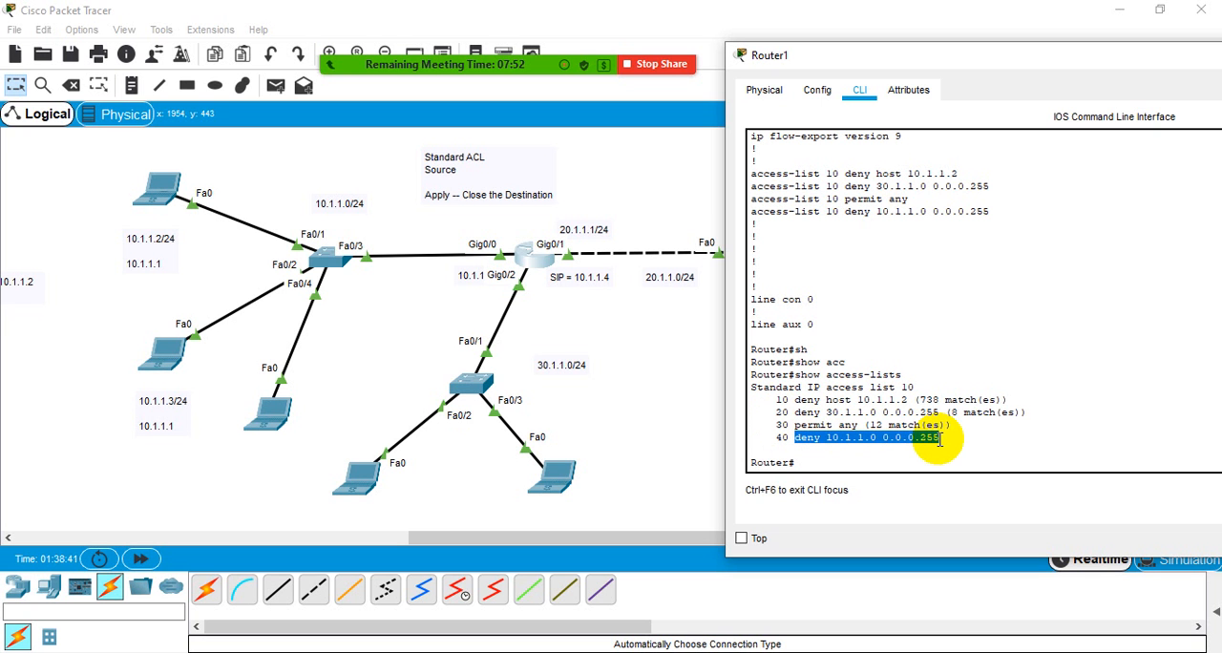
left_click(939, 440)
left_click_drag(953, 425, 779, 435)
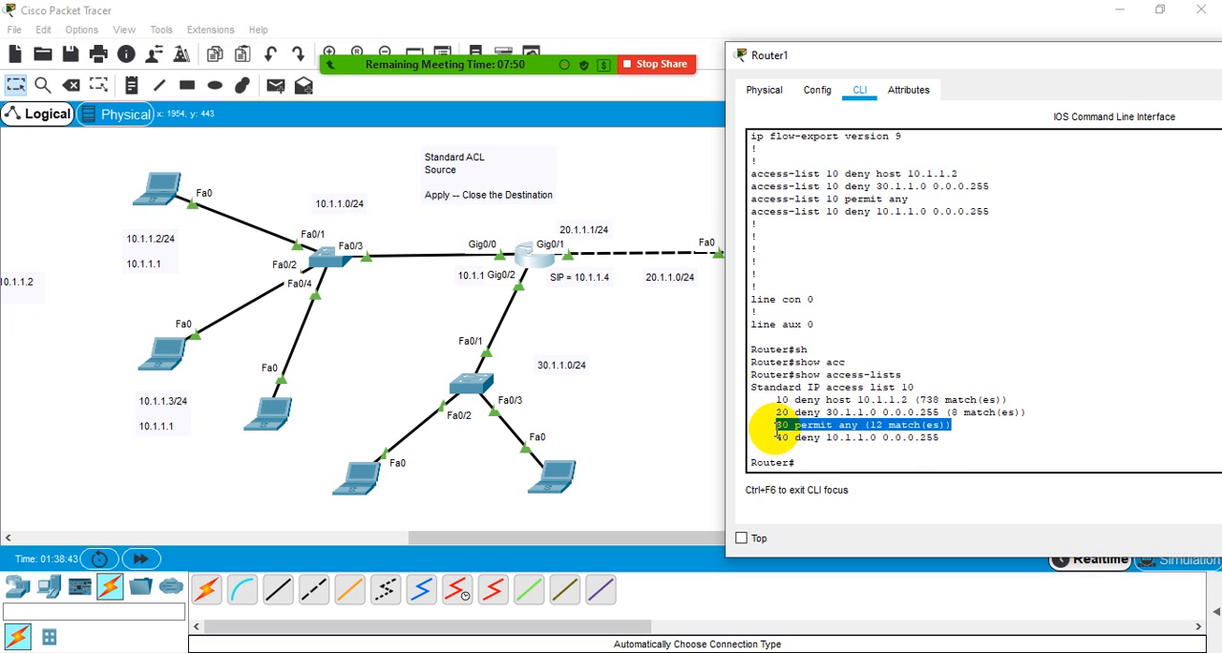
left_click_drag(943, 439, 797, 440)
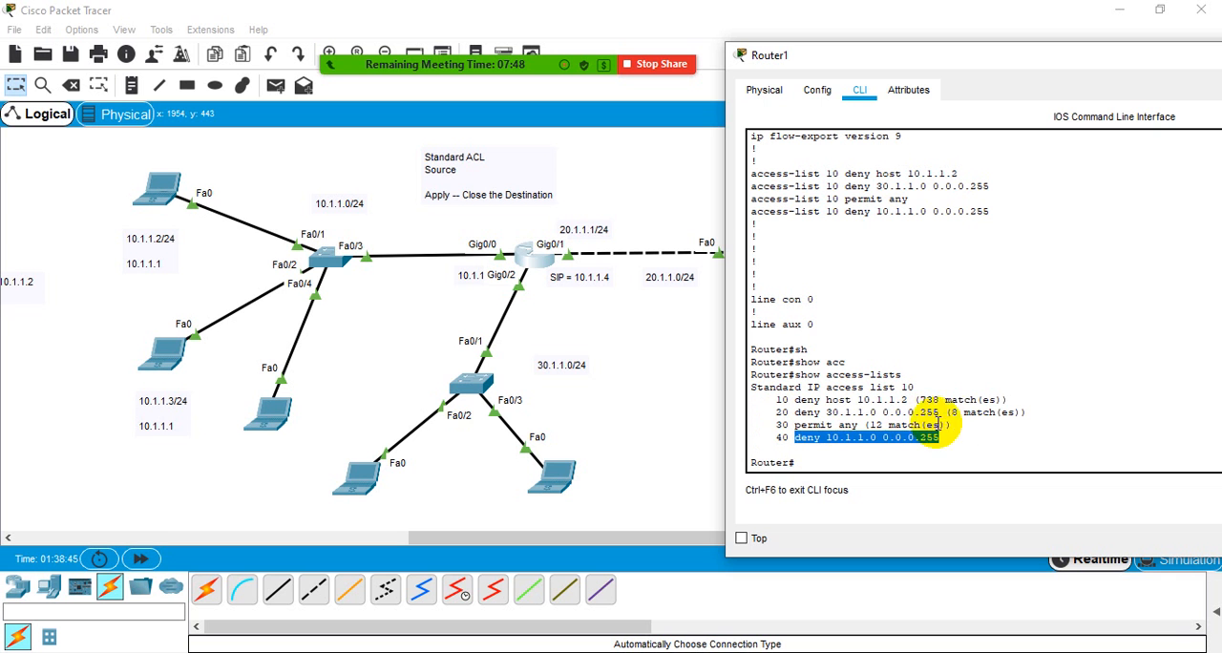
- Review each access-list 10 line in the running configuration, including permit any and the deny entries around it
left_click_drag(757, 212, 942, 213)
left_click(885, 204)
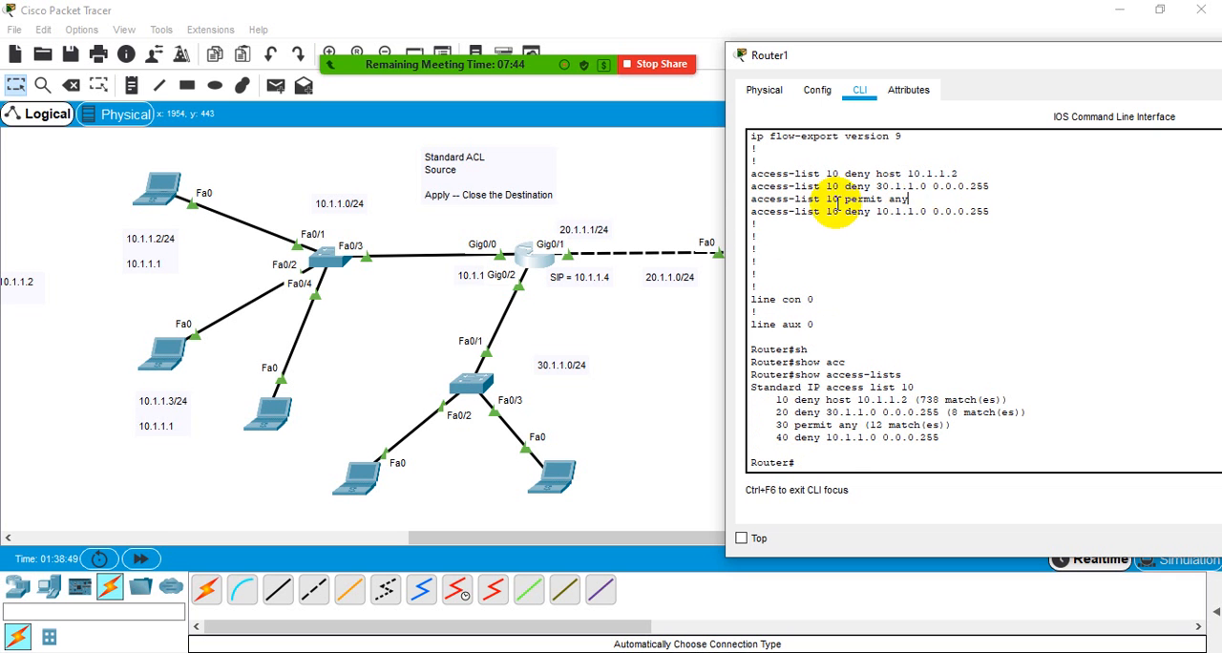
left_click_drag(999, 187, 716, 189)
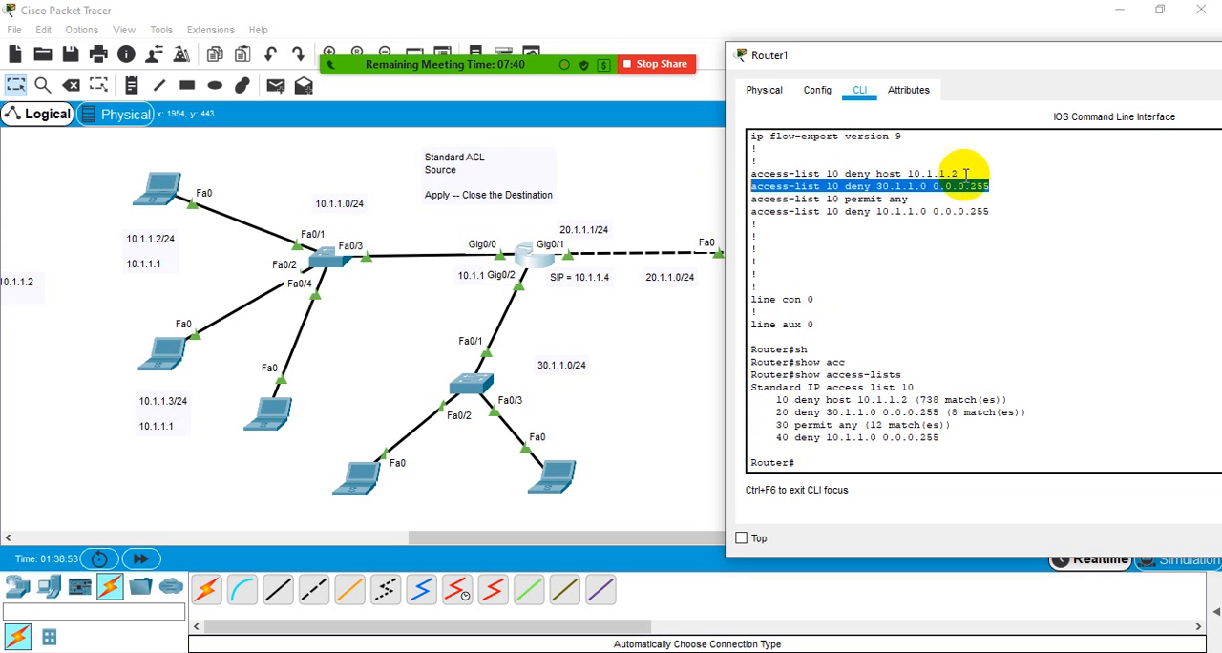
left_click_drag(964, 175, 744, 175)
left_click(844, 171)
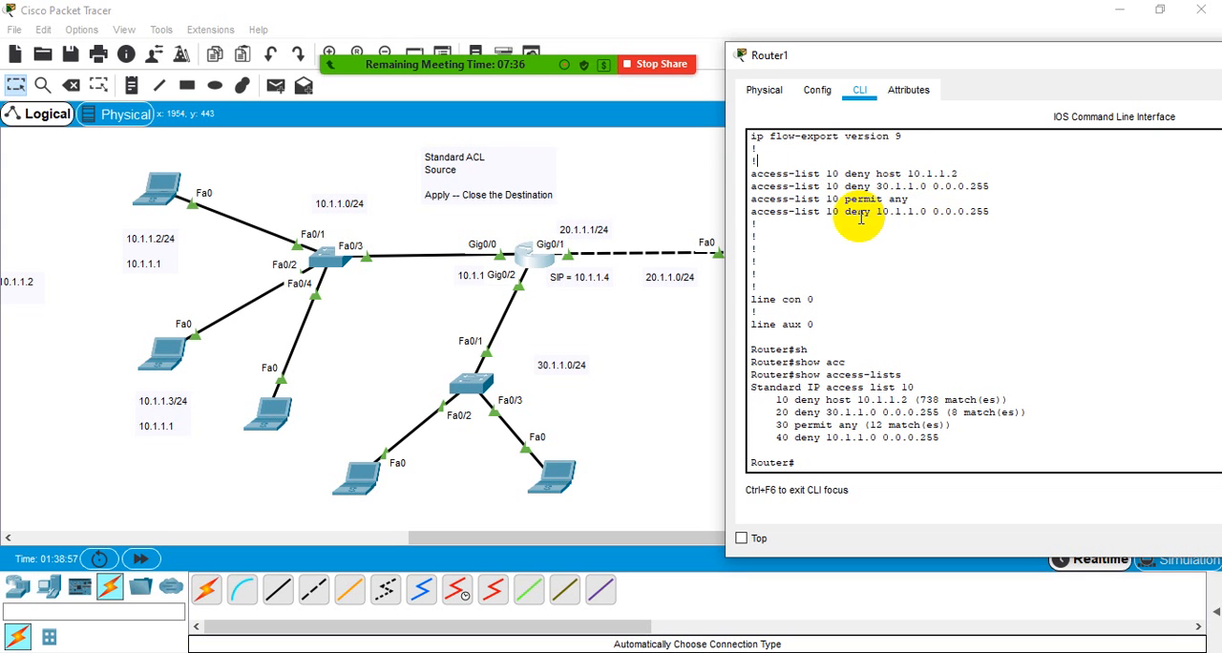
left_click_drag(910, 200, 755, 201)
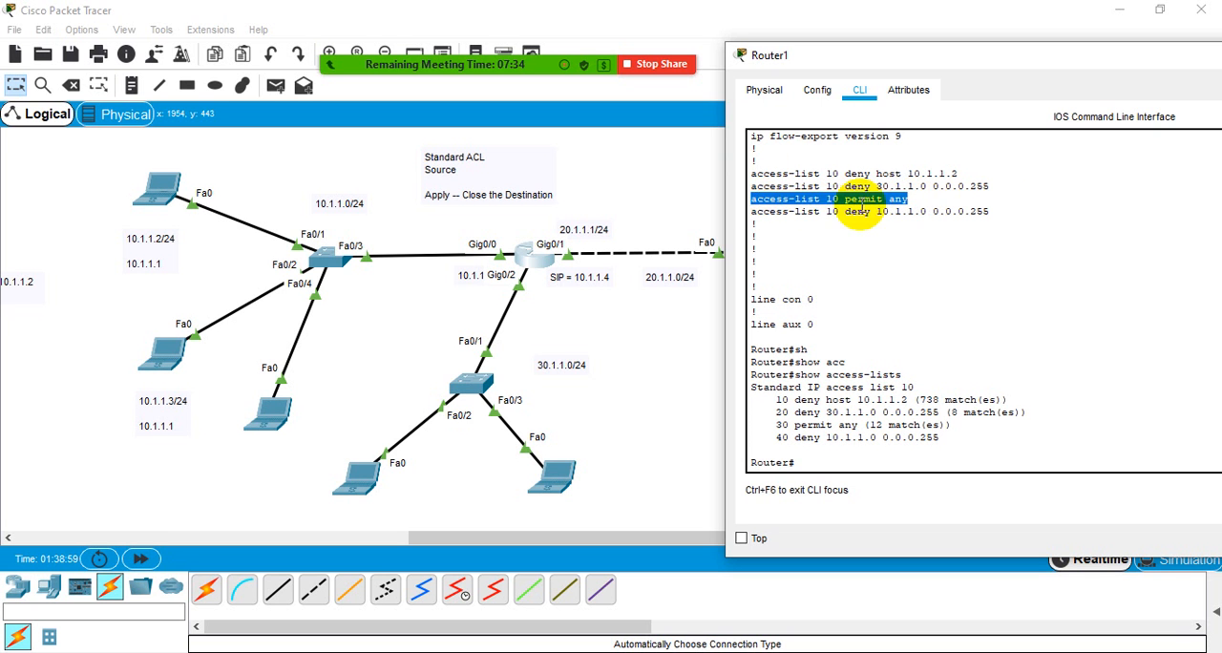
left_click_drag(998, 211, 750, 218)
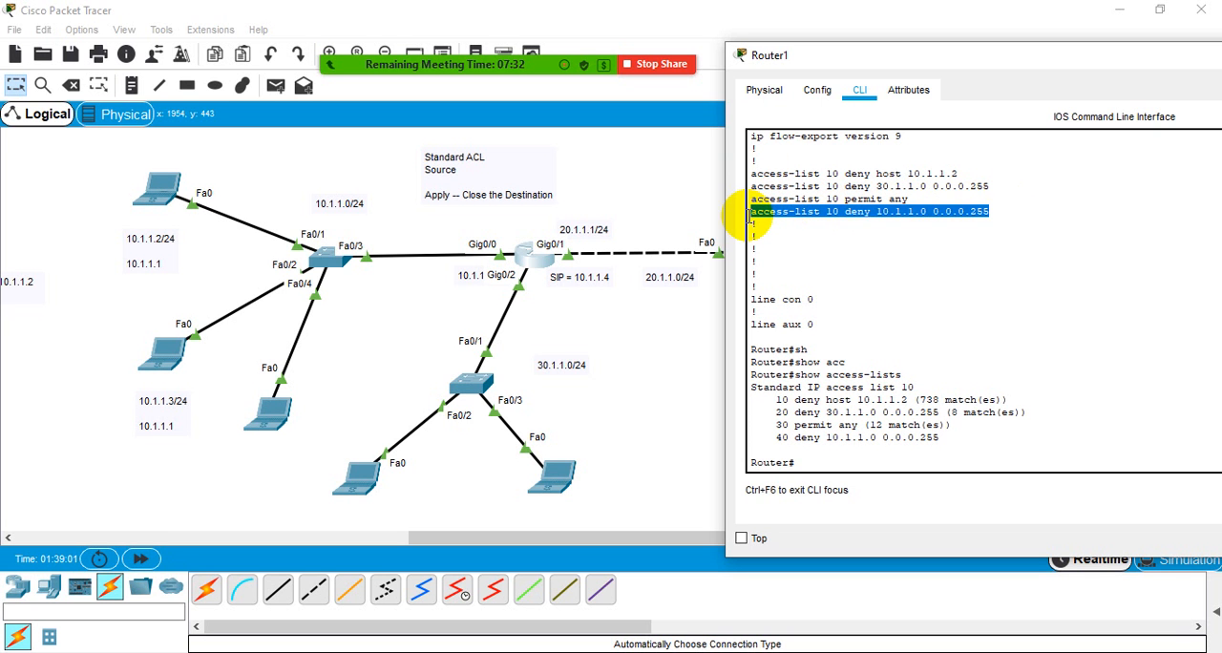
- Examine the position of sequence 40 deny 10.1.1.0 0.0.0.255 relative to sequence 30 permit any in the show access-lists output
left_click(883, 401)
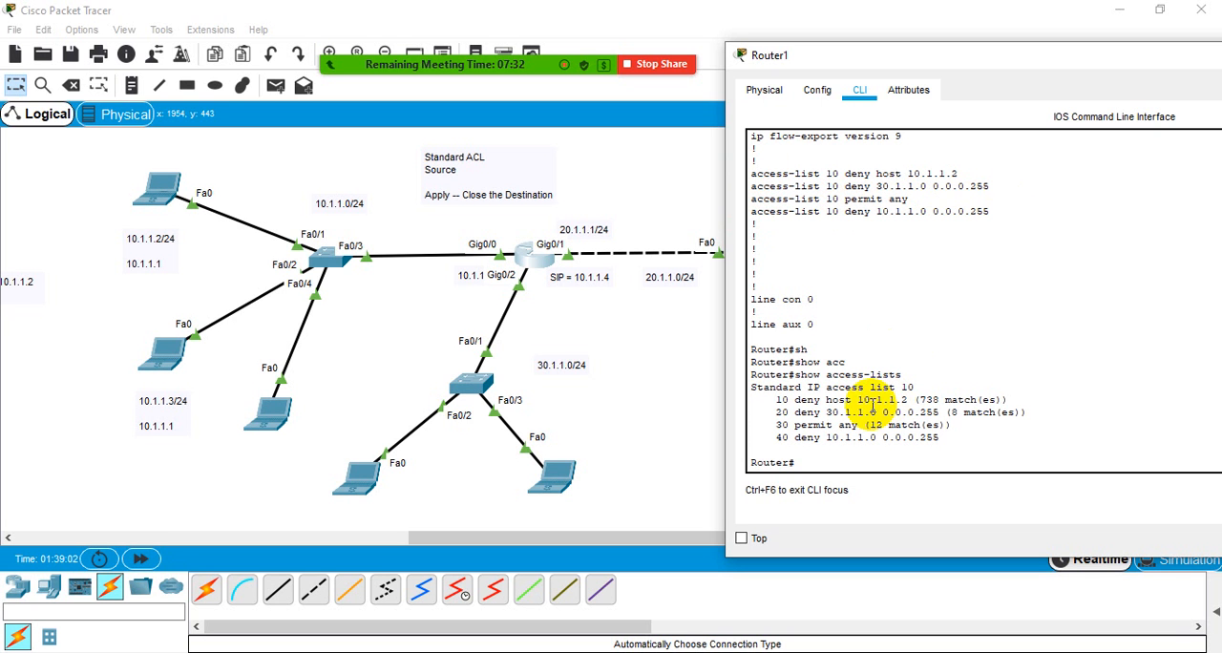
mouse_move(776, 437)
left_mouse_down()
mouse_move(796, 439)
mouse_move(771, 440)
left_mouse_up()
left_click(780, 440)
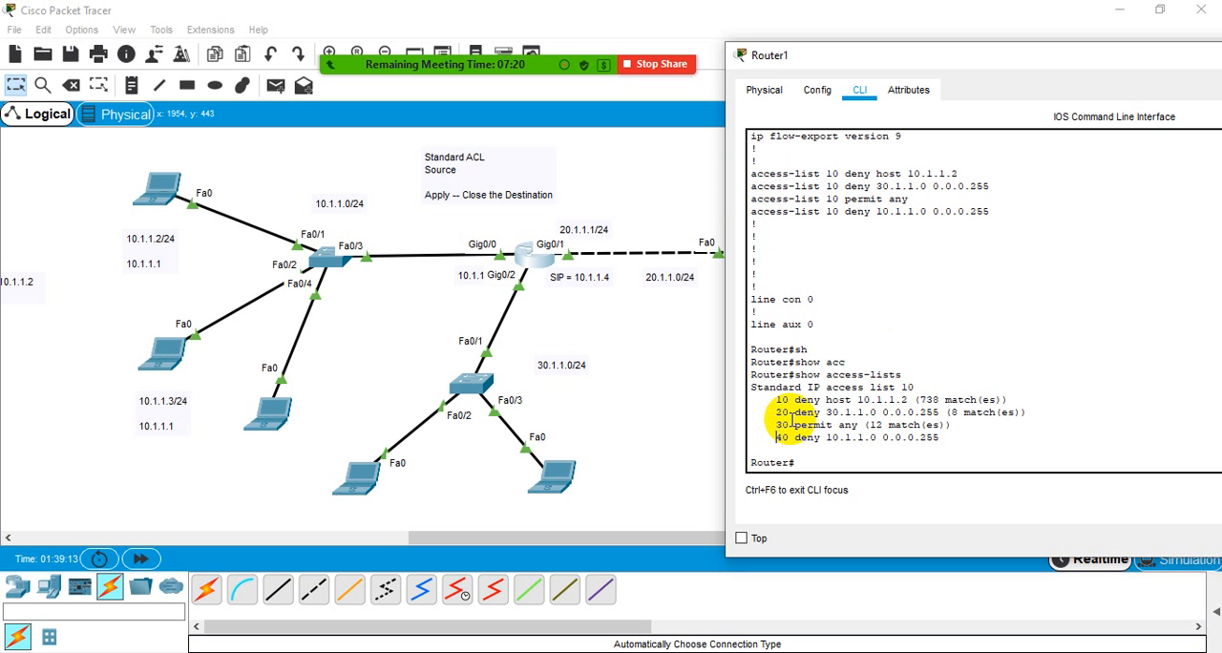
left_click_drag(794, 425, 914, 440)
left_click(860, 424)
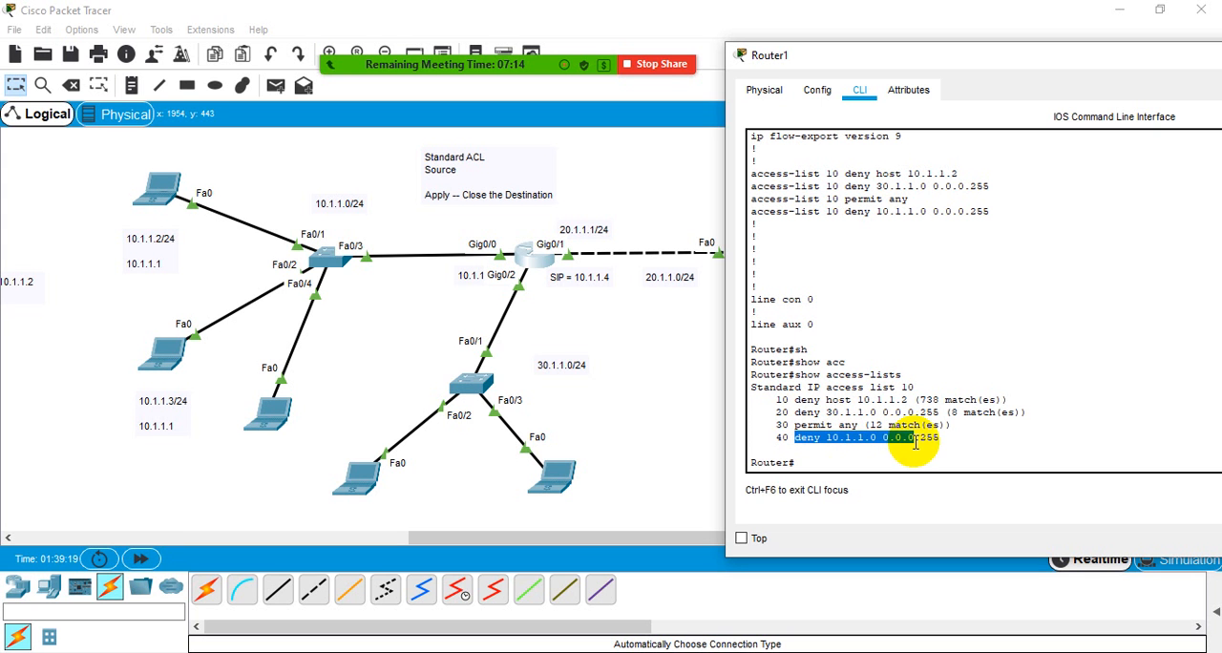
left_click(914, 436)
left_click_drag(795, 425, 849, 427)
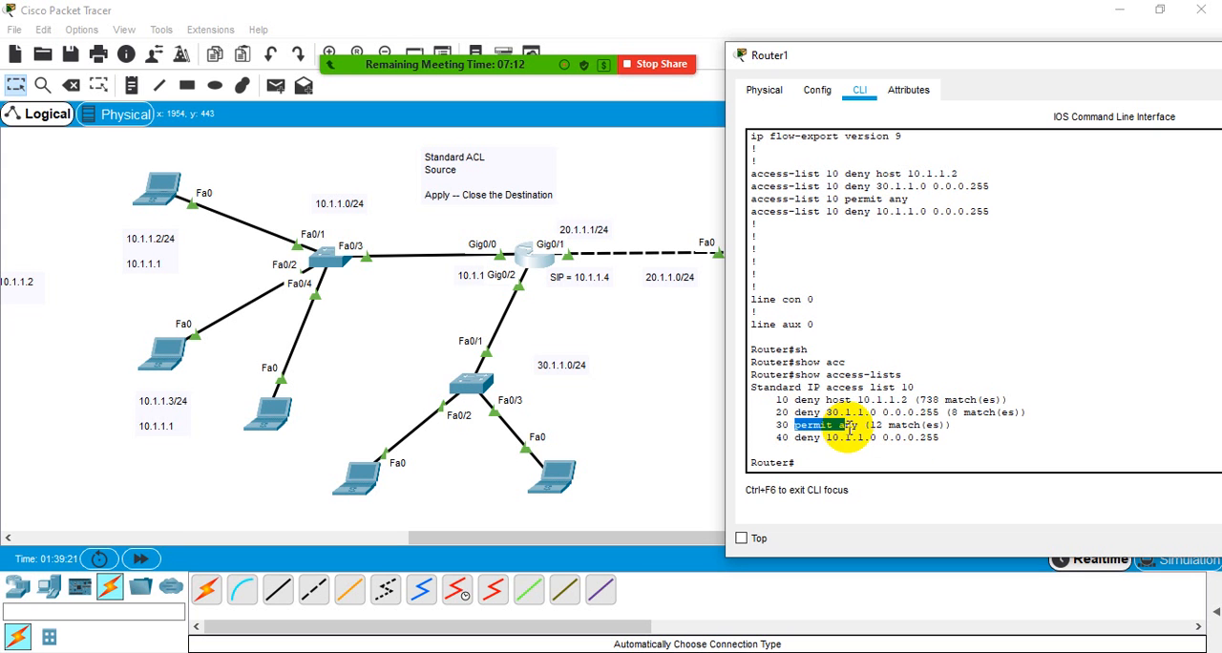
left_click(849, 428)
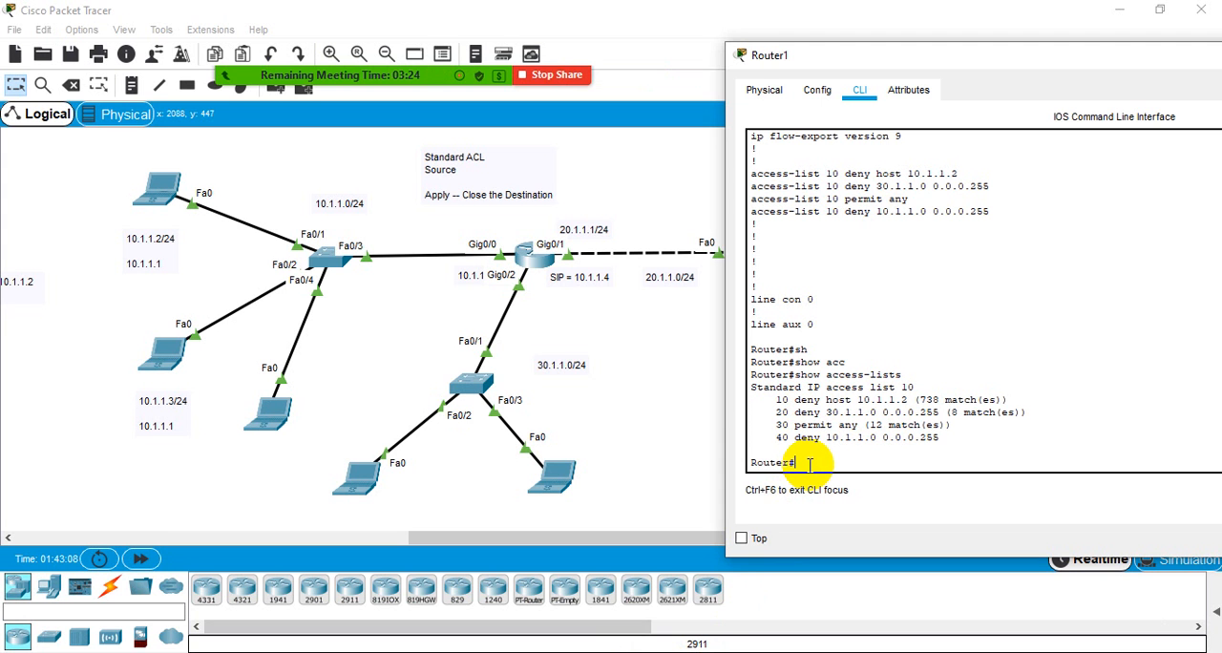
- Enter global configuration mode from the terminal on Router1 with conf
type("f")
key("Return")
key("Return")
key("Return")
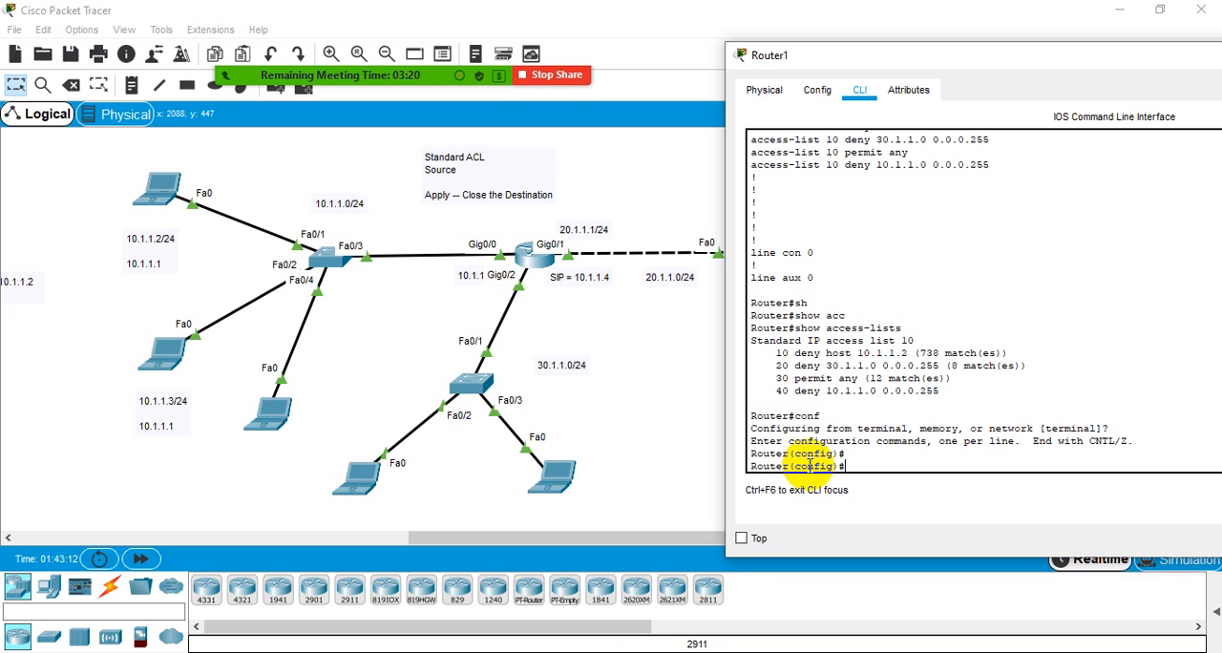
- List all commands that can follow no in global configuration mode and page through the full help output
type("no ?")
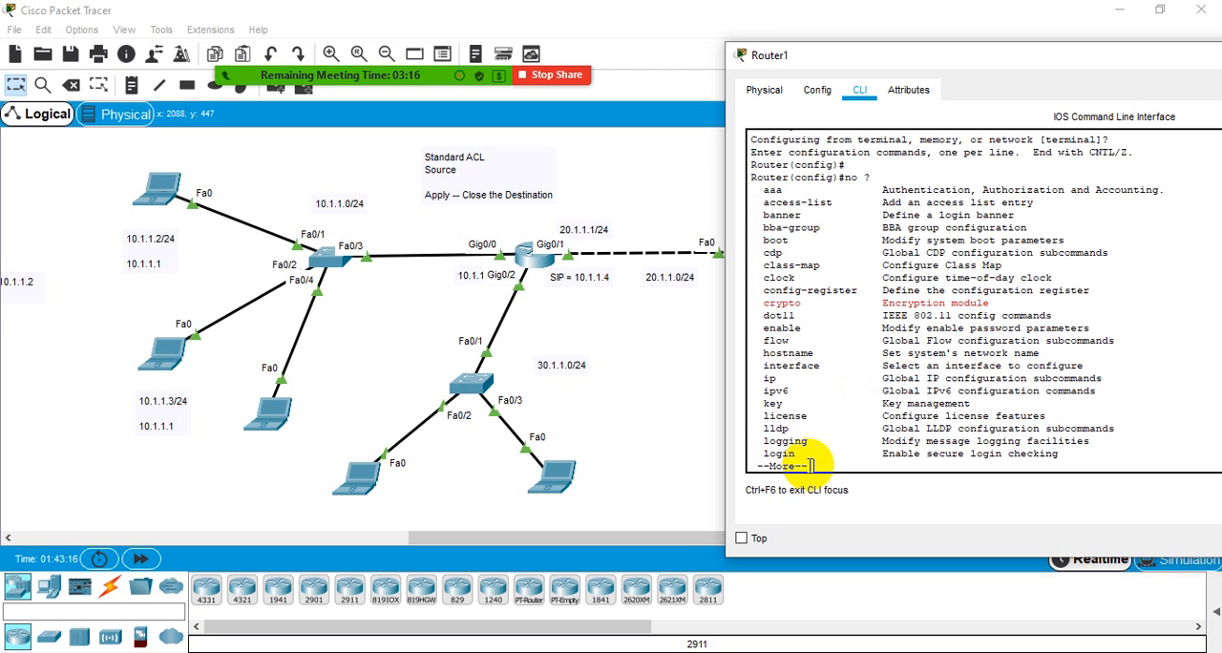
key("Return")
key("Return")
key("Return")
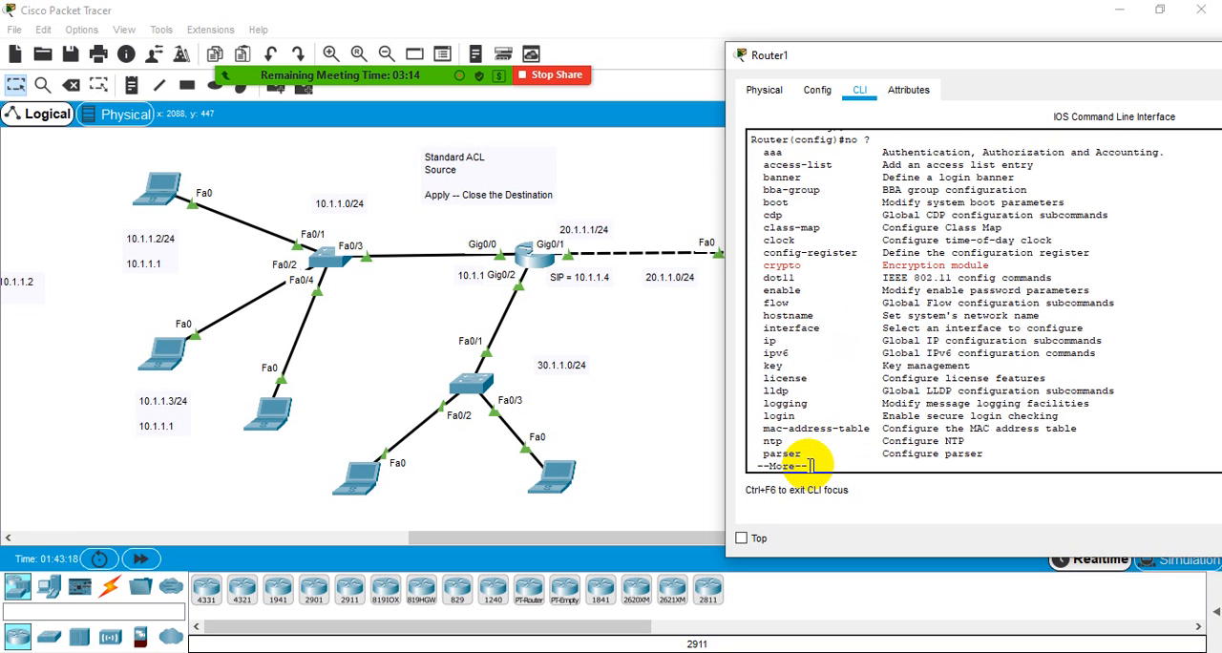
key("Return")
key("Return")
key("Return")
key("Return")
key("Return")
key("Return")
key("Return")
key("Return")
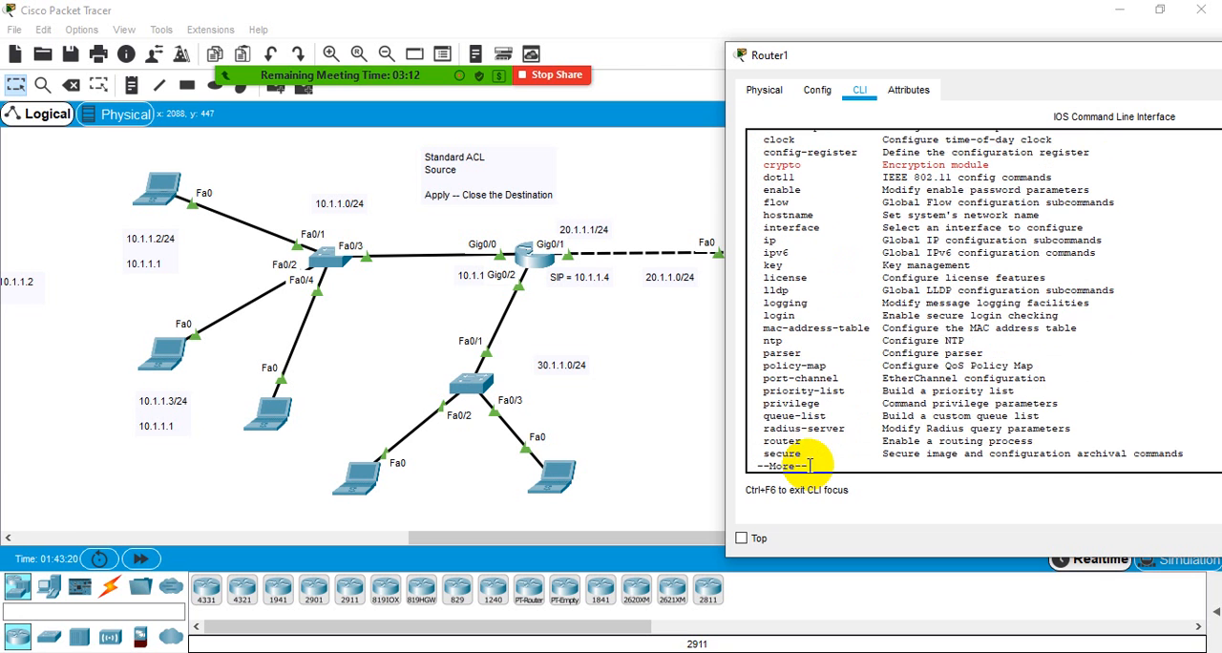
key("Return")
key("Return")
key("Return")
key("Return")
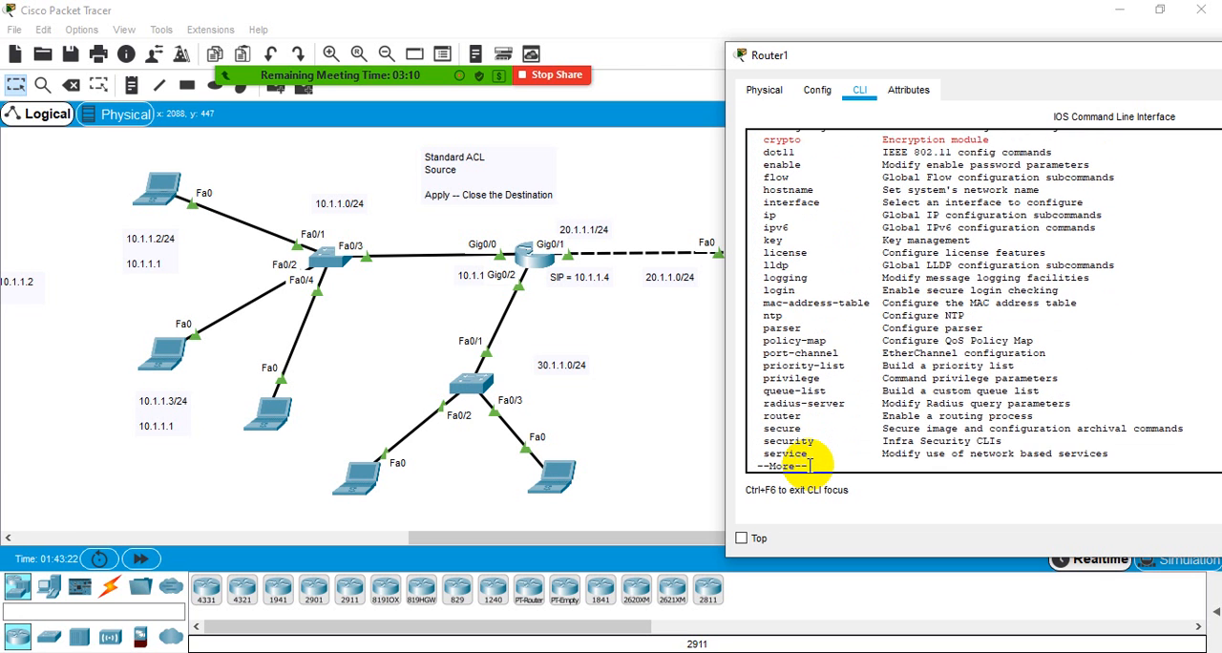
key("Return")
key("Return")
key("Return")
key("Return")
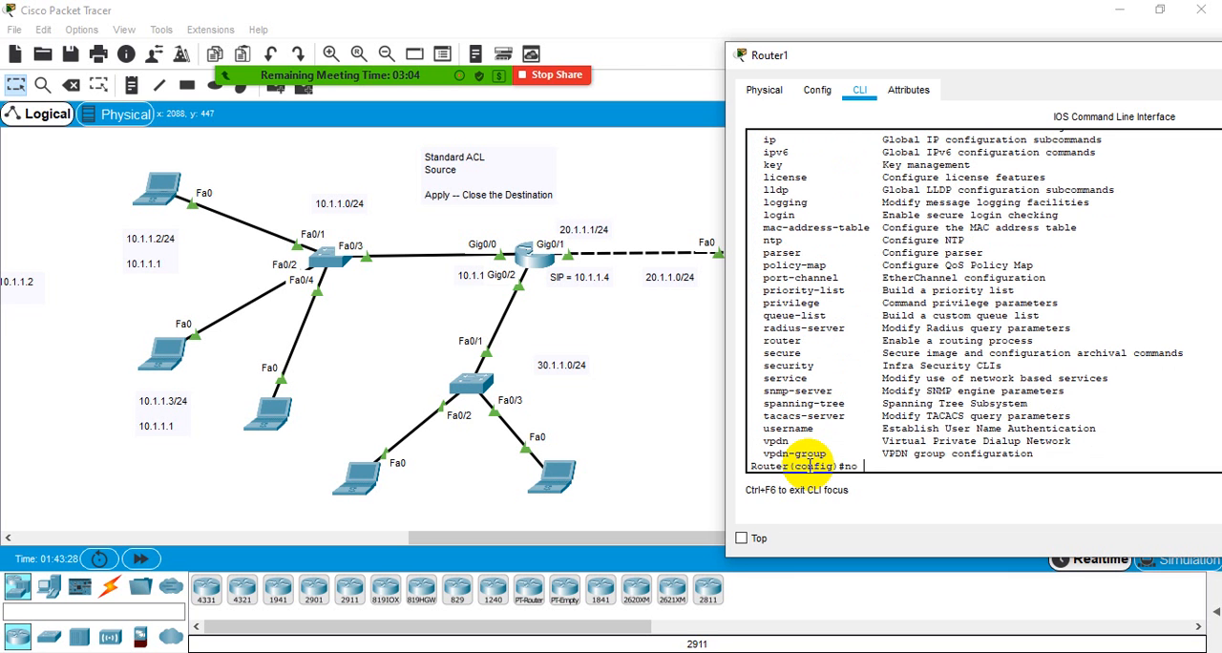
- Copy the text deny 10.1.1.0 0.0.0.255 from sequence 40 in the earlier show access-lists output
scroll(862, 374, "up", 10)
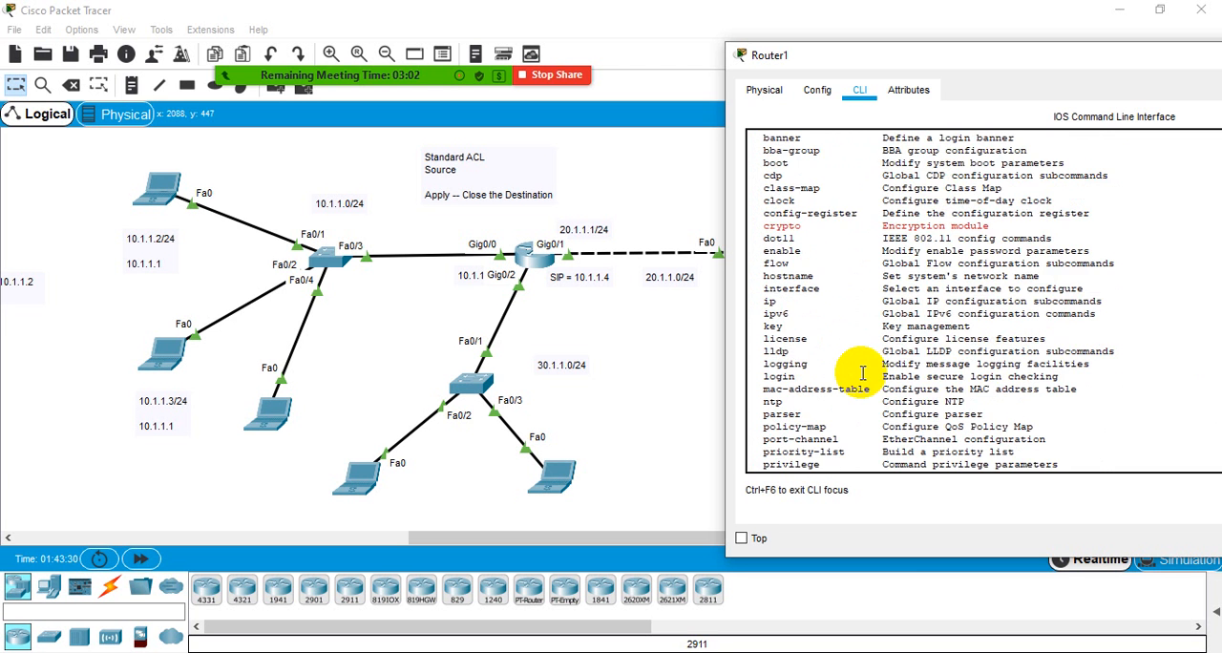
scroll(862, 373, "up", 3)
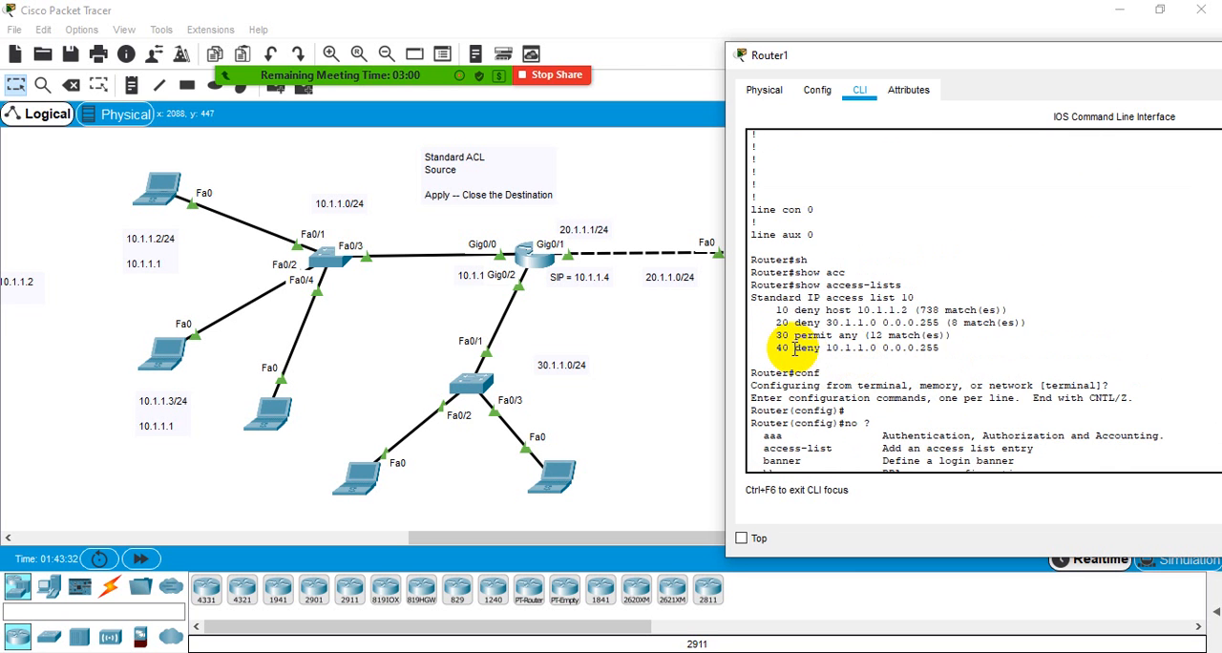
left_click_drag(797, 349, 929, 350)
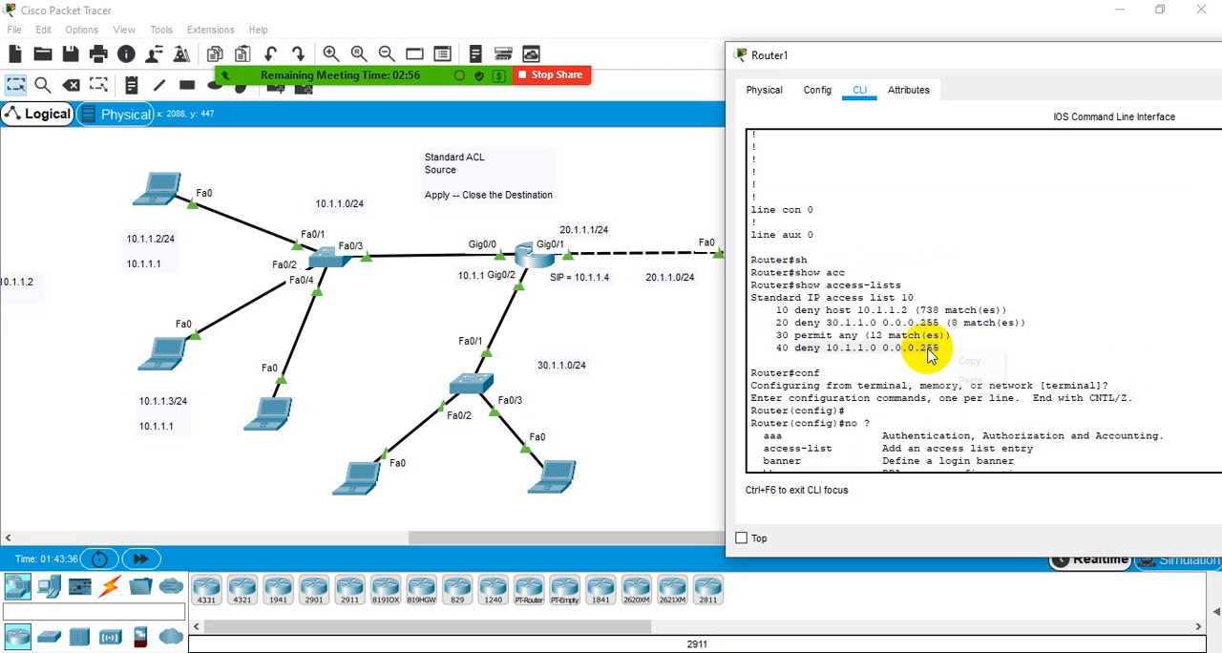
right_click(931, 350)
left_click(946, 352)
scroll(941, 358, "down", 7)
scroll(941, 358, "down", 6)
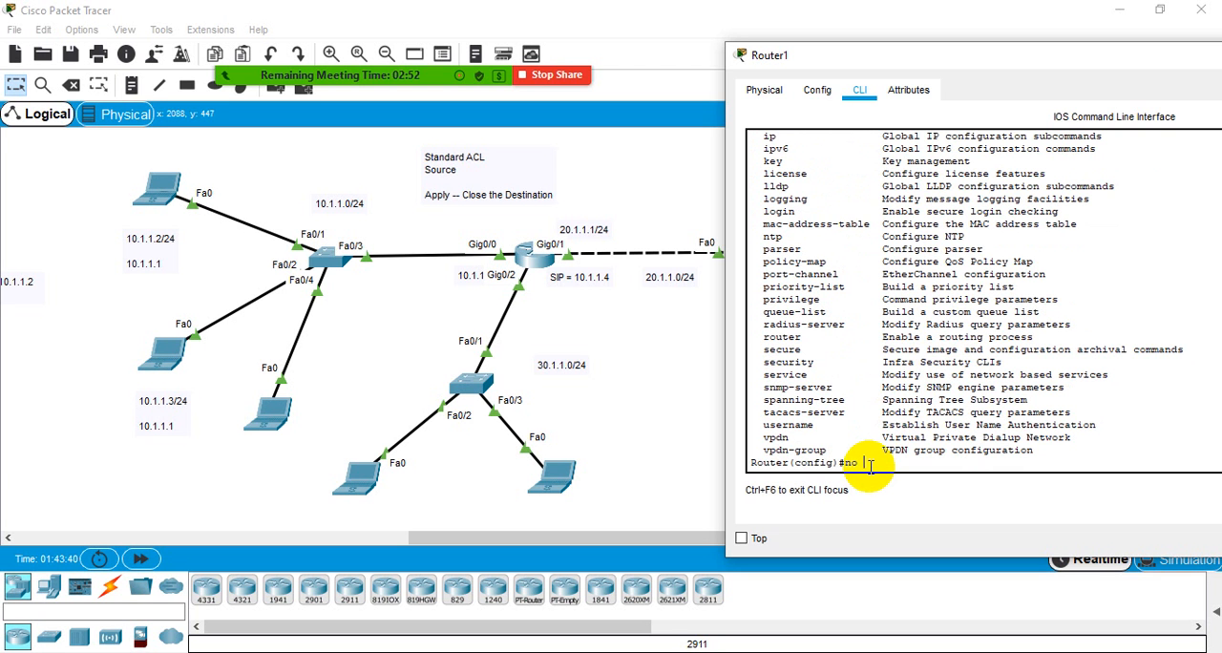
- Clear the pending no command and request context help for 16 at the configuration prompt
key("BackSpace")
key("BackSpace")
key("BackSpace")
type("10")
key("BackSpace")
type("6 ?")
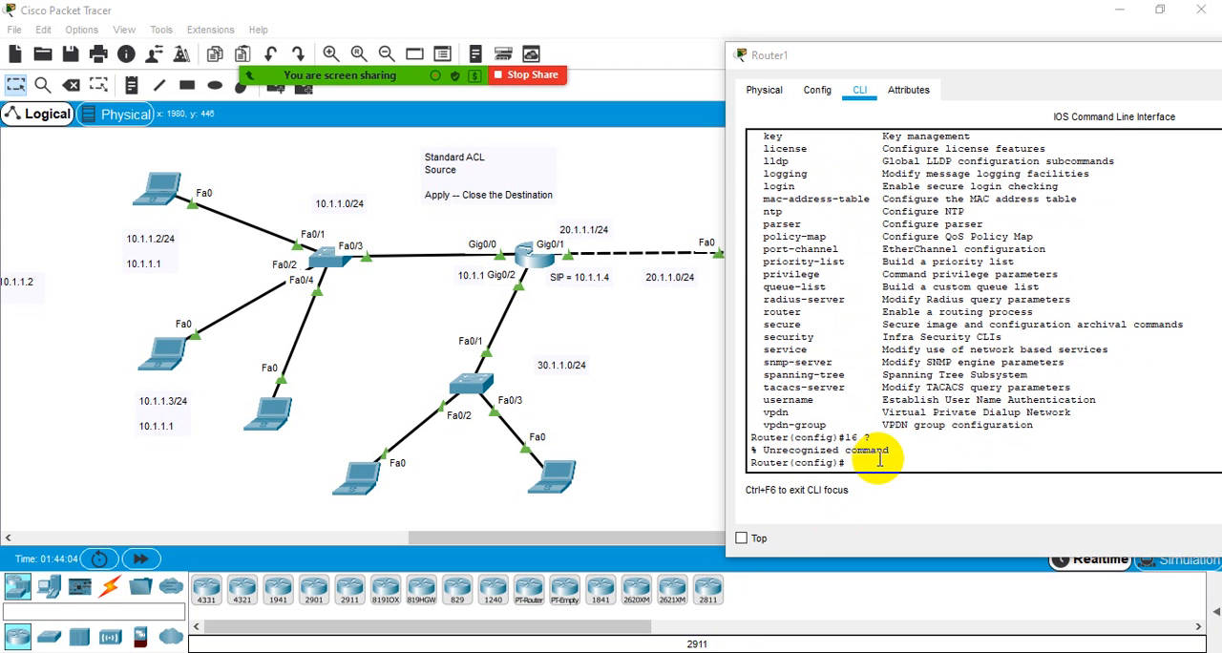
- Try to remove the misplaced entry by running no deny with the copied 10.1.1.0 0.0.0.255 text
left_click(877, 462)
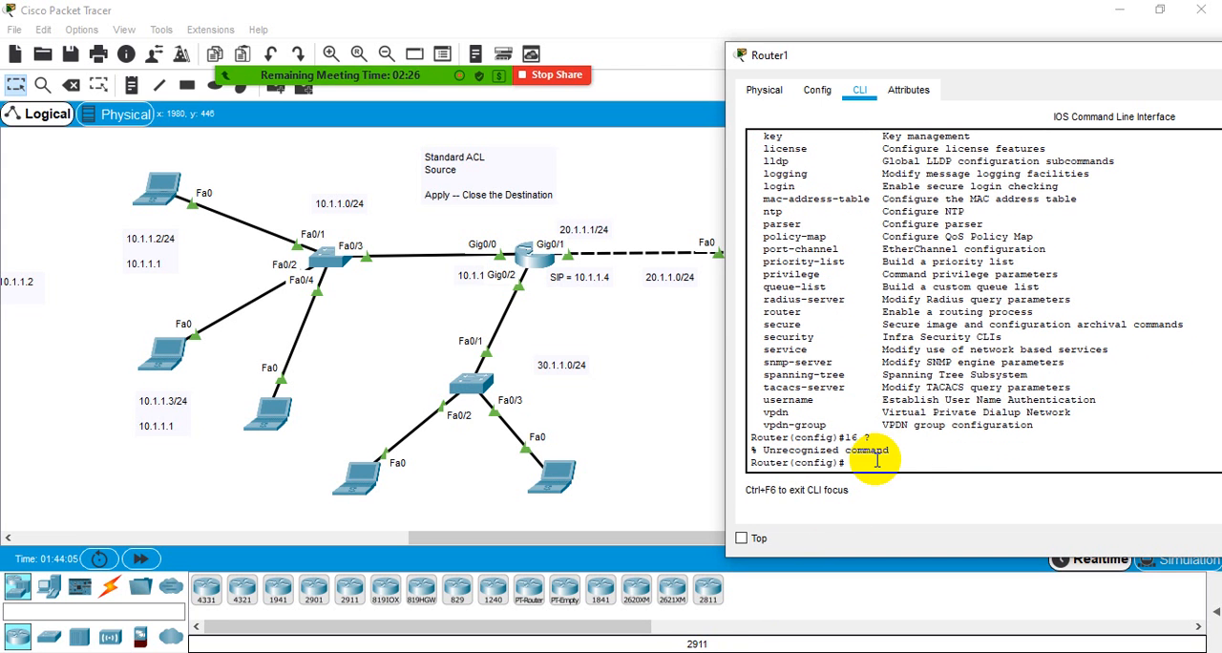
type("no")
right_click(865, 463)
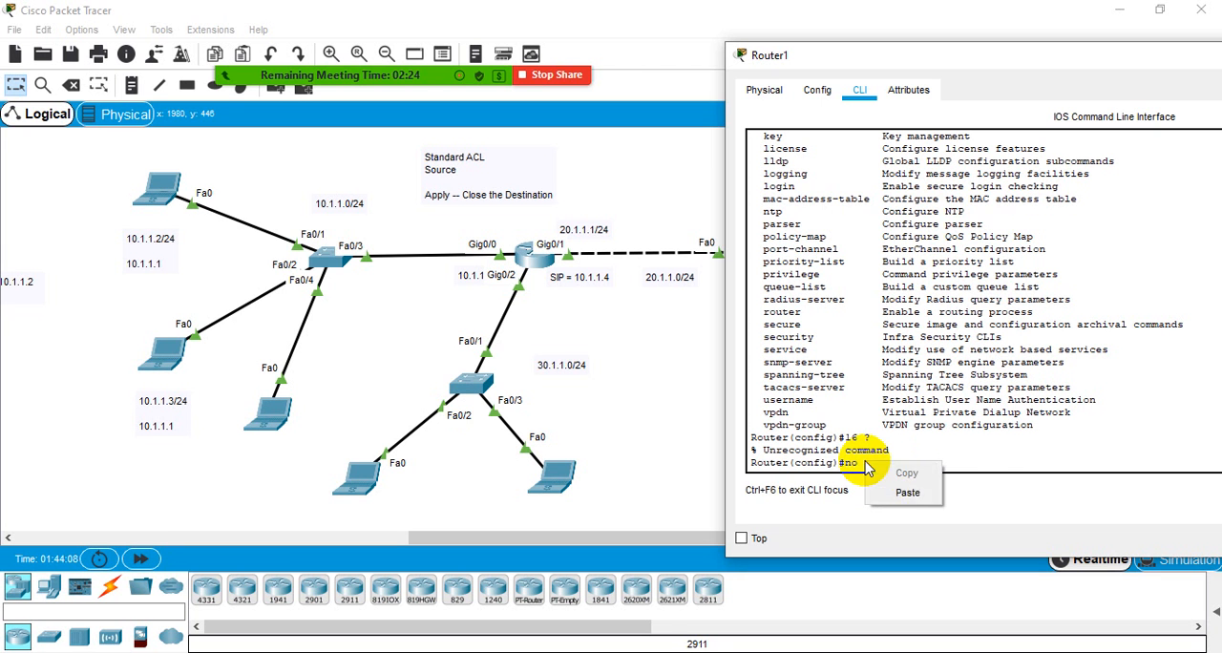
left_click(851, 418)
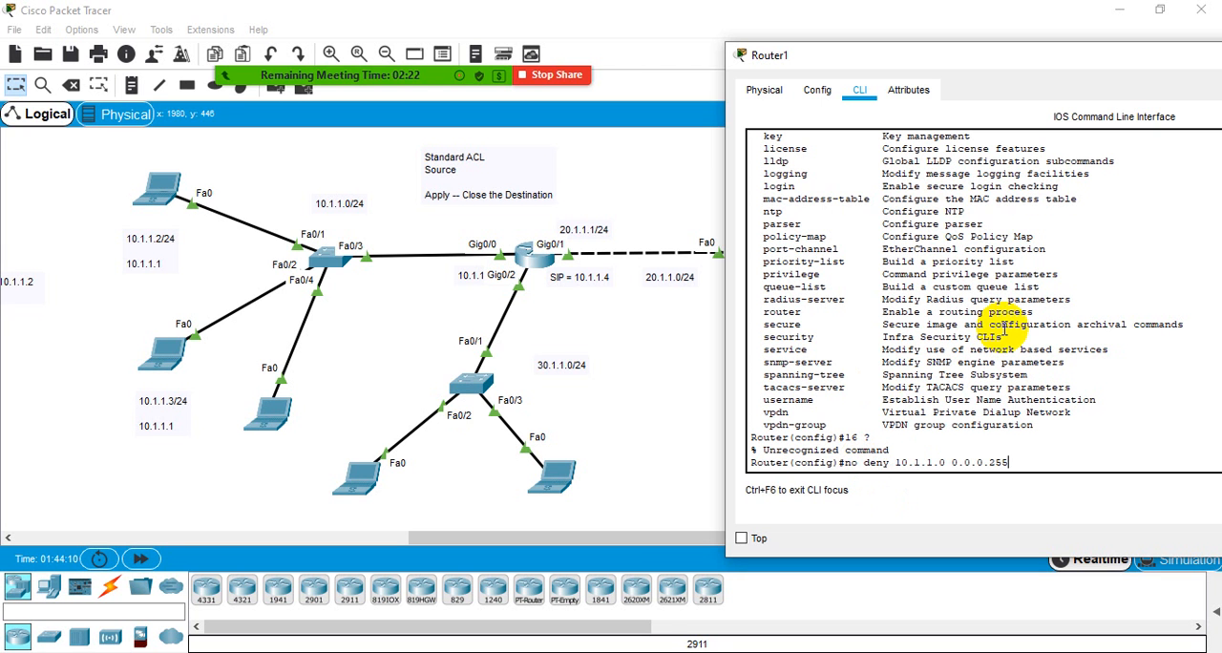
key("Return")
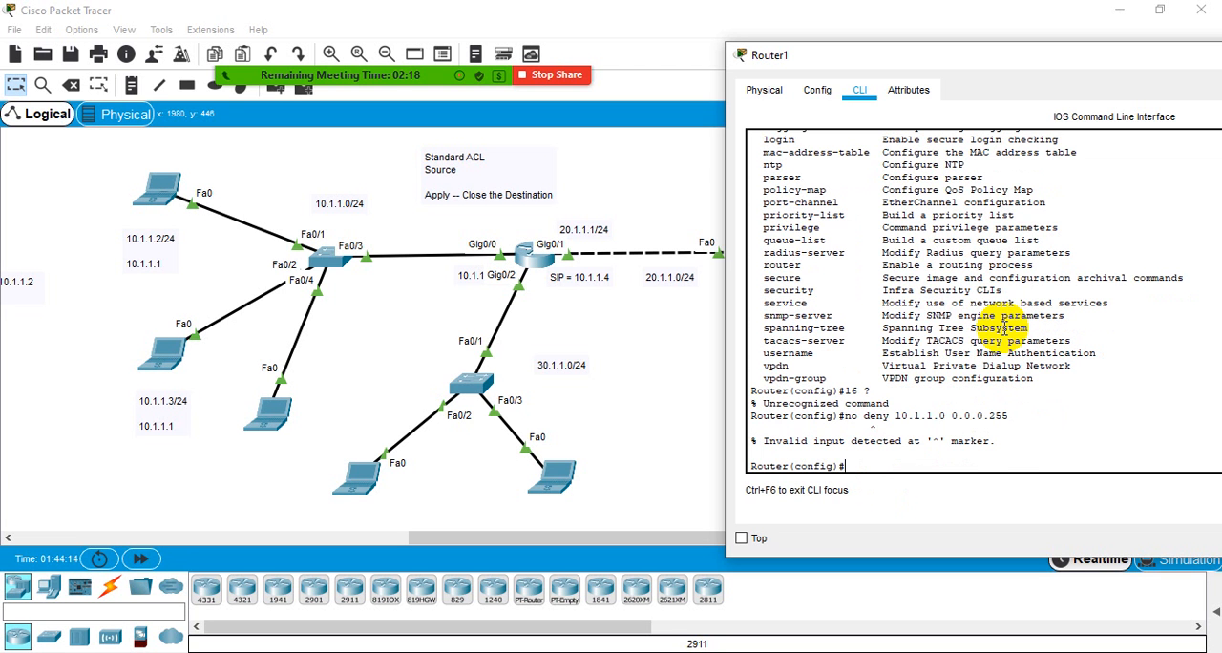
- Rework the recalled no deny command, replacing the deny text so that it reads no access-list
key("Up")
key("Left")
key("Left")
key("Left")
key("Left")
key("Left")
key("Left")
key("Left")
key("Left")
key("Left")
key("Left")
key("Left")
key("Left")
key("Left")
key("Left")
type("acc")
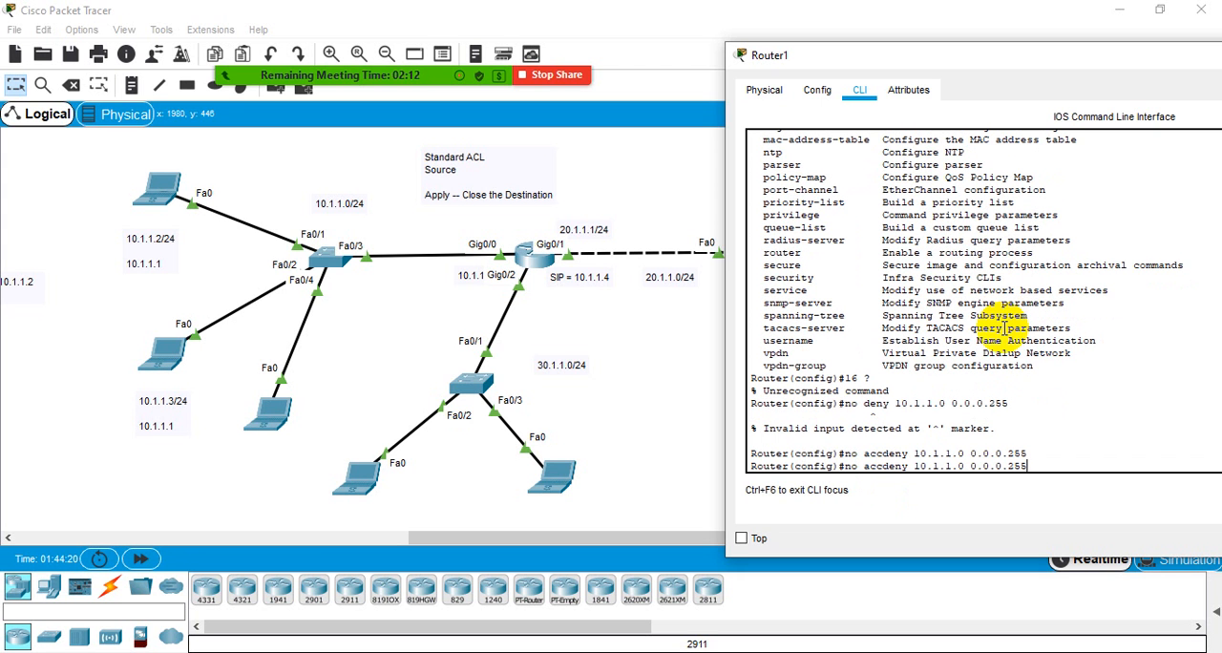
key("BackSpace")
key("BackSpace")
key("BackSpace")
key("BackSpace")
key("BackSpace")
key("BackSpace")
key("BackSpace")
key("BackSpace")
key("BackSpace")
key("BackSpace")
key("BackSpace")
key("BackSpace")
key("BackSpace")
key("BackSpace")
key("BackSpace")
key("BackSpace")
key("BackSpace")
key("BackSpace")
key("BackSpace")
key("BackSpace")
key("Tab")
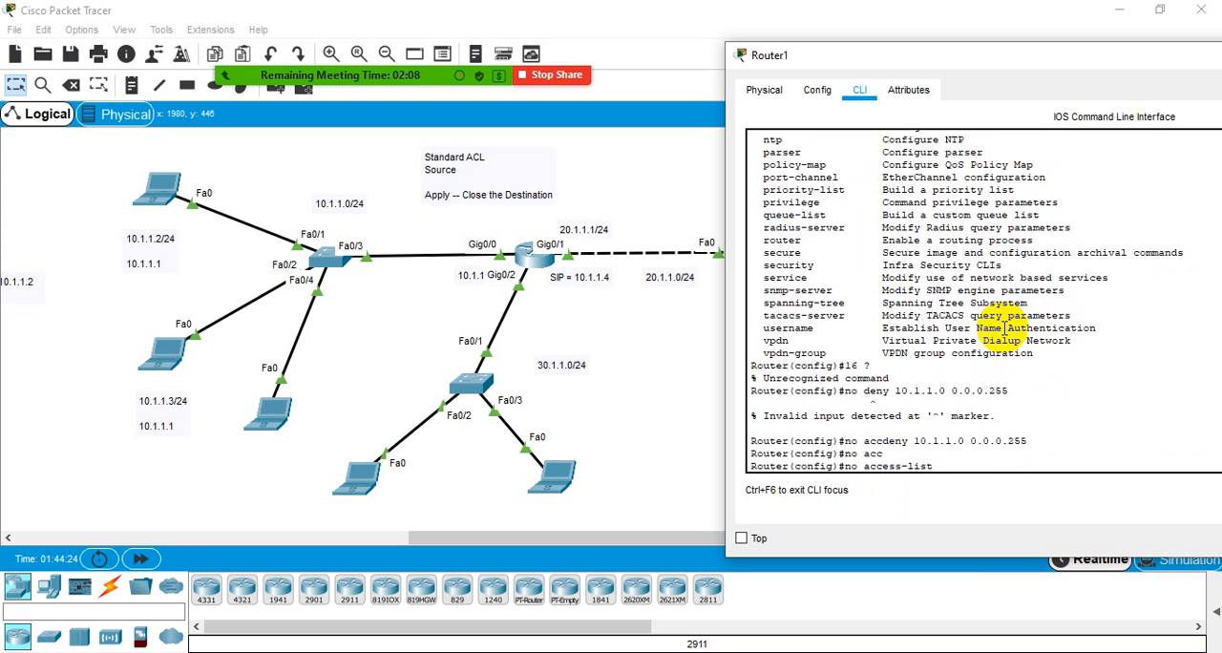
- Query the parameters of no access-list, enter list number 10, and query what can follow it
type("?")
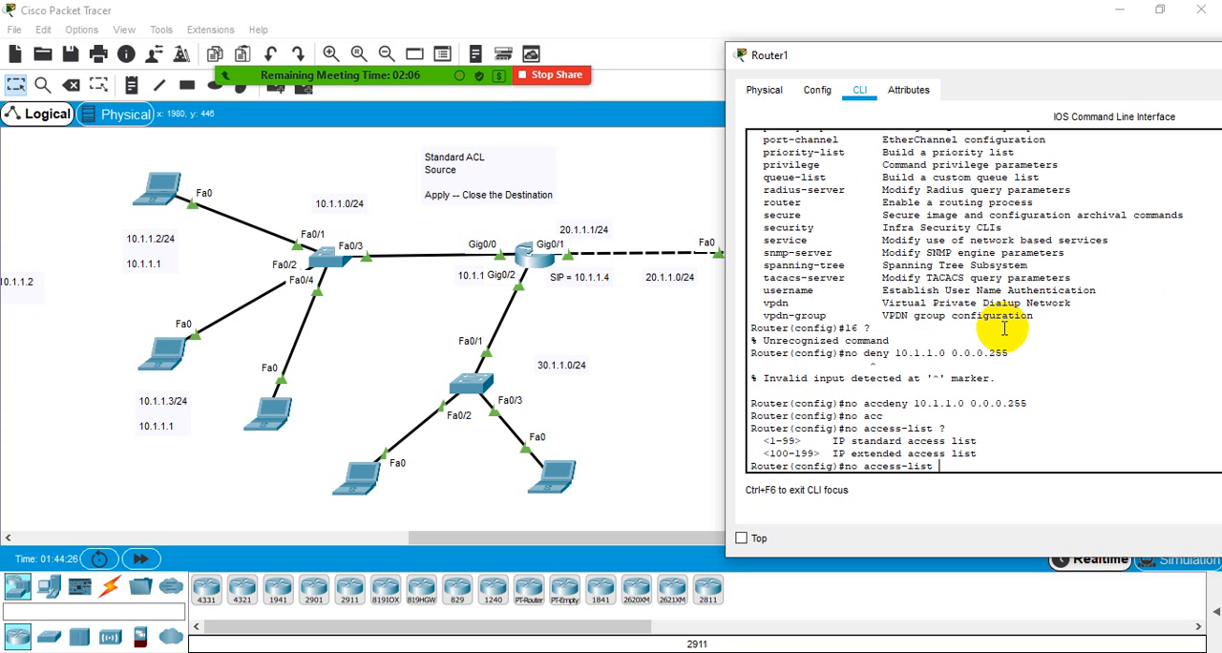
type("10 ?")
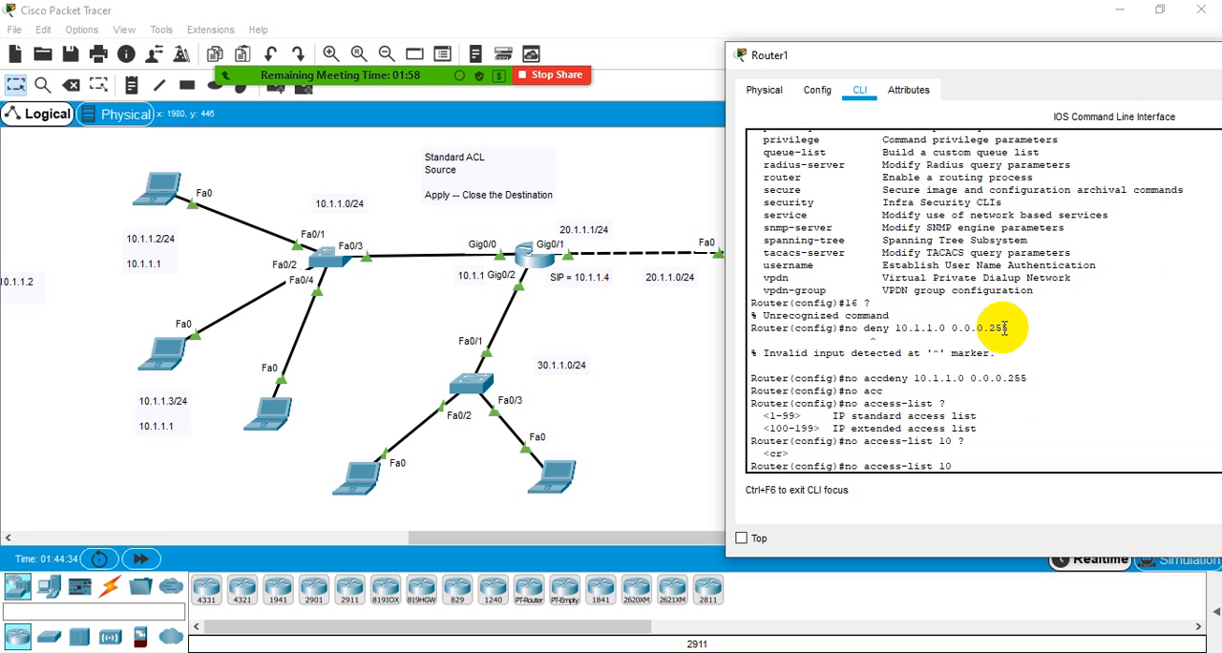
- Review the list 10 header and entries in the earlier output, and delete the whole list with no access-list 10
scroll(1023, 234, "up", 10)
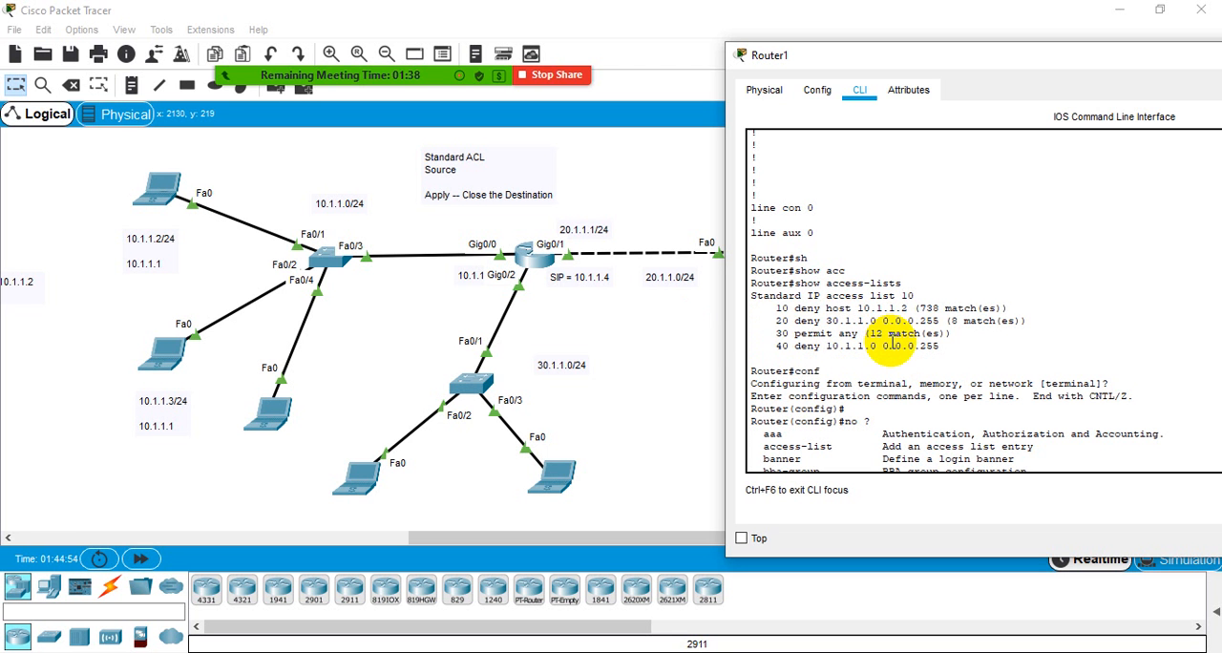
scroll(816, 391, "down", 2)
scroll(817, 397, "down", 10)
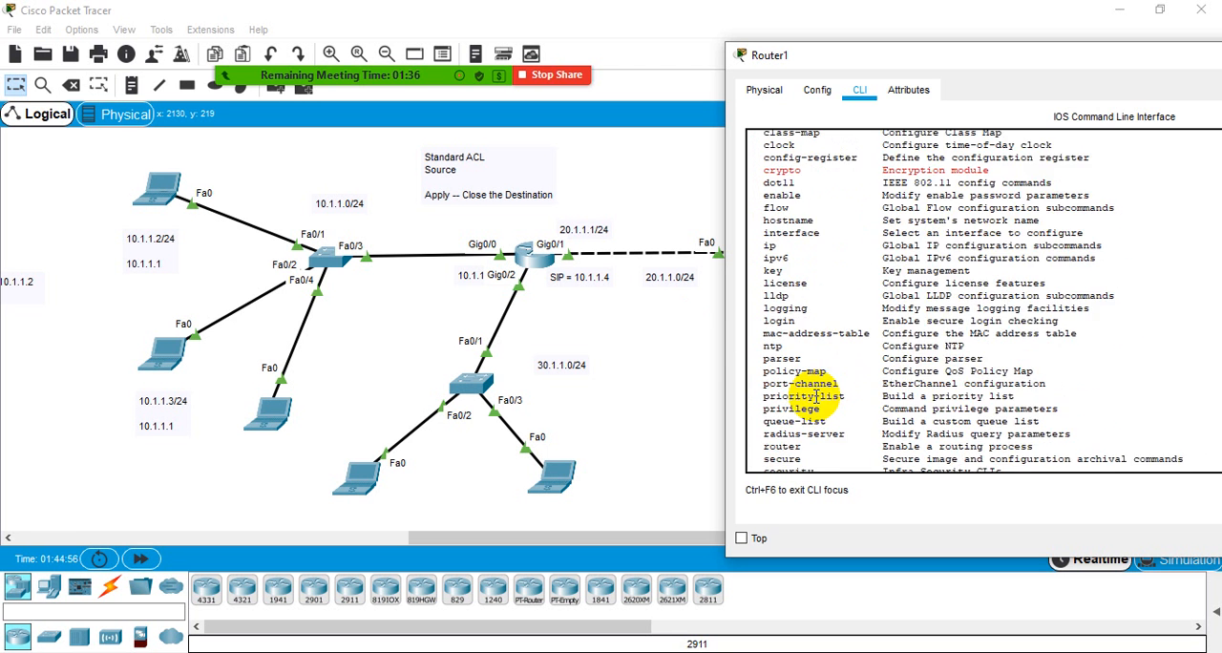
scroll(880, 459, "up", 10)
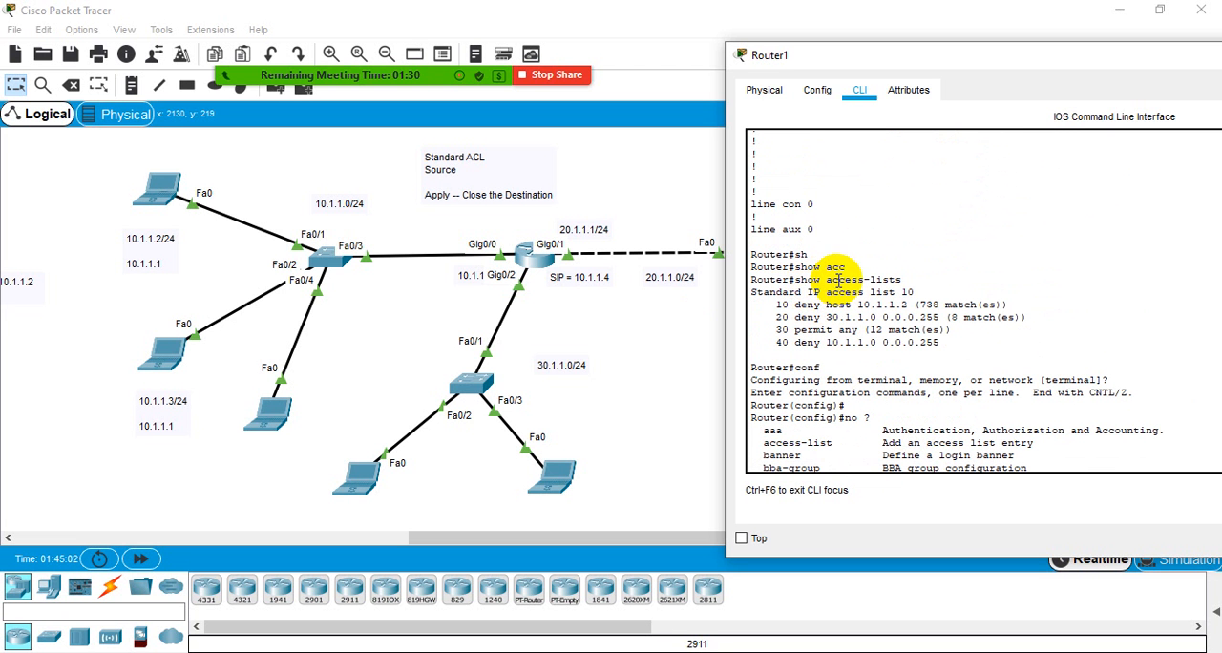
left_click_drag(863, 292, 933, 288)
scroll(864, 334, "down", 15)
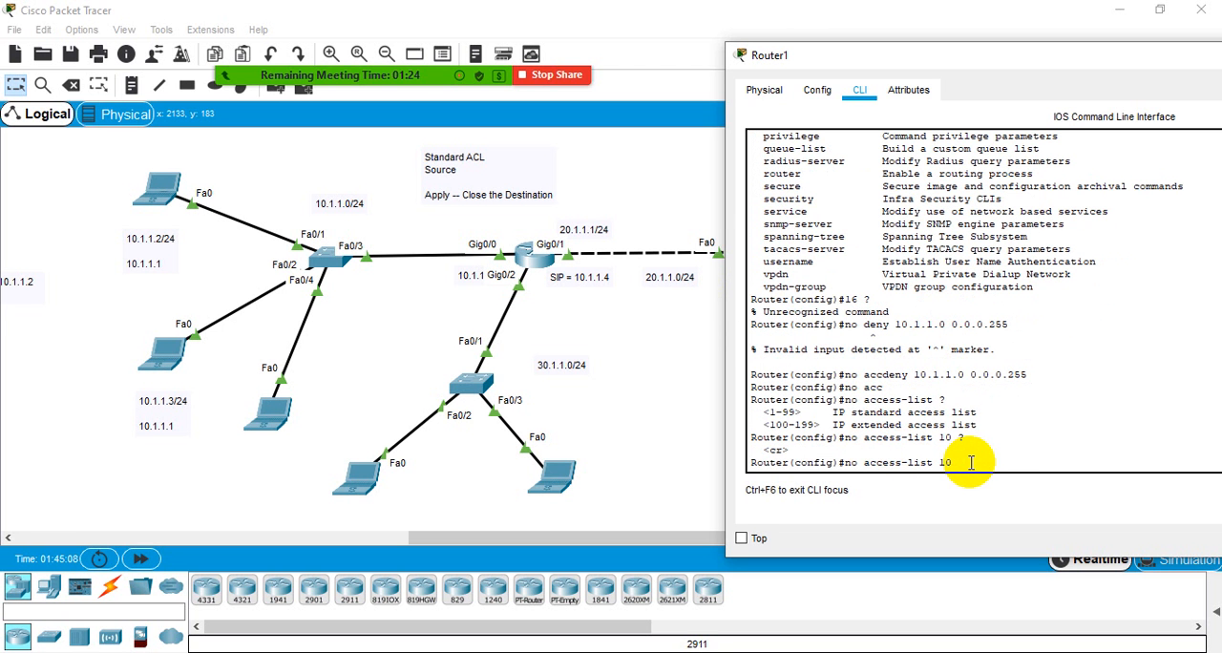
scroll(972, 463, "up", 10)
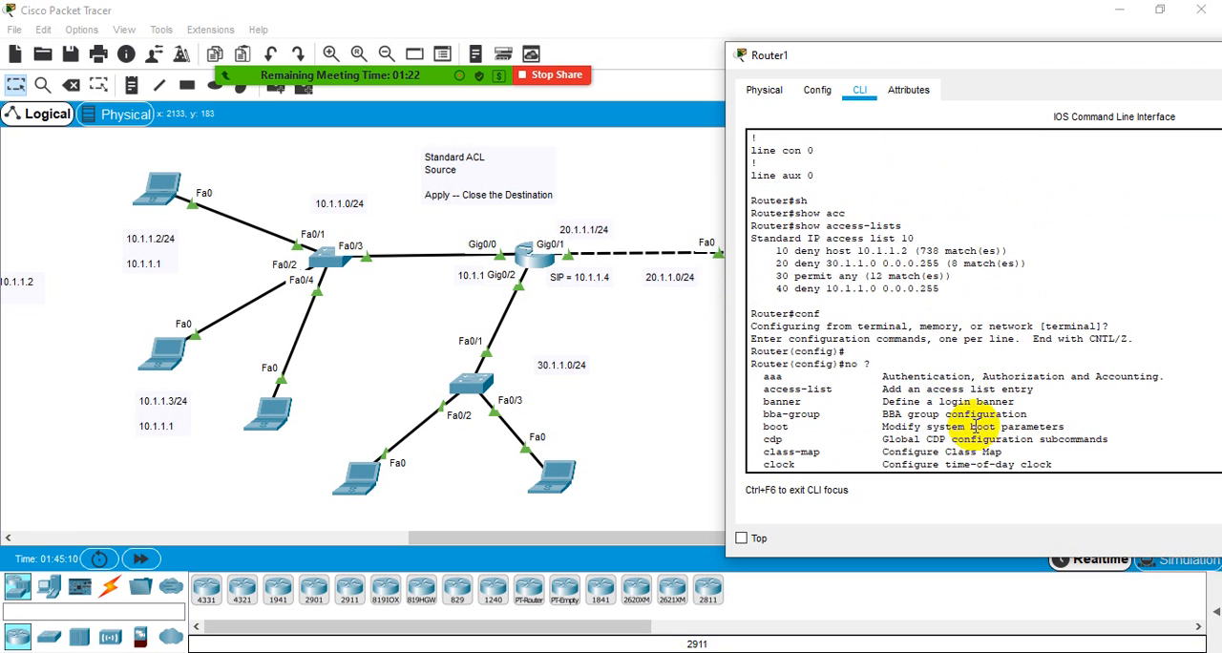
scroll(946, 325, "down", 10)
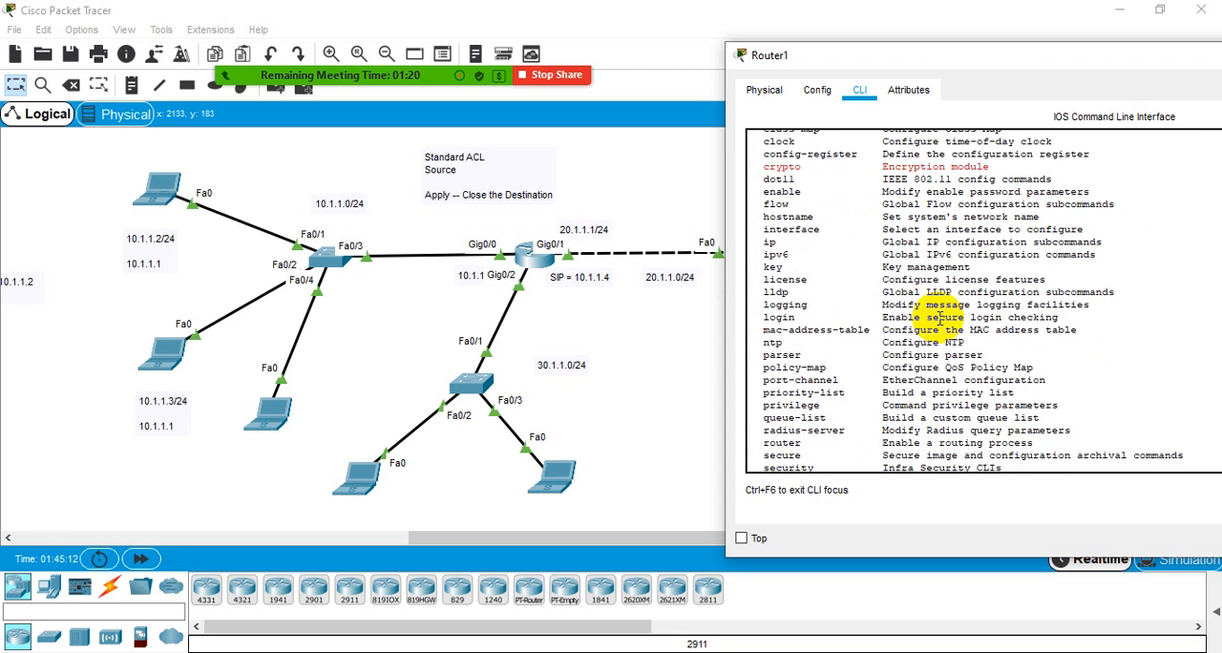
key("Return")
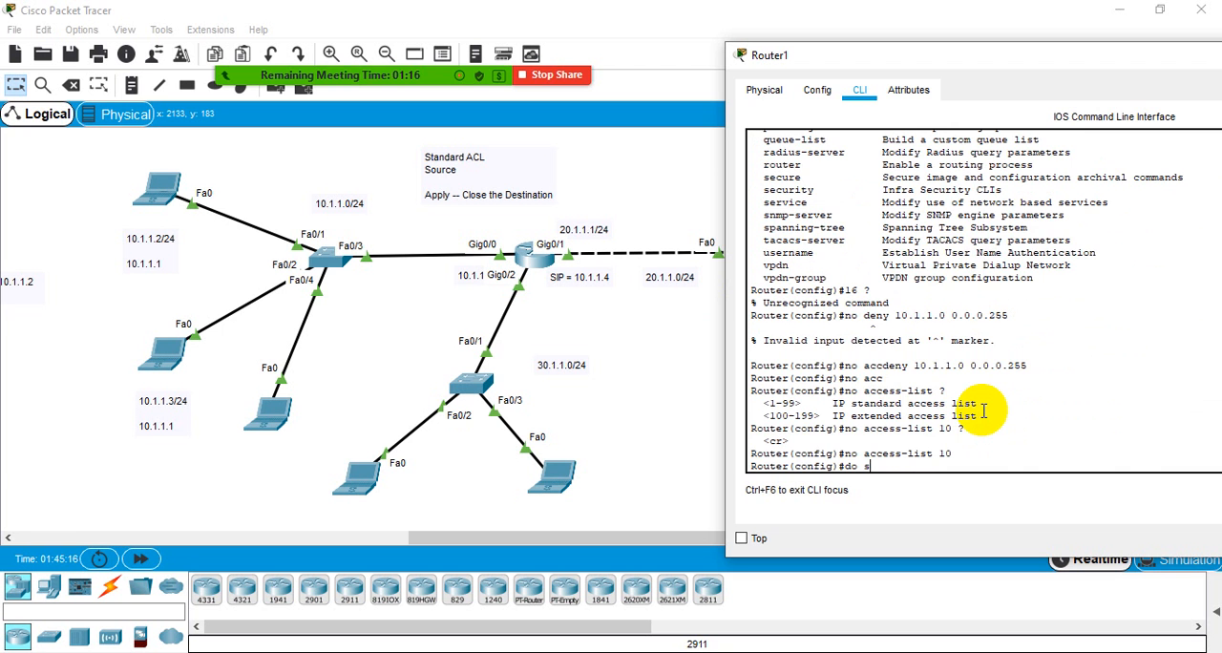
- Display the running configuration with do sh run and page through to its end to check for access-list 10
type("do sh run")
key("Return")
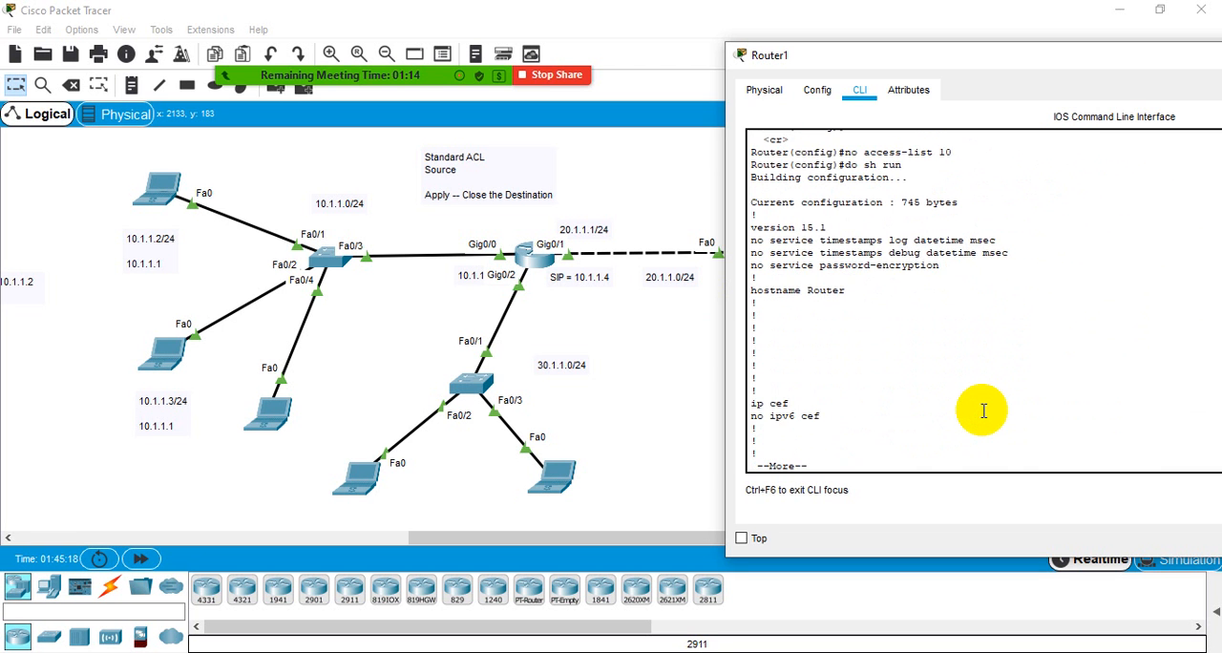
key("space")
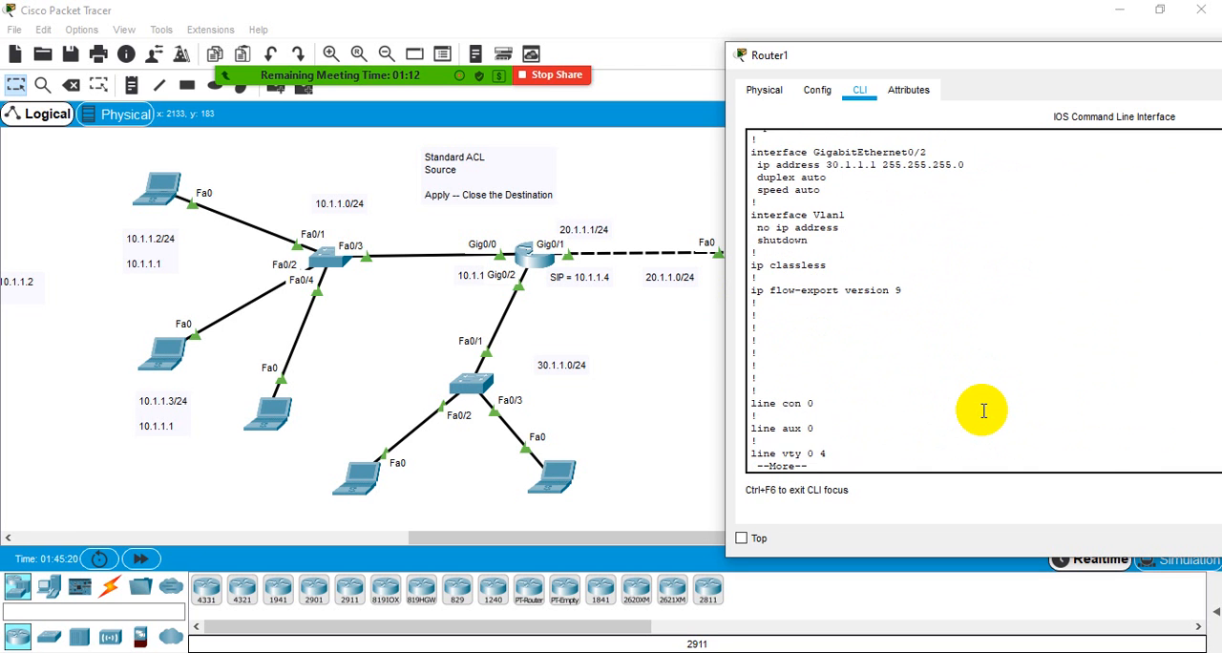
key("space")
key("Return")
key("Return")
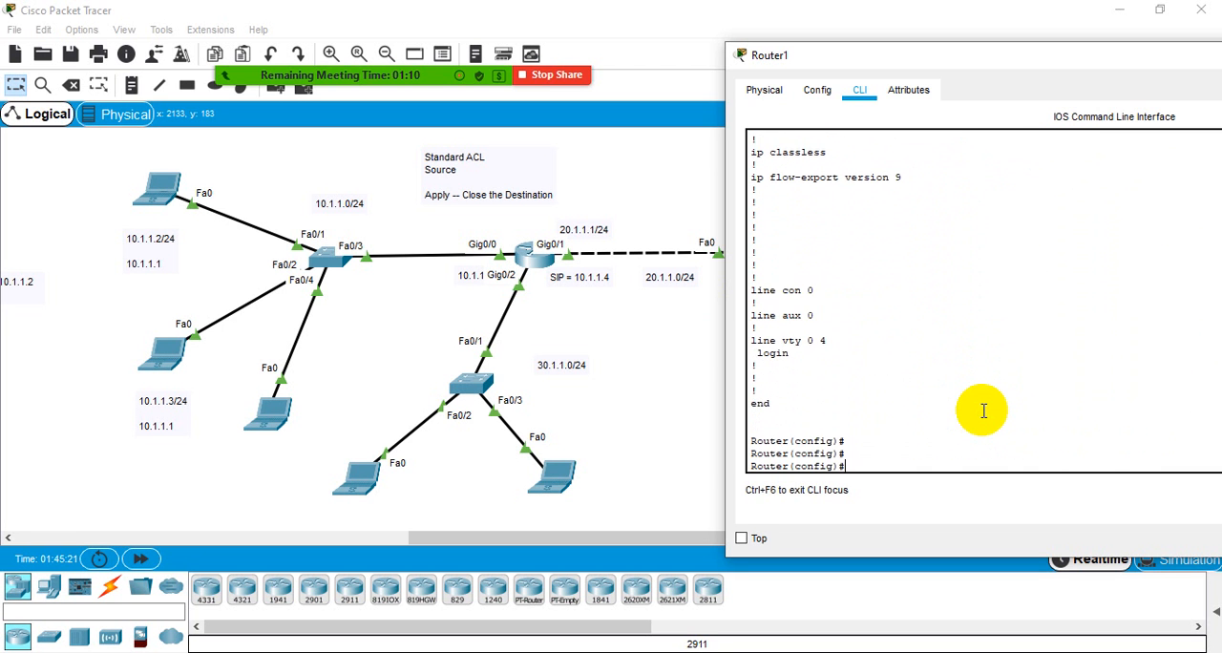
- Switch to Notepad, copy all four saved access-list 10 lines, and return to the Router1 CLI
left_click(767, 652)
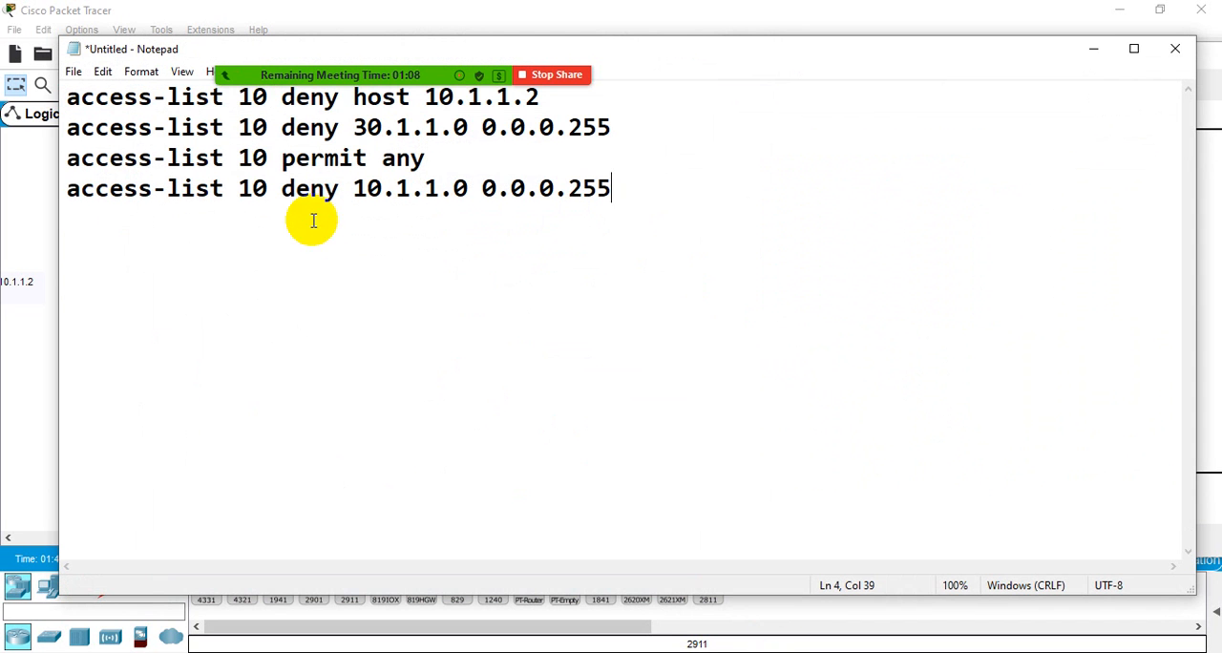
left_click_drag(629, 203, 104, 109)
right_click(117, 135)
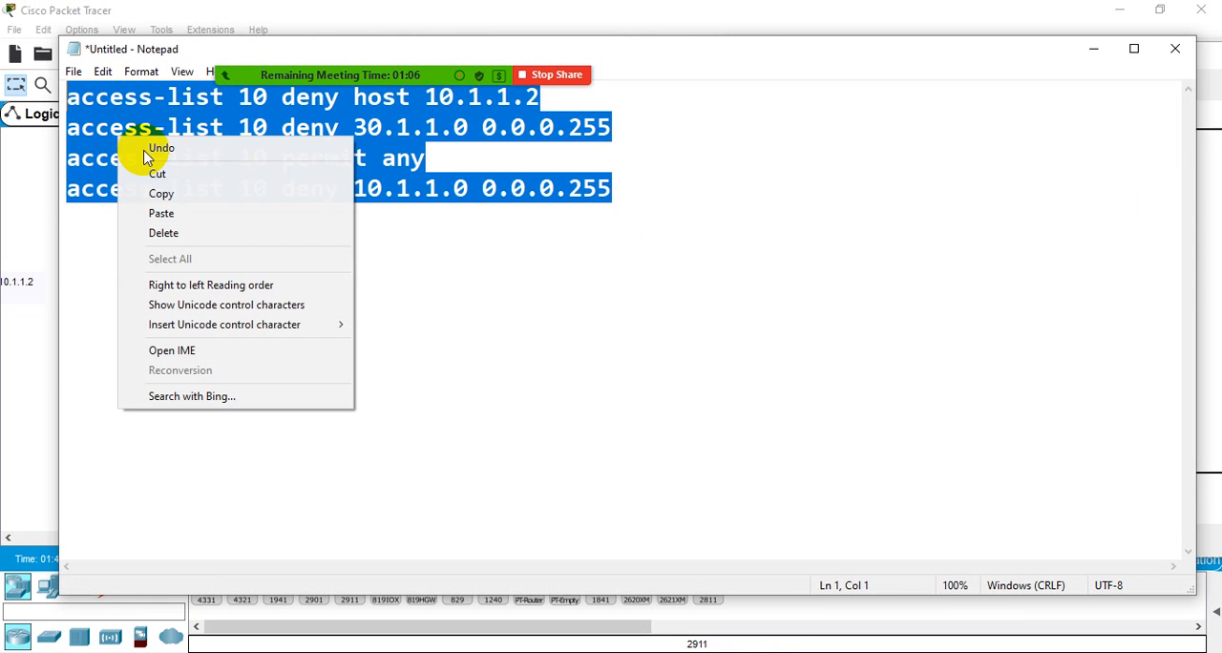
left_click(160, 194)
left_click(1093, 49)
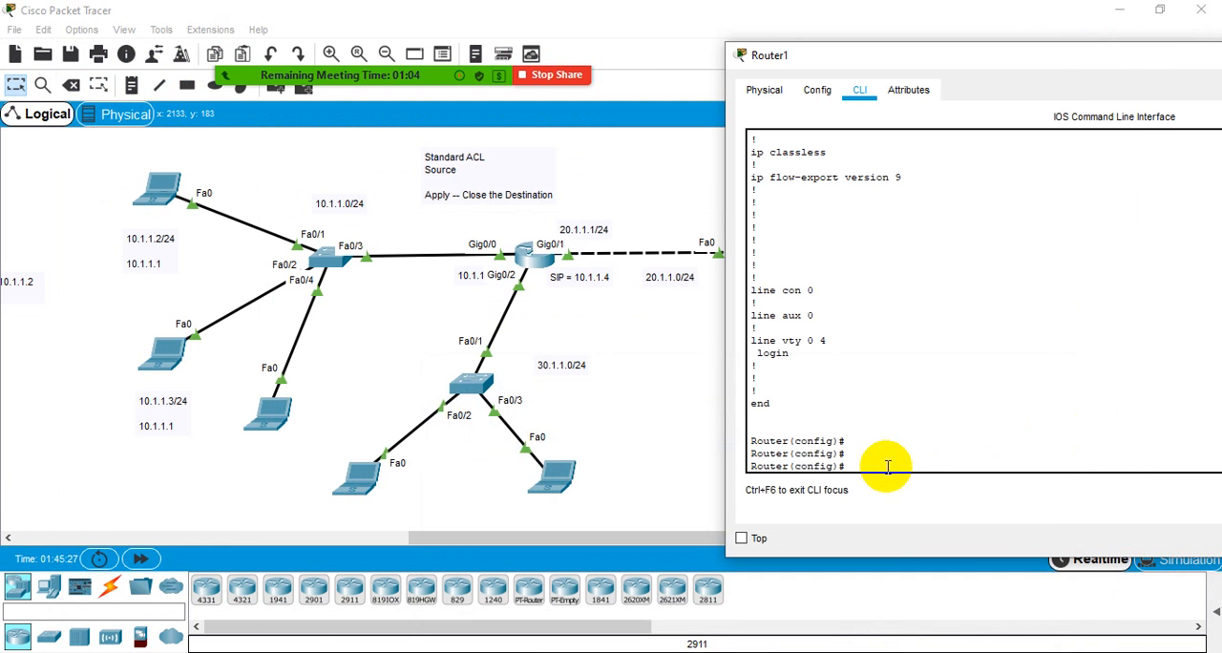
- Paste the four copied access-list 10 lines at Router1's global configuration prompt and execute them
left_click(883, 459)
right_click(884, 458)
left_click(909, 491)
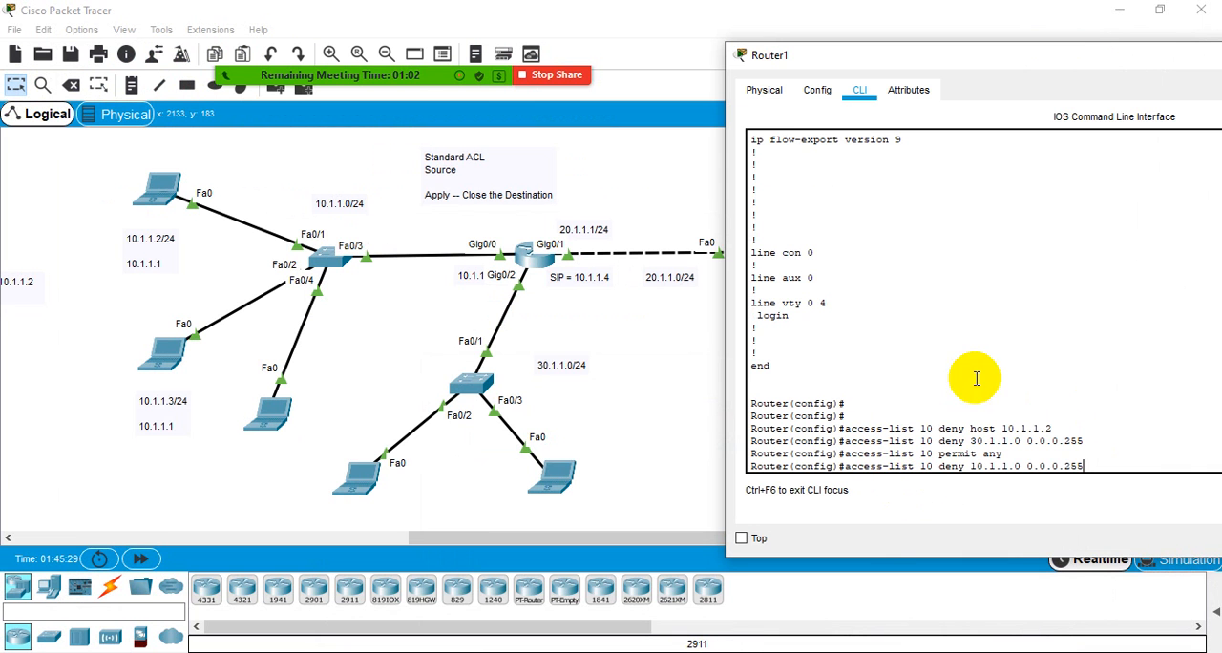
key("Return")
key("Return")
key("Return")
key("Return")
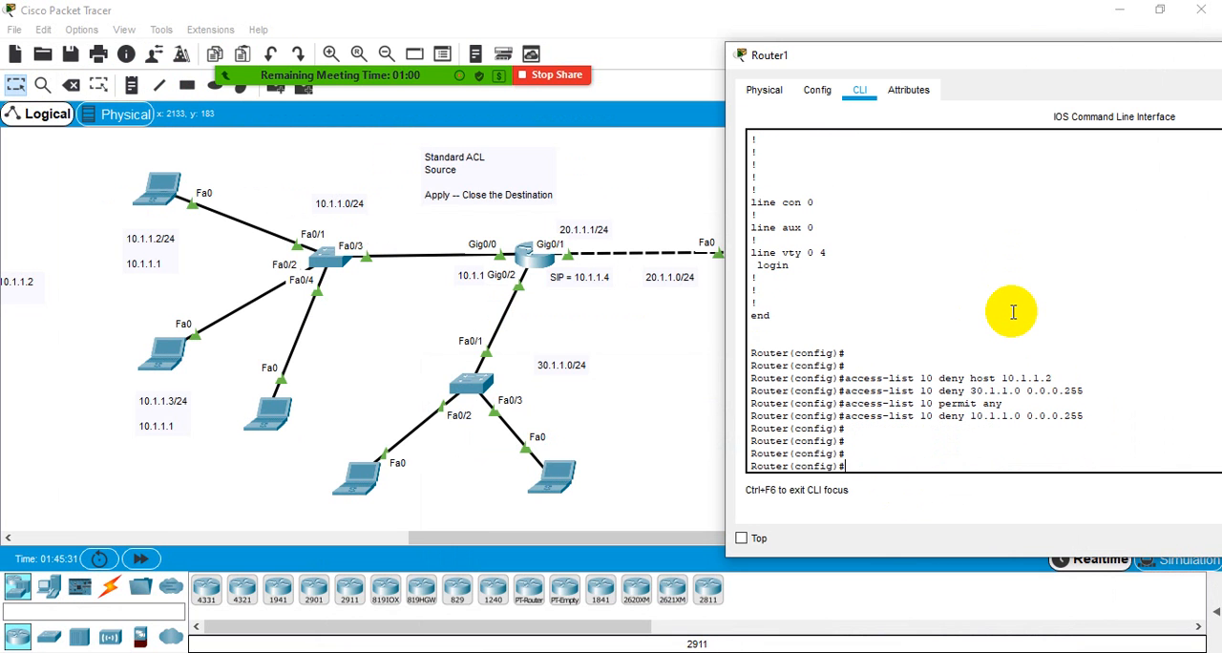
- Clear the recalled access-list command and display Router1's running configuration with do sh run
key("Up")
key("Up")
key("Down")
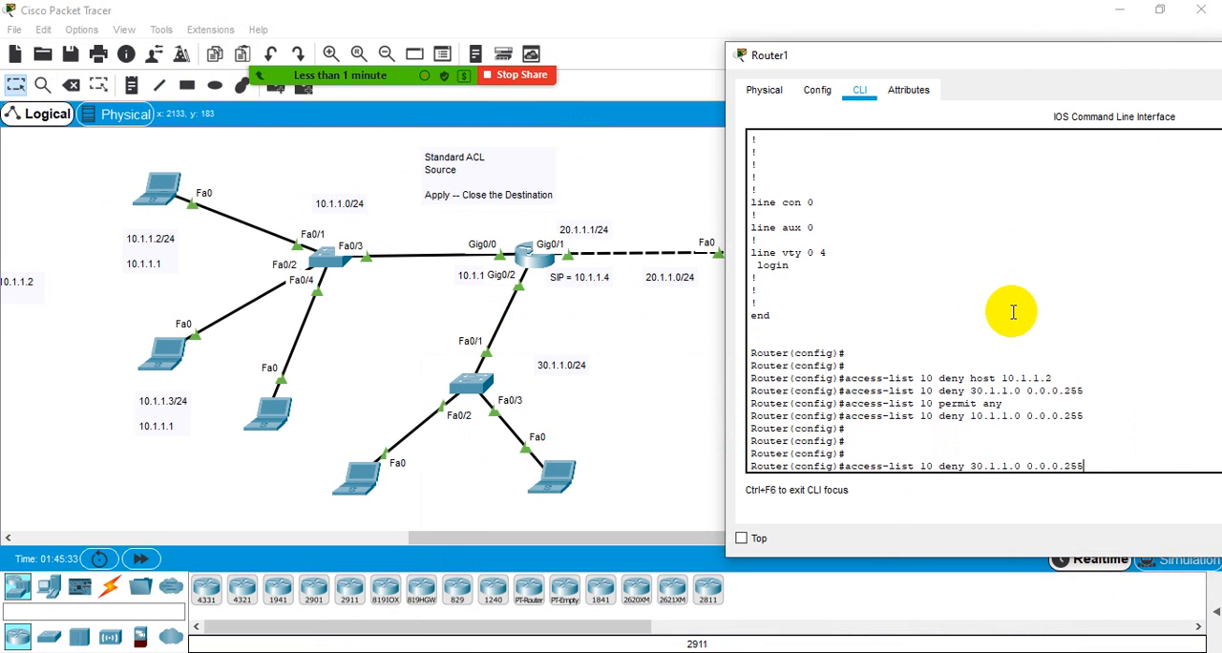
key("Down")
type("do sh run")
key("Return")
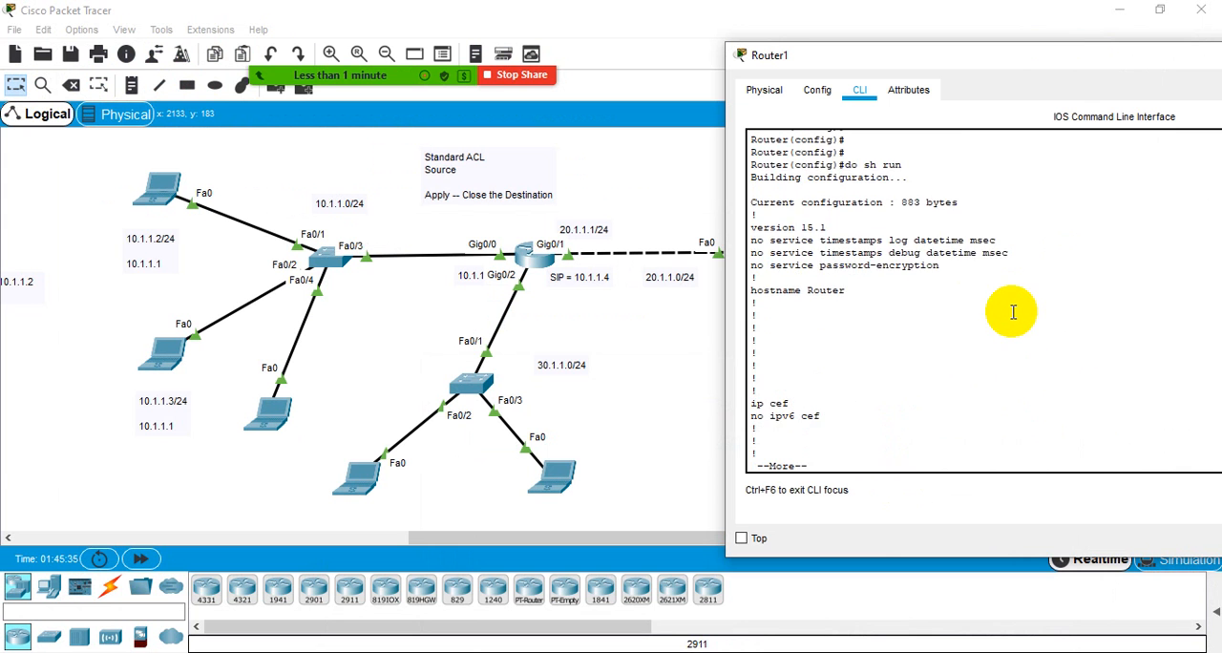
- Page through Router1's running configuration to the access-list 10 lines, highlight all four entries, and stop the remaining output
key("Return")
key("Return")
key("Return")
key("Return")
key("Return")
key("Return")
key("Return")
key("Return")
key("Return")
key("Return")
key("Return")
key("Return")
key("Return")
key("Return")
key("Return")
key("Return")
key("Return")
key("Return")
key("Return")
key("Return")
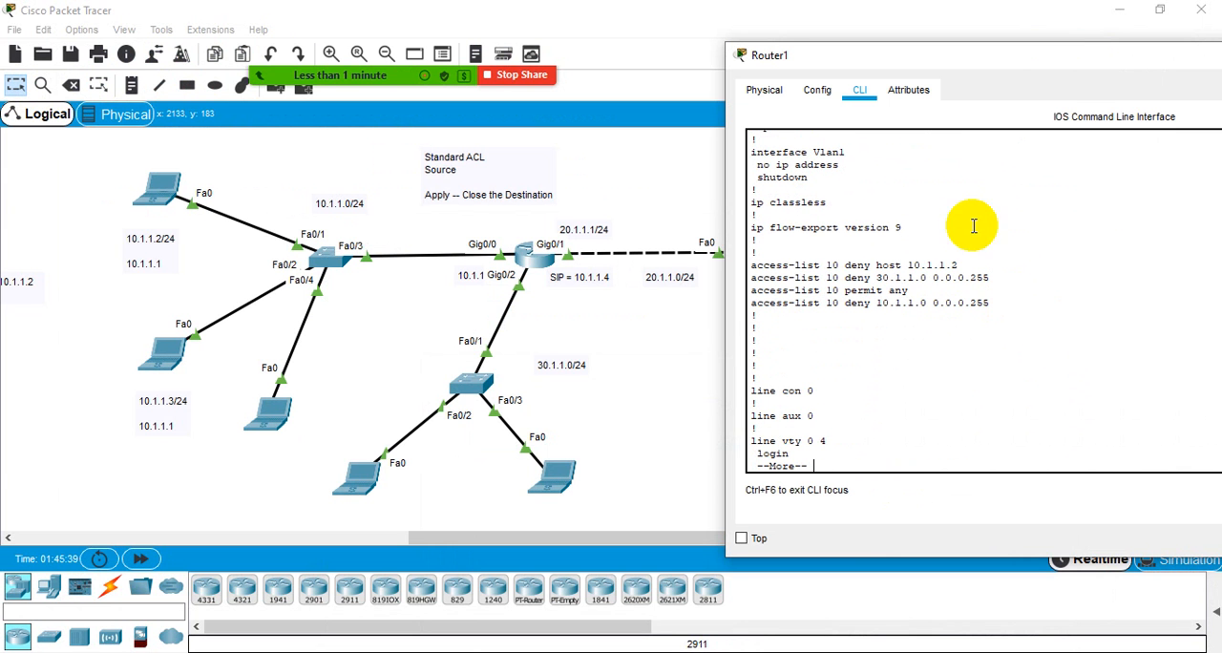
left_click_drag(1001, 304, 750, 267)
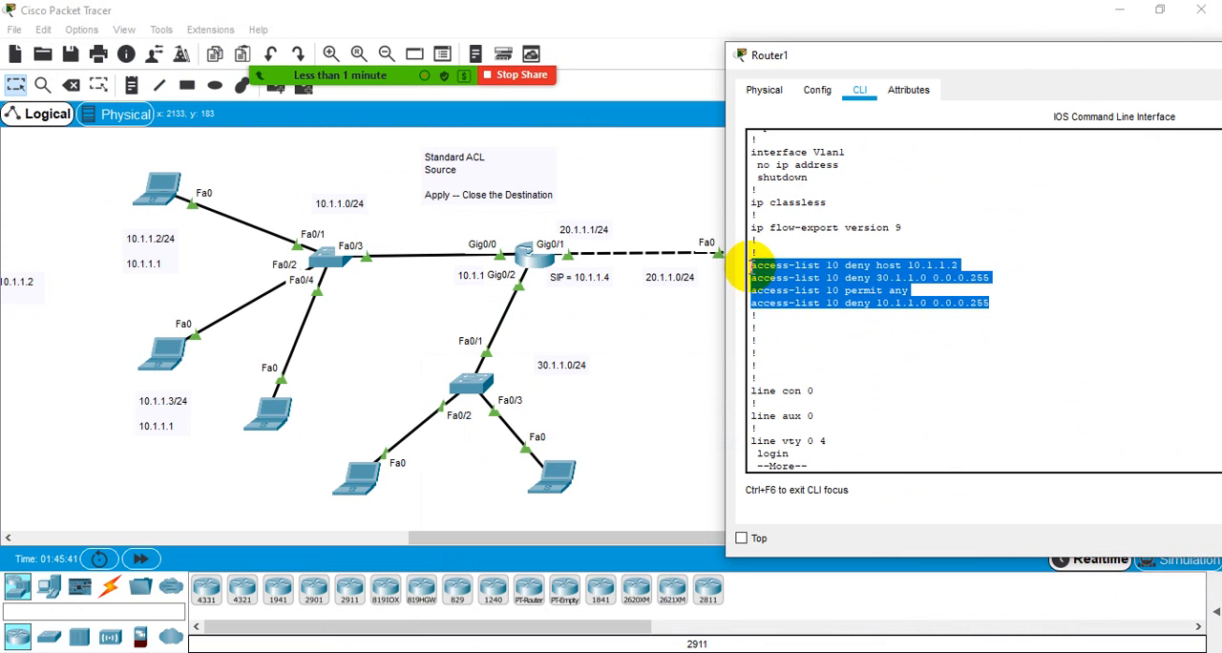
left_click(848, 370)
key("ctrl+c")
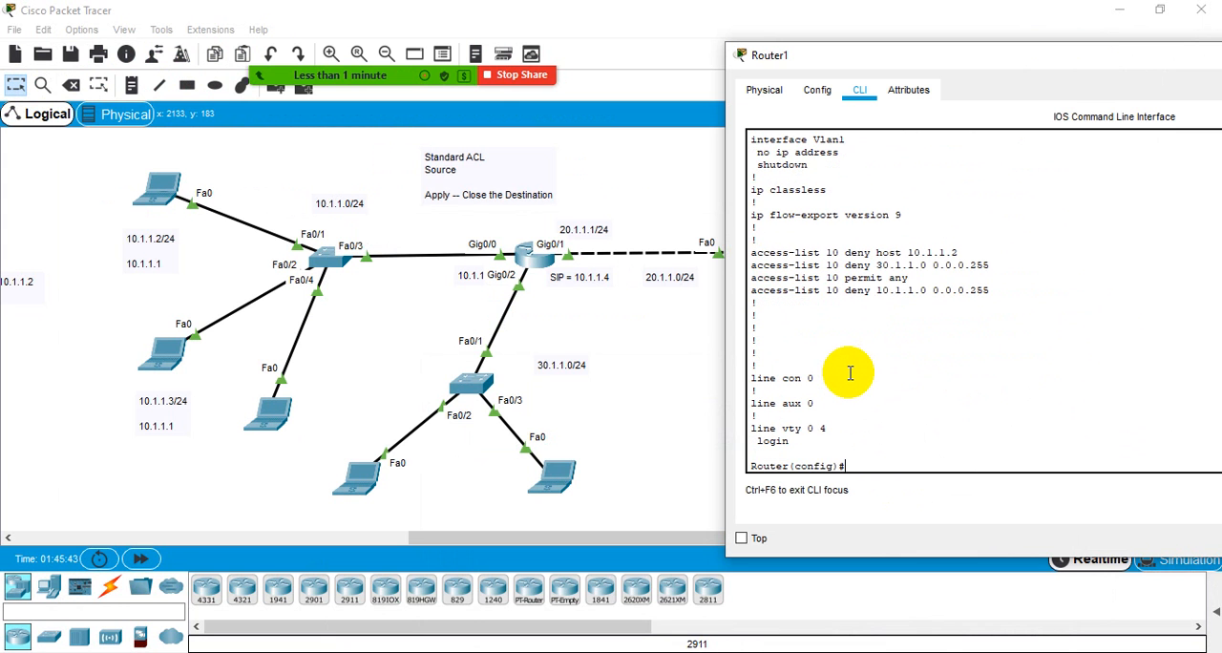
- Return Router1 to privileged EXEC mode and display its configured ACLs with sh access-lists
key("ctrl+z")
key("Return")
key("Return")
key("Return")
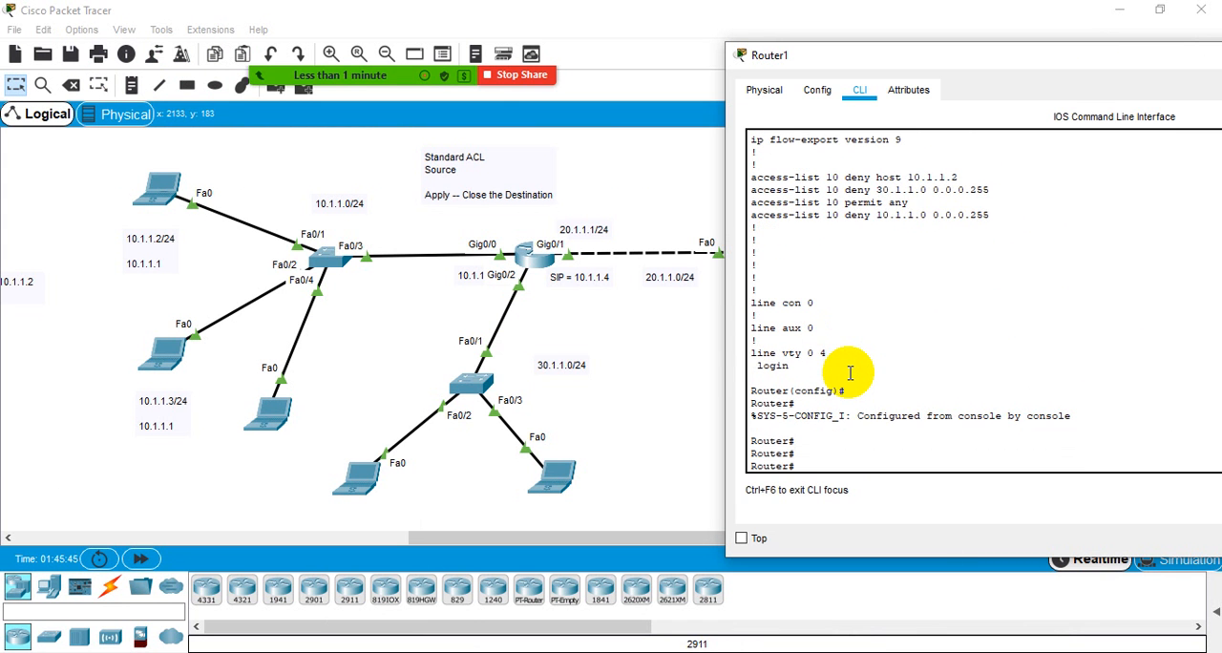
type("sh")
key("Tab")
type("acc")
key("Tab")
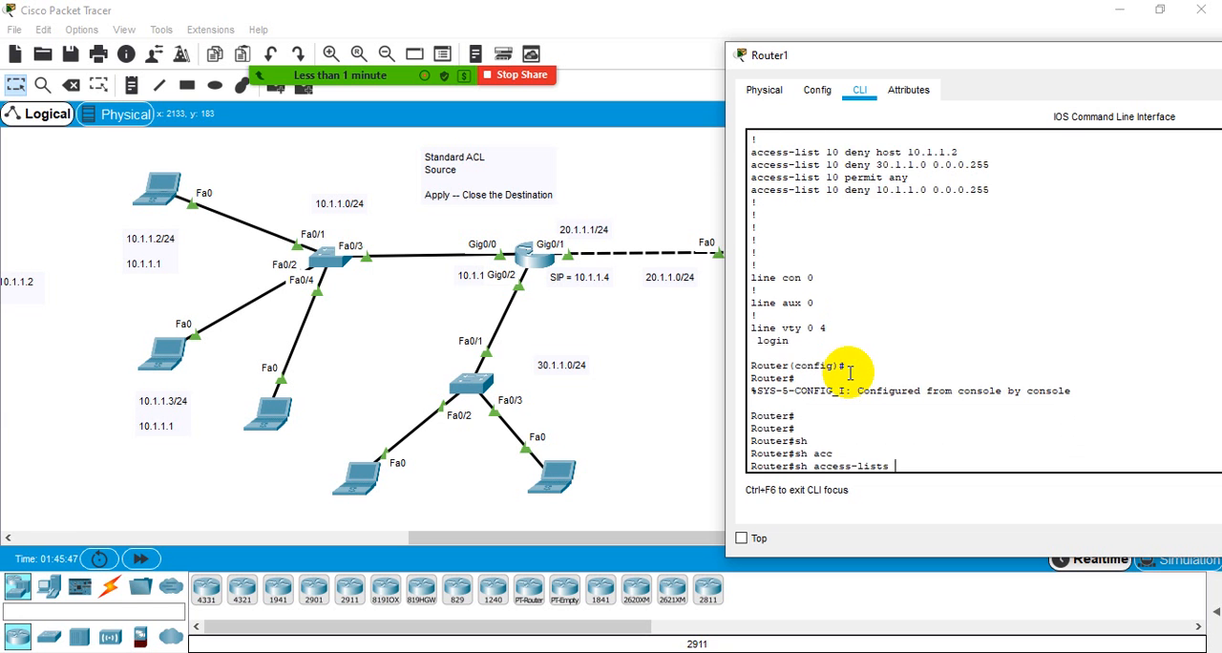
key("Return")
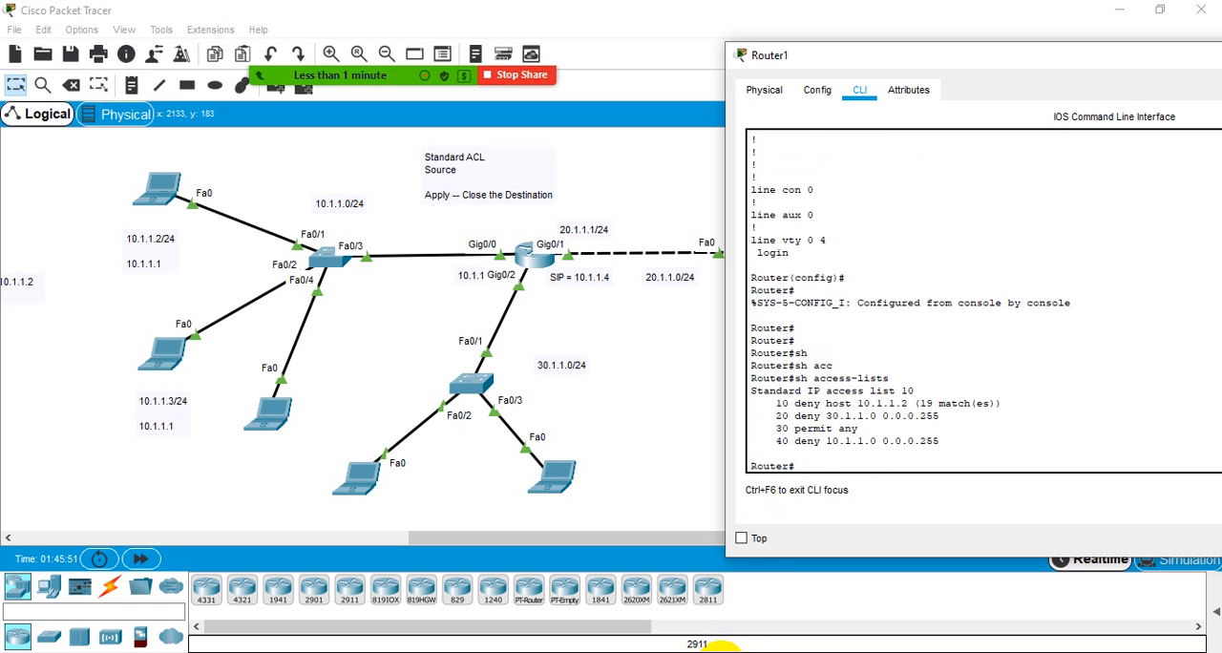
- Close the File Explorer window covering the workspace and review the last access-list 10 line in Router1's CLI
scroll(859, 404, "up", 5)
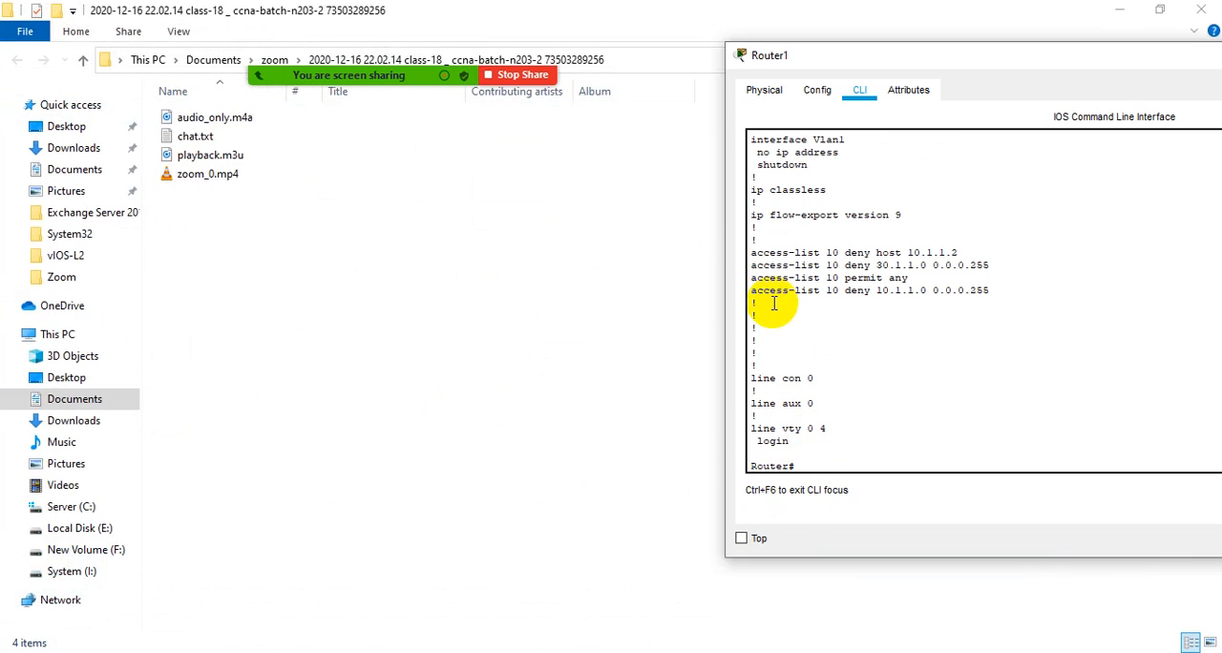
left_click(1204, 9)
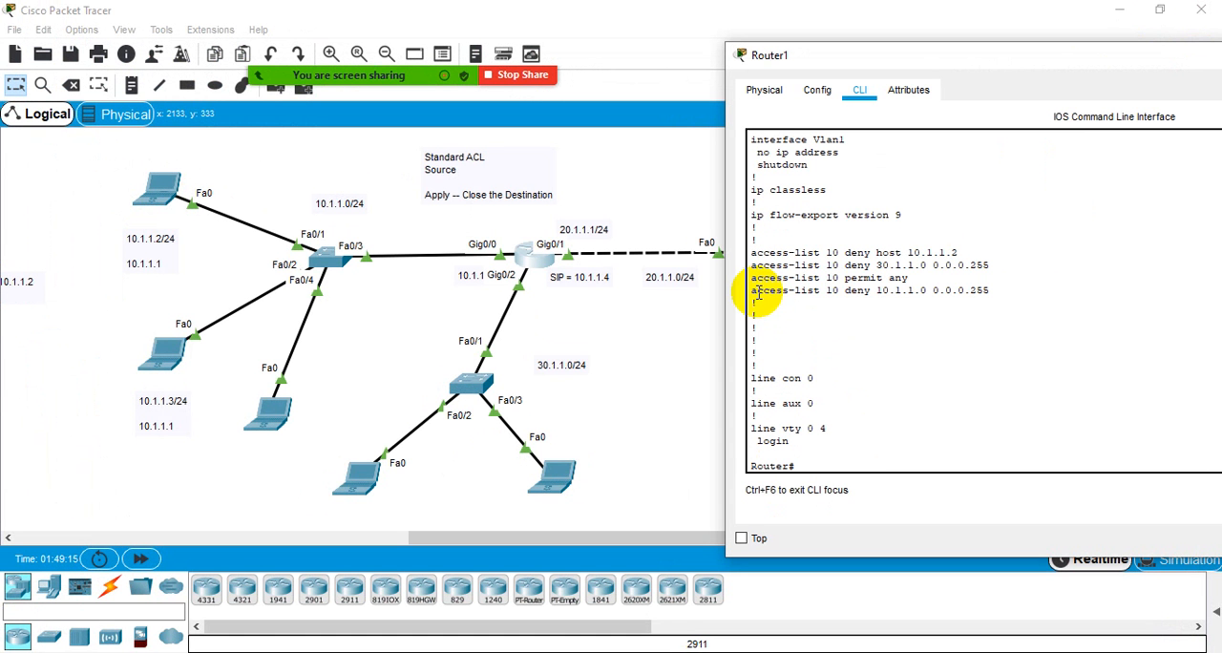
left_click_drag(758, 294, 941, 317)
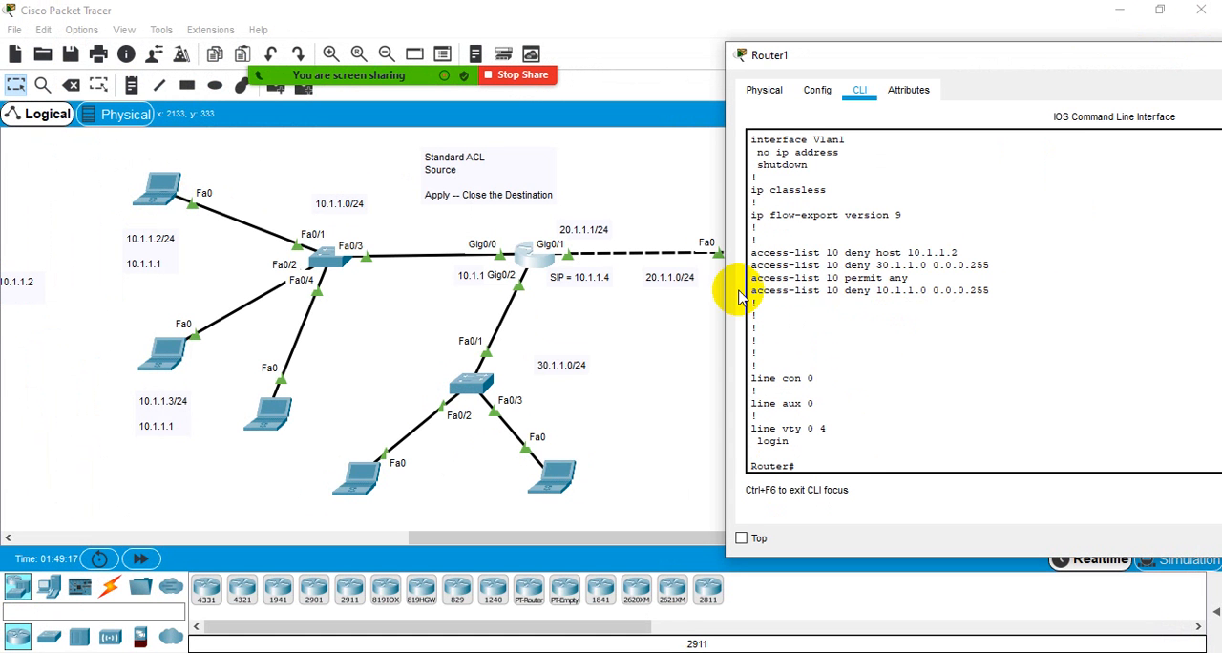
mouse_move(752, 290)
left_mouse_down()
mouse_move(994, 296)
mouse_move(745, 290)
left_mouse_up()
left_click(813, 265)
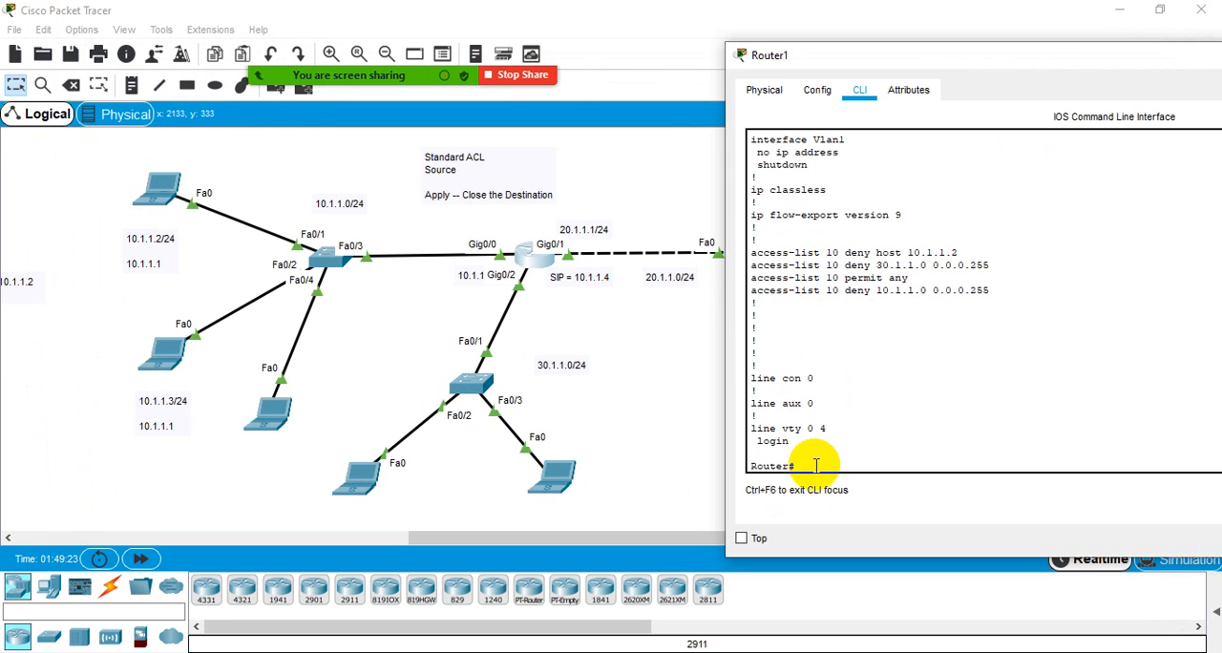
- Display Router1's numbered ACL entries again with show access-lists, leaving a few blank prompts below the output
type("sho")
key("Tab")
type("ac")
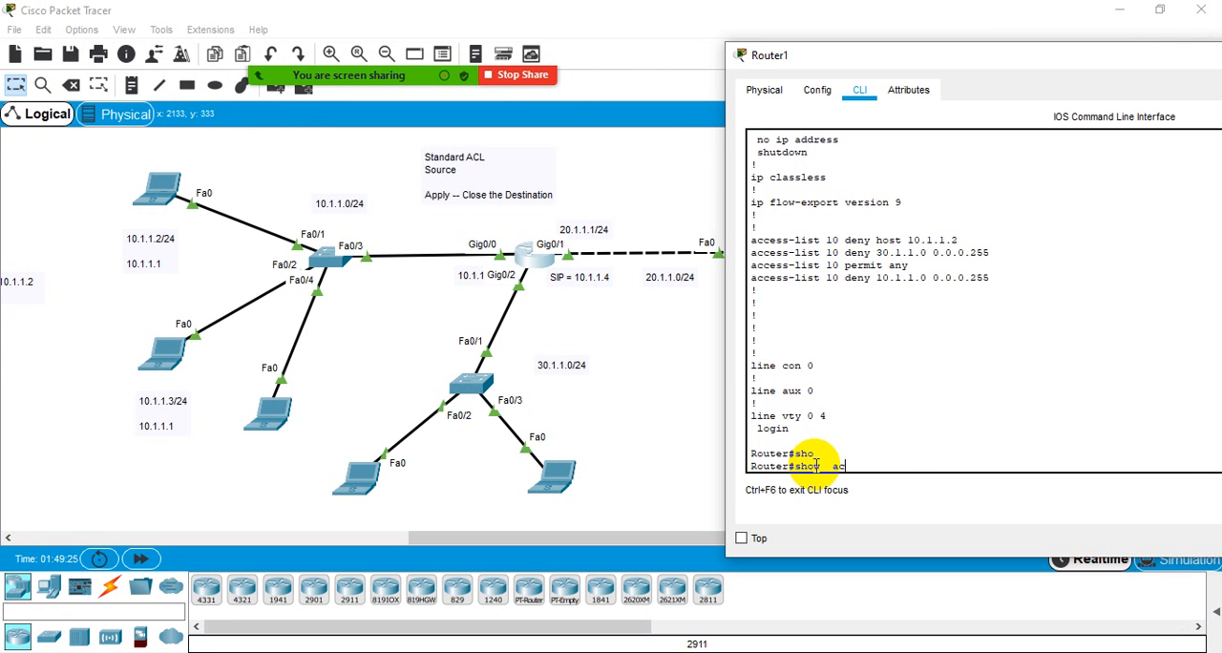
type("c")
key("Tab")
key("Return")
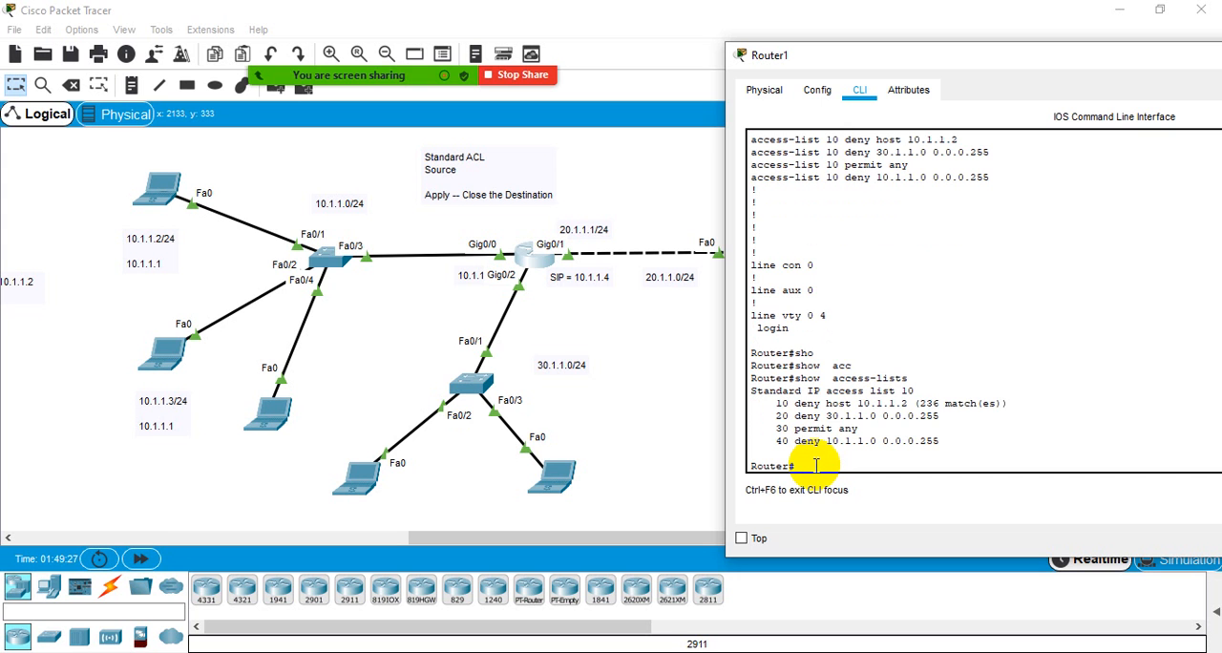
key("Return")
key("Return")
key("Return")
key("Return")
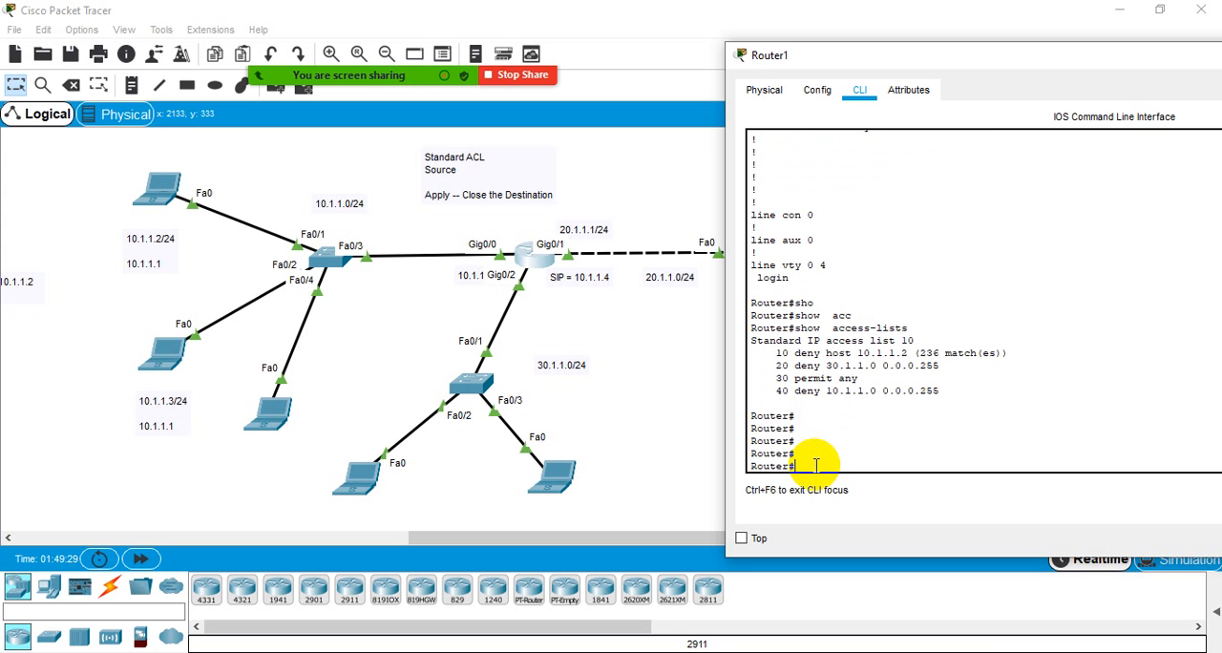
- Enter global configuration mode with conf, begin an ip access-list command, and list the ACL types it accepts
type("conf")
key("Return")
key("Return")
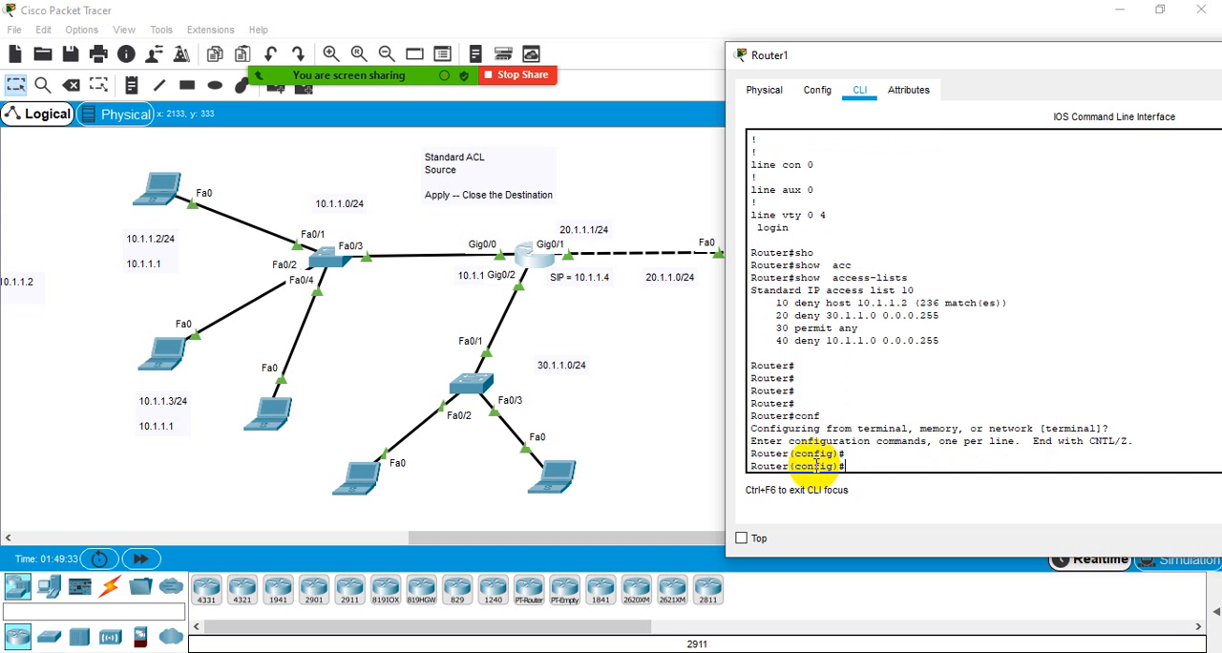
type("ip acc")
key("Tab")
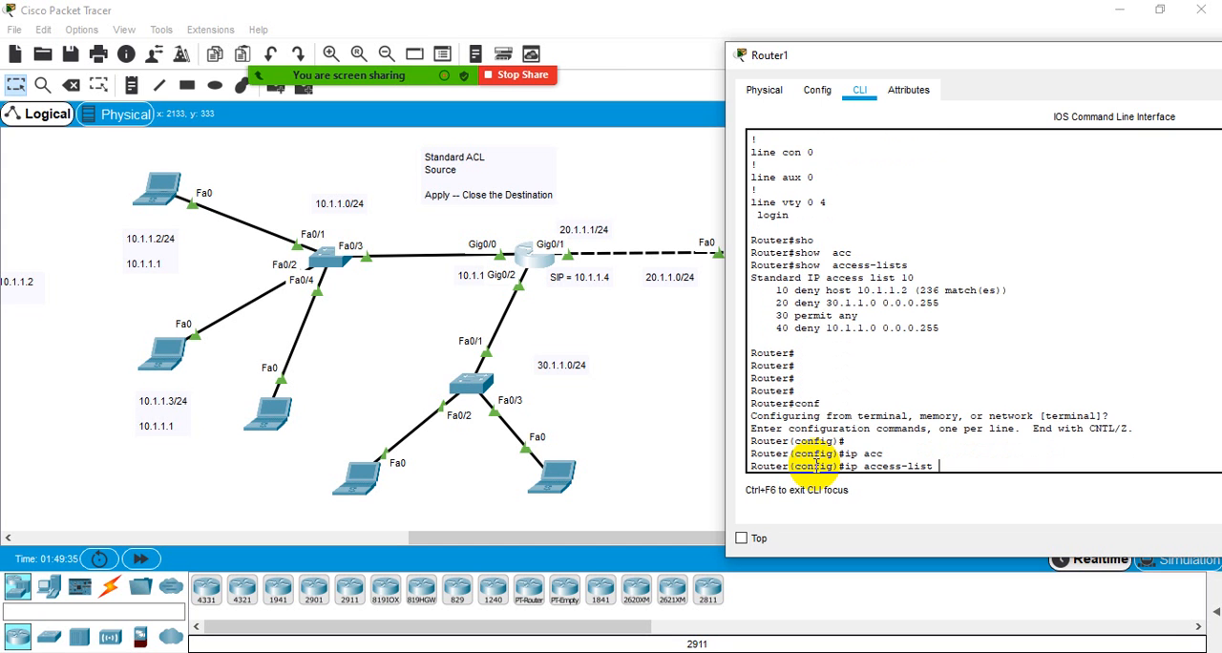
type("?")
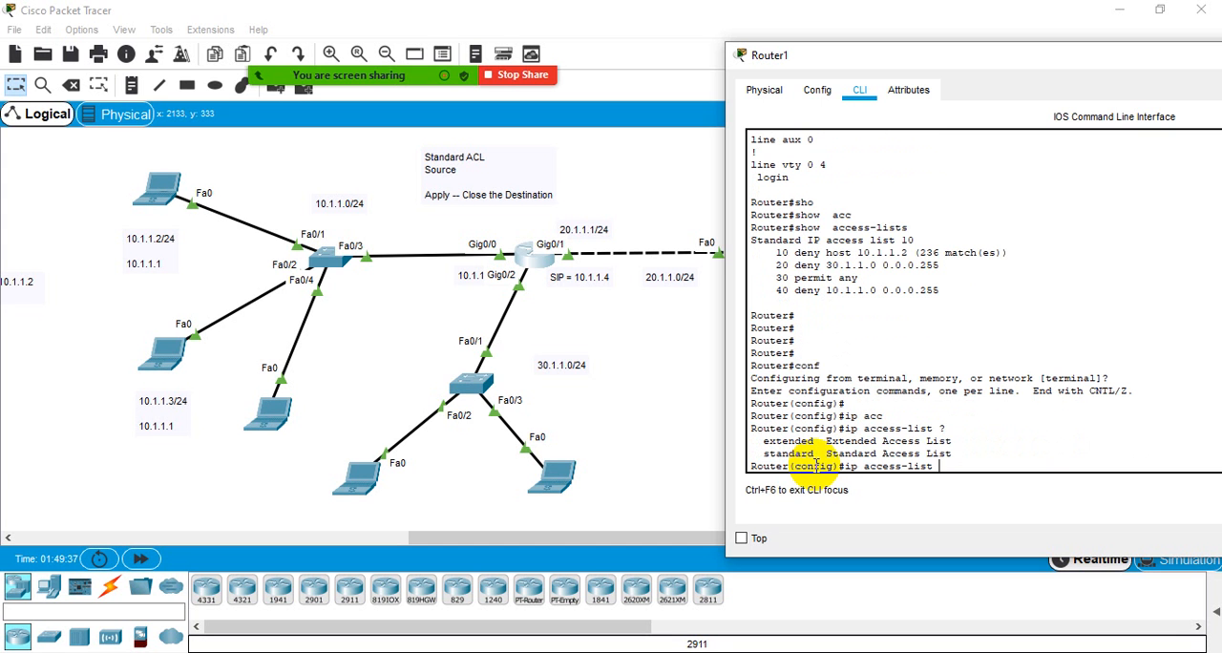
type("st")
- Choose the standard type, check its accepted identifiers, and enter configuration mode for ip access-list standard 10
key("Tab")
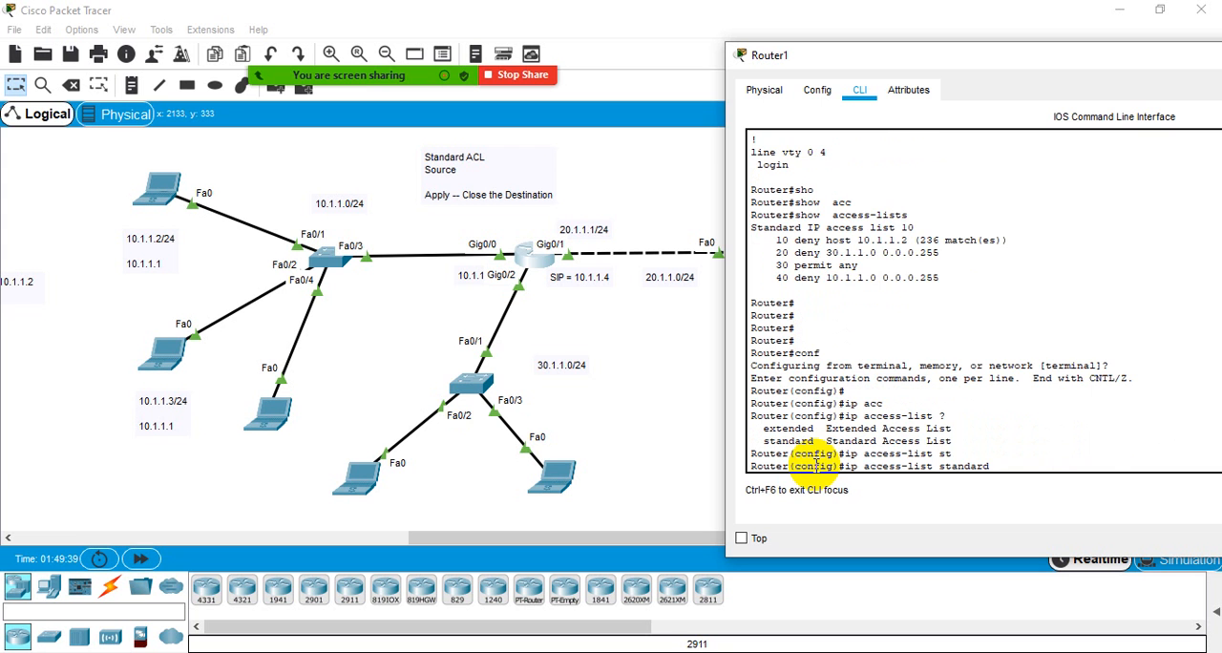
type("?")
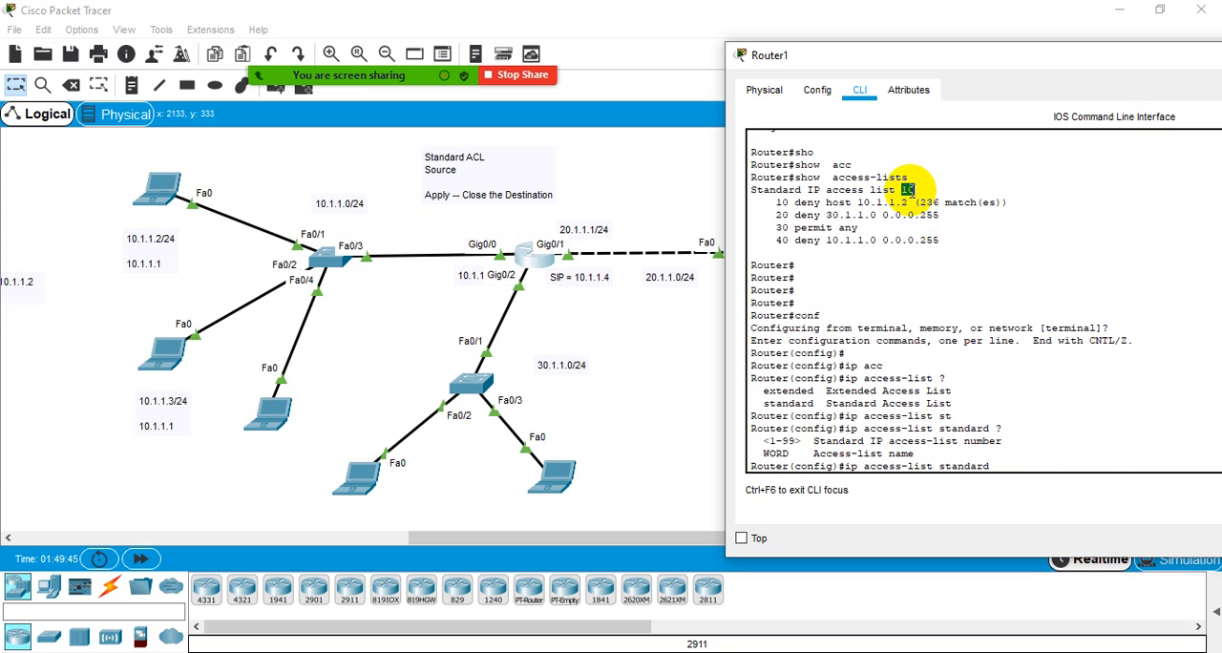
left_click_drag(941, 242, 752, 201)
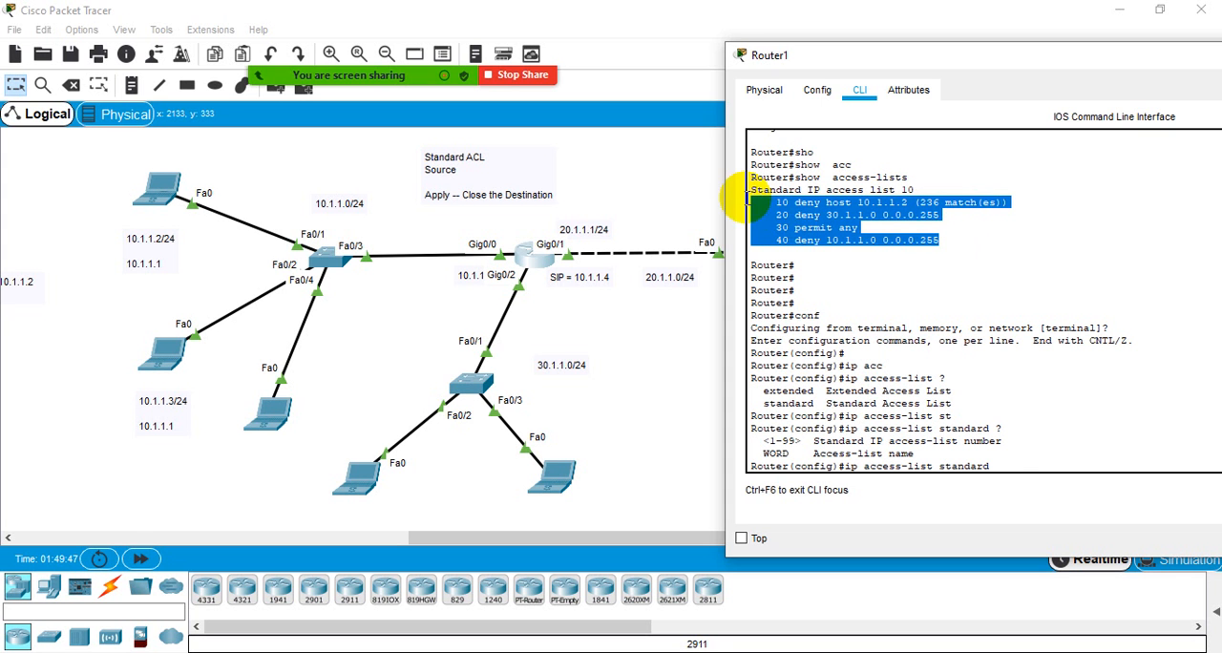
left_click(1001, 466)
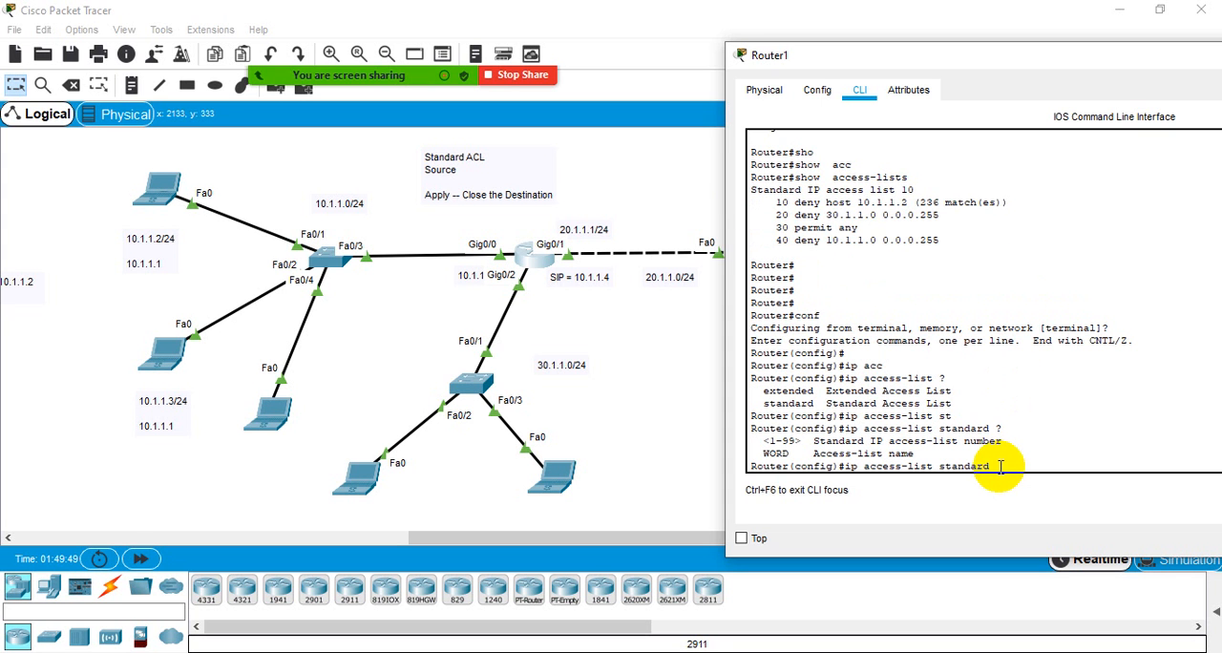
type("10")
key("Return")
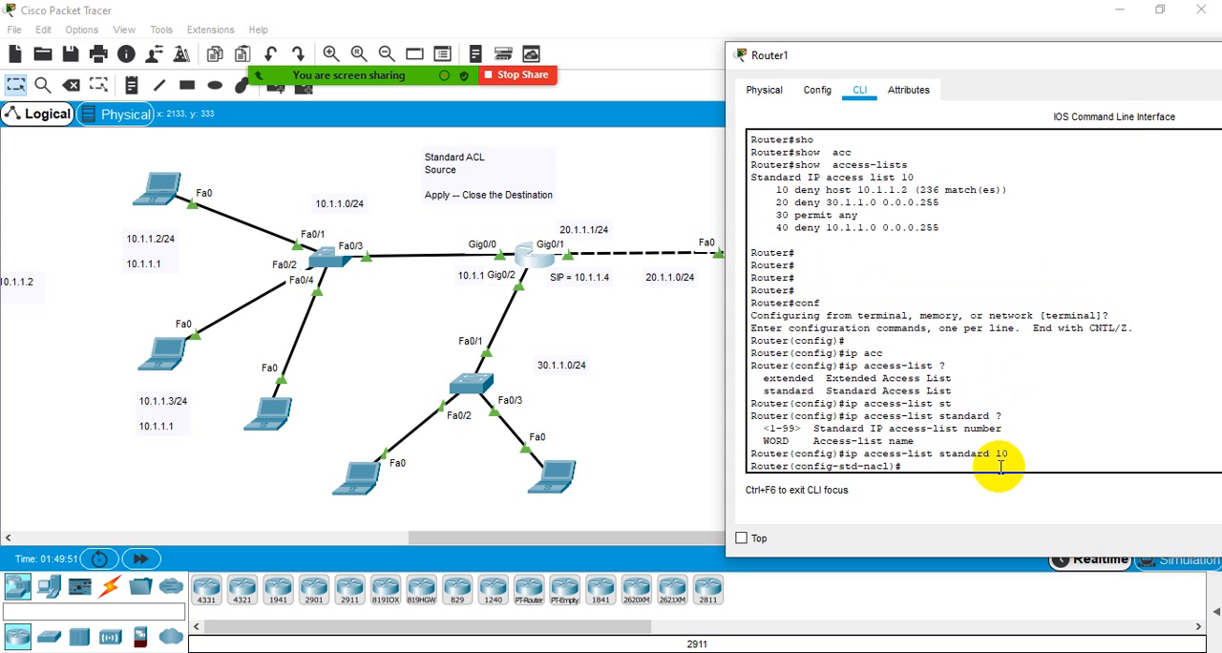
- List the available ACL subcommands and compare the Sequence Number option with the existing entries' numbering
type("?")
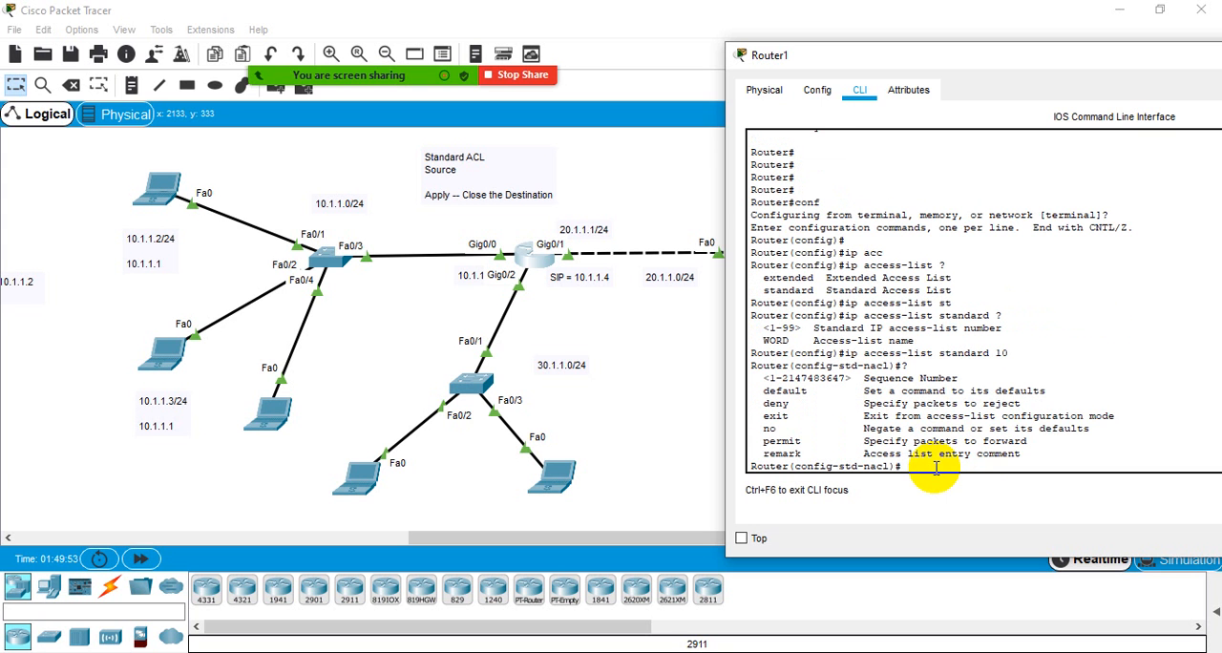
left_click_drag(770, 379, 960, 379)
left_click(959, 378)
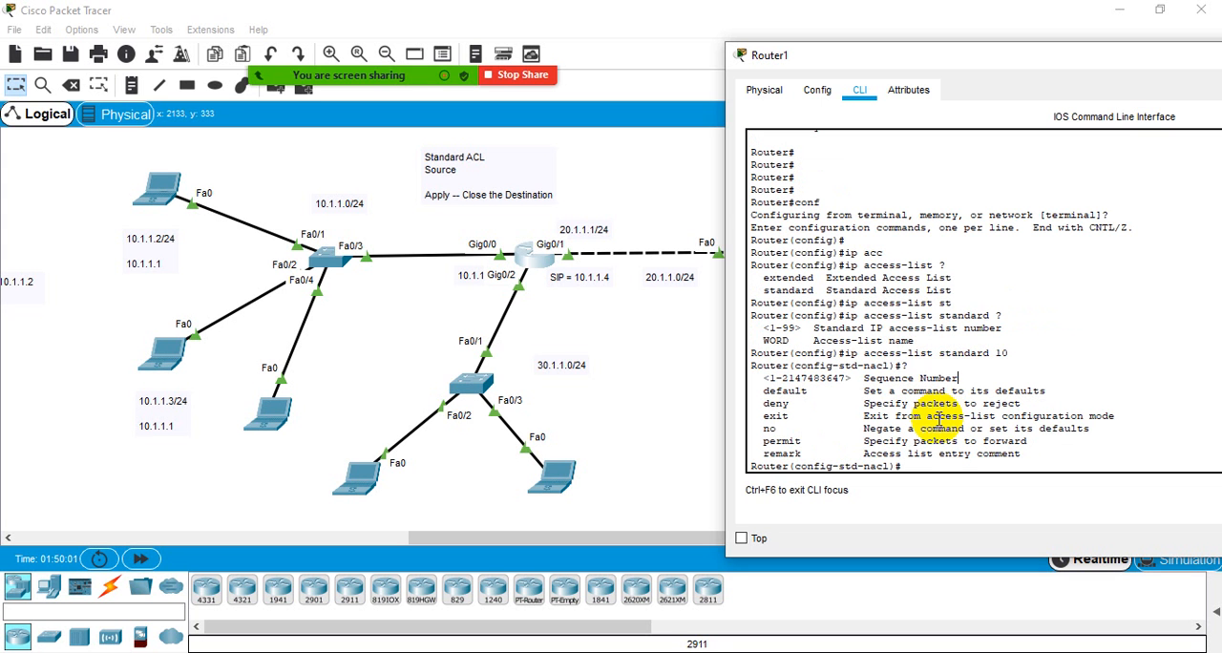
scroll(941, 418, "up", 3)
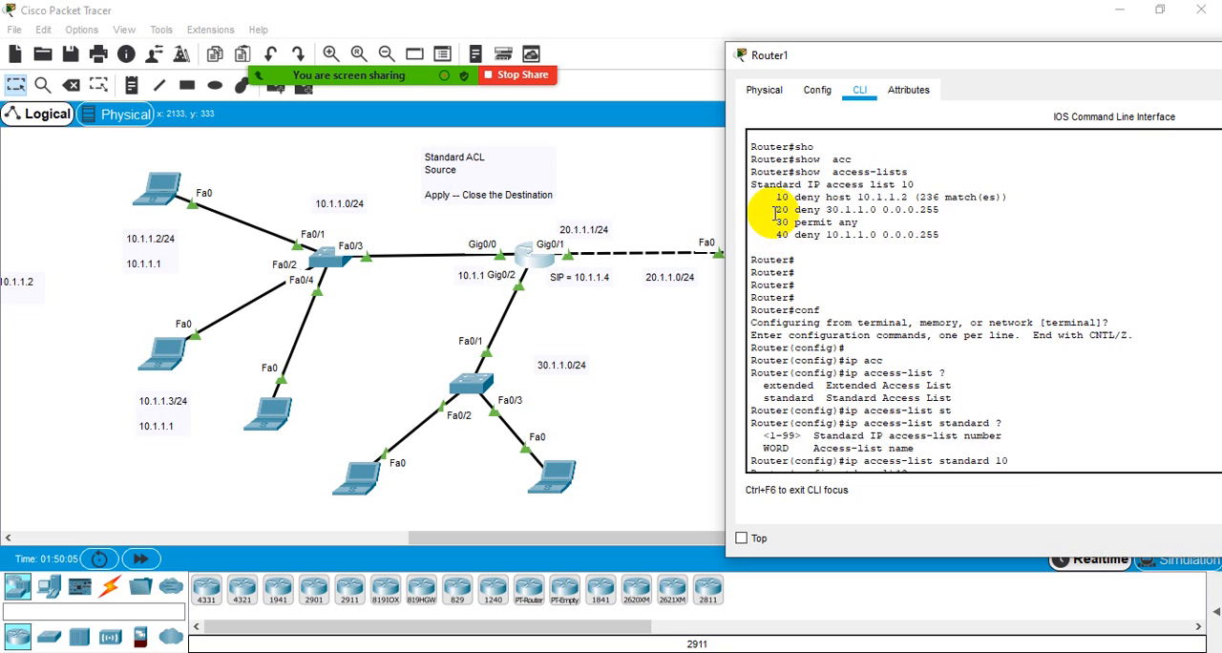
scroll(938, 445, "down", 3)
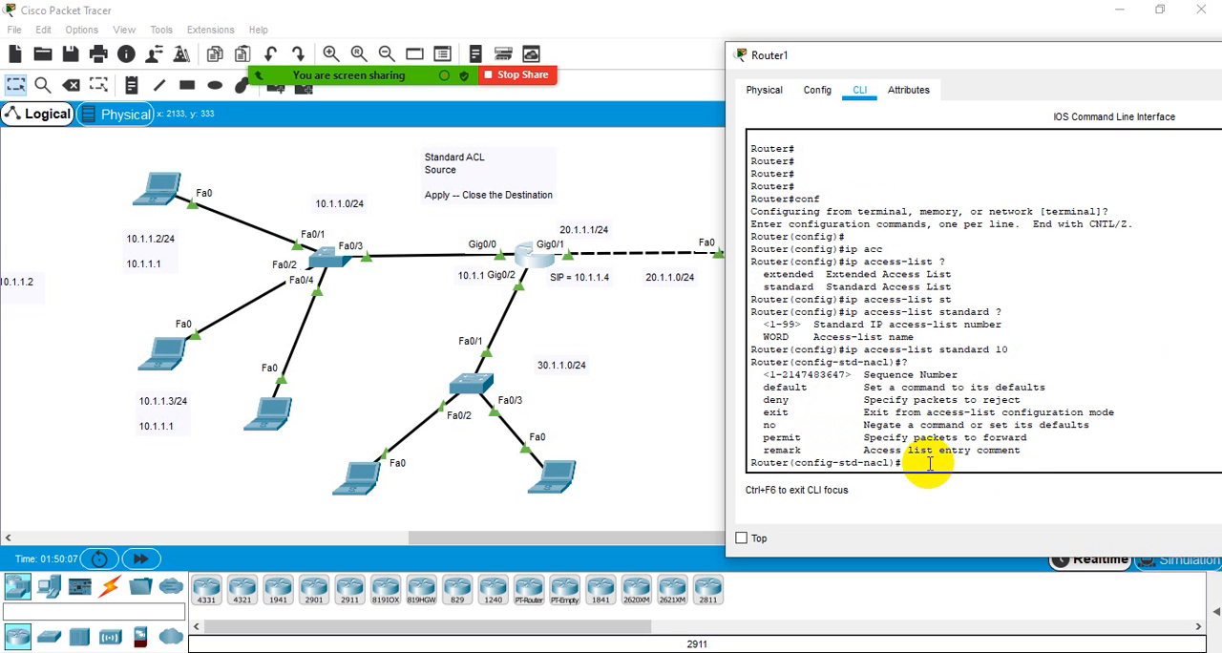
- Begin a deny entry with sequence number 25, listing the options available after the number and after deny
type("25 ?")
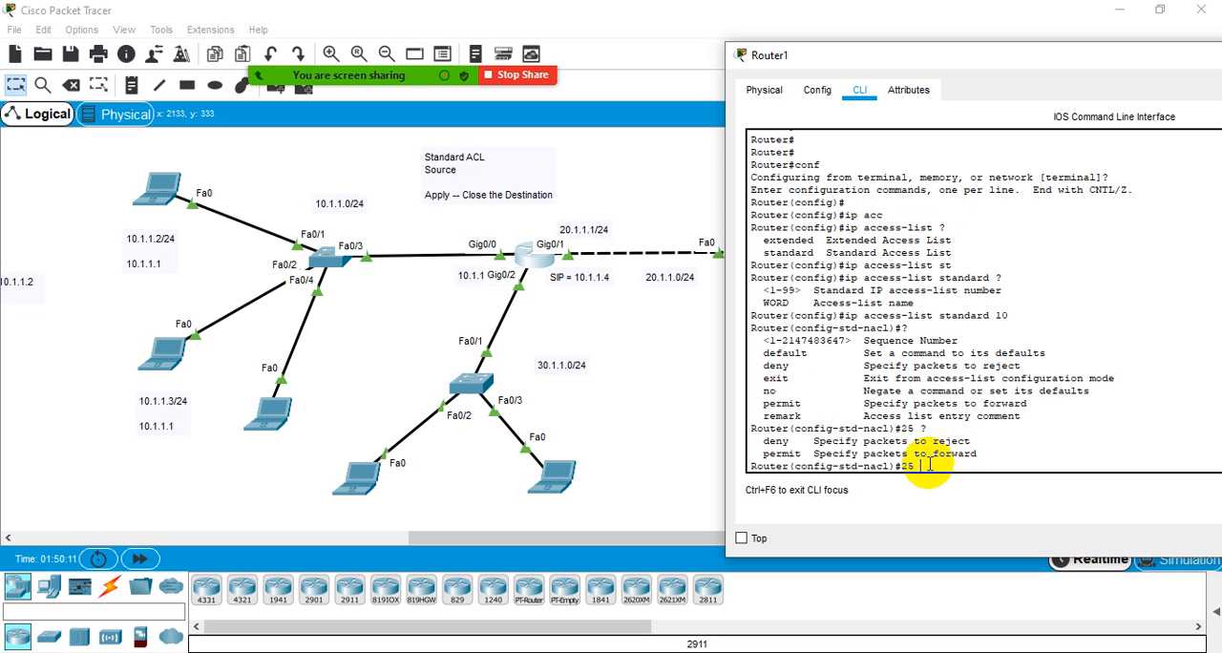
type("deny")
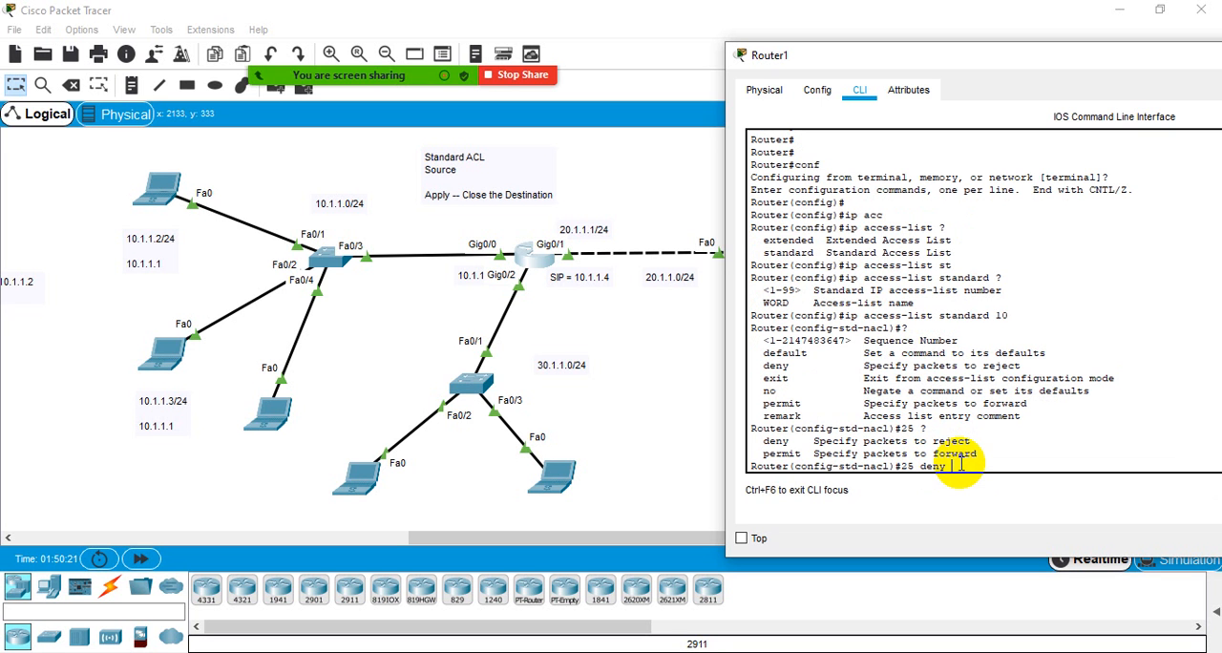
type("?")
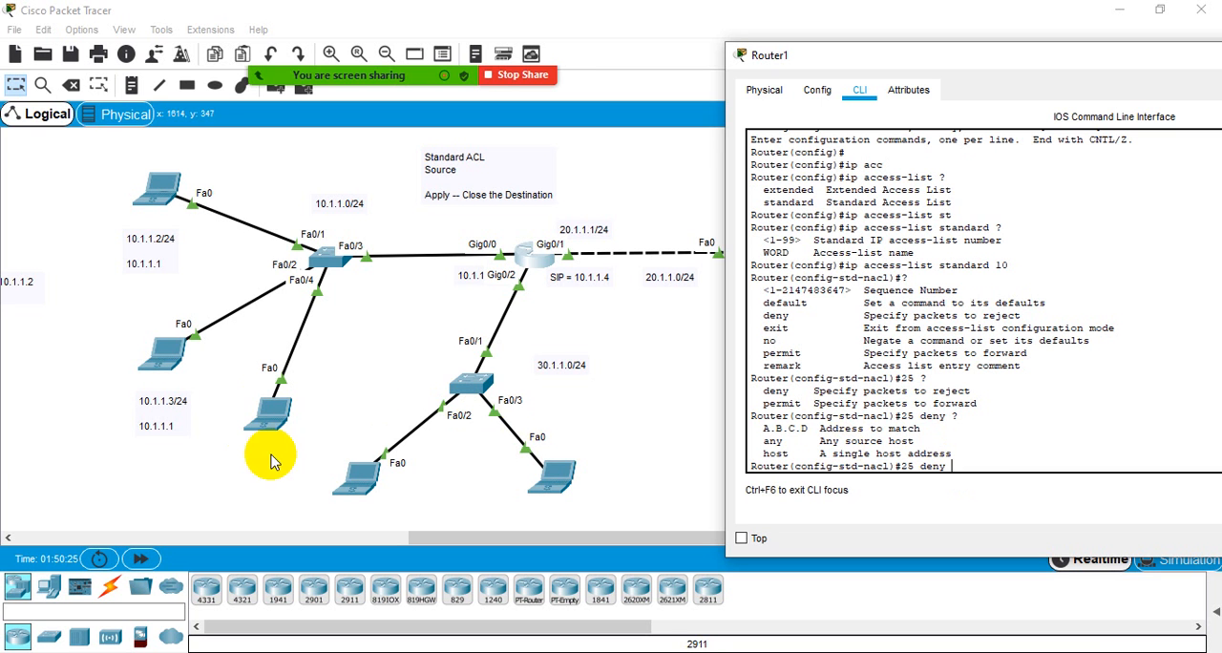
left_click_drag(276, 412, 271, 422)
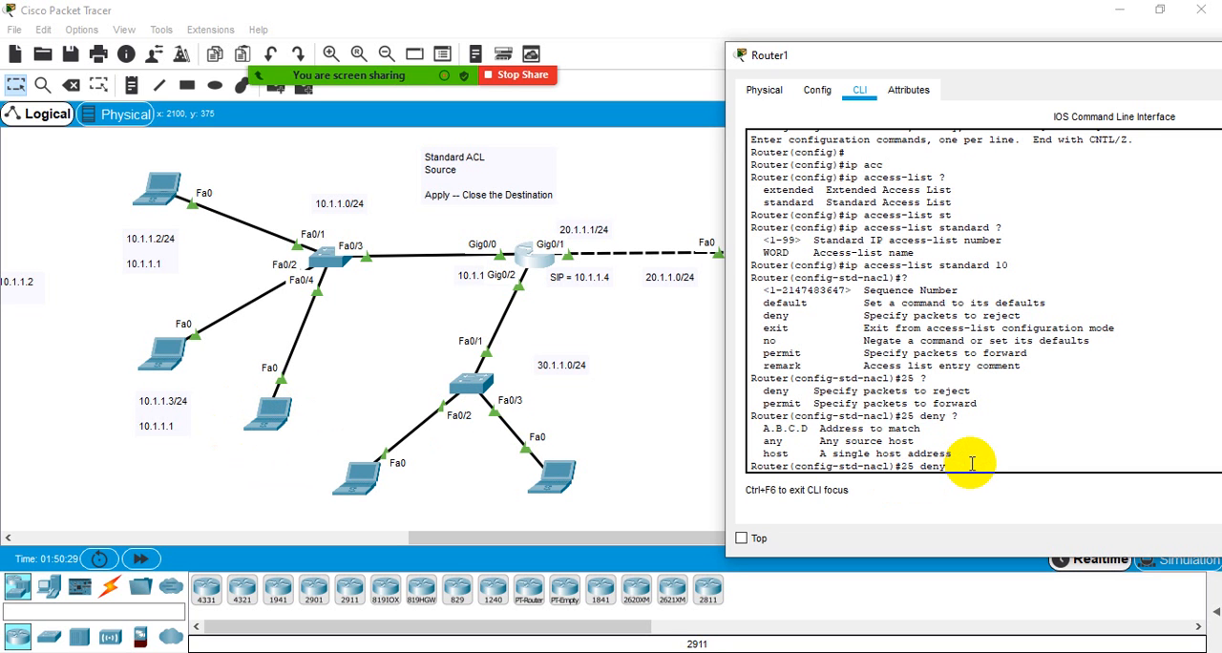
- Try to add the sequence 25 deny entry for 10.1.1.4 with wildcard 0.0.0.255, checking the options after the address
type("0.1.1.4 ?")
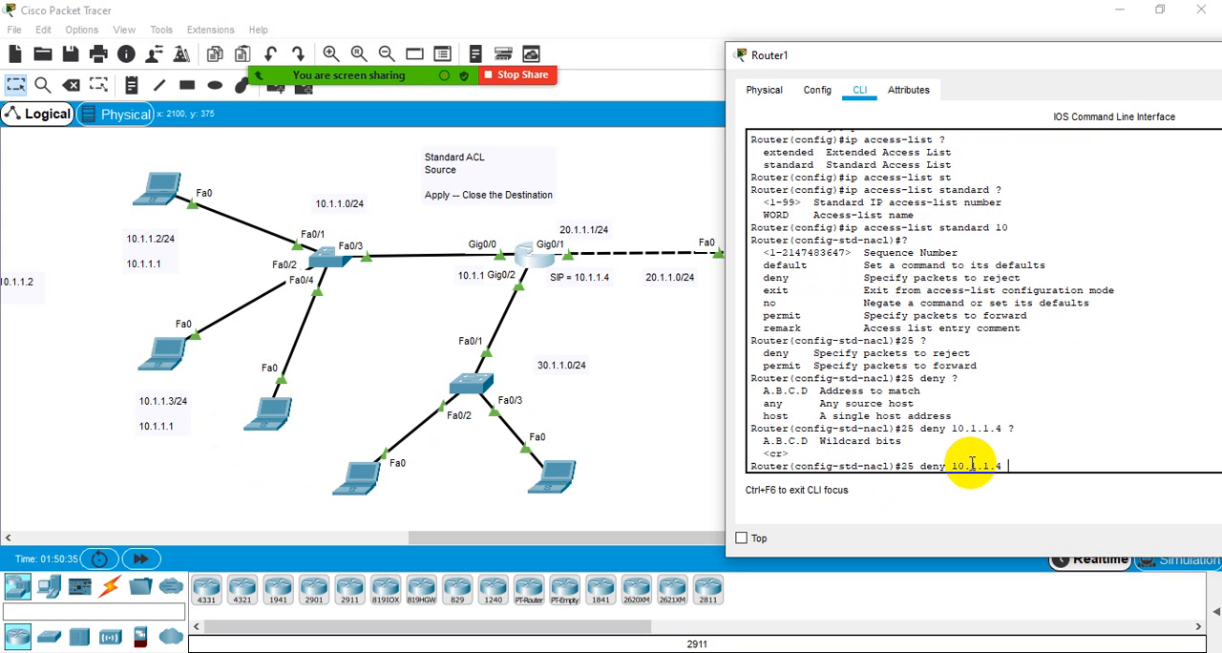
type("2")
key("BackSpace")
type("0.0.0.255")
key("Return")
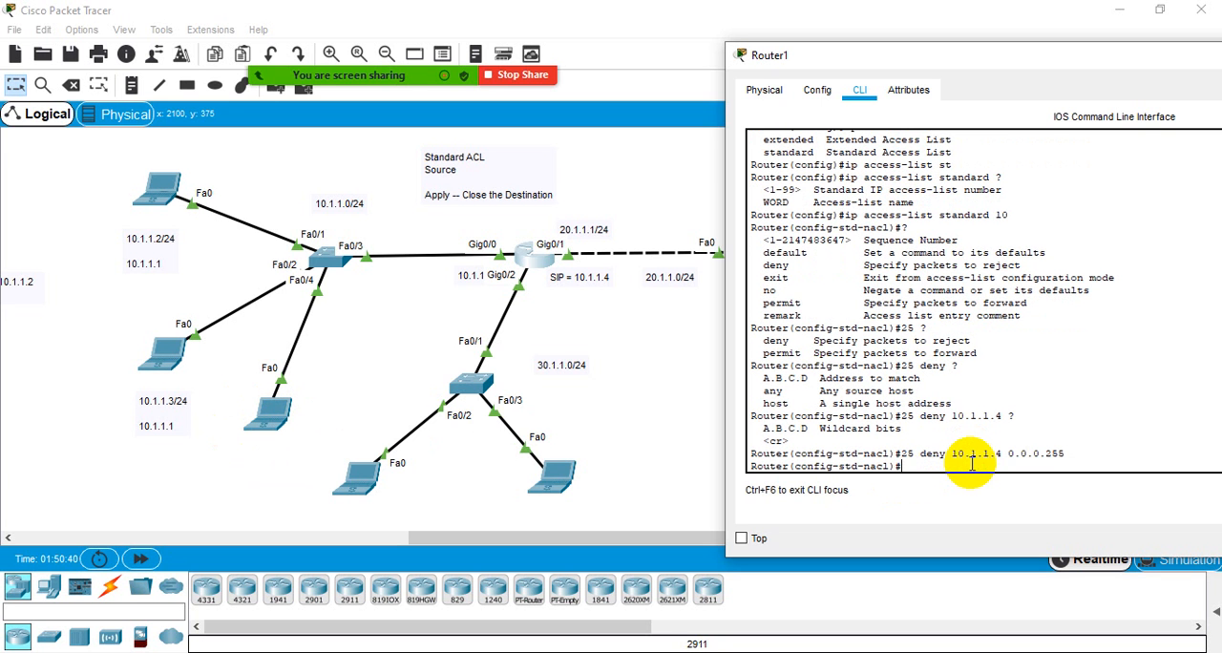
- Display the ACL entries from within ACL configuration mode with do sh acc
type("do sh acc")
key("Return")
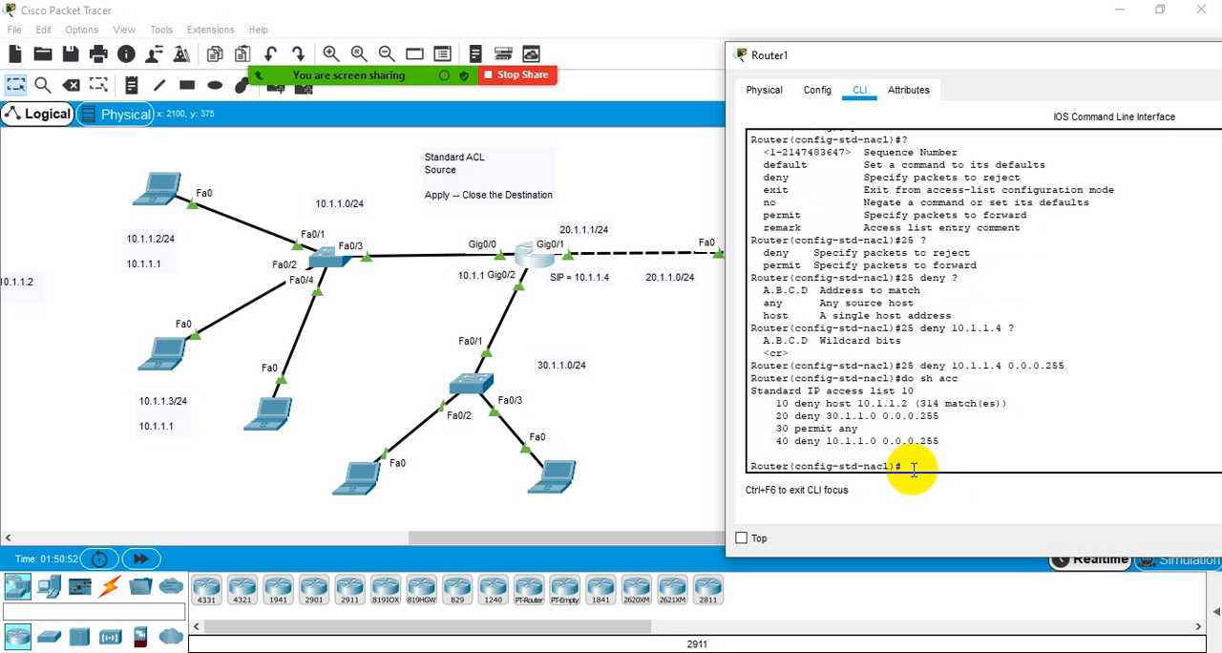
- List the ACL configuration subcommands and the options available after no
type("?")
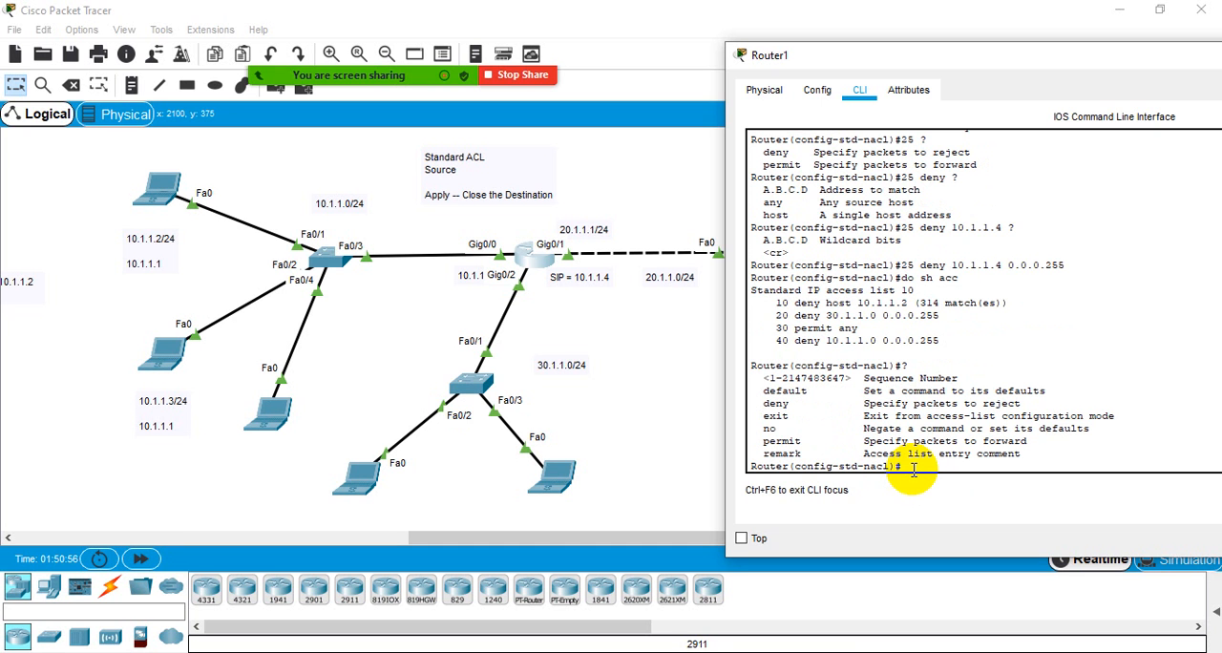
type("no ?")
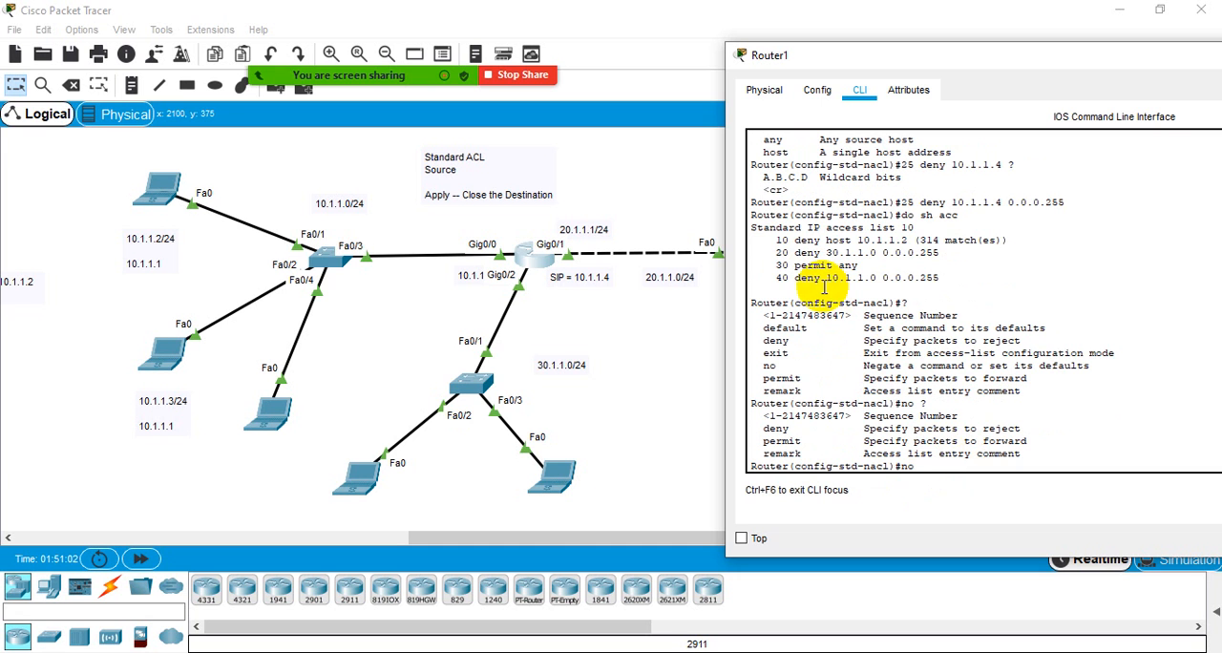
- Remove the deny 10.1.1.0 0.0.0.255 entry from the ACL with no, copying the rule text from the displayed sequence 40 line
left_click_drag(797, 277, 936, 278)
key("ctrl+c")
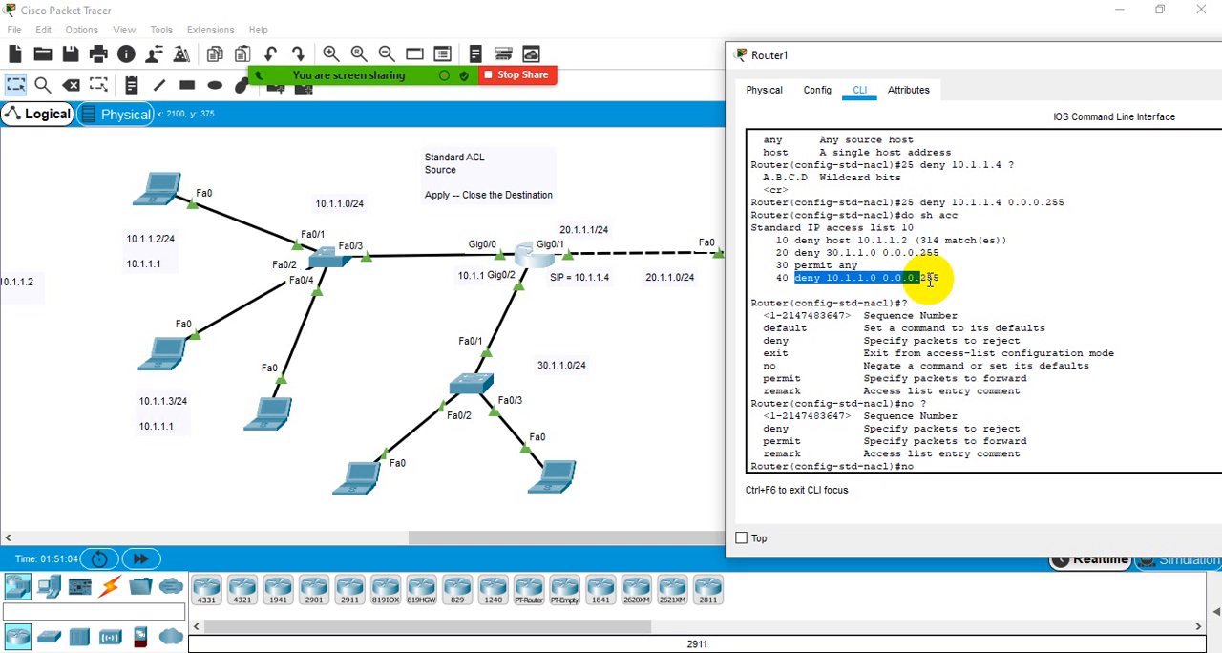
right_click(932, 278)
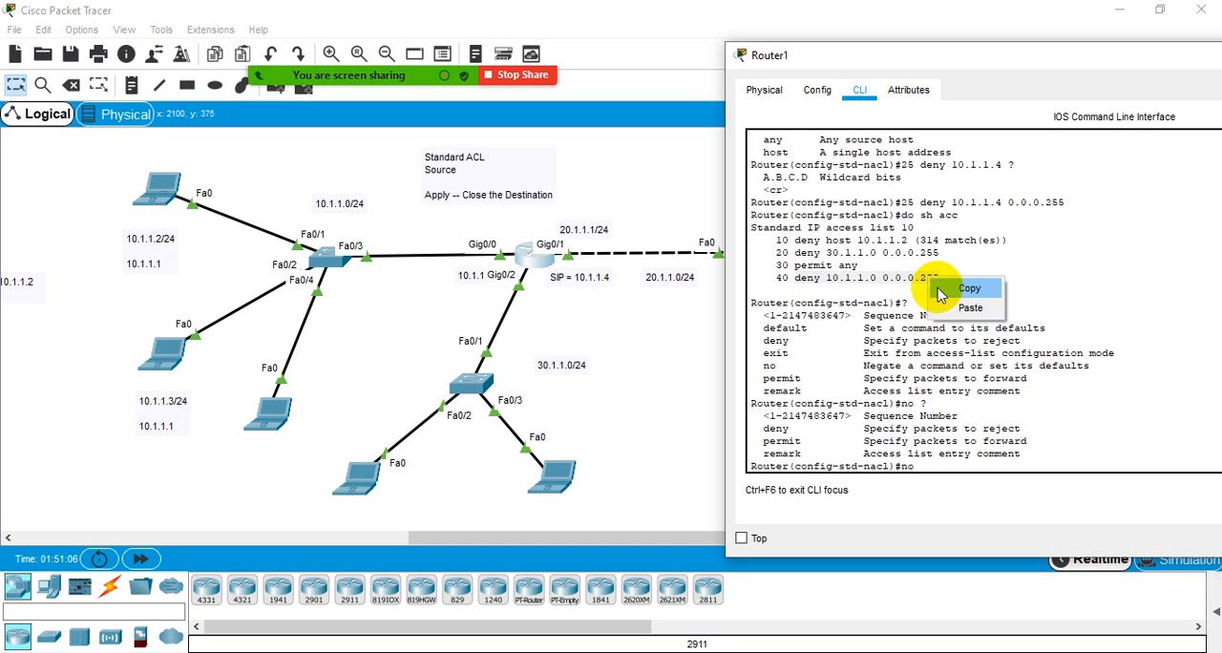
left_click(955, 283)
left_click(926, 468)
right_click(927, 468)
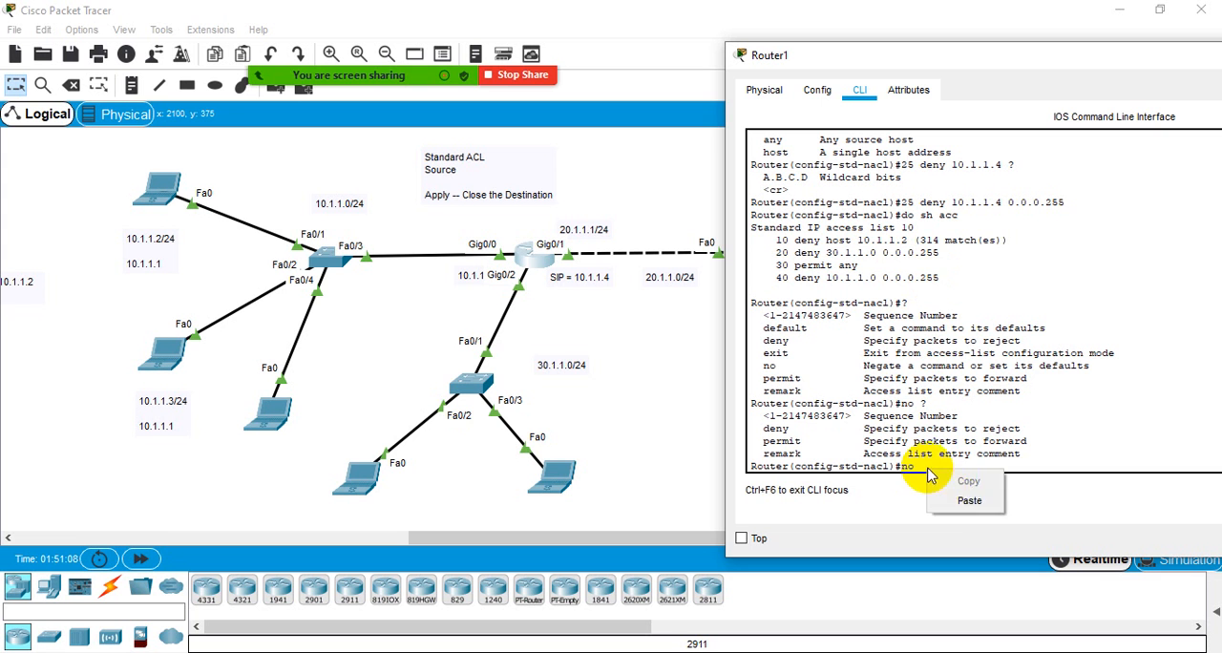
left_click(955, 498)
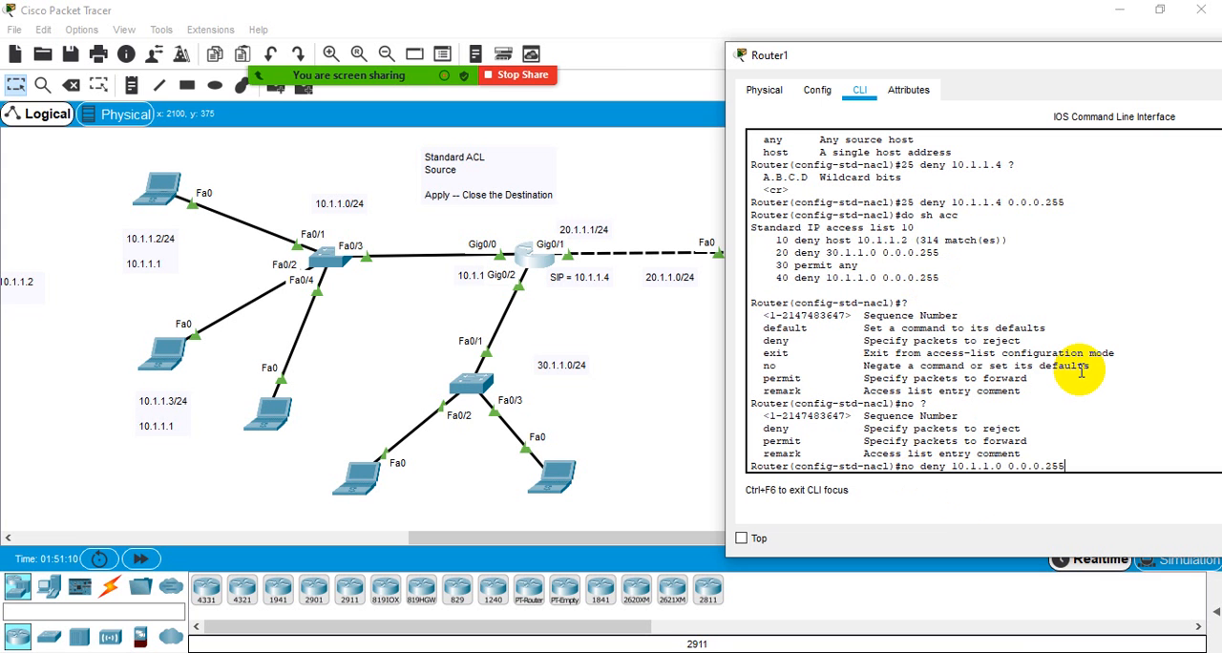
key("Return")
- Display the ACL entries with do sh acc to check the removal
key("Up")
key("Up")
key("Up")
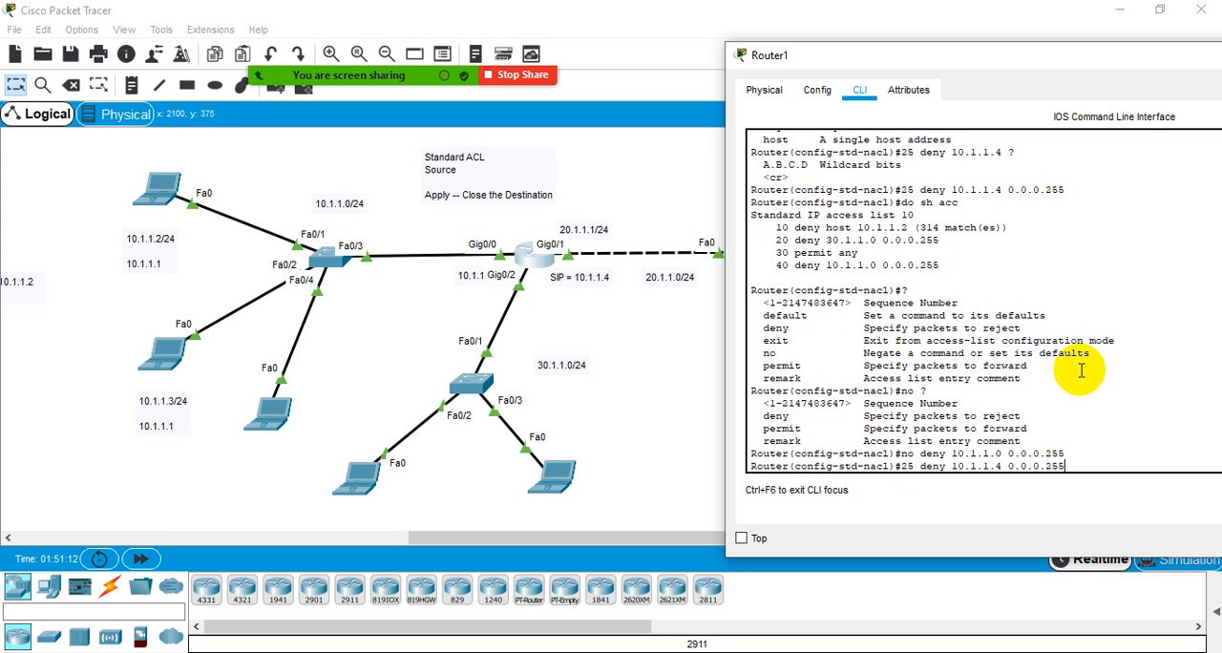
key("Down")
key("Return")
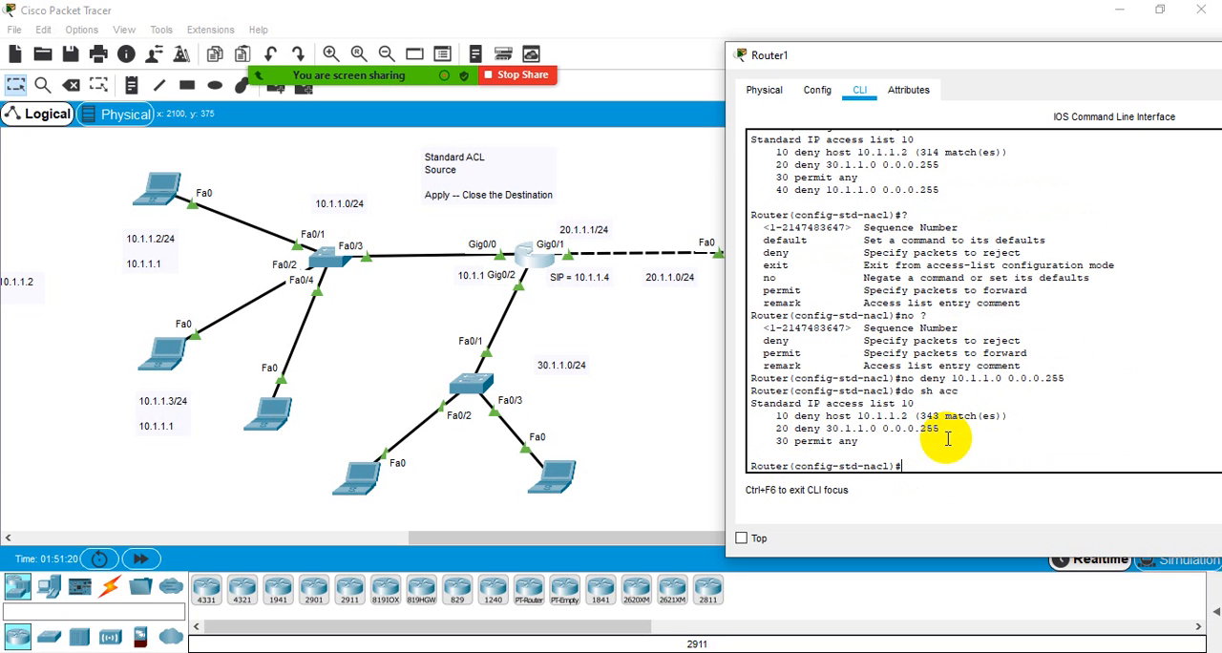
- Add a sequence 25 deny entry for 10.1.1.4 with wildcard 0.0.0.255 to the ACL
key("Up")
key("Up")
key("Return")
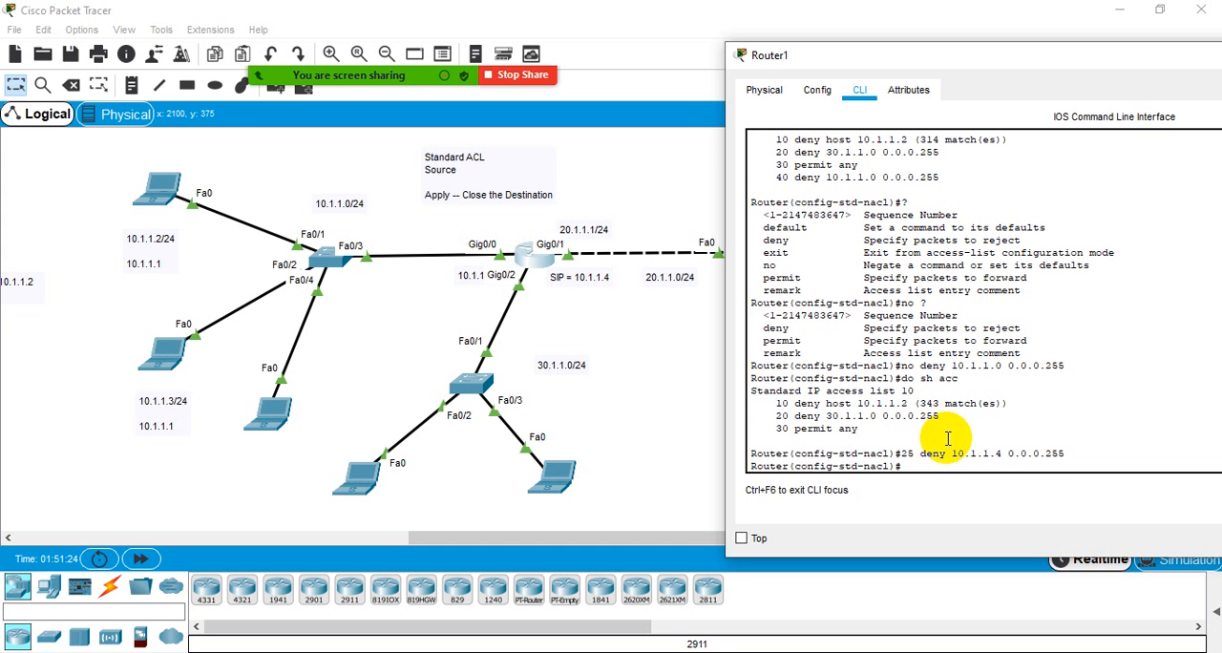
- Display the ACL entries again with do sh acc and examine the sequence 25 line
key("Up")
key("Up")
key("Return")
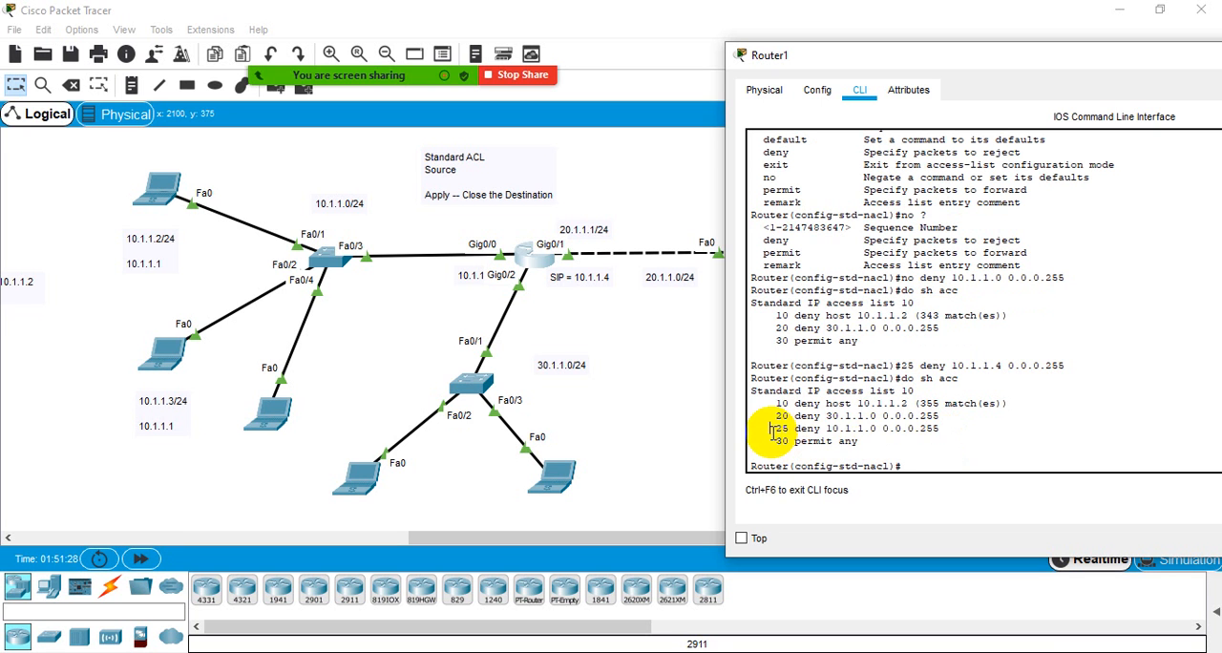
left_click_drag(773, 431, 939, 431)
left_click(943, 429)
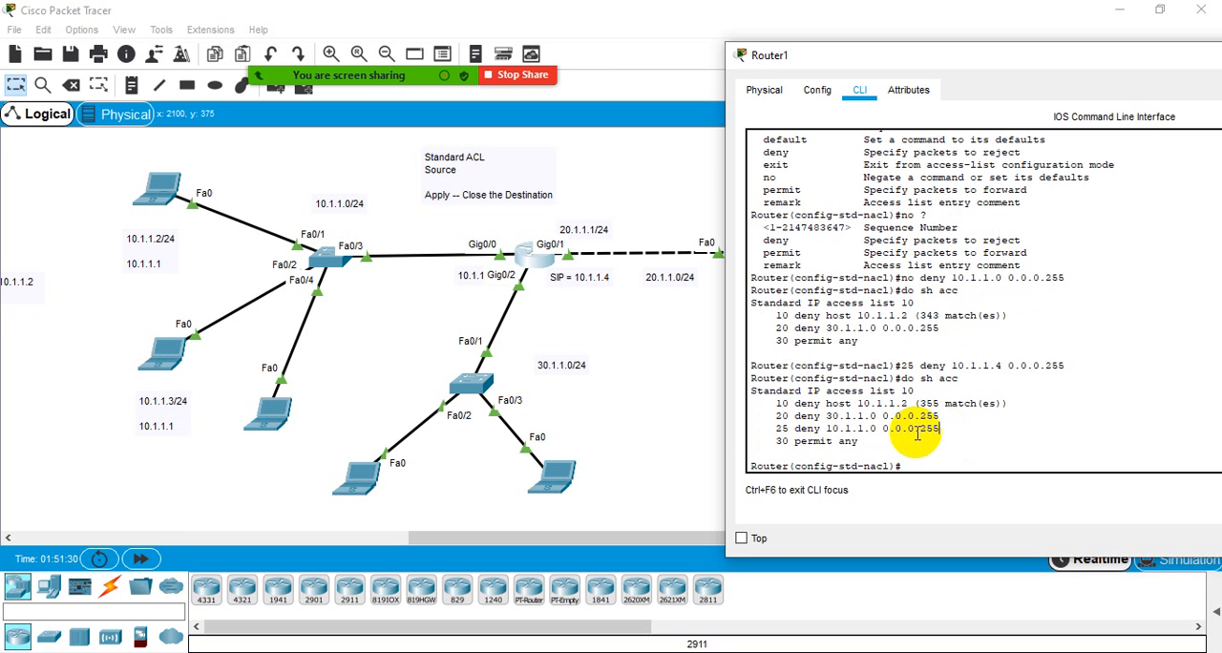
left_click_drag(794, 429, 943, 429)
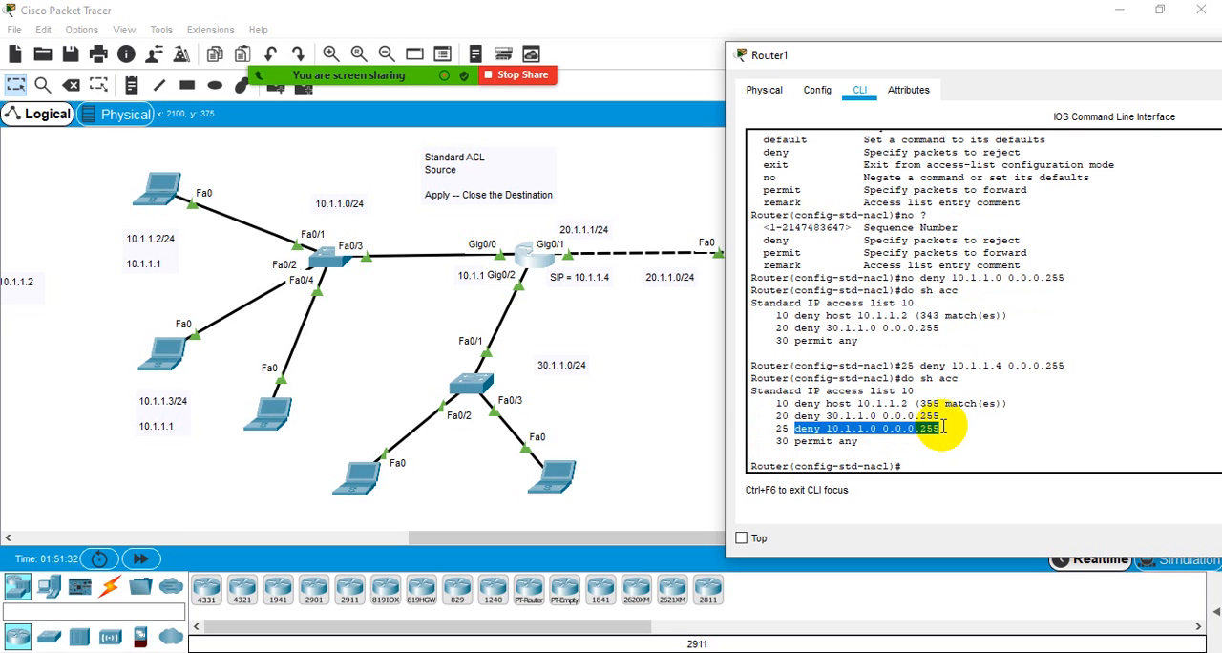
left_click(943, 429)
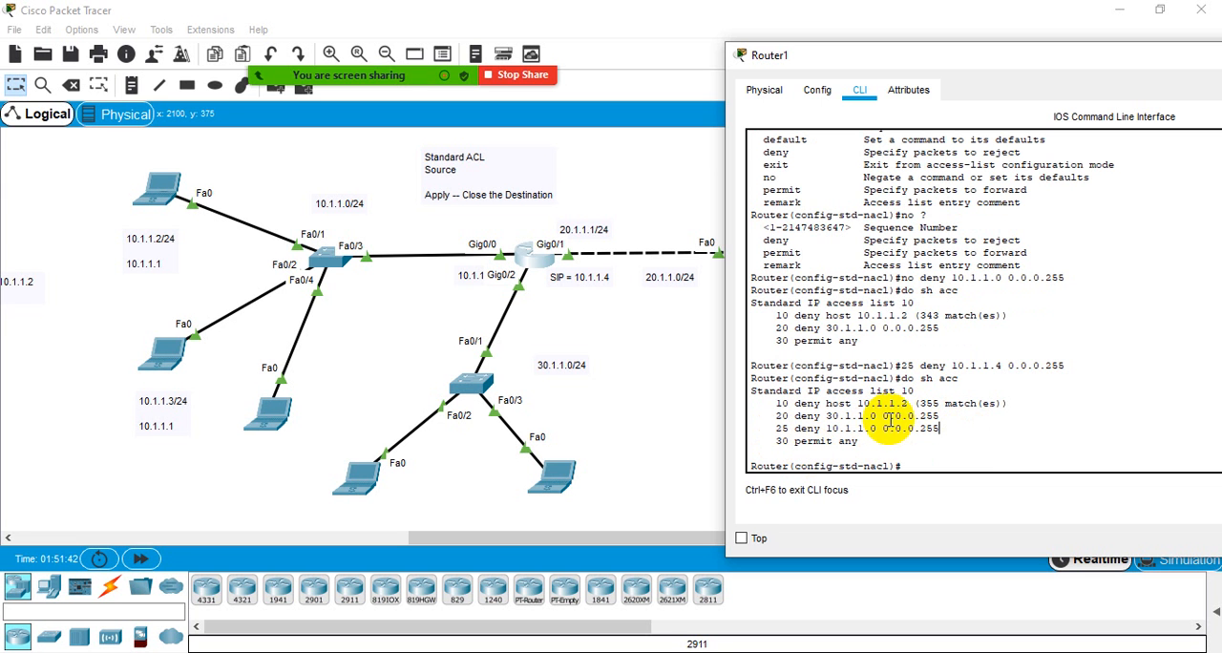
- Review the earlier CLI output back to the ip access-list standard 10 command that entered ACL configuration mode
scroll(879, 315, "up", 3)
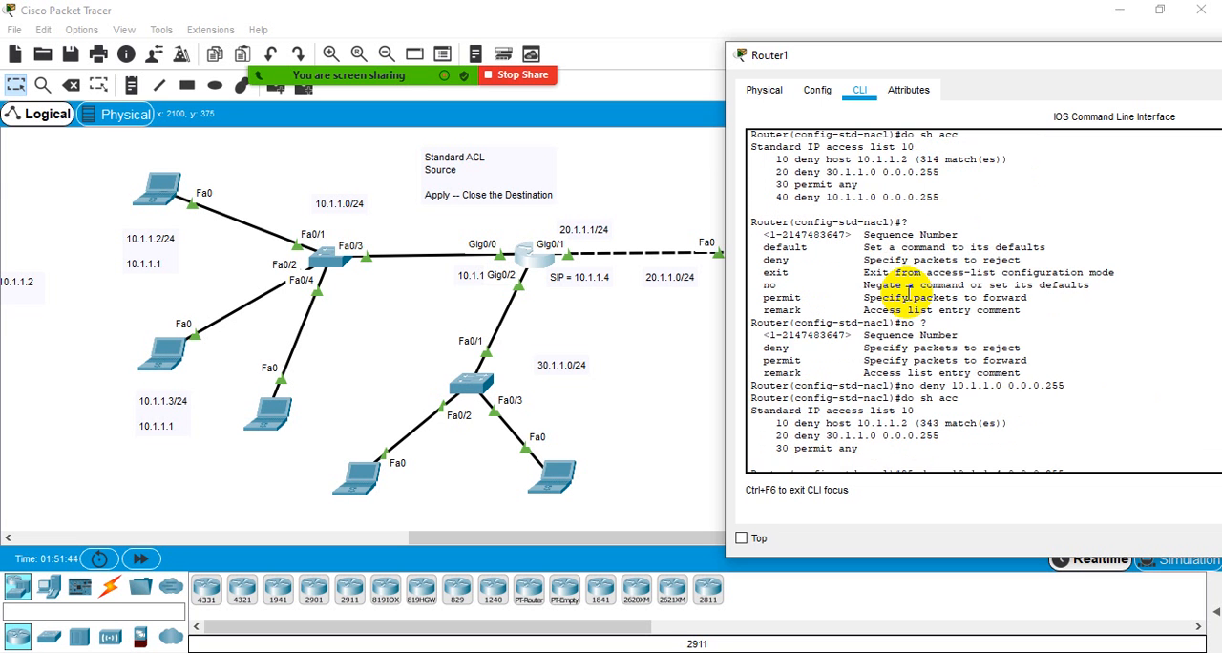
scroll(874, 263, "up", 1)
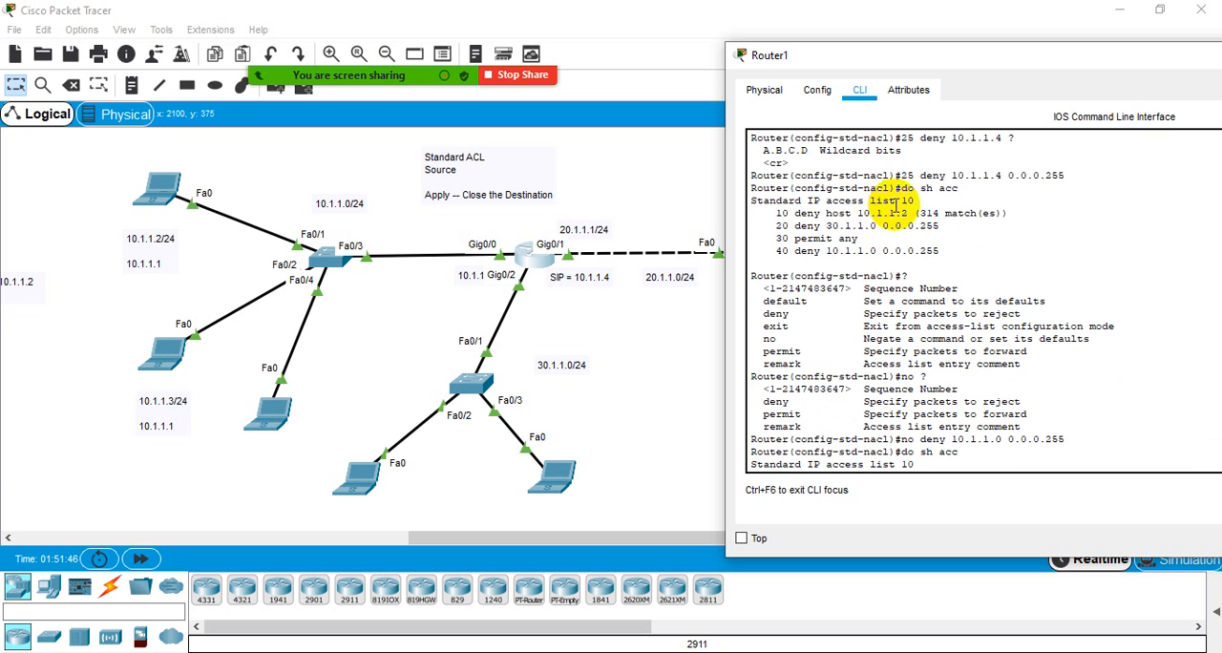
scroll(970, 293, "up", 1)
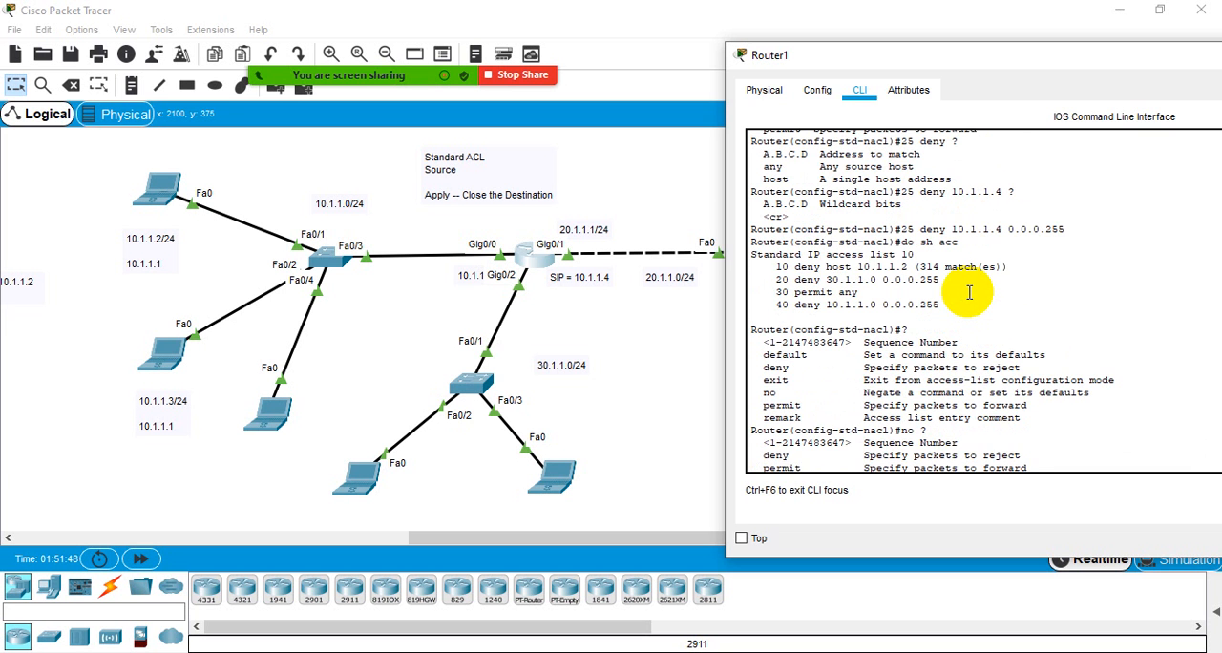
scroll(970, 292, "up", 2)
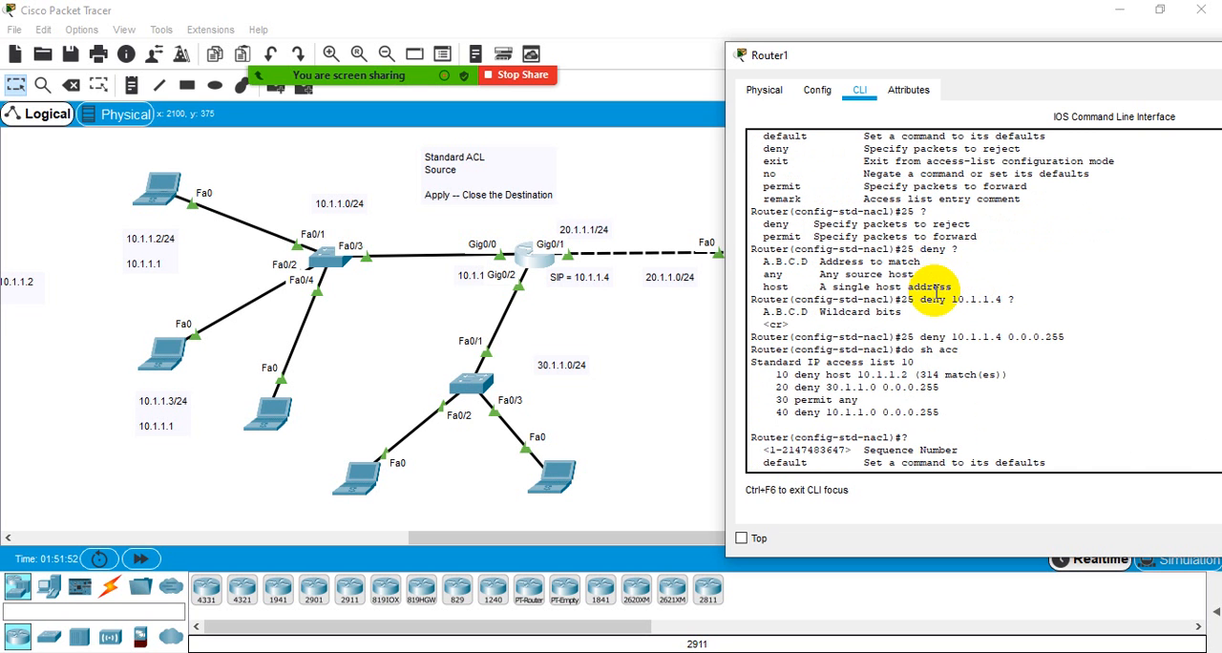
scroll(960, 323, "up", 4)
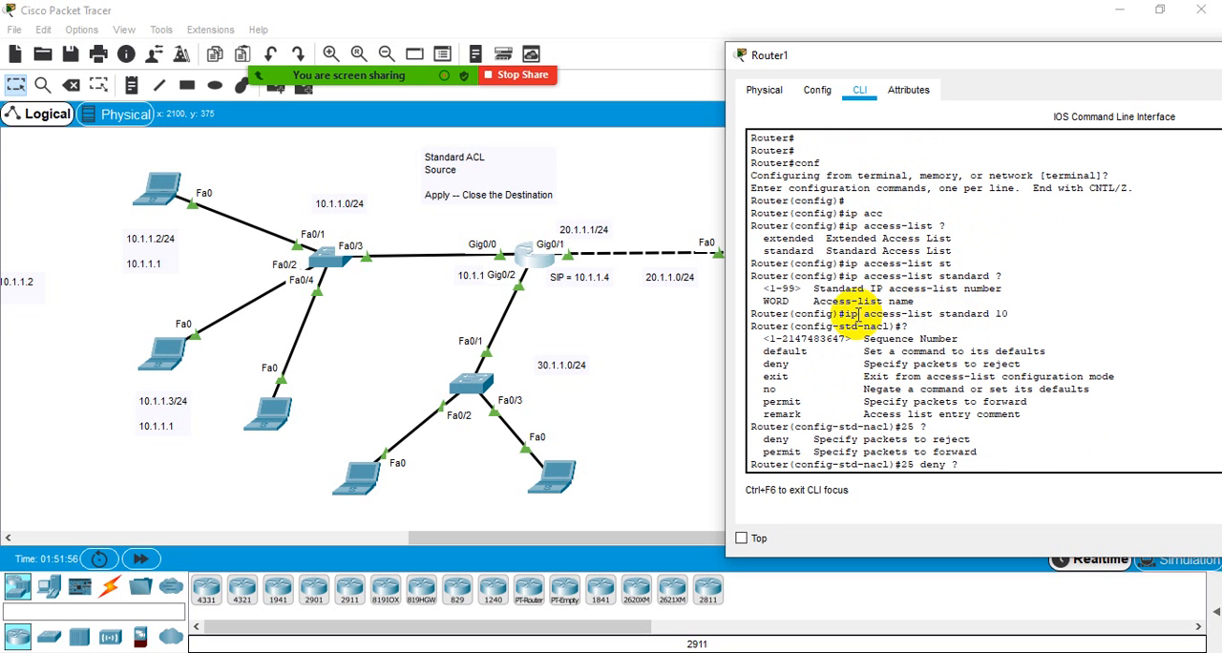
left_click_drag(844, 314, 1009, 313)
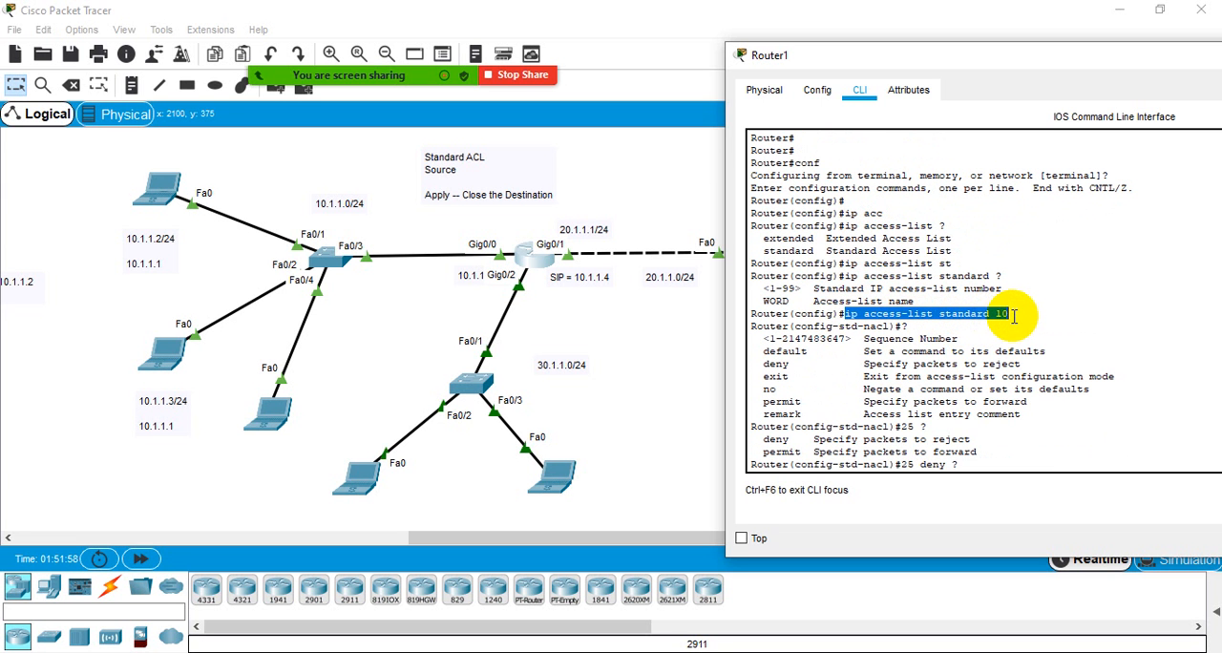
left_click(1011, 314)
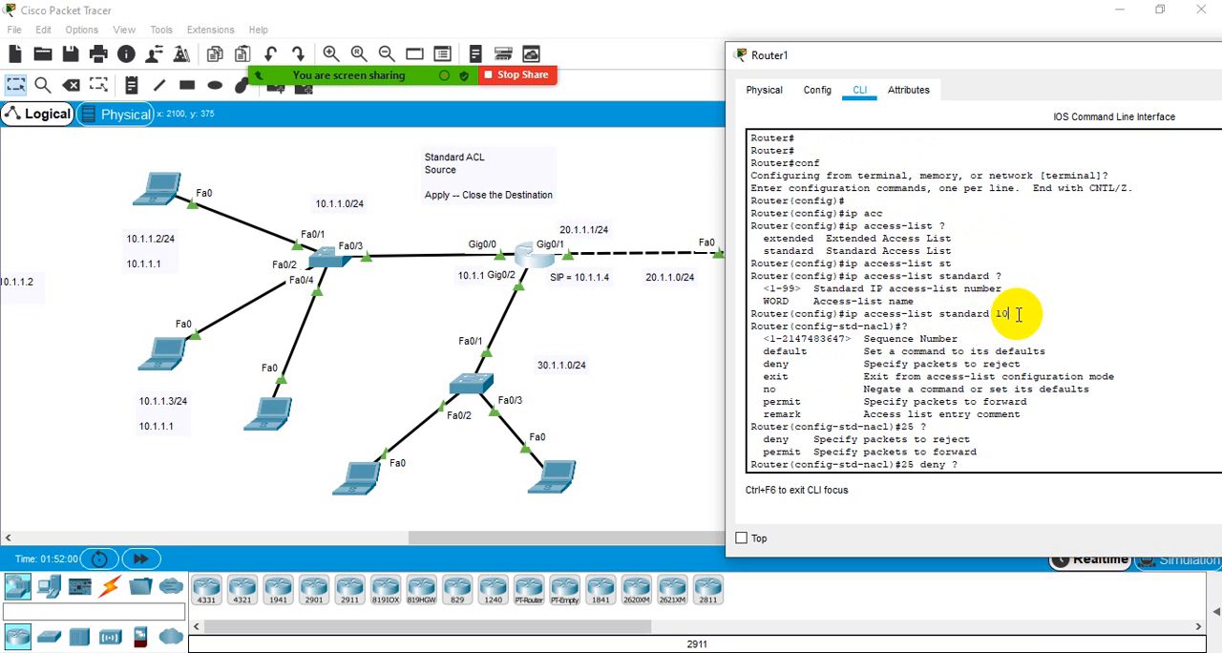
left_click_drag(1012, 313, 844, 313)
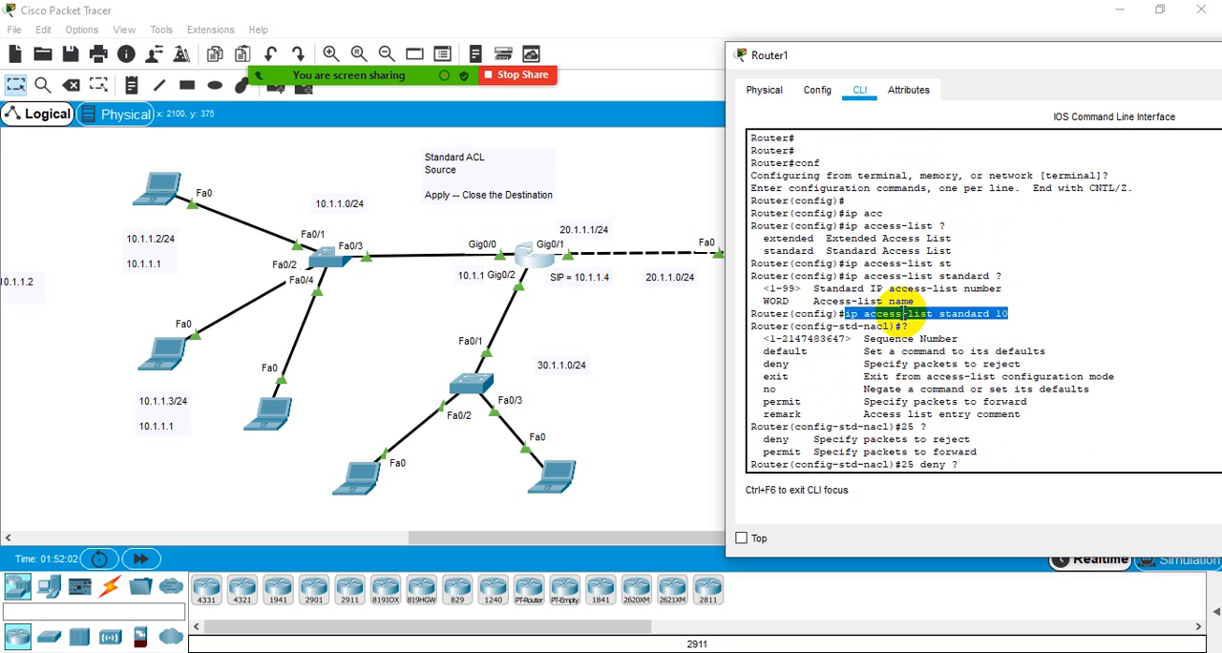
left_click(903, 315)
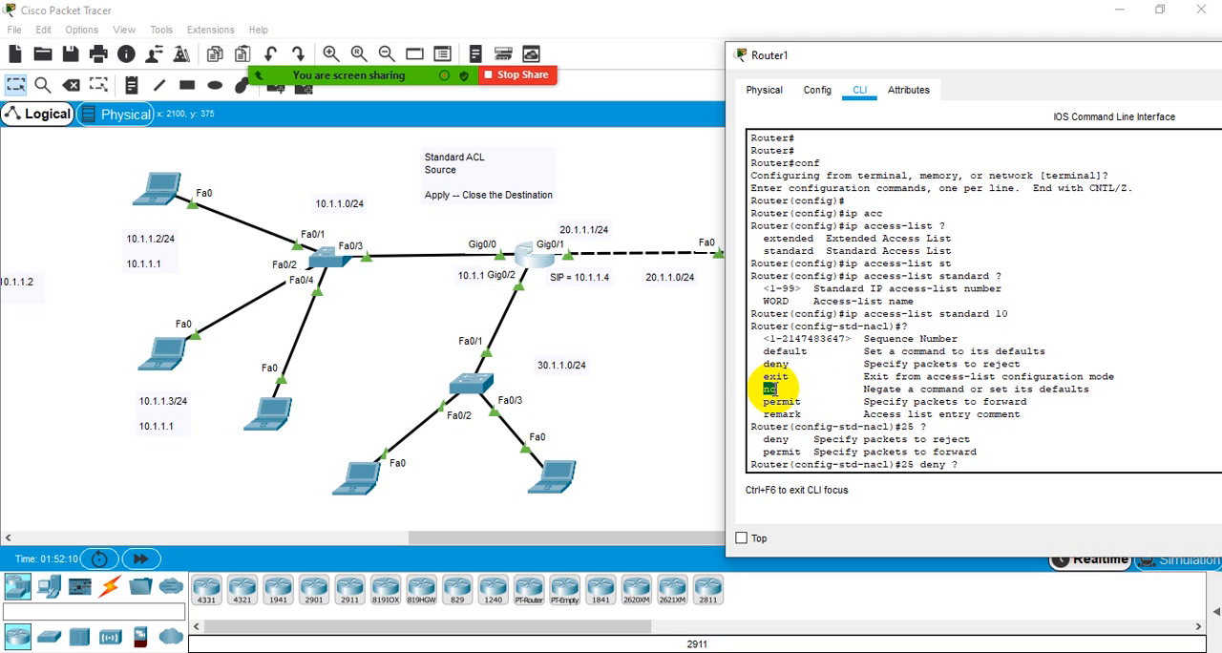
- Examine the no, Sequence Number, deny, permit and remark subcommands in the help output, and compare them with the sequence 25 entry
double_click(770, 389)
left_click_drag(865, 339, 959, 338)
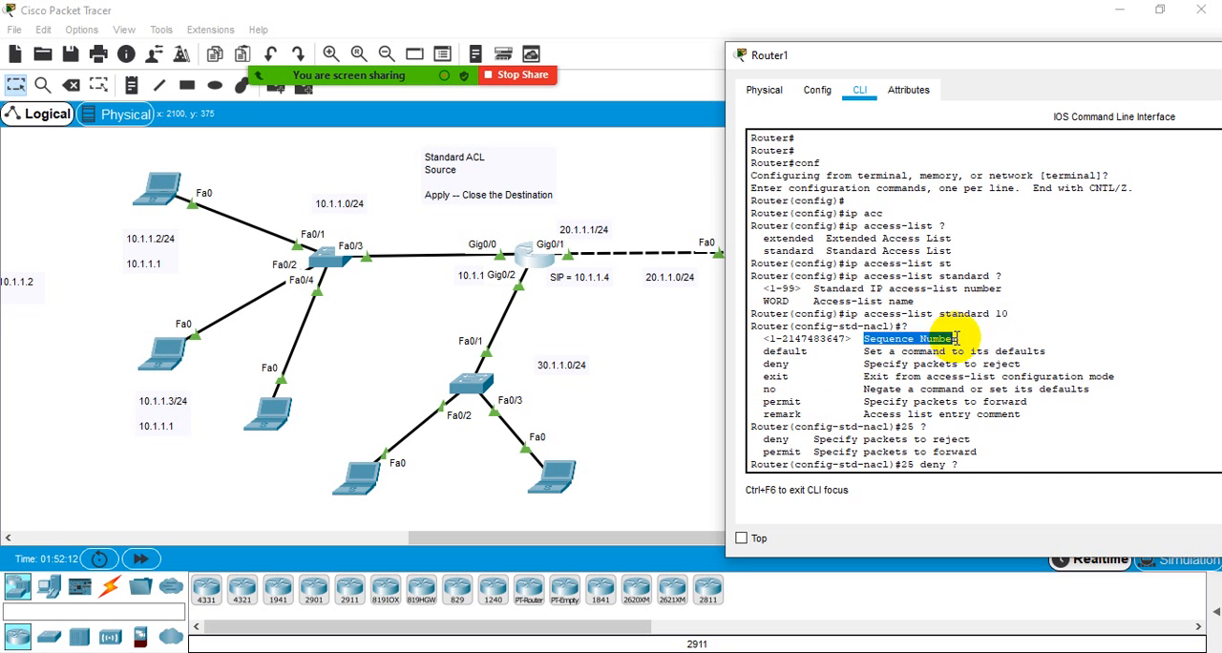
left_click(858, 339)
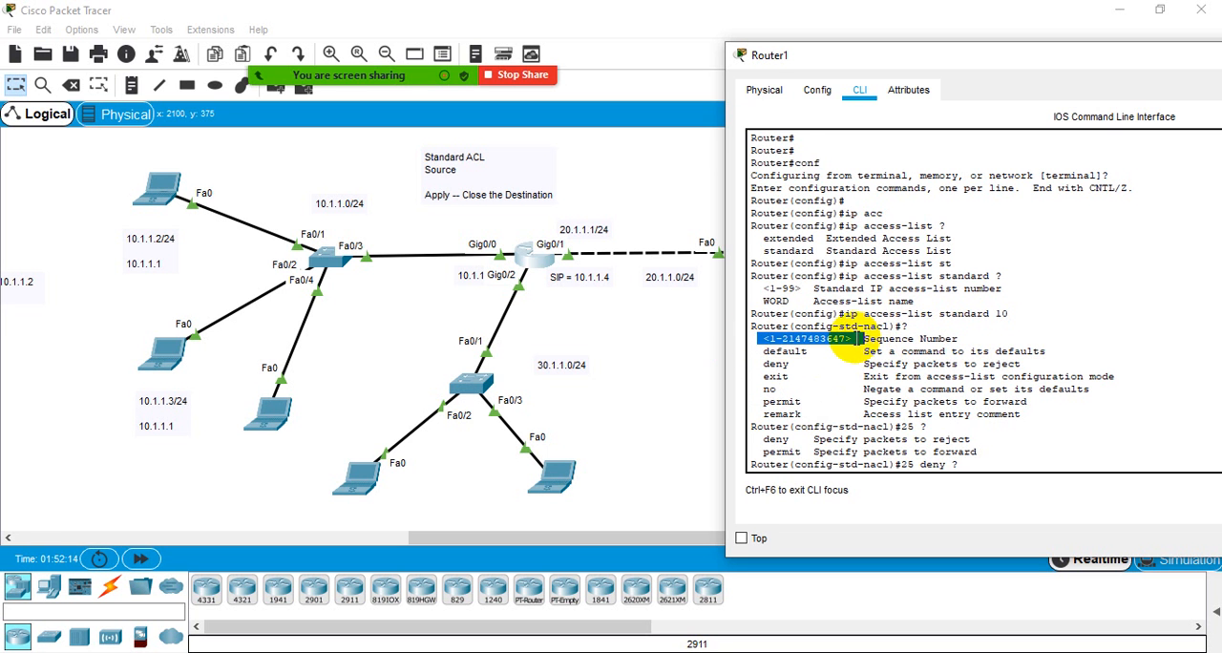
scroll(946, 403, "down", 7)
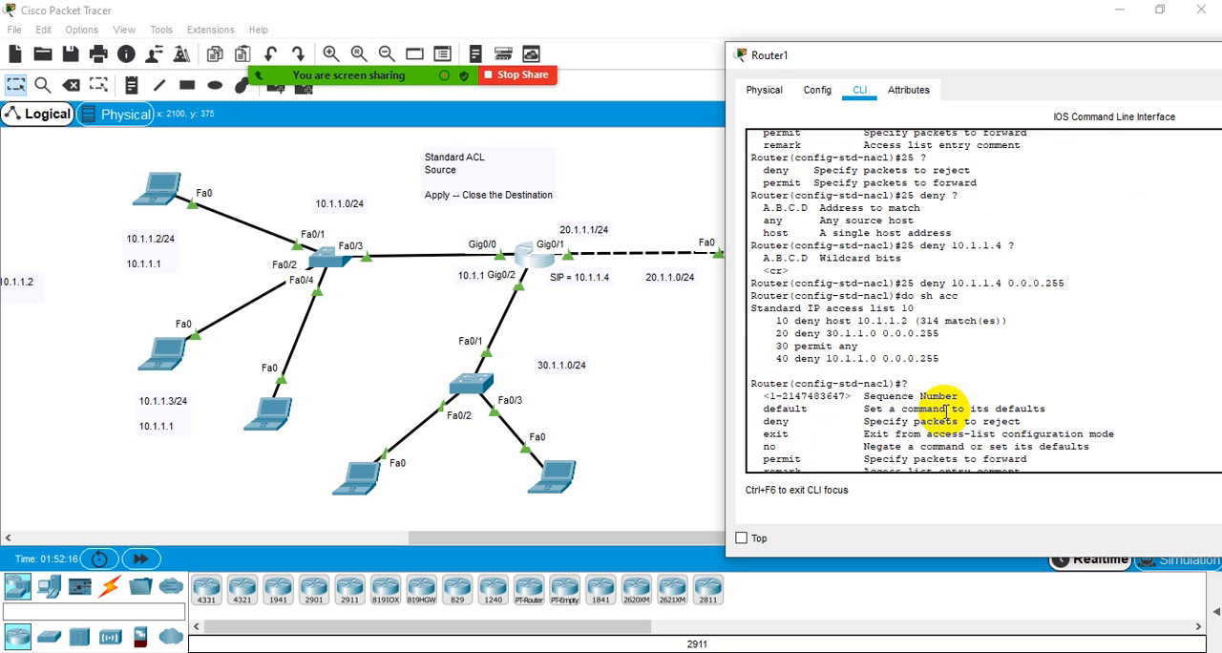
scroll(945, 409, "down", 2)
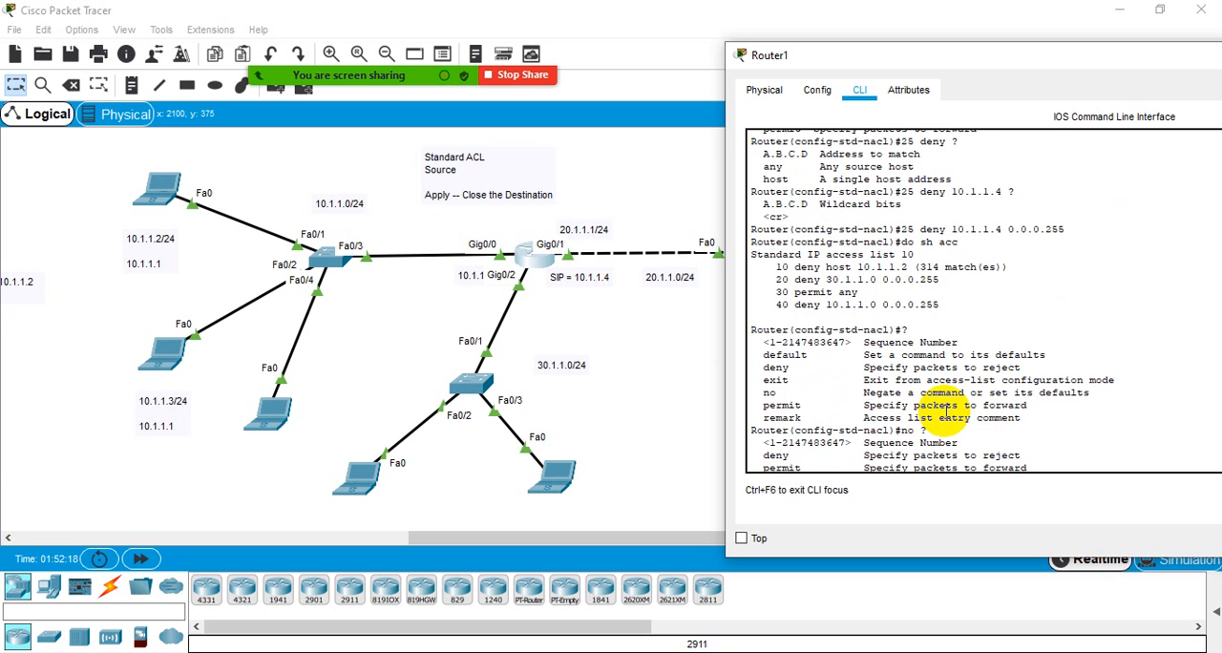
scroll(946, 408, "up", 4)
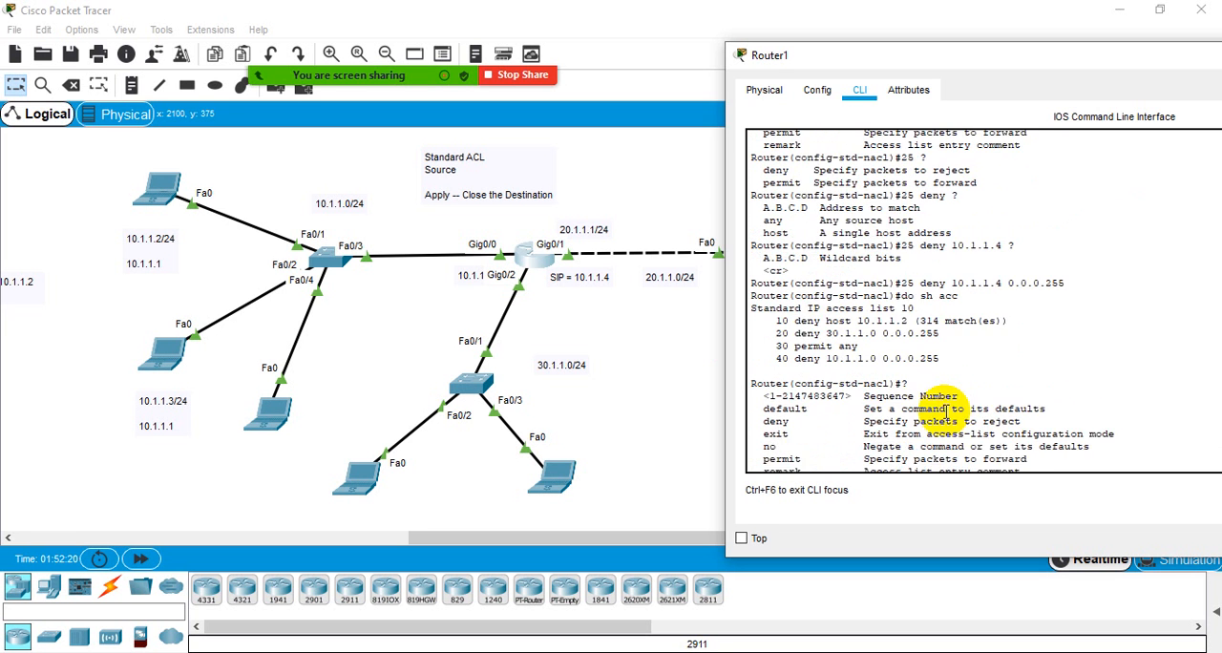
scroll(803, 307, "up", 1)
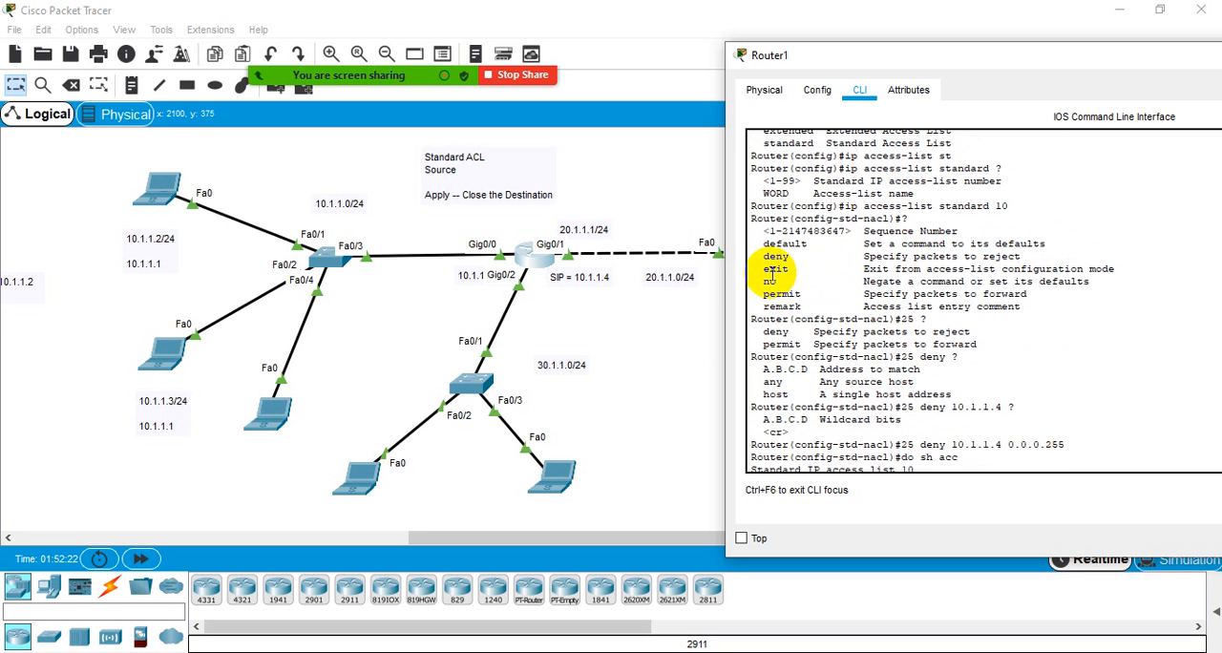
left_click_drag(752, 256, 796, 256)
left_click_drag(756, 294, 1033, 308)
left_click(1033, 307)
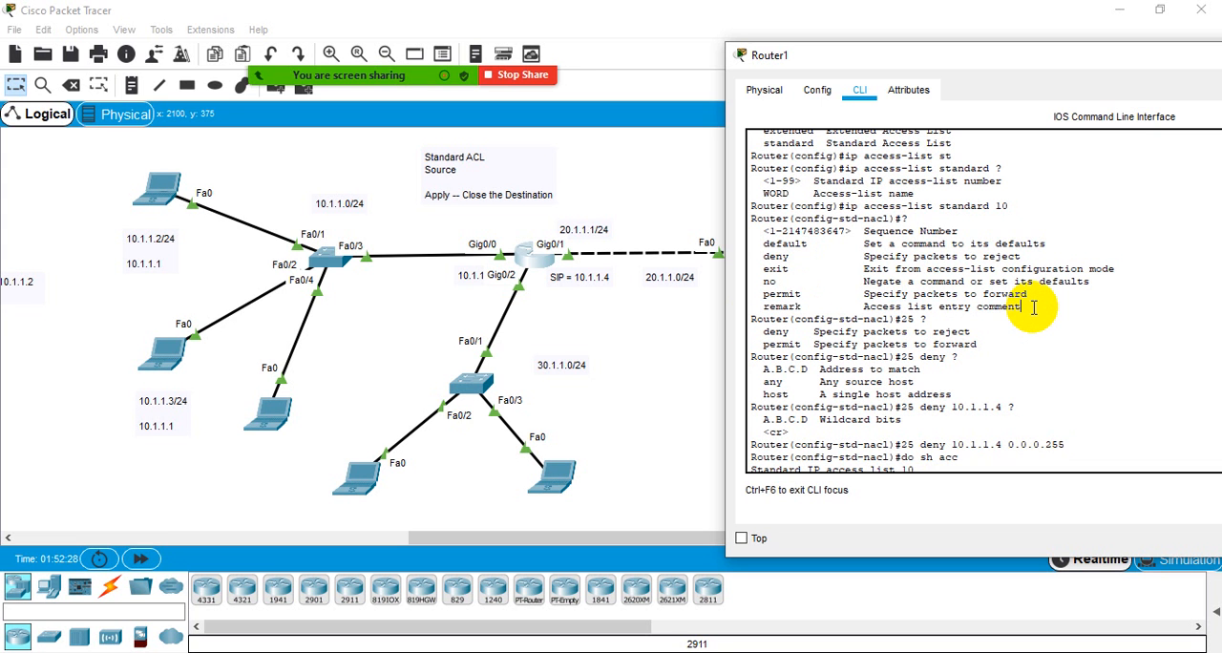
scroll(1033, 307, "down", 10)
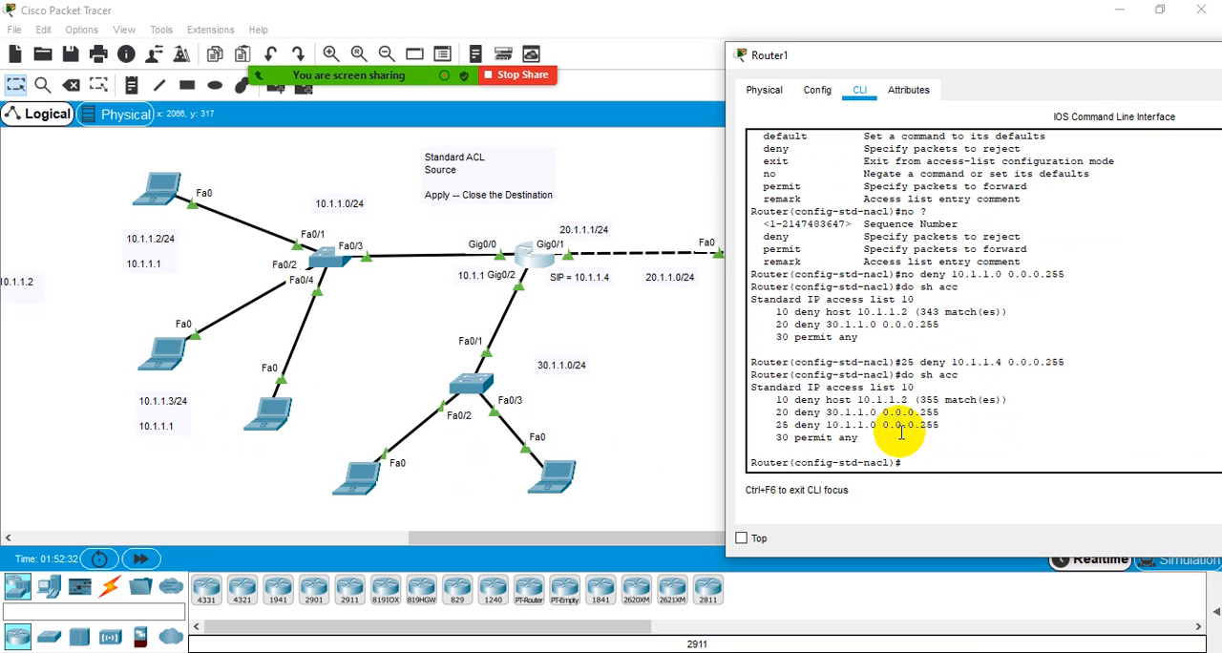
double_click(810, 427)
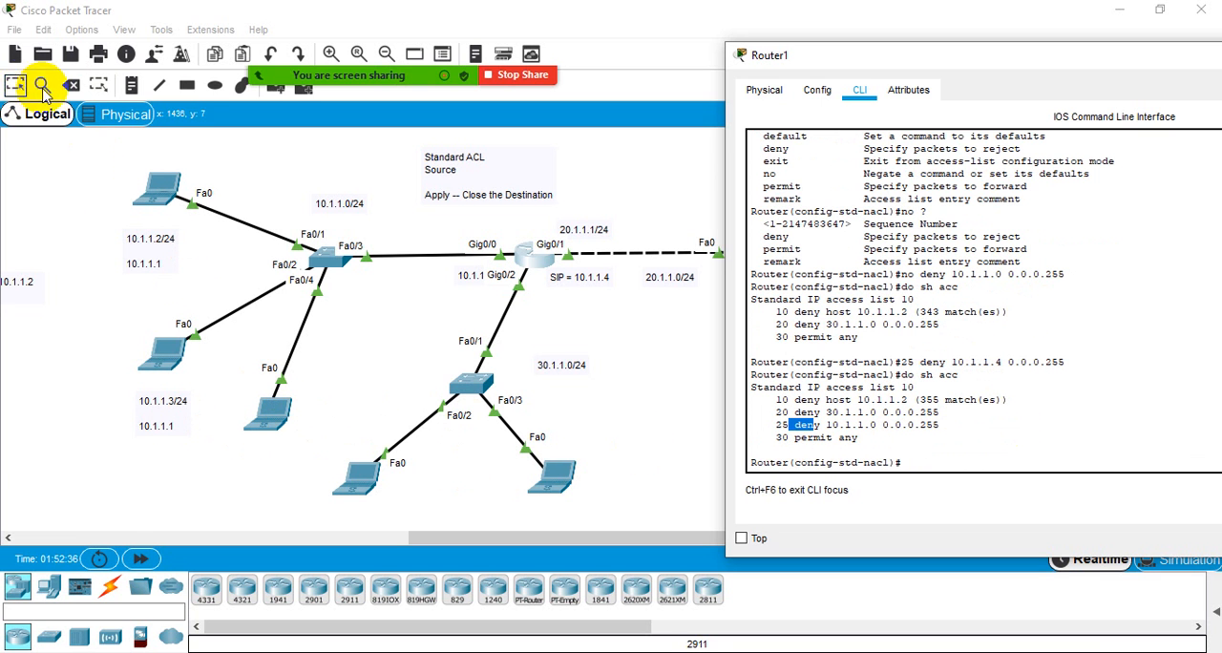
- Add a text note reading 10.1.1.4 beside the laptop connected to the switch's Fa0/4 port
left_click(132, 87)
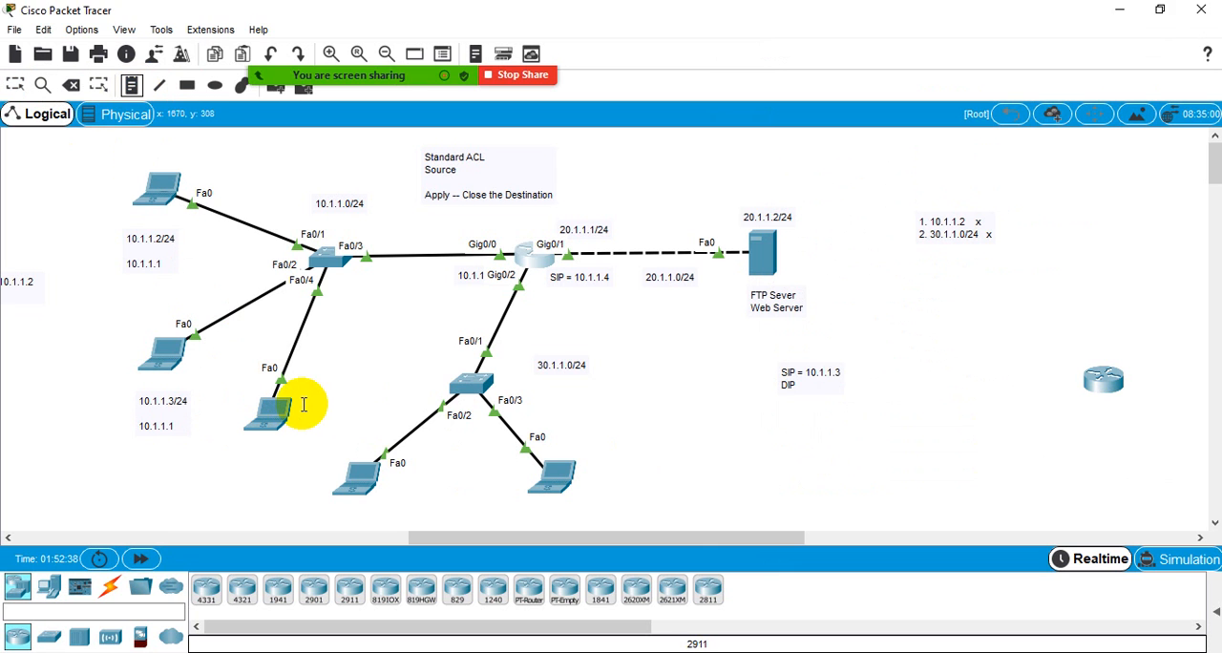
left_click(303, 406)
type("10.1.")
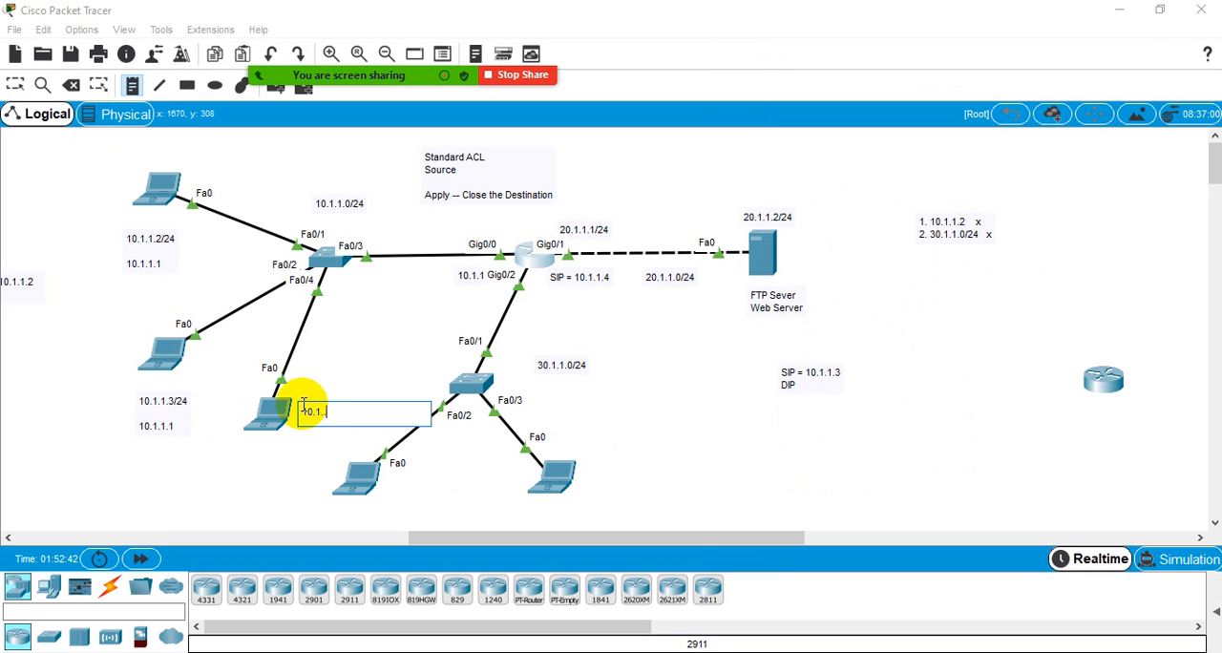
type("1.4")
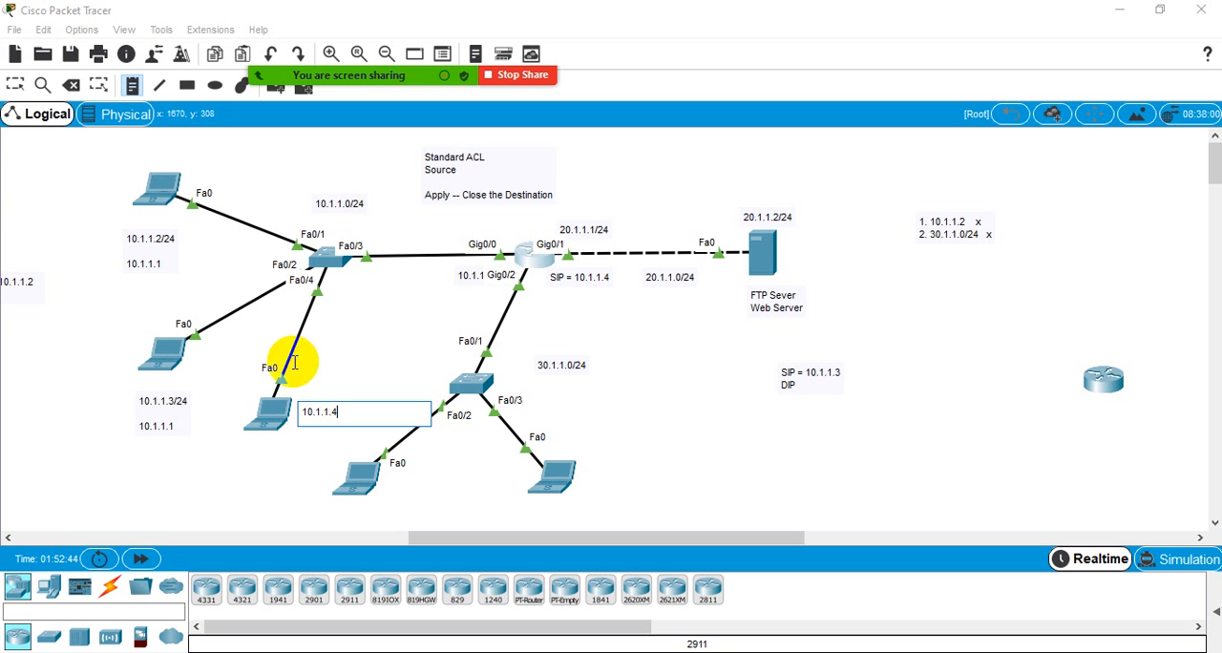
- Move the 10.1.1.4 note to just above the central router and reopen that router's CLI
left_click(14, 84)
left_click_drag(331, 420, 552, 226)
left_click(527, 260)
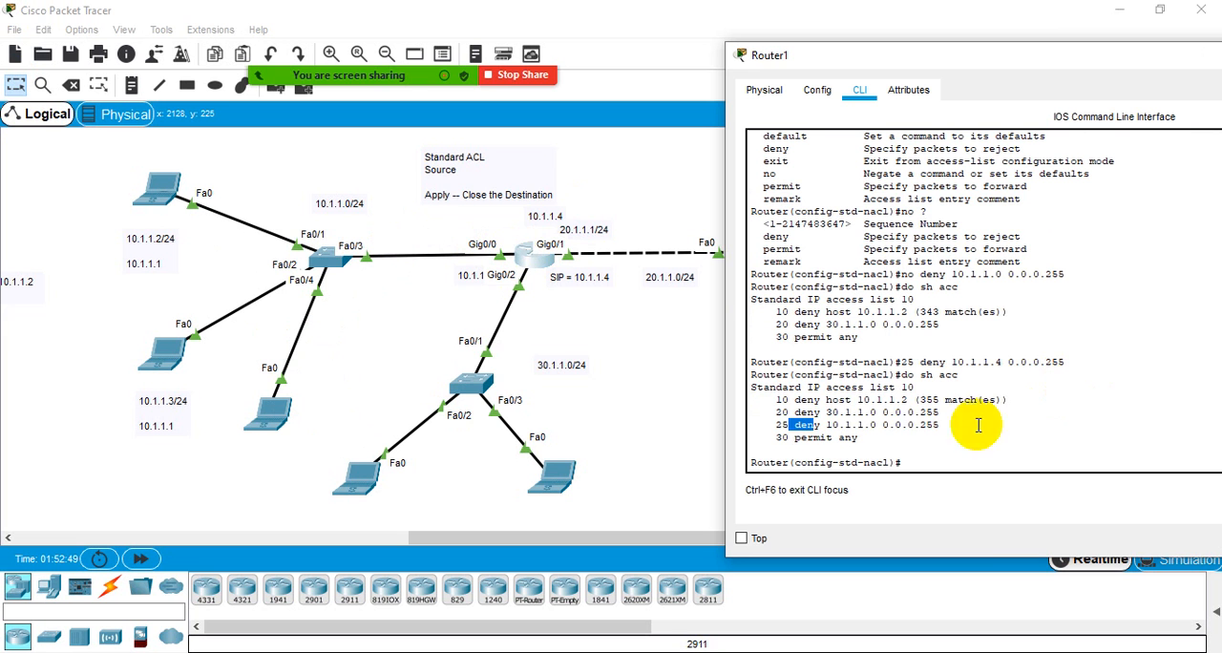
- Compare ACL 10's entries 10, 20 and 25 with the entered command 25 deny 10.1.1.4 0.0.0.255 and its wildcard mask
left_click(919, 434)
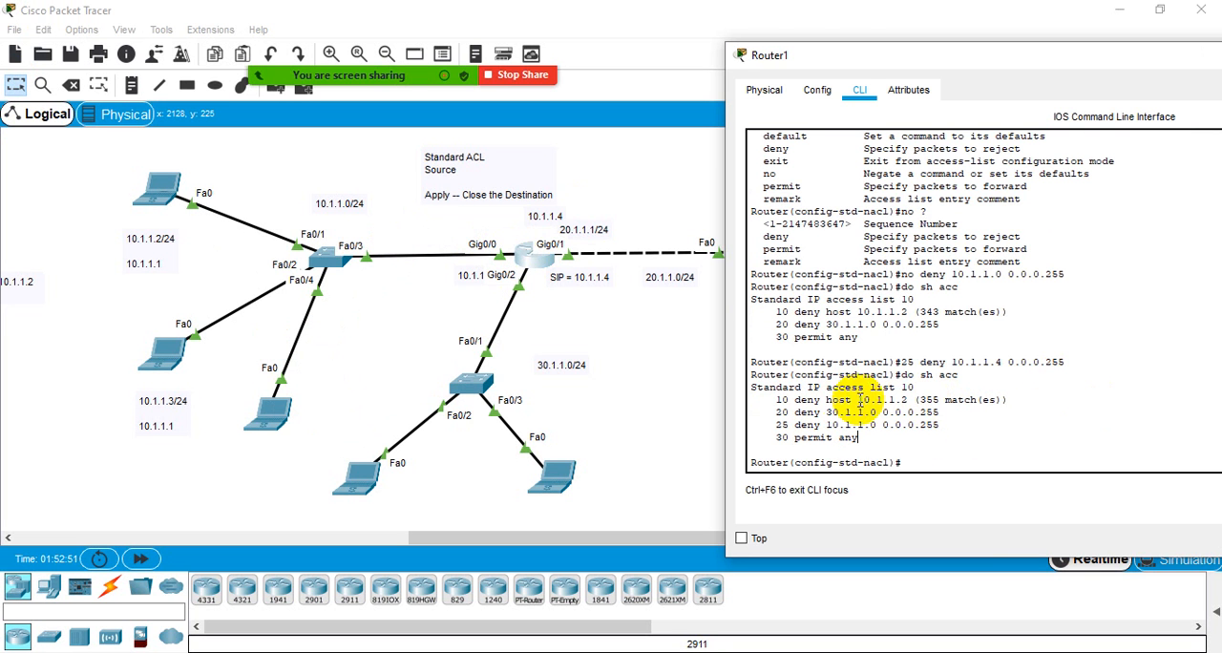
left_click_drag(844, 400, 921, 401)
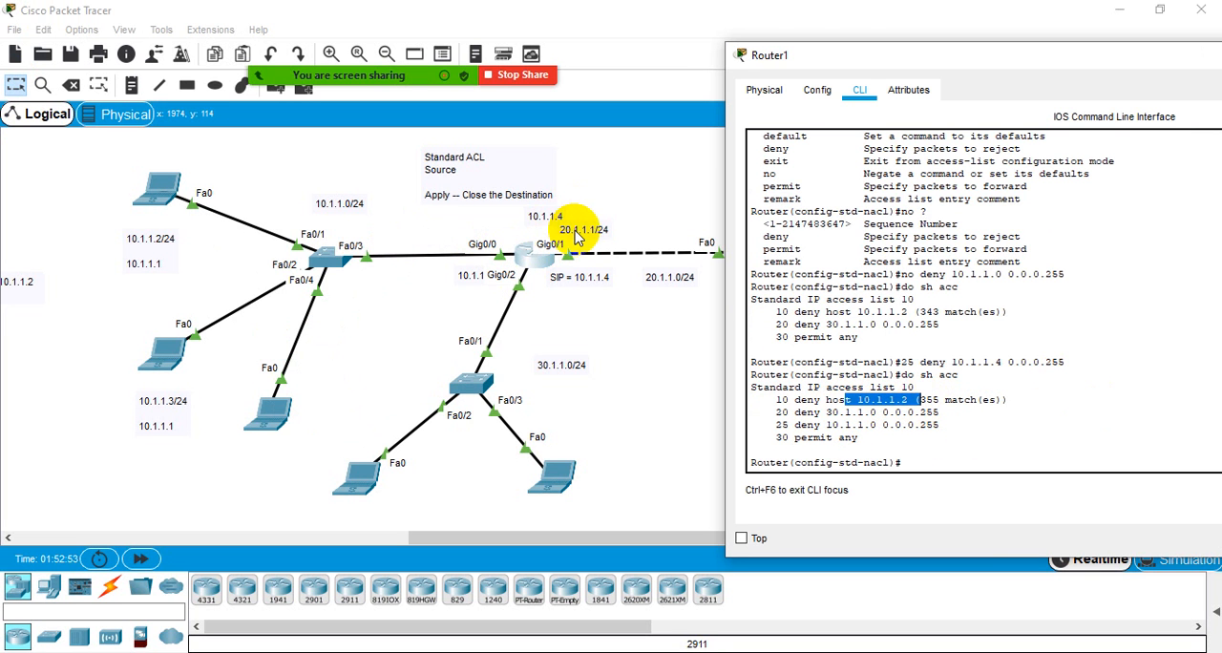
left_click(845, 414)
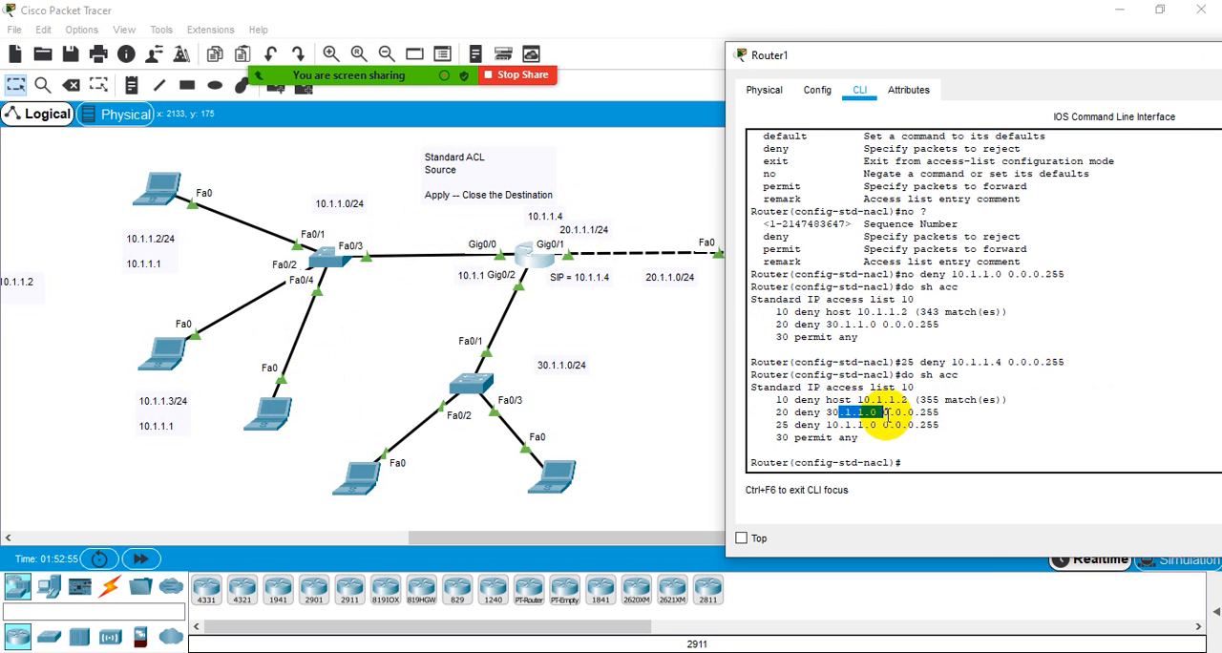
left_click_drag(863, 414, 883, 428)
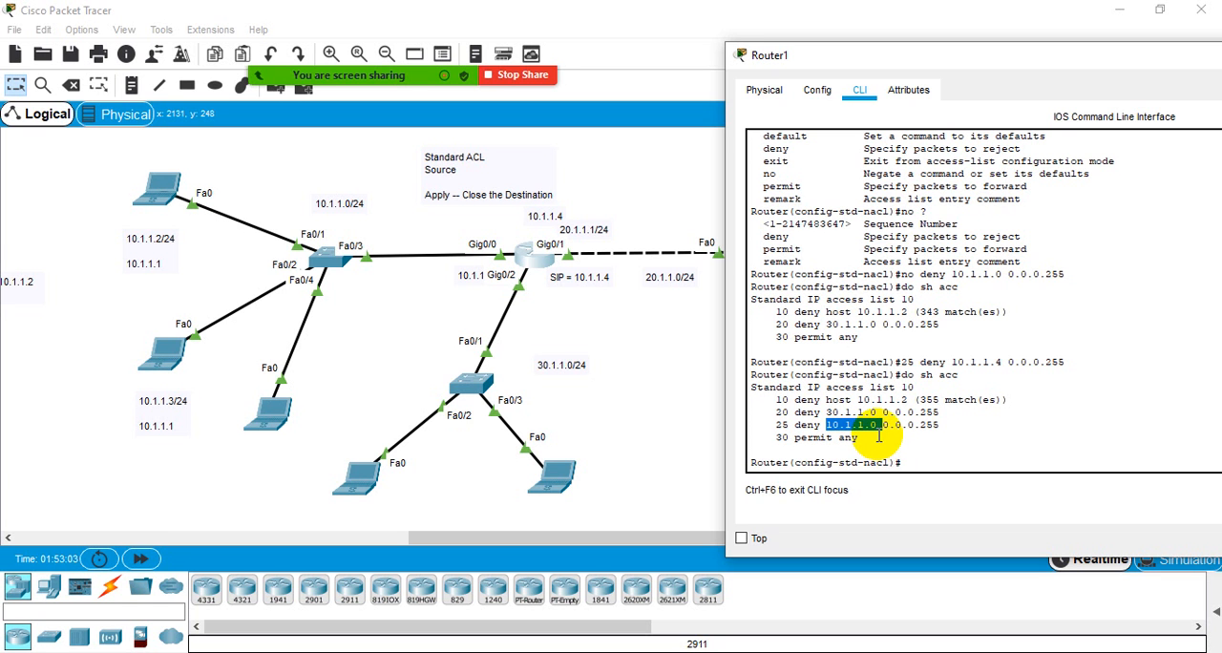
left_click(877, 432)
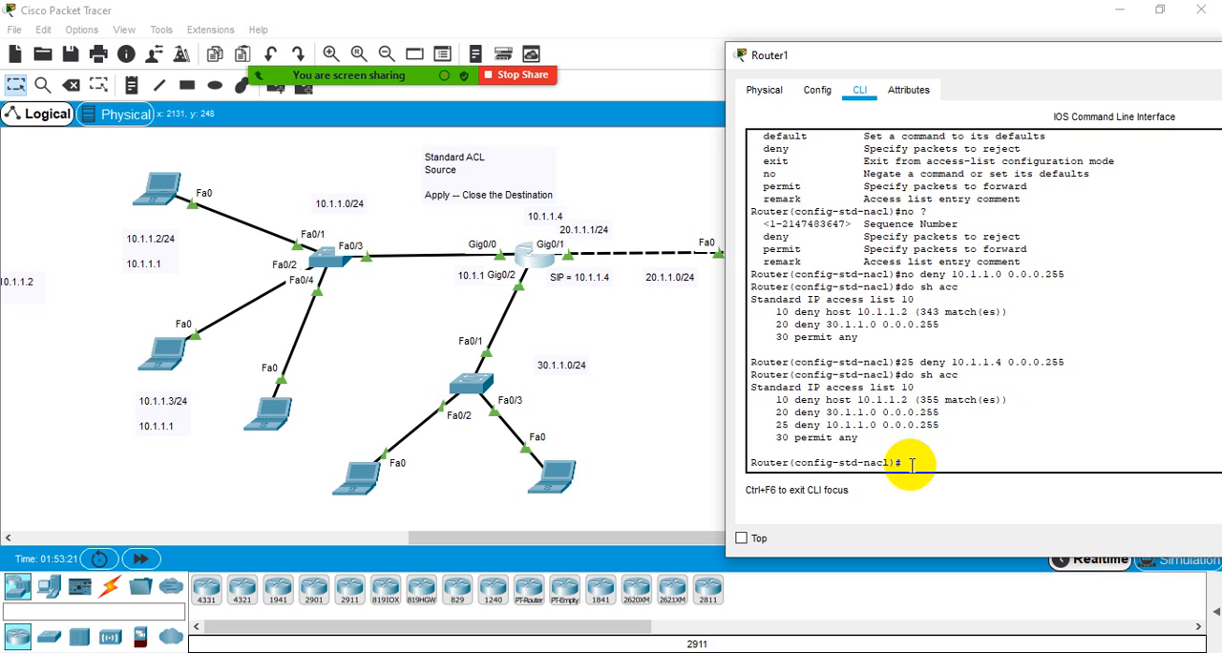
left_click_drag(914, 362, 1072, 355)
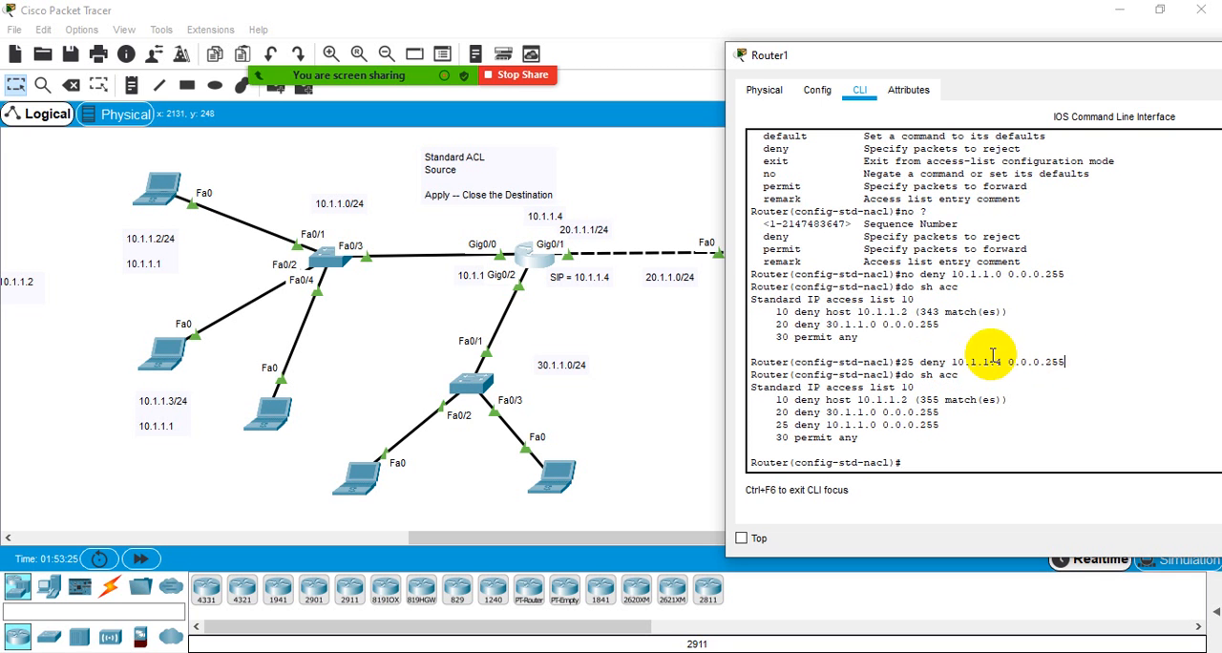
left_click_drag(952, 363, 1005, 369)
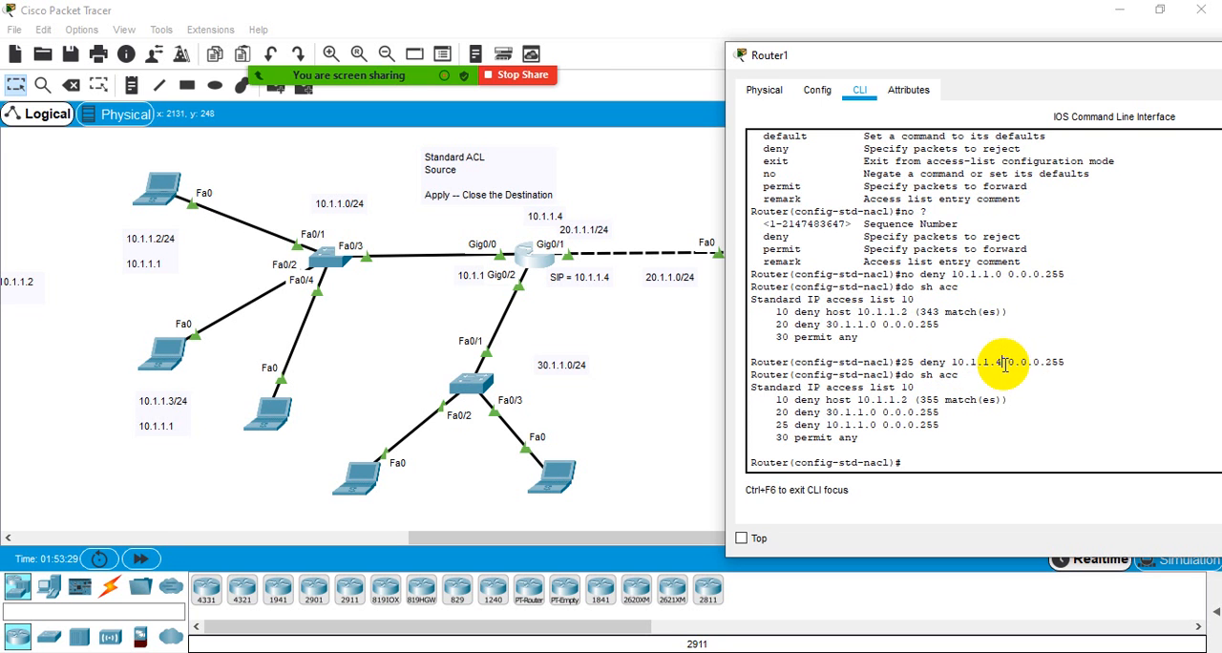
left_click_drag(954, 362, 1007, 362)
left_click(1008, 362)
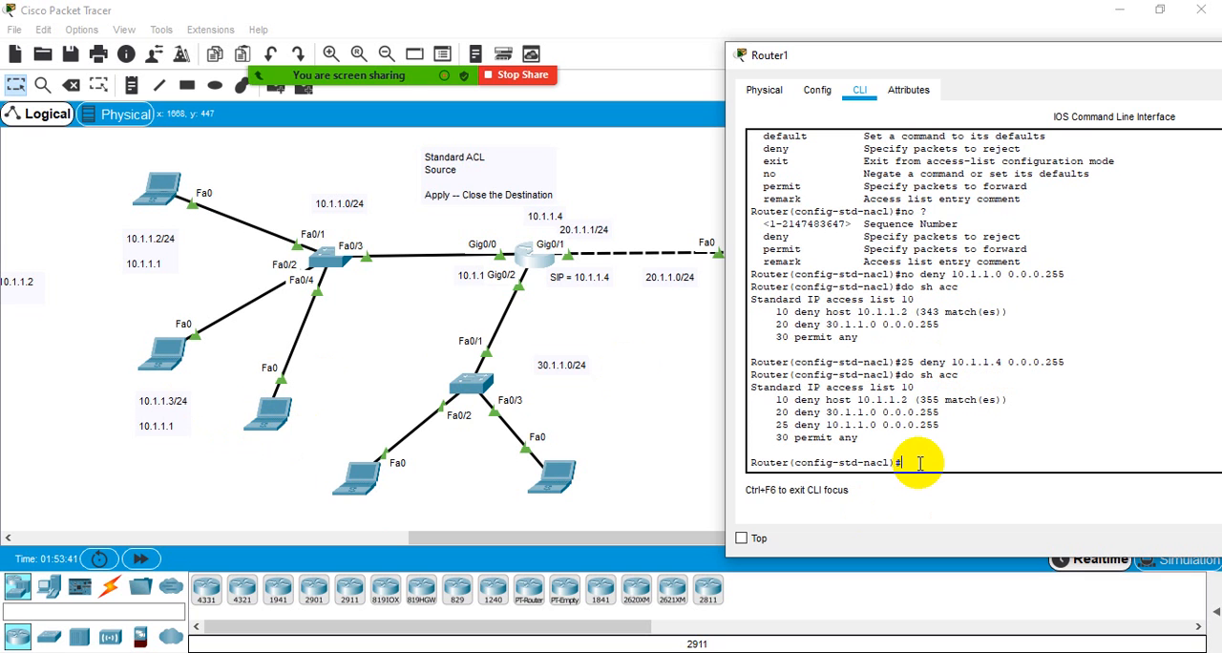
- Remove the deny 10.1.1.0 0.0.0.255 entry from ACL 10 and display the access list again with do sh acc
type("no")
left_click_drag(793, 425, 940, 427)
right_click(941, 427)
left_click(960, 439)
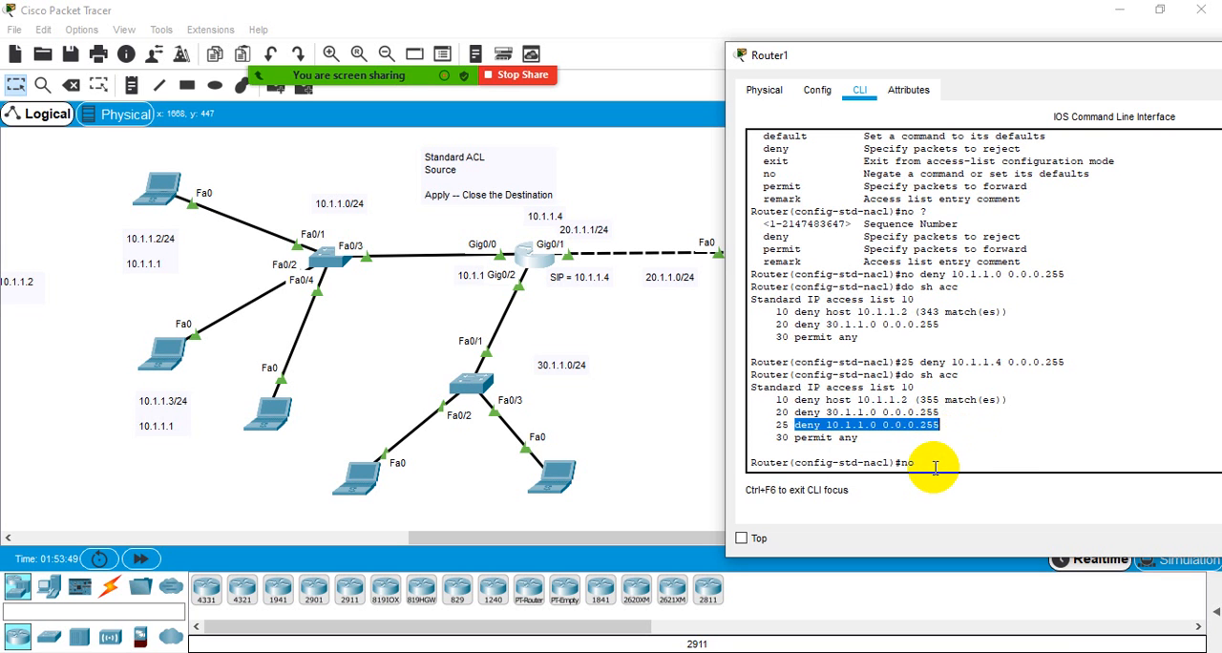
left_click(935, 467)
right_click(936, 462)
left_click(961, 494)
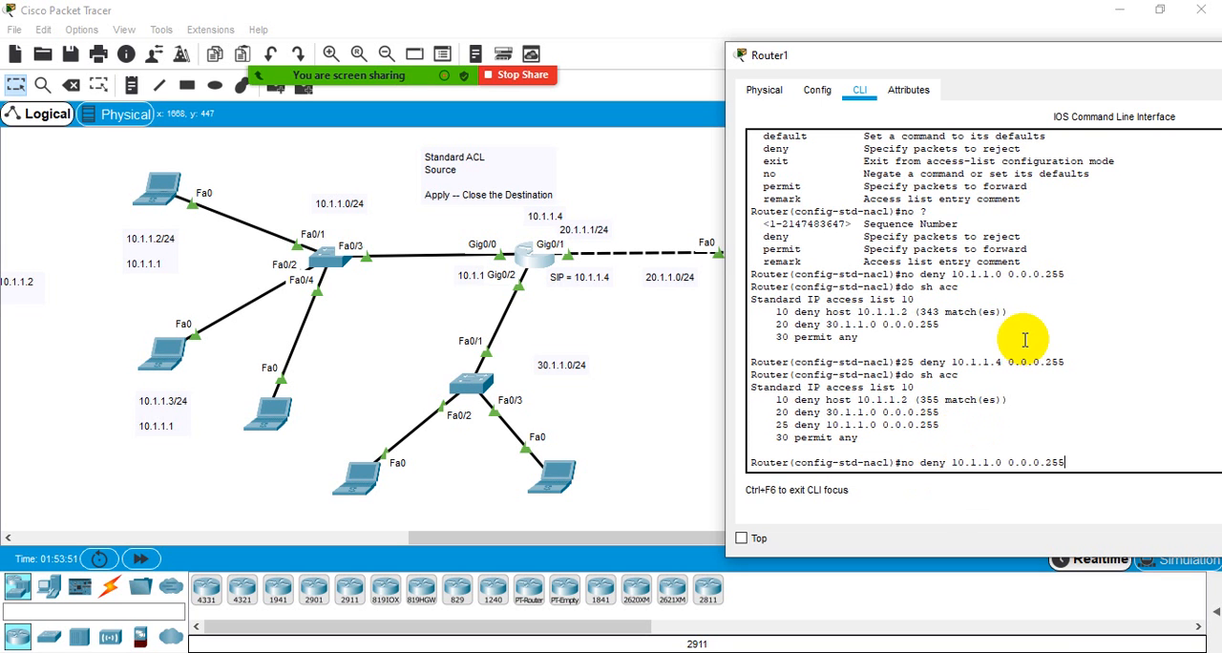
key("Return")
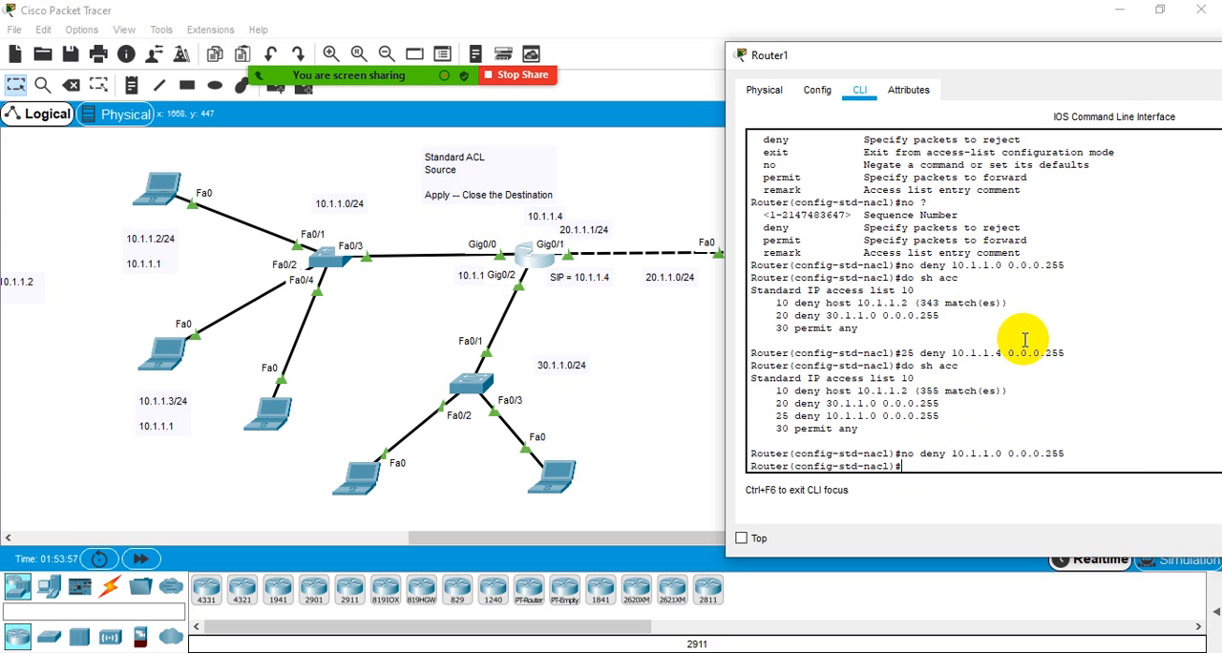
key("Up")
key("Up")
key("Return")
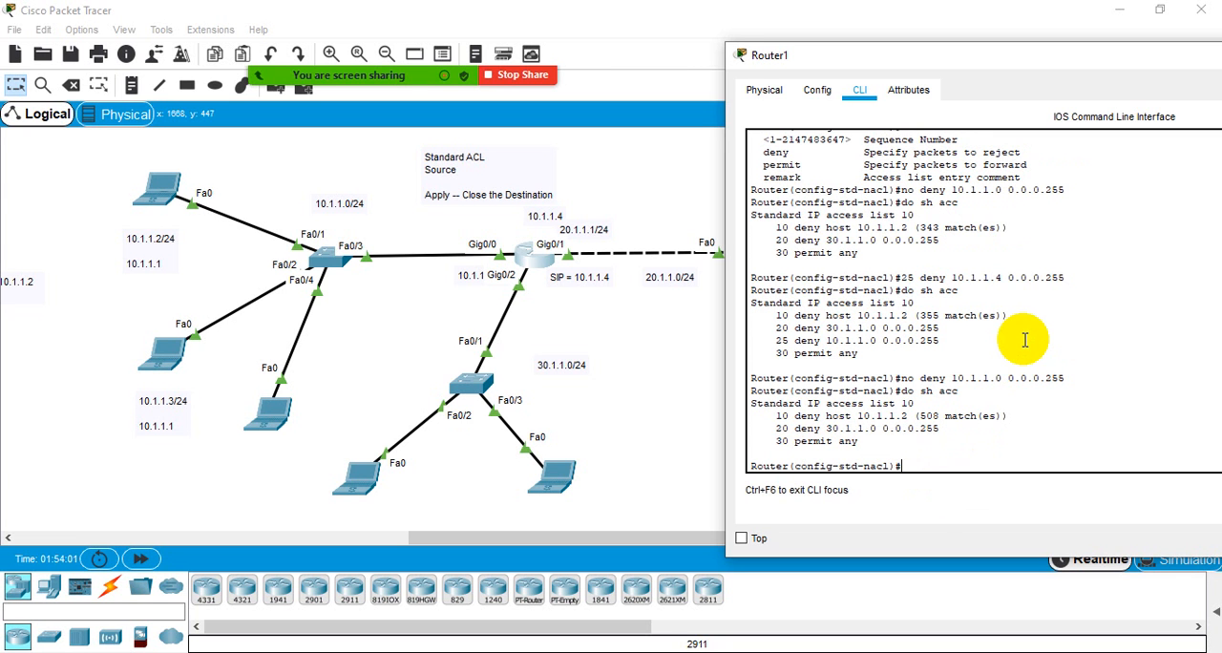
- Begin a sequence 25 entry as deny host, consulting the command help after the sequence number and after deny
key("Up")
key("Up")
key("Down")
key("Up")
key("Down")
key("Down")
type("25")
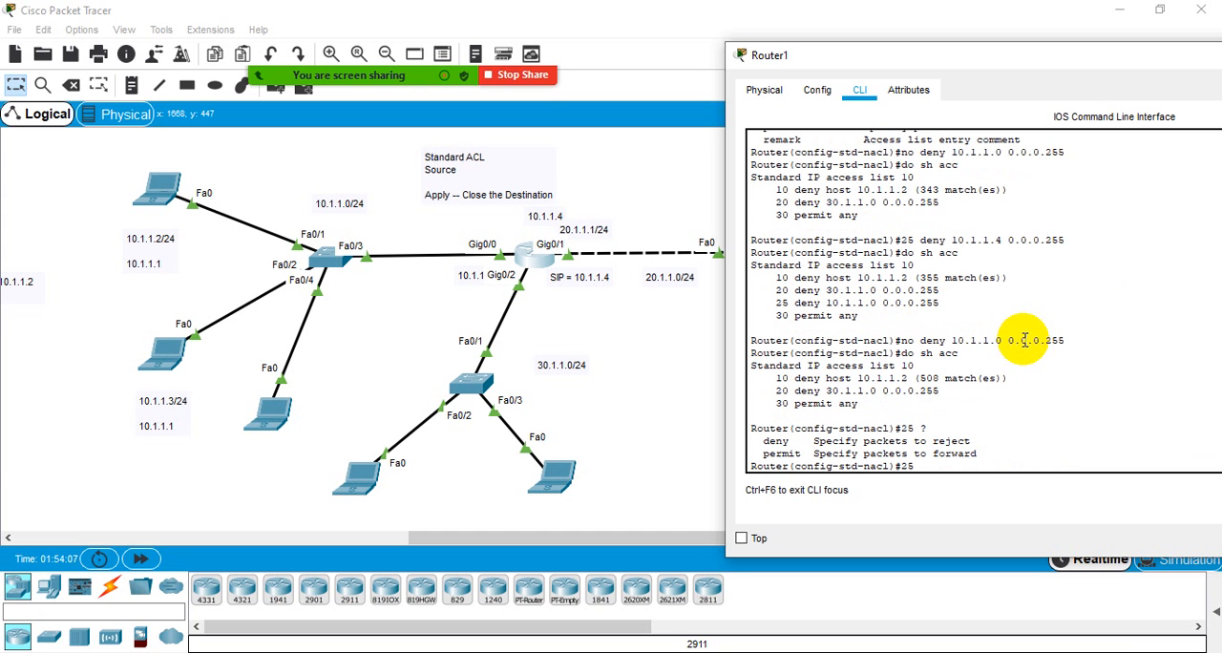
type(" ?de")
key("Tab")
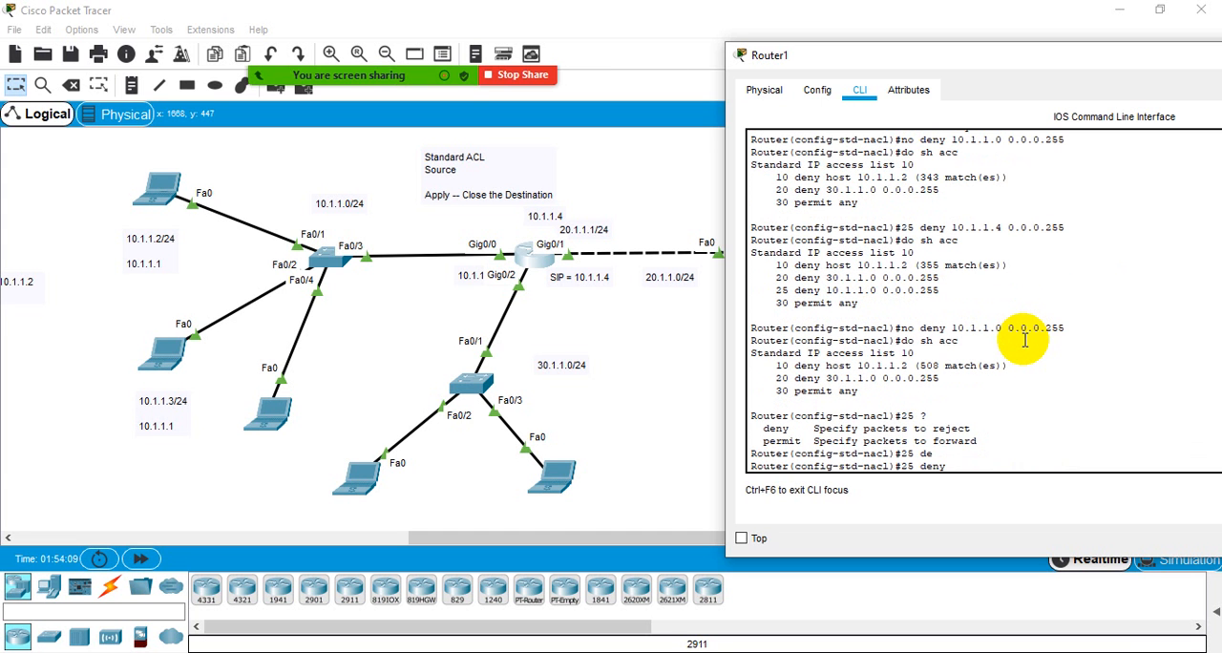
type("?")
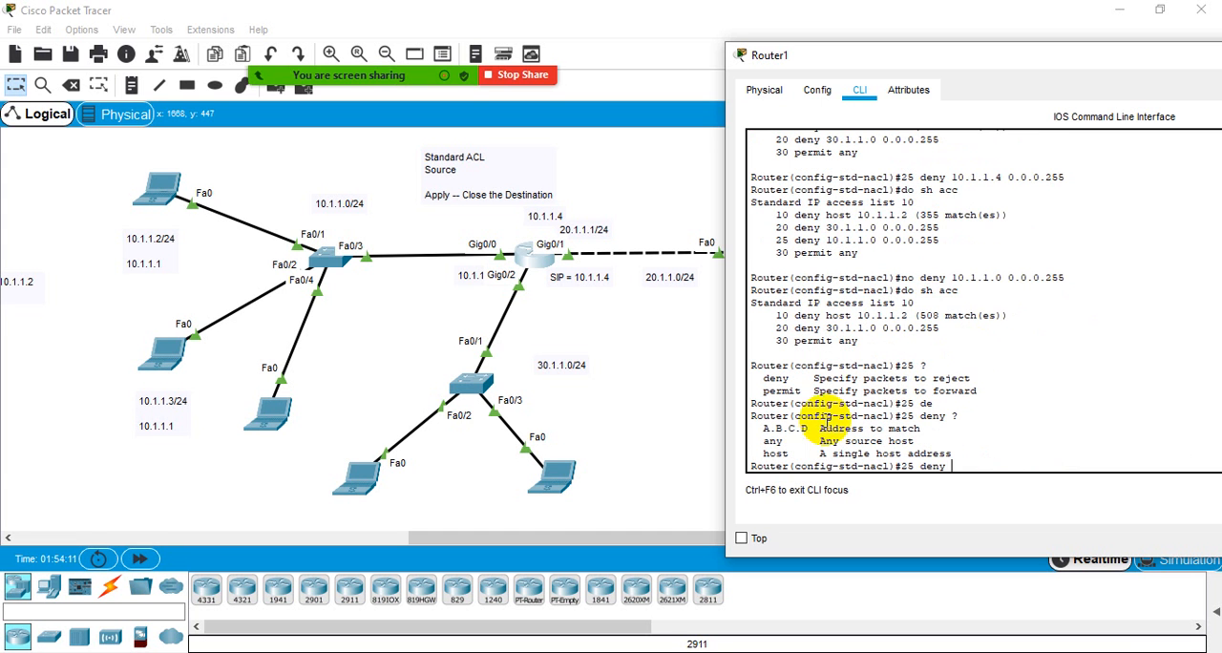
type("host")
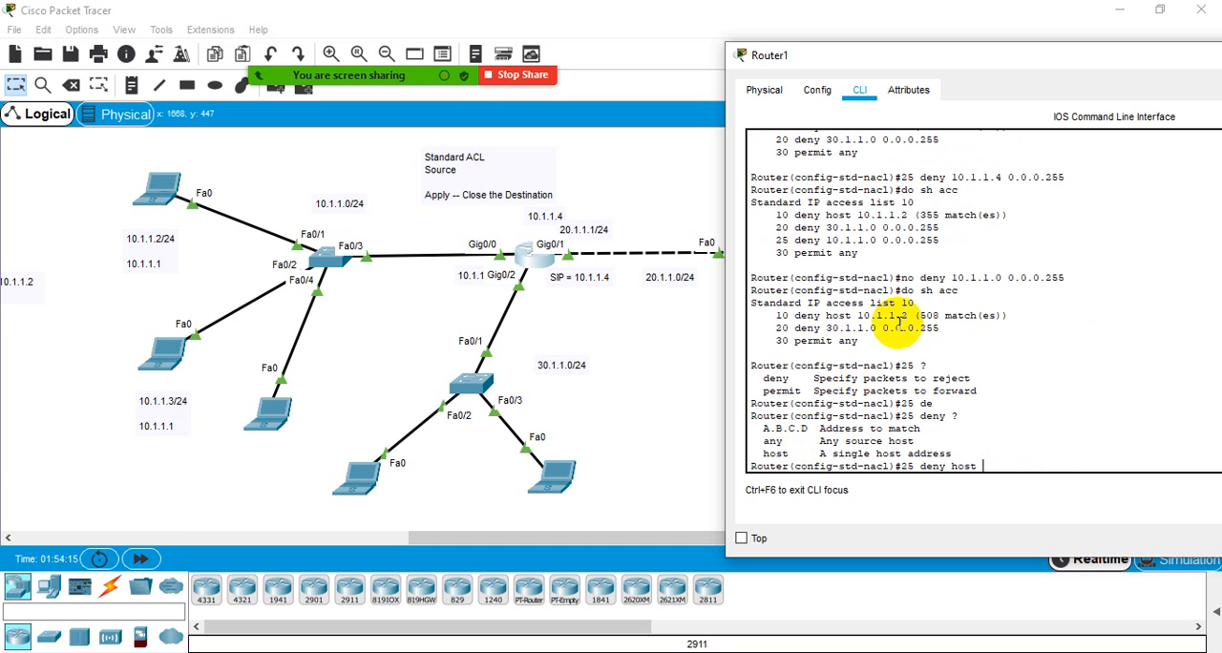
- Complete the sequence 25 deny host entry with address 10.1.1.4 and display the access list with do sh acc
left_click_drag(837, 430, 846, 429)
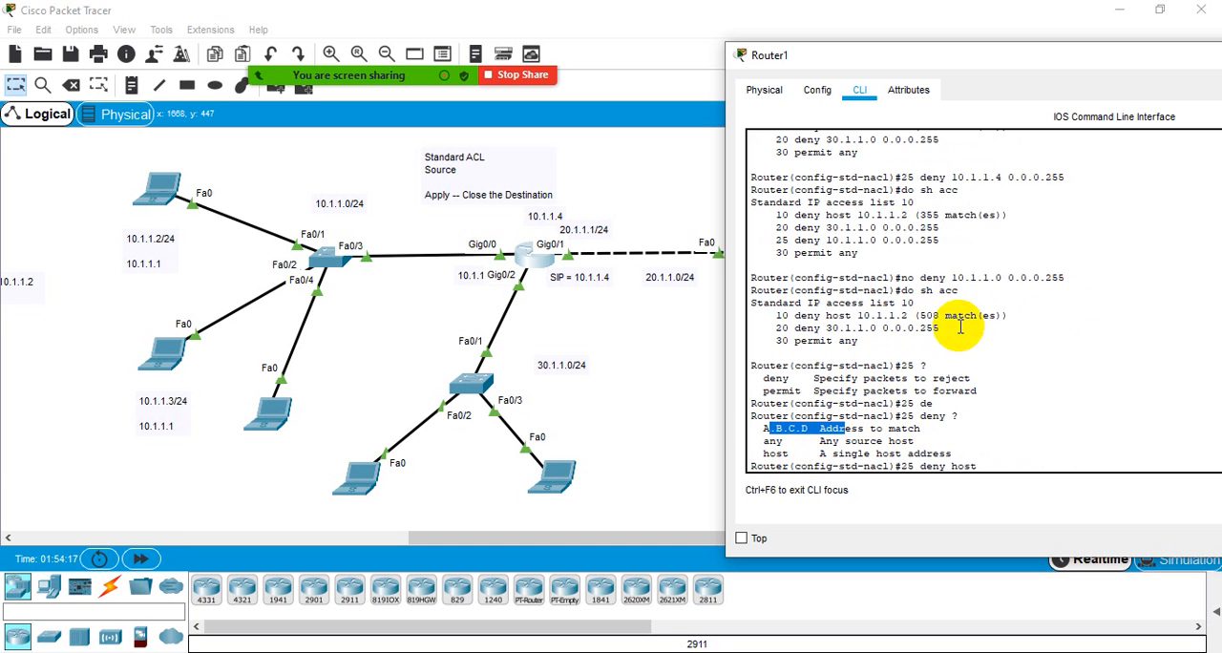
left_click_drag(827, 240, 876, 241)
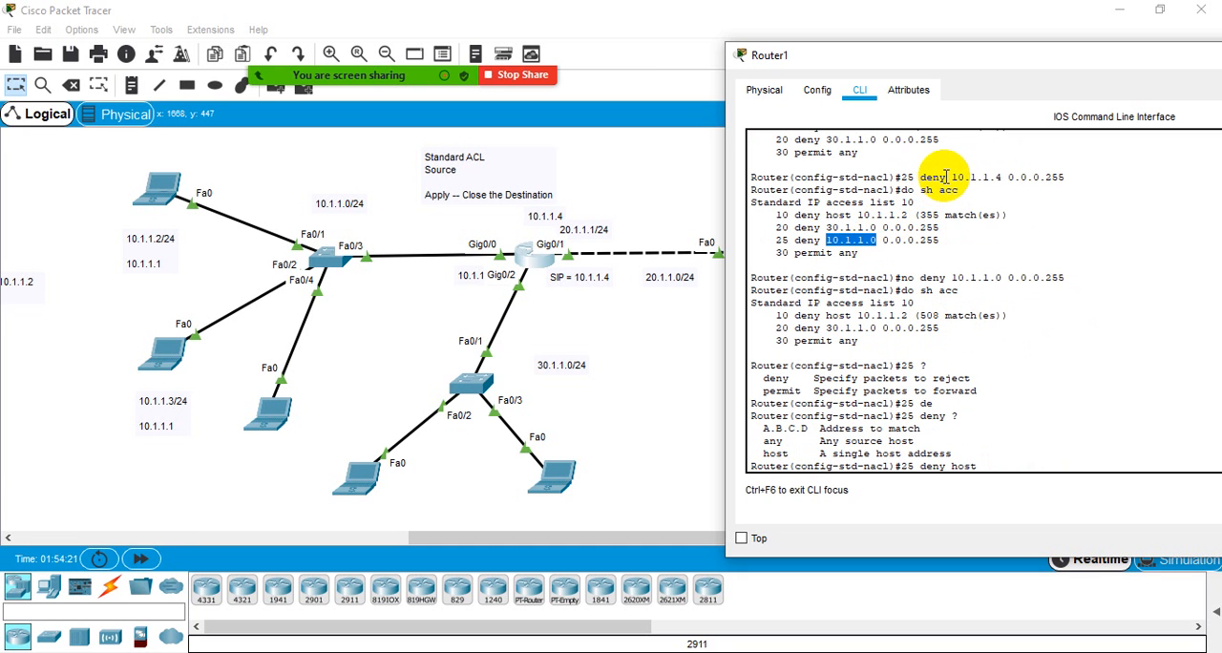
left_click_drag(952, 178, 1002, 178)
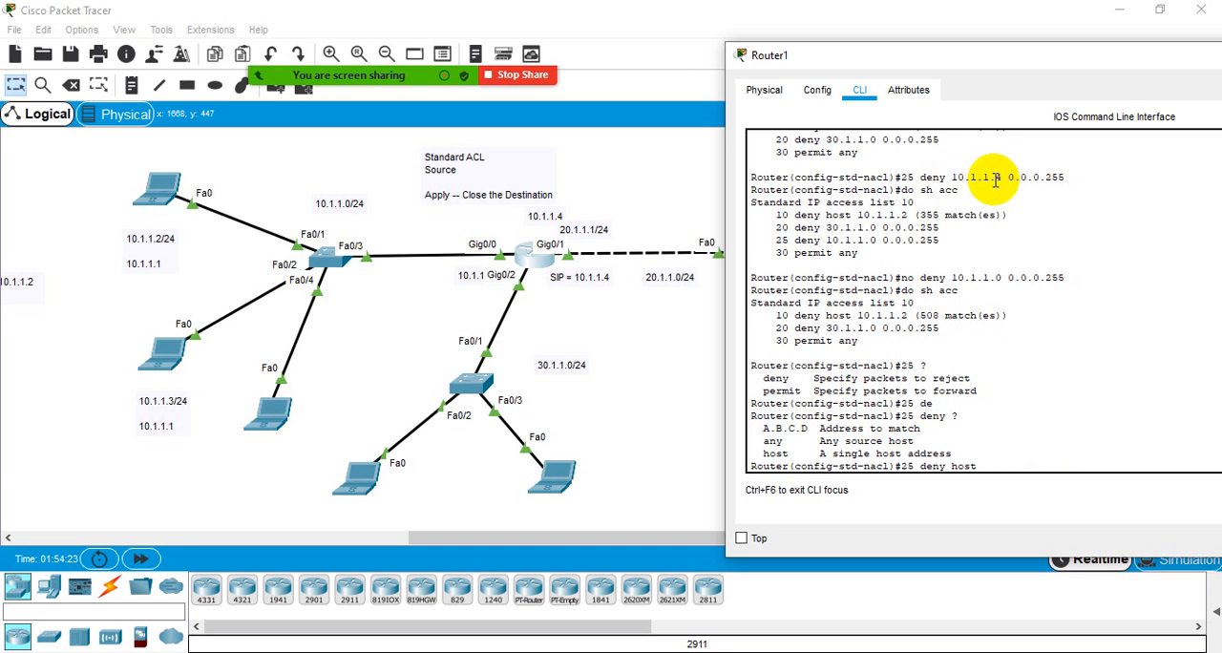
left_click_drag(827, 240, 872, 240)
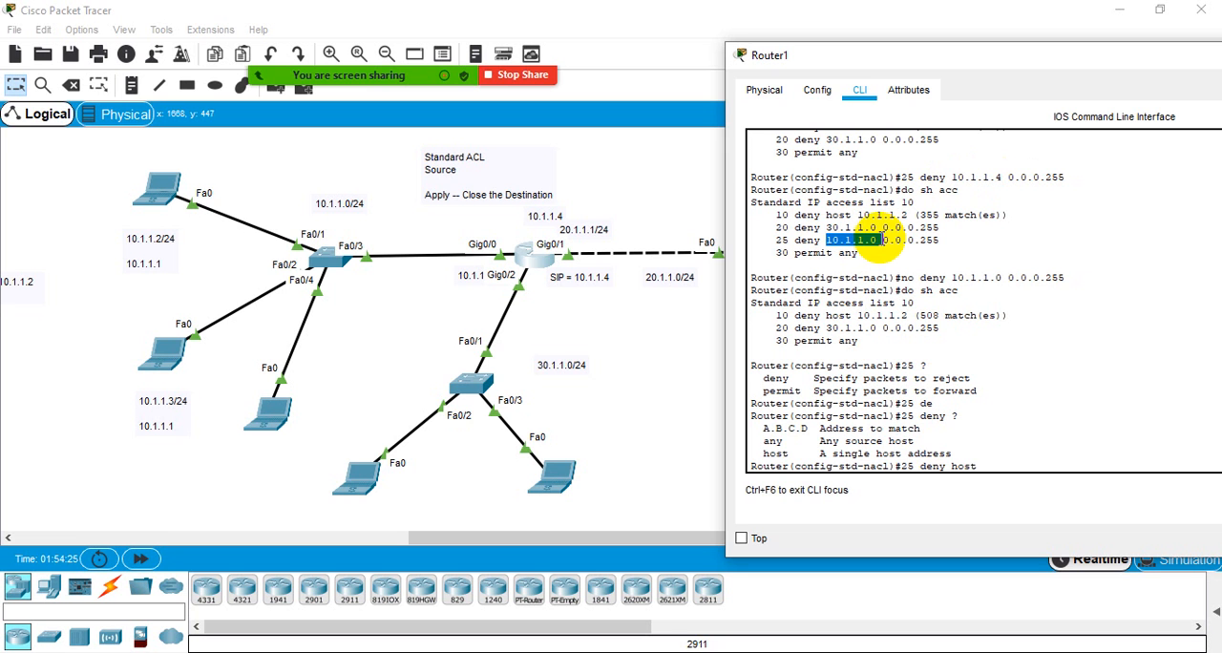
left_click(887, 251)
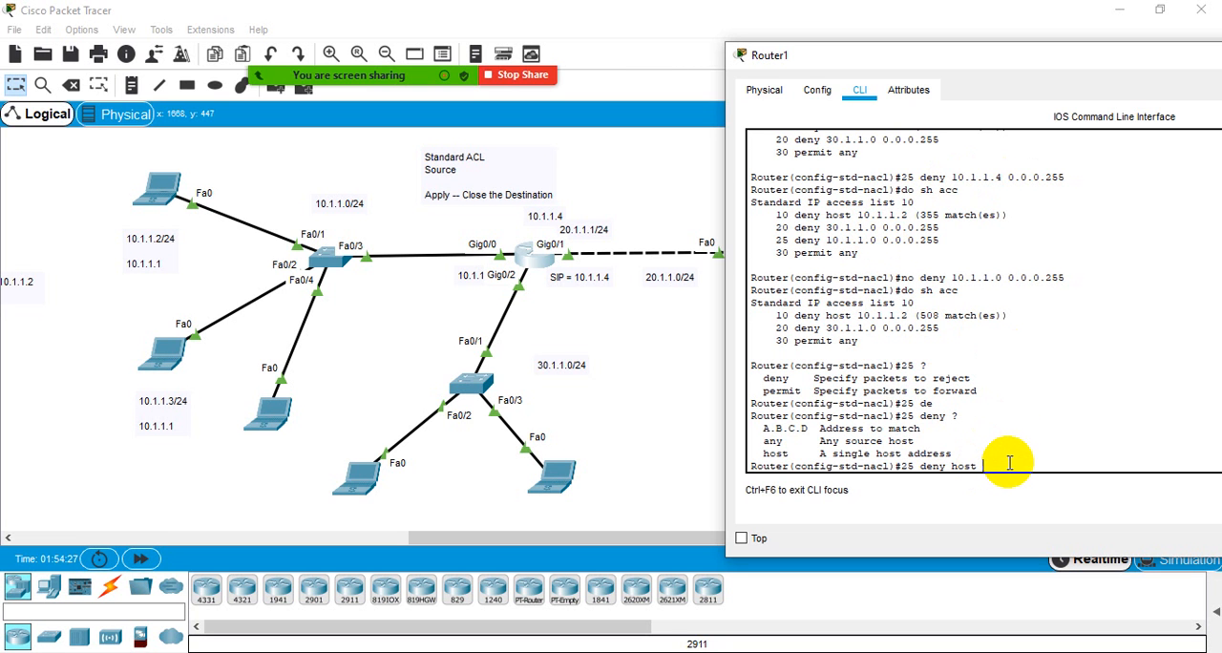
type("10.1.1.4")
key("Return")
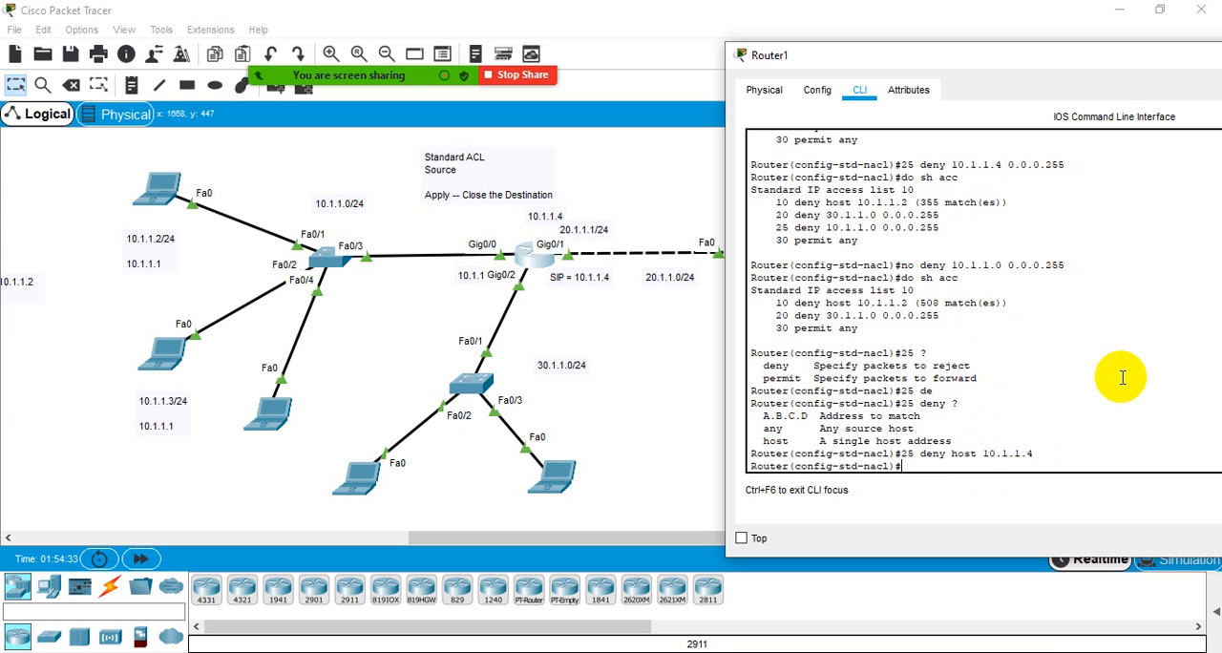
type("do sh acc")
key("Return")
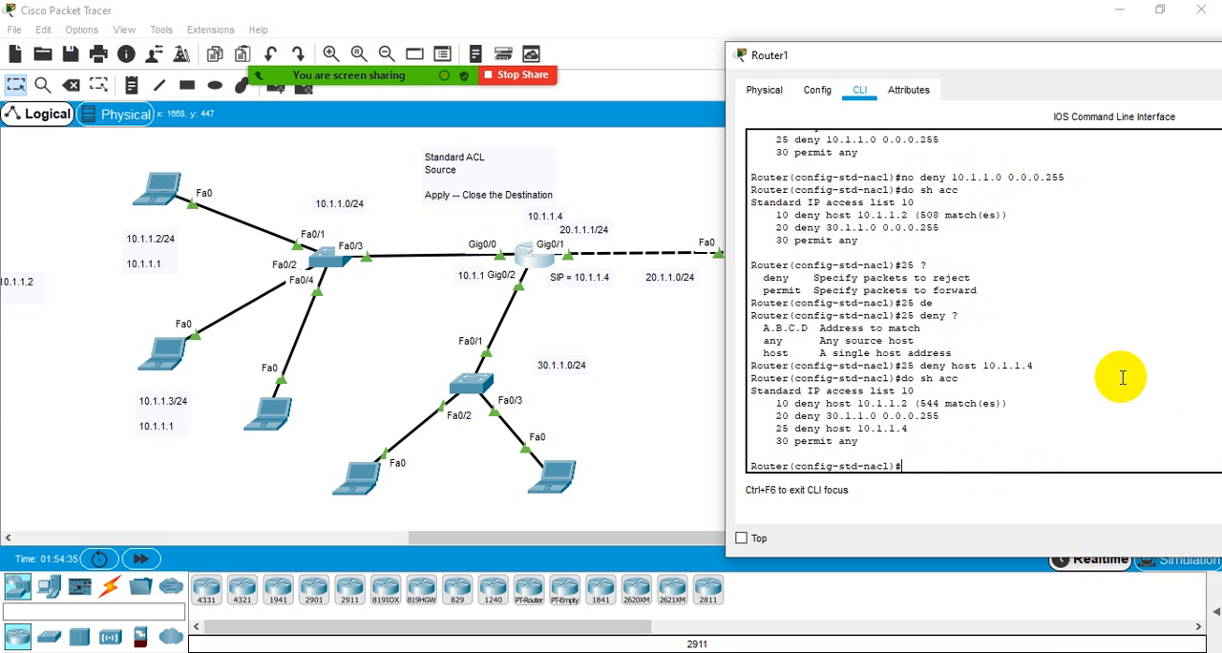
- Examine the order of ACL 10's entries 10, 20, 25 and 30 to trace how a packet from 10.1.1.4 is matched
left_click_drag(908, 429, 781, 430)
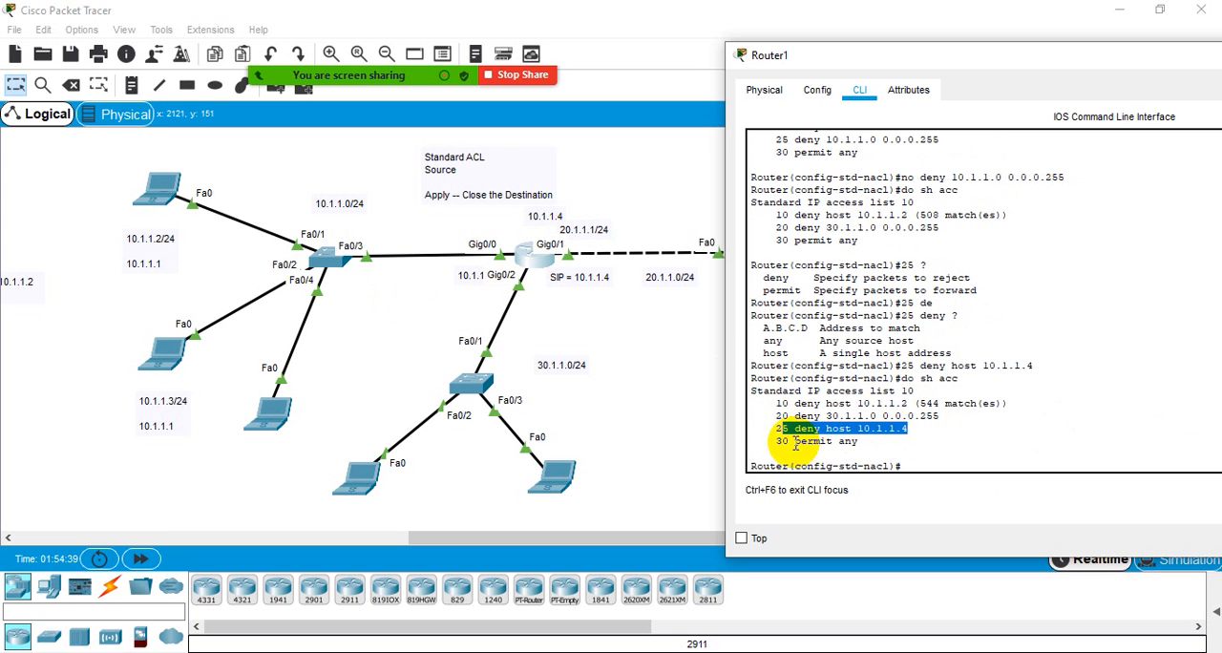
left_click(778, 432)
left_click_drag(941, 417, 807, 404)
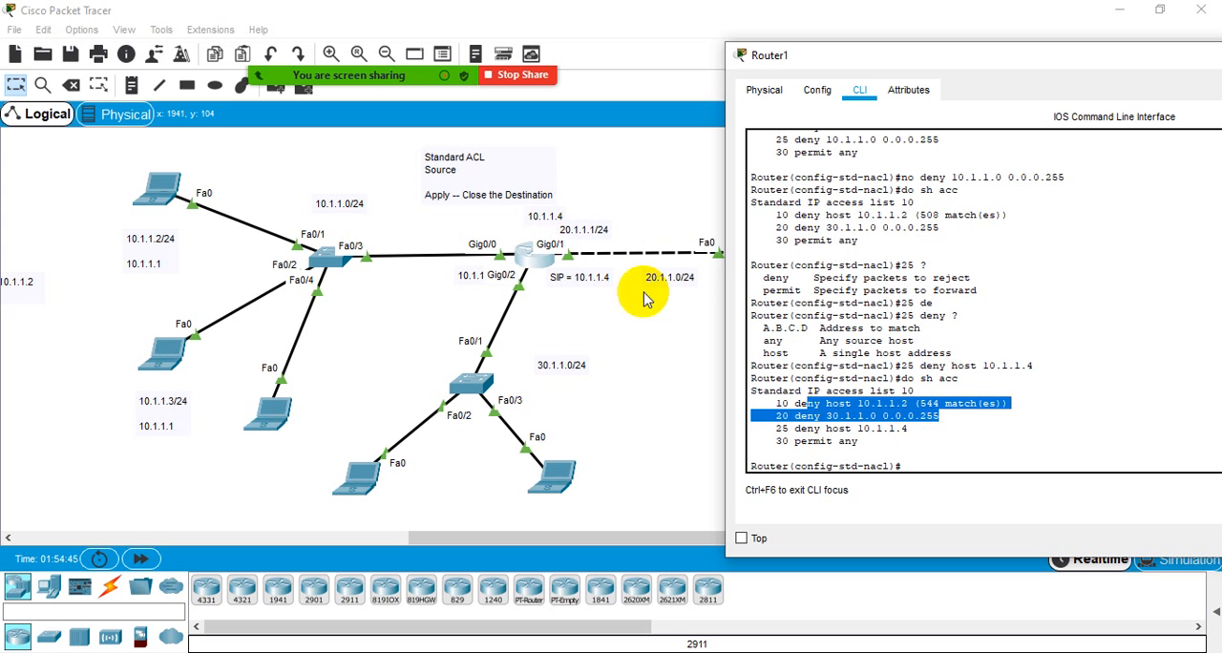
left_click_drag(910, 428, 795, 429)
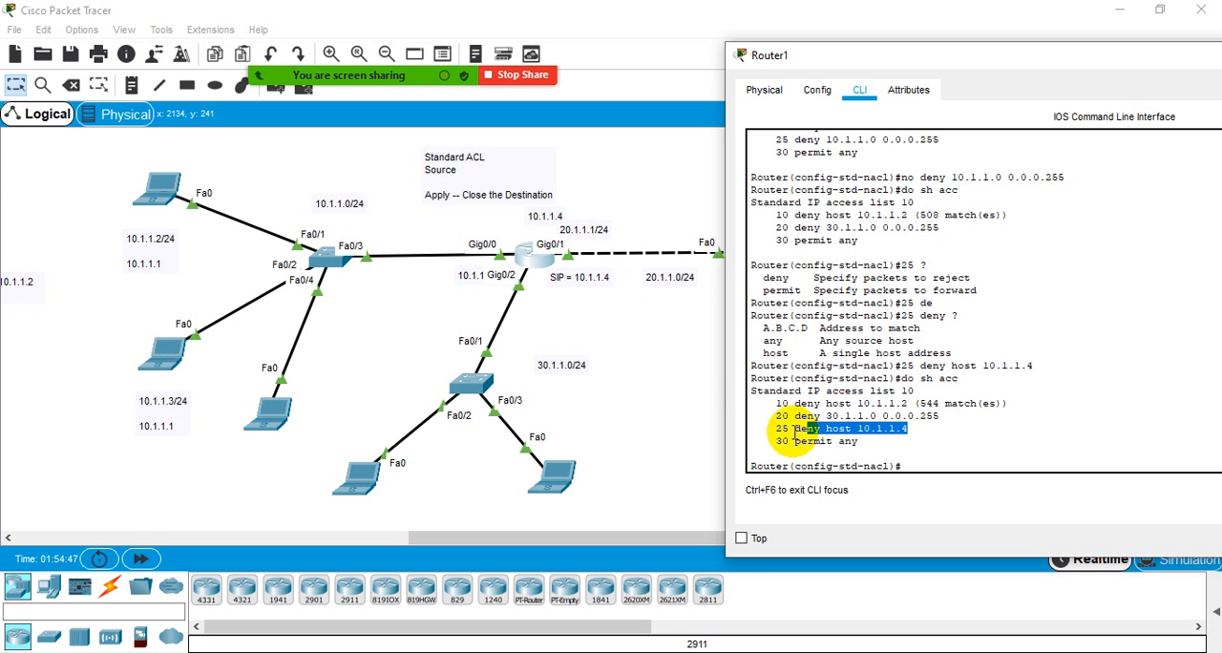
left_click(795, 430)
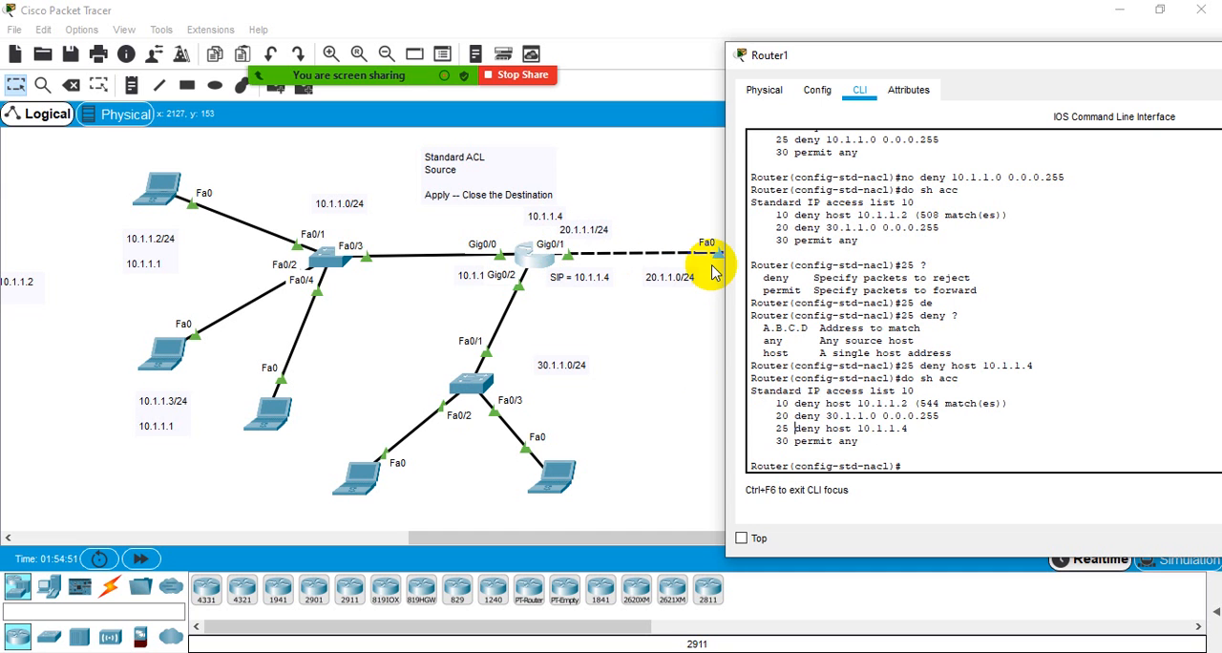
left_click_drag(857, 442, 772, 440)
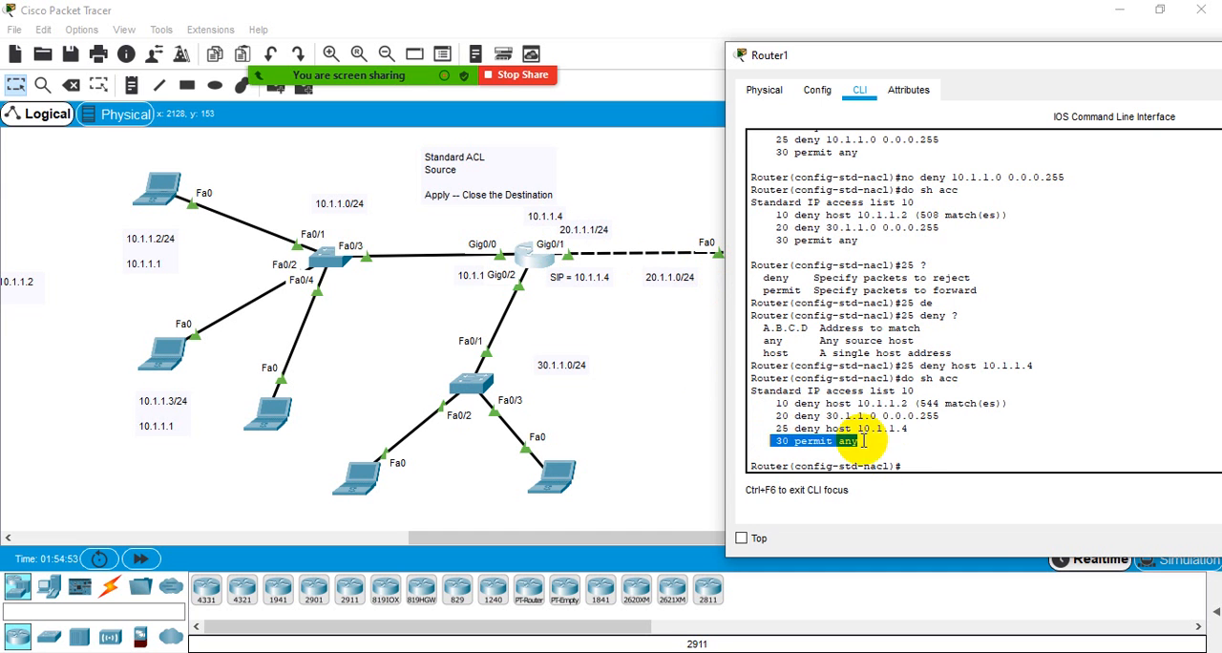
left_click(926, 436)
left_click_drag(940, 418, 769, 405)
- Ping 20.1.1.2 from the command prompt of the laptop on the switch's Fa0/4 port, and close the laptop's window
left_click(251, 416)
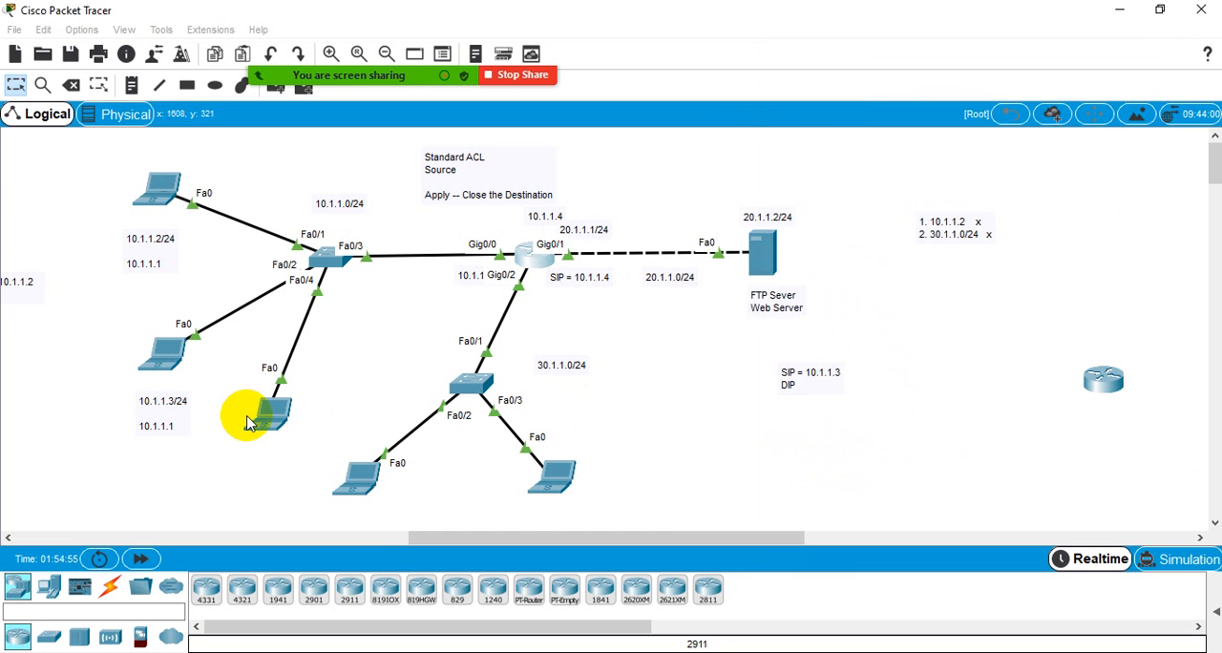
left_click(814, 149)
left_click(747, 195)
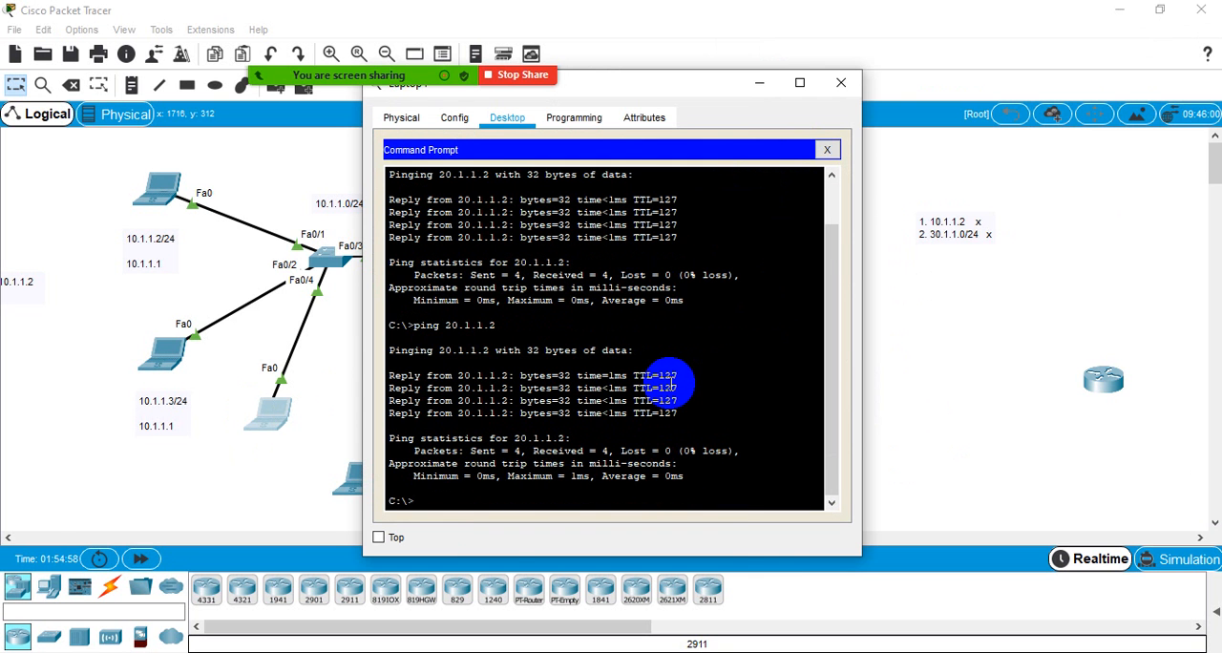
key("Up")
key("Return")
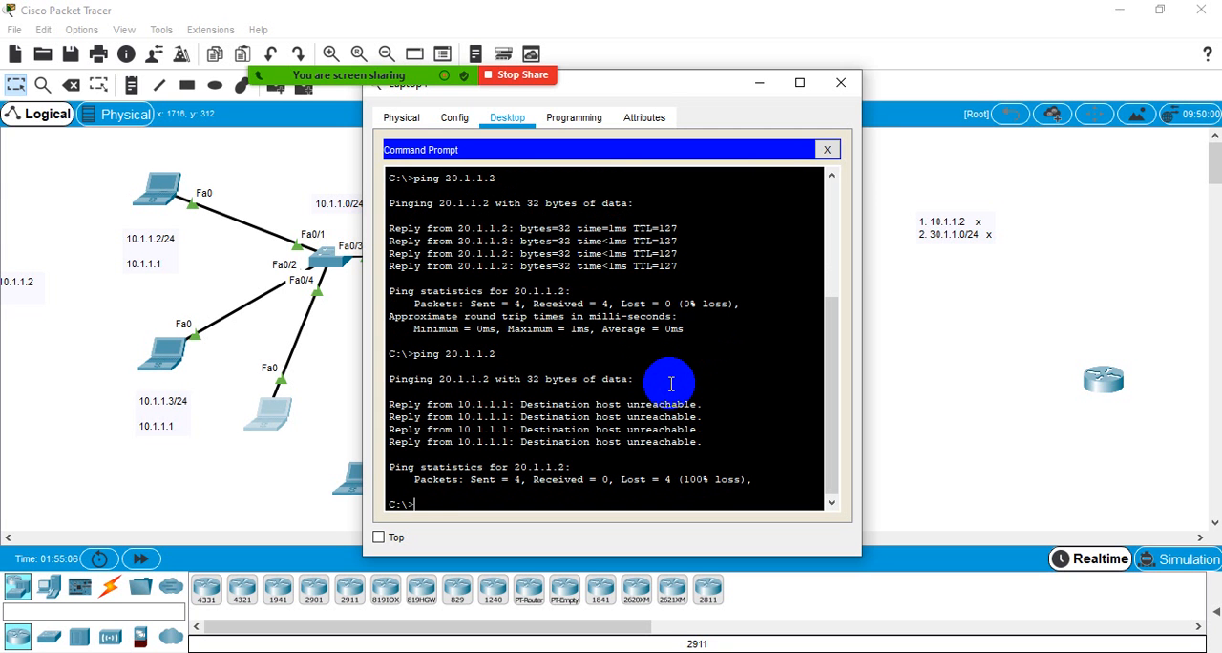
left_click(838, 86)
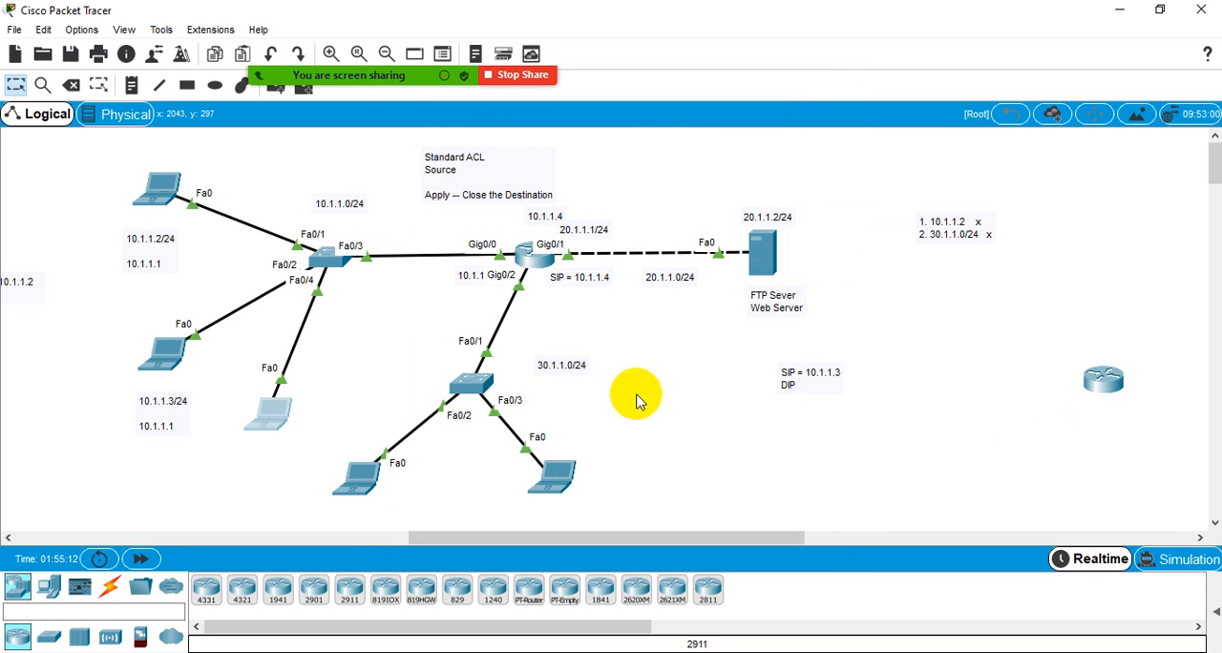
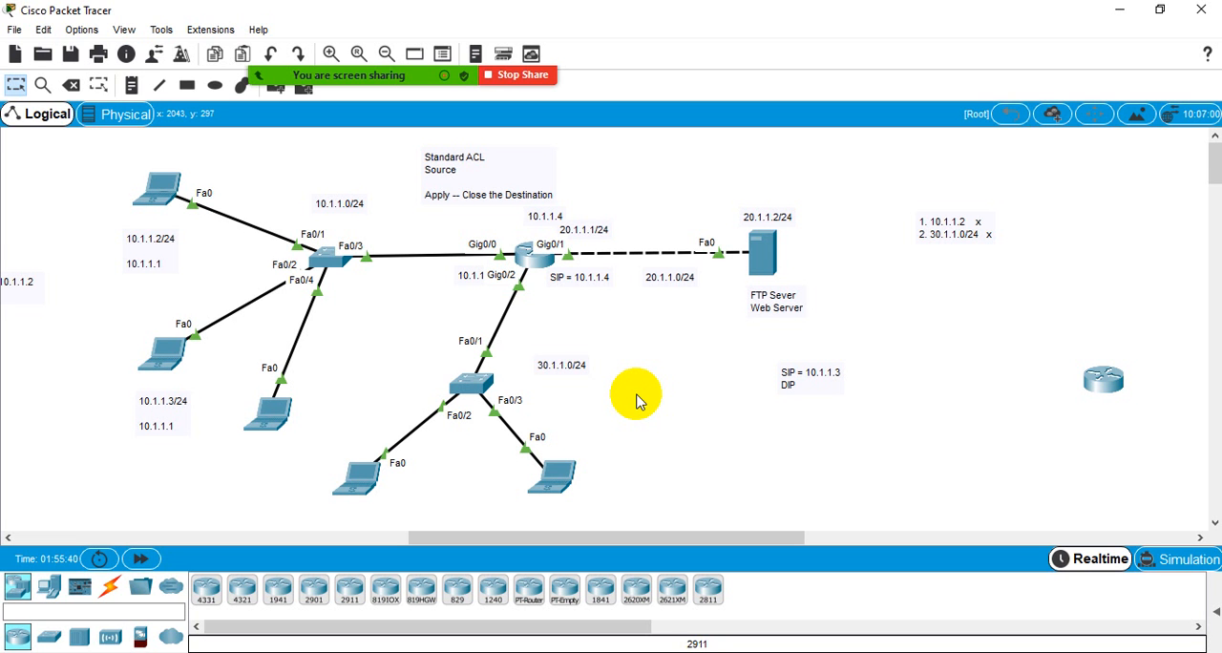
- Open Router1's command line and exit ACL 10's configuration mode to global configuration
left_click(540, 268)
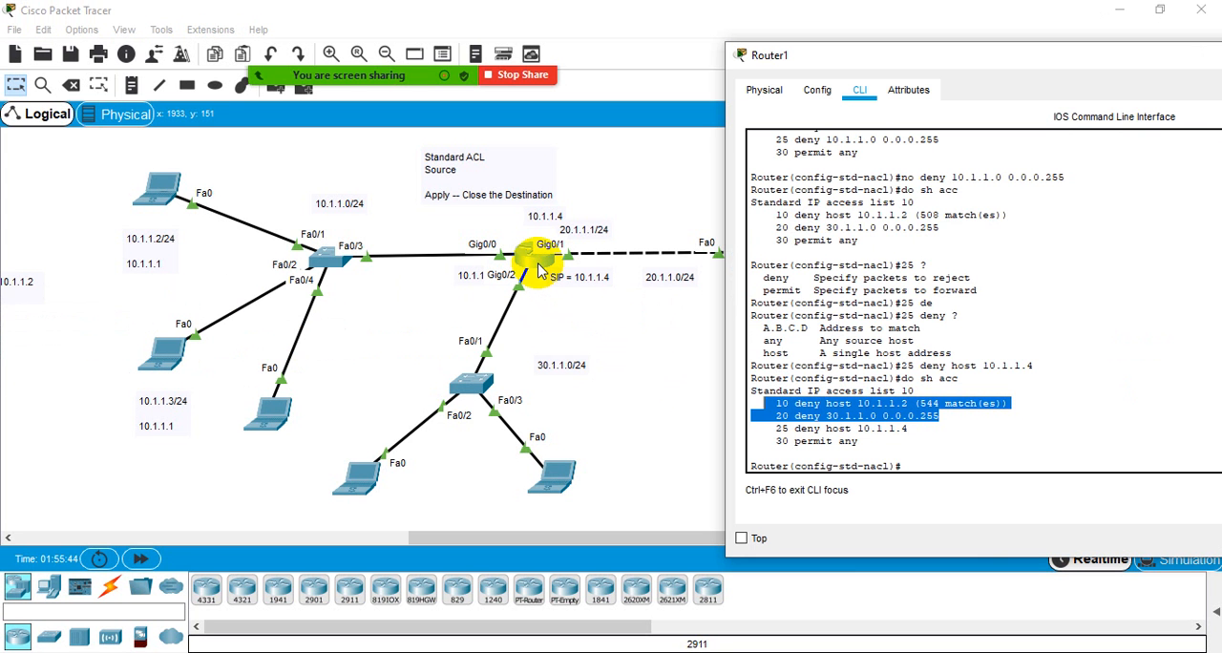
left_click(940, 461)
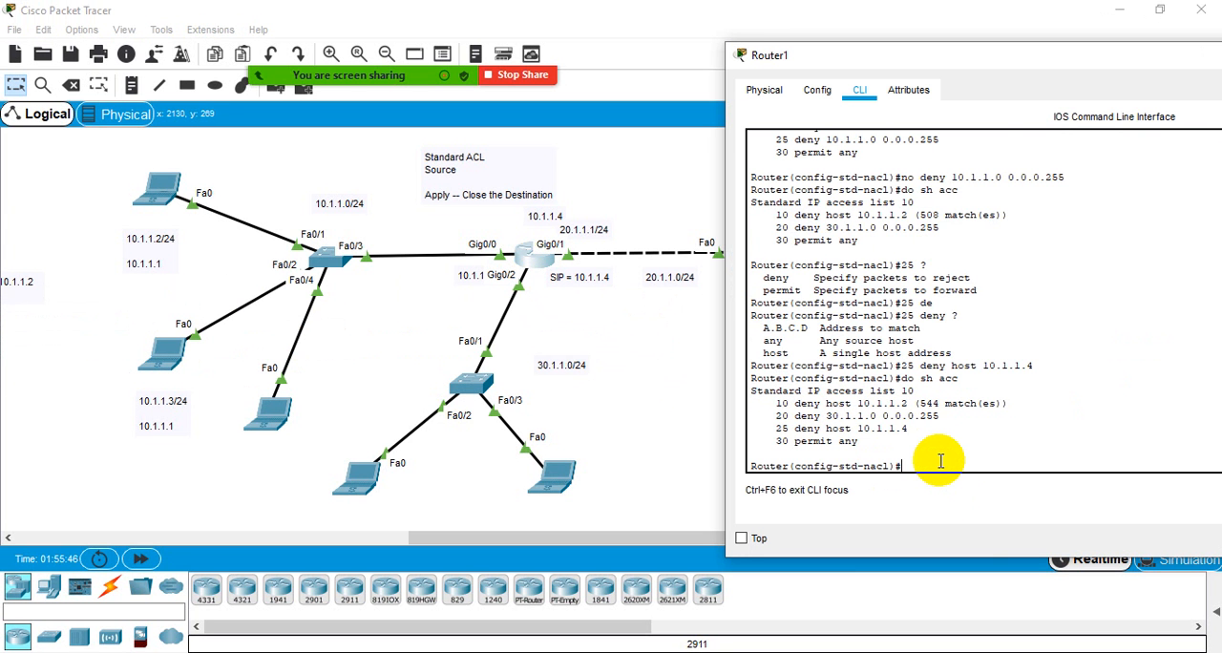
type("exit")
key("Return")
key("Return")
key("Return")
key("Return")
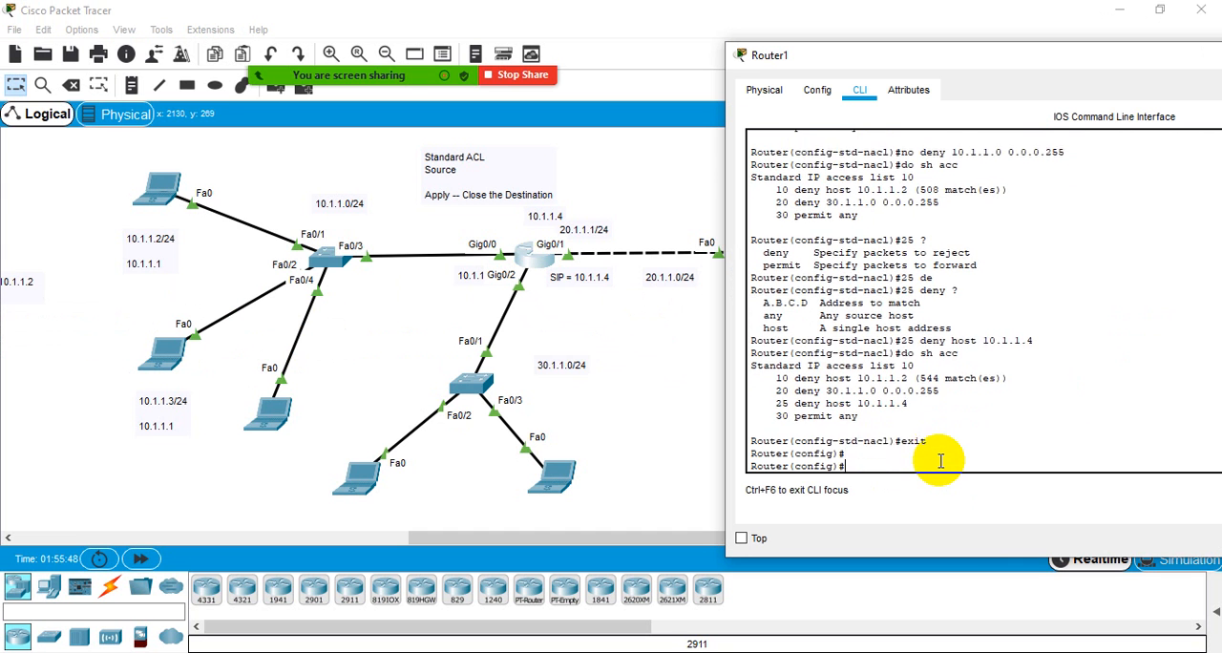
- Display the help for access-list and examine the number ranges for standard and extended IP access lists
type("acc")
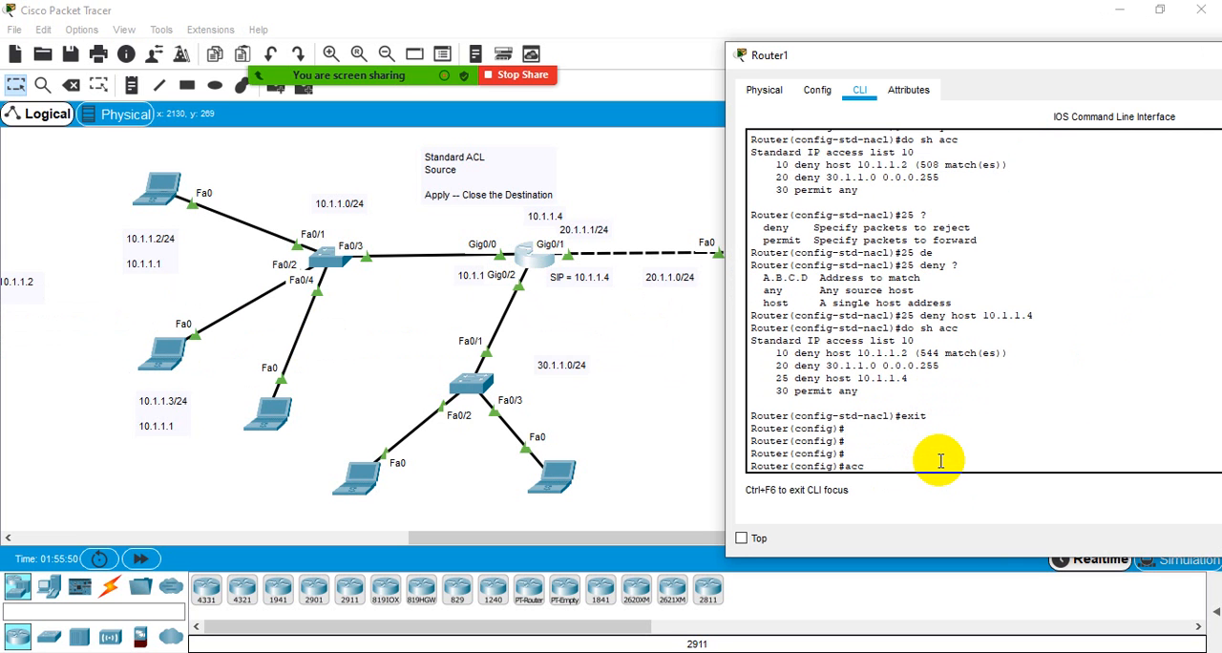
key("Tab")
type("?")
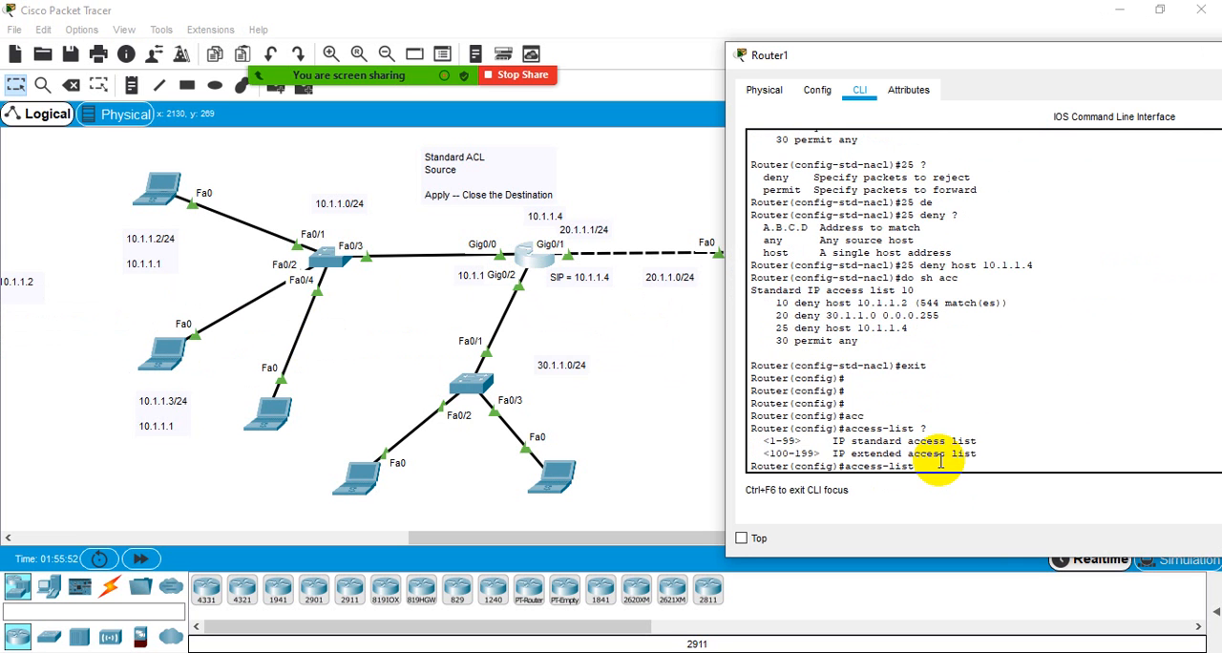
left_click_drag(982, 440, 982, 440)
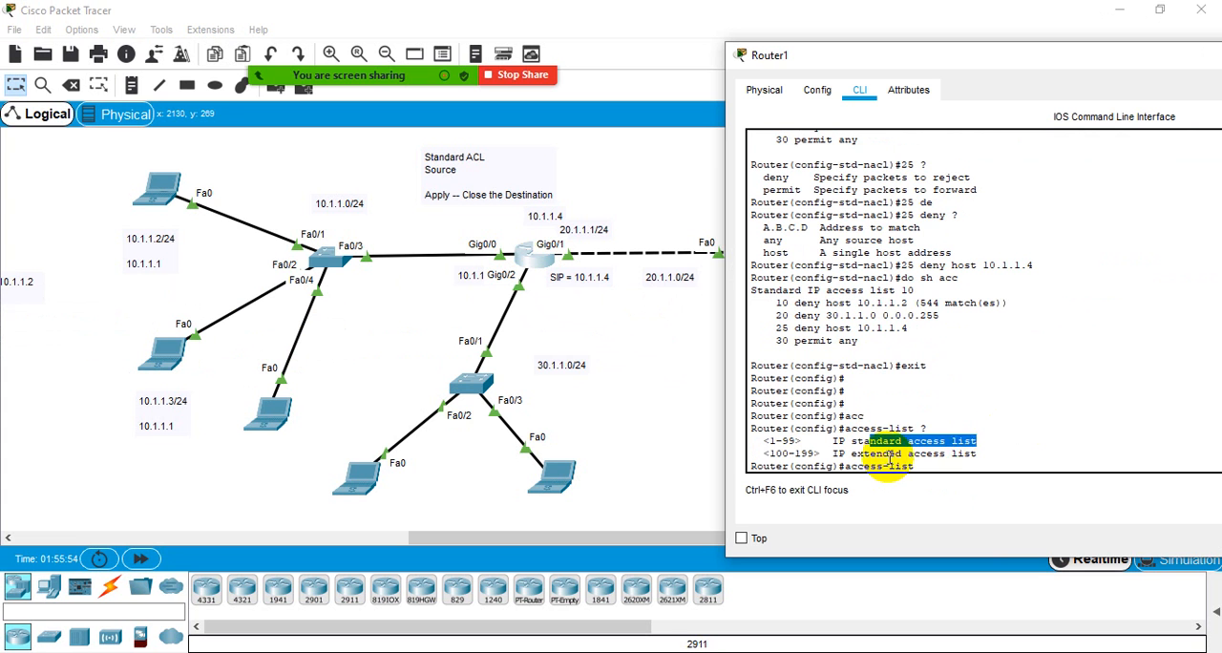
left_click_drag(885, 457, 988, 454)
left_click(987, 453)
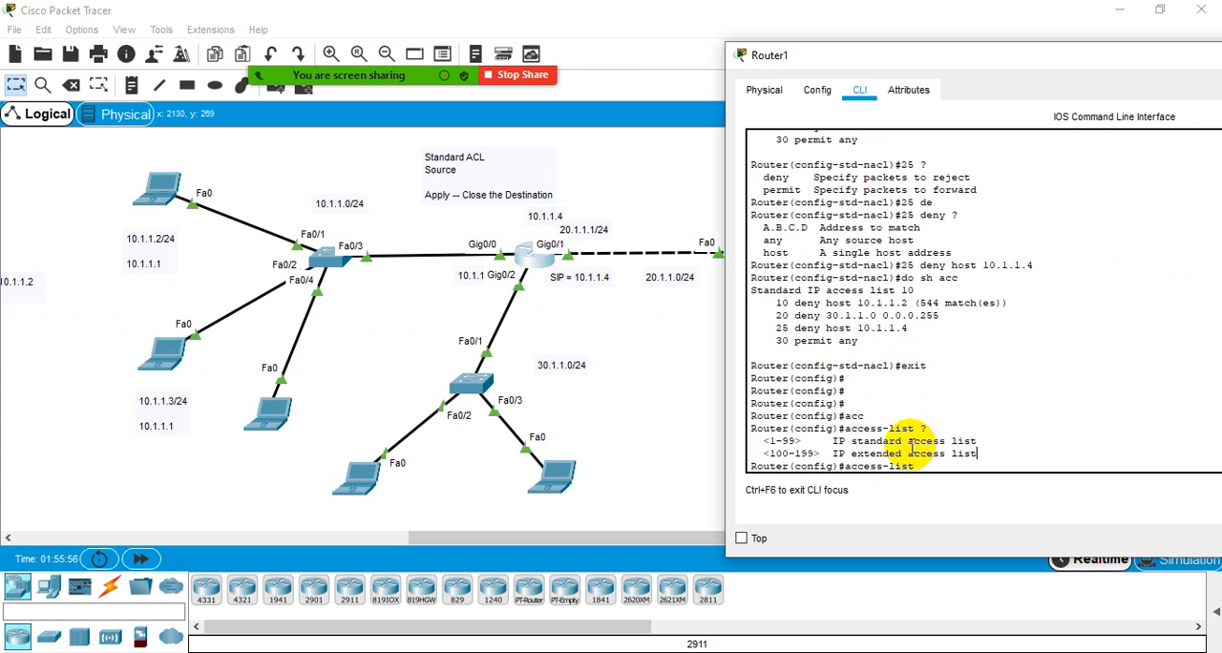
left_click_drag(894, 441, 999, 442)
left_click_drag(796, 444, 772, 445)
left_click(772, 446)
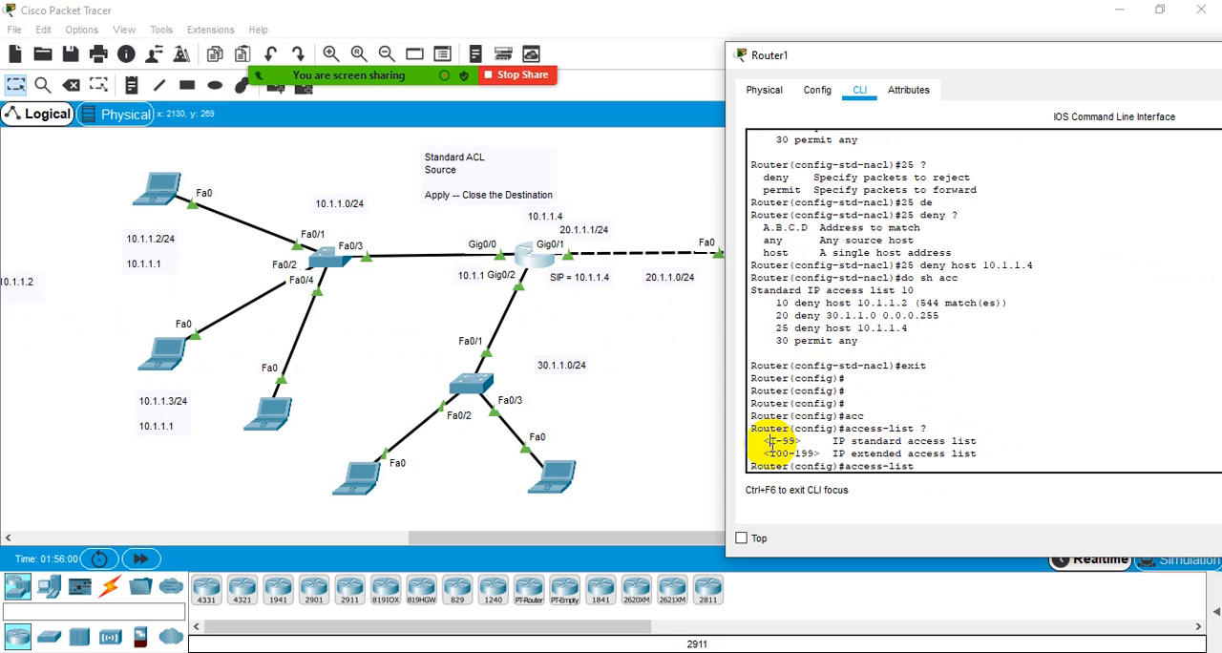
left_click_drag(770, 442, 807, 440)
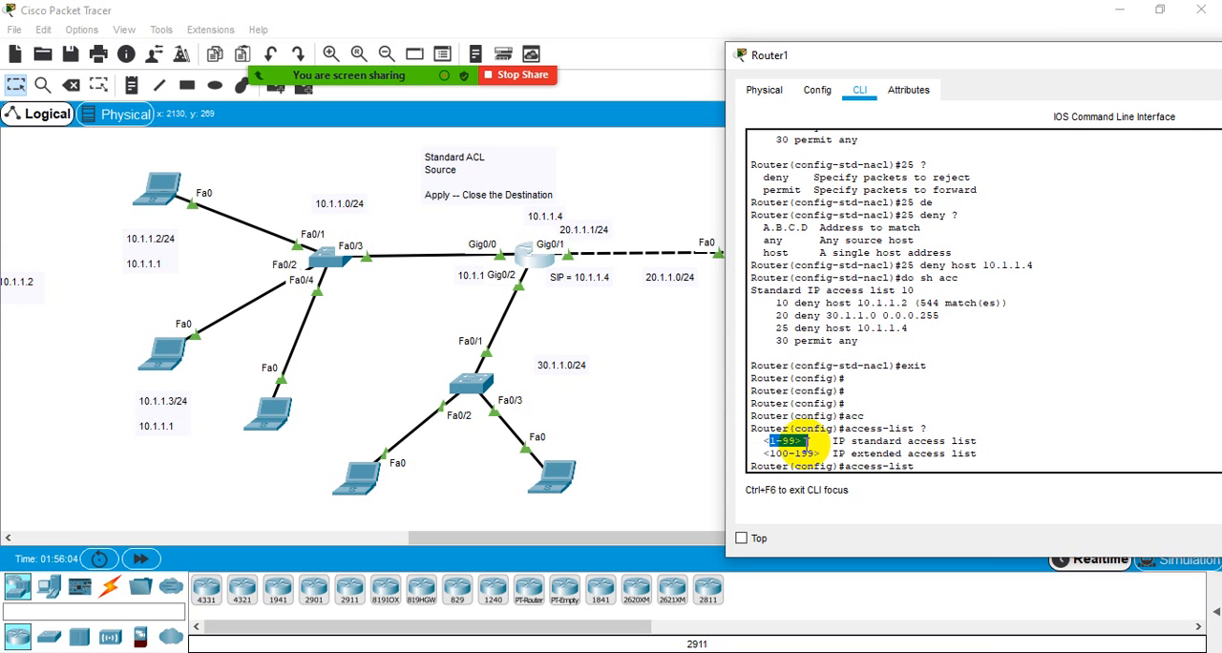
left_click(807, 441)
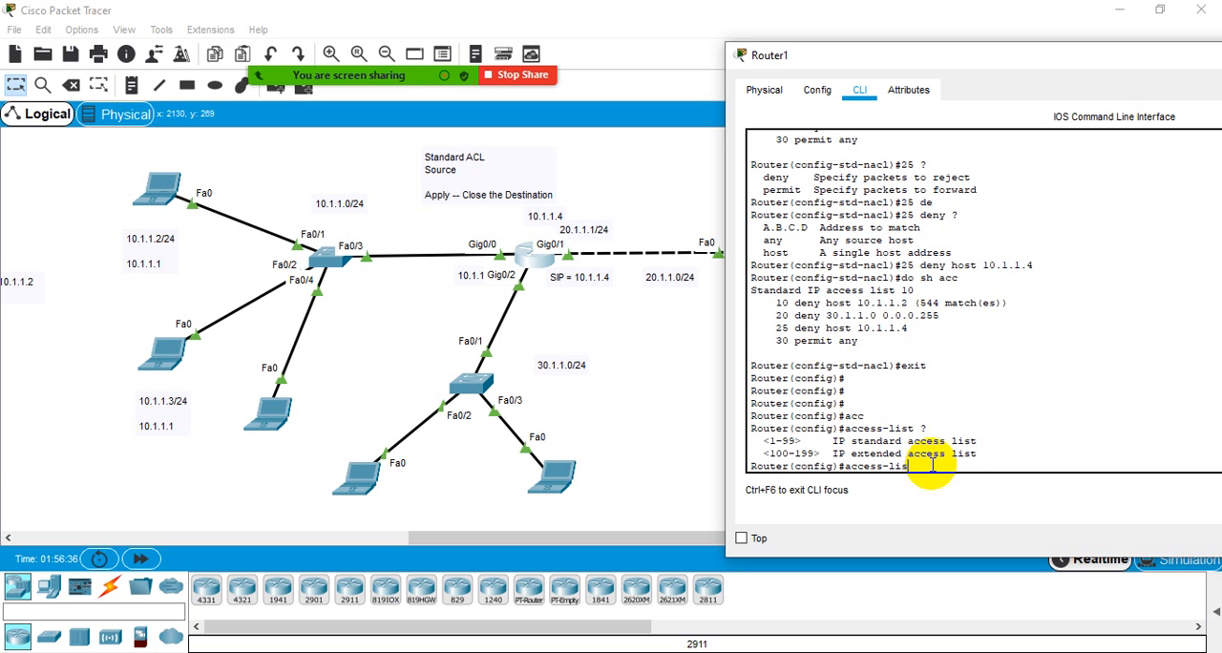
- Discard the unfinished access-list command, enter the configuration of interface g0/1 and display the help for ip access-group
key("BackSpace")
key("BackSpace")
key("BackSpace")
key("BackSpace")
key("BackSpace")
key("BackSpace")
key("BackSpace")
key("BackSpace")
key("BackSpace")
key("BackSpace")
key("BackSpace")
key("BackSpace")
type("int g0/1")
key("Return")
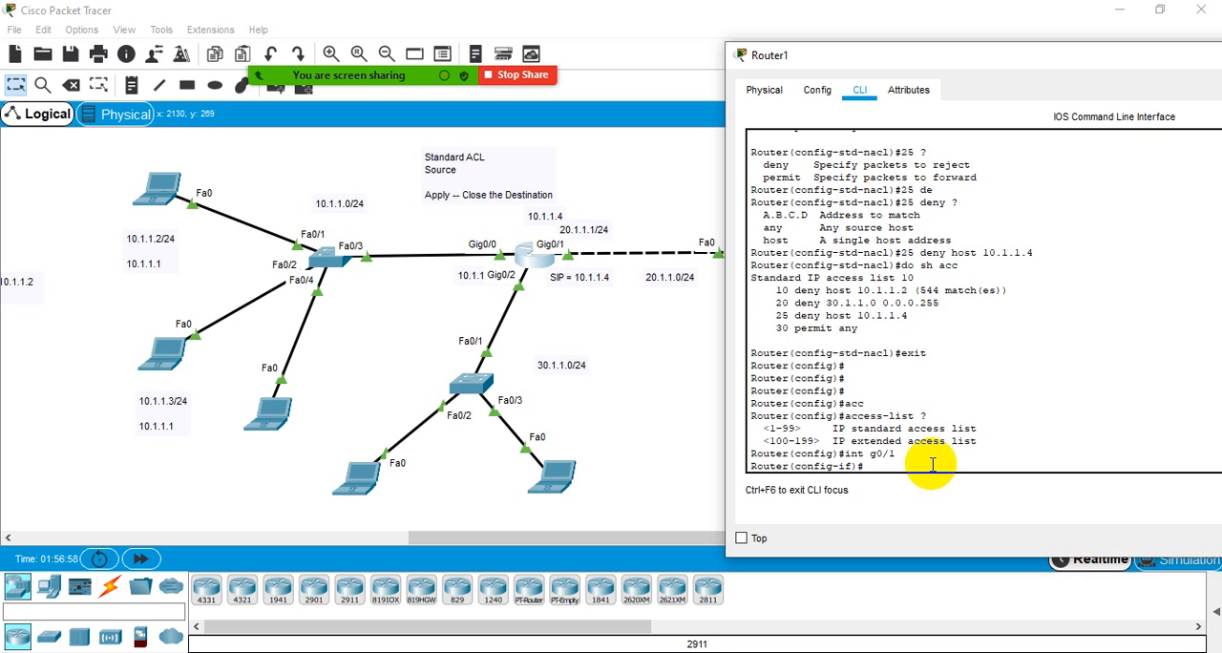
type("ip acc")
key("Tab")
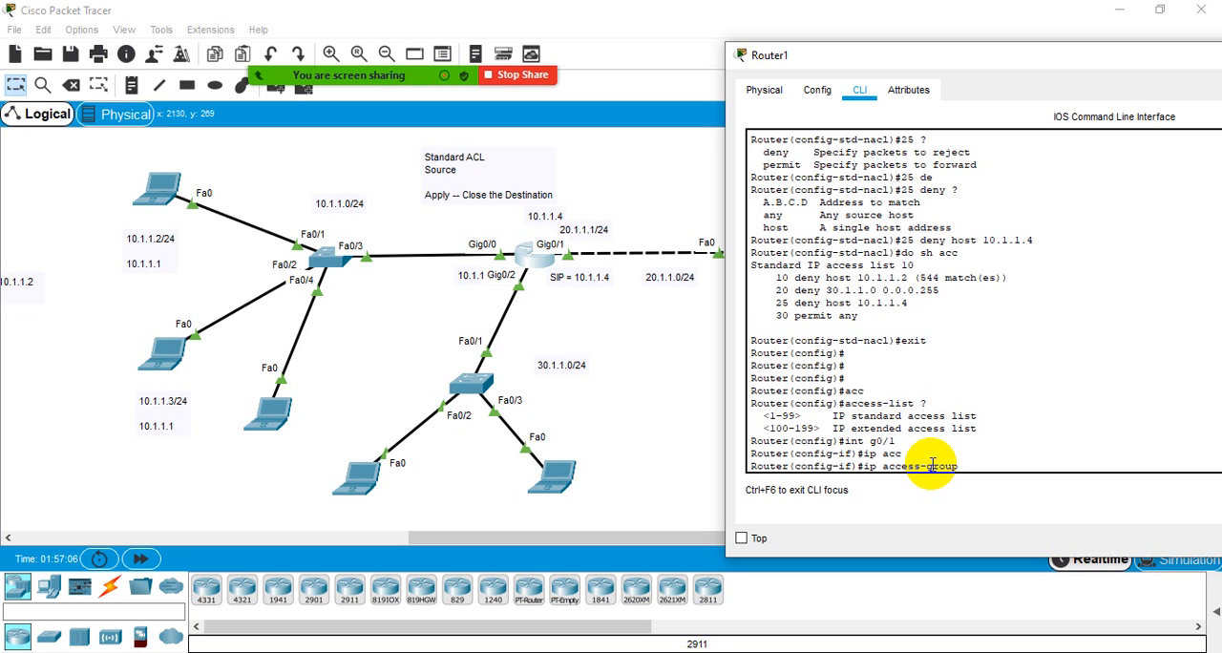
type("?")
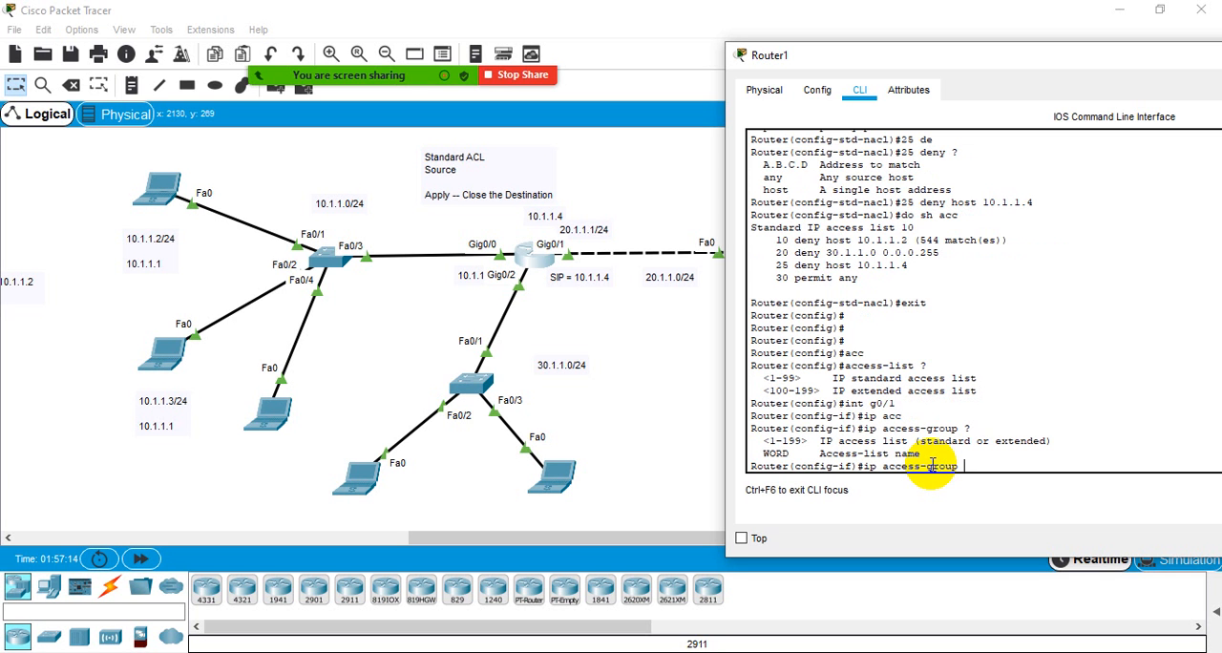
- Discard the unfinished ip access-group command and exit interface configuration to global configuration mode
key("BackSpace")
key("BackSpace")
key("BackSpace")
key("BackSpace")
key("BackSpace")
key("BackSpace")
key("BackSpace")
key("BackSpace")
key("BackSpace")
key("BackSpace")
key("BackSpace")
key("BackSpace")
key("BackSpace")
key("BackSpace")
key("BackSpace")
type("exit")
key("Return")
key("Return")
key("Return")
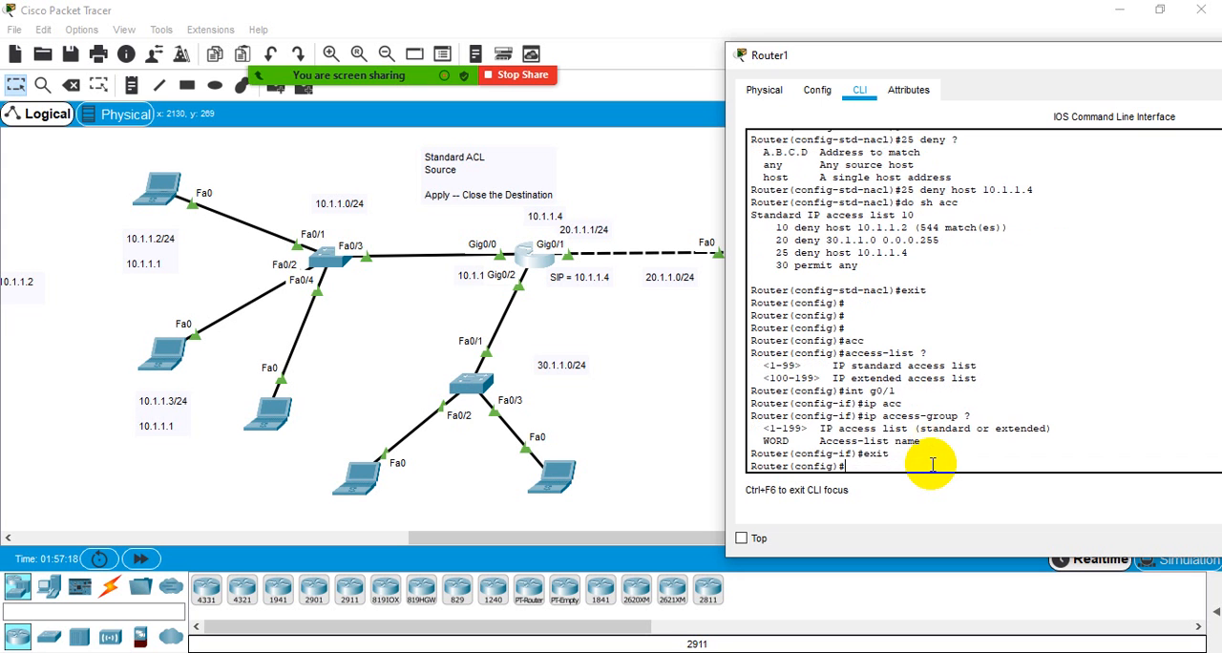
- Begin an access-list 20 deny entry, consulting the command help after the list number and after deny
type("acc")
key("Tab")
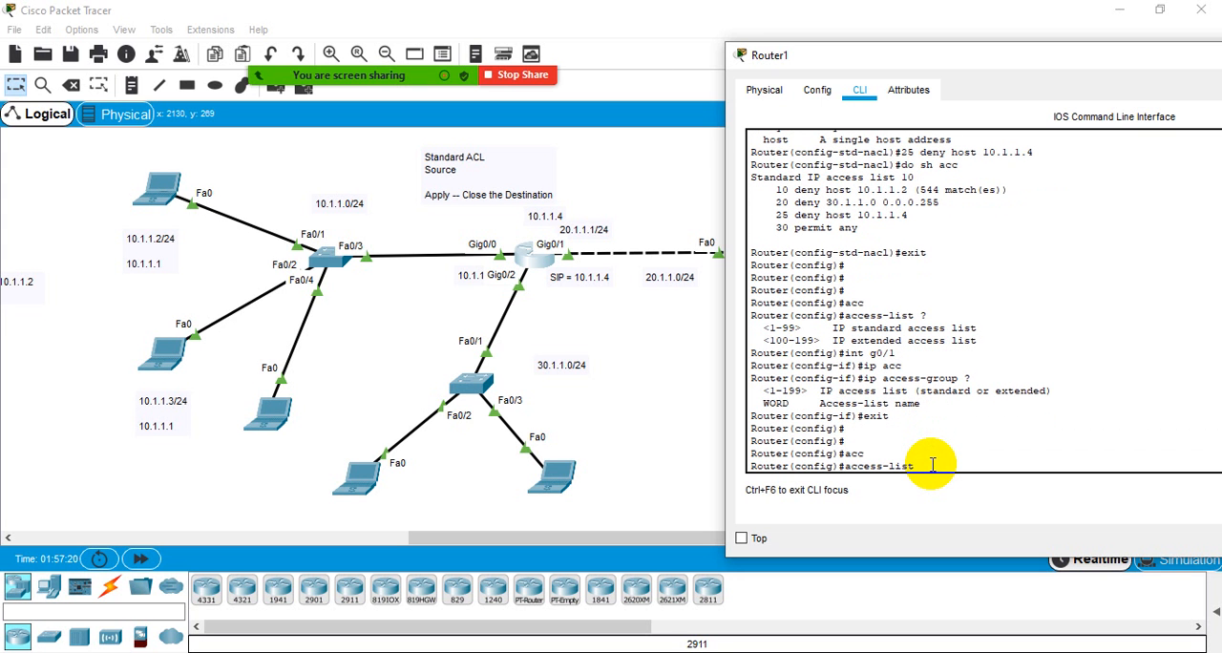
type("20 ?")
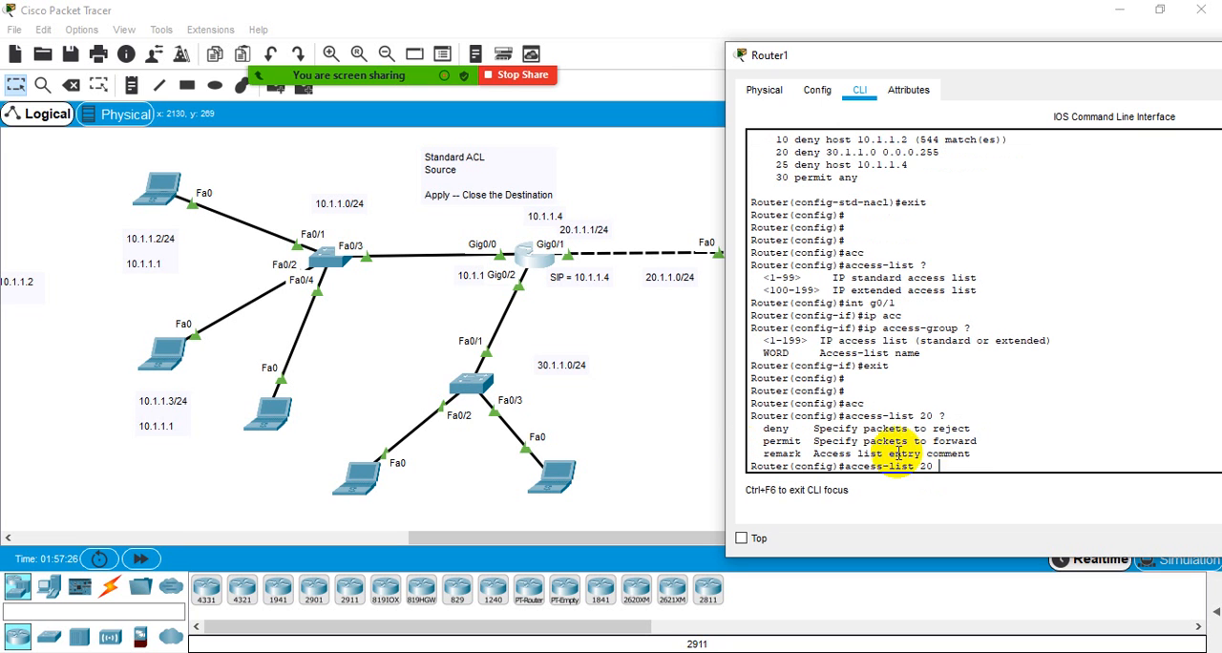
type("den")
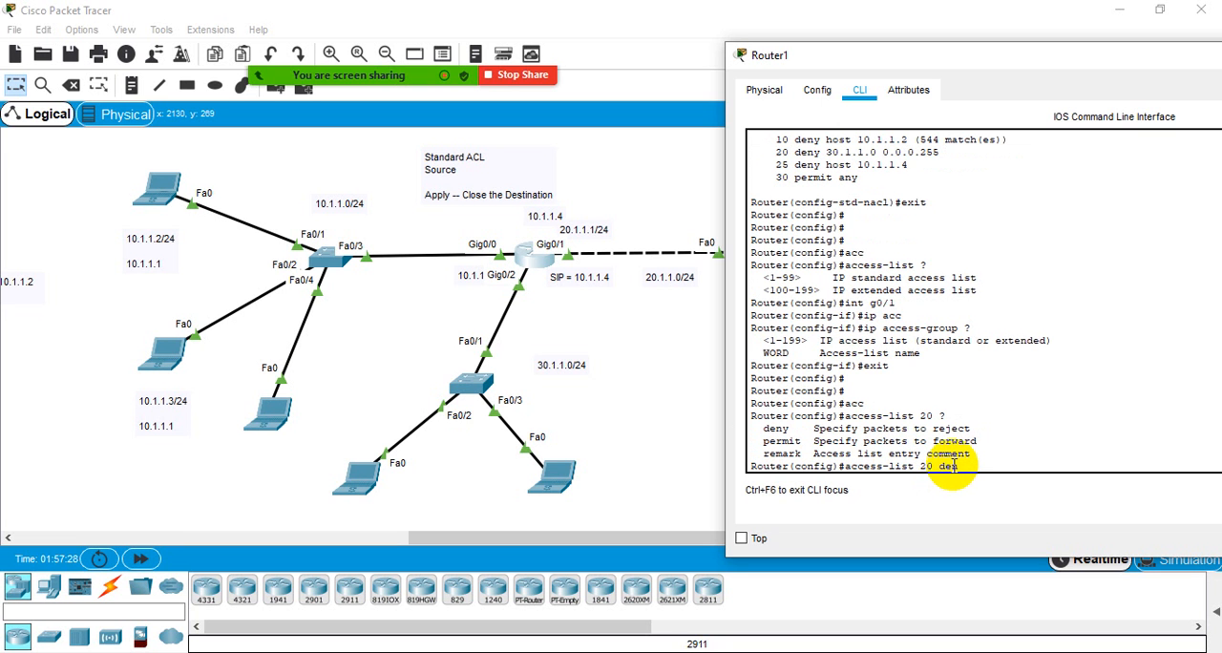
key("Tab")
type("?")
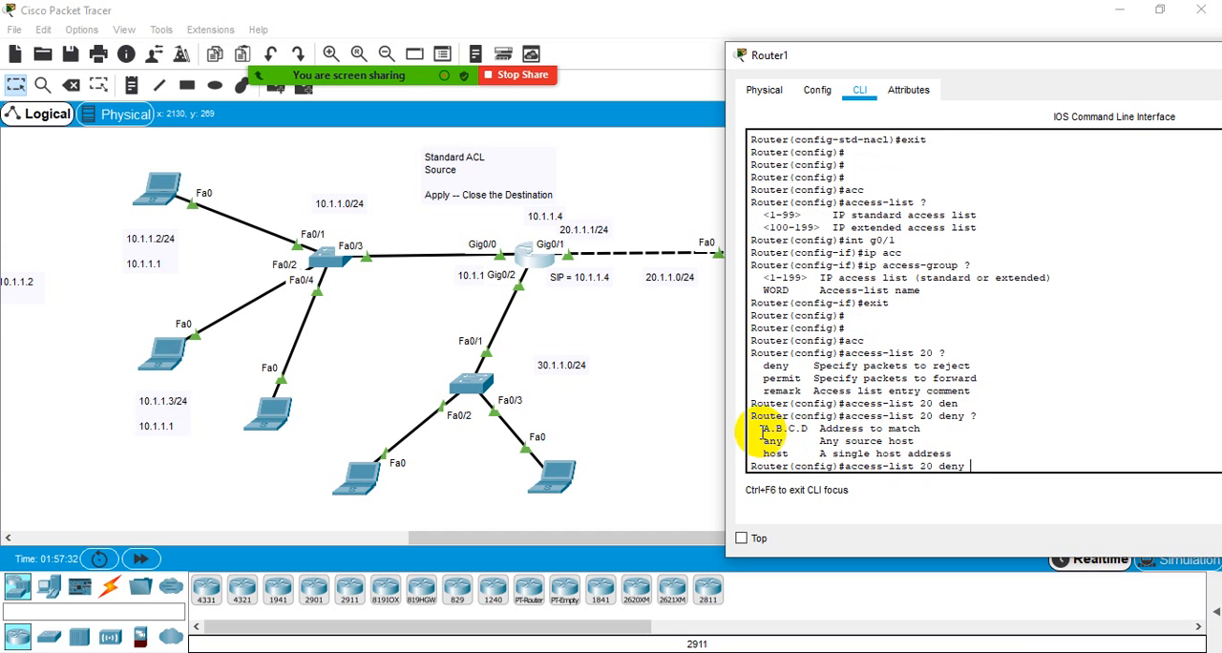
- Examine the source options offered after deny, focusing on the A.B.C.D address to match
mouse_move(763, 428)
left_mouse_down()
mouse_move(942, 453)
mouse_move(760, 429)
left_mouse_up()
left_click(943, 454)
left_click(759, 429)
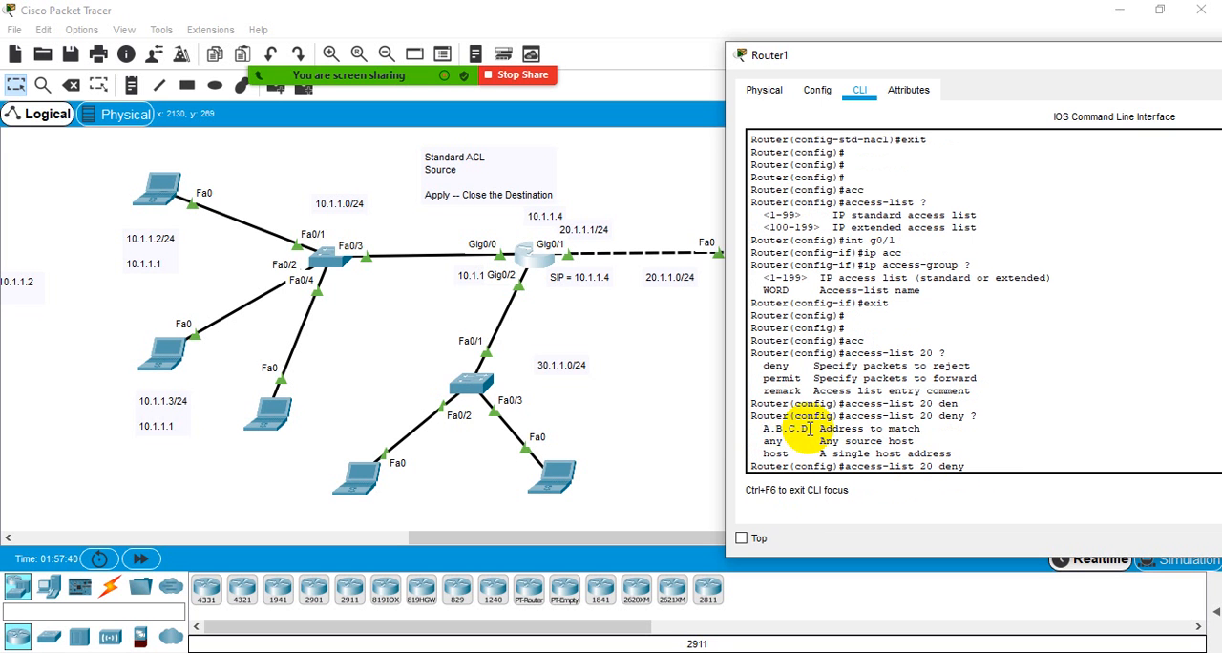
left_click_drag(809, 430, 772, 430)
left_click(765, 429)
left_click(764, 430)
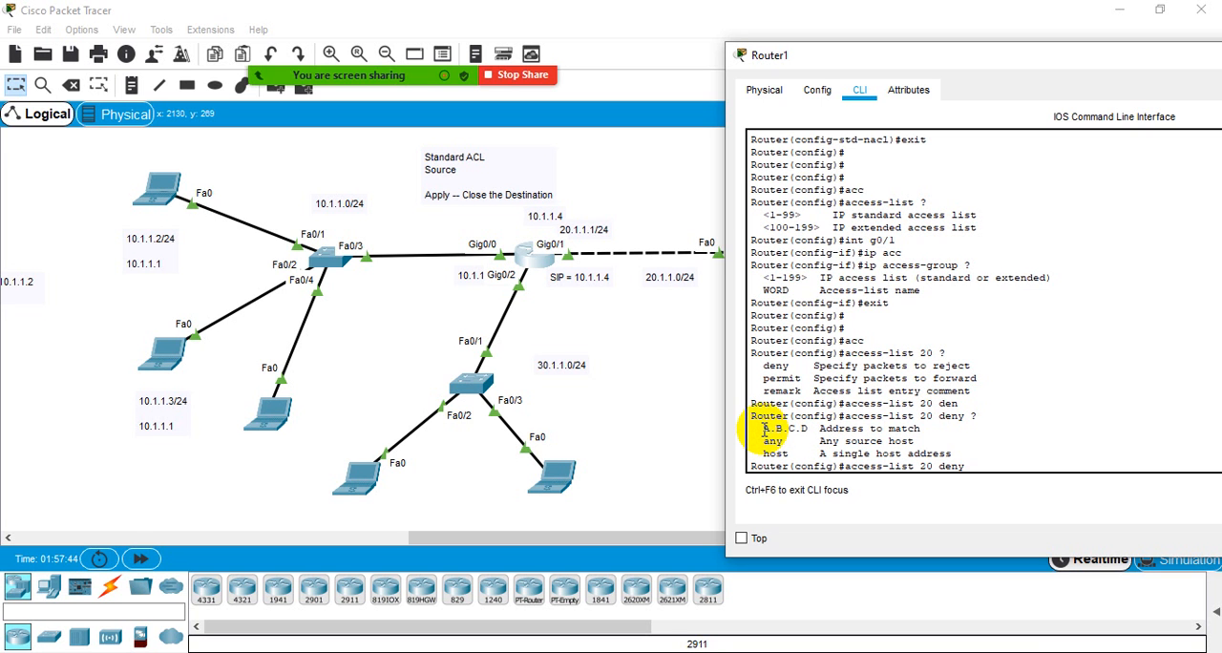
left_click_drag(808, 429, 763, 431)
left_click(765, 430)
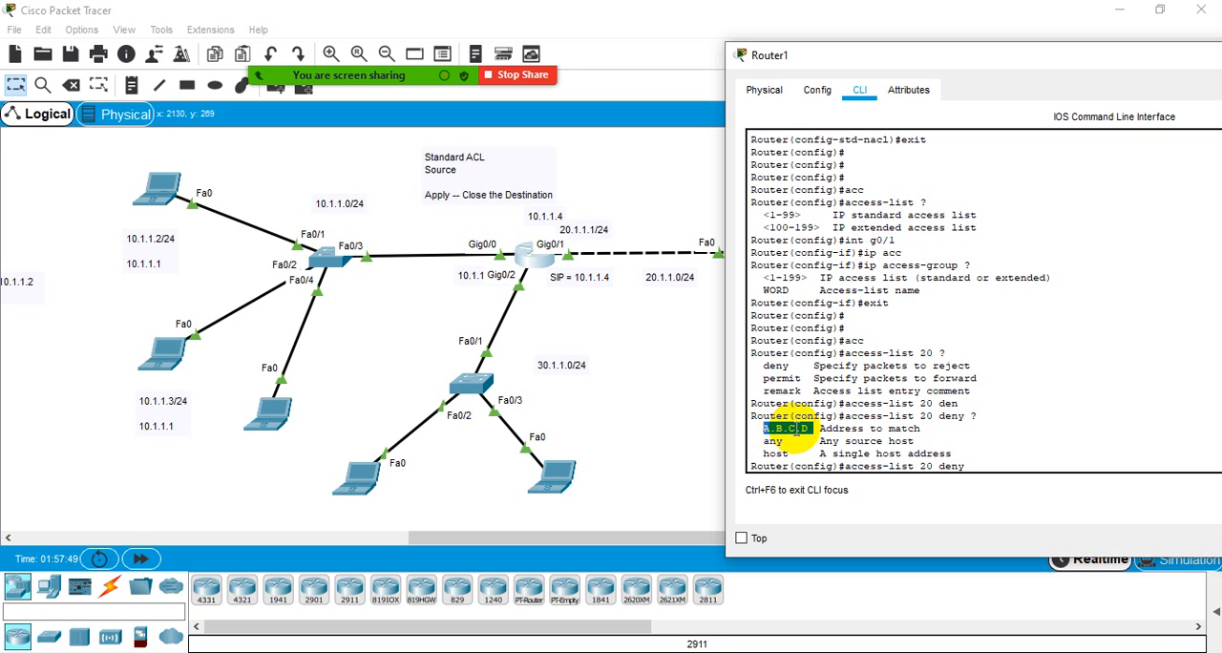
left_click(796, 429)
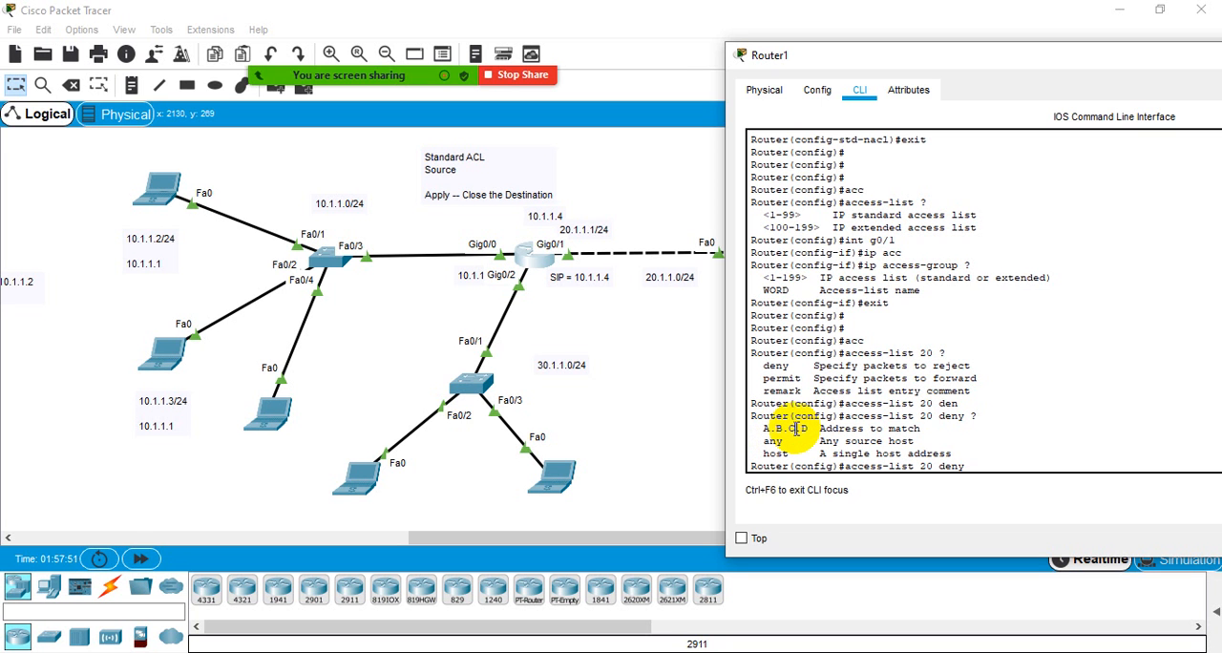
left_click_drag(760, 429, 923, 429)
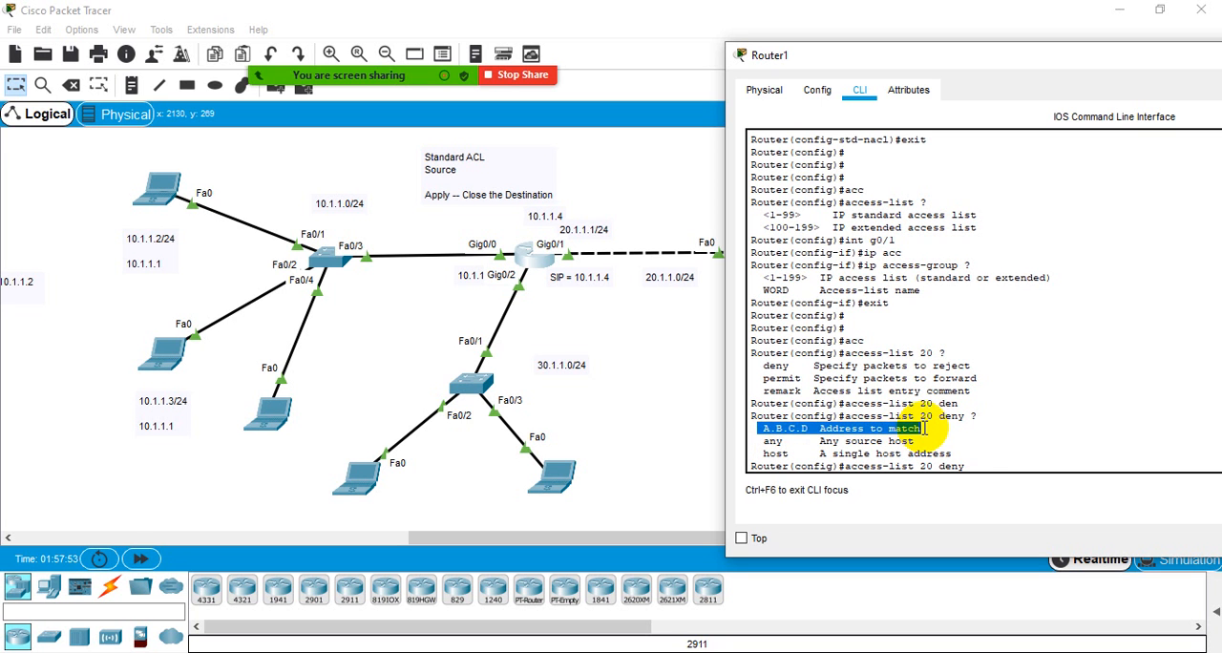
left_click(922, 429)
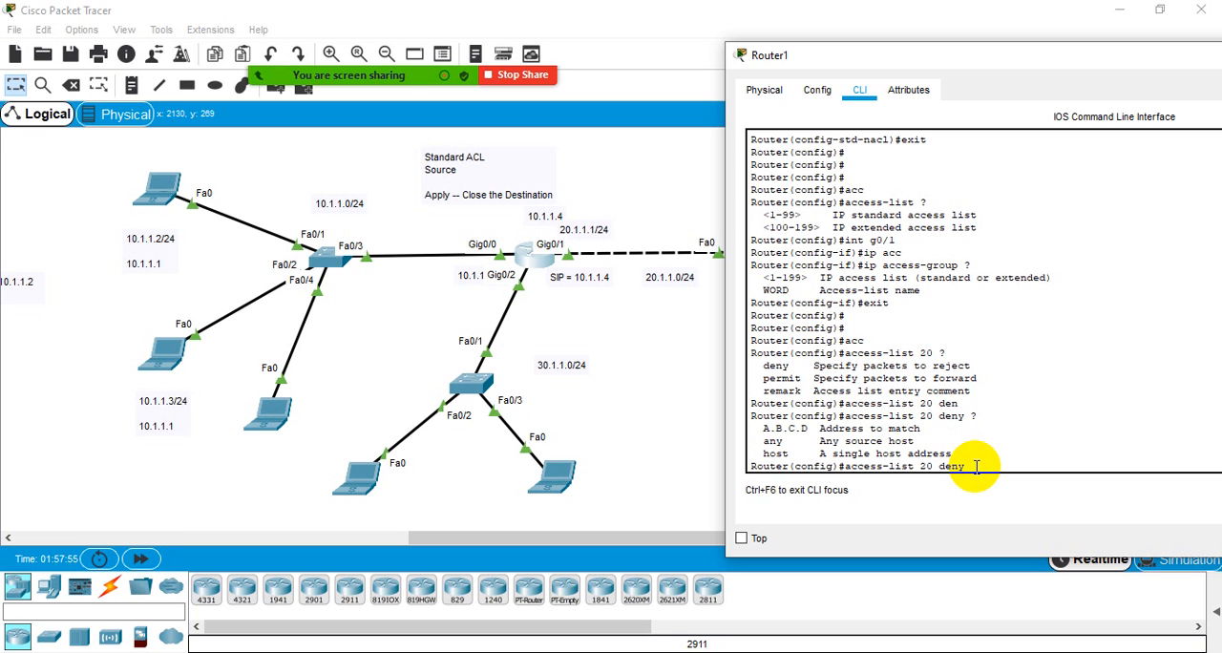
- Try 10.0.0.0 as the denied source with the help for its wildcard bits, and erase the address from the command
type("10.0.0.0 ?")
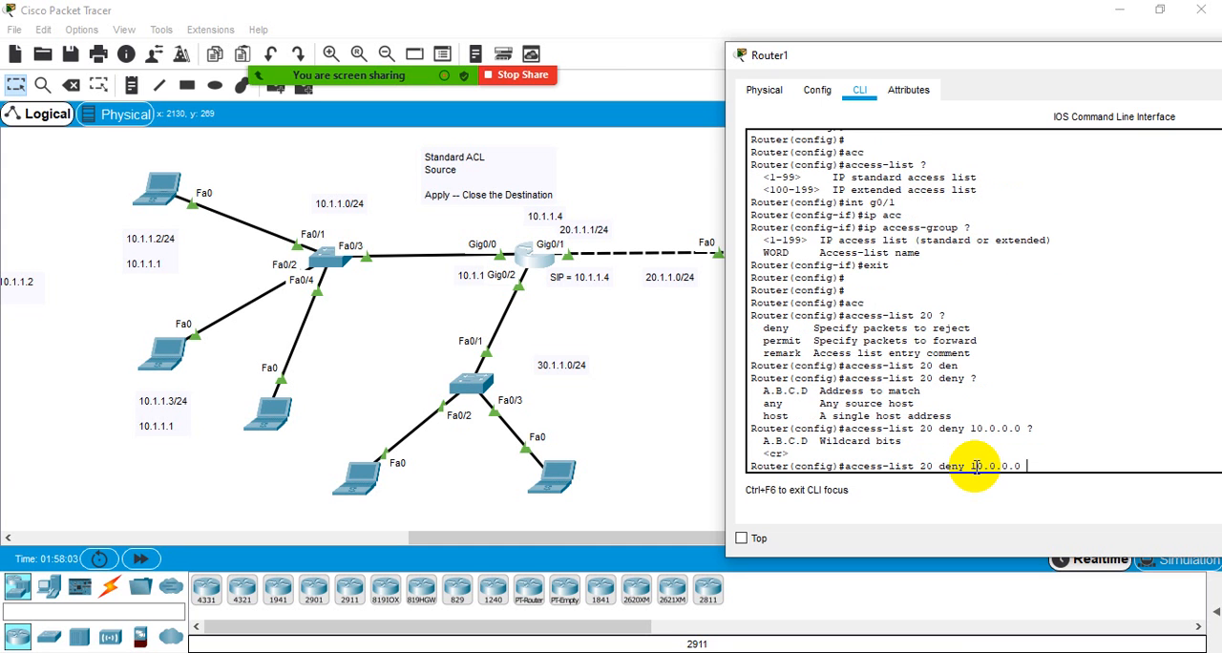
left_click_drag(768, 410, 784, 407)
left_click(785, 407)
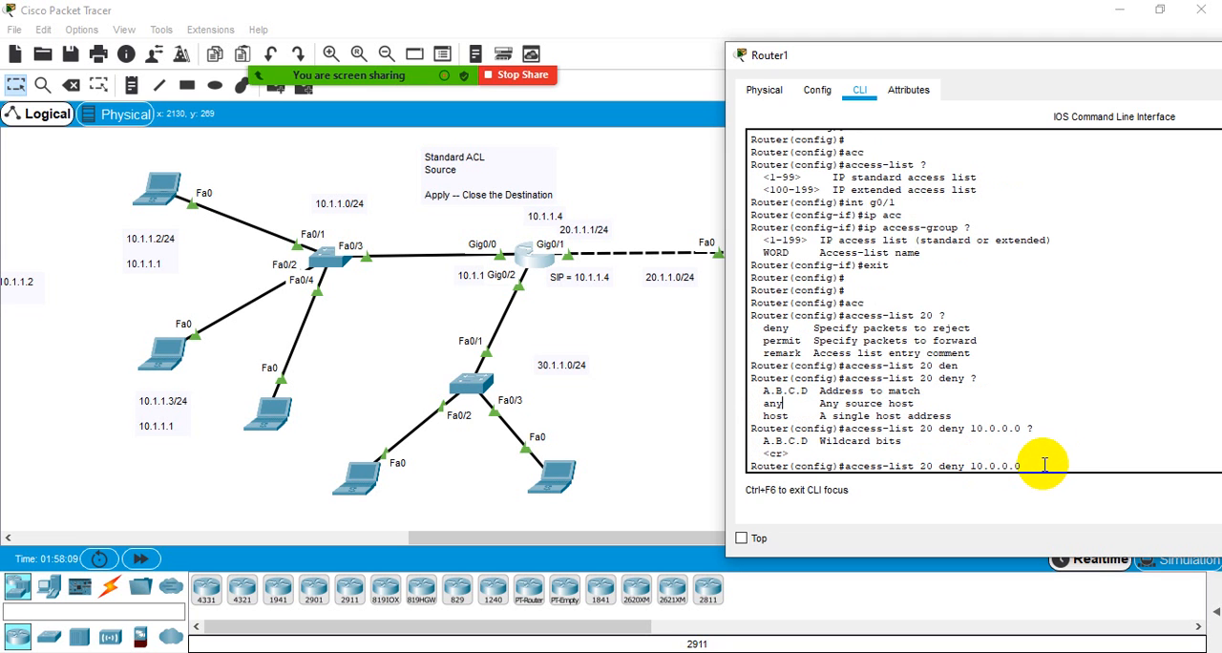
key("BackSpace")
key("BackSpace")
key("BackSpace")
key("BackSpace")
key("BackSpace")
key("BackSpace")
key("BackSpace")
key("BackSpace")
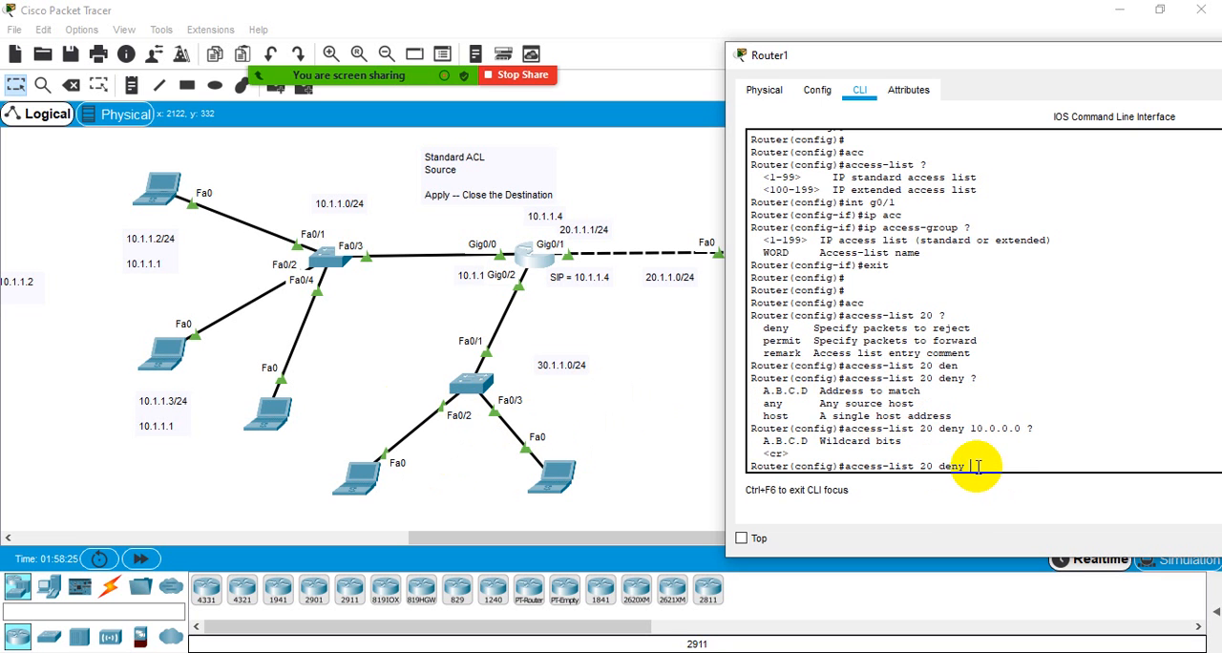
- Specify host 10.1.1.1 as the source in the access-list 20 deny command
left_click_drag(756, 391, 805, 391)
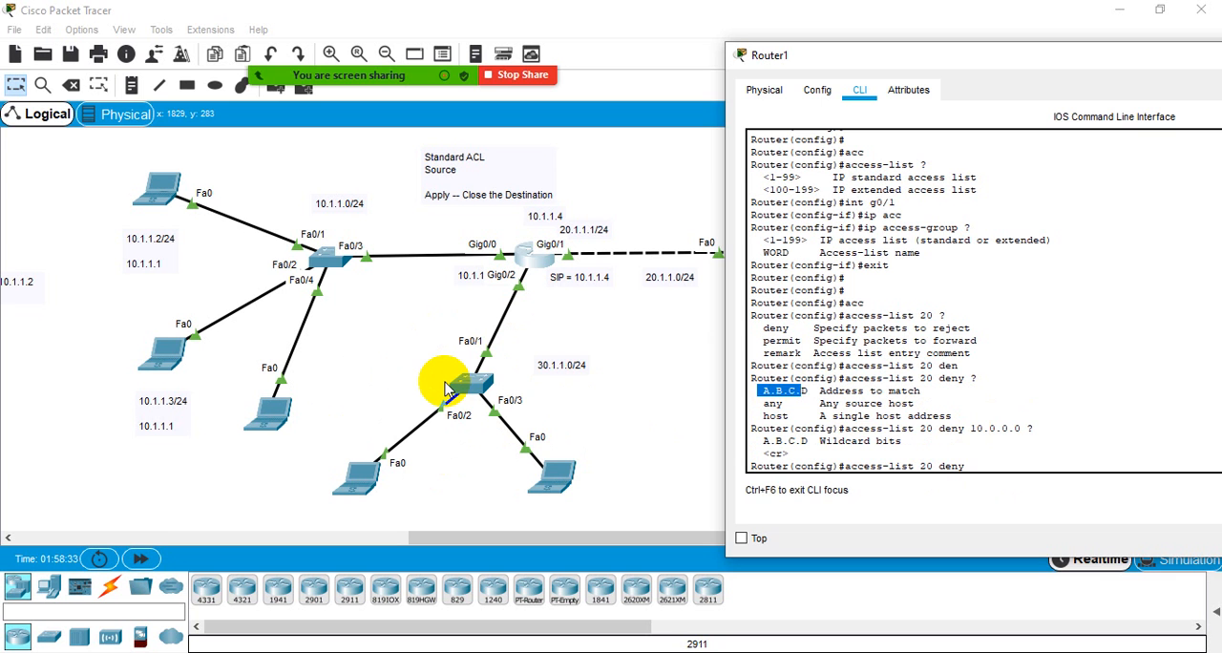
left_click(972, 459)
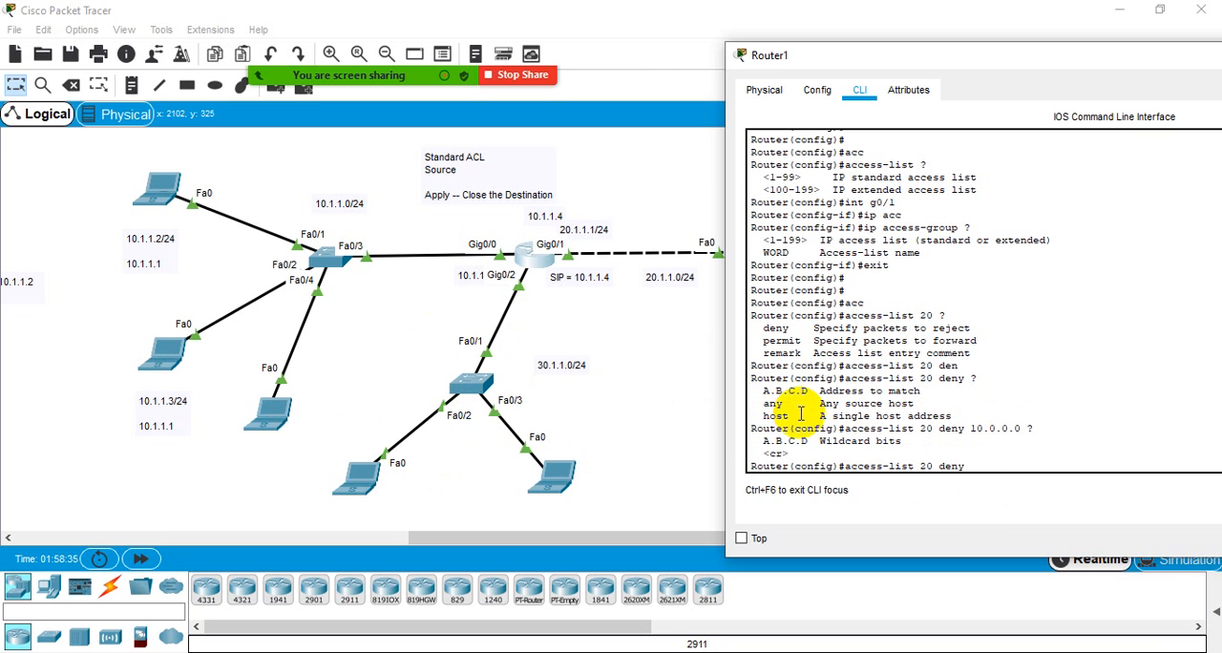
left_click_drag(763, 404, 783, 407)
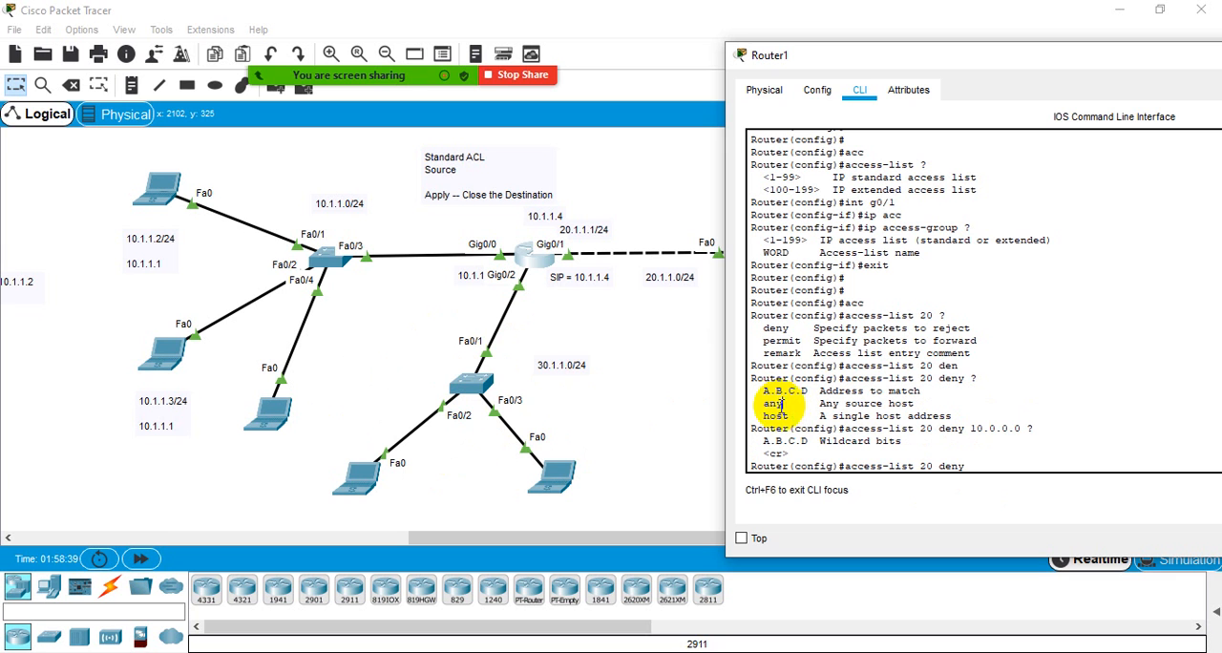
left_click(783, 404)
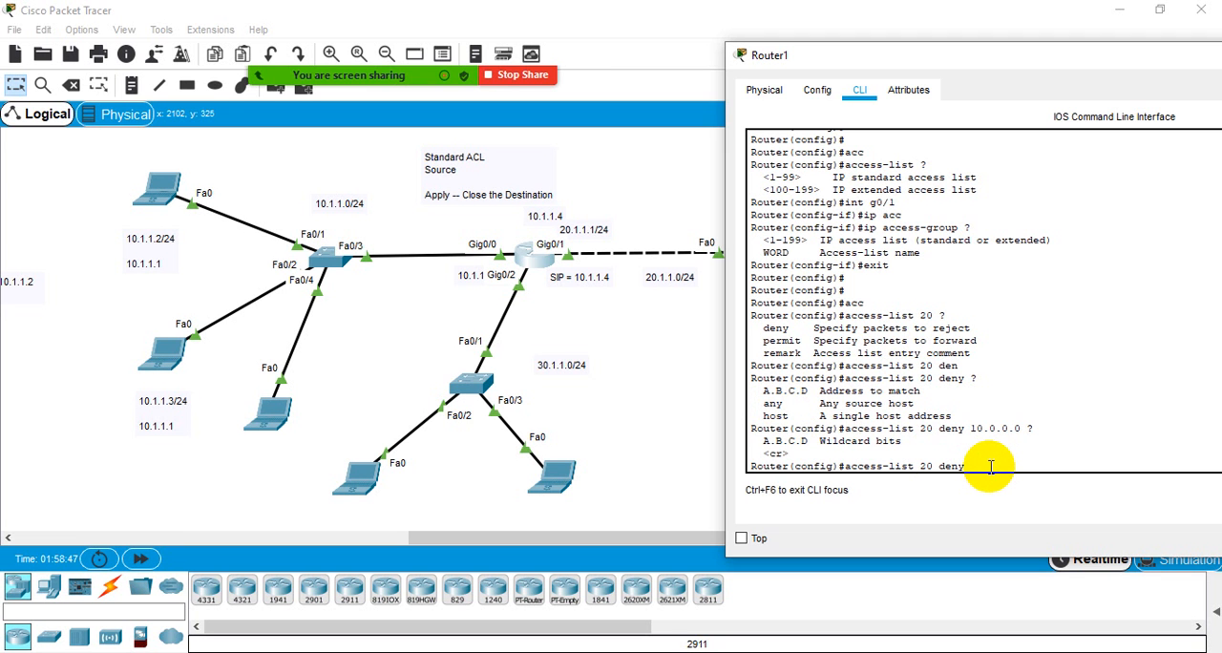
type("host ")
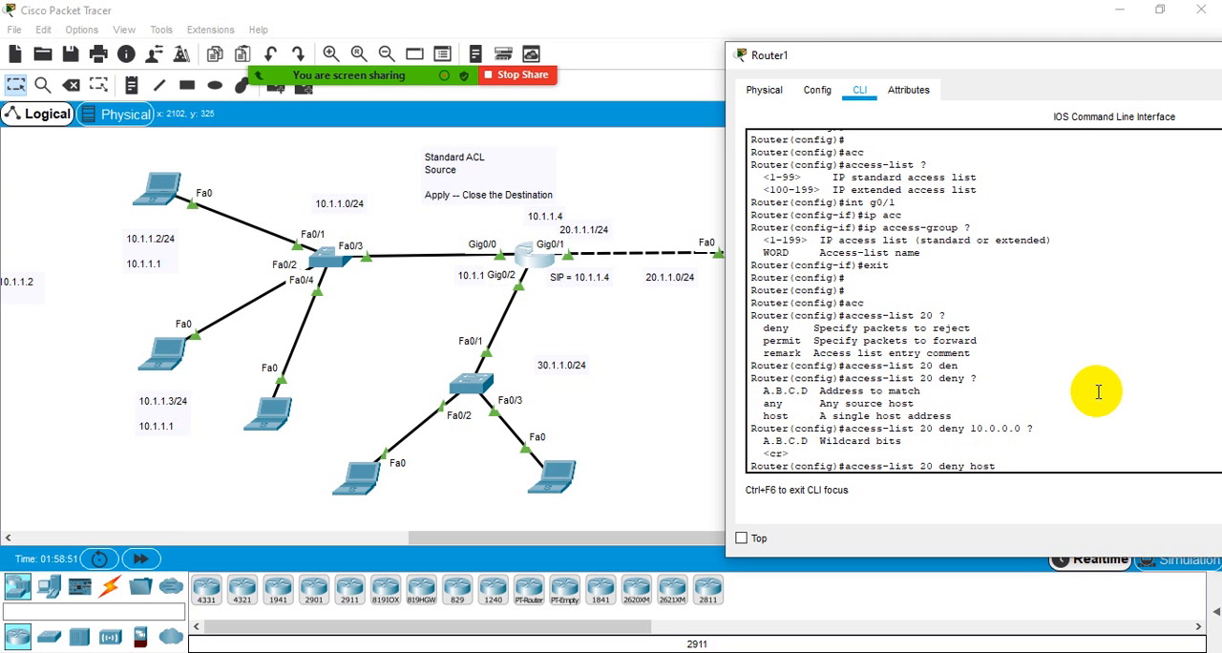
type("10.1.1.1")
- Compare the network address and any source options with the host form, and narrow the Router1 window to uncover the topology
left_click_drag(756, 399, 813, 391)
left_click_drag(971, 429, 1023, 429)
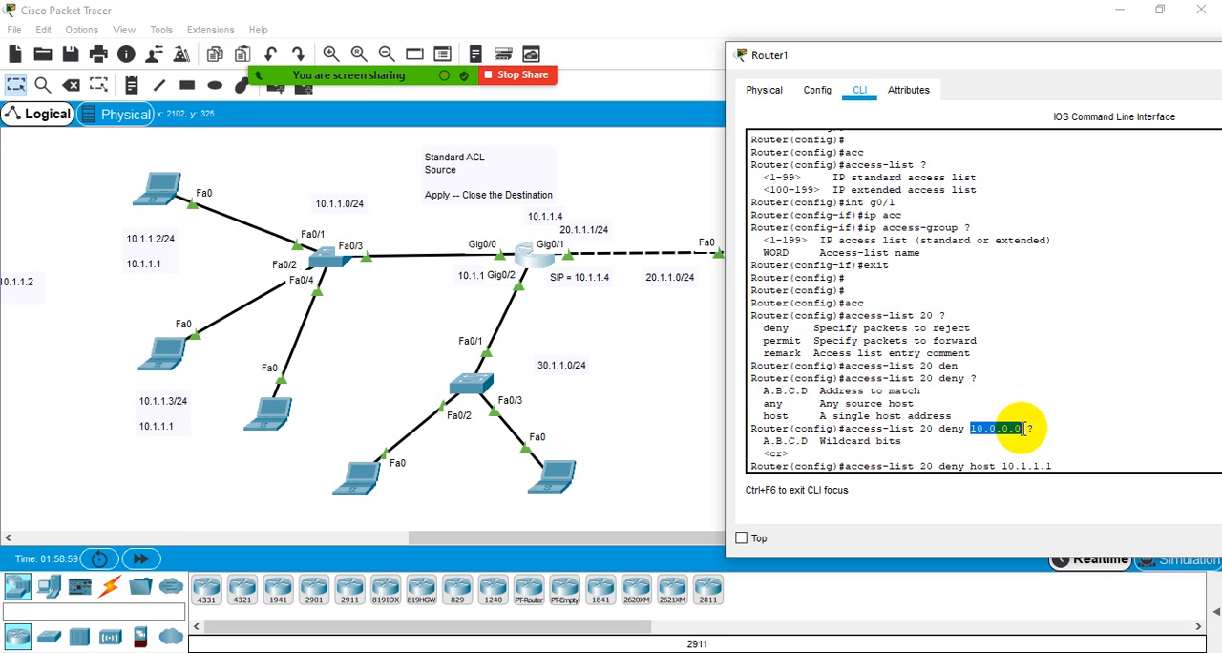
left_click(1024, 429)
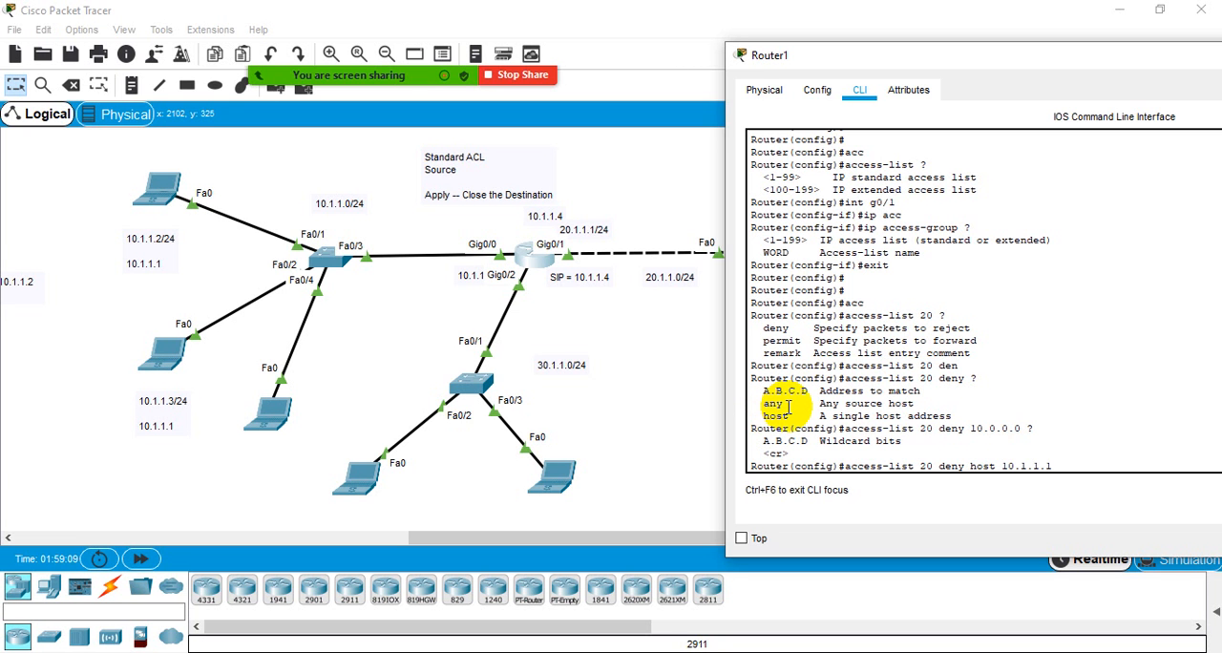
left_click_drag(789, 407, 765, 405)
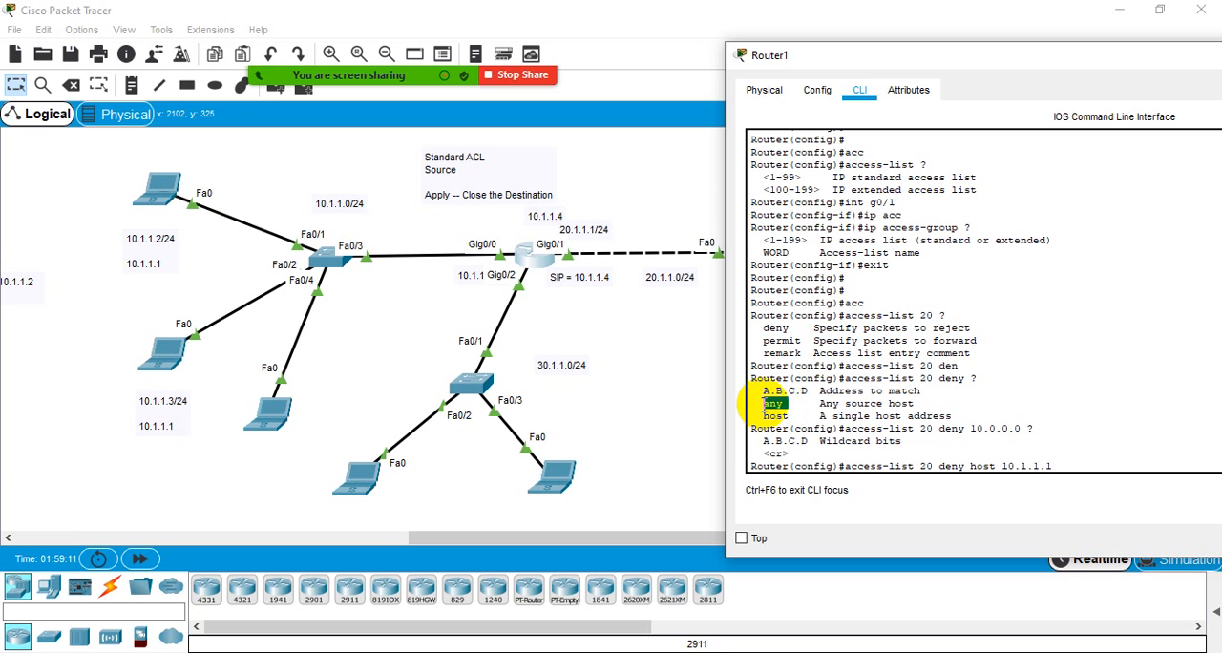
left_click(765, 405)
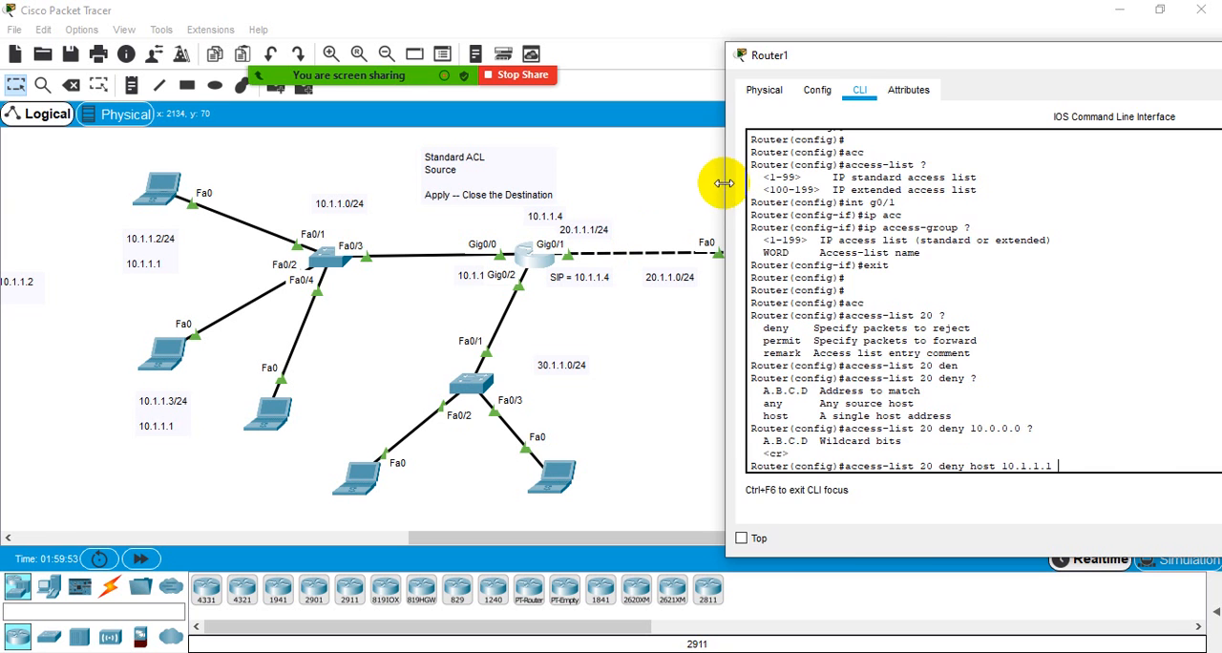
left_click_drag(722, 184, 1045, 210)
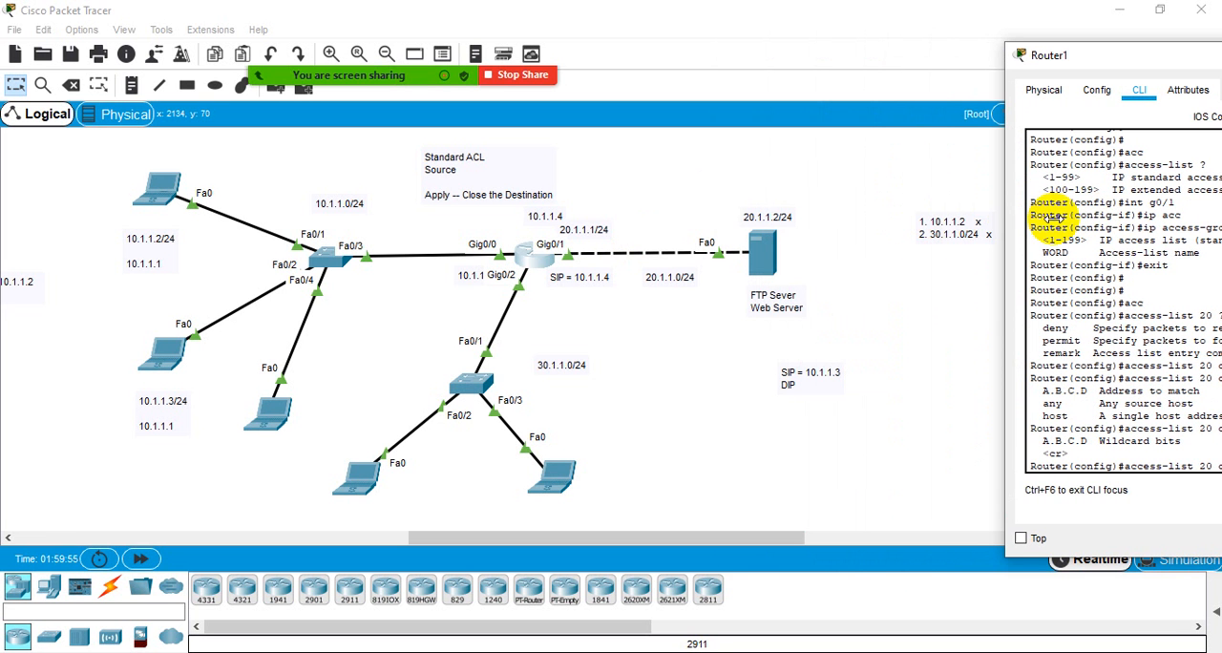